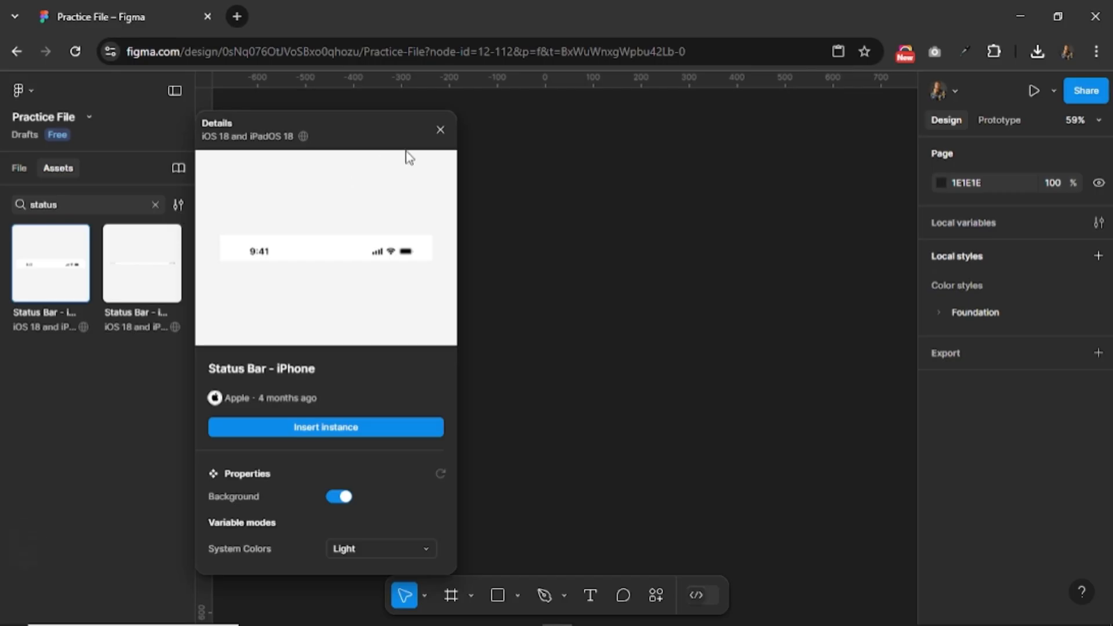
Insert a Status Bar - iPhone instance from the iOS 18 and iPadOS 18 library and move it beside the sandwich image.
left_click(616, 255)
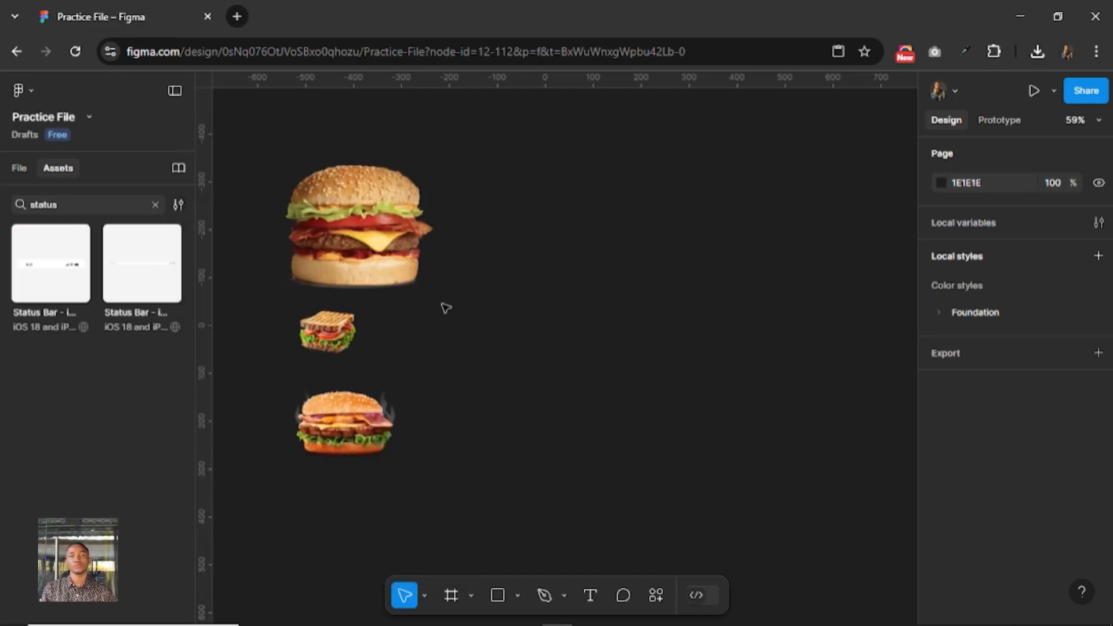
left_click(17, 167)
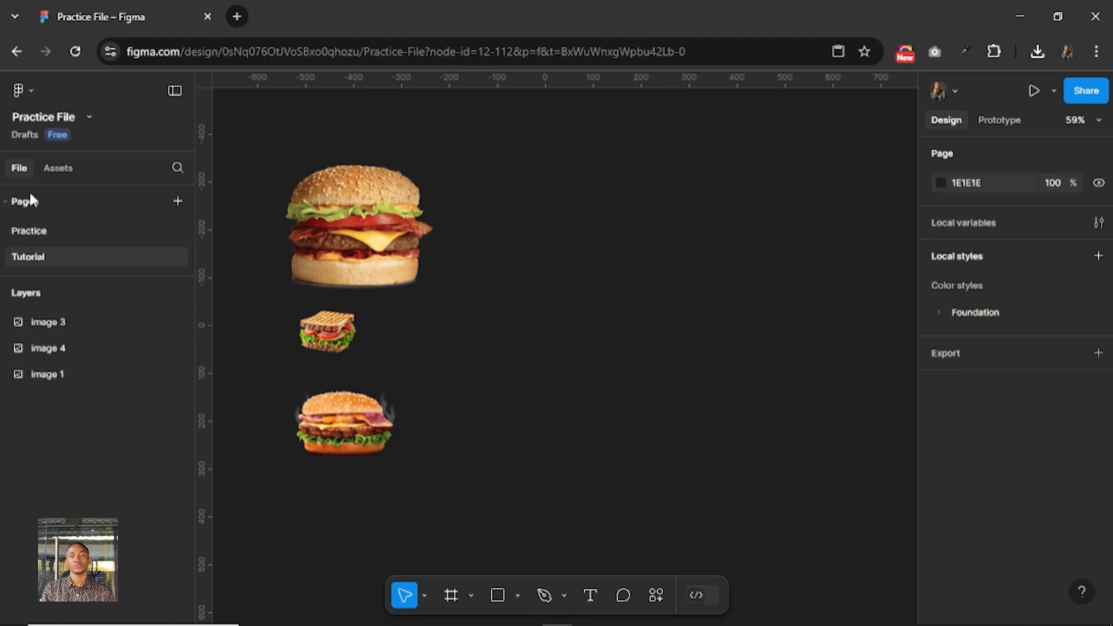
left_click(58, 167)
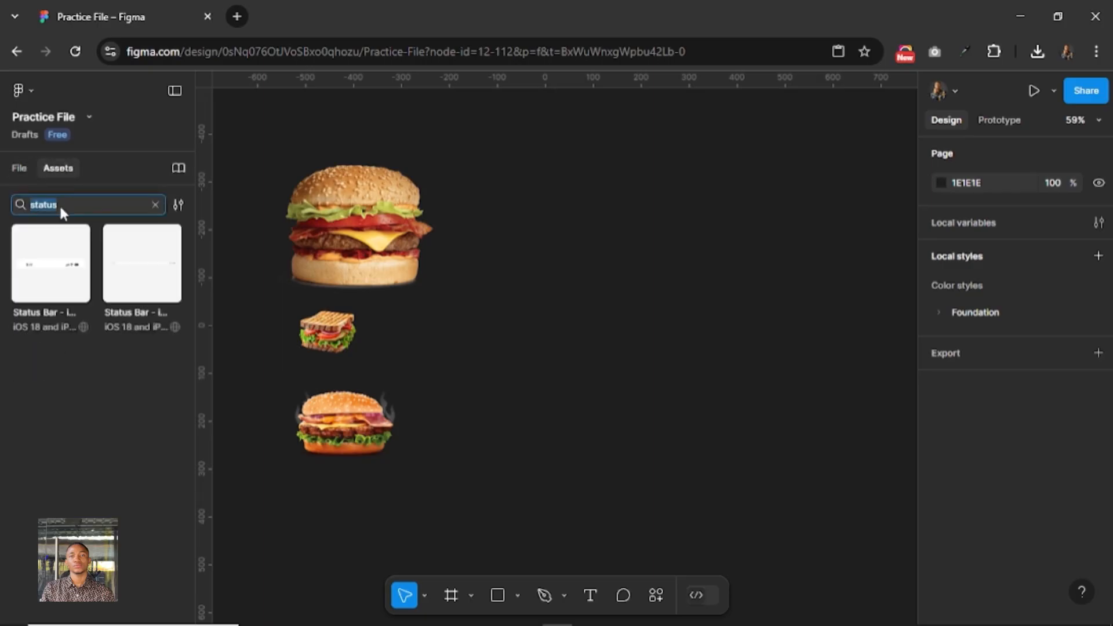
left_click(87, 206)
left_click(60, 255)
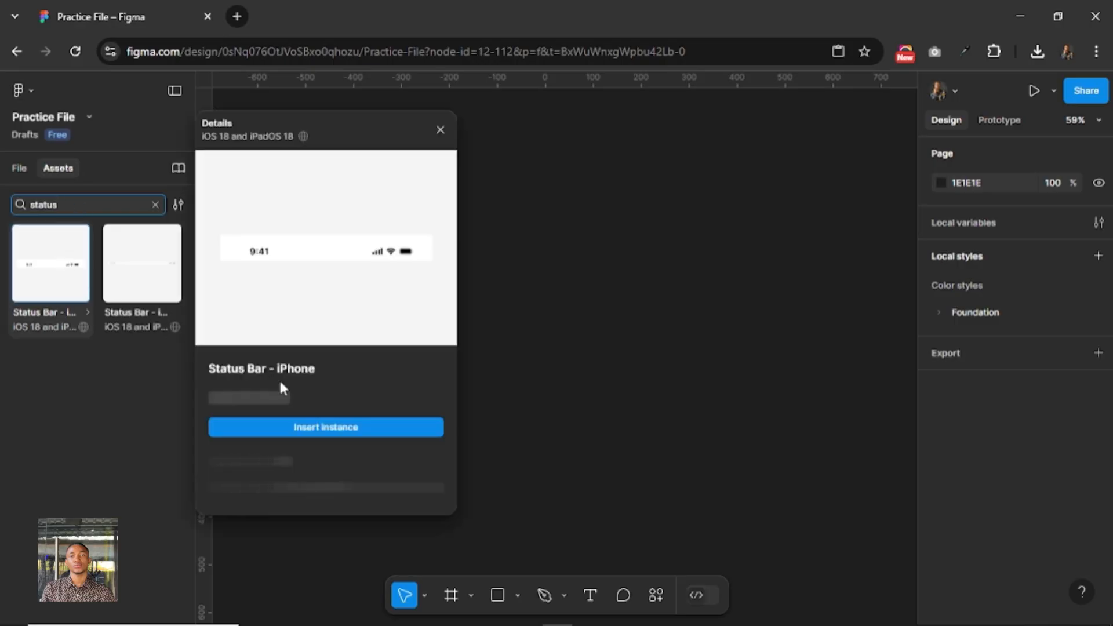
left_click(336, 432)
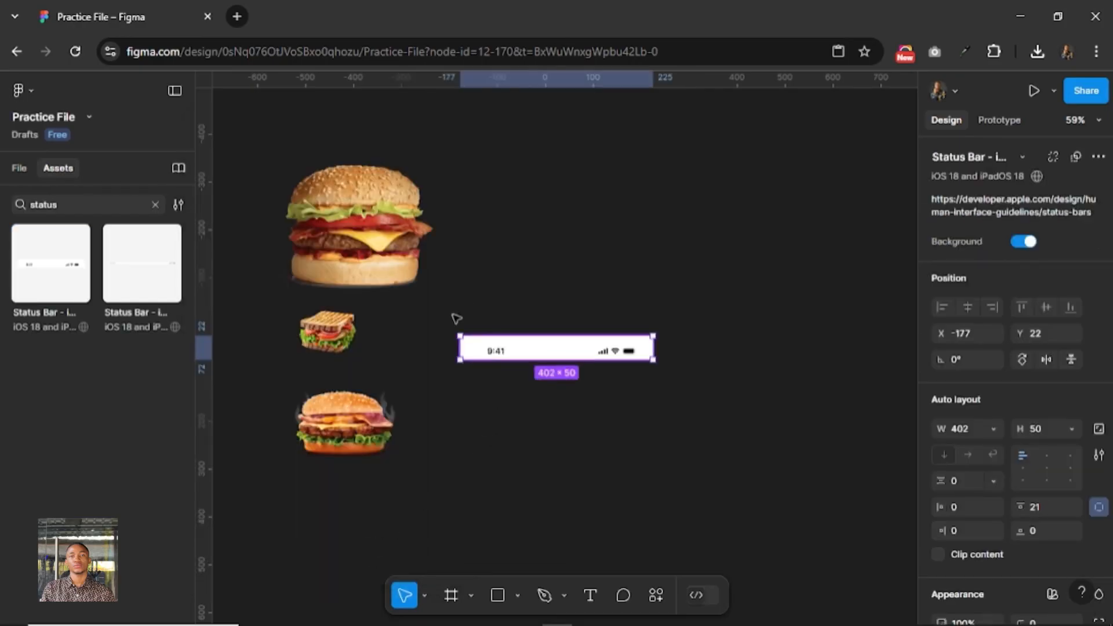
left_click_drag(534, 354, 450, 348)
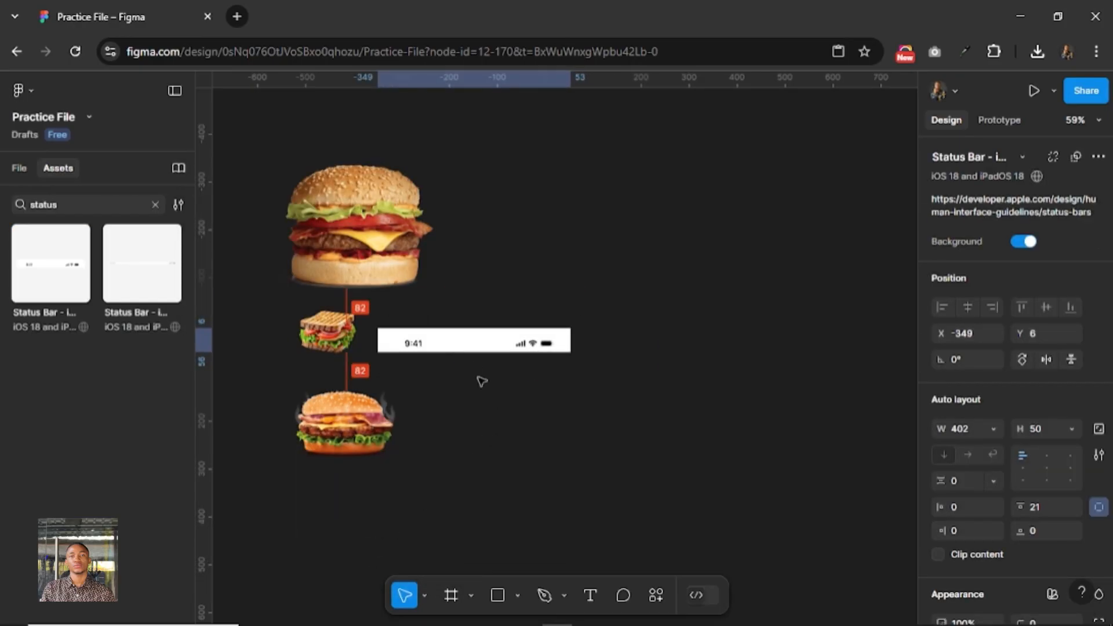
left_click(625, 374)
Create an iPhone 13 mini frame on empty canvas beside the status bar.
left_click_drag(696, 303, 574, 310)
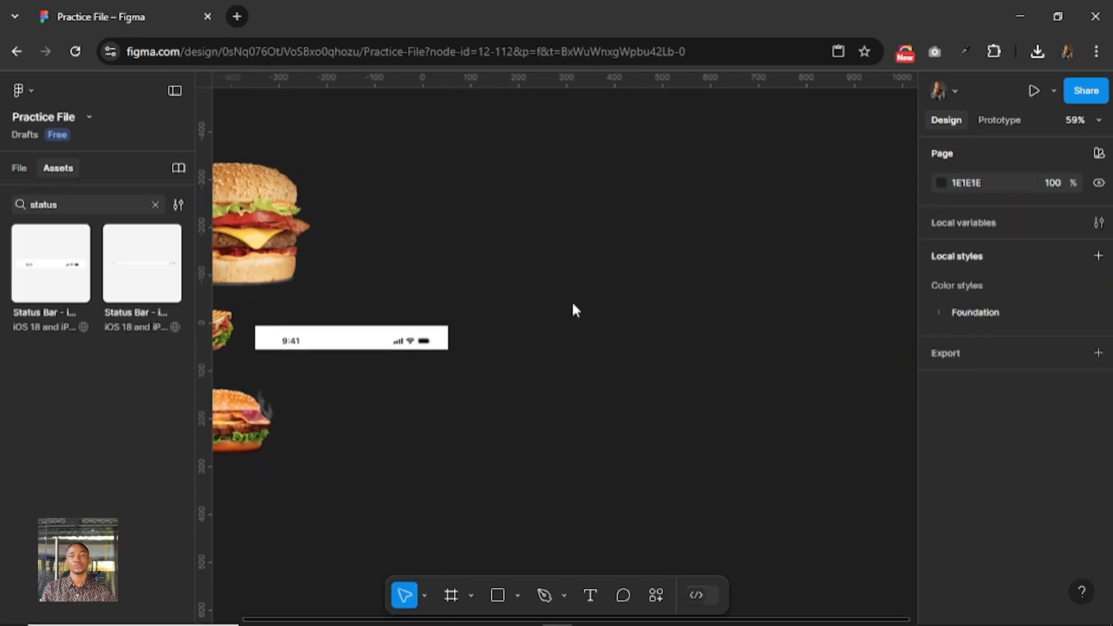
left_click(452, 595)
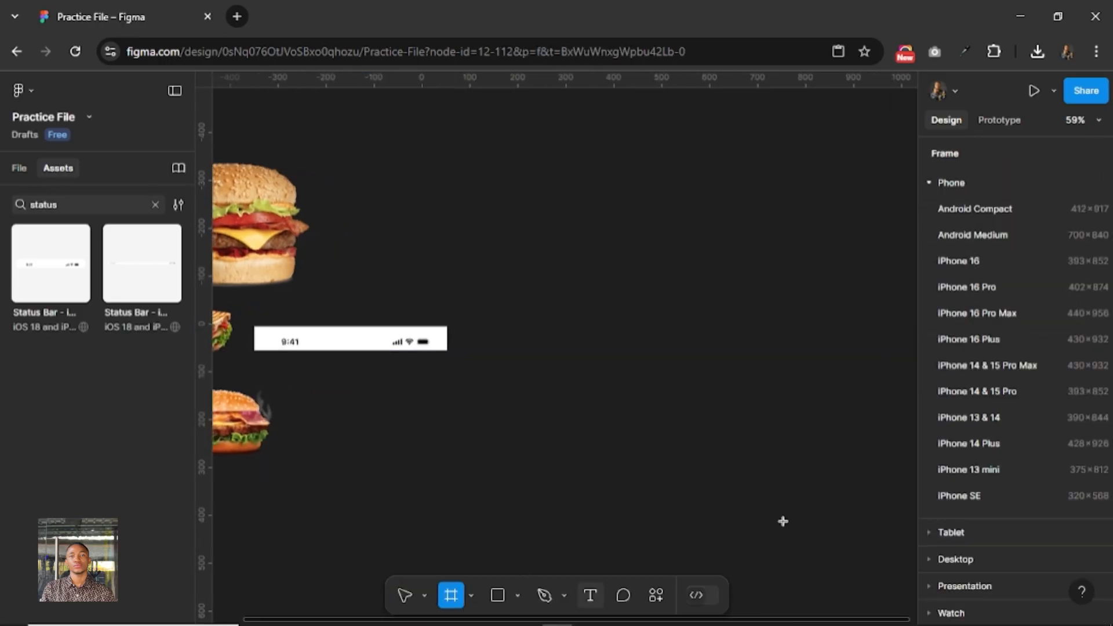
left_click(969, 469)
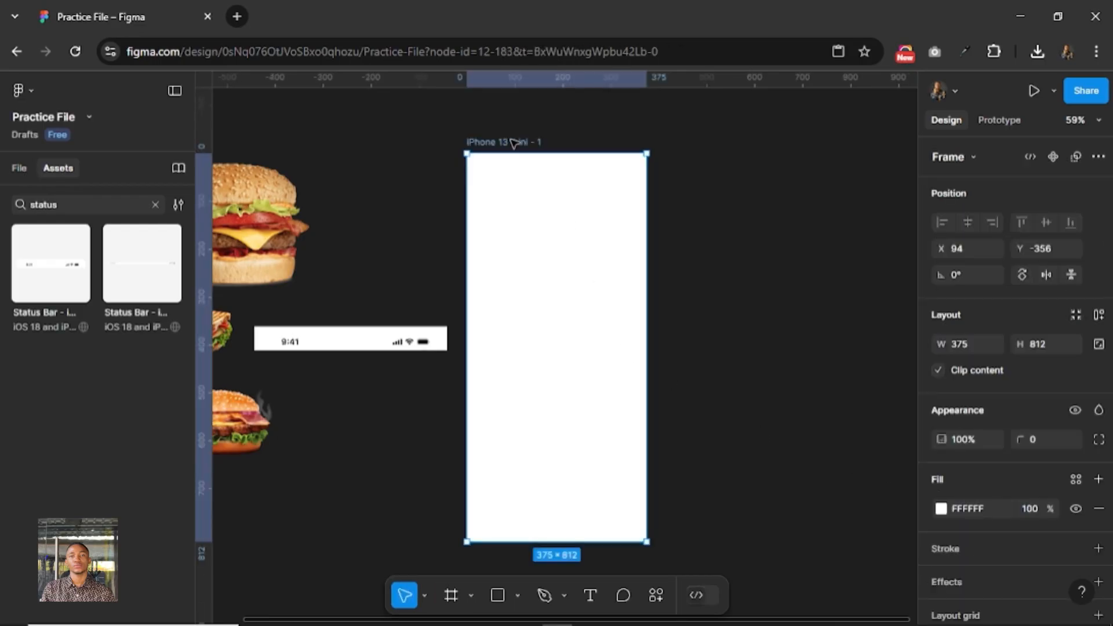
Rename the new phone frame to Splash and fill it with the Foundation/Red/red-500 color style.
double_click(513, 143)
type("S")
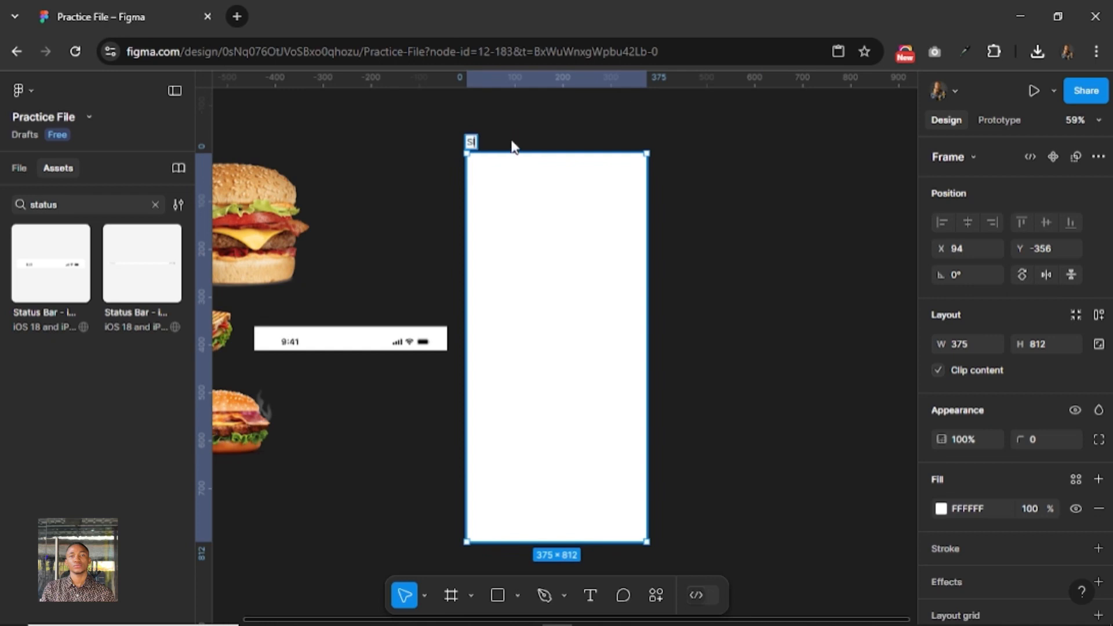
type("plash")
key("Return")
left_click(1077, 482)
left_click(807, 537)
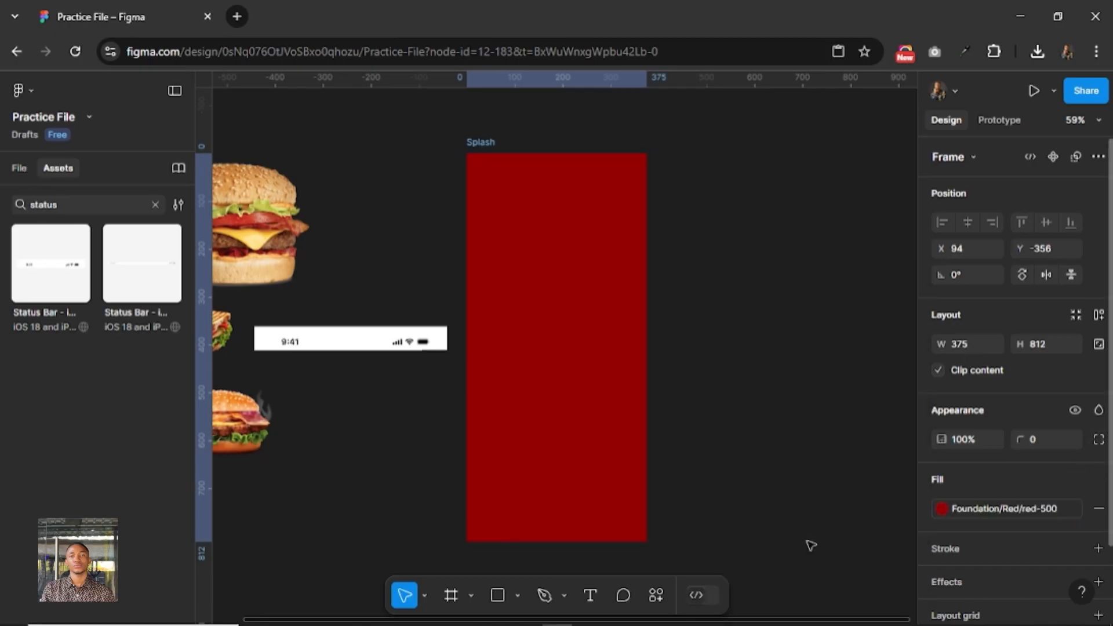
Detach the iPhone status bar instance from its main component.
left_click(354, 342)
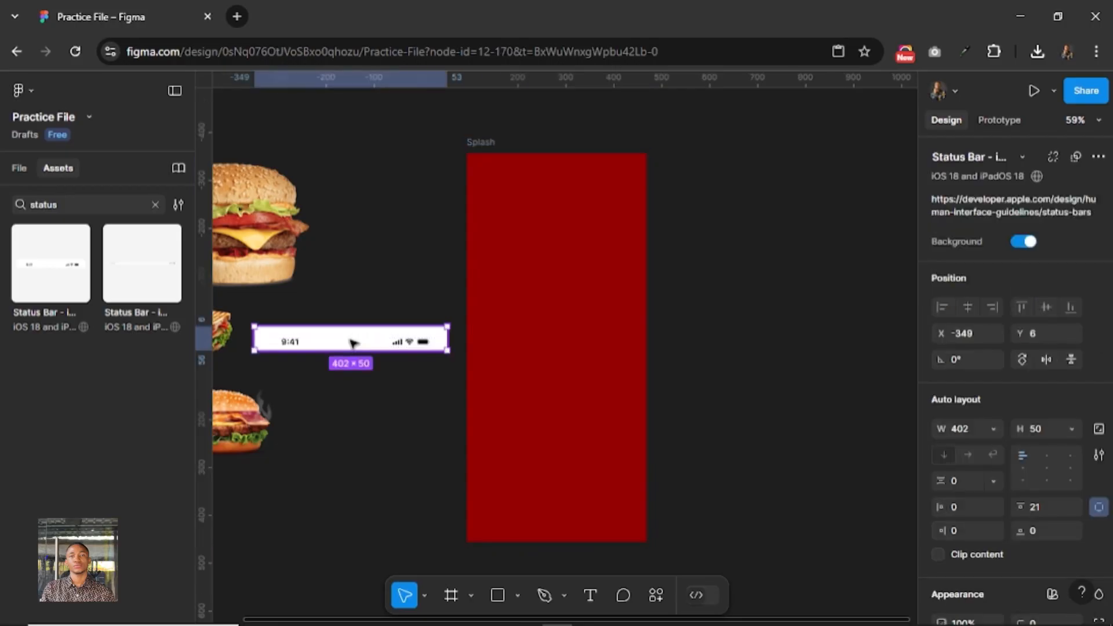
right_click(352, 341)
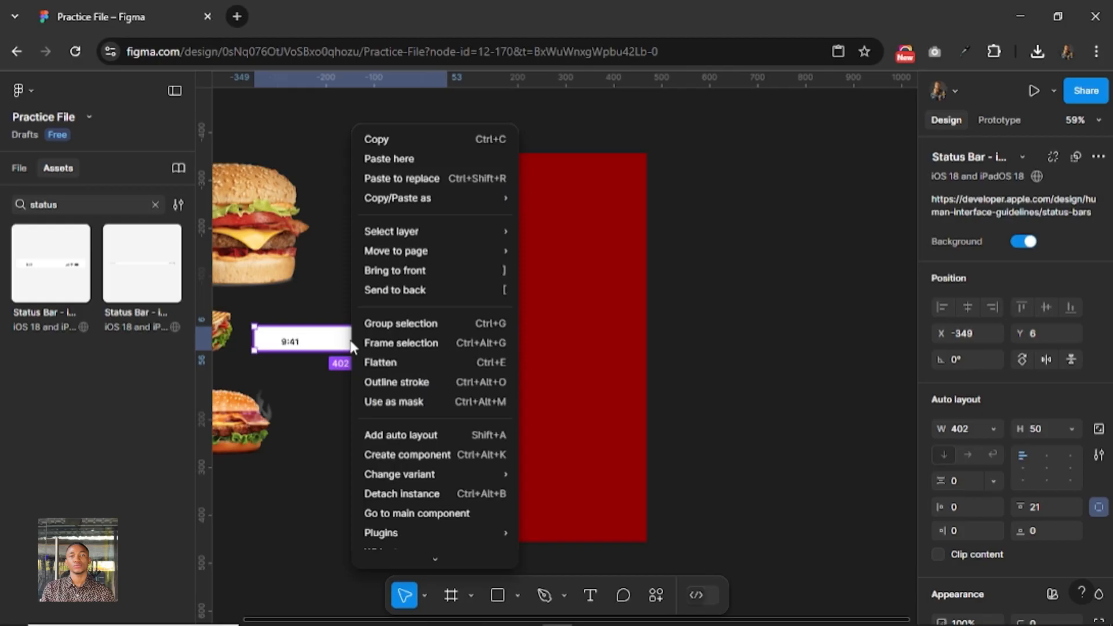
left_click(404, 492)
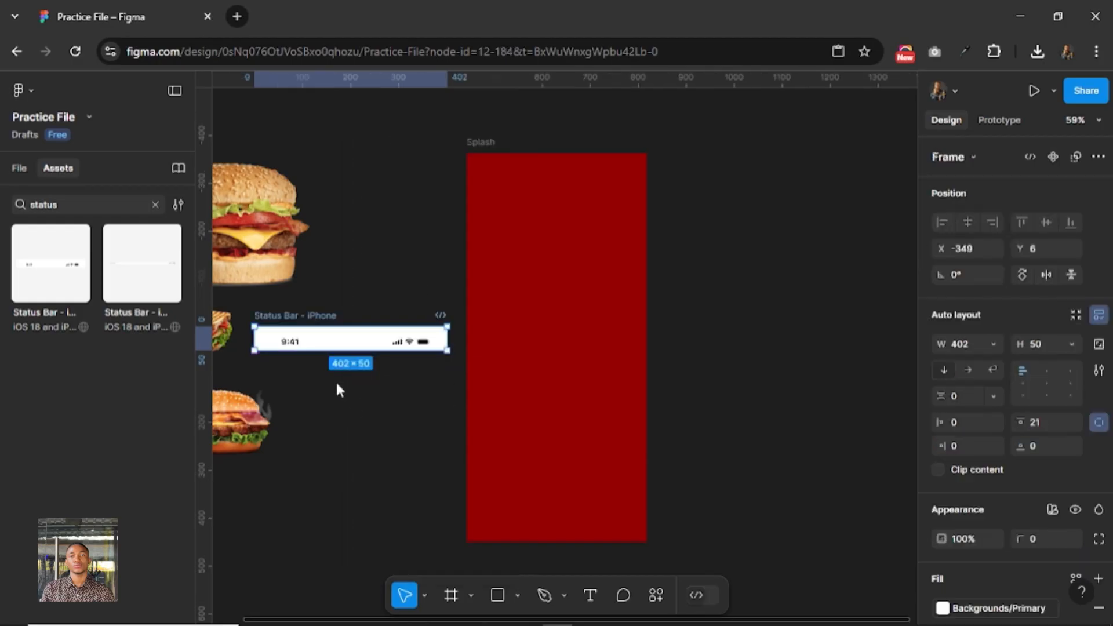
double_click(291, 344)
double_click(291, 343)
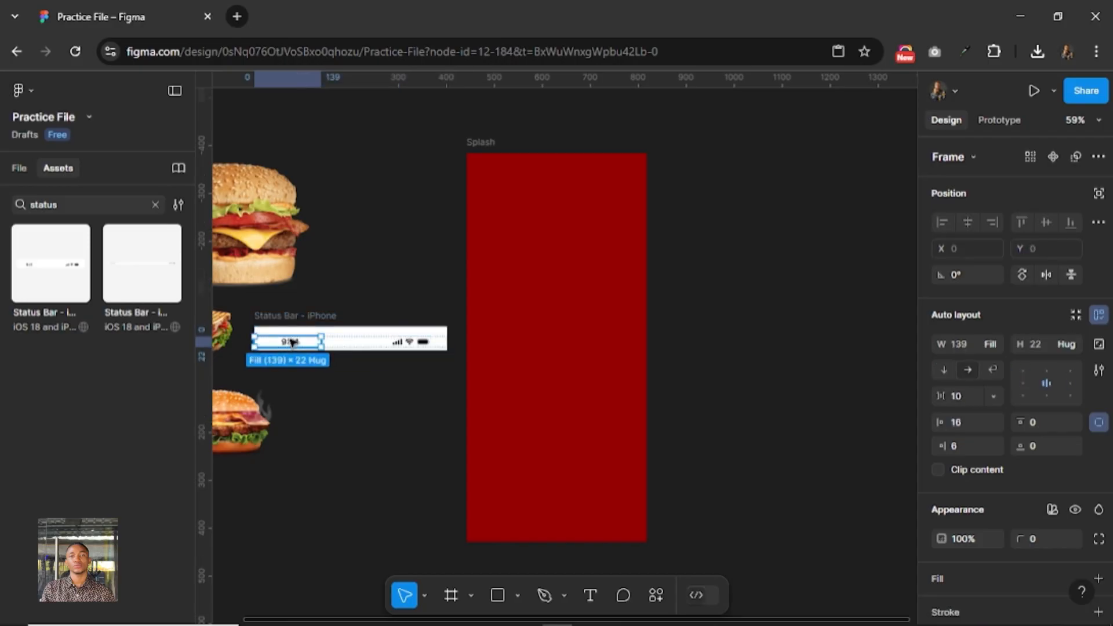
left_click(298, 318)
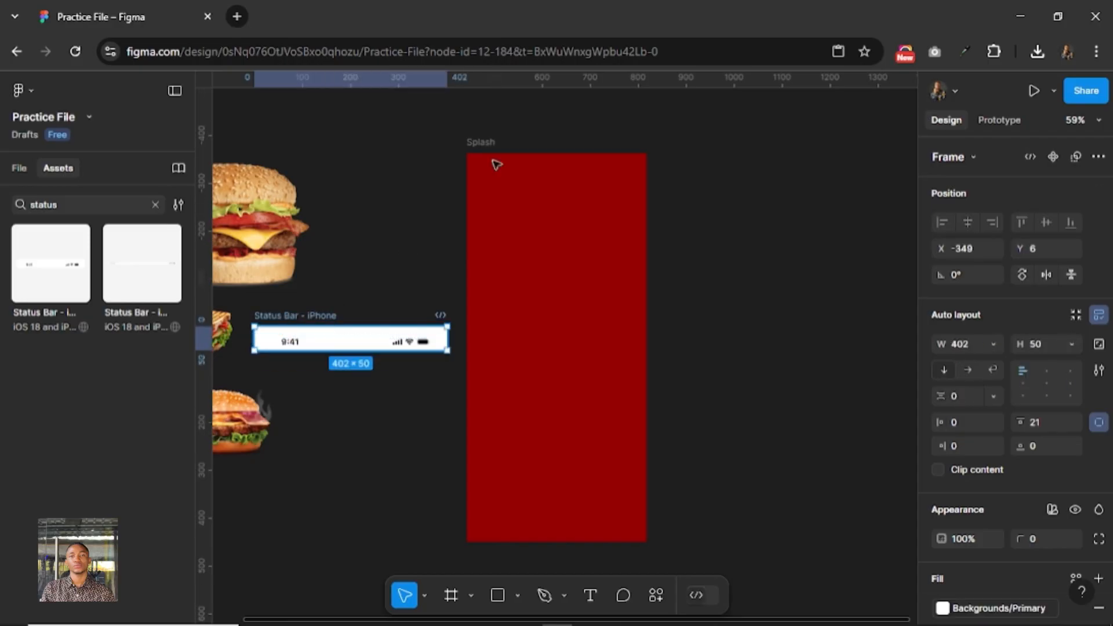
Add a layout grid to the Splash frame and change its type to Columns.
left_click(469, 183)
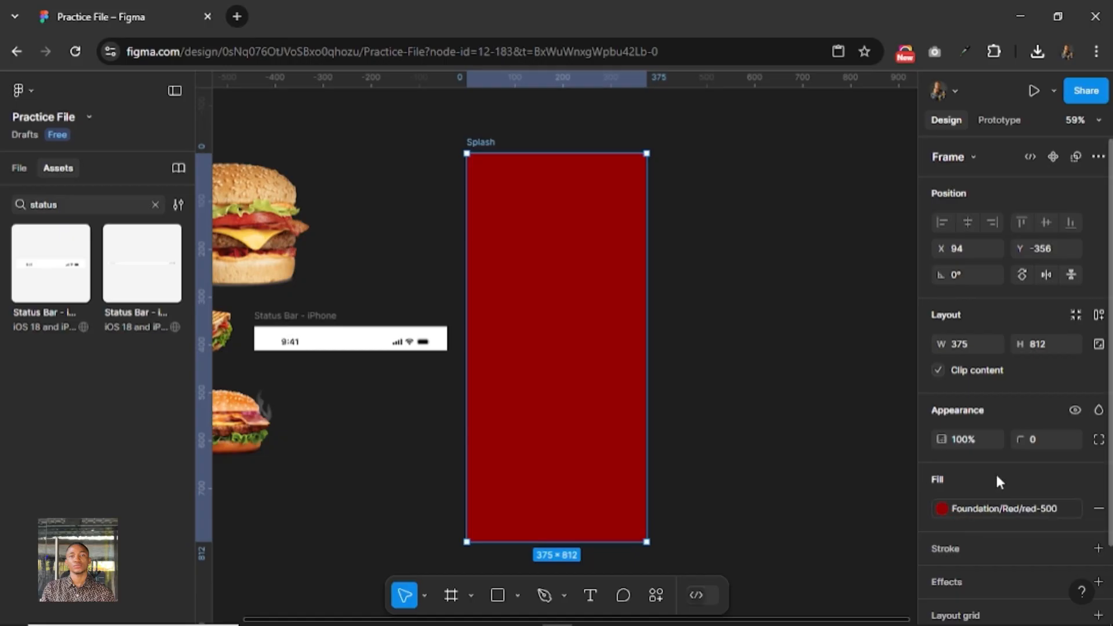
scroll(996, 472, "down", 2)
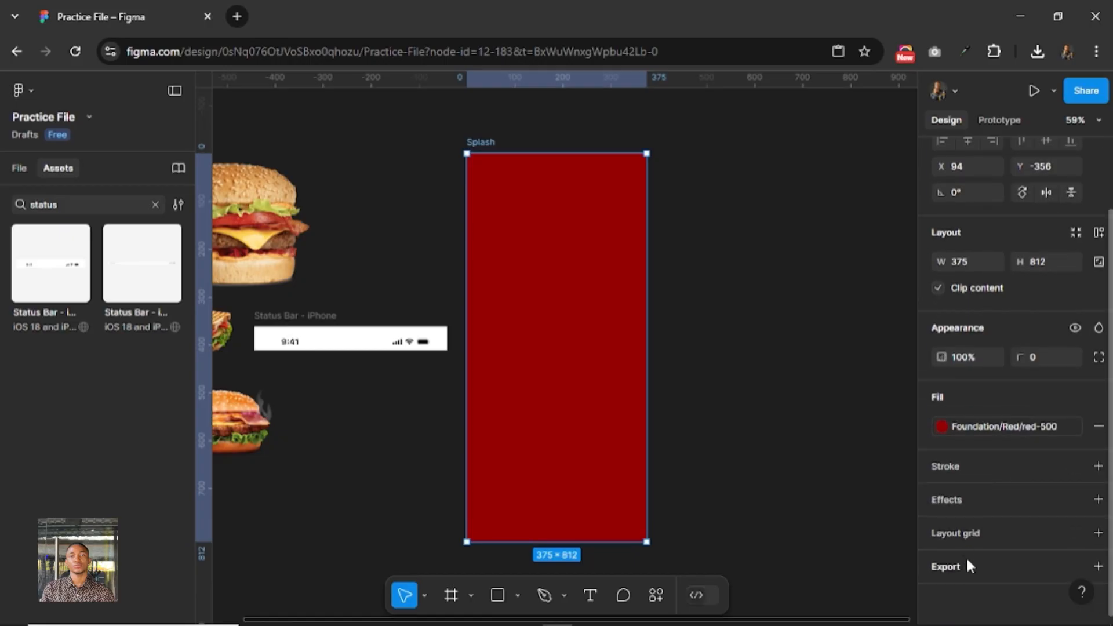
left_click(973, 533)
left_click(947, 561)
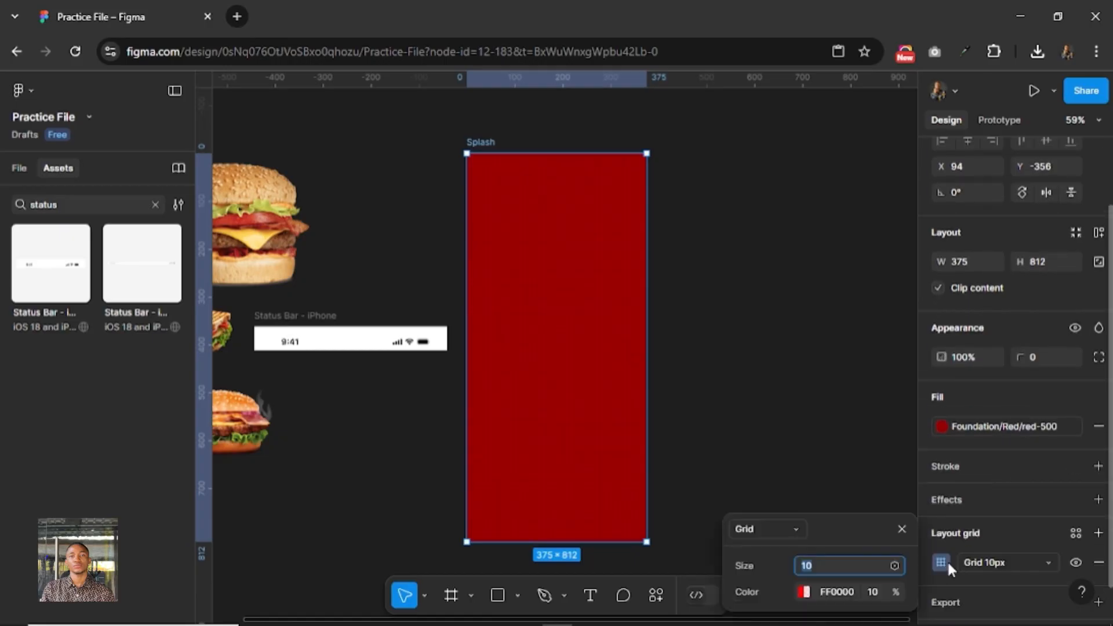
left_click(784, 530)
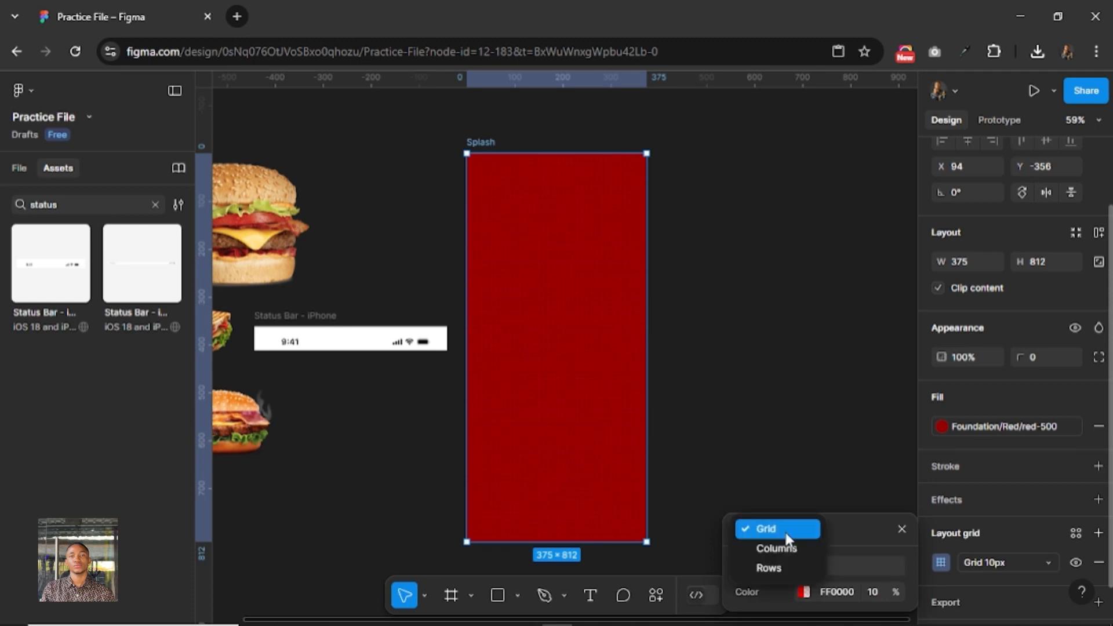
left_click(784, 541)
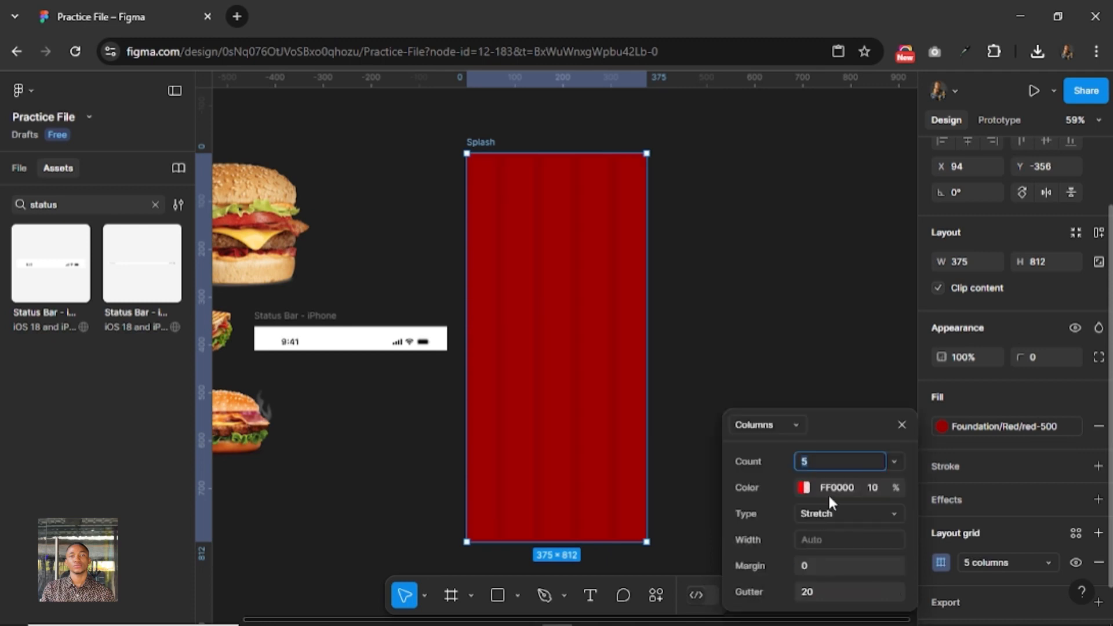
Set the Splash frame's column grid to a count of 4 with a margin of 16.
scroll(609, 228, "up", 5)
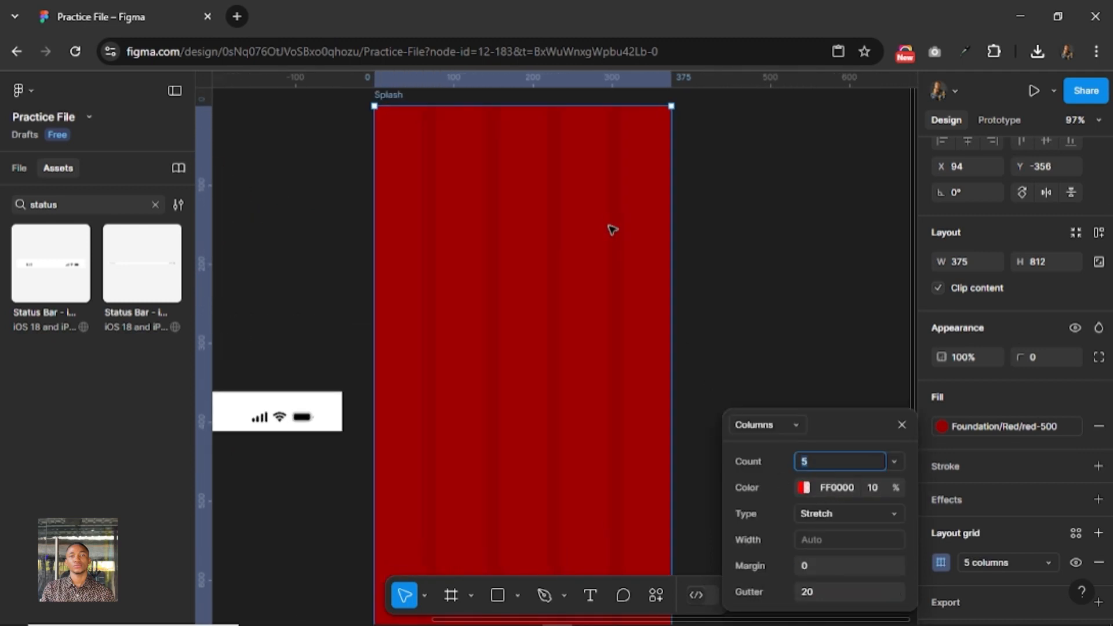
type("4")
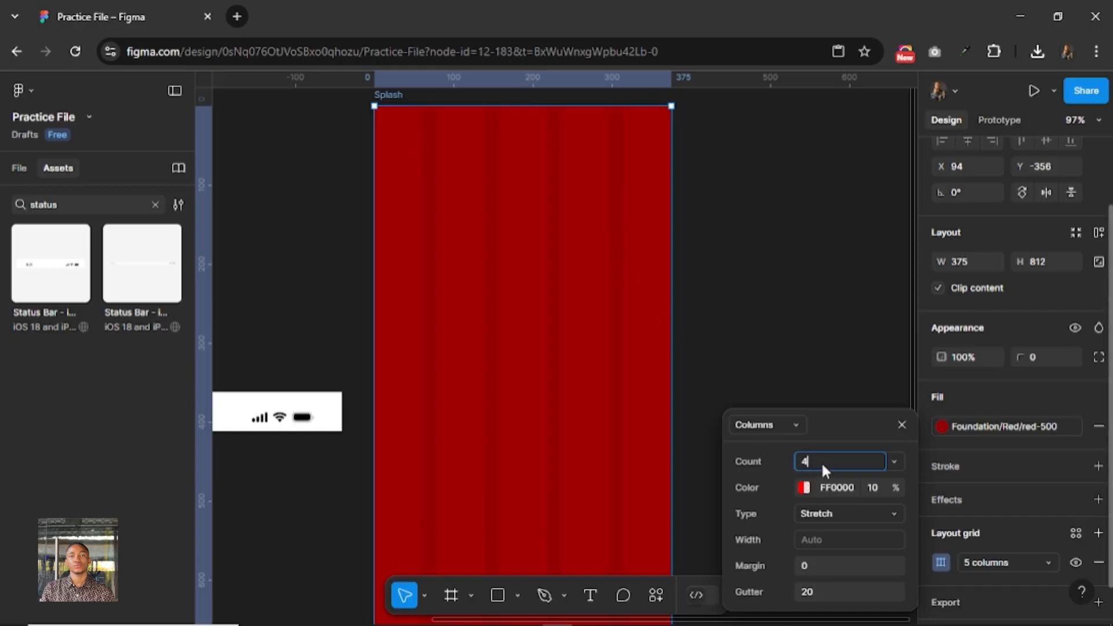
key("Return")
left_click(829, 565)
type("1")
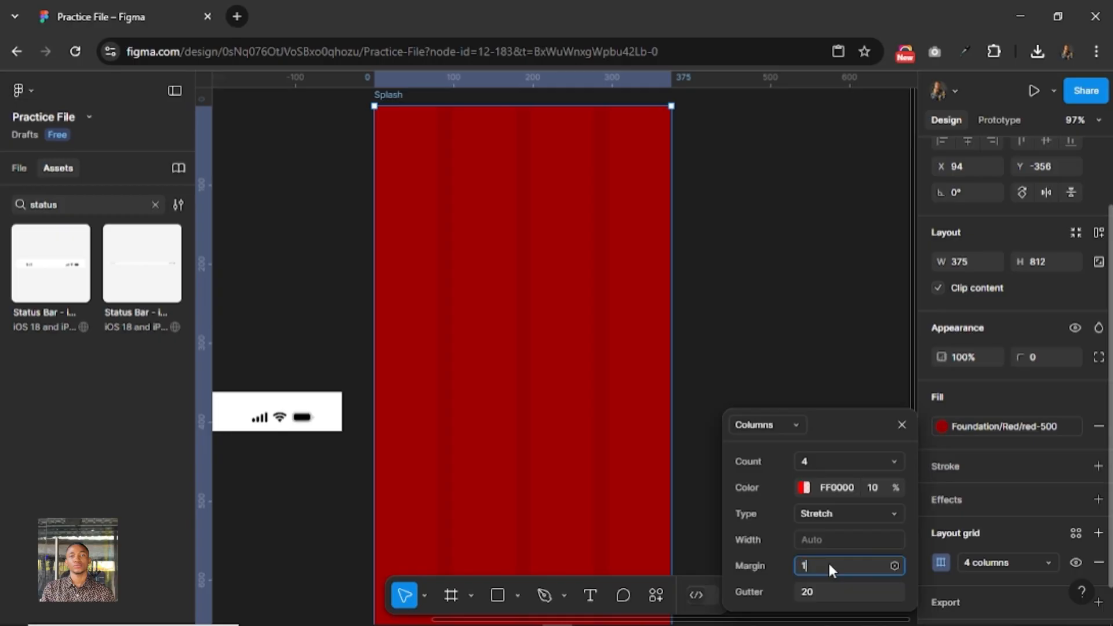
type("6")
key("Return")
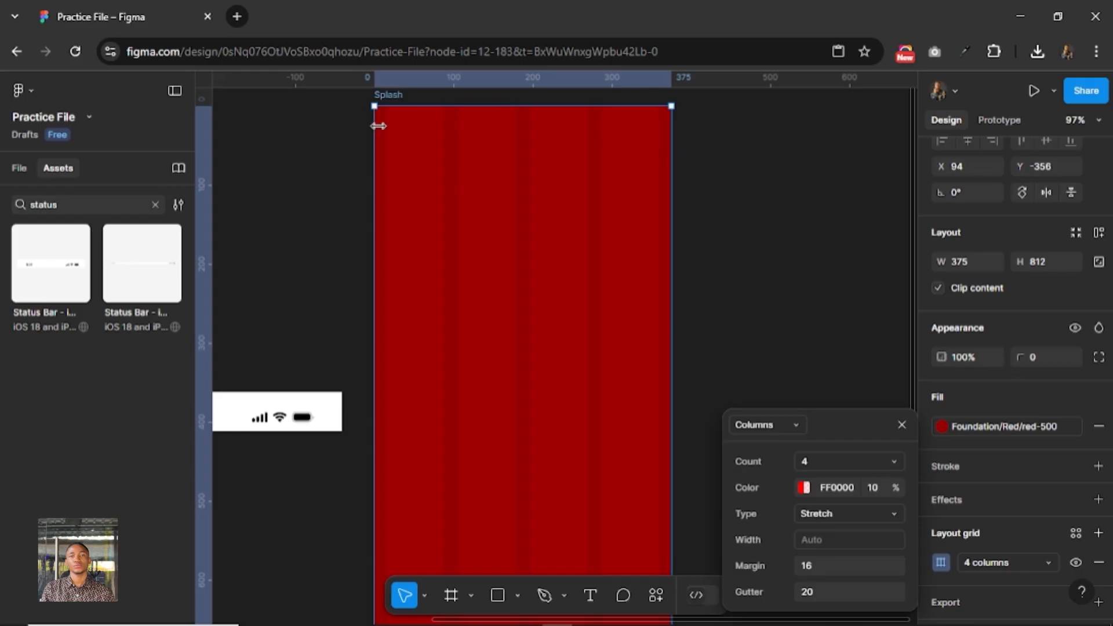
Raise the opacity of the column grid's red color to 44%.
left_click(802, 487)
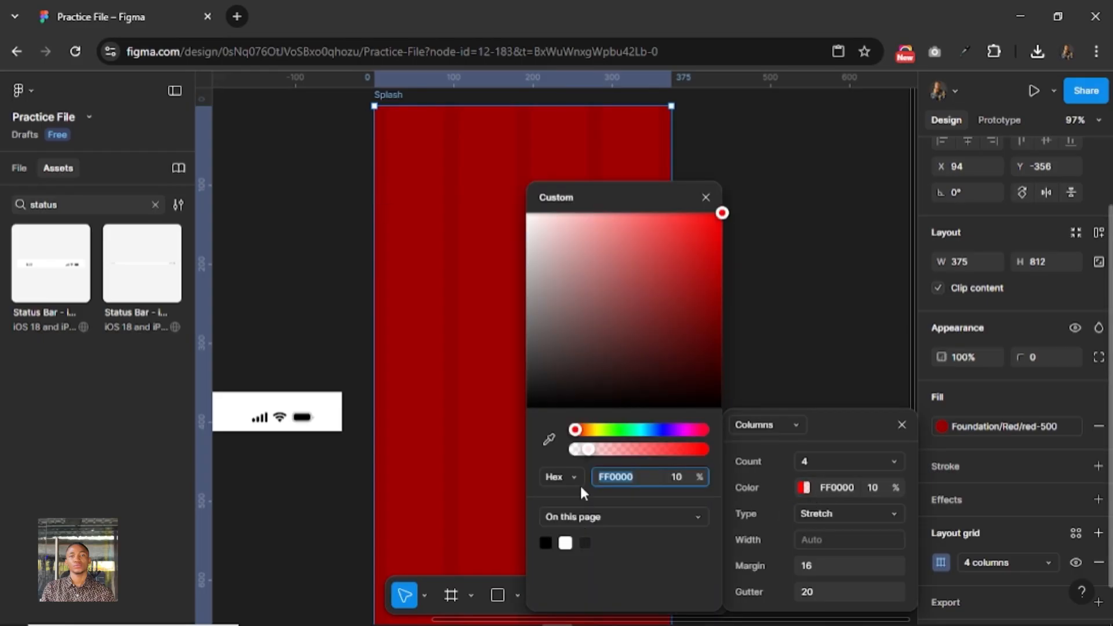
left_click_drag(588, 451, 633, 454)
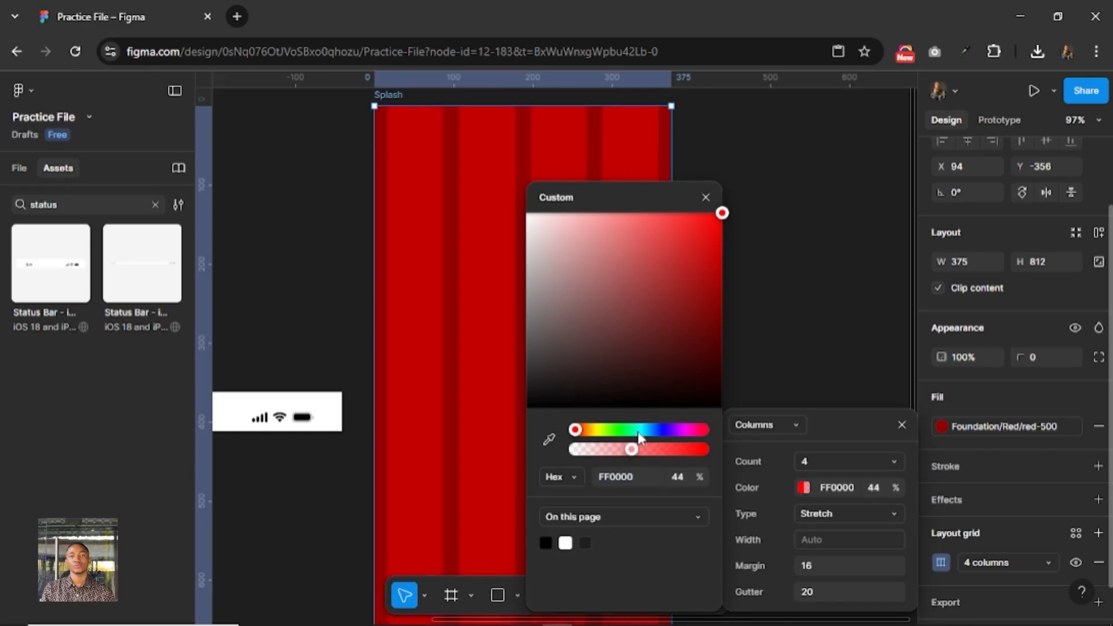
left_click(706, 196)
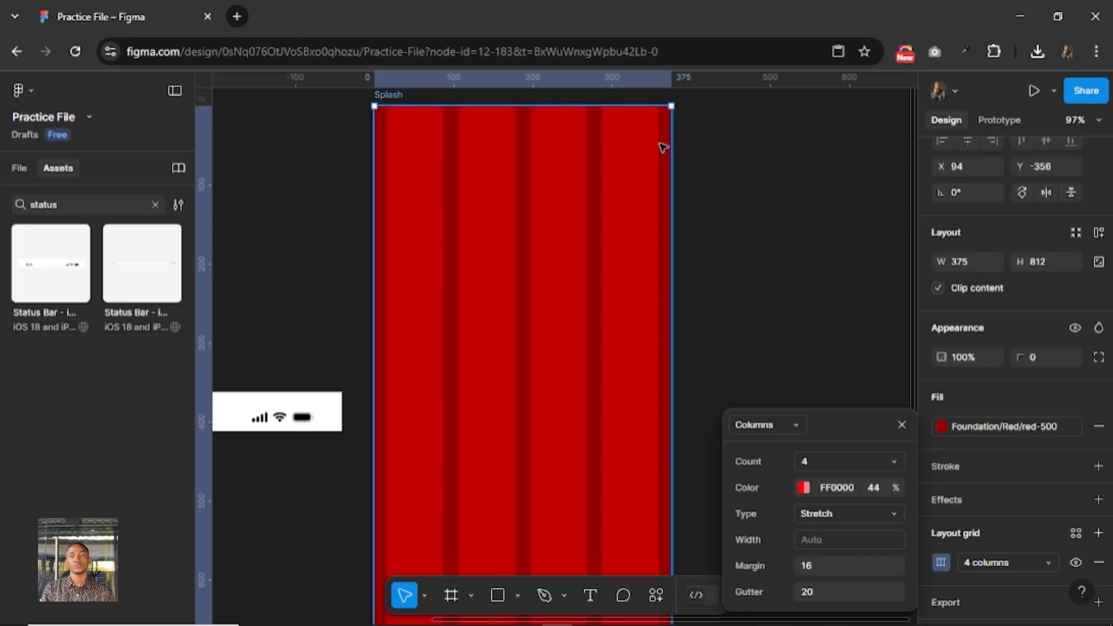
Set the column grid's gutter to 16.
left_click(821, 592)
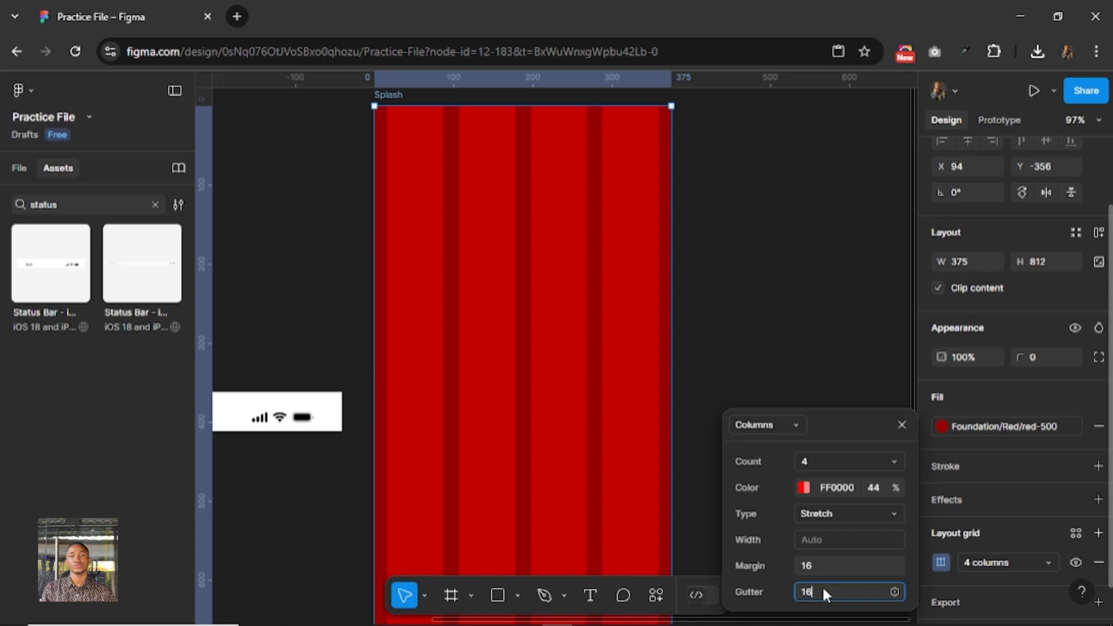
key("Return")
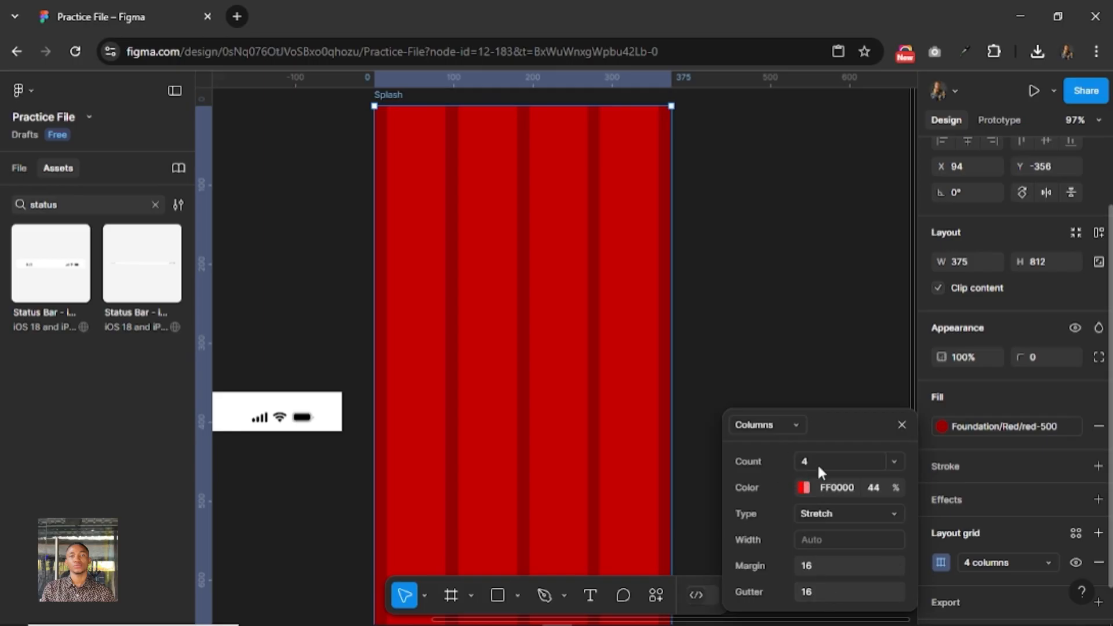
Set the column grid's gutter to 20, close the grid settings and deselect the Splash frame.
left_click(828, 592)
type("20")
key("Return")
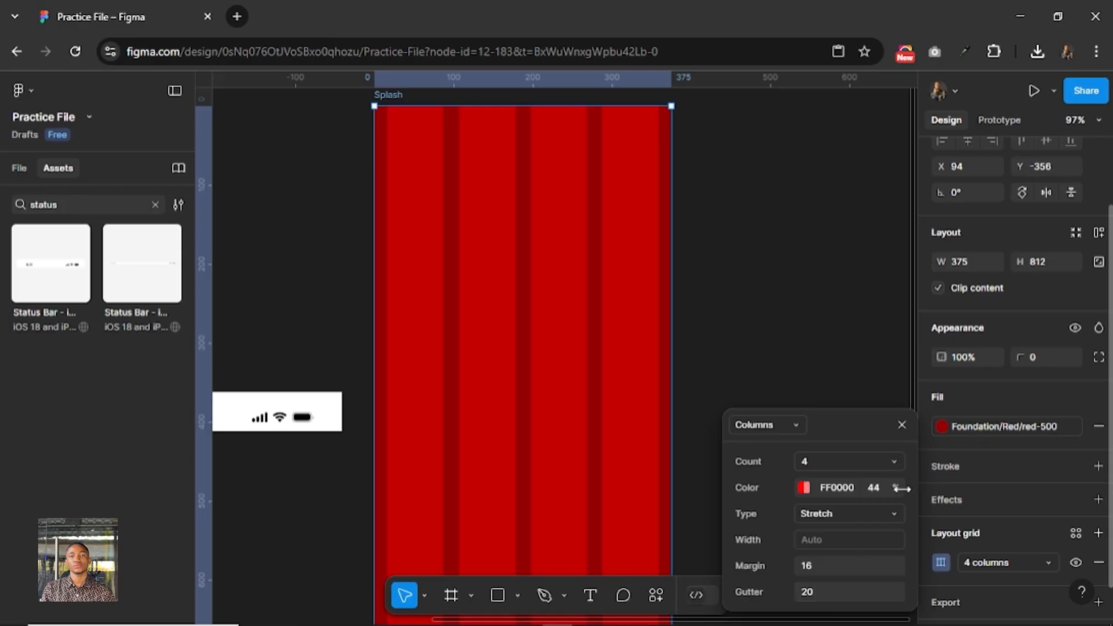
left_click(902, 425)
left_click(750, 263)
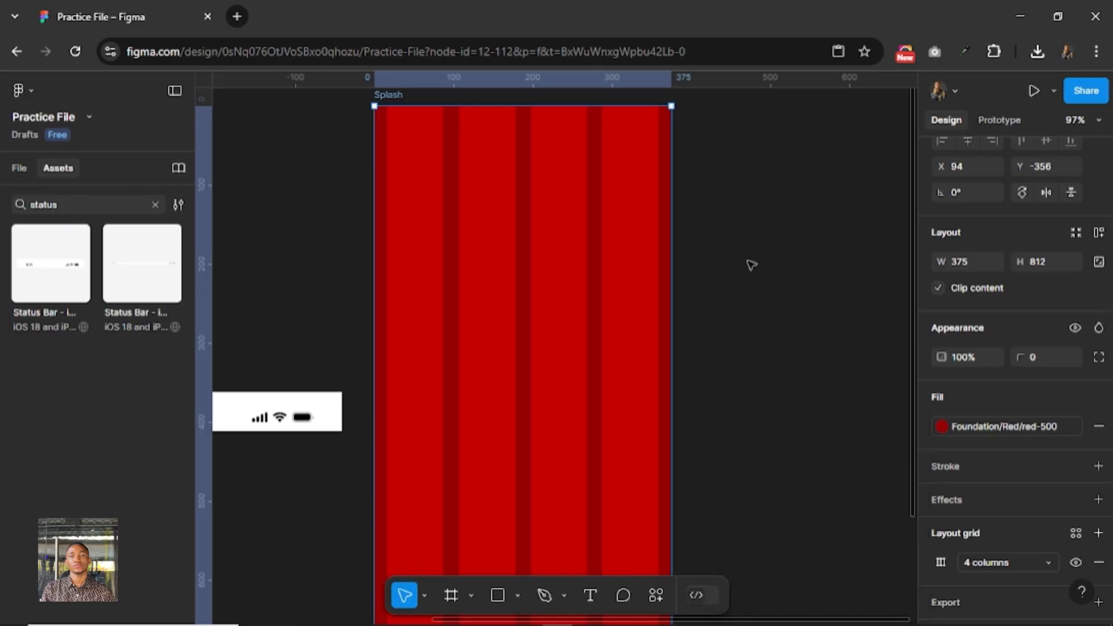
Move the detached status bar into the upper part of the Splash frame.
left_click(259, 400)
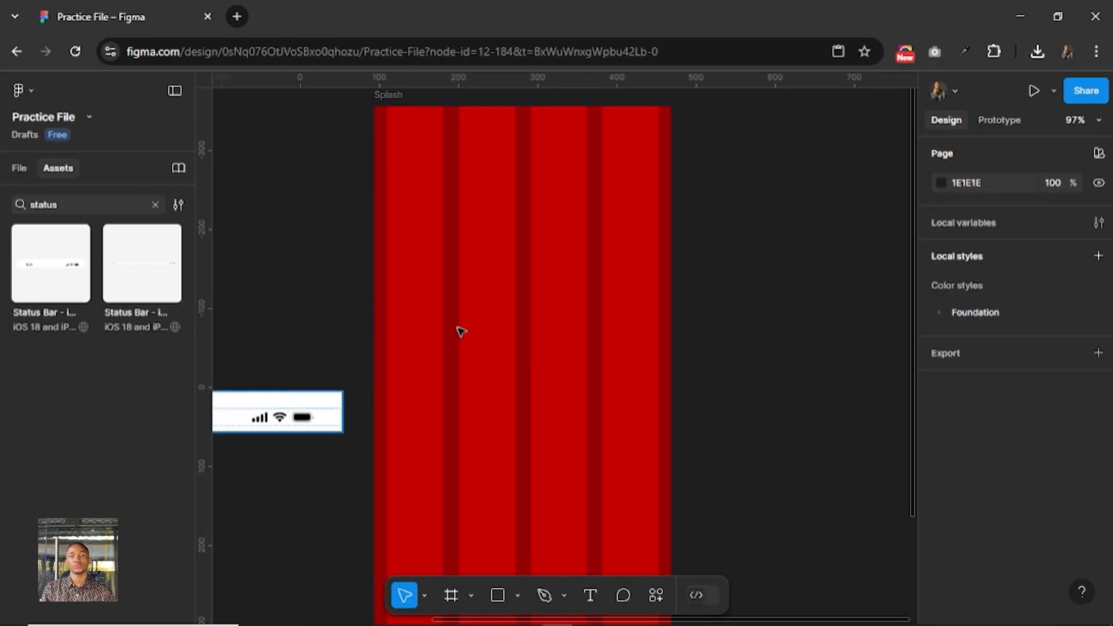
left_click_drag(539, 255, 605, 231)
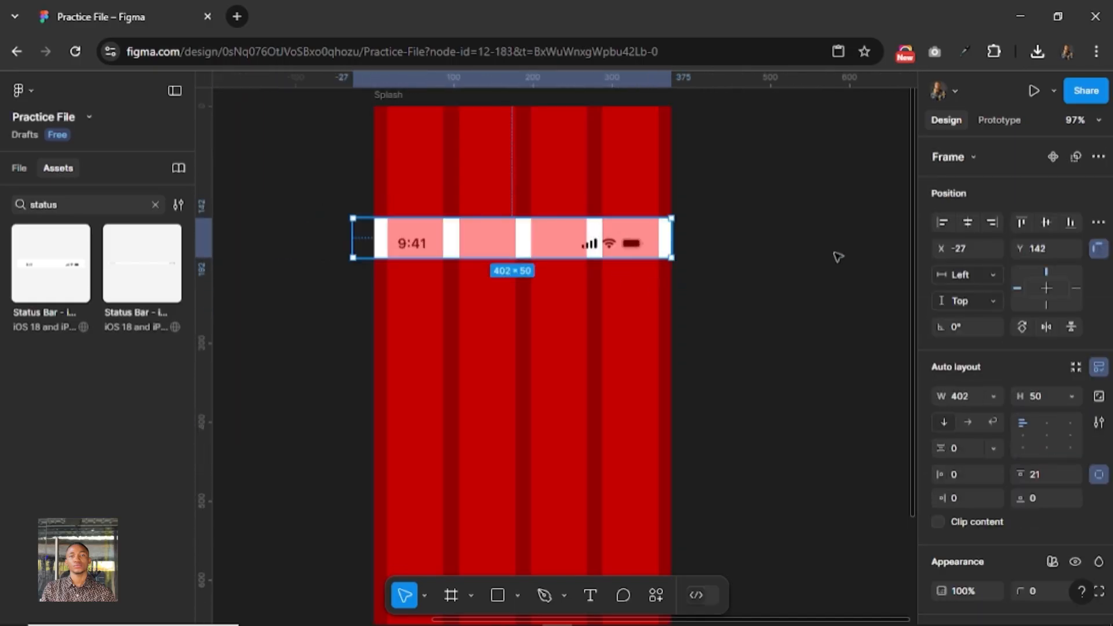
Set the status bar's width to 375, center it horizontally and align it with the top of the Splash frame.
left_click(967, 222)
left_click(978, 395)
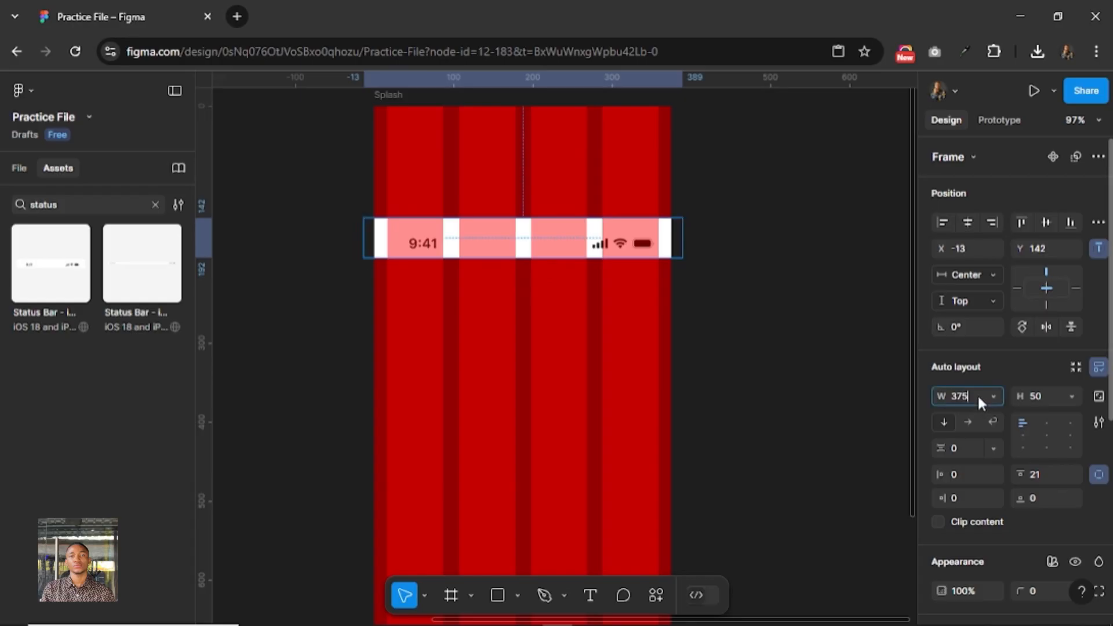
key("Return")
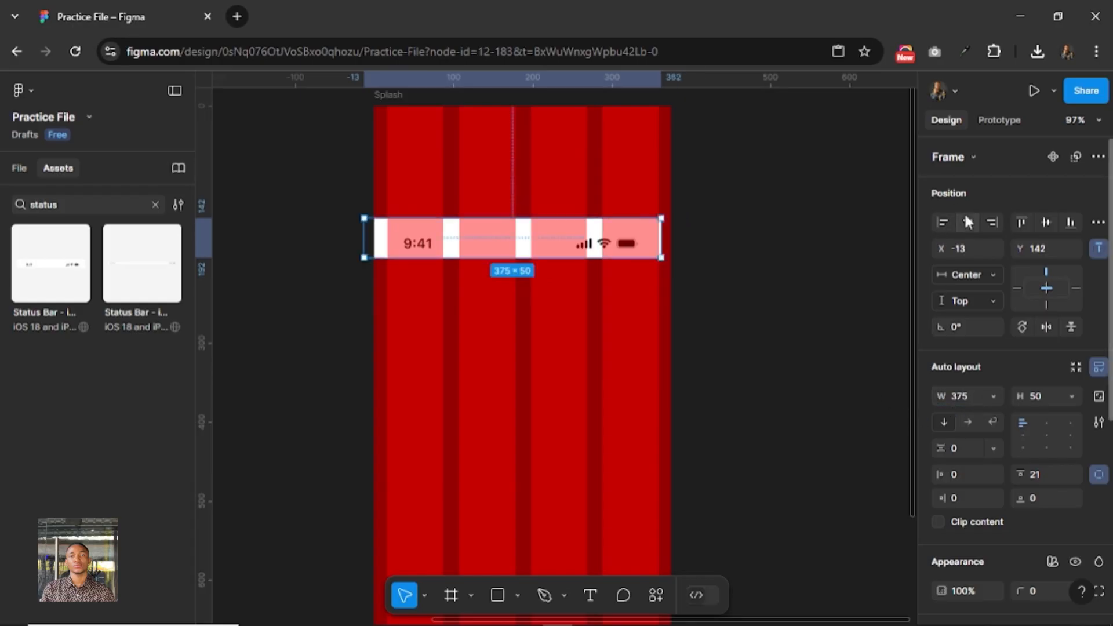
left_click(968, 222)
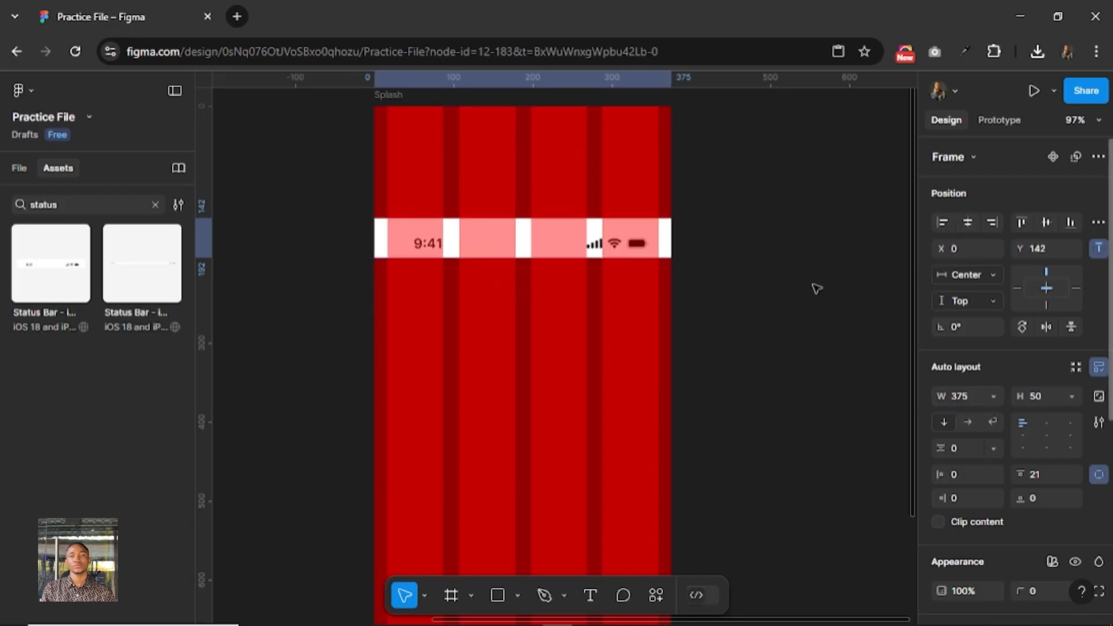
left_click(1020, 222)
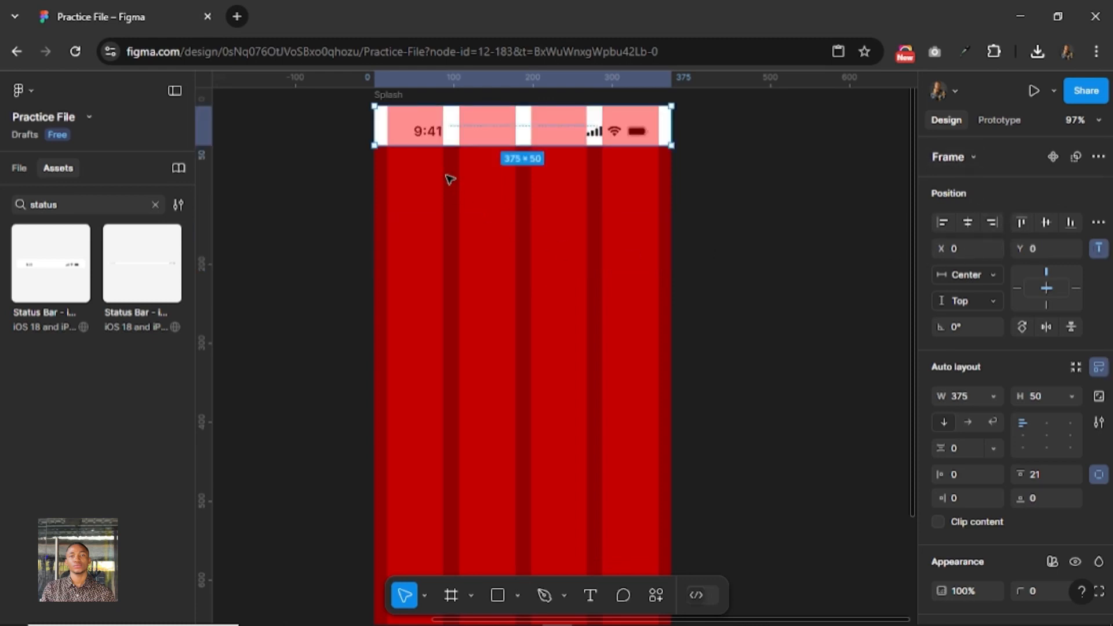
Detach the status bar's Backgrounds/Primary fill from its variable and hide that white fill.
left_click(416, 133)
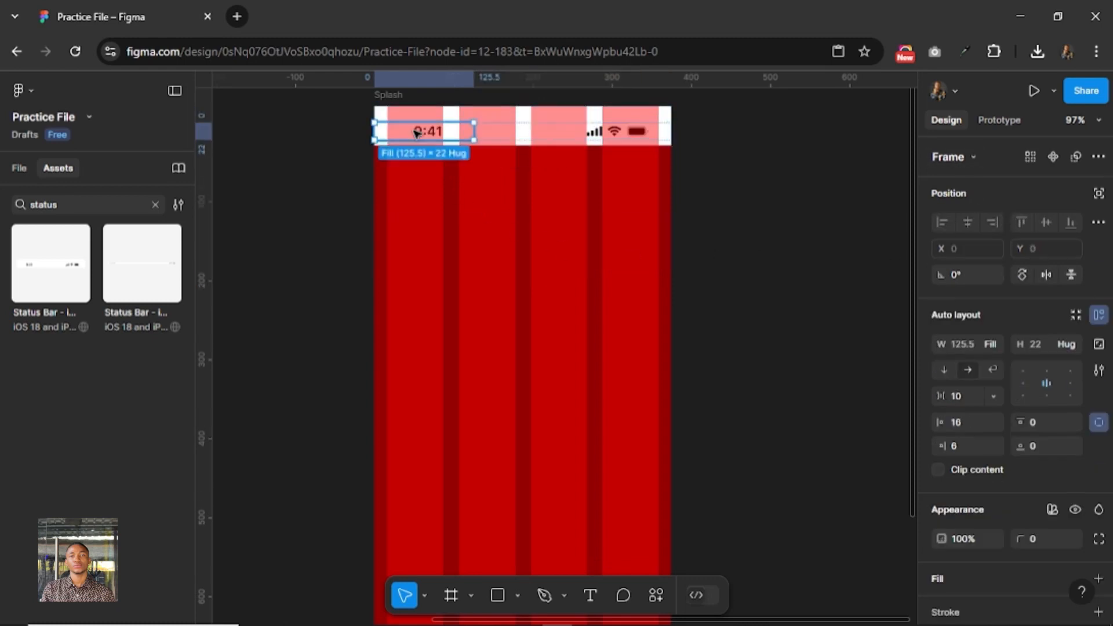
left_click(499, 146)
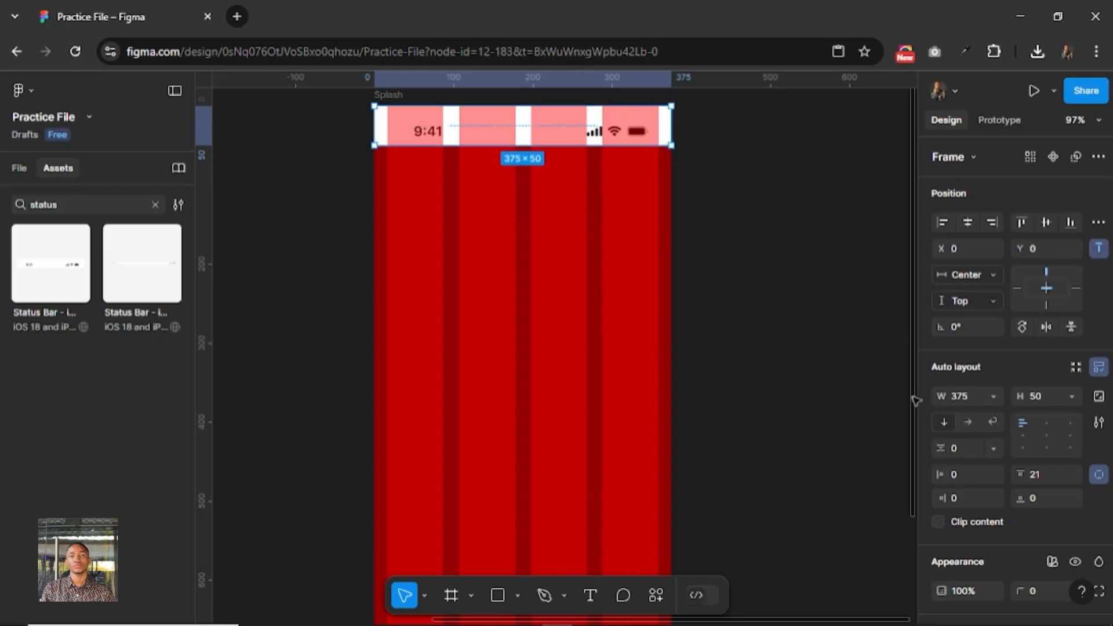
scroll(1015, 500, "down", 2)
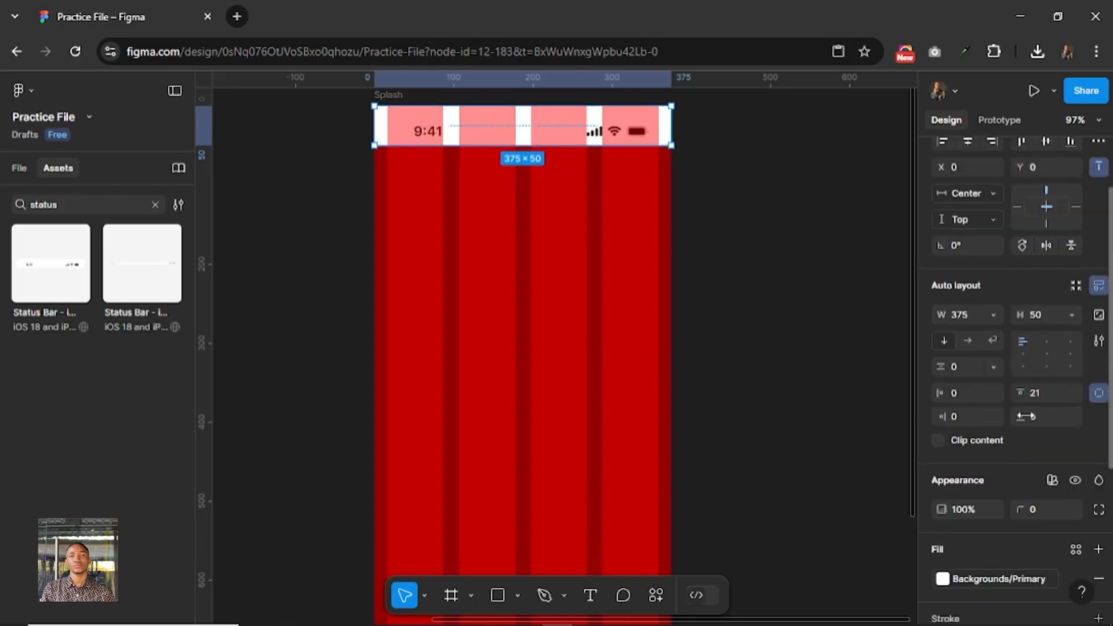
scroll(1025, 438, "down", 2)
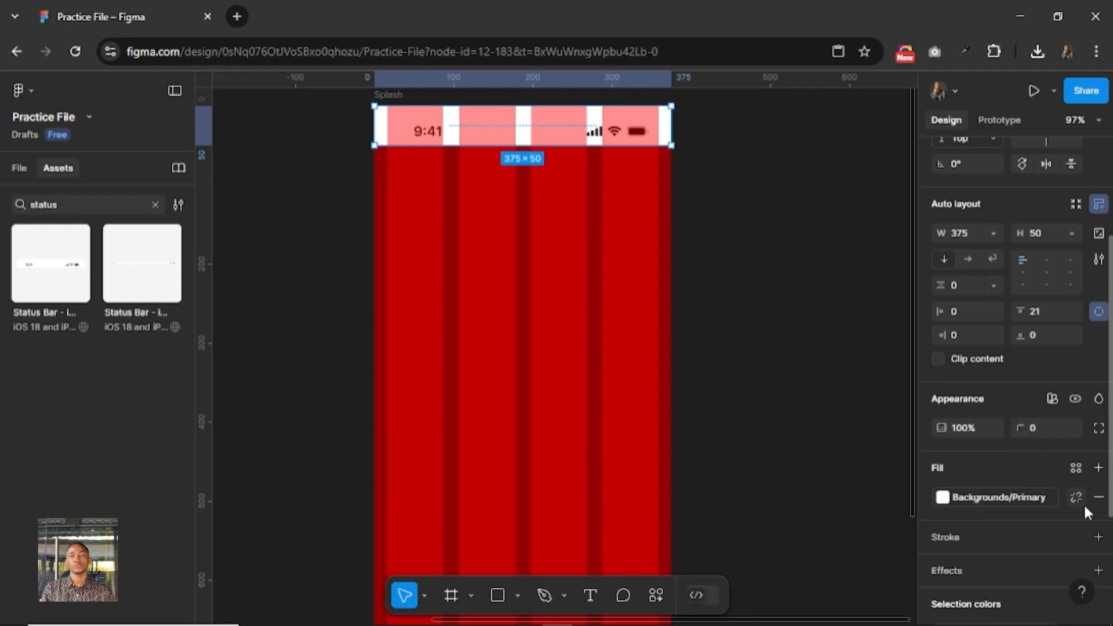
left_click(1078, 497)
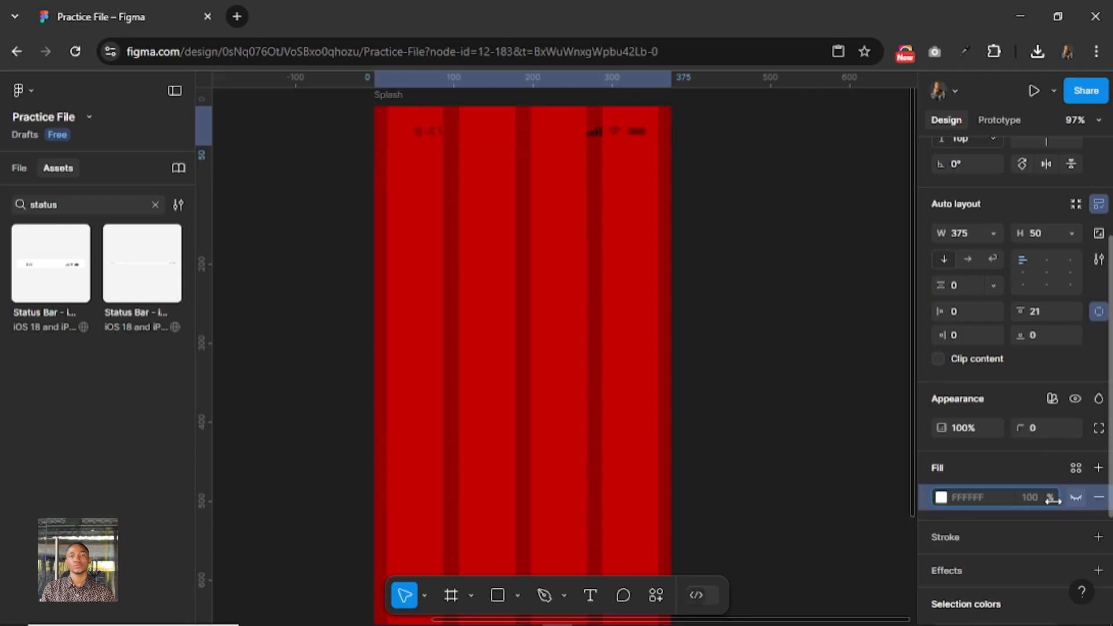
Hide the 4-column layout grid on the Splash frame.
left_click(592, 131)
scroll(979, 472, "down", 3)
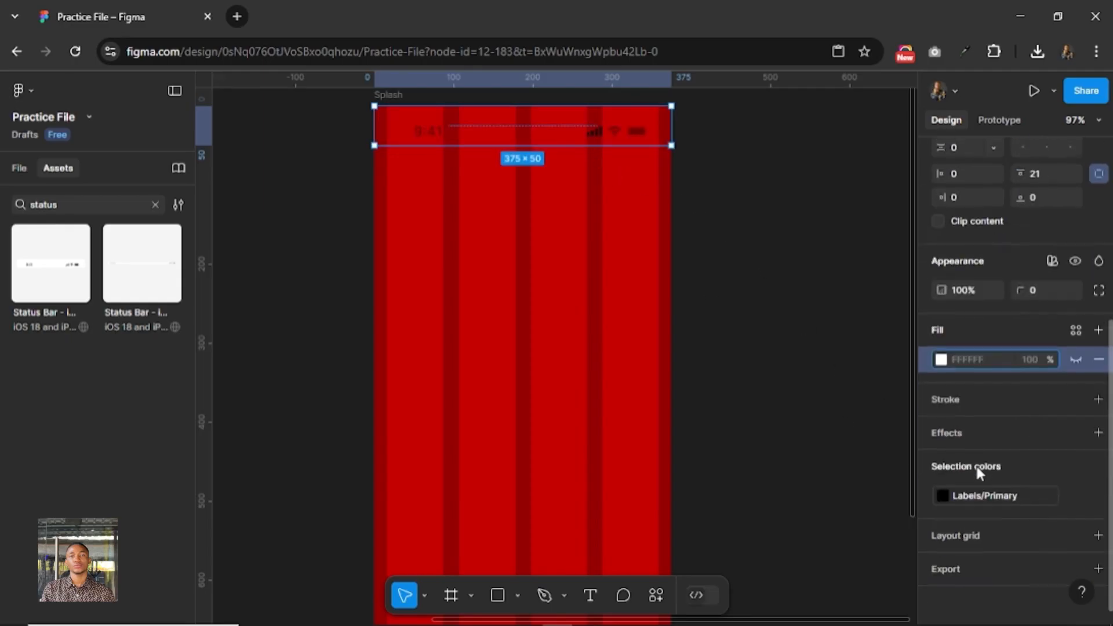
left_click(389, 95)
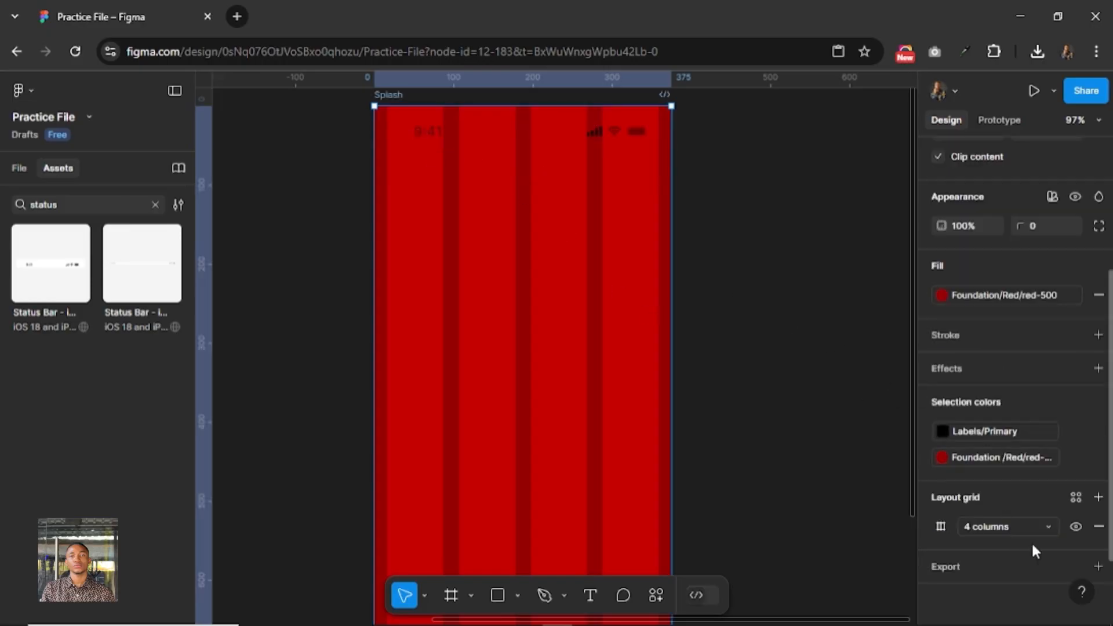
left_click(1073, 527)
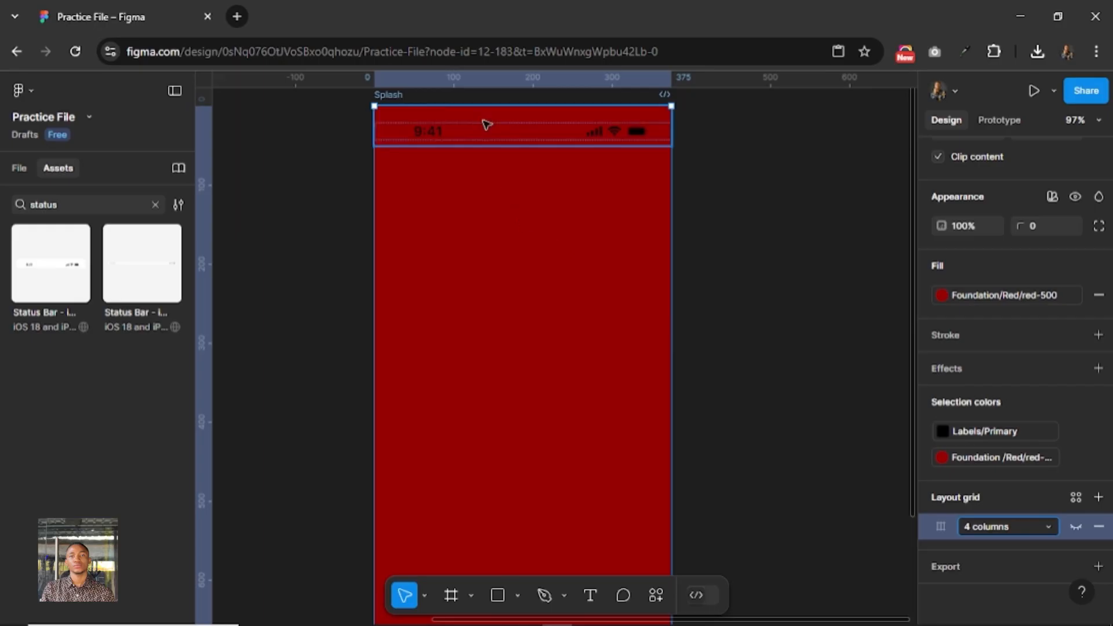
Replace the status bar's Labels/Primary color with white FFFFFF and deselect it.
left_click(545, 133)
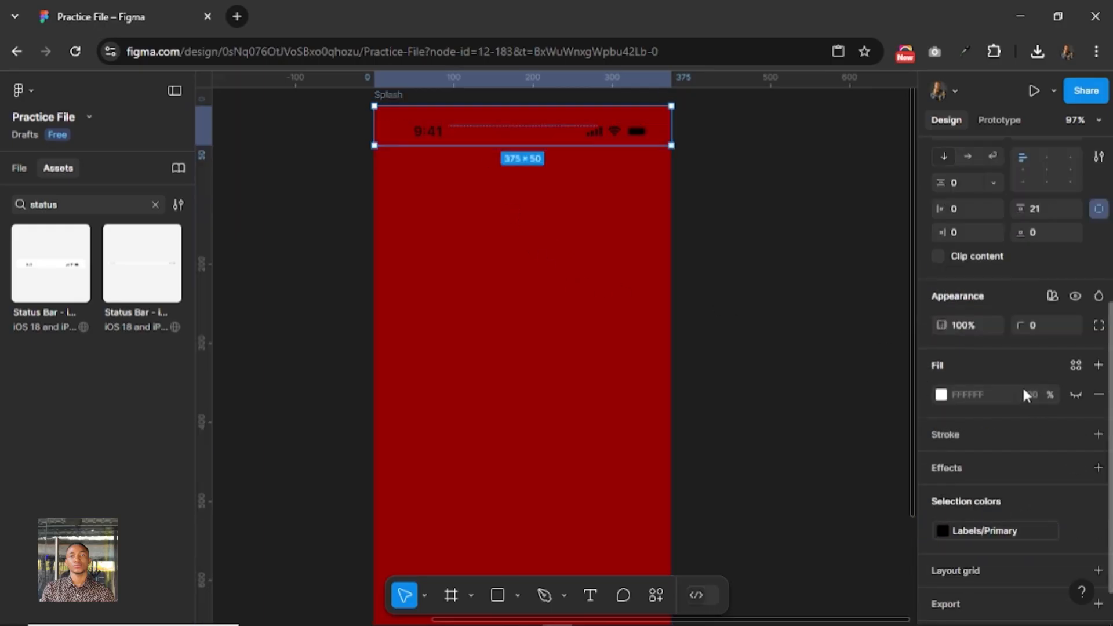
left_click(1073, 529)
left_click(986, 527)
type("f")
key("Return")
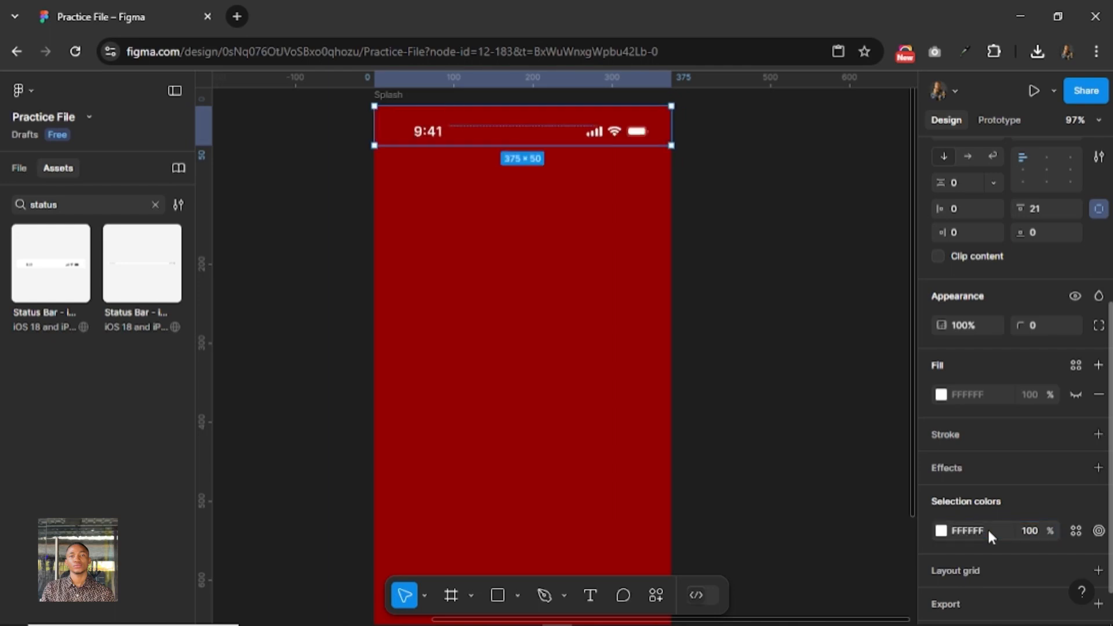
left_click(728, 211)
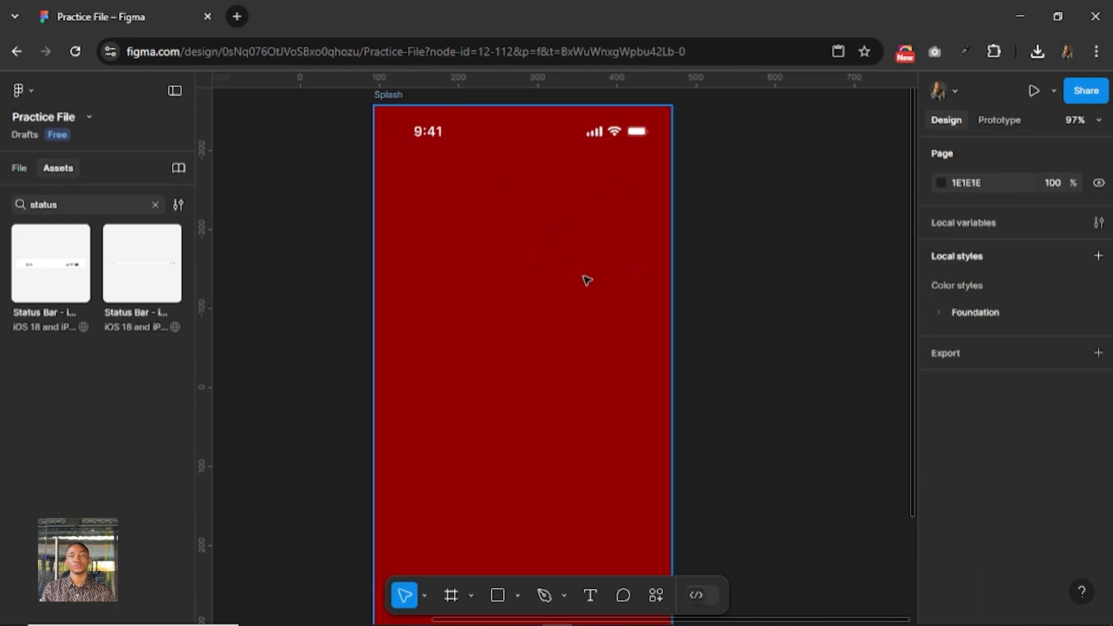
Move the large cheeseburger image into the Splash frame's lower-right corner, at about X 117, Y 610.
scroll(586, 281, "down", 3)
left_click_drag(672, 362, 682, 323)
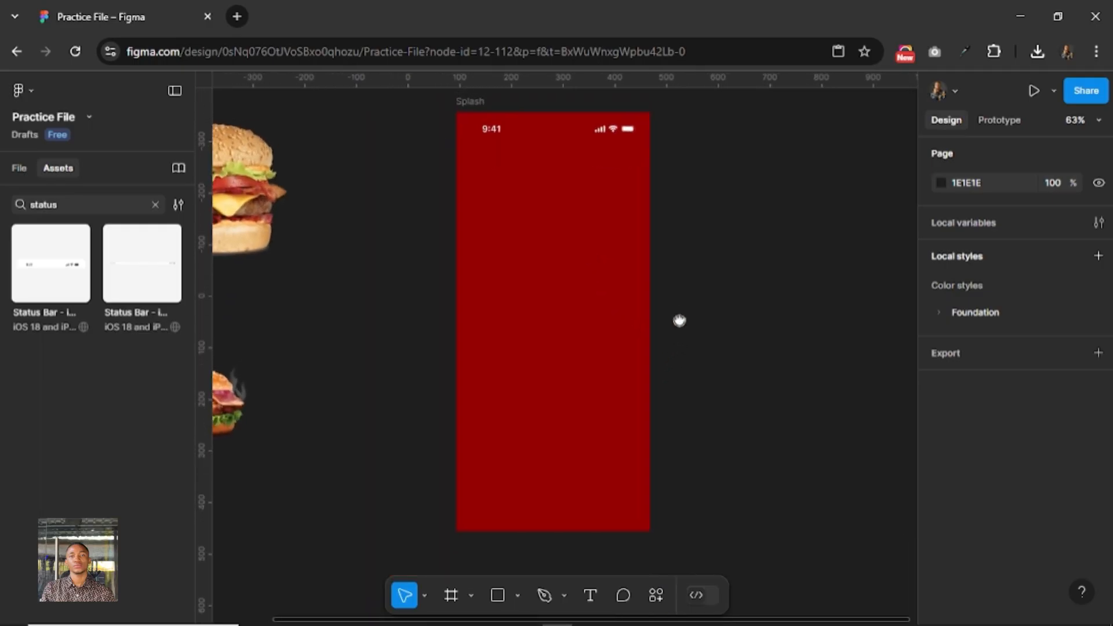
left_click(258, 214)
left_click_drag(258, 214, 621, 478)
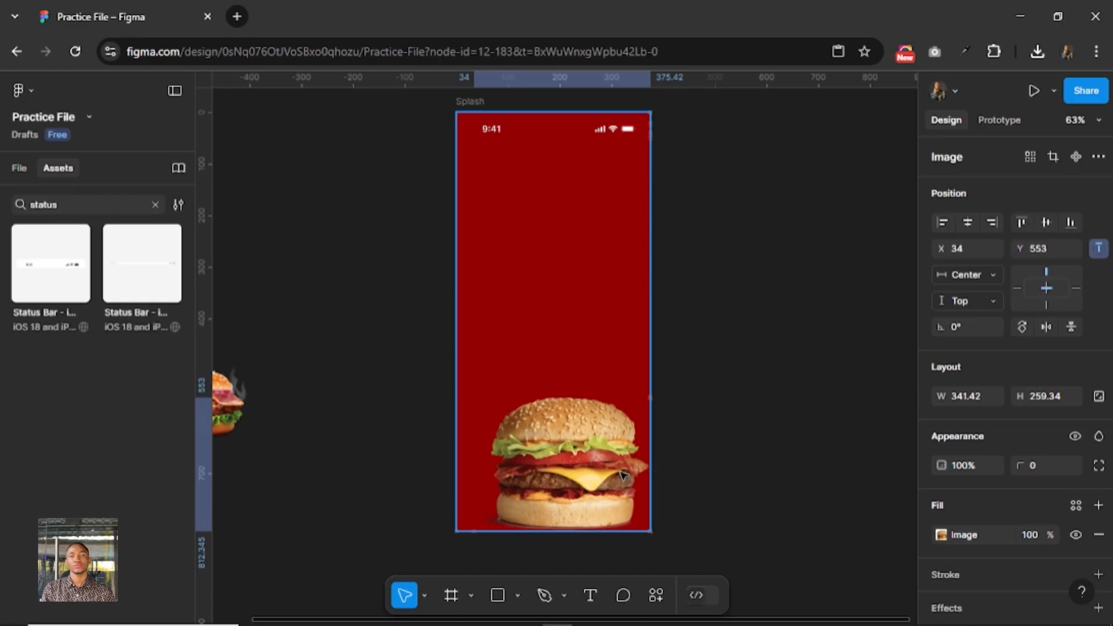
left_click_drag(553, 439, 596, 468)
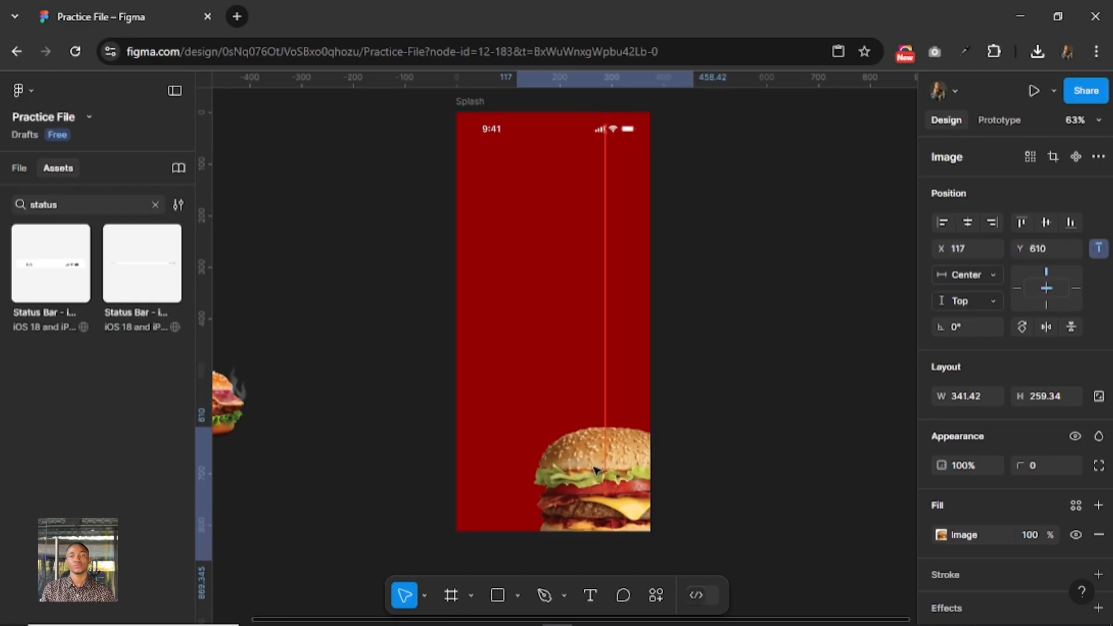
Scale the burger image to a width of 400, enlarge it further to about 499 × 379, and place it at about X 38, Y 546.
key("k")
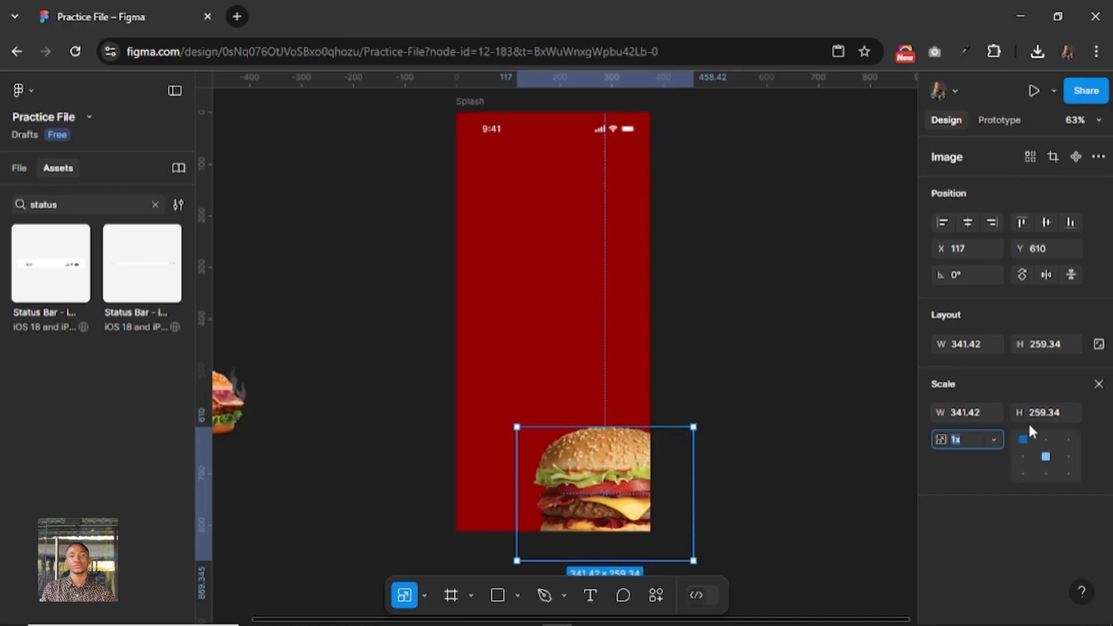
left_click(985, 418)
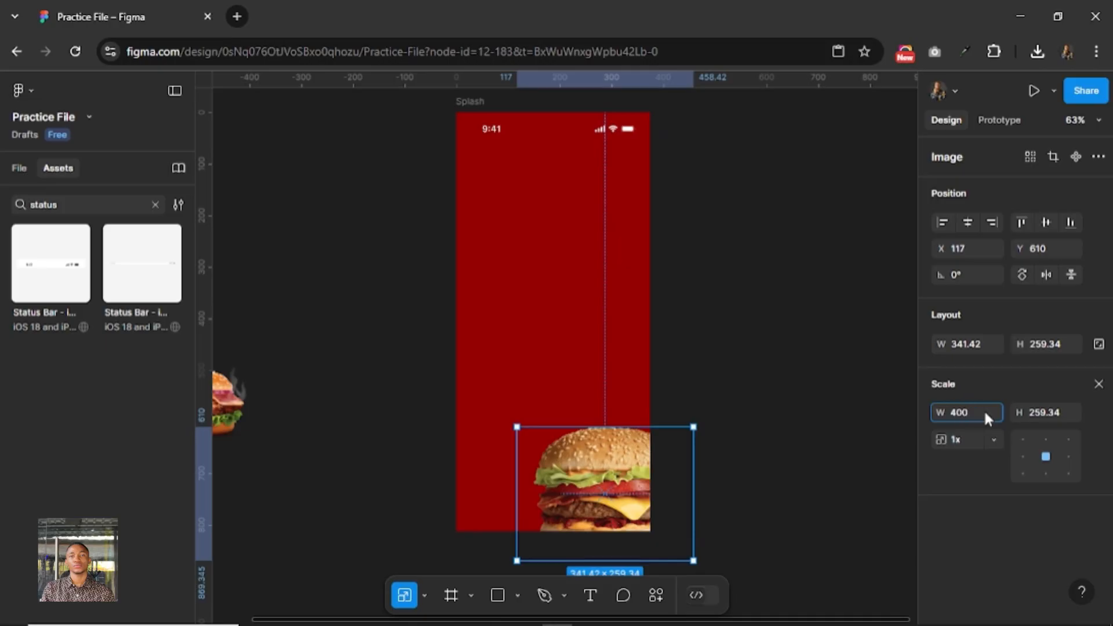
key("Return")
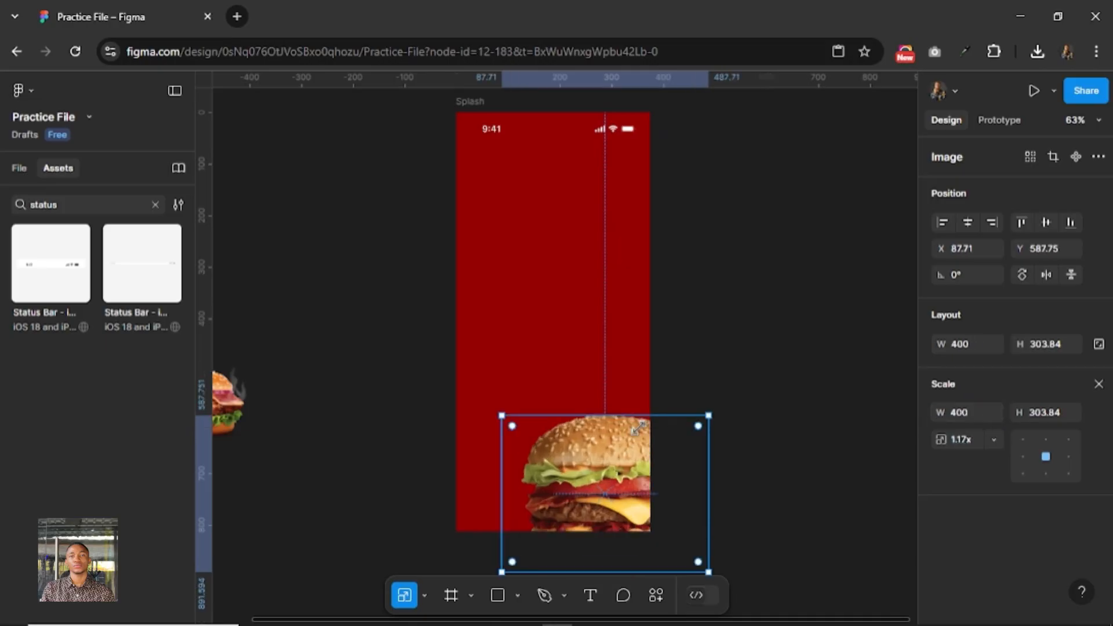
left_click_drag(708, 415, 759, 378)
left_click_drag(629, 423, 610, 440)
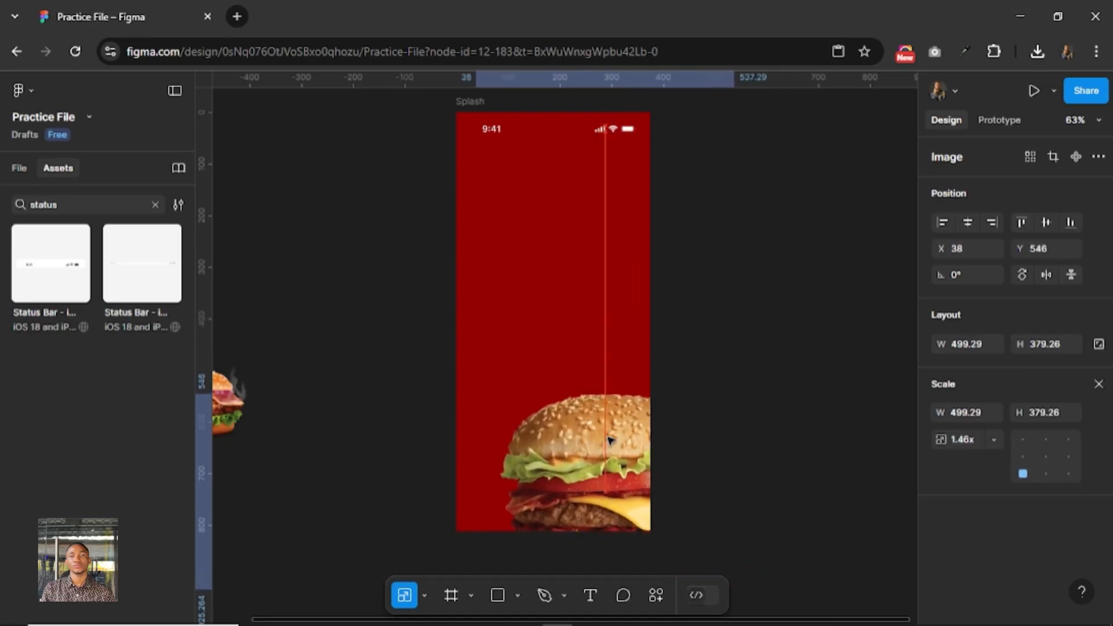
left_click(742, 243)
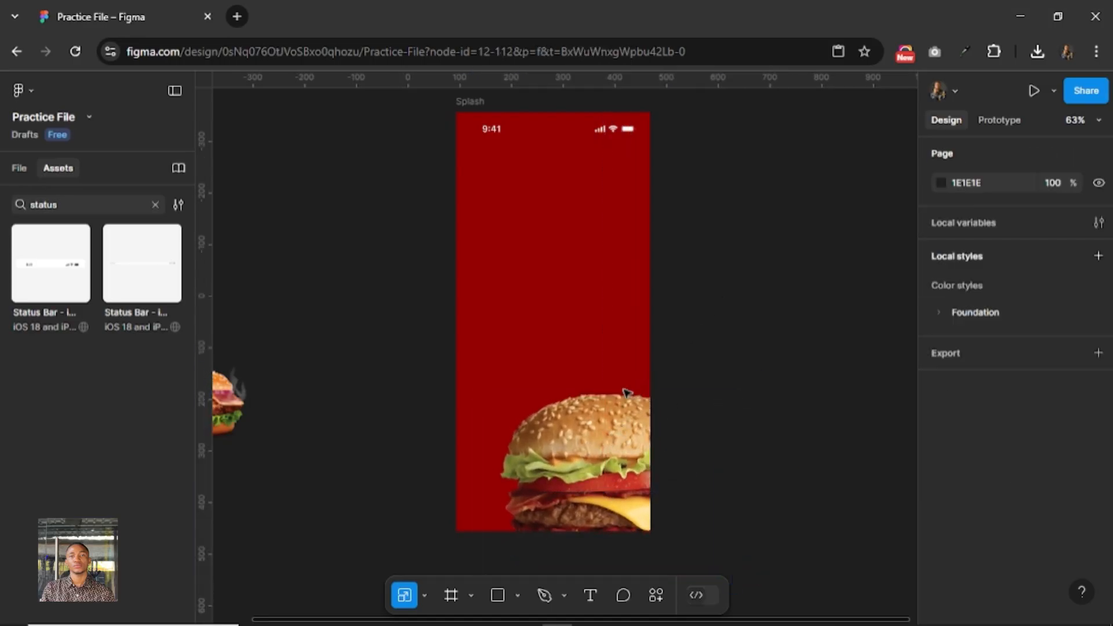
Add the text "Good Meal" and move it near the middle of the Splash frame, at about X 144, Y 326.
left_click(590, 595)
left_click(389, 368)
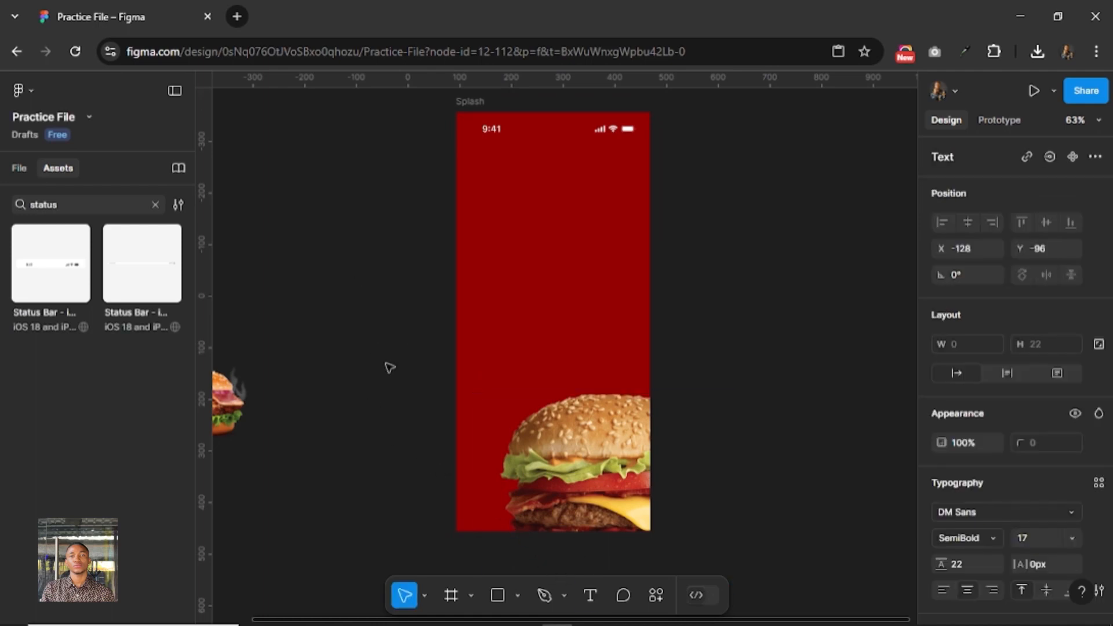
type("Good Meal")
key("Escape")
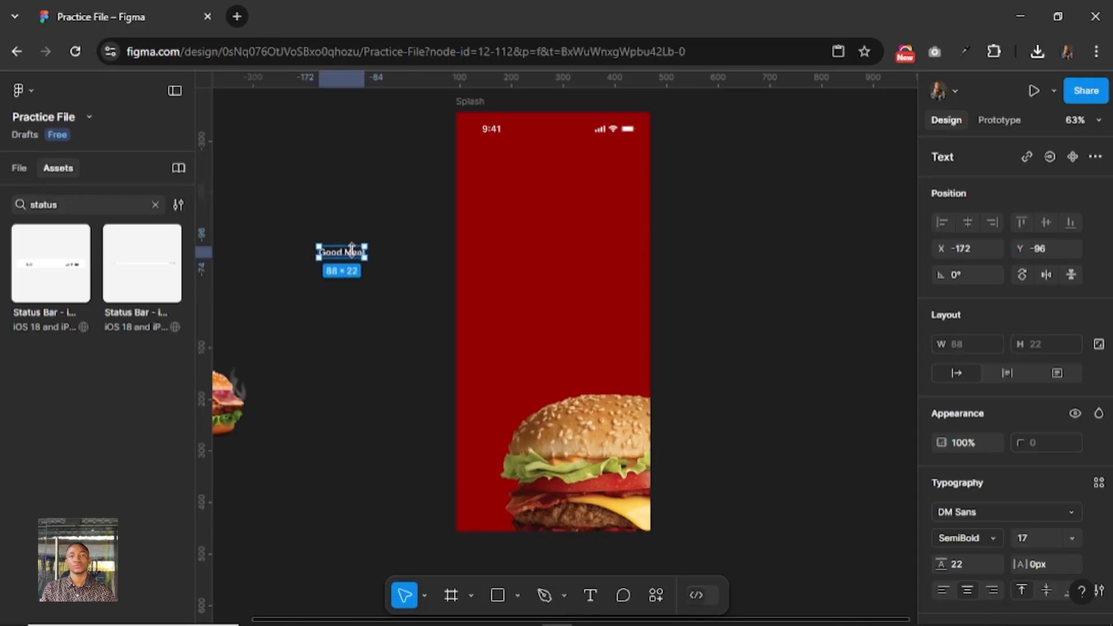
left_click_drag(346, 257, 559, 294)
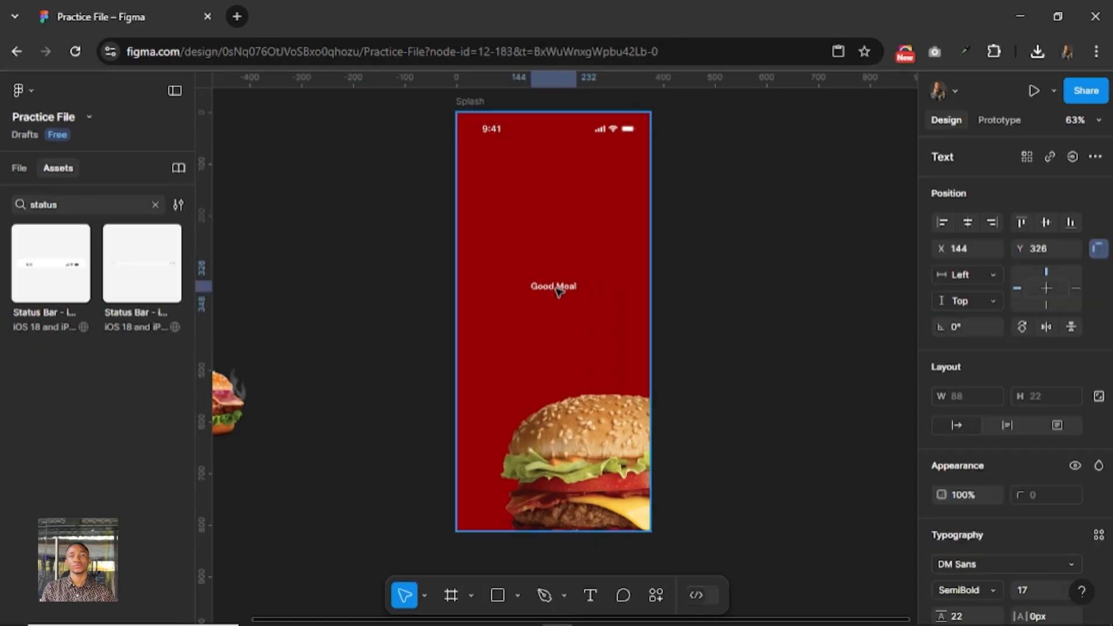
Set the Good Meal text's font size to 40 and its line height to Auto.
scroll(1010, 528, "down", 3)
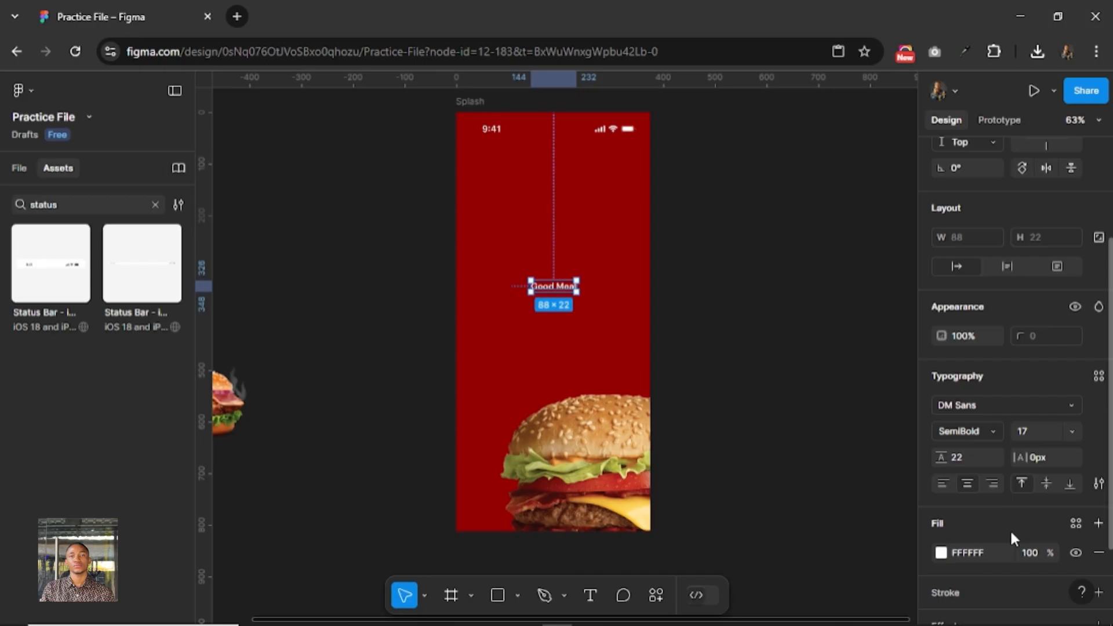
left_click(1033, 427)
key("Return")
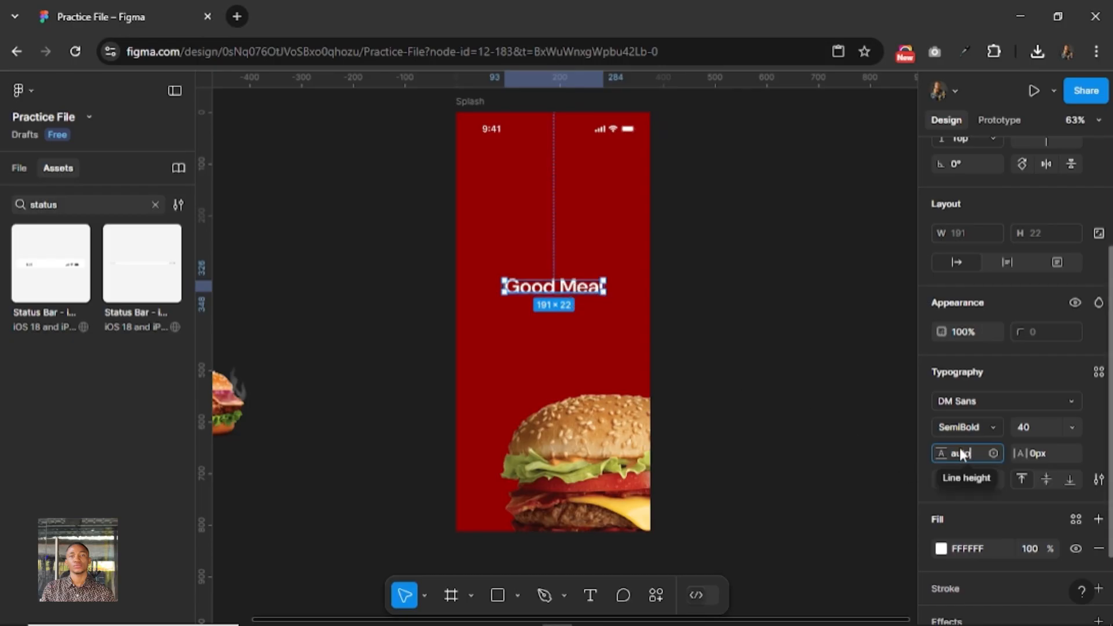
key("Return")
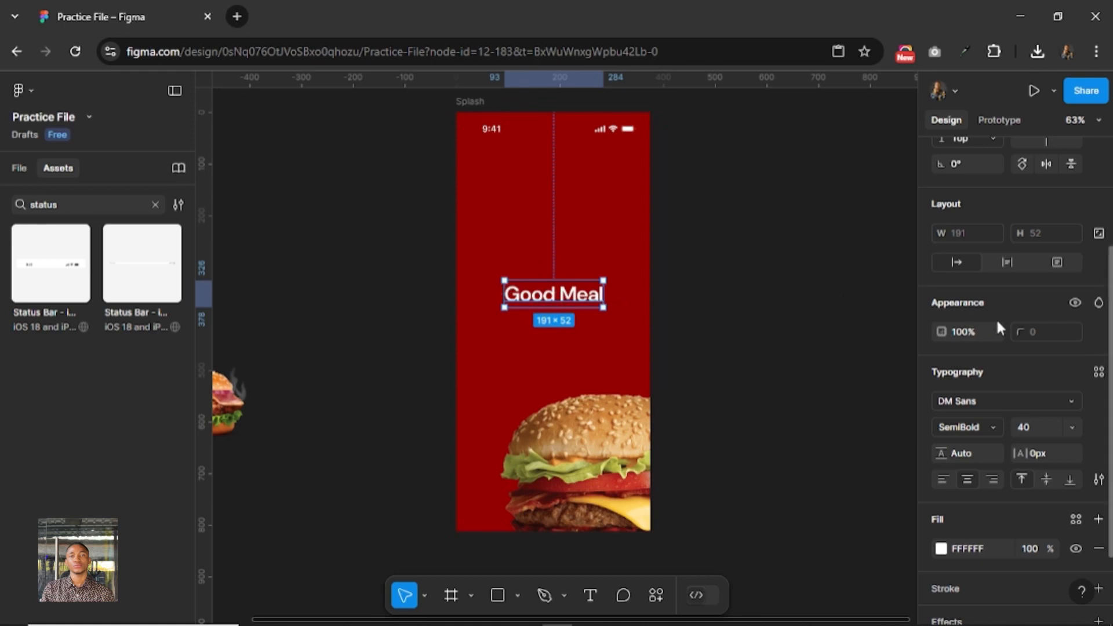
Center the Good Meal text horizontally and vertically in the Splash frame and deselect it.
scroll(996, 317, "up", 3)
left_click(969, 228)
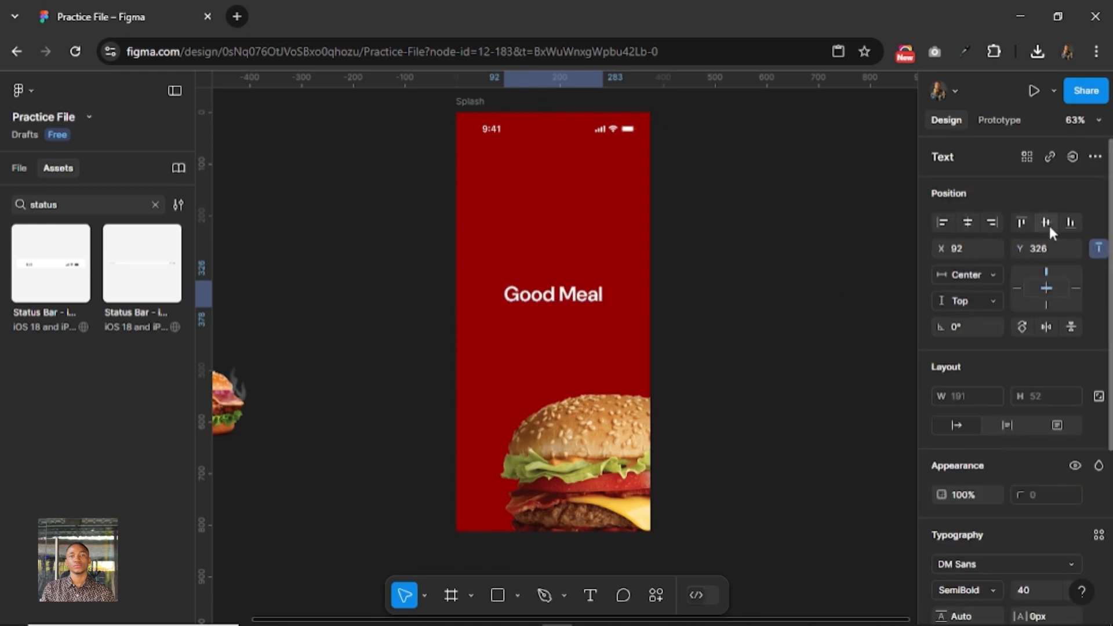
left_click(1046, 223)
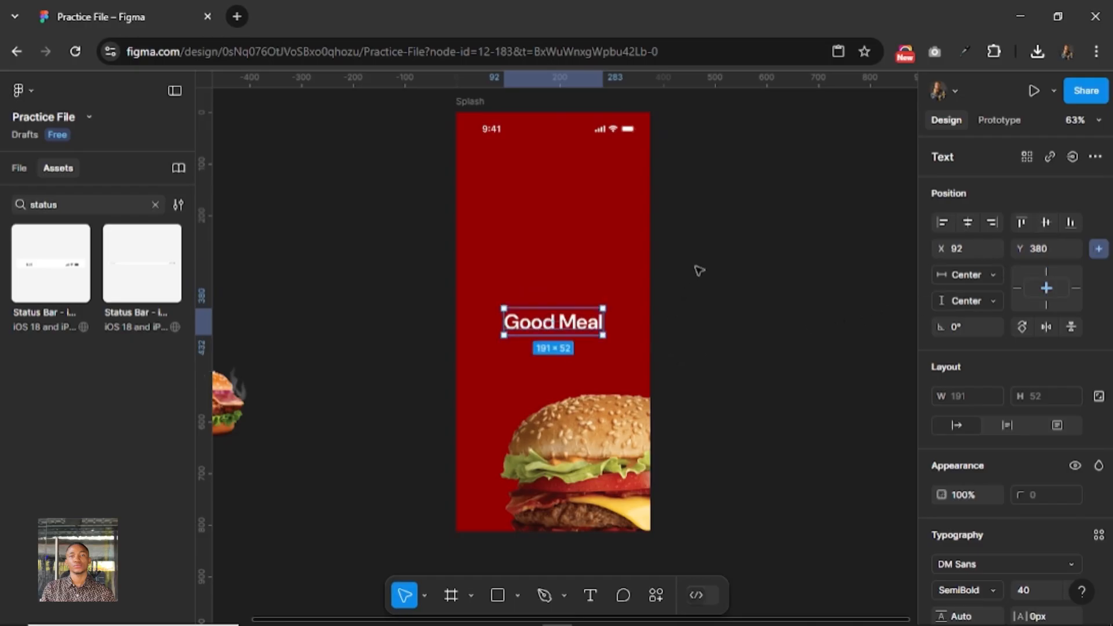
left_click(658, 318)
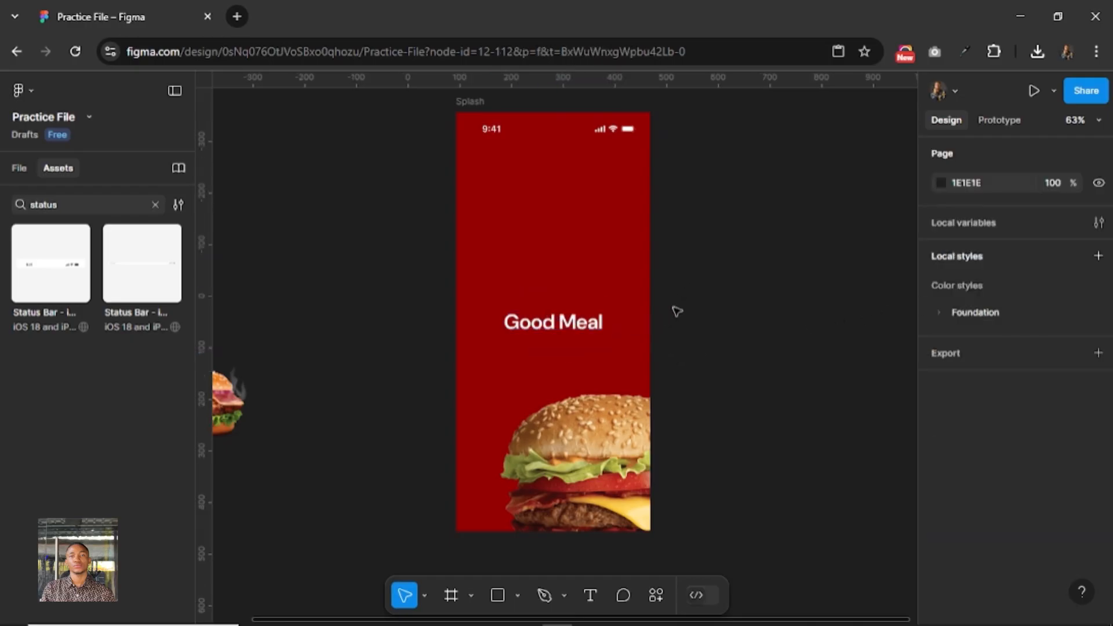
Try a font size of 32 on the Good Meal text and return it to 40.
left_click(588, 324)
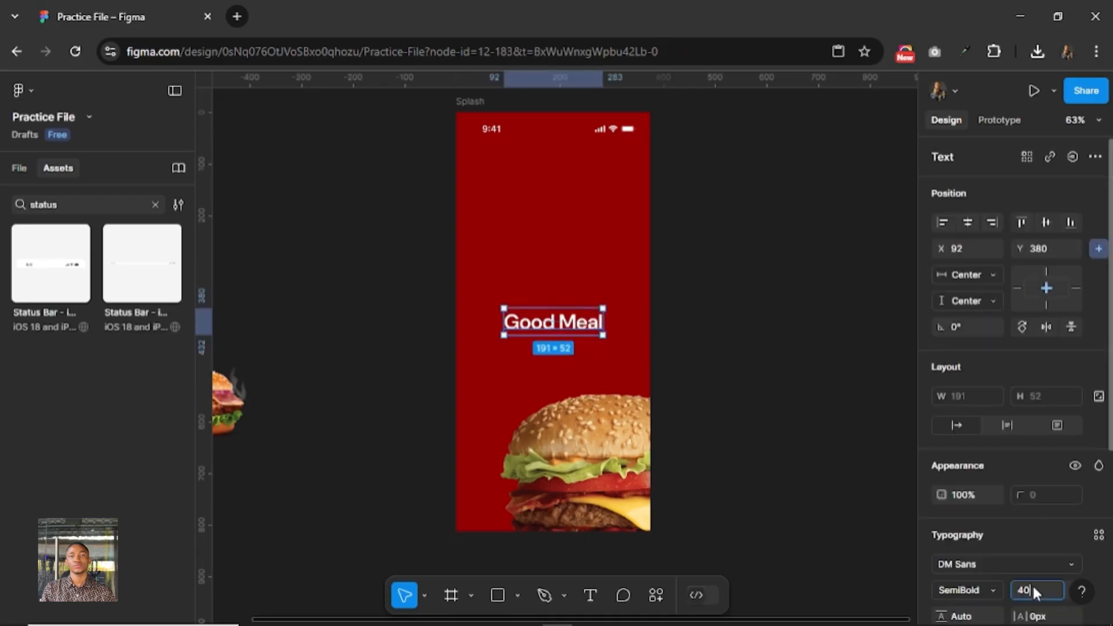
left_click(1033, 587)
type("32")
key("Return")
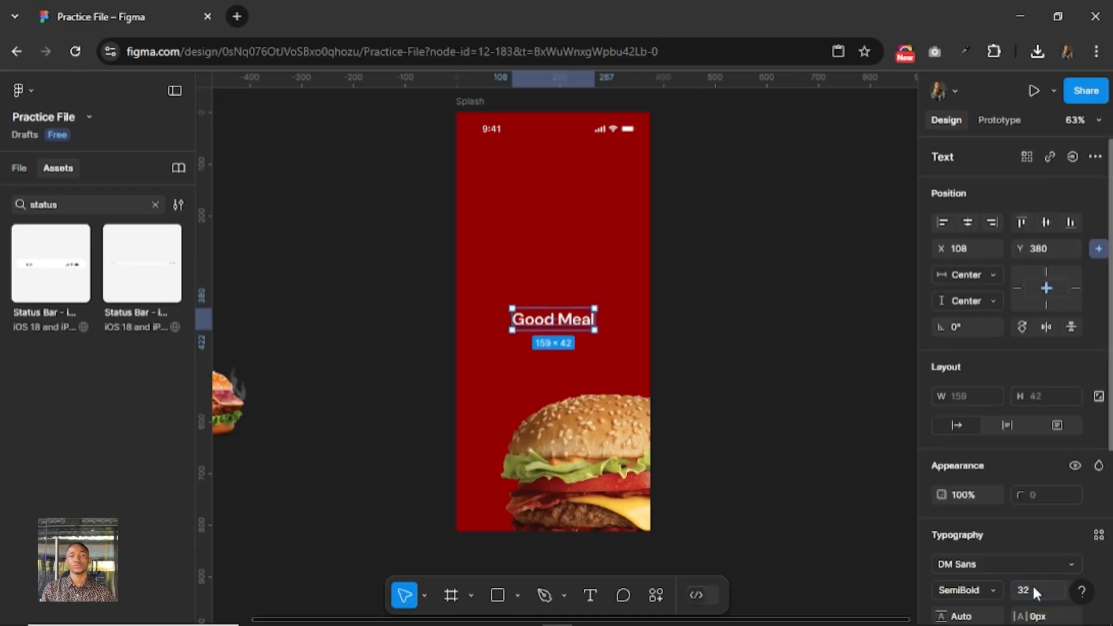
left_click(1032, 583)
type("40")
key("Return")
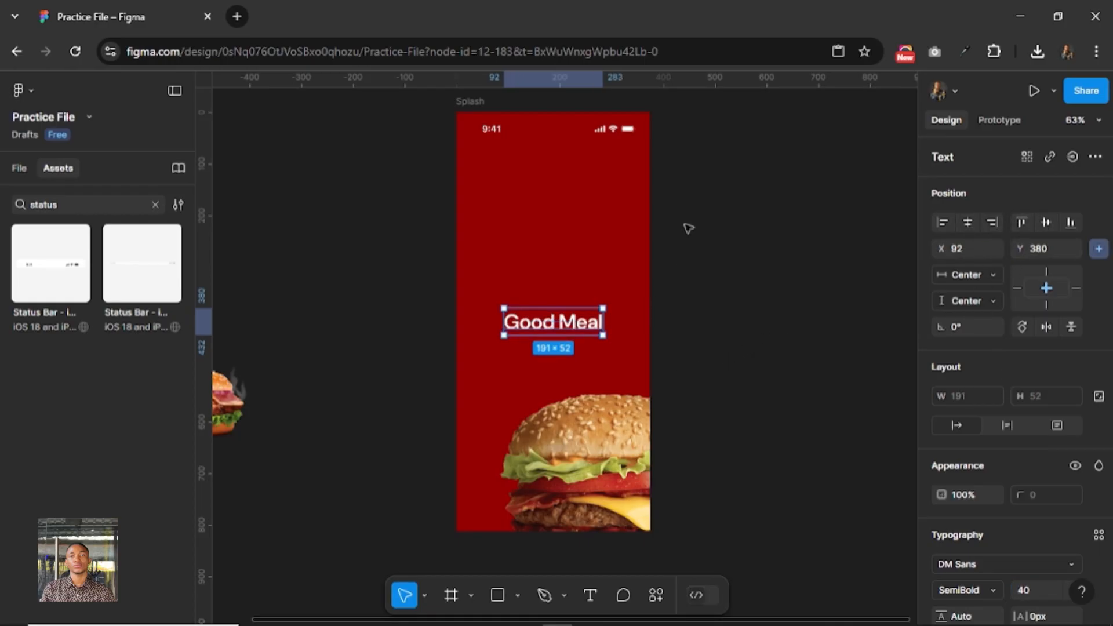
Move the burger image slightly down and to the right within the Splash frame and deselect it.
left_click(703, 209)
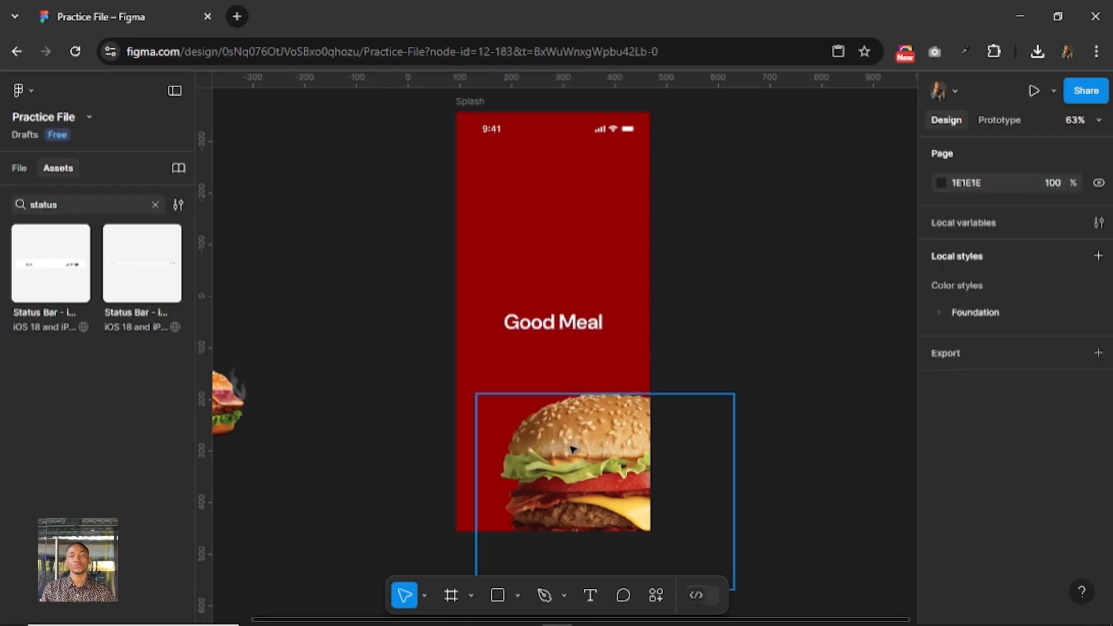
left_click_drag(572, 460, 577, 462)
left_click(686, 237)
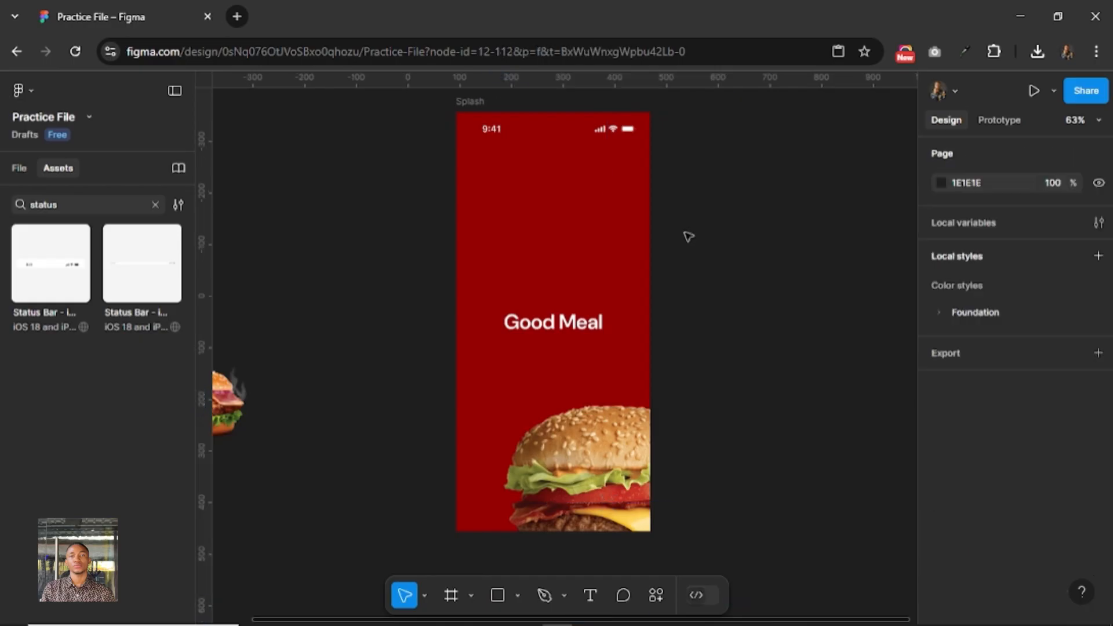
Duplicate the Splash frame beside the original and rename the copy Home.
left_click_drag(743, 211, 580, 220)
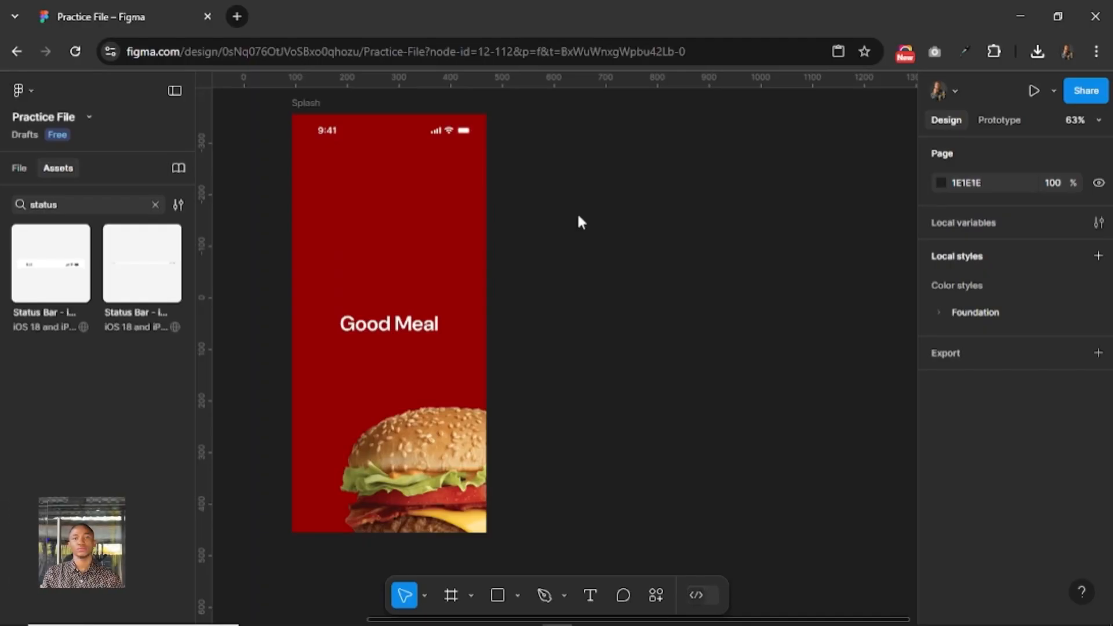
left_click(306, 102)
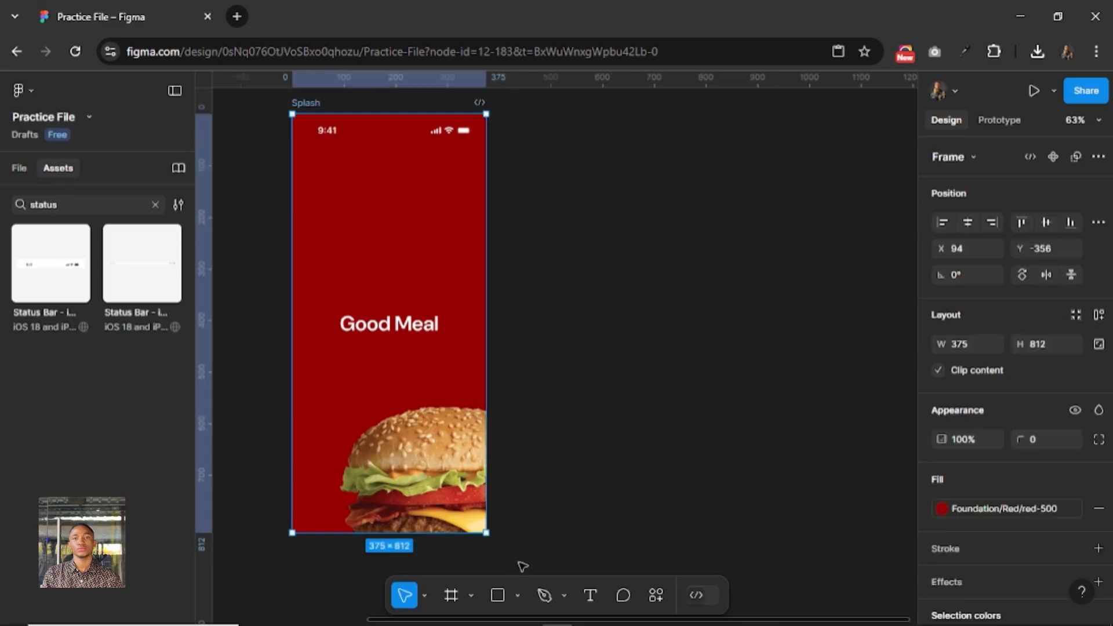
key("ctrl+d")
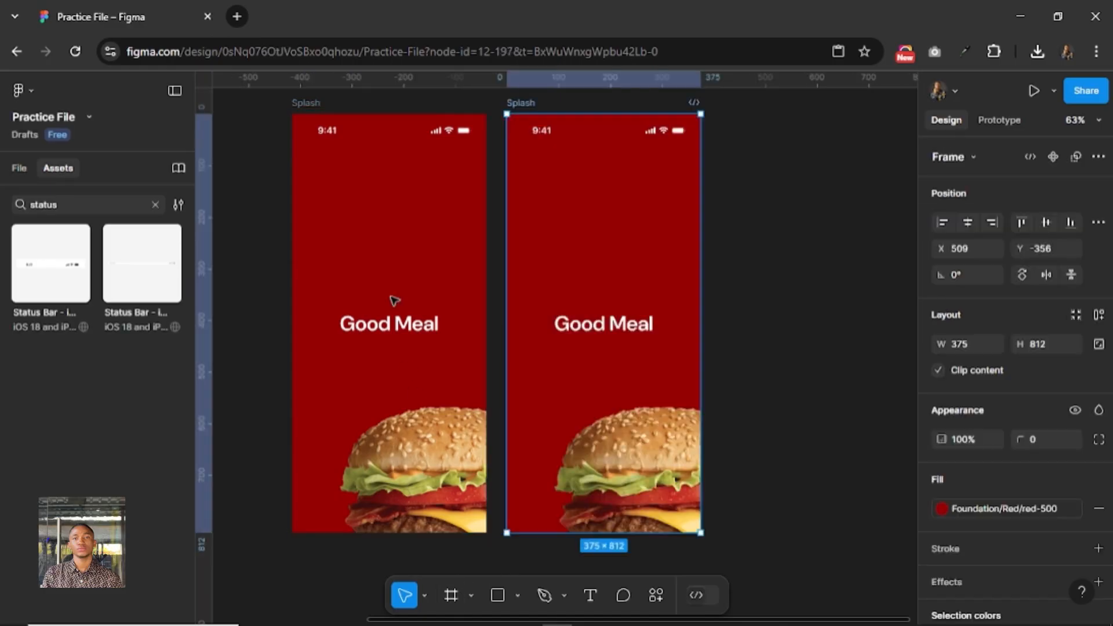
double_click(521, 103)
type("Home")
key("Return")
Replace the Home frame's red fill with the white-500 library color style.
left_click(1071, 507)
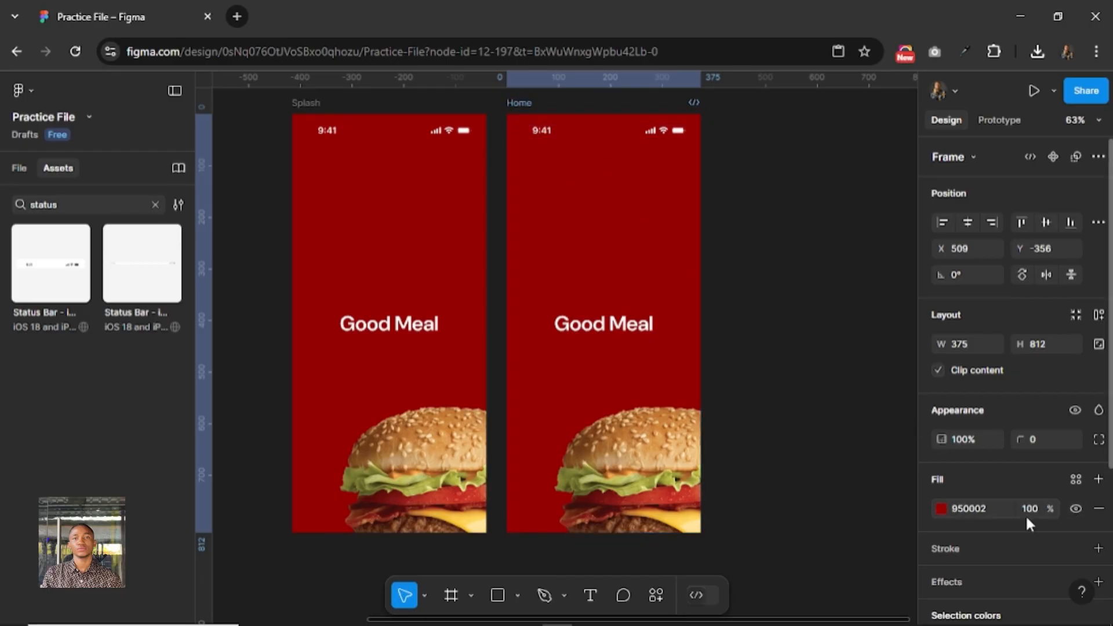
scroll(832, 487, "down", 6)
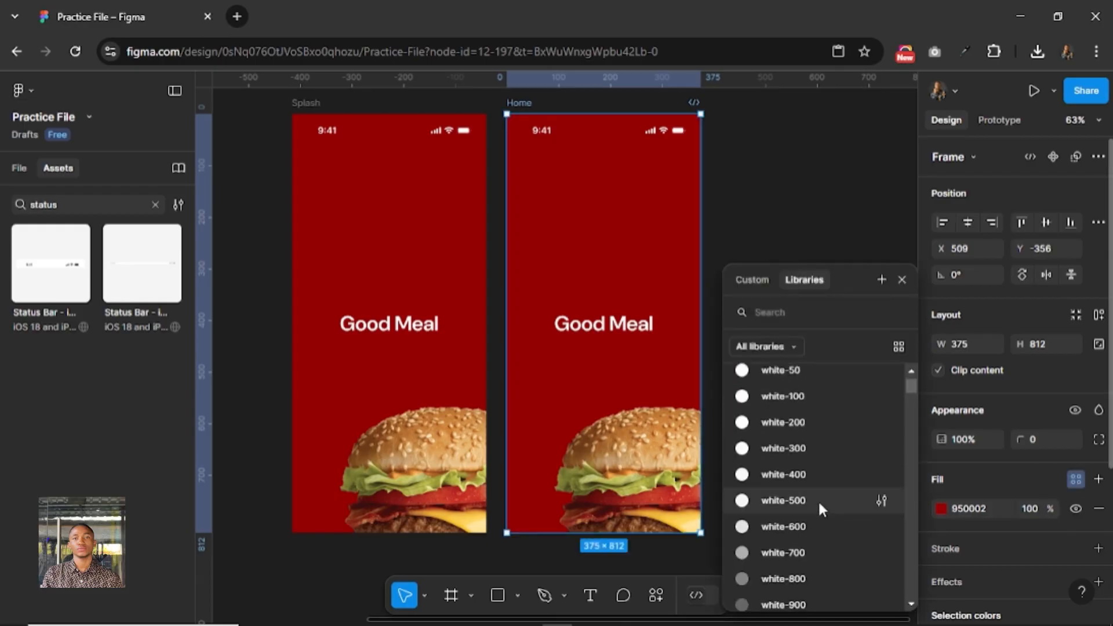
left_click(818, 500)
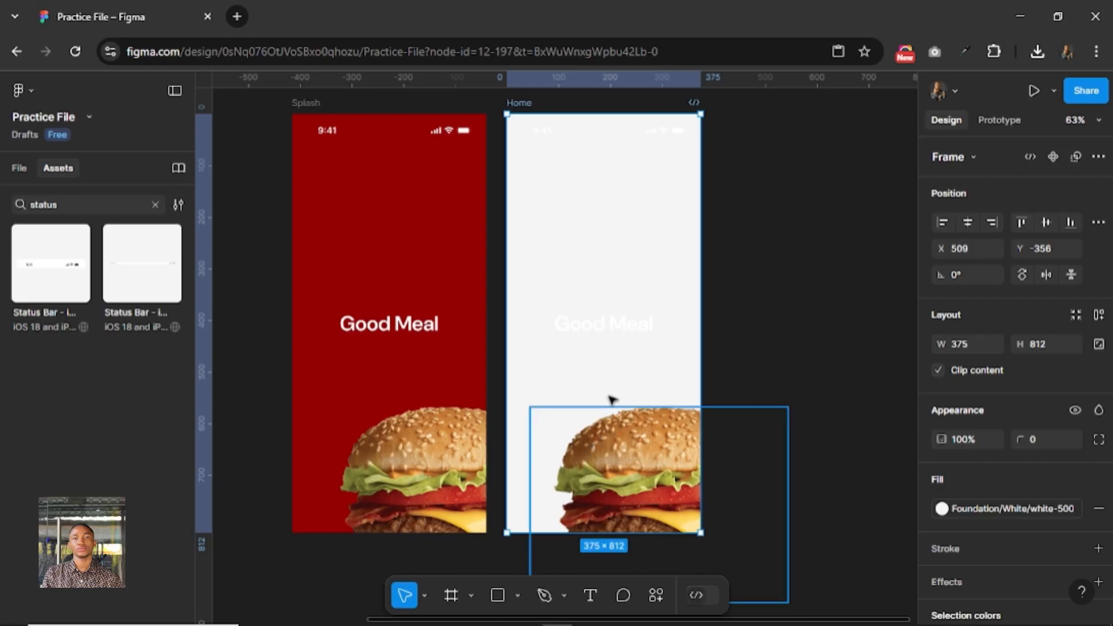
Set the color of the Home frame's status bar contents to 1A1A1A.
left_click(608, 128)
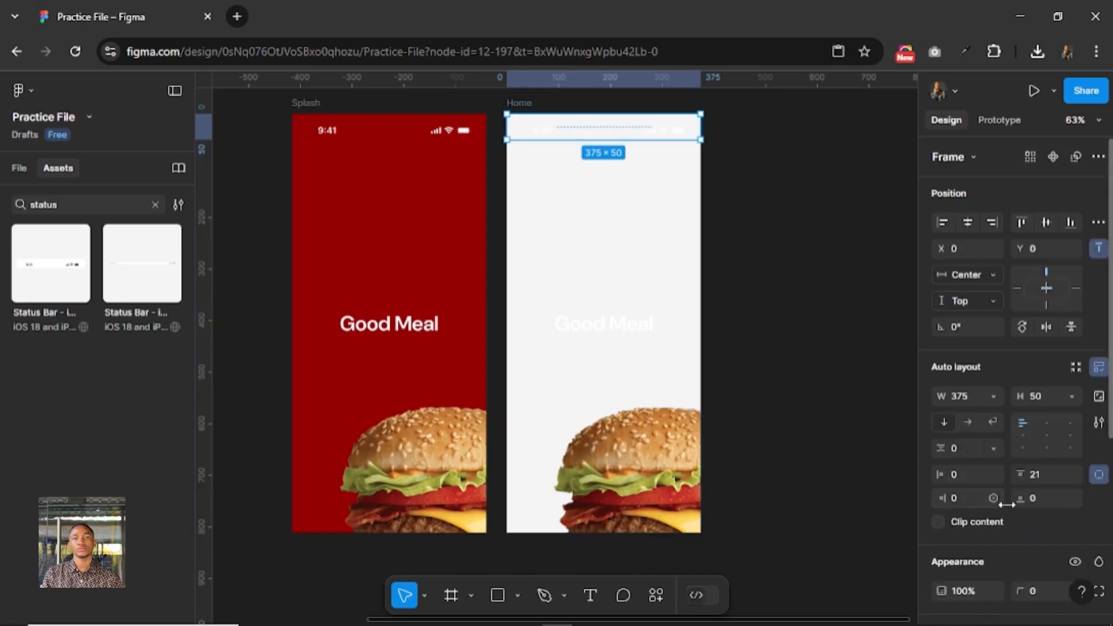
scroll(1002, 505, "down", 3)
scroll(971, 497, "down", 3)
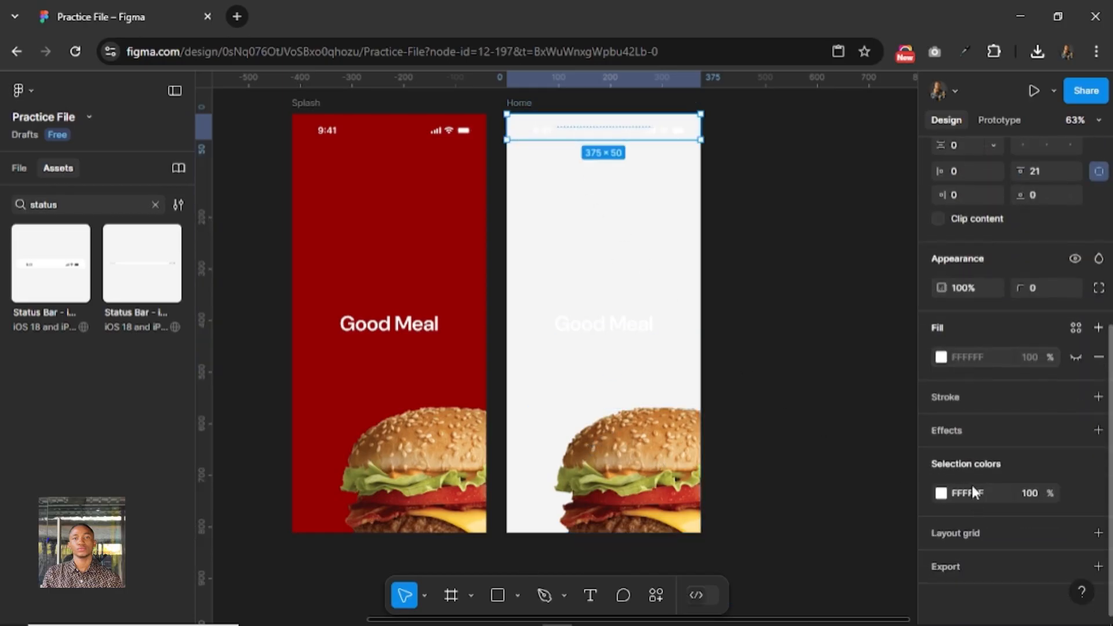
left_click(989, 493)
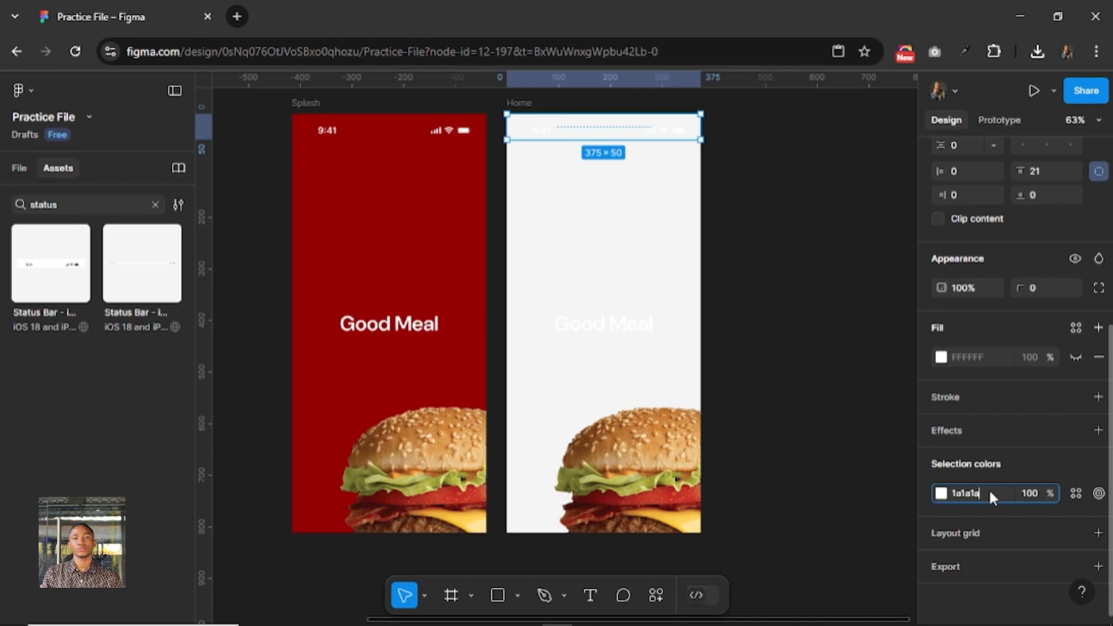
key("Return")
Delete the burger image and the Good Meal text from the Home frame.
left_click(635, 467)
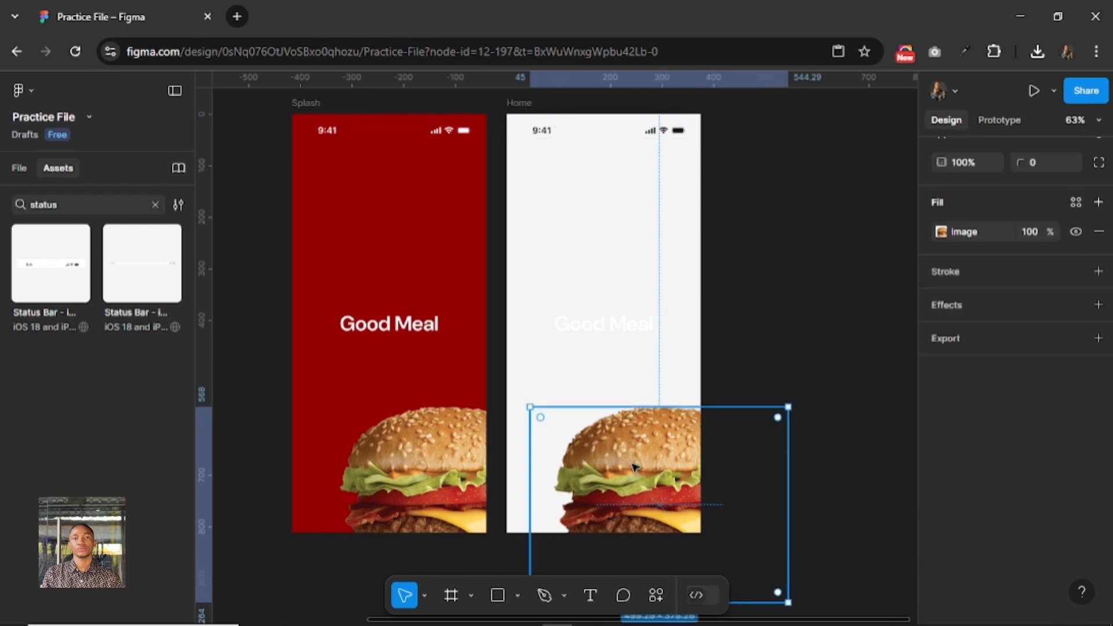
key("Delete")
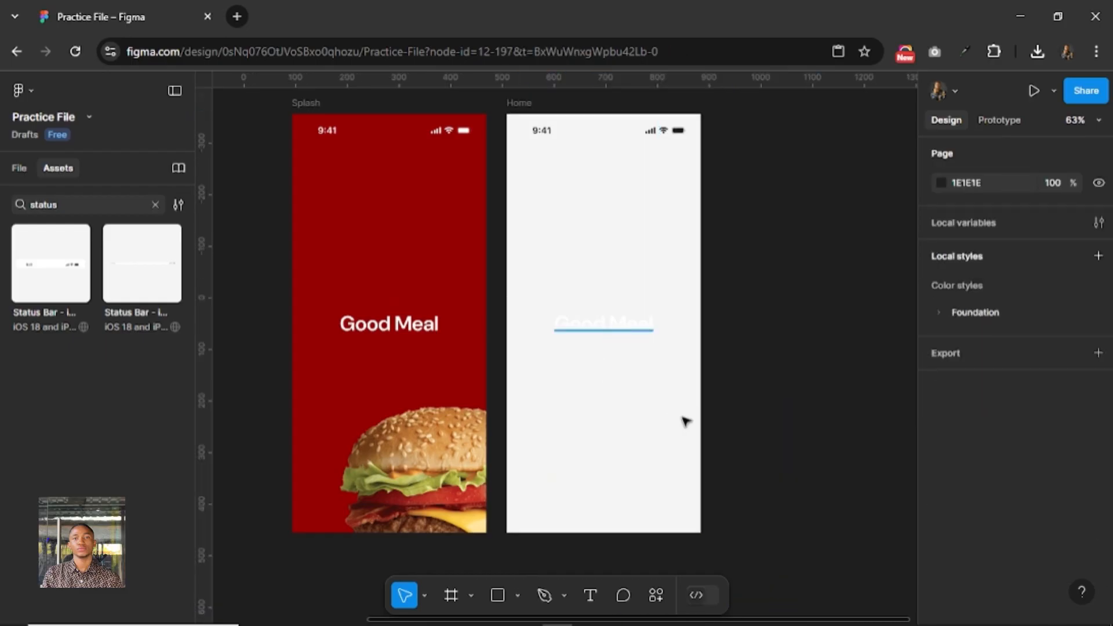
key("Delete")
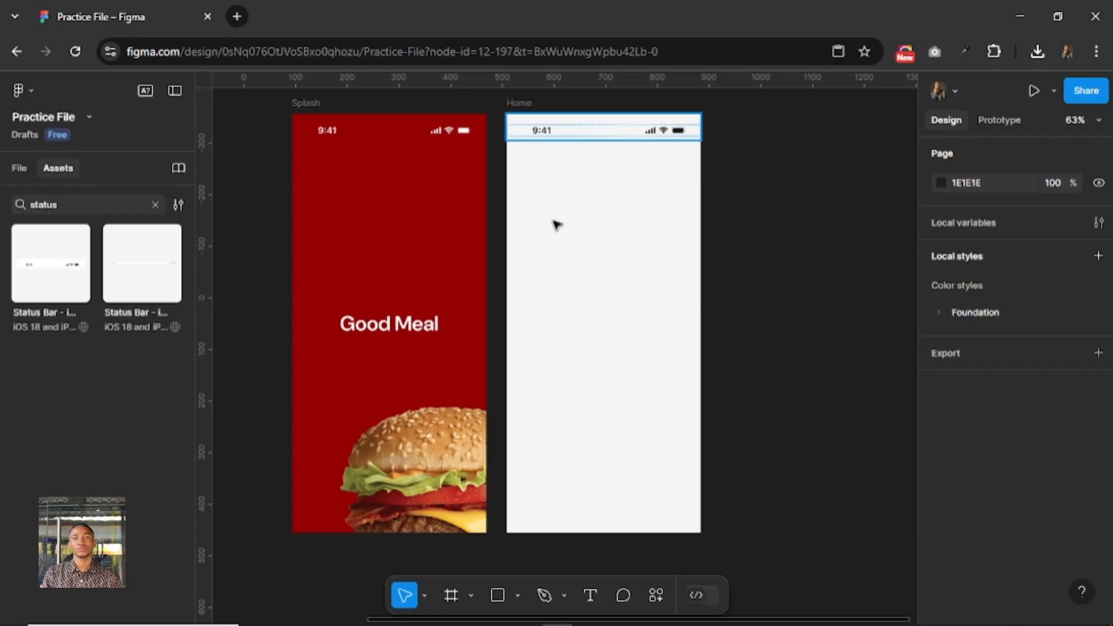
Show the Home frame's 4-column layout grid, lower its FF0000 color opacity to 10% and deselect the frame.
left_click(519, 123)
left_click(519, 105)
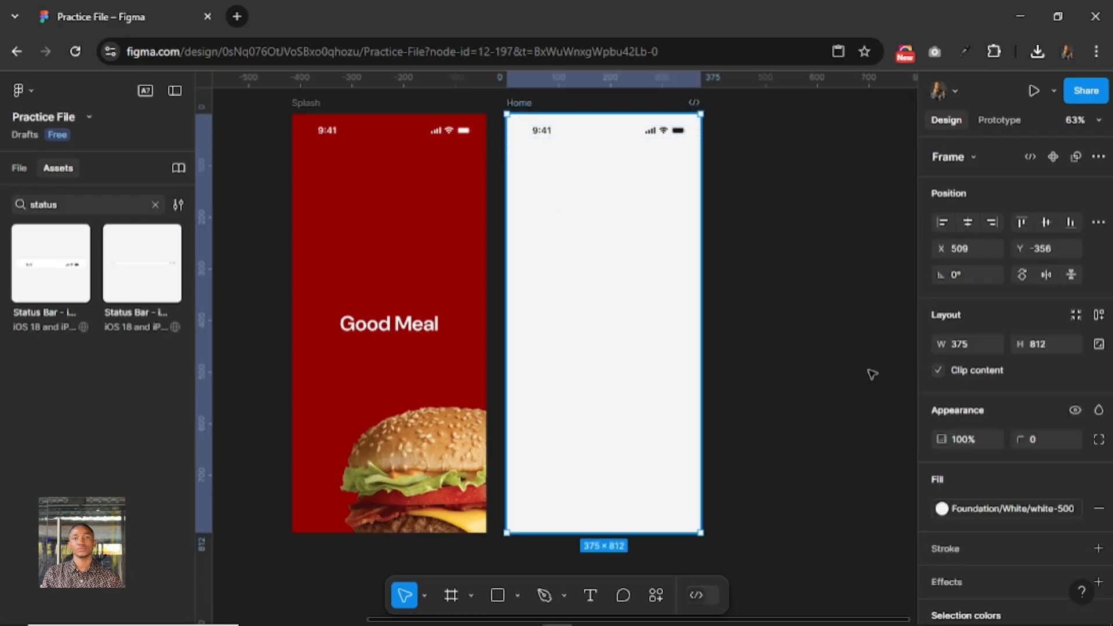
scroll(954, 472, "down", 4)
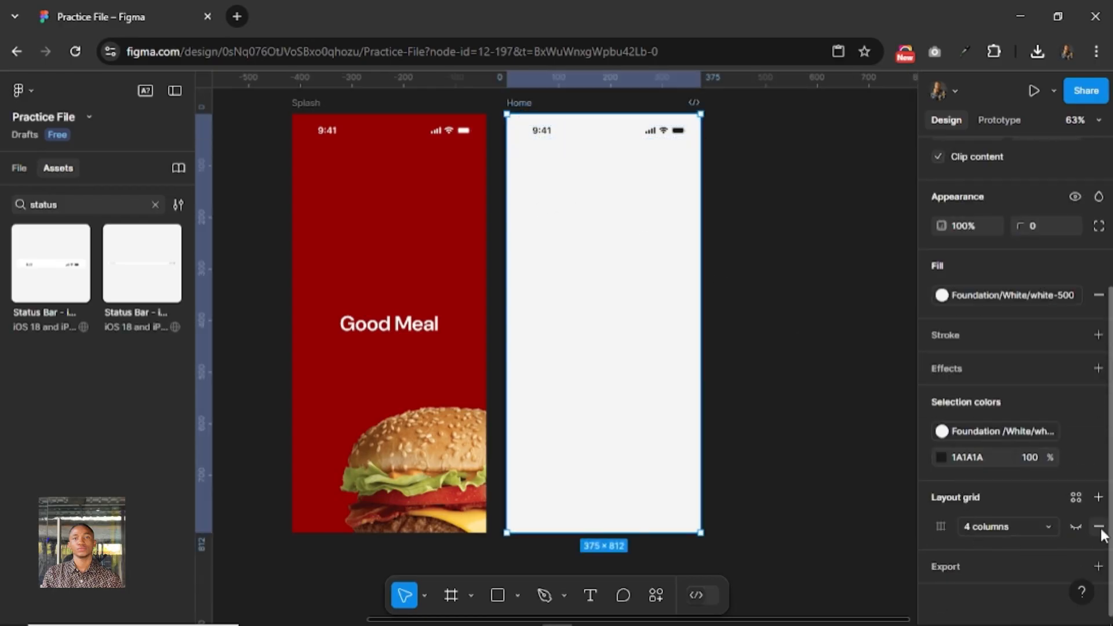
left_click(1073, 528)
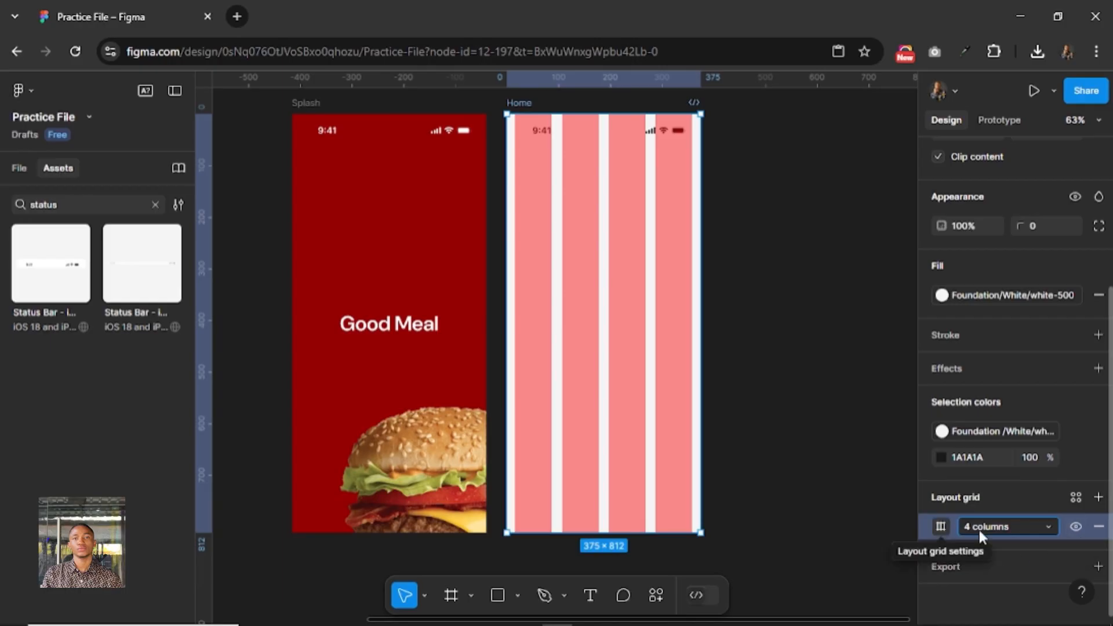
left_click(940, 525)
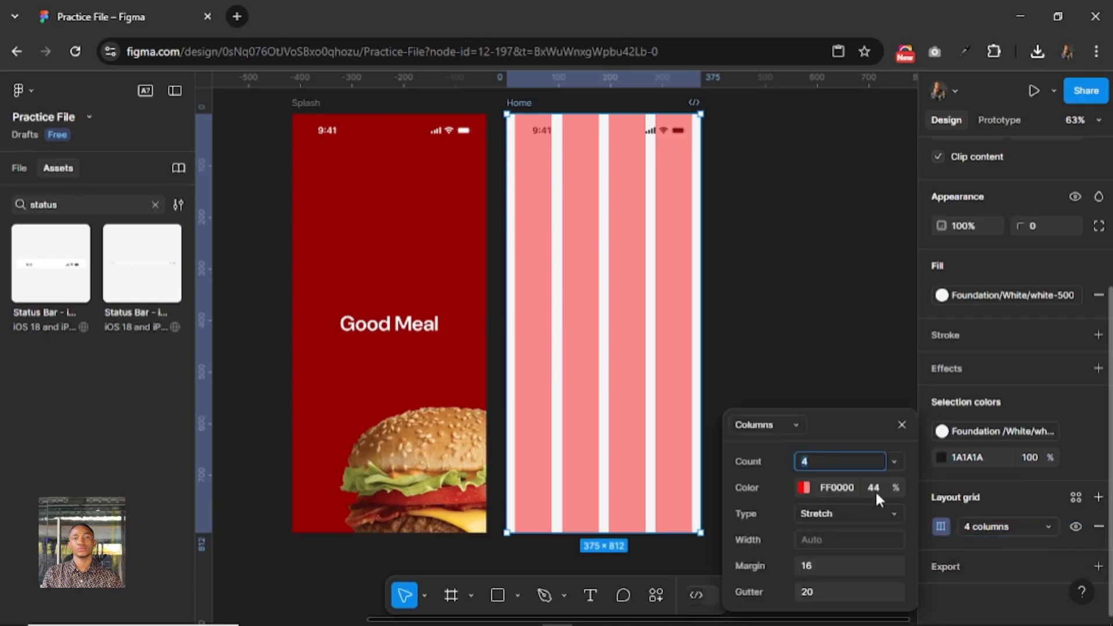
left_click(802, 487)
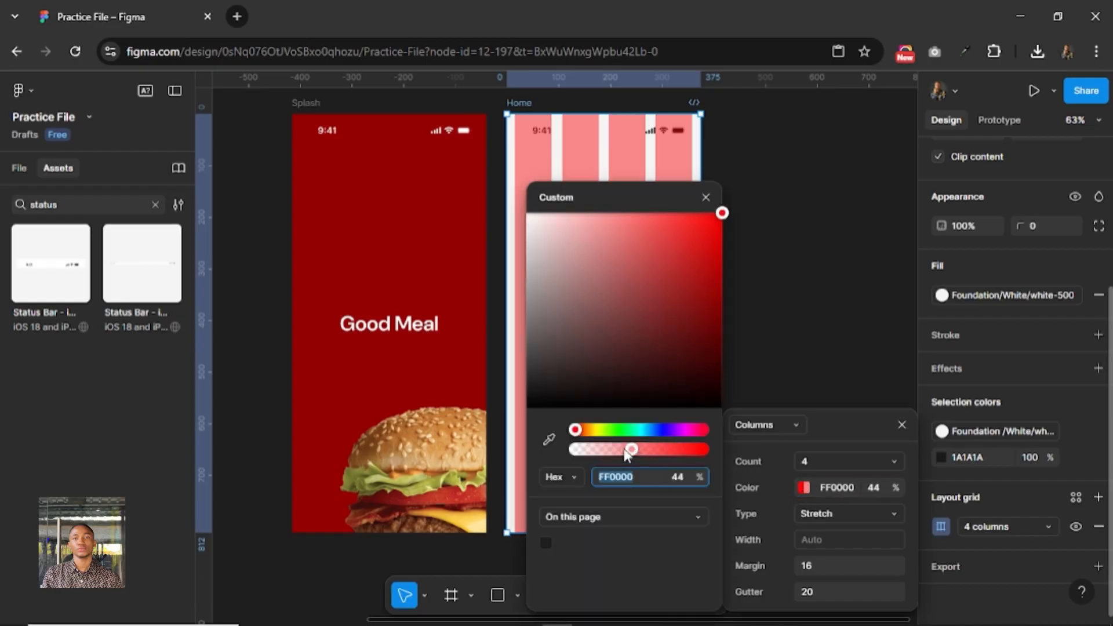
left_click_drag(634, 453, 586, 453)
left_click(705, 197)
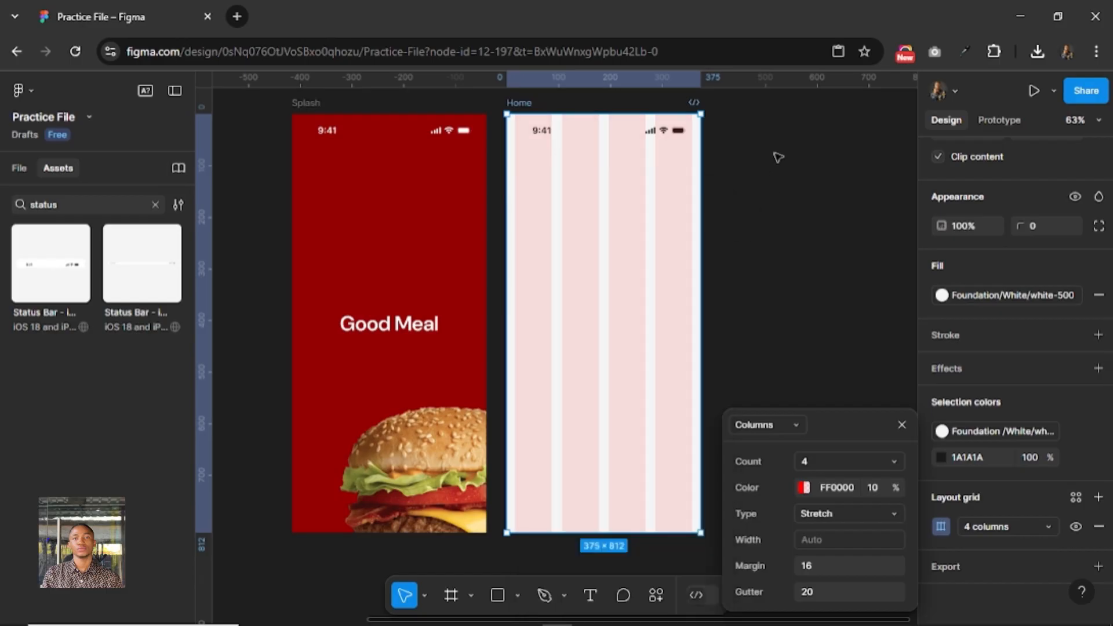
left_click(711, 201)
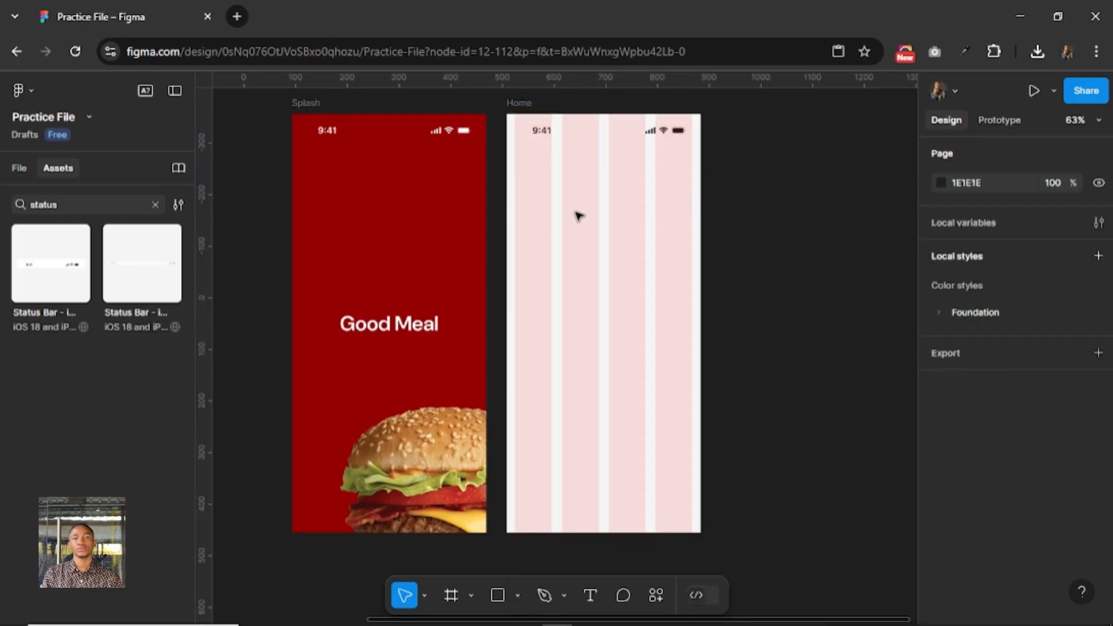
right_click(593, 276)
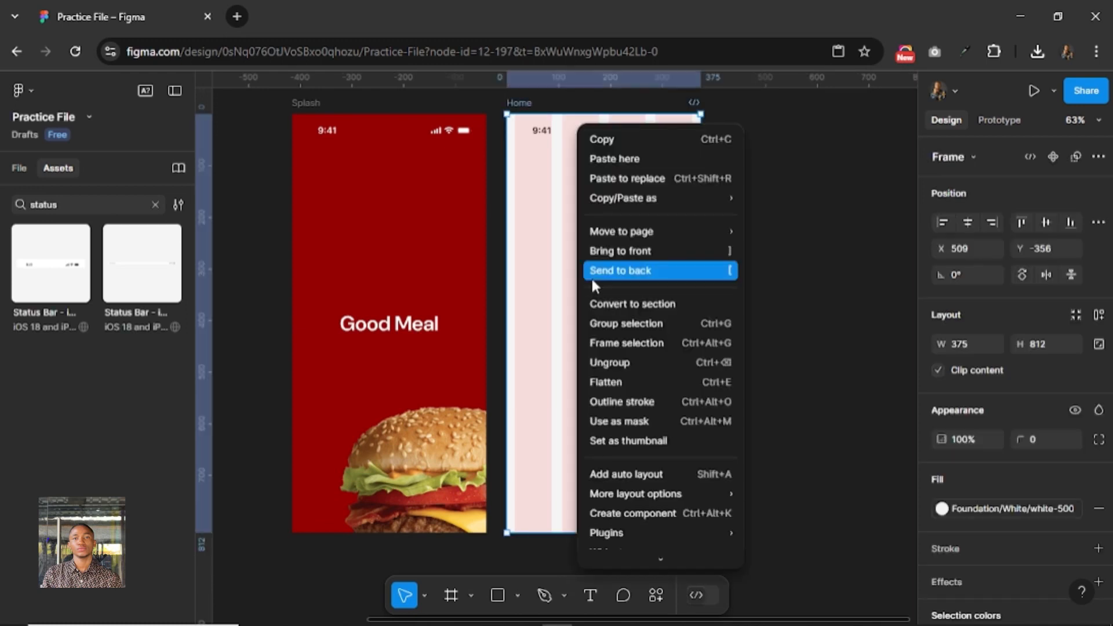
mouse_move(649, 530)
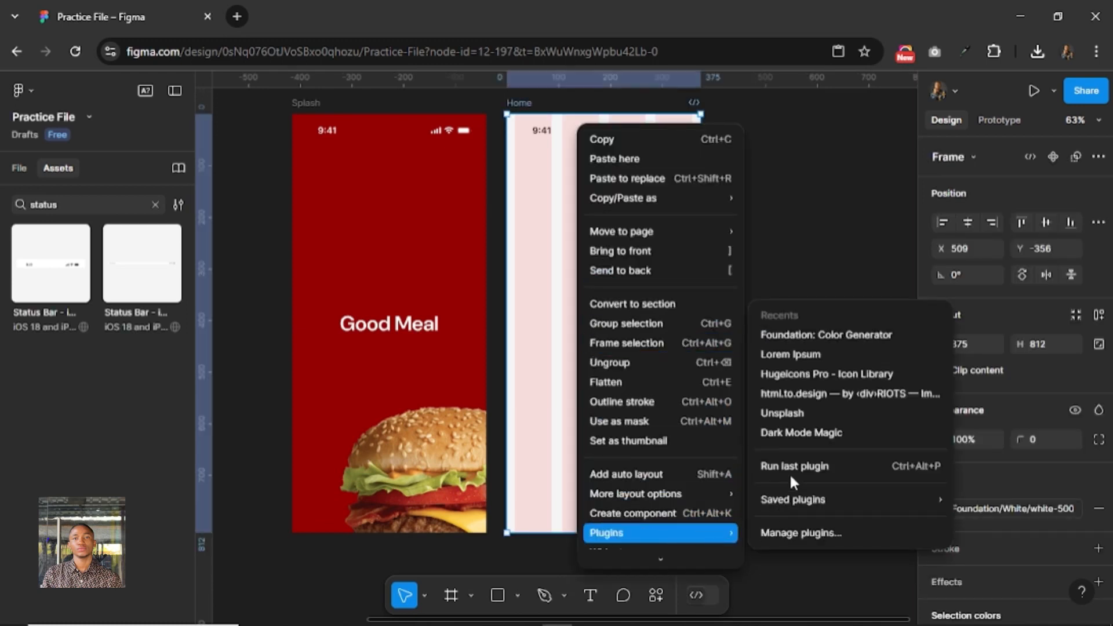
left_click(799, 378)
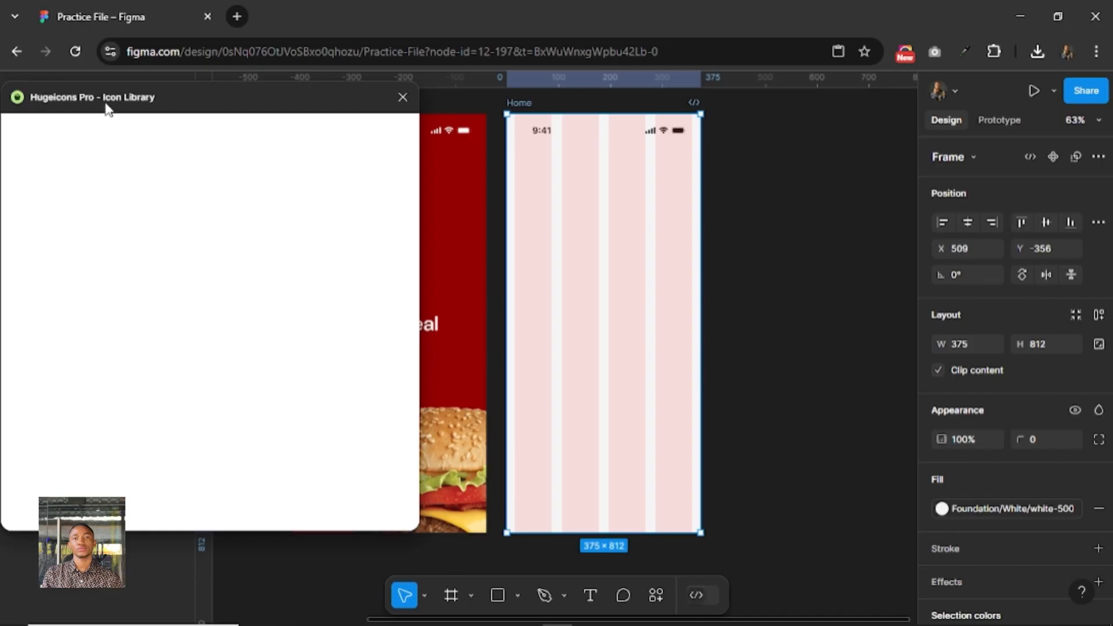
left_click(402, 97)
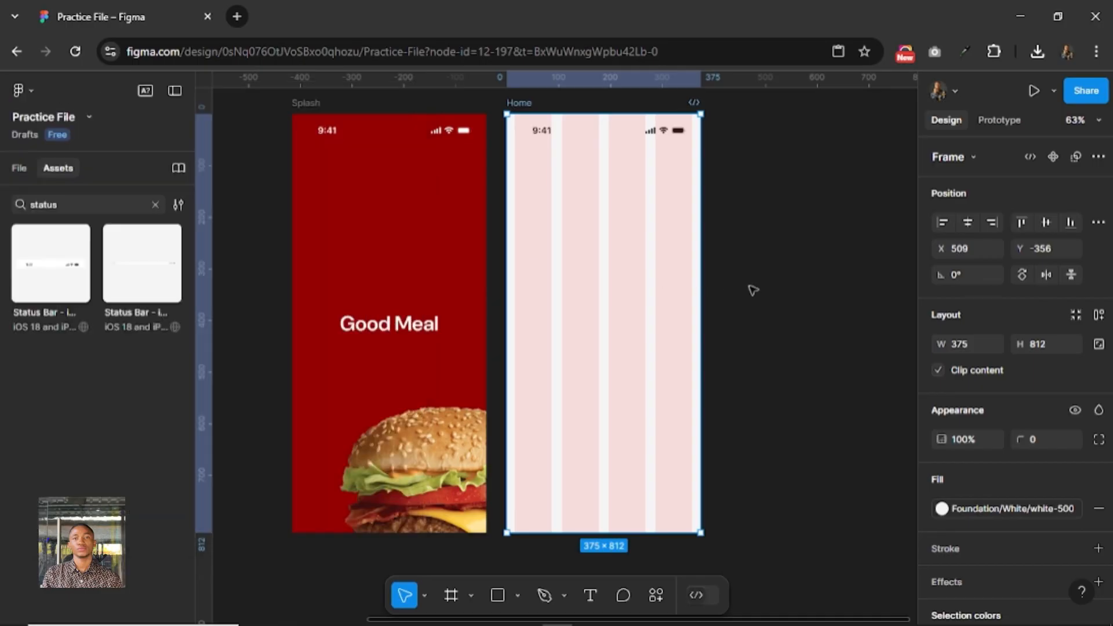
right_click(745, 287)
mouse_move(783, 422)
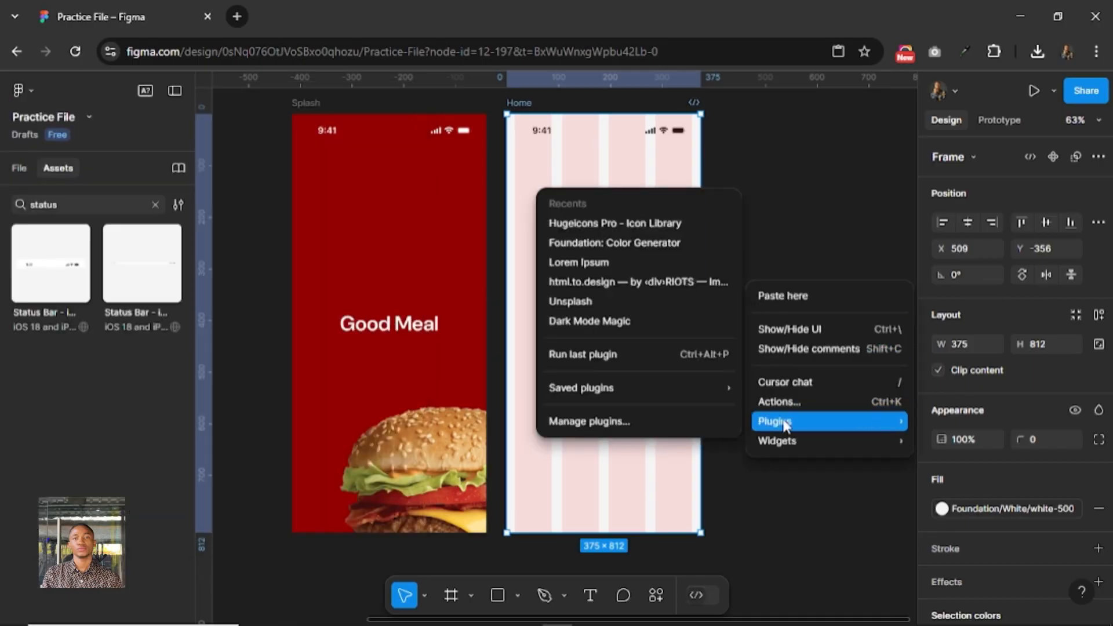
left_click(728, 266)
Search the plugins for "hugeicons" and run Hugeicons Pro - Icon Library.
right_click(732, 257)
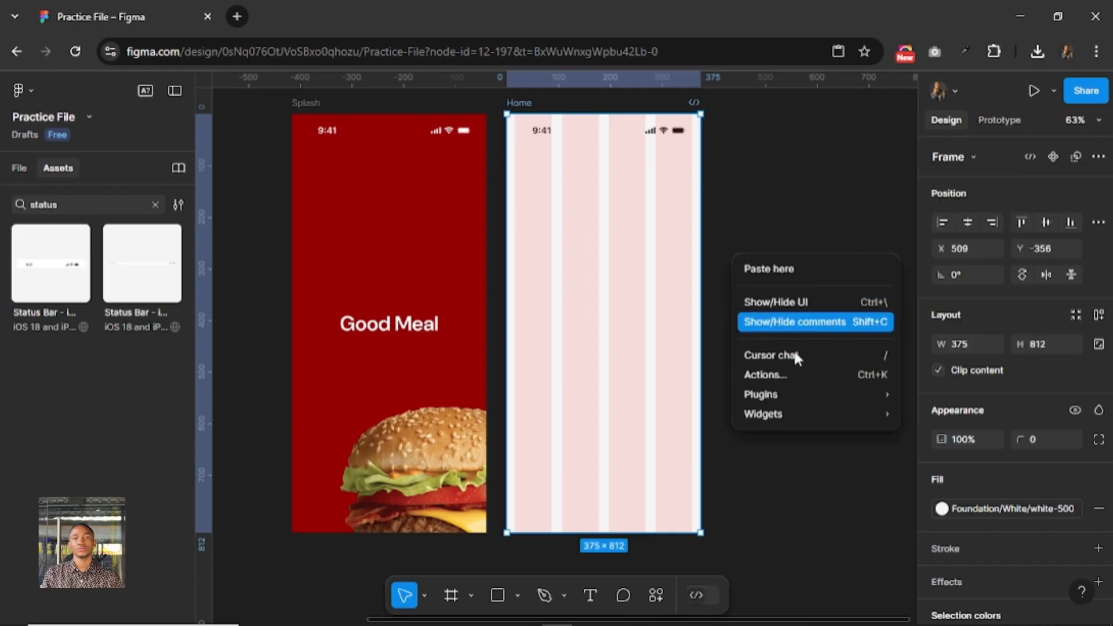
mouse_move(803, 397)
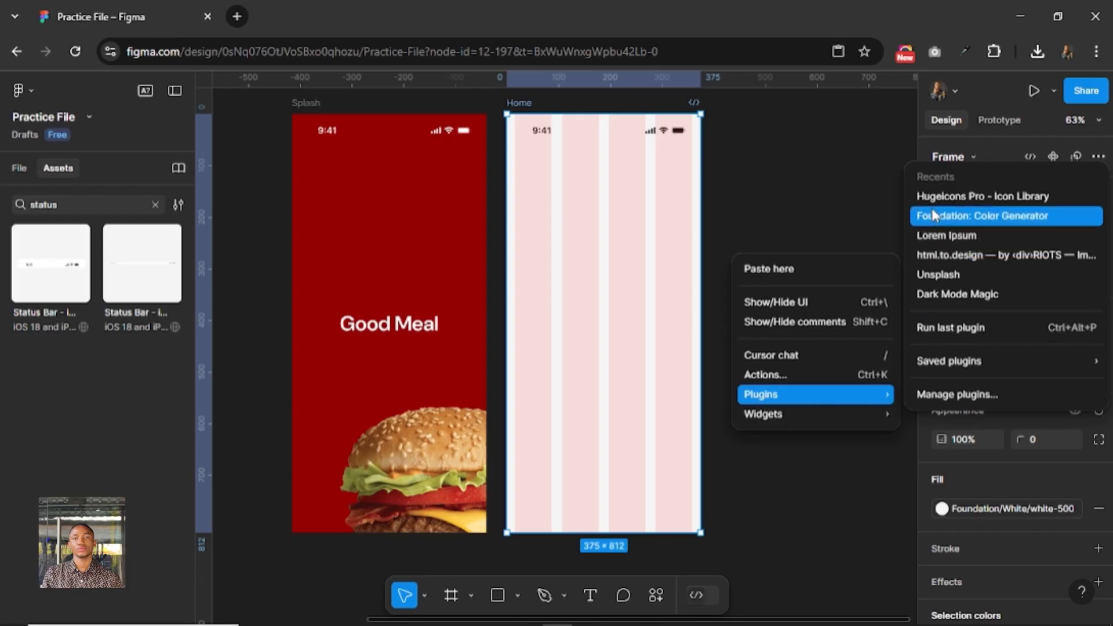
left_click(946, 396)
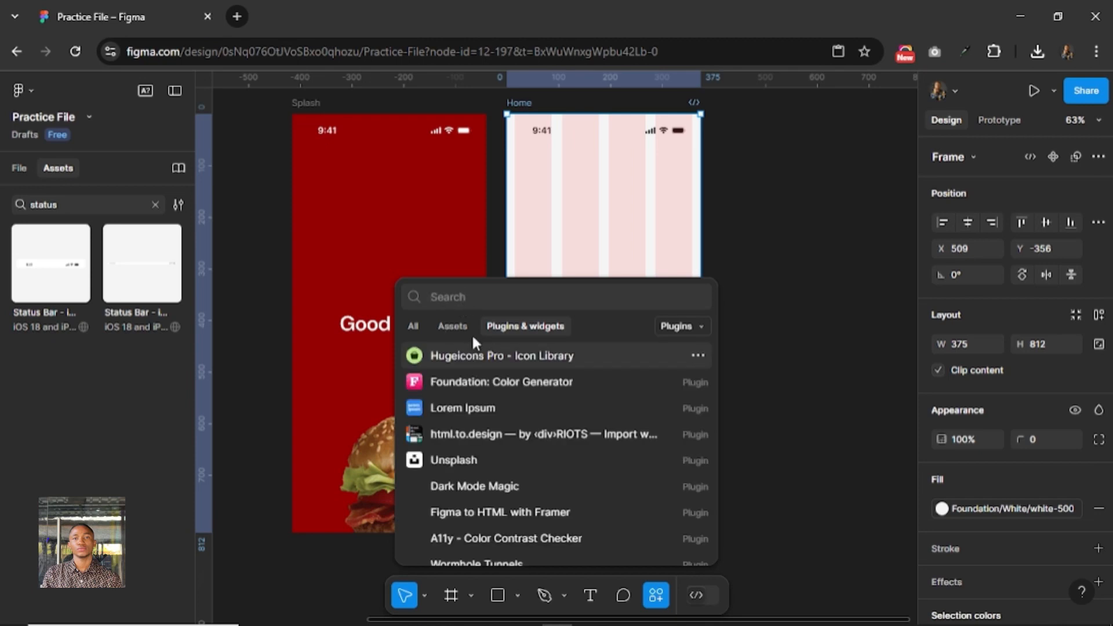
type("hugeicons")
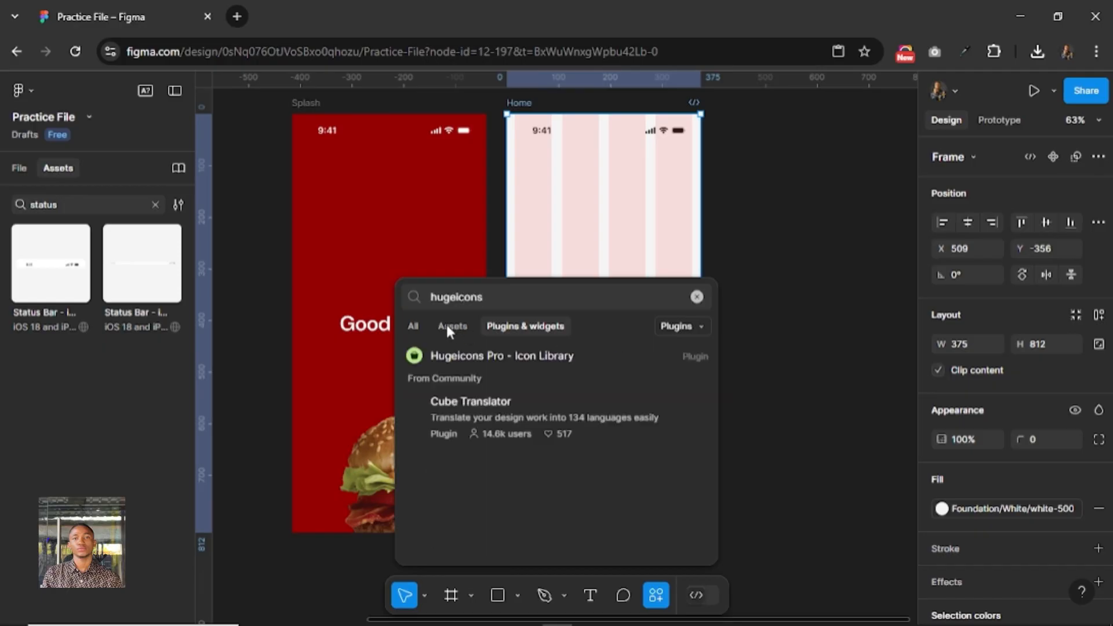
left_click(511, 359)
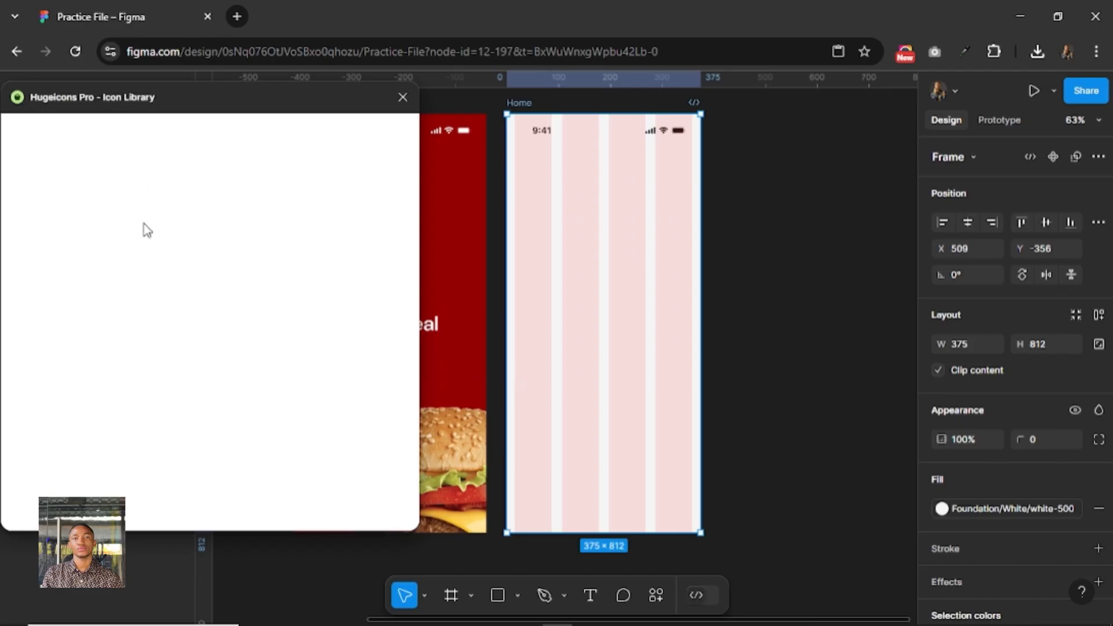
Filter the icon library to the free Stroke (Rounded) variant, search for "menu" and insert the menu-02 icon into the Home frame.
mouse_move(202, 110)
left_mouse_down()
mouse_move(226, 112)
mouse_move(215, 108)
left_mouse_up()
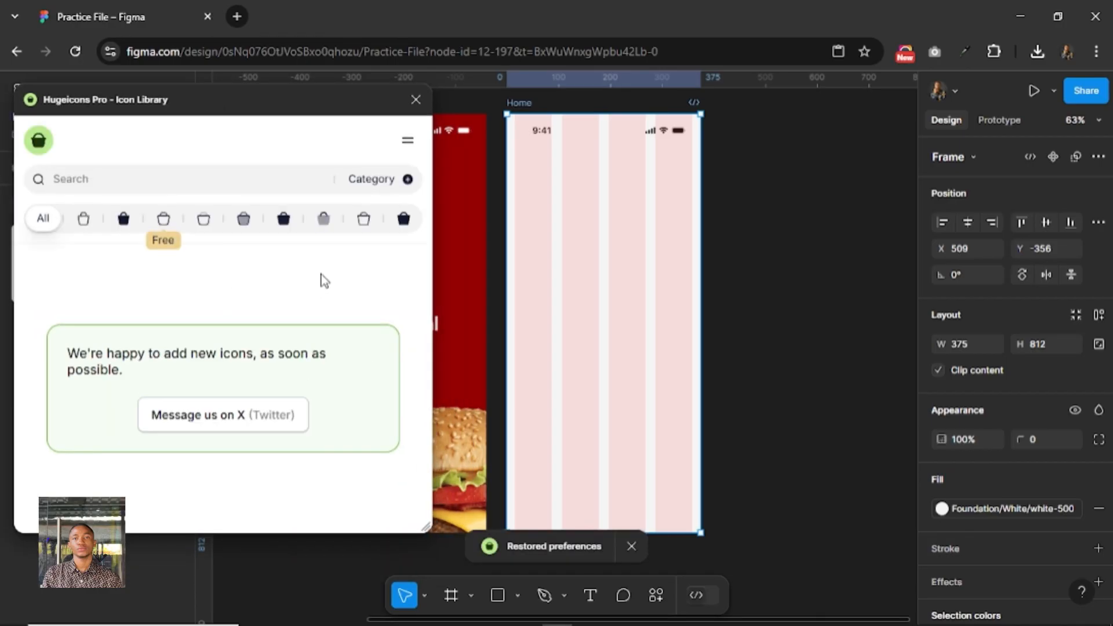
left_click(164, 219)
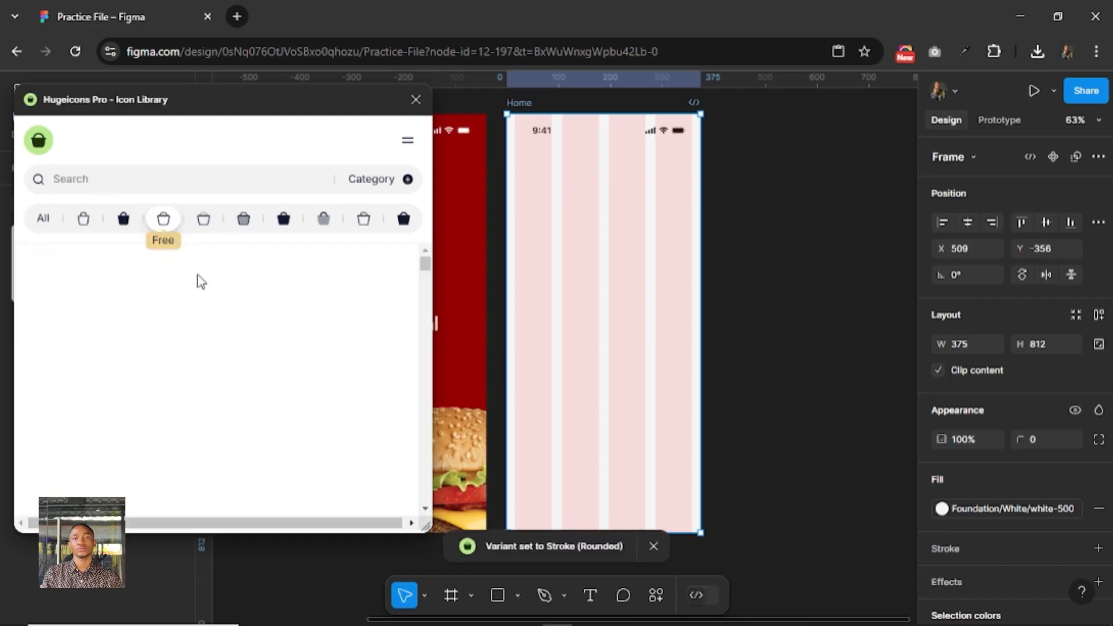
type("menu")
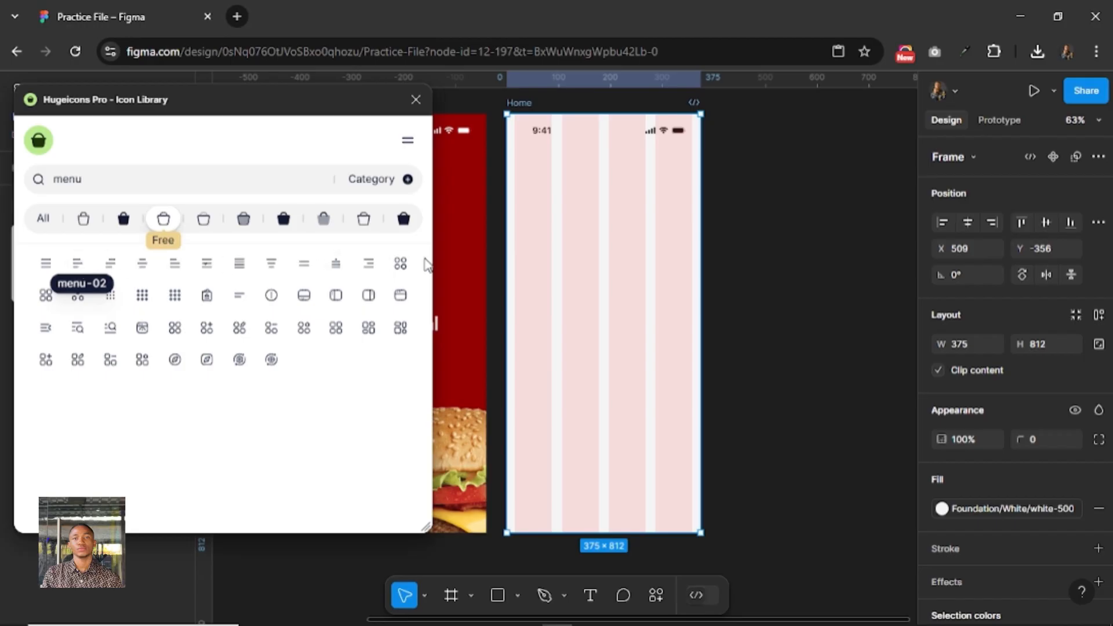
mouse_move(307, 106)
left_mouse_down()
mouse_move(290, 248)
mouse_move(309, 120)
left_mouse_up()
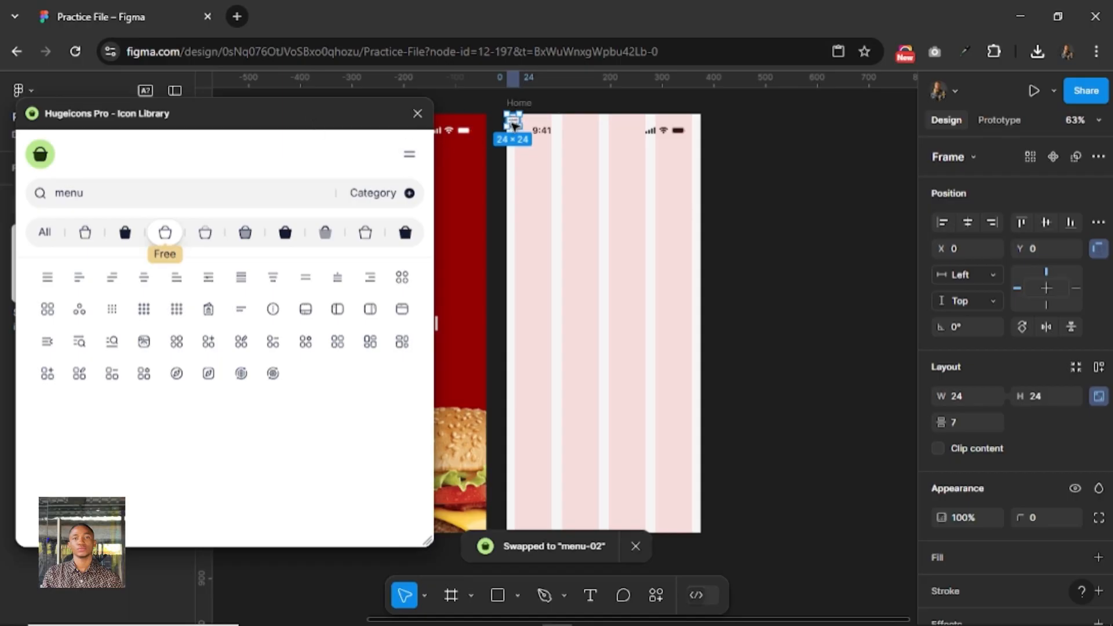
Position the menu icon at X 16, Y 66 in the Home frame, leaving 16 px below the status bar, and deselect it.
left_click_drag(512, 124, 521, 167)
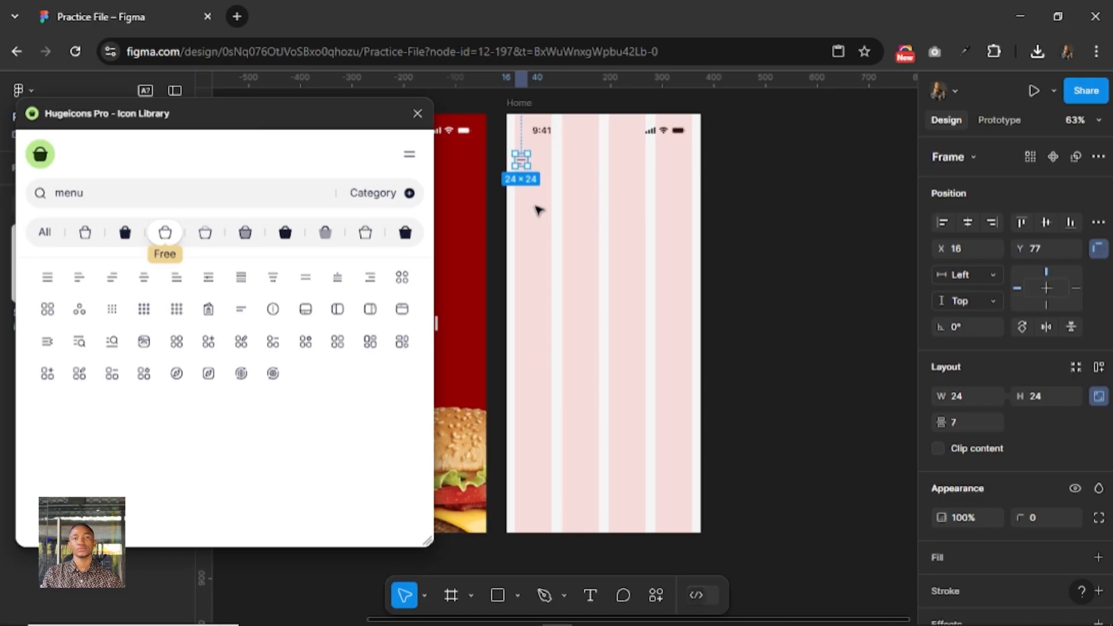
key("alt")
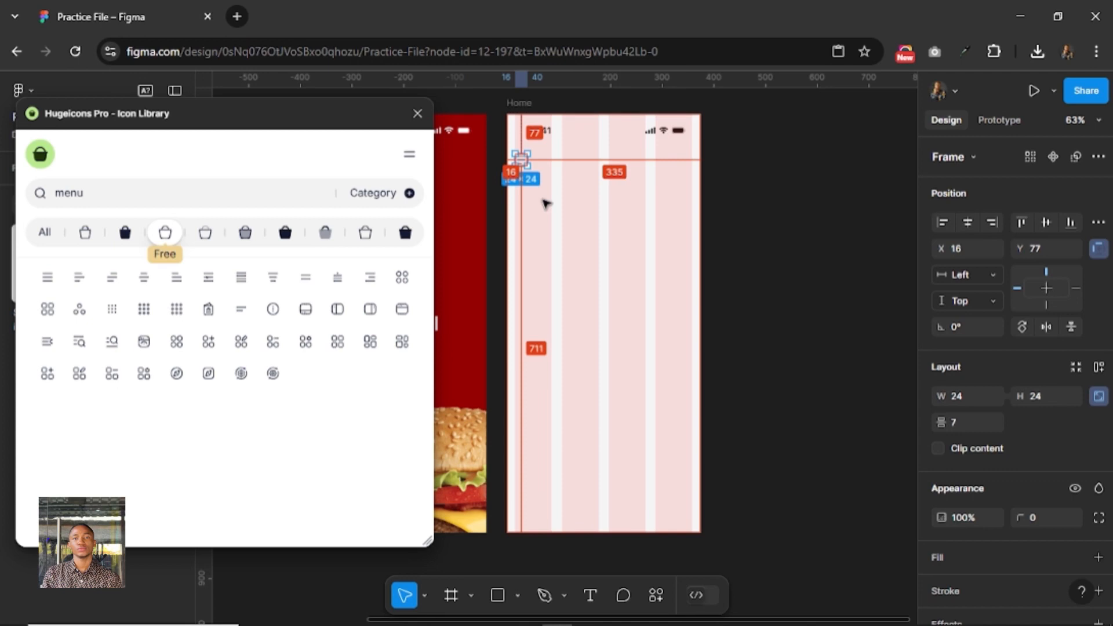
key("alt")
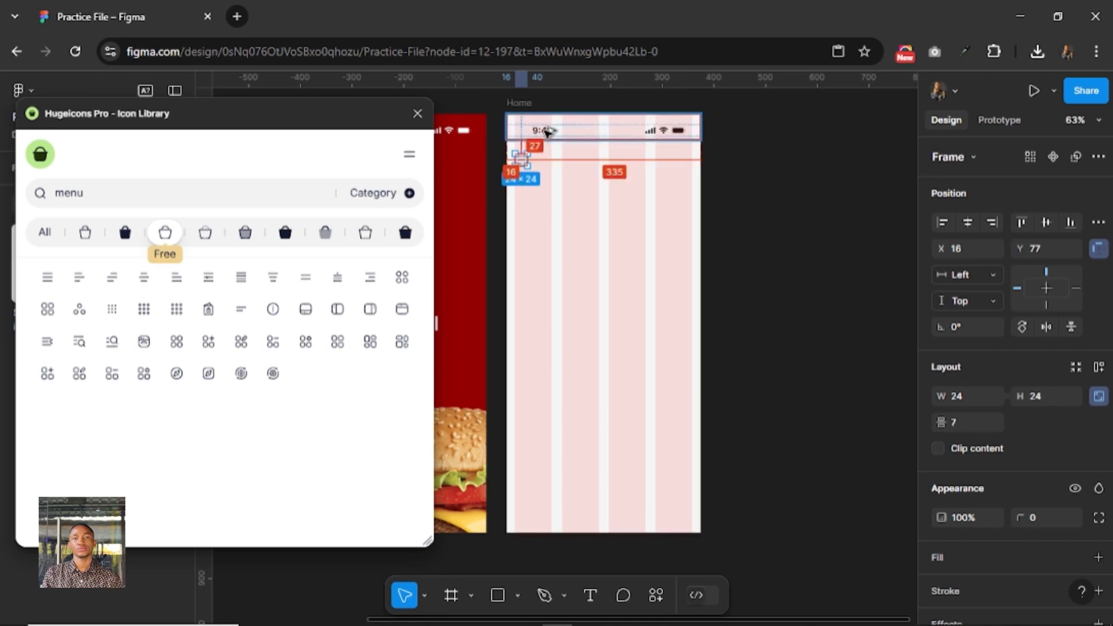
key("Up")
key("Up")
key("Up")
key("Up")
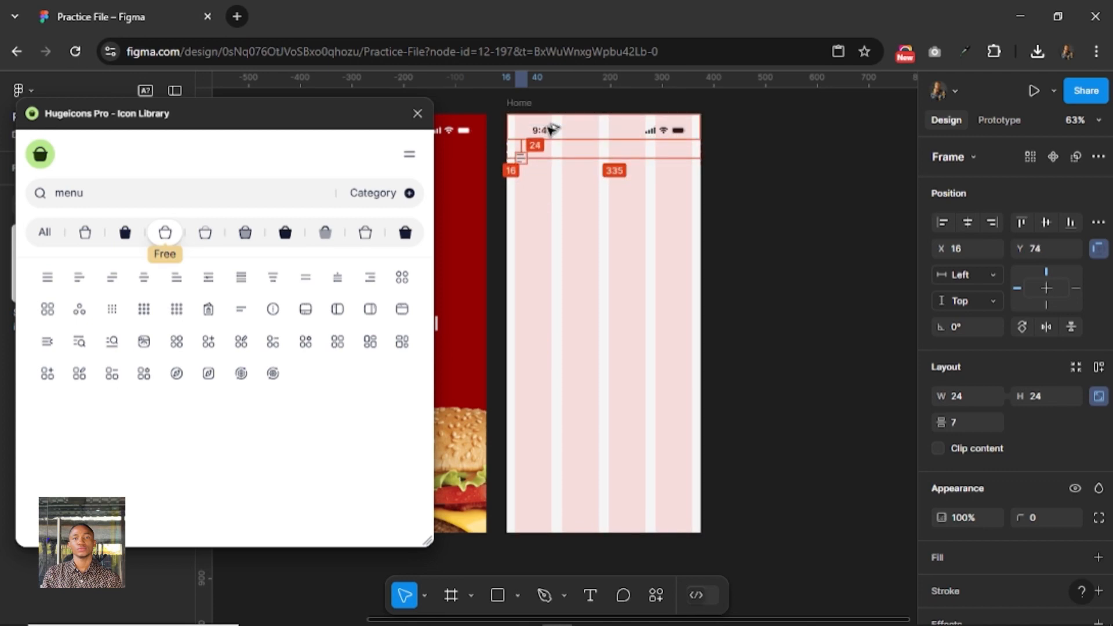
key("Up")
key("Up")
key("Up")
key("Up")
key("Up")
key("Up")
key("Up")
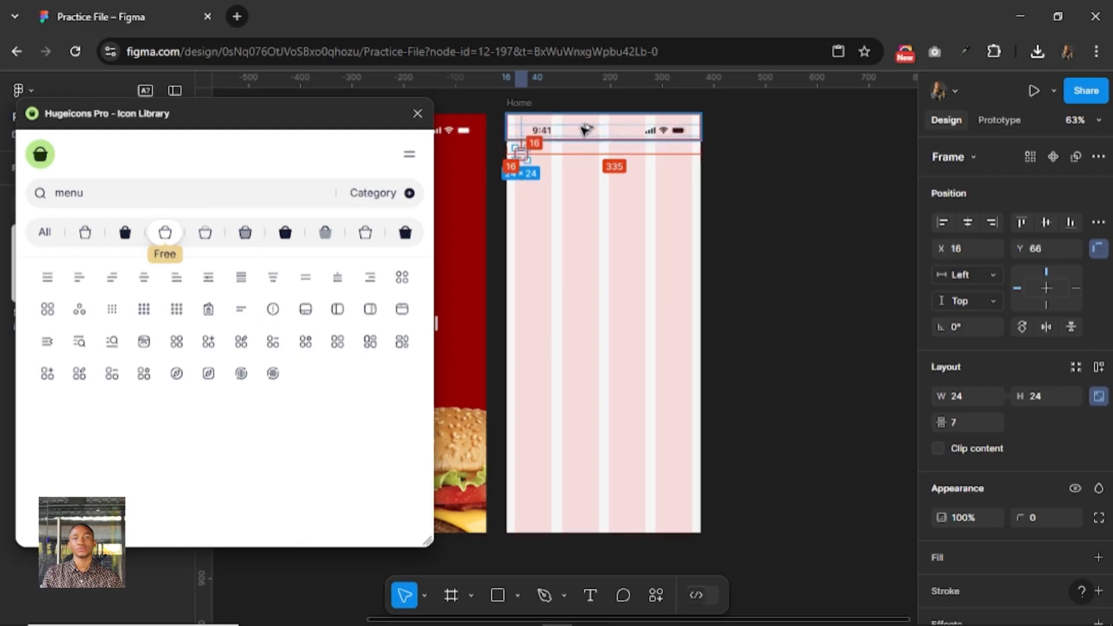
left_click(569, 183)
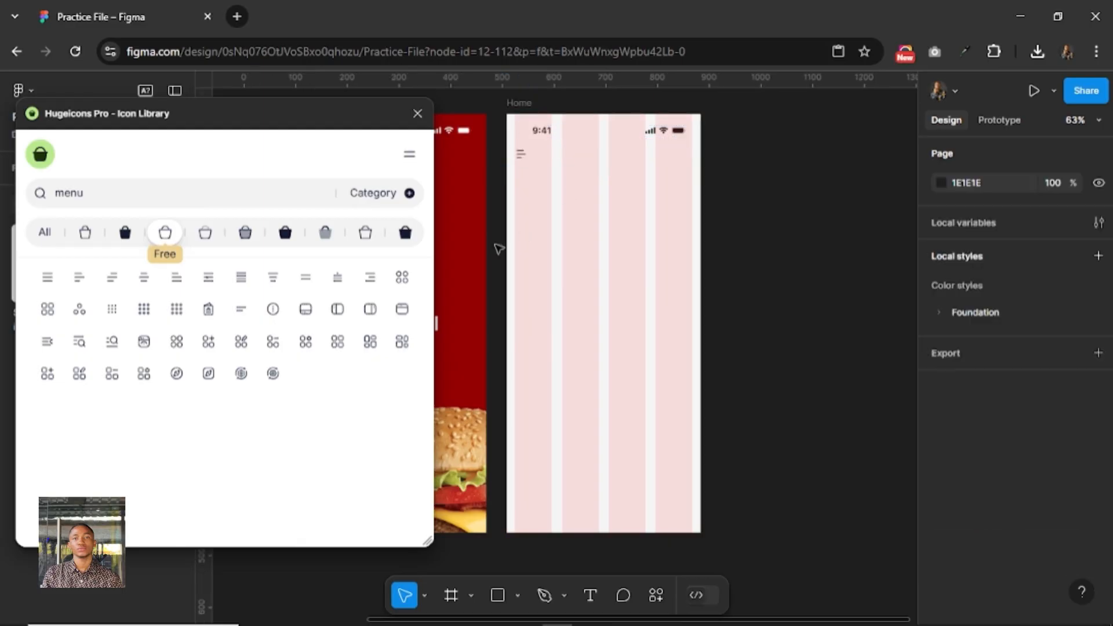
Search the icon library for "location" and insert the location-01 icon.
left_click_drag(113, 199, 45, 202)
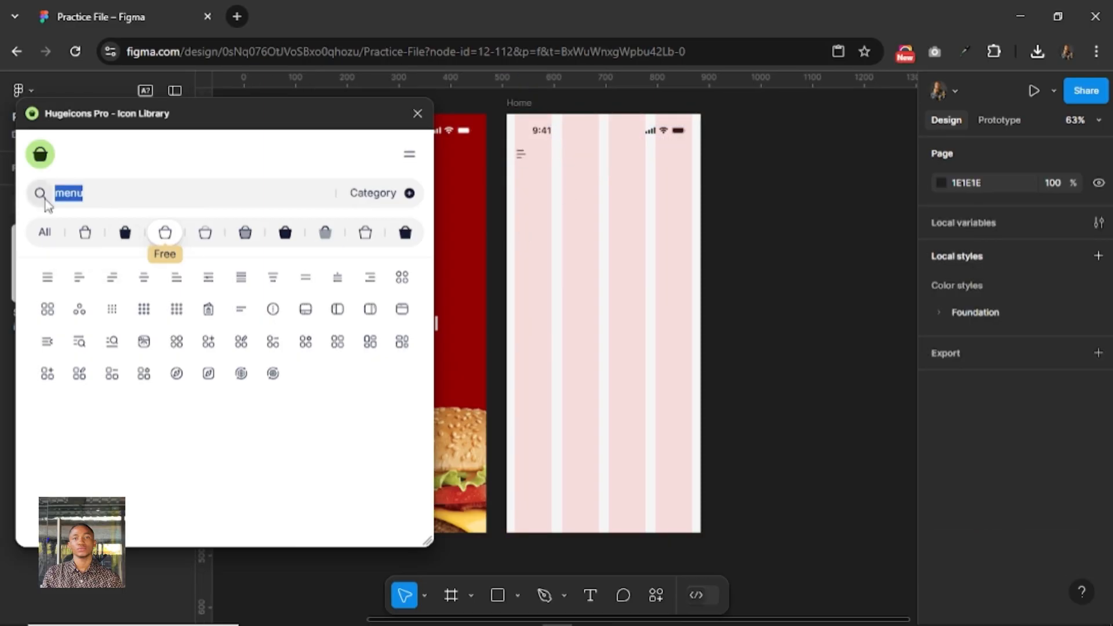
type("location")
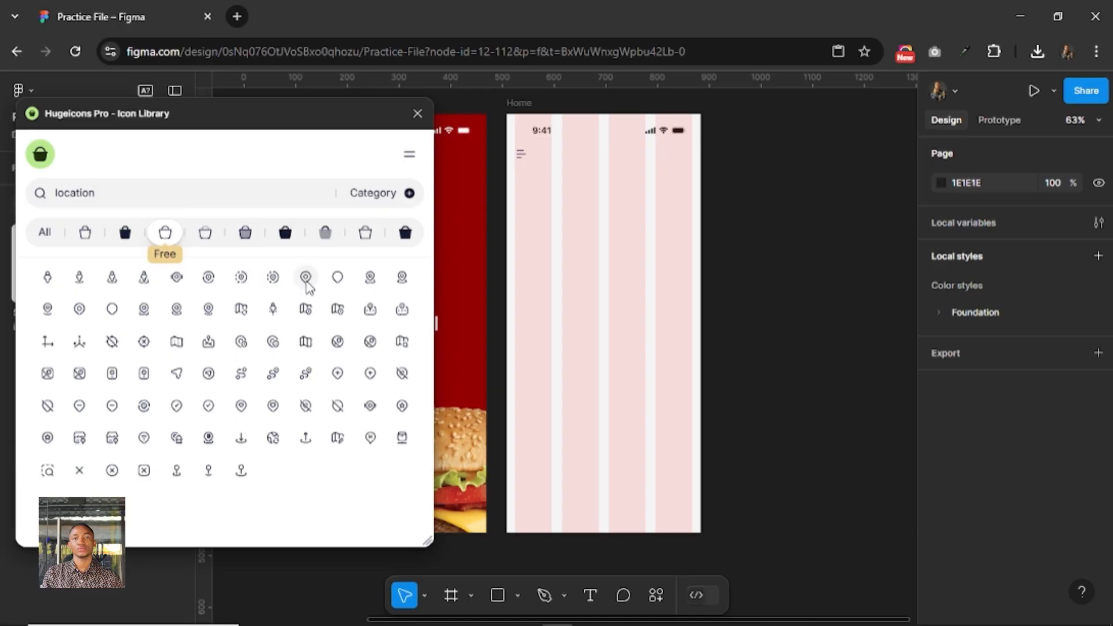
left_click(307, 283)
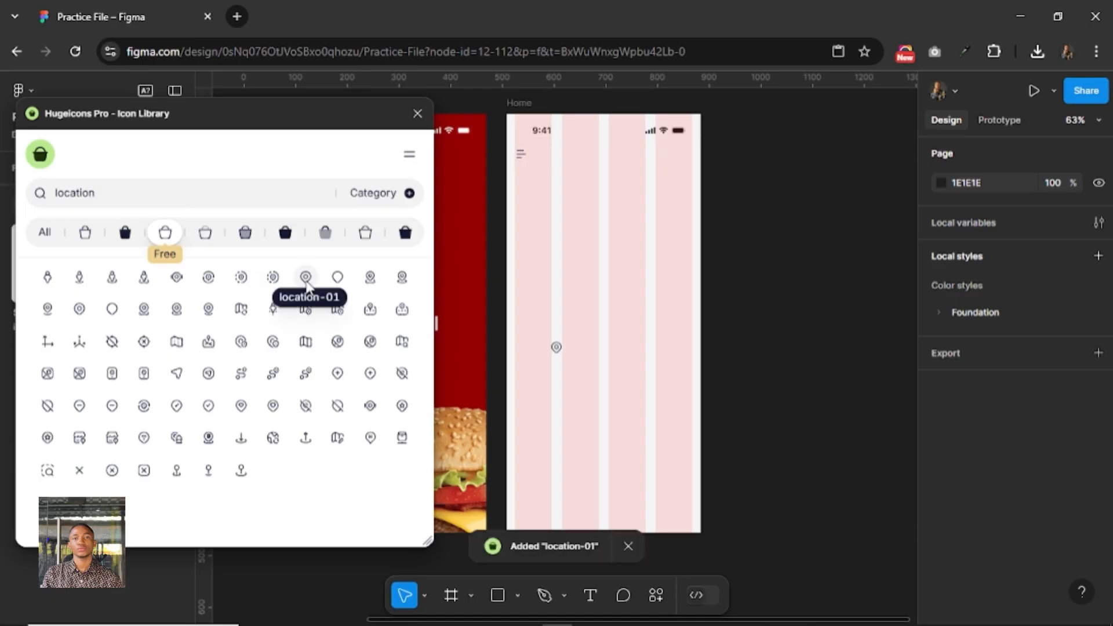
Move the location icon up to about X 126, Y 106 in the Home frame, checking the menu icon's spacing.
left_click(556, 347)
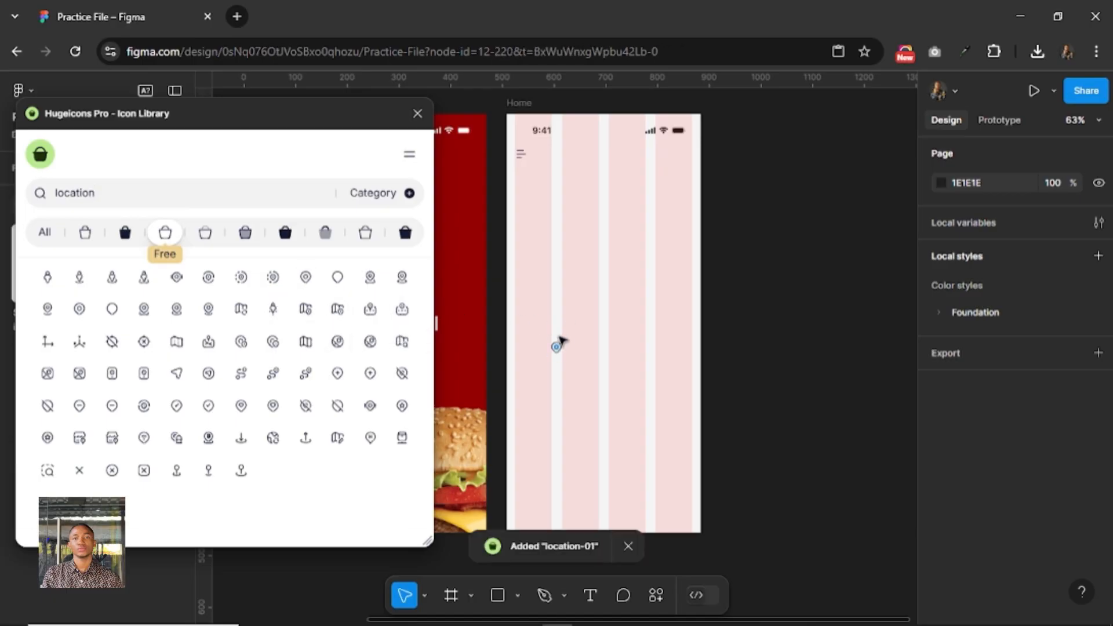
double_click(559, 345)
key("Escape")
left_click_drag(557, 347, 538, 170)
left_click(521, 155)
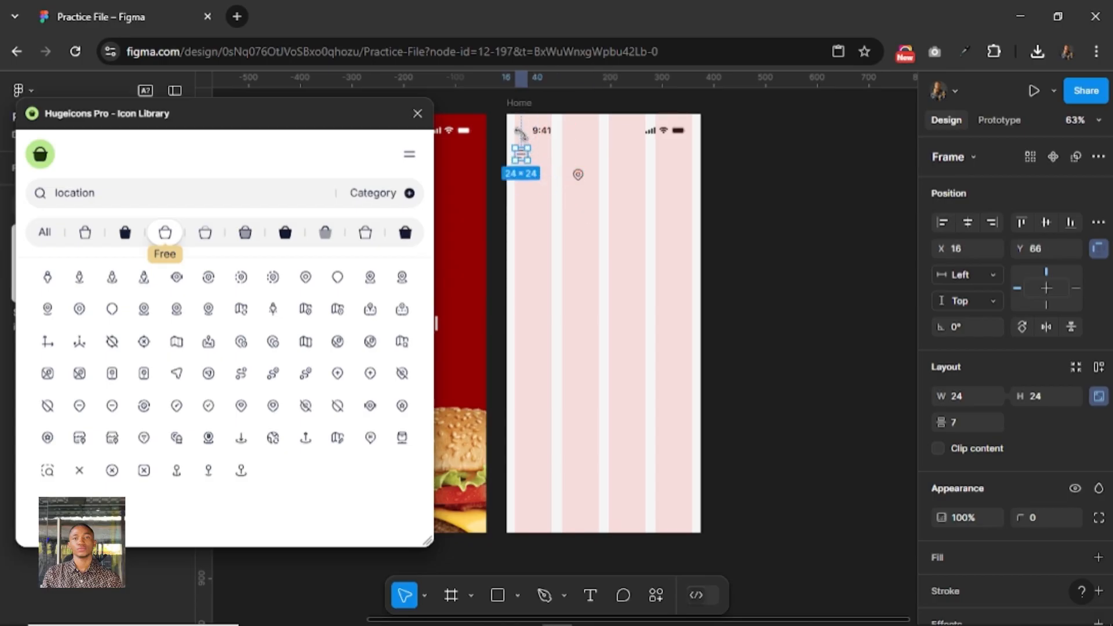
key("alt")
left_click(577, 174)
Add the text "Lagos, Nigeria" in the middle of the Home frame.
key("t")
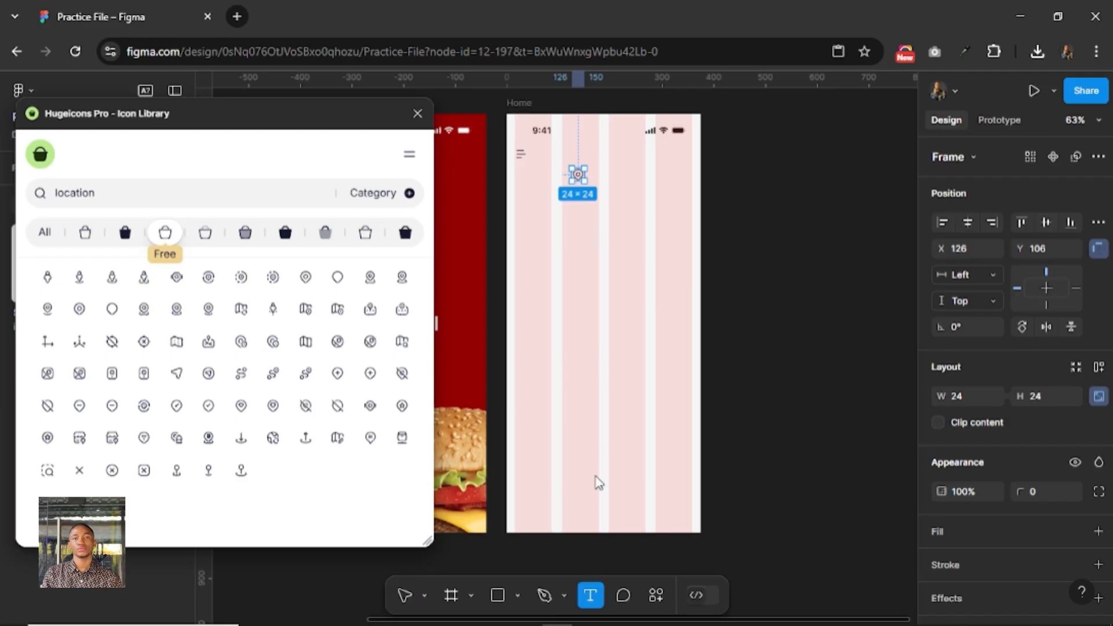
left_click(669, 360)
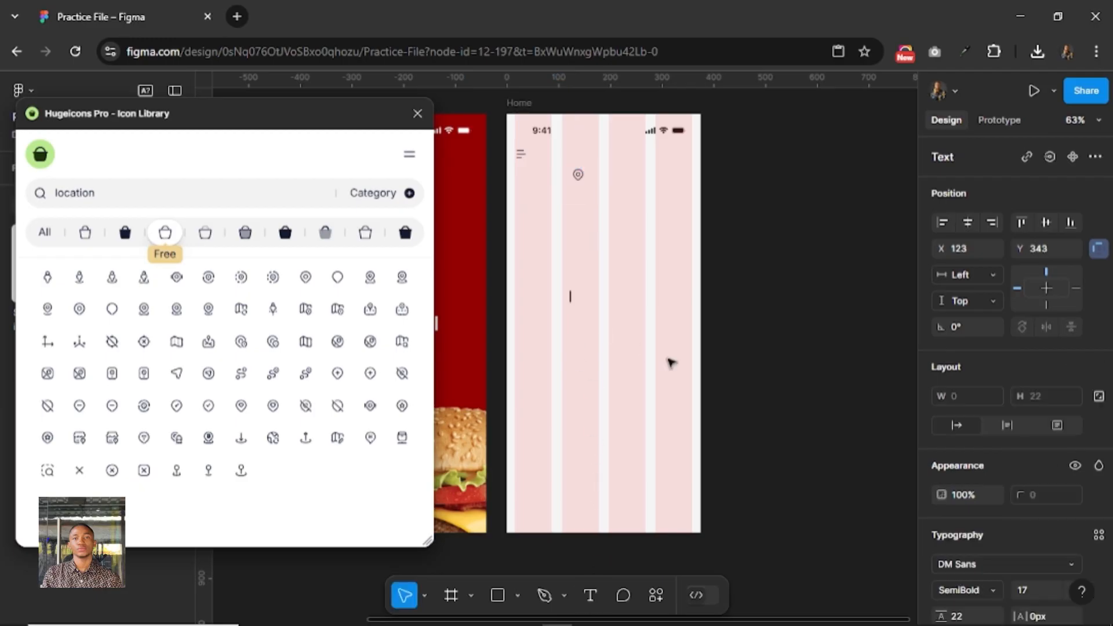
type("L")
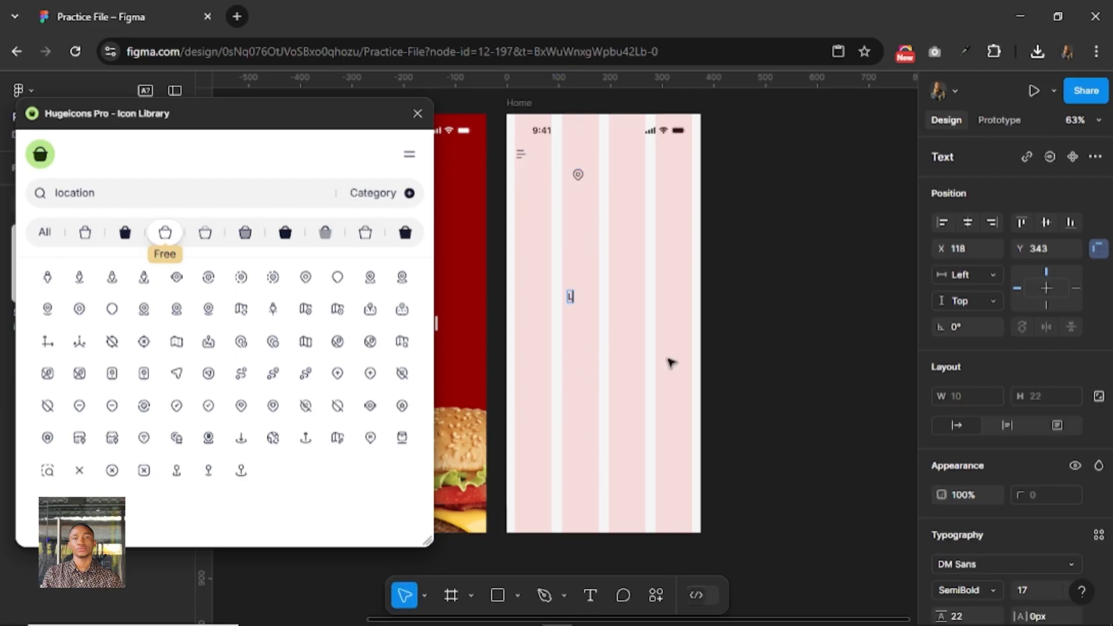
type("agos, Nigeria")
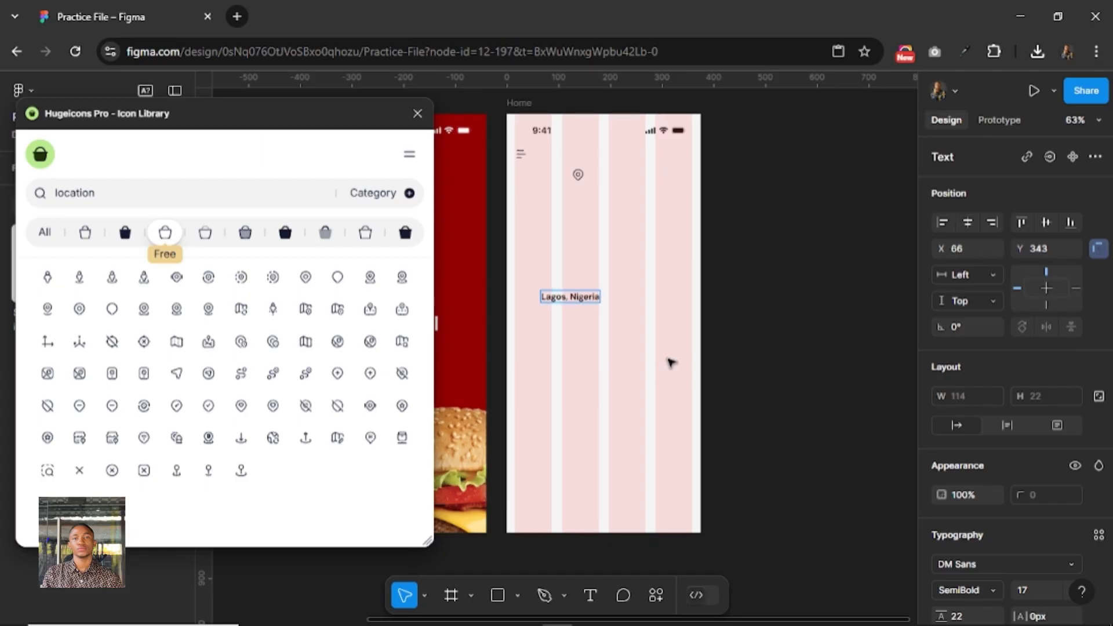
key("Escape")
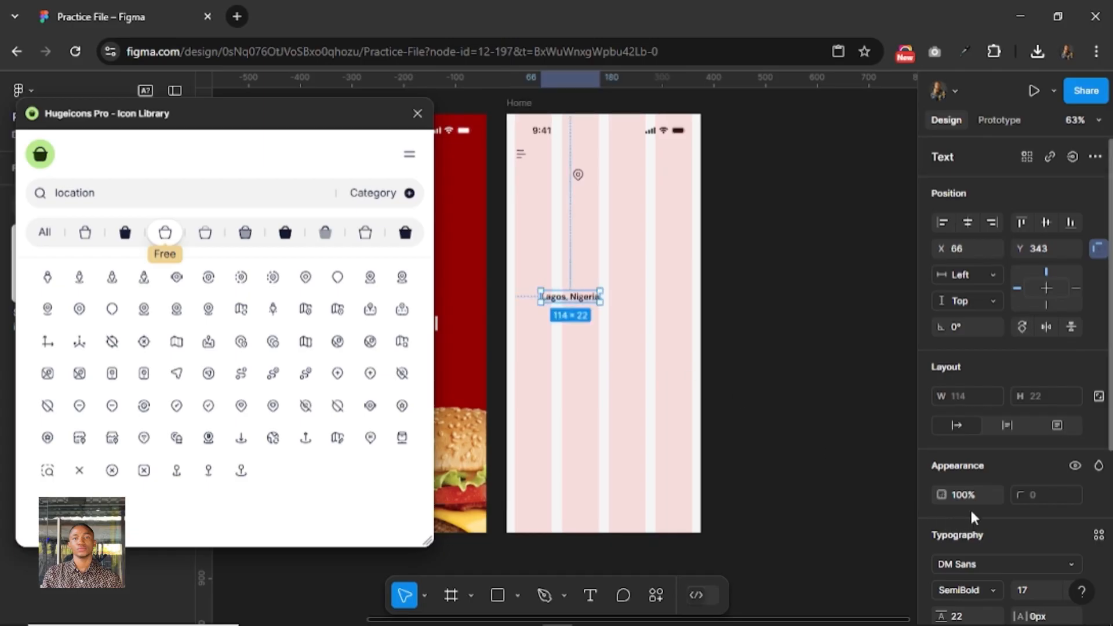
Set the "Lagos, Nigeria" text to Medium weight and move it directly beside the location icon.
scroll(969, 507, "down", 3)
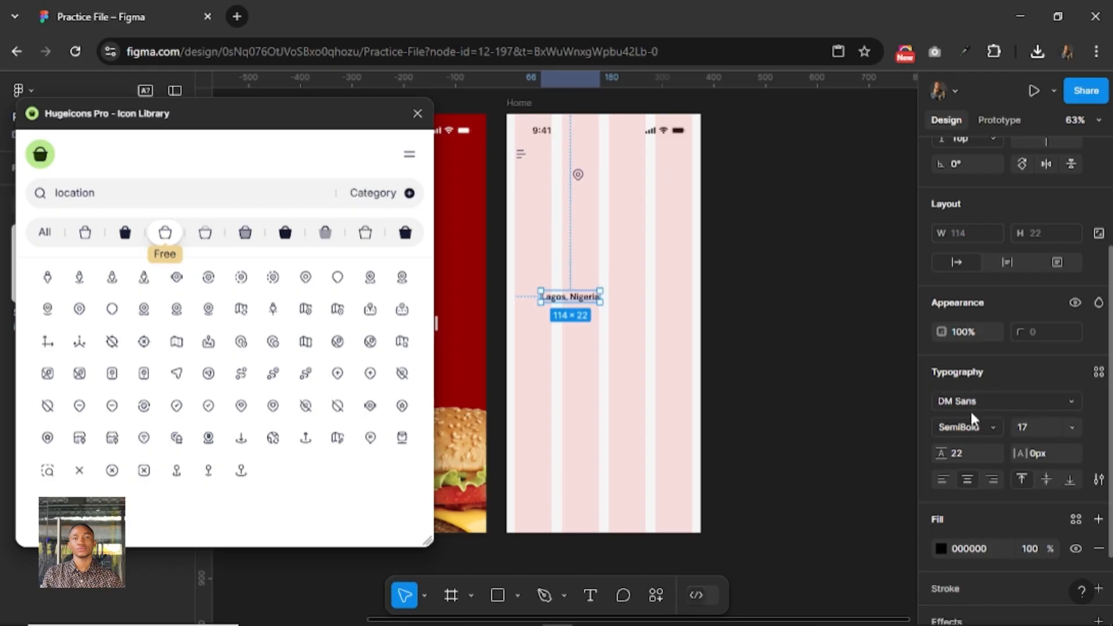
left_click(995, 426)
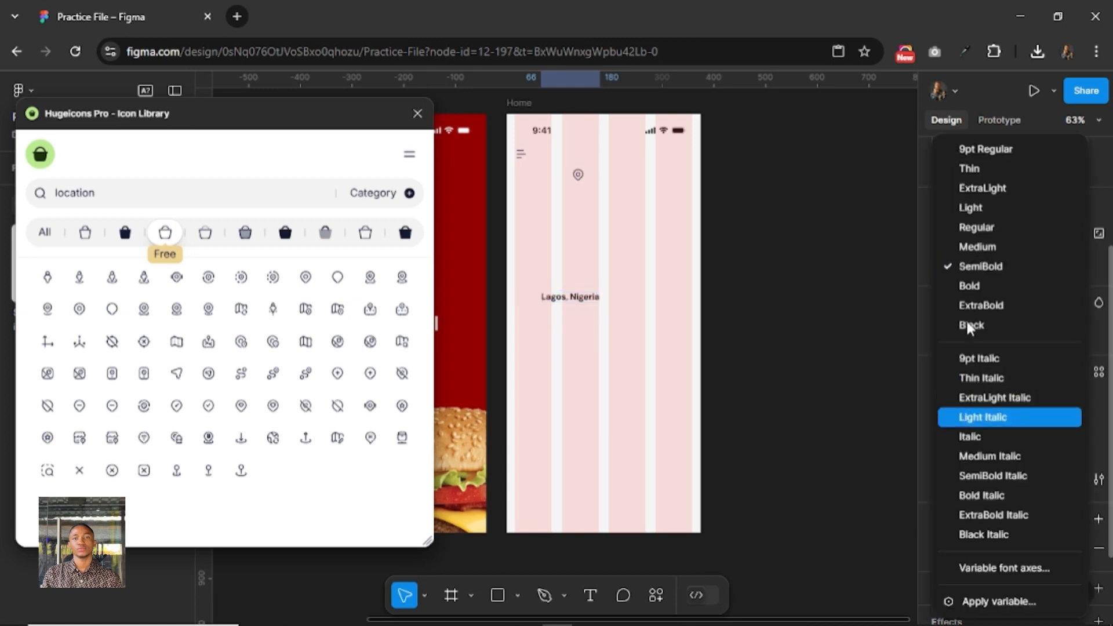
left_click(971, 249)
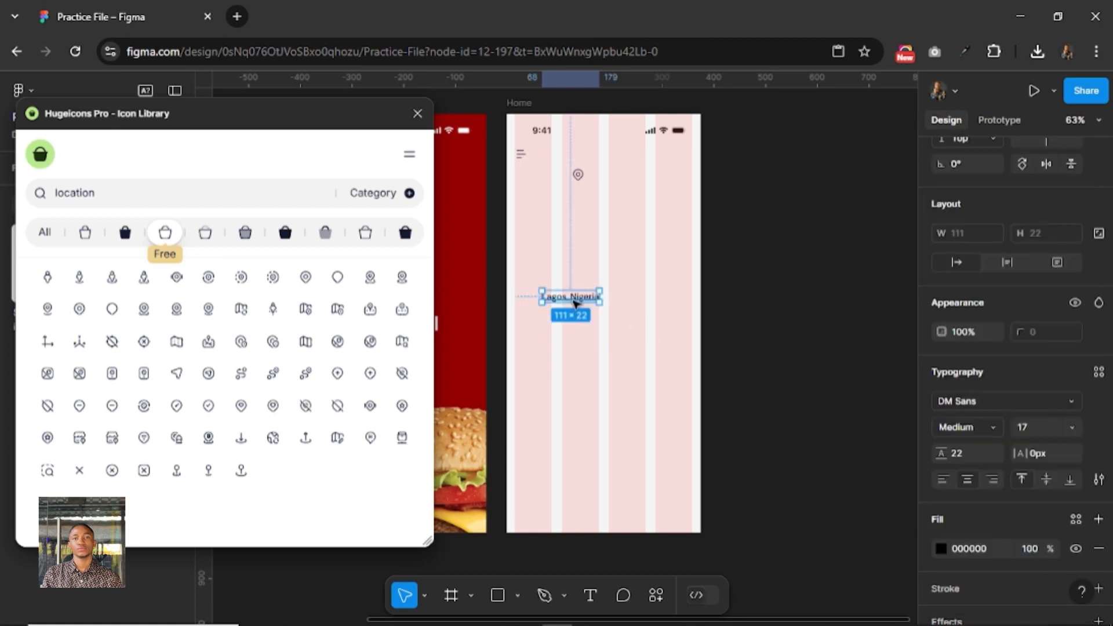
left_click_drag(573, 298, 614, 172)
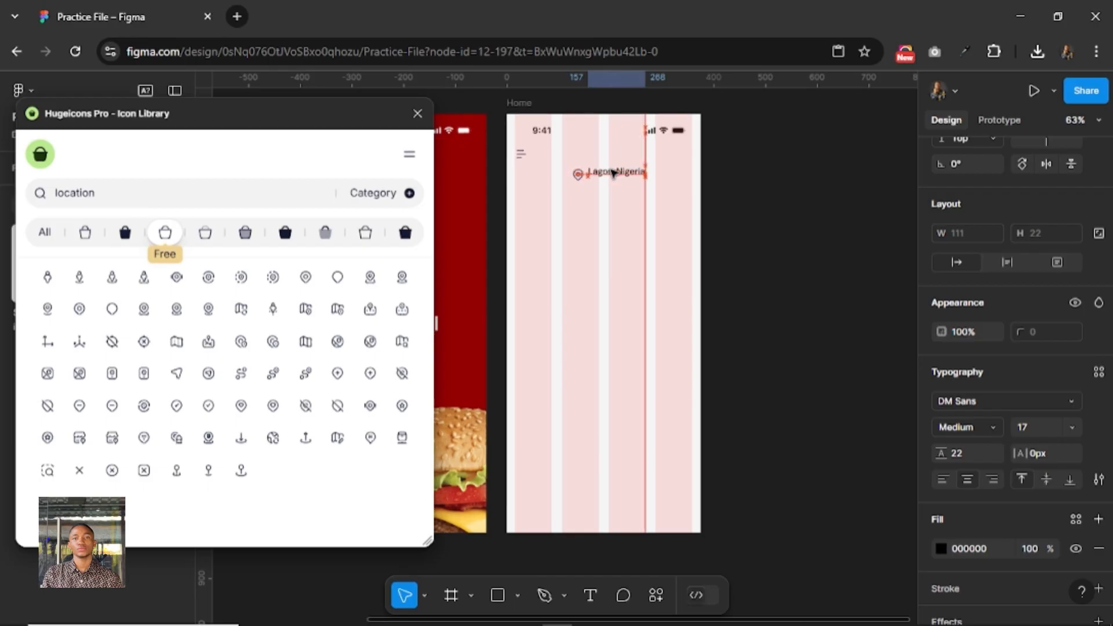
Combine the location icon and the "Lagos, Nigeria" text into one auto layout row.
left_click(578, 175, "shift")
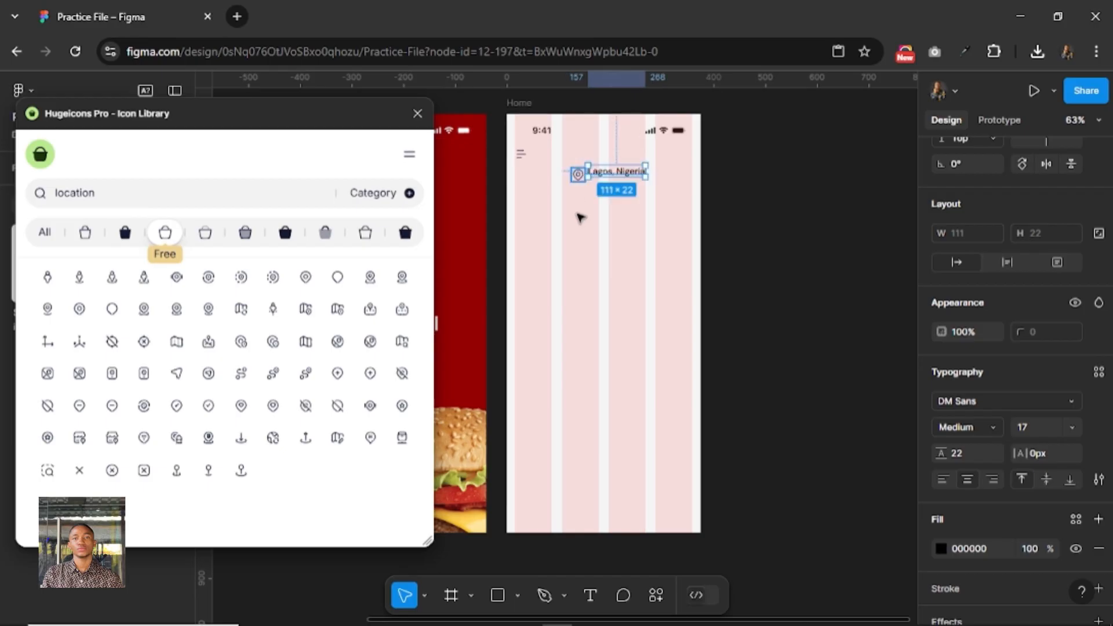
key("shift+a")
scroll(1049, 343, "up", 3)
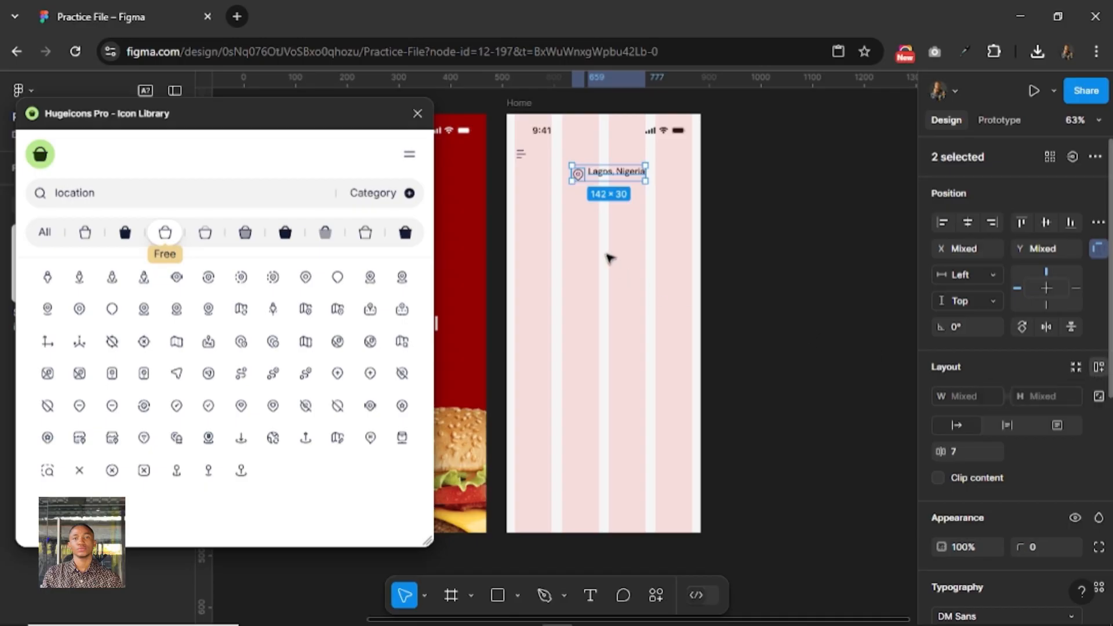
key("shift+a")
scroll(608, 218, "up", 1)
scroll(588, 162, "up", 4)
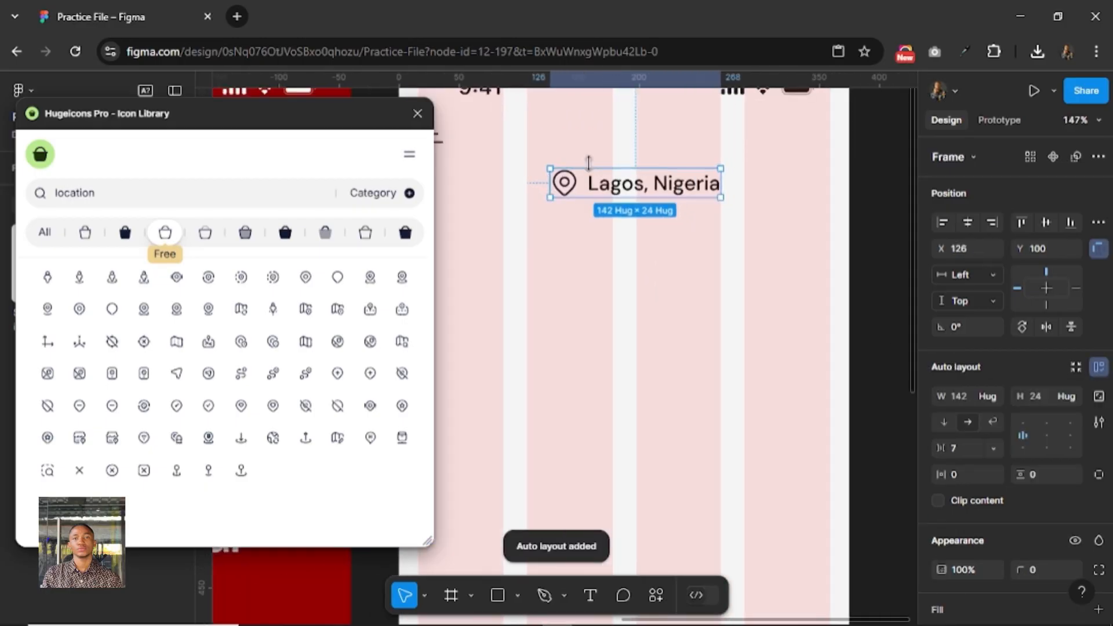
Move the location row to about X 103, Y 71, level with the menu icon, and close the icon library plugin.
left_click_drag(613, 183, 590, 152)
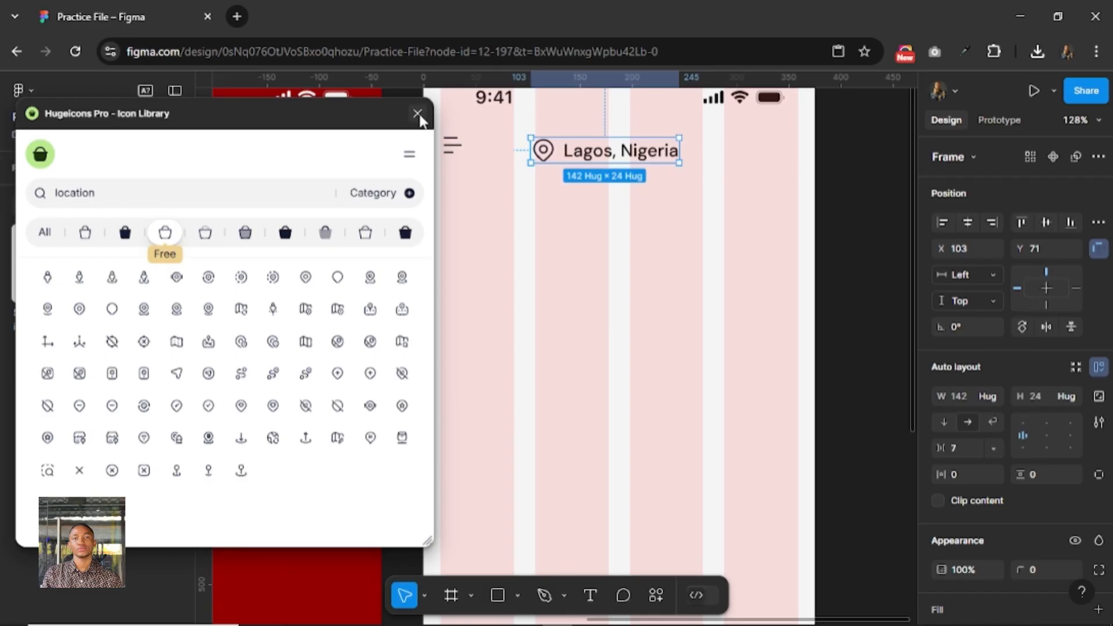
left_click(417, 114)
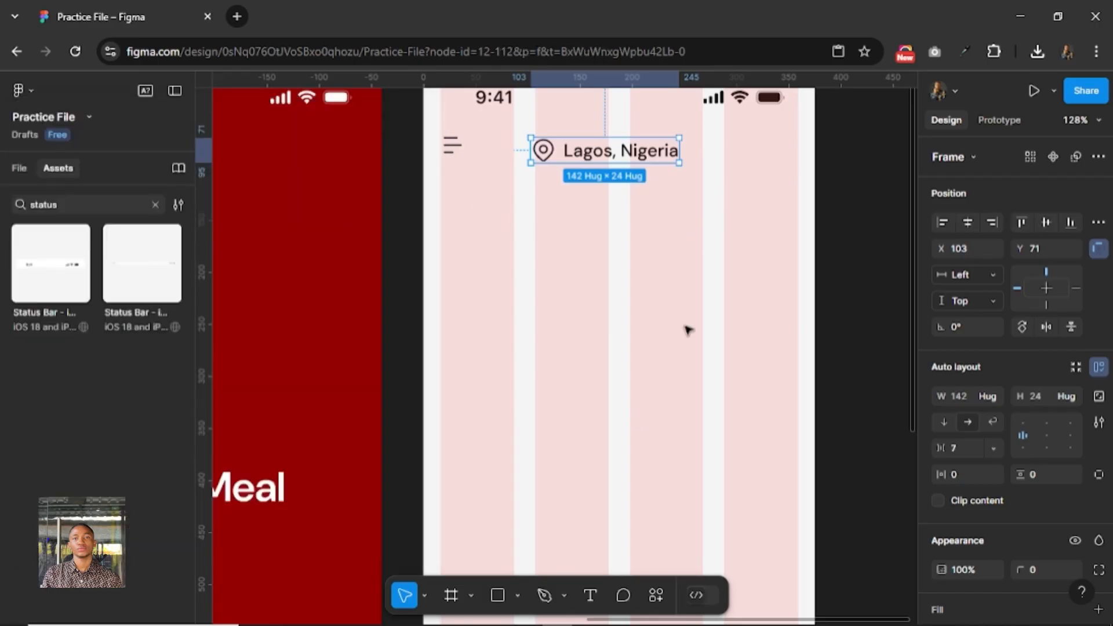
key("Escape")
Draw a square frame about 39 × 39 below the location row and scale it to 32 × 32.
left_click(451, 595)
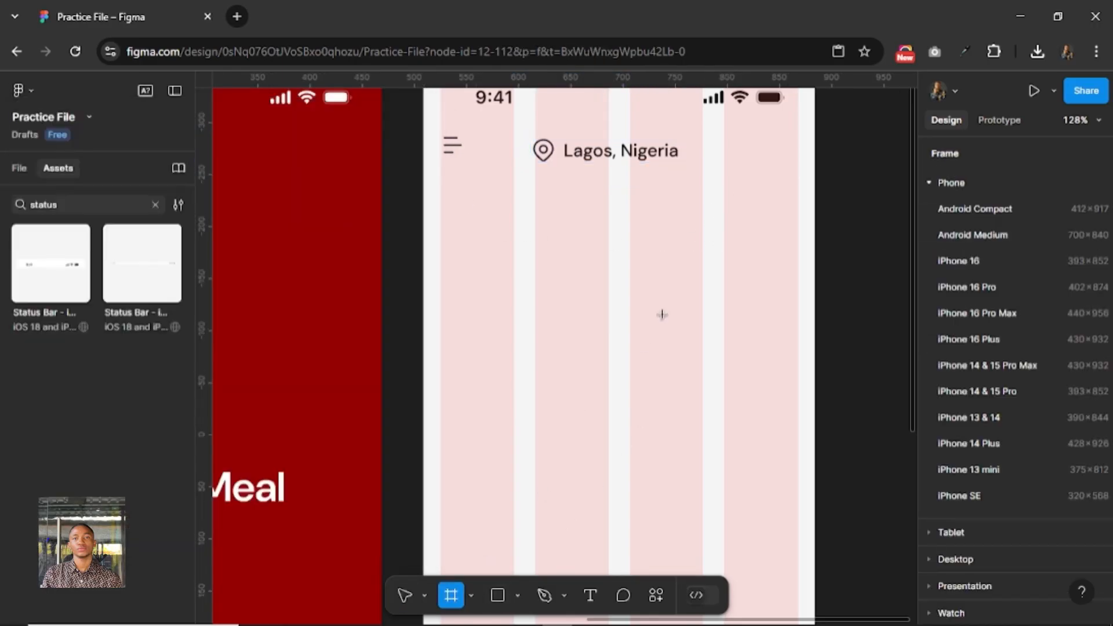
left_click_drag(554, 265, 595, 306)
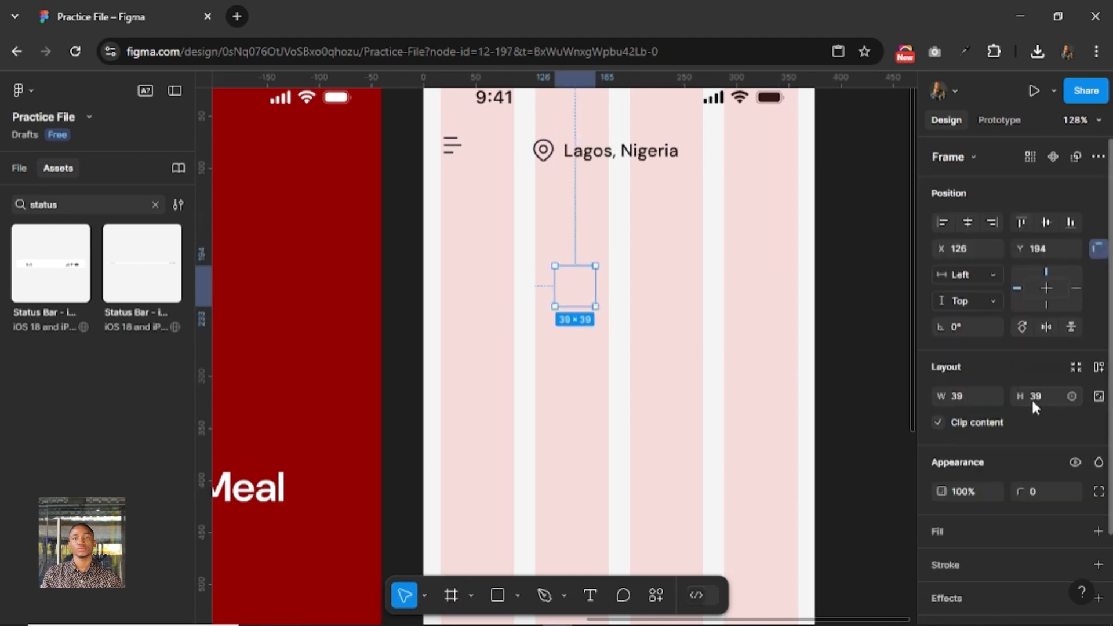
key("k")
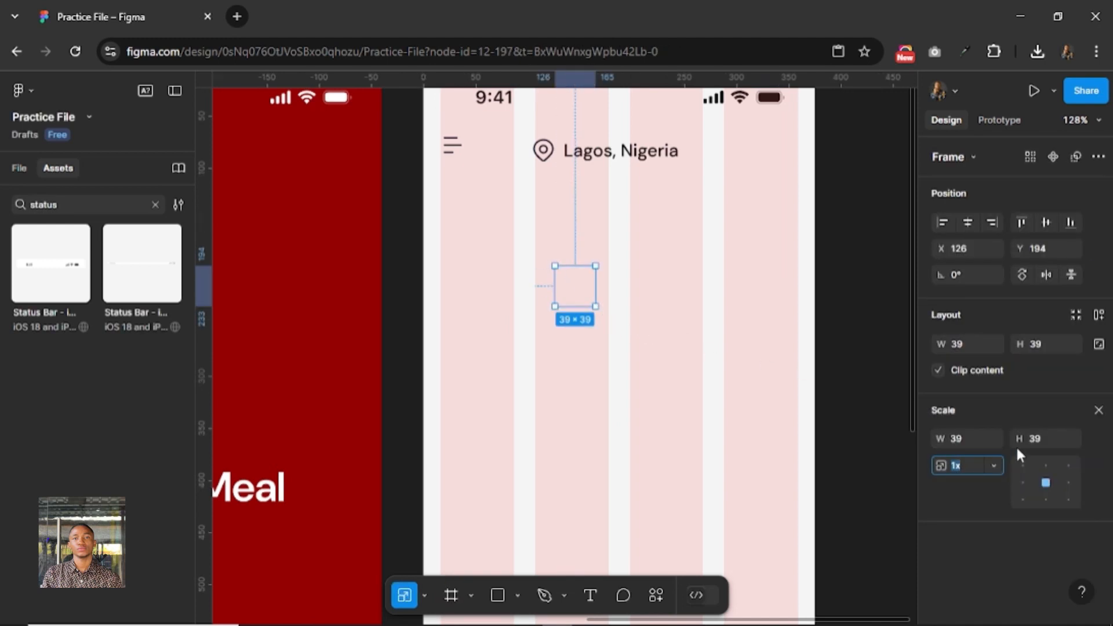
left_click(974, 436)
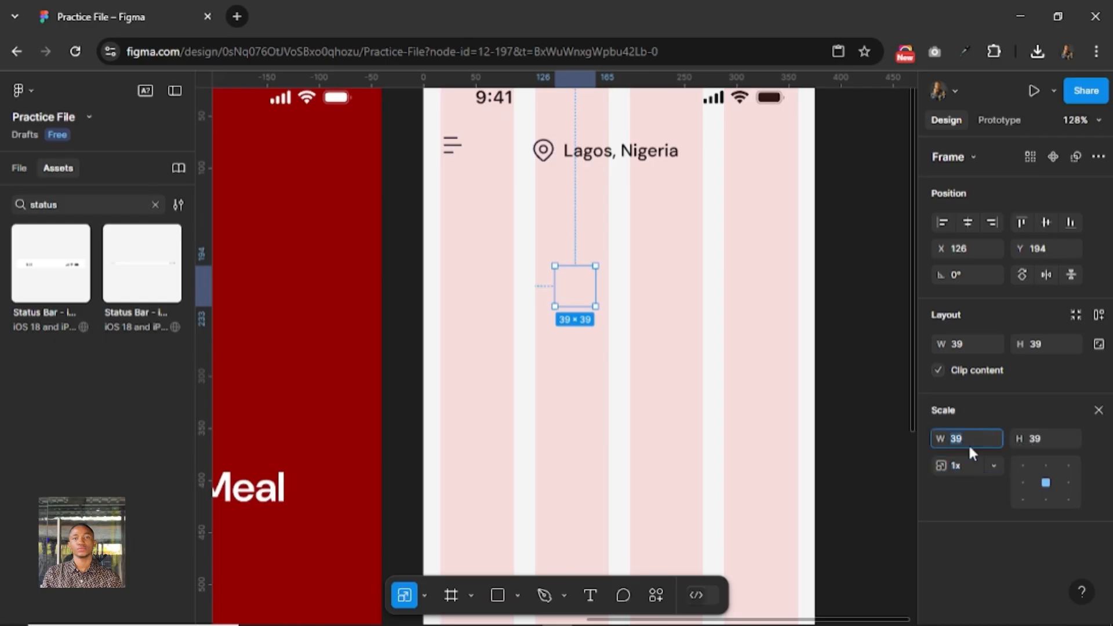
key("Return")
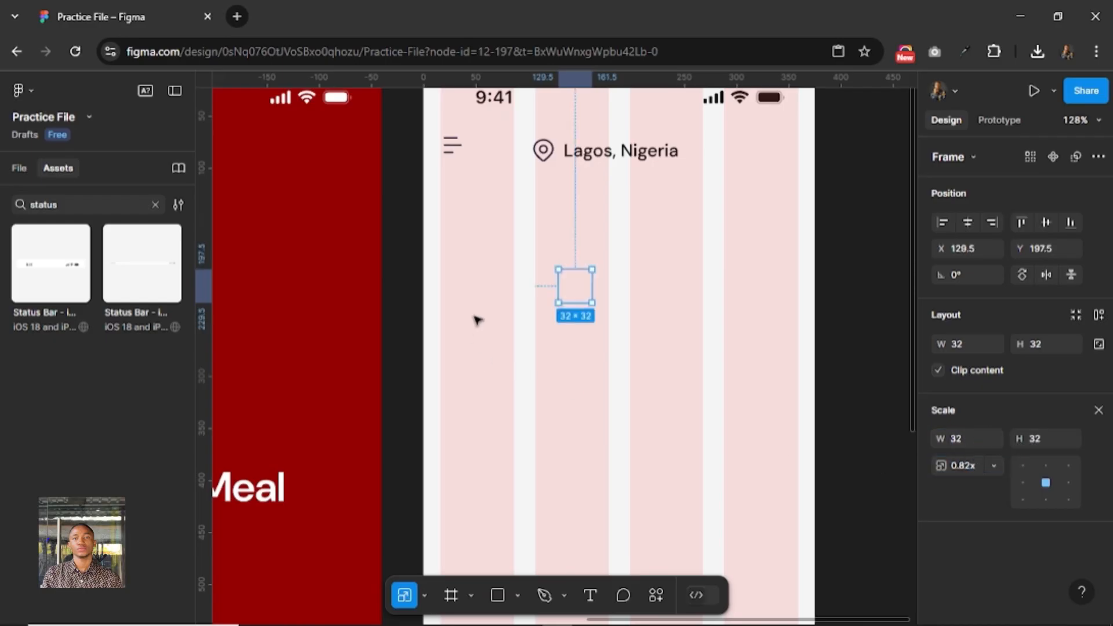
Move the square frame to about X 296, Y 67, beside the location row, and fill it with D9D9D9.
left_click_drag(575, 285, 749, 150)
key("v")
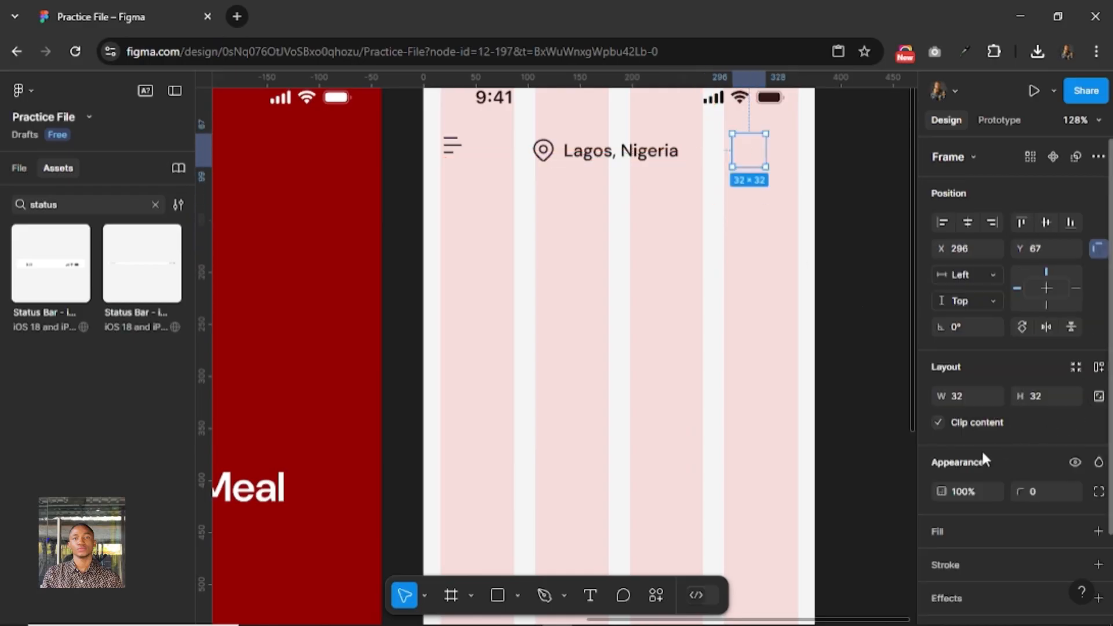
left_click(976, 531)
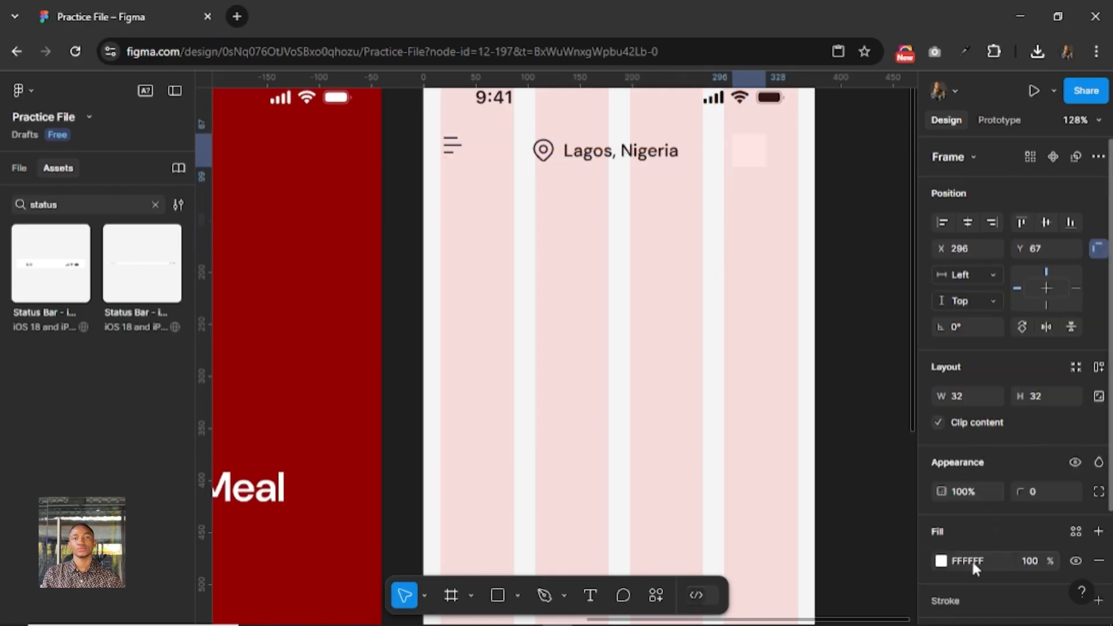
left_click(982, 560)
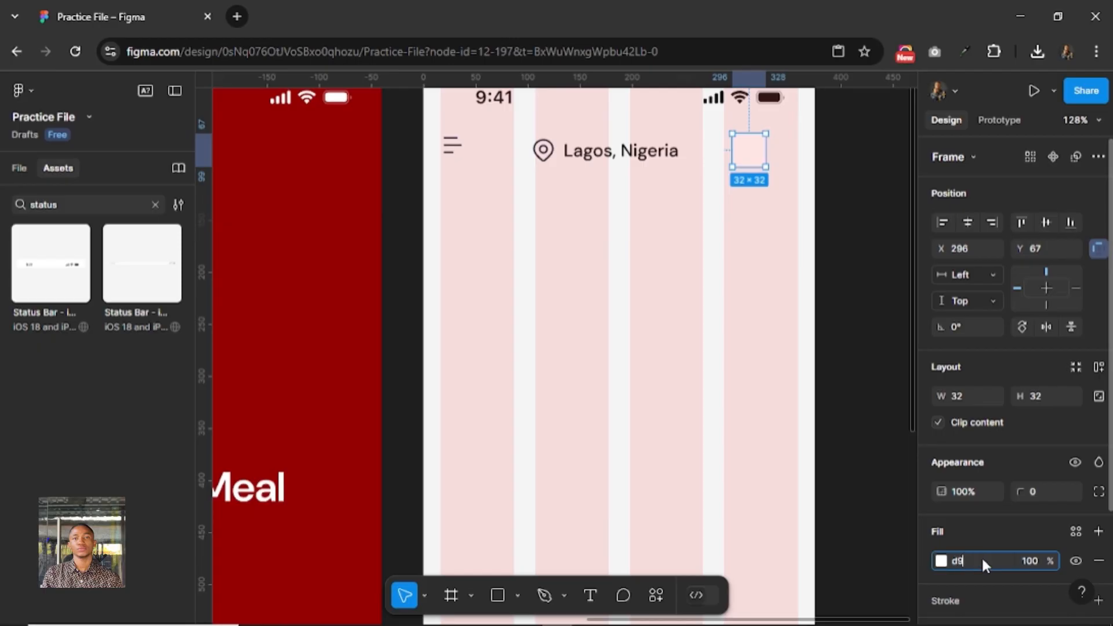
type("d9d9d9")
key("Return")
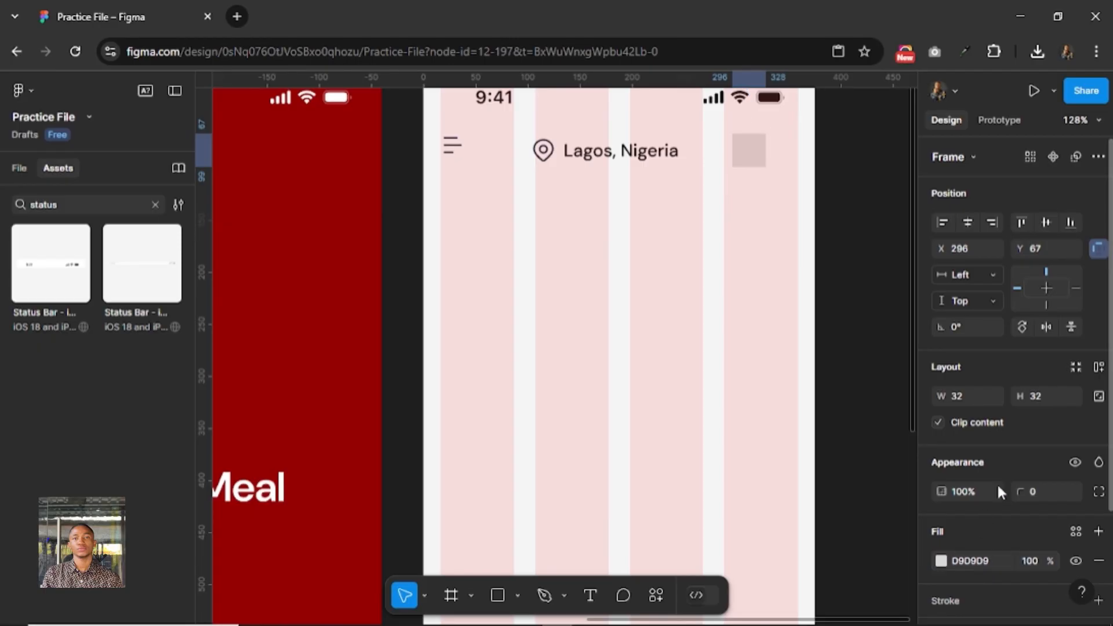
Round the gray square into a circle with a corner radius of 100.
left_click(1042, 492)
type("100")
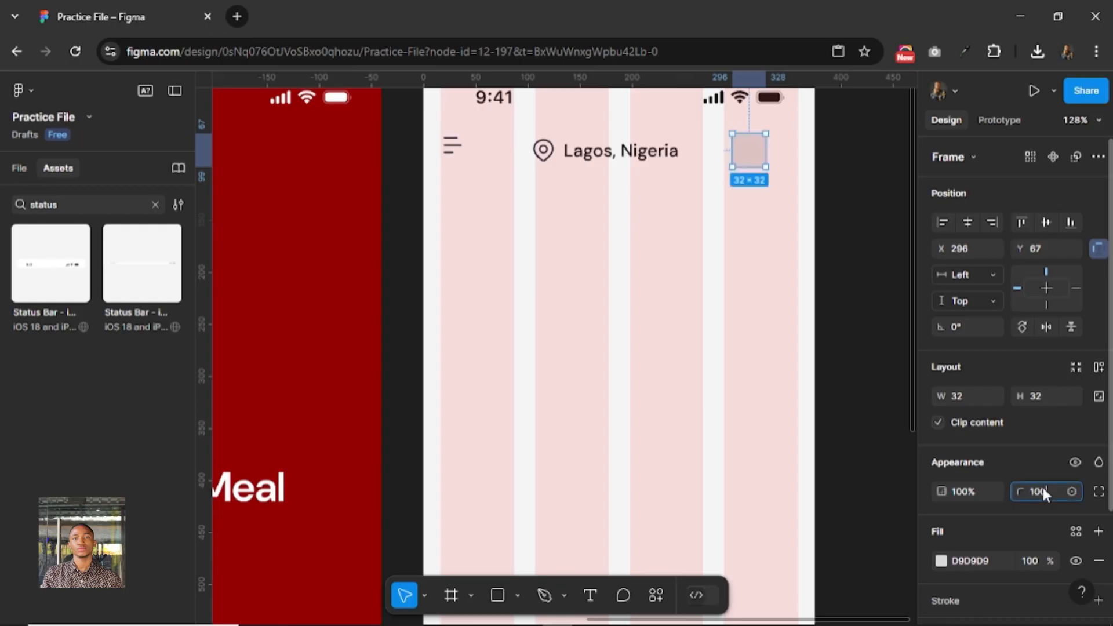
key("Return")
left_click(657, 159, "shift")
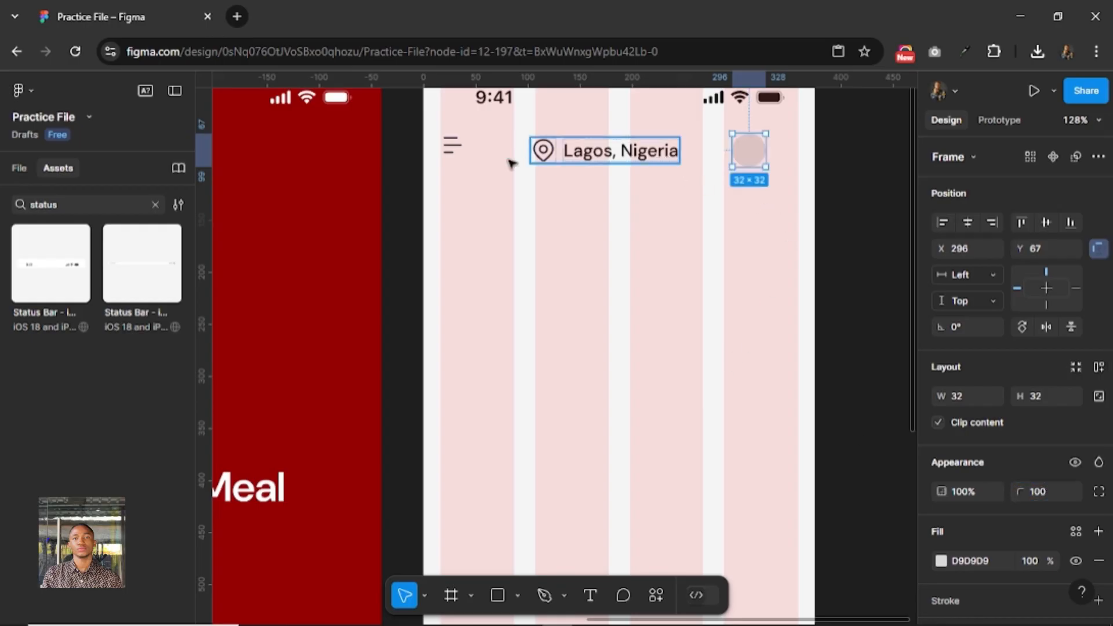
Combine the menu icon, location row and gray circle into one auto layout header row and set its width to 343.
left_click(453, 151, "shift")
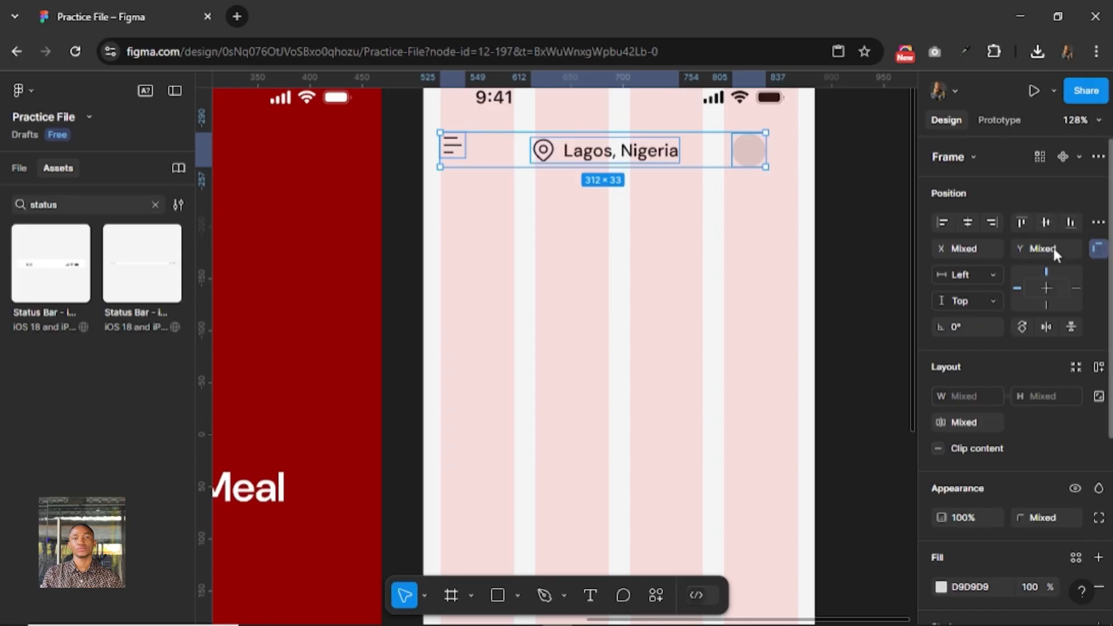
left_click(1098, 367)
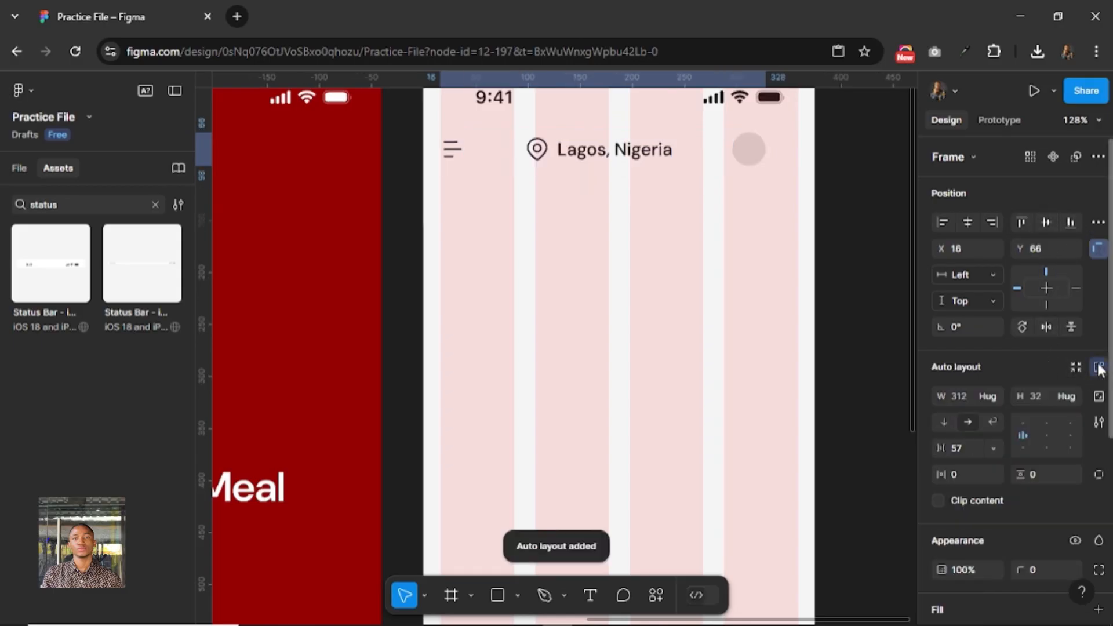
left_click(972, 395)
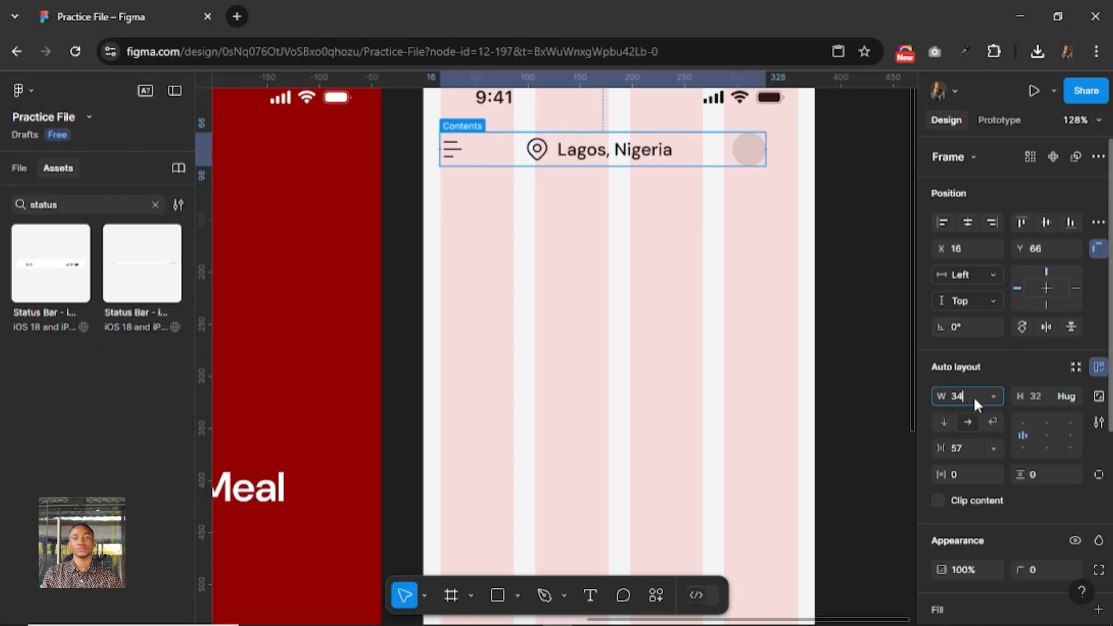
key("Return")
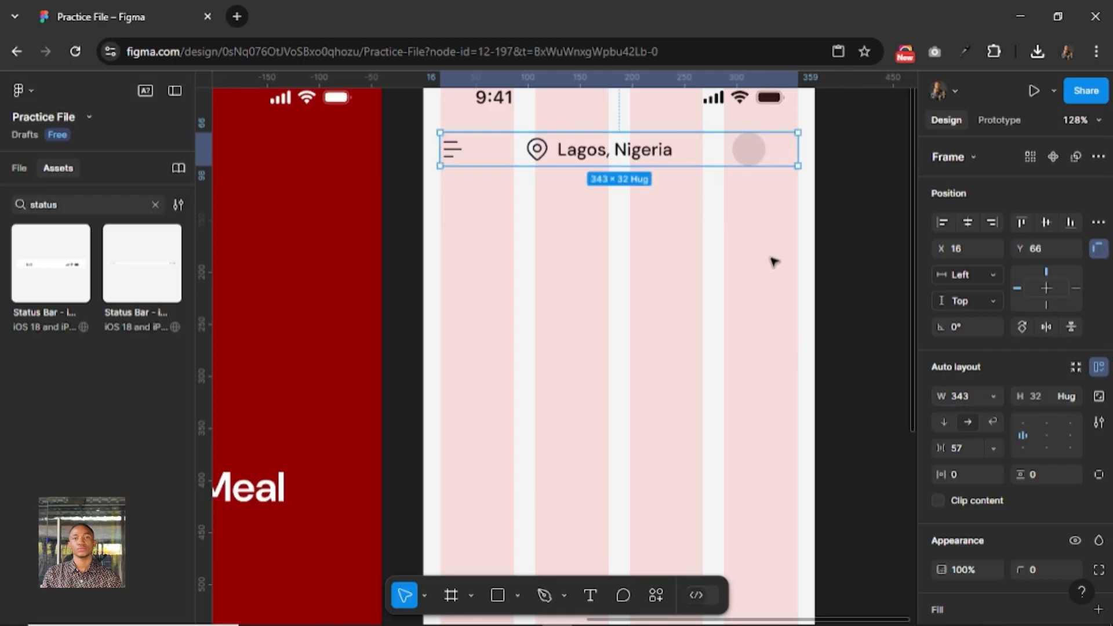
Make the location row fill the header's free width and center its pin and text within it.
double_click(662, 153)
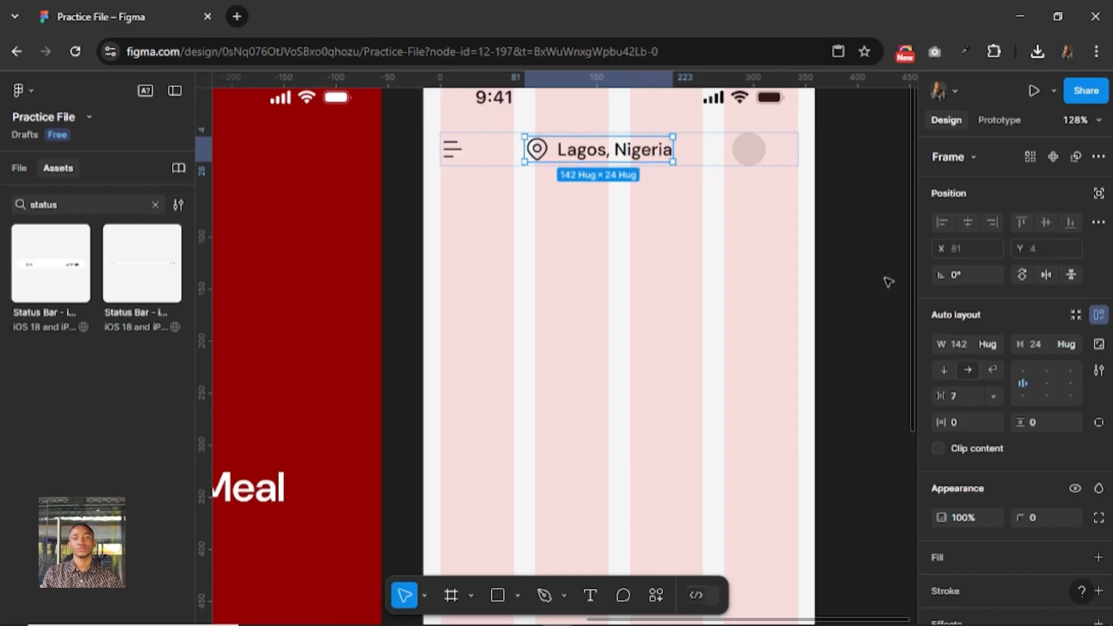
left_click(996, 343)
left_click(995, 359)
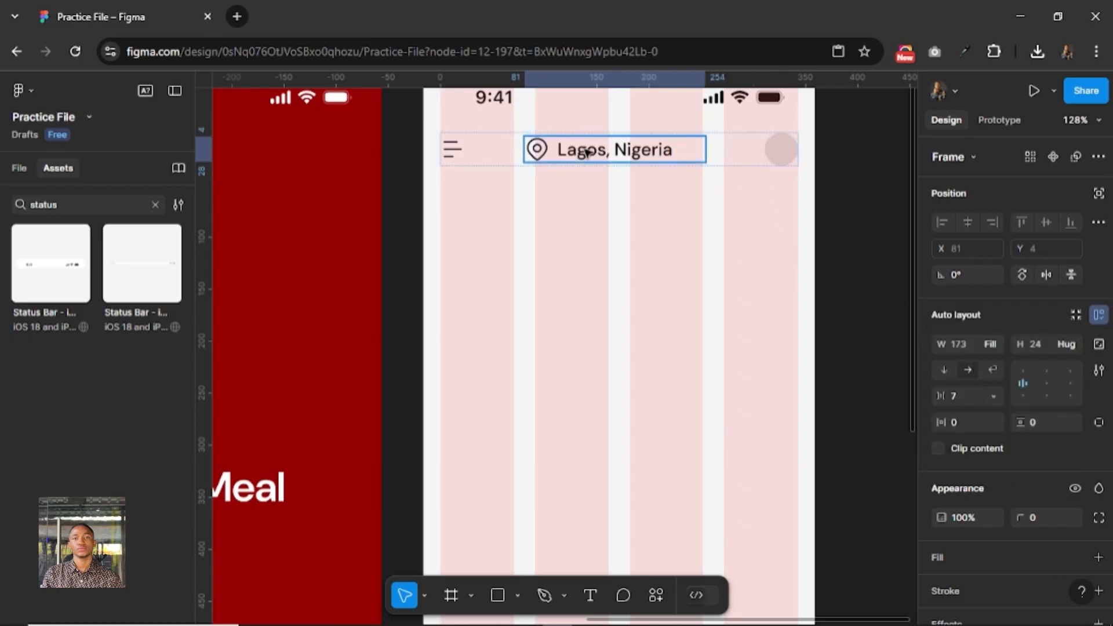
left_click(1045, 382)
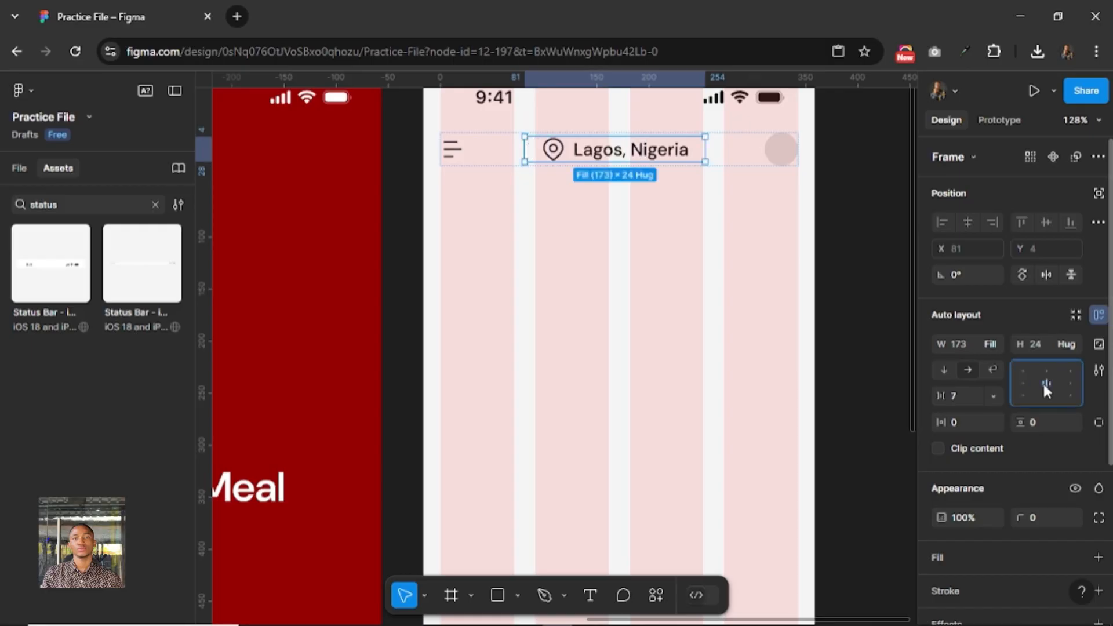
left_click(484, 151)
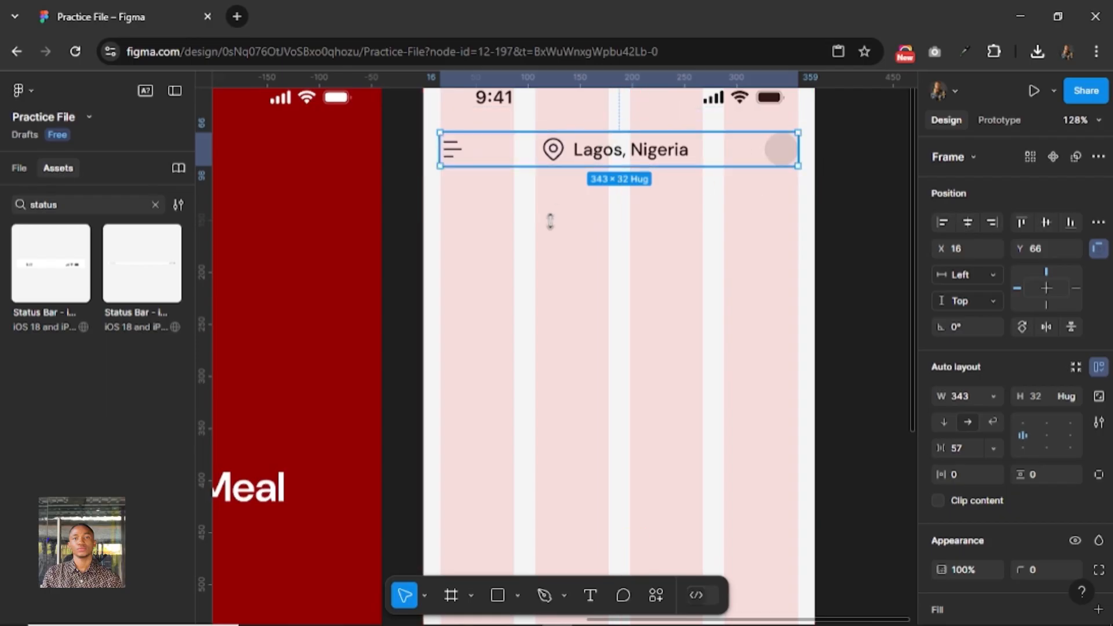
left_click(637, 289)
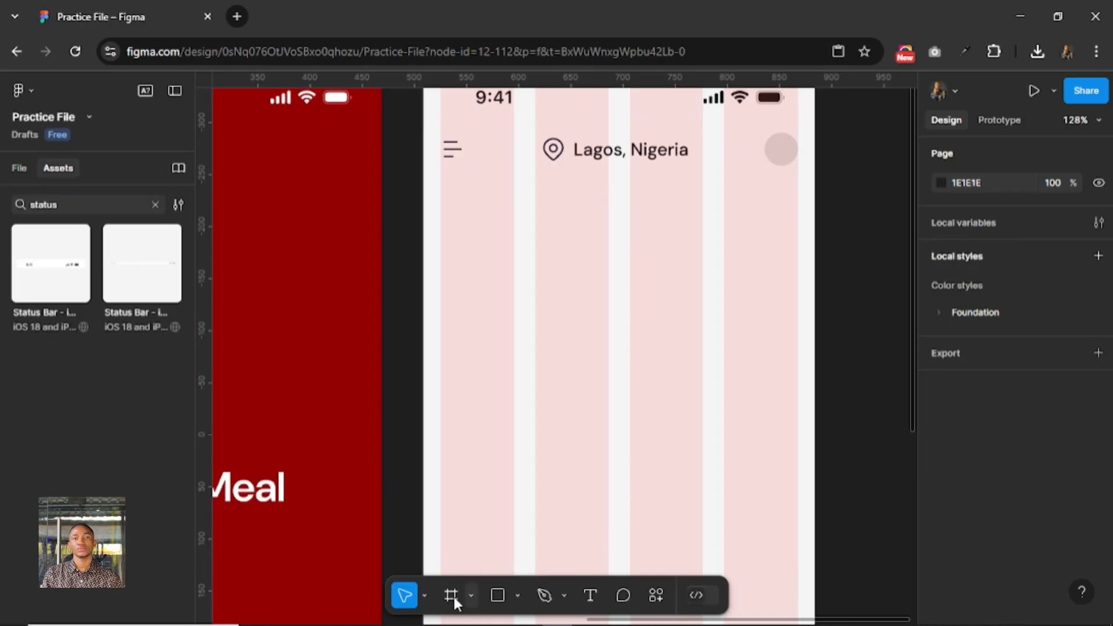
Draw a frame 343 wide below the header at X 16, Y 120, and set its height to 100.
key("f")
left_click_drag(440, 189, 798, 293)
left_click_drag(798, 294, 798, 294)
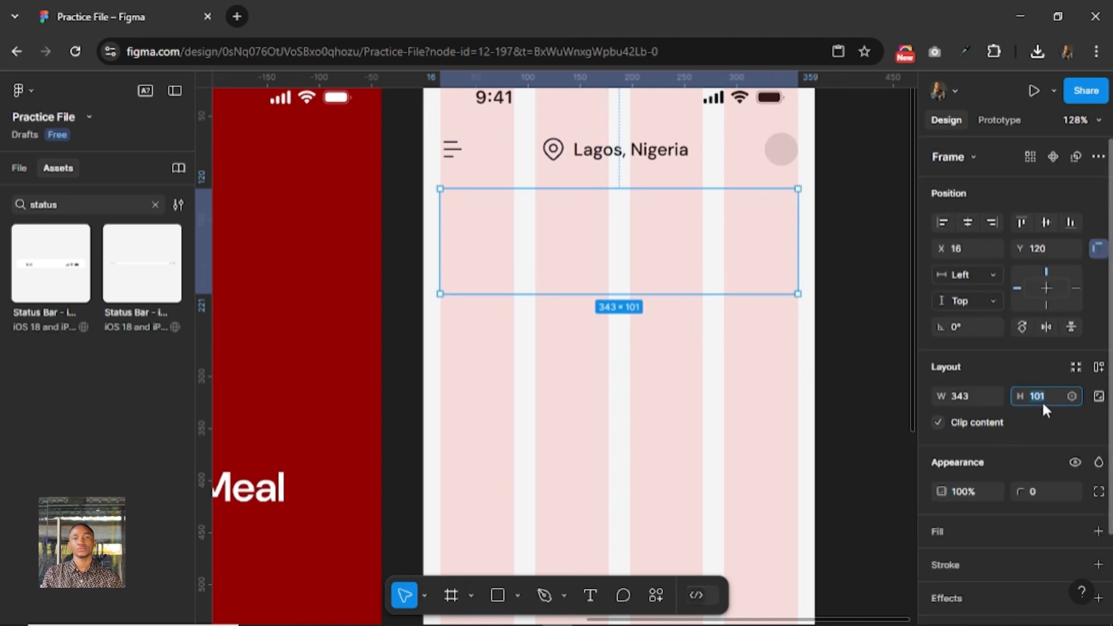
left_click(1043, 402)
type("100")
key("Return")
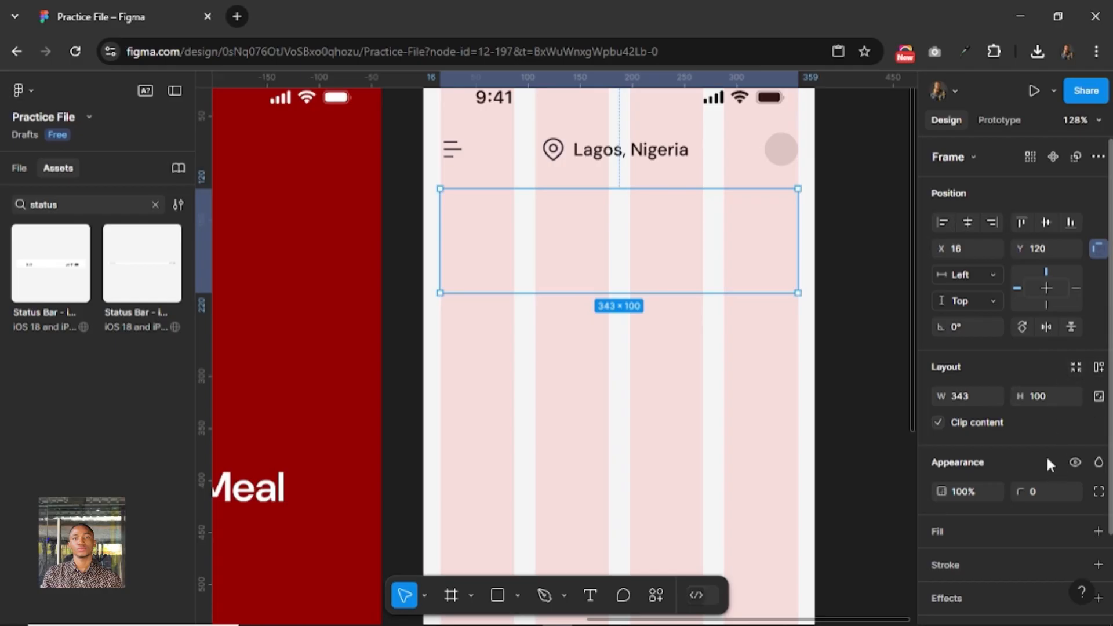
Fill the frame below the header with the Foundation/Red/red-500 color style.
scroll(1047, 460, "down", 3)
left_click(1024, 433)
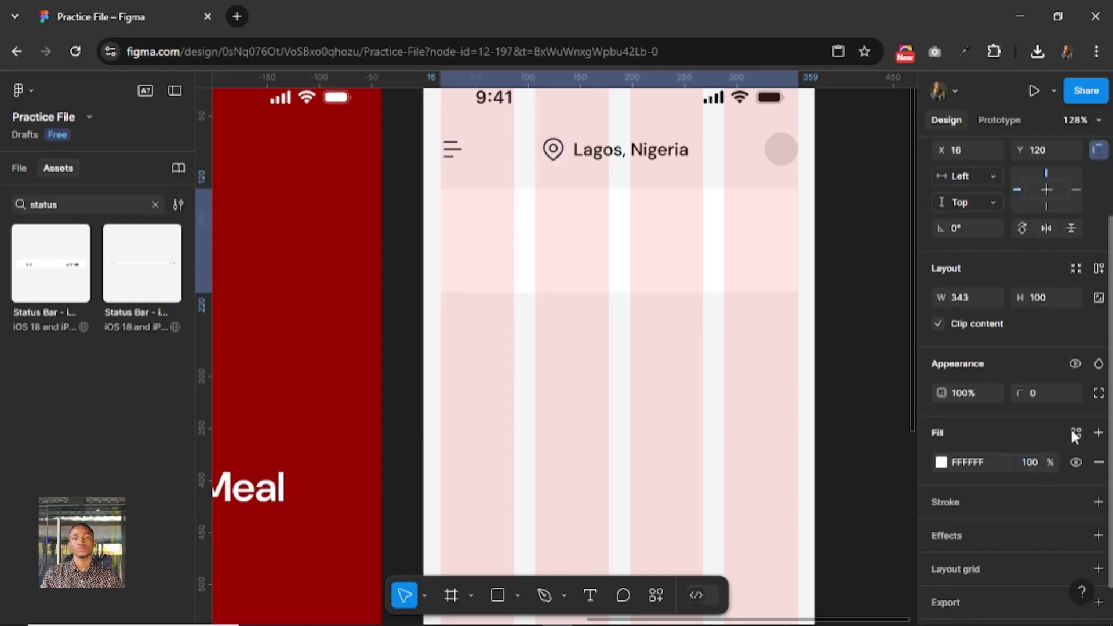
left_click(941, 462)
left_click(816, 533)
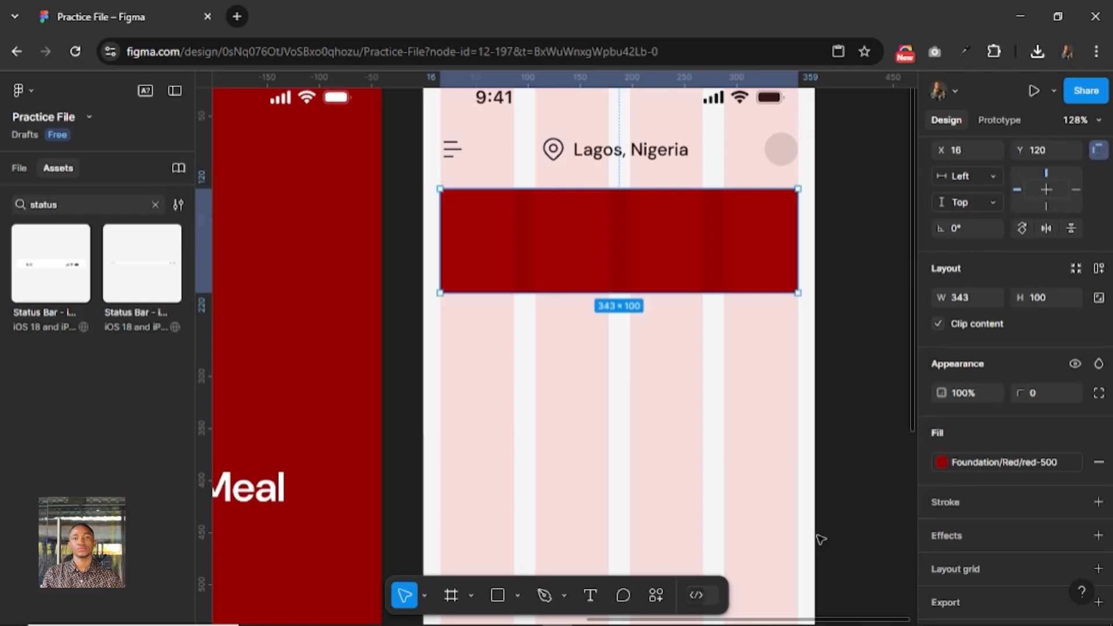
Try a corner radius of 16 on the red frame, then set it to 12.
left_click(1038, 399)
type("16")
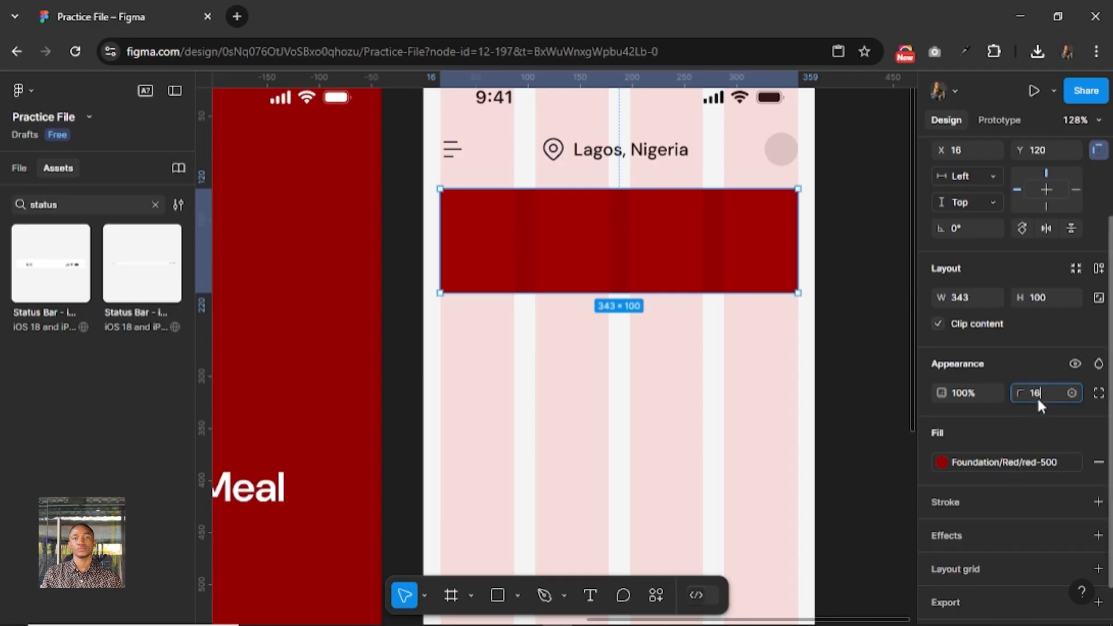
key("Return")
type("12")
key("Return")
Check the red frame's distance to the header and nudge the frame down to Y 122.
key("alt")
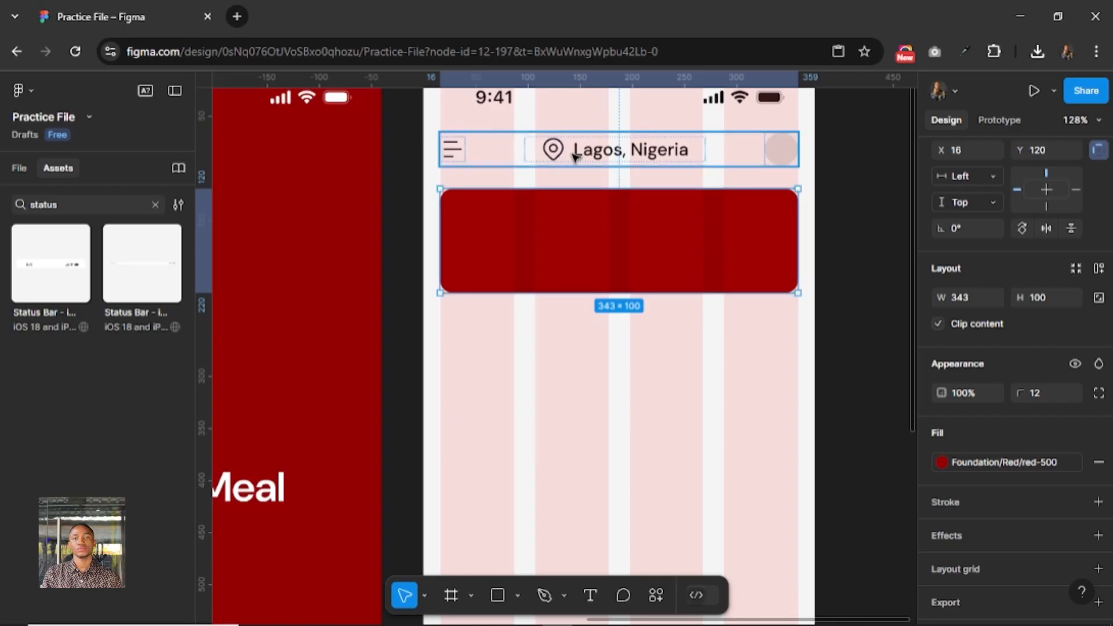
key("Down")
key("Down")
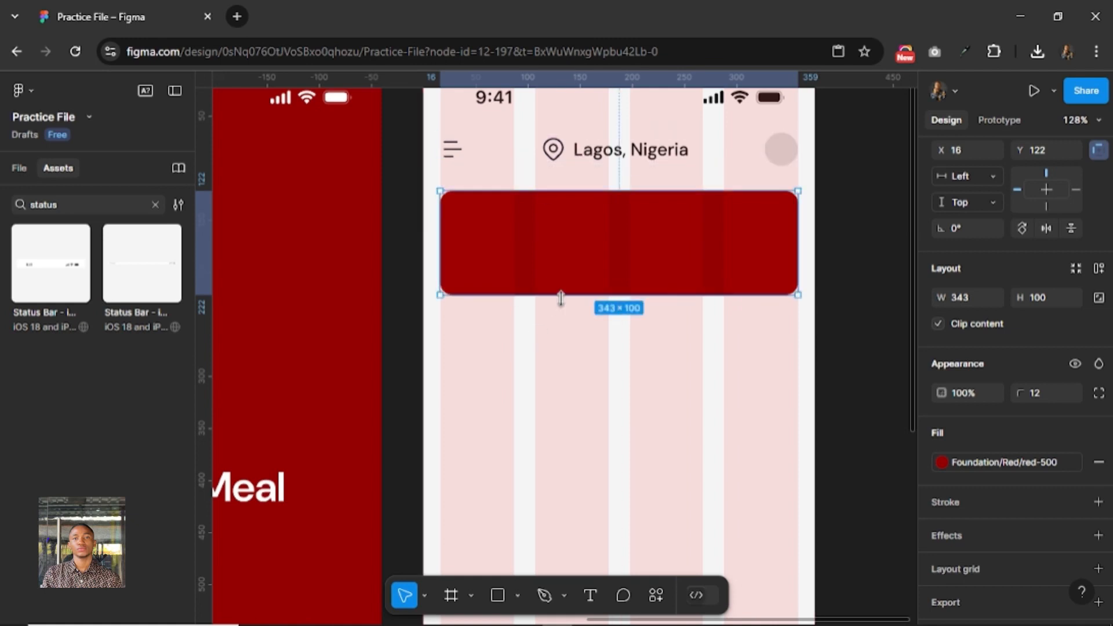
left_click(565, 368)
Move the whole burger image from the empty canvas onto the Home screen at about X 107, Y 172, overlapping the red frame.
scroll(585, 326, "down", 8)
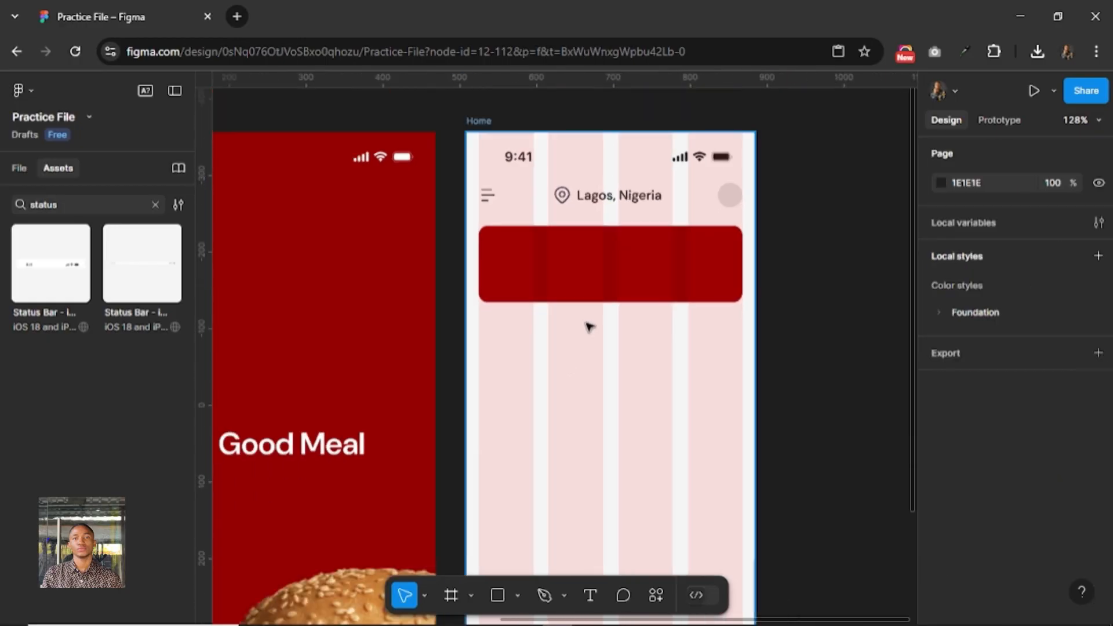
left_click_drag(470, 314, 765, 280)
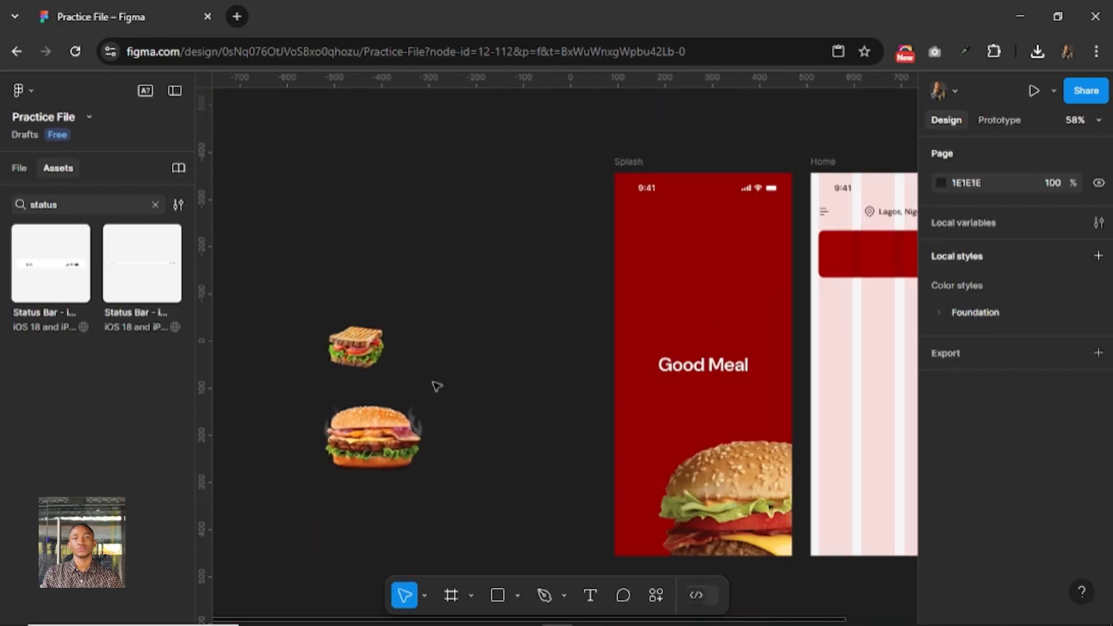
left_click(366, 438)
left_click_drag(386, 447, 890, 308)
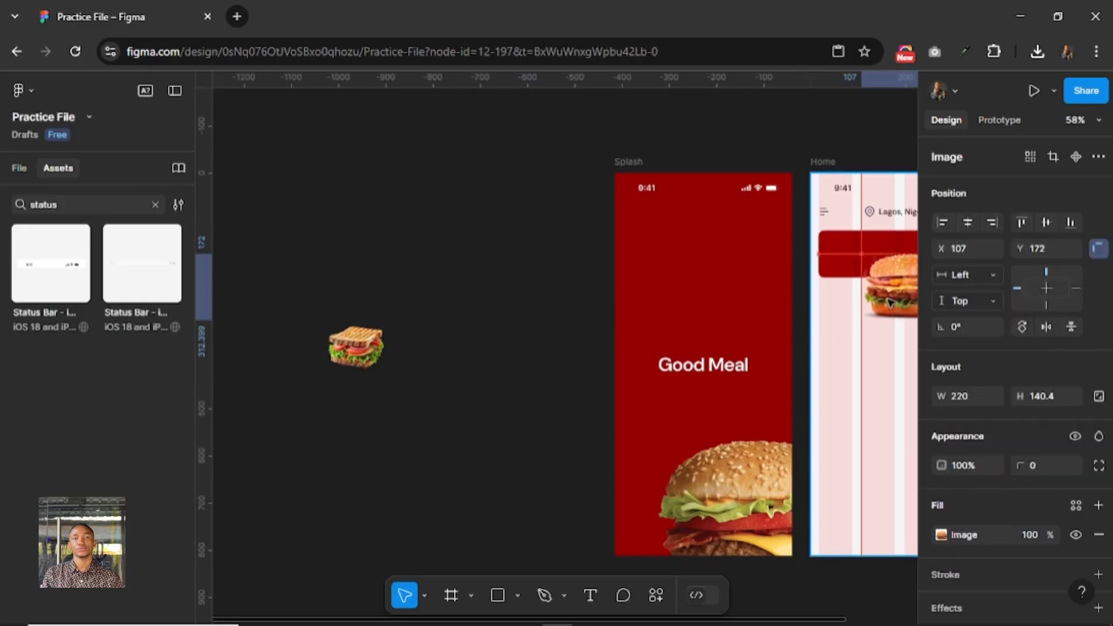
left_click_drag(865, 350, 576, 392)
scroll(586, 361, "up", 5)
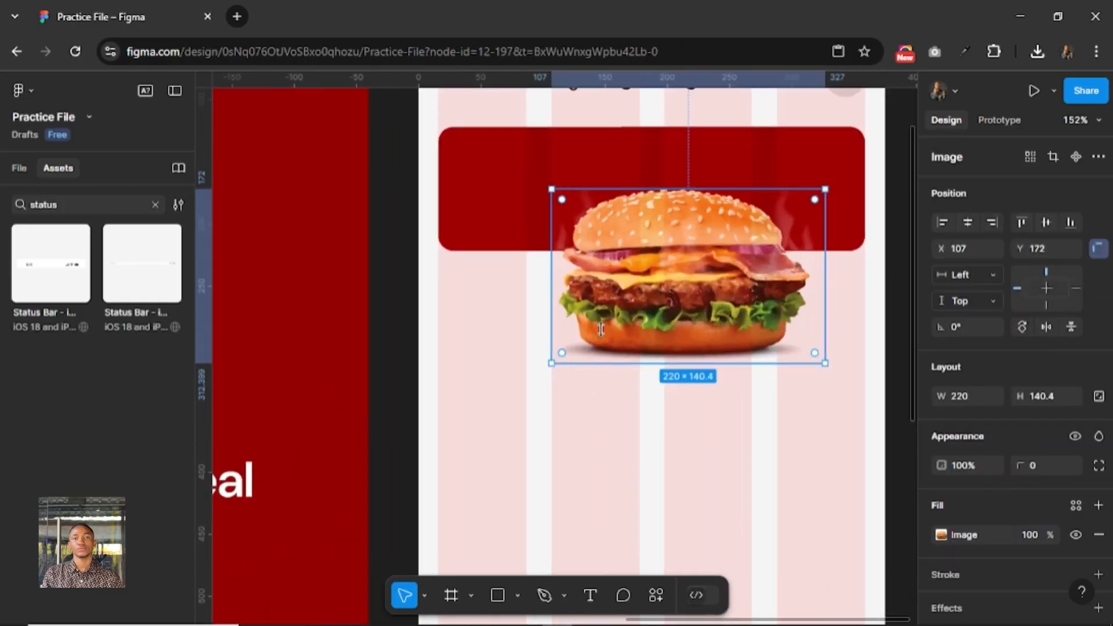
Scale the burger image down to about 158 × 101 and place it at about X 160, Y 204.
key("k")
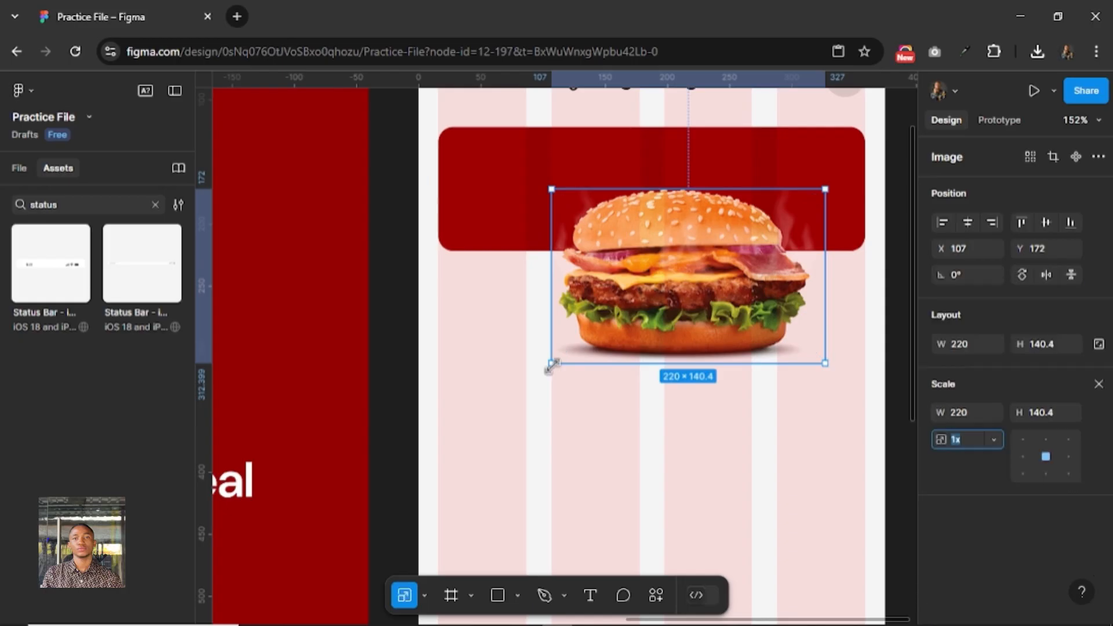
left_click_drag(551, 364, 629, 315)
left_click_drag(709, 261, 712, 287)
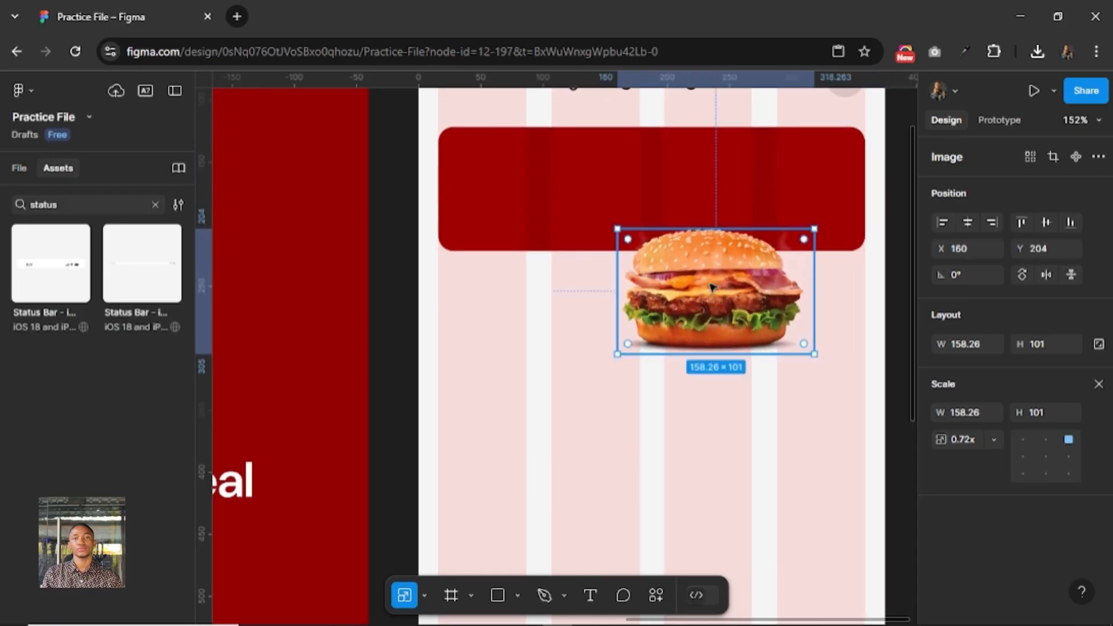
Cut the burger image from the Home screen and rename the red frame Banner.
key("ctrl+x")
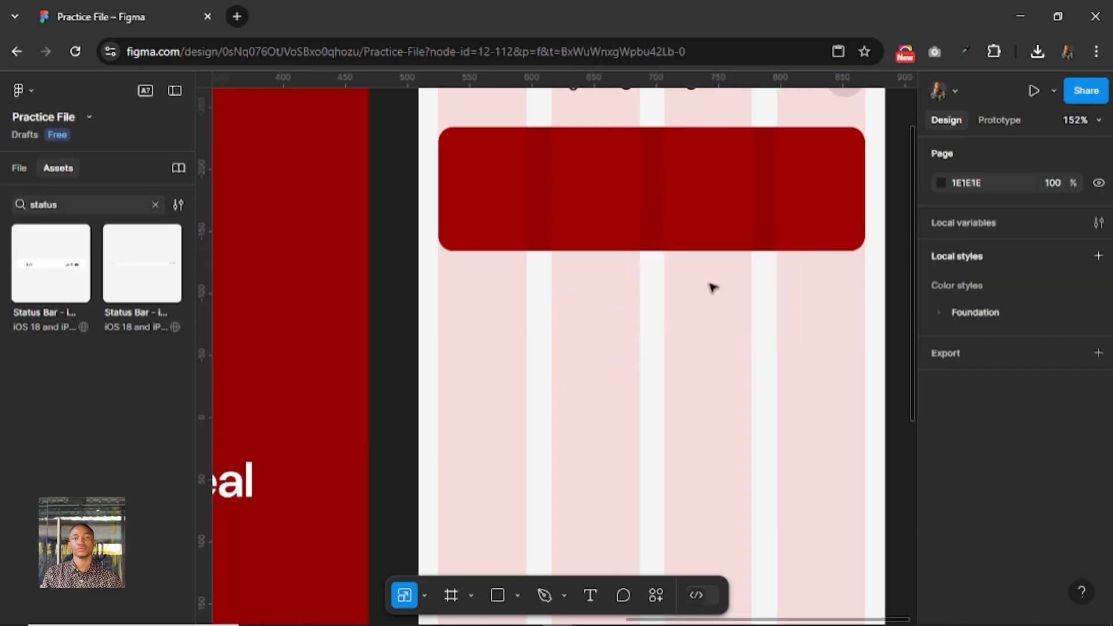
left_click(704, 273)
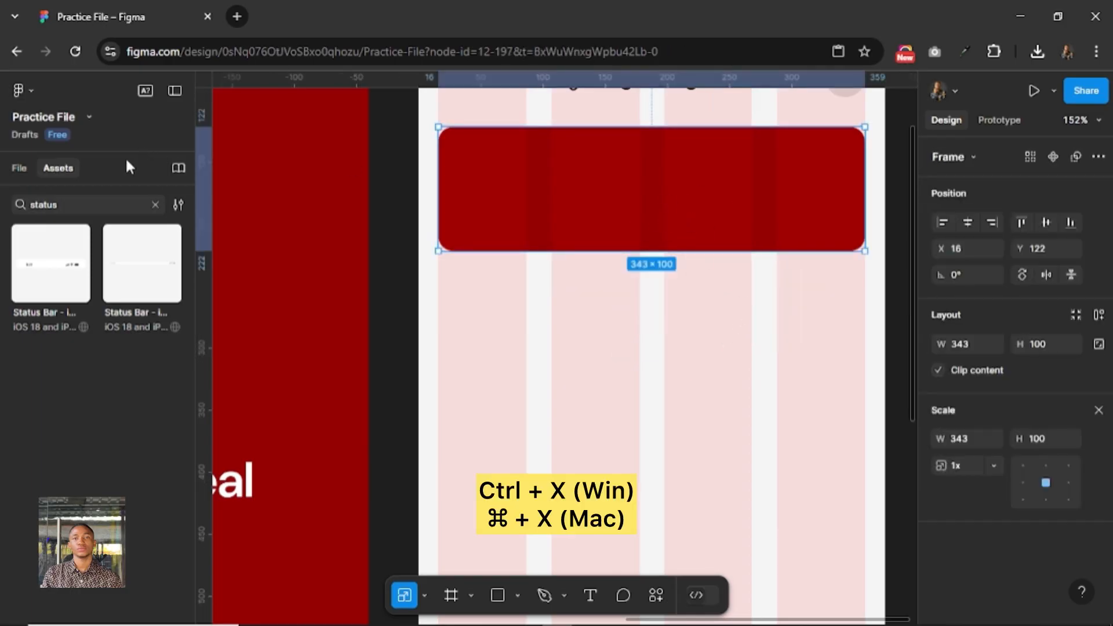
left_click(20, 168)
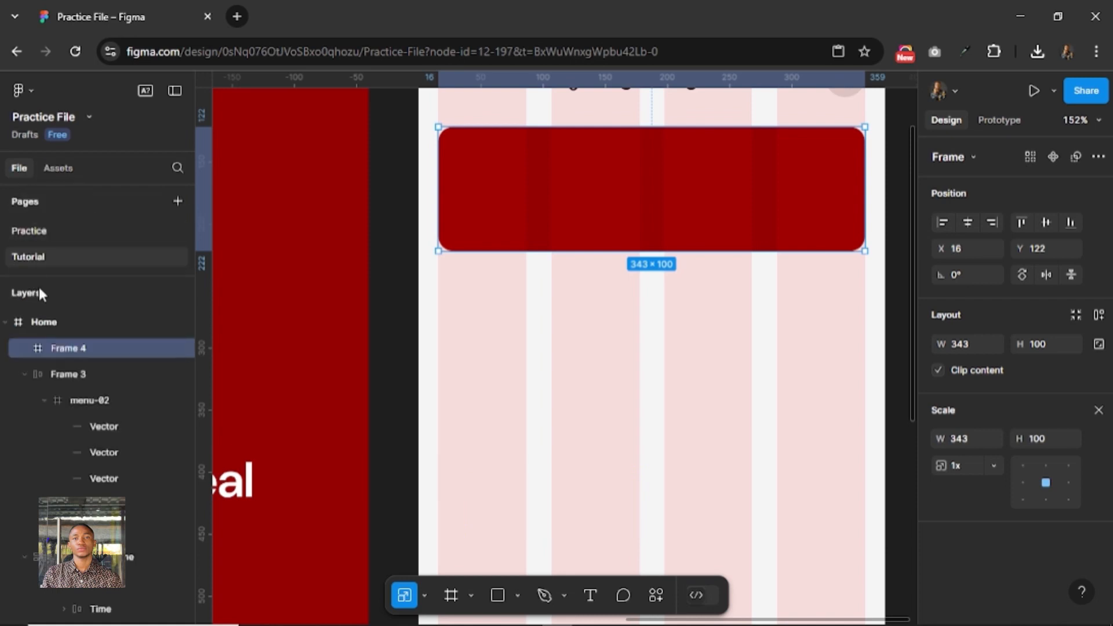
double_click(72, 348)
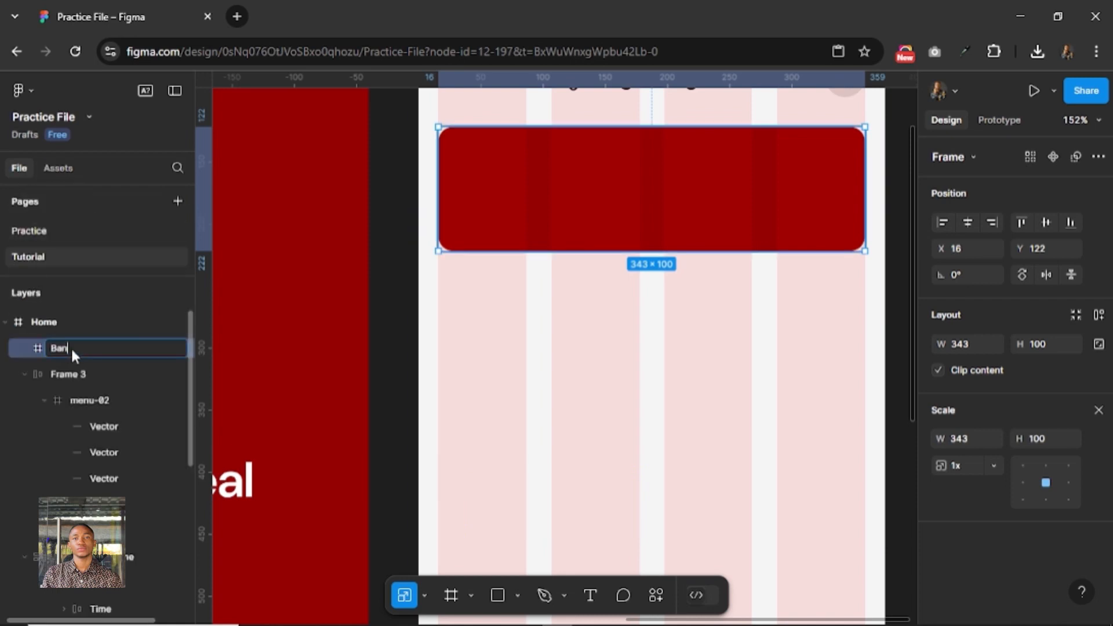
key("Return")
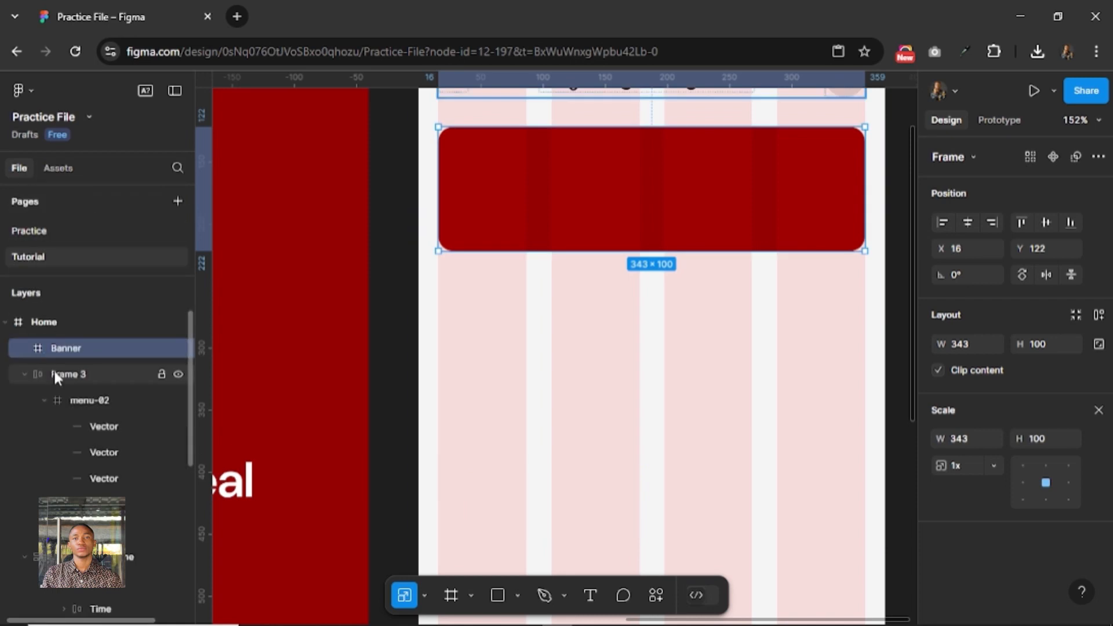
Collapse the Frame 3 and Status Bar - iPhone layers of the Home screen.
left_click(27, 374)
left_click(24, 373)
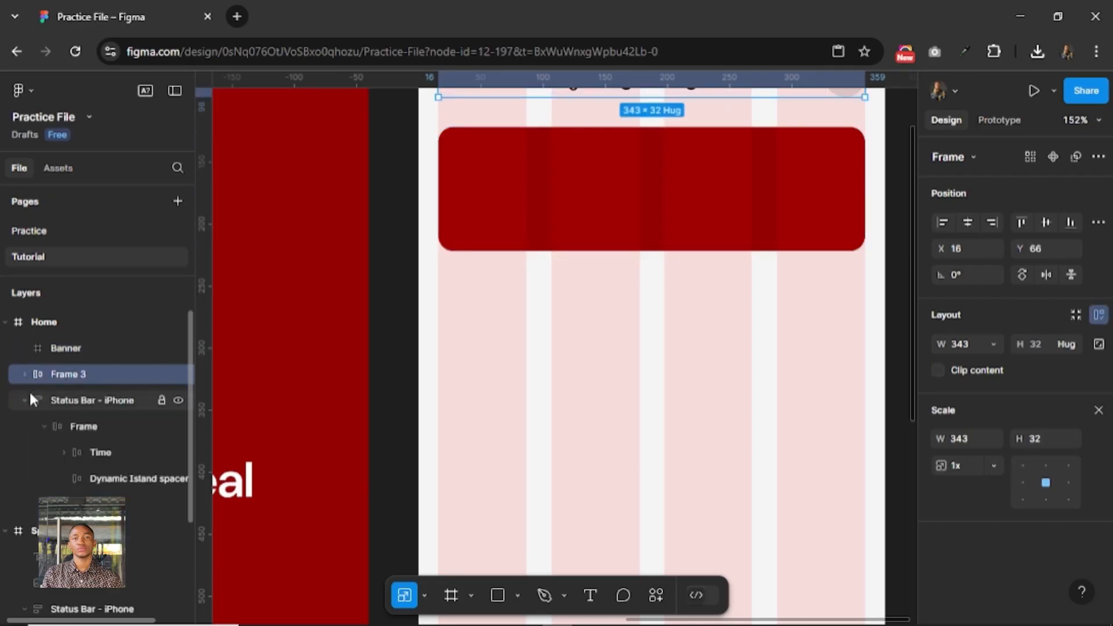
left_click(25, 399)
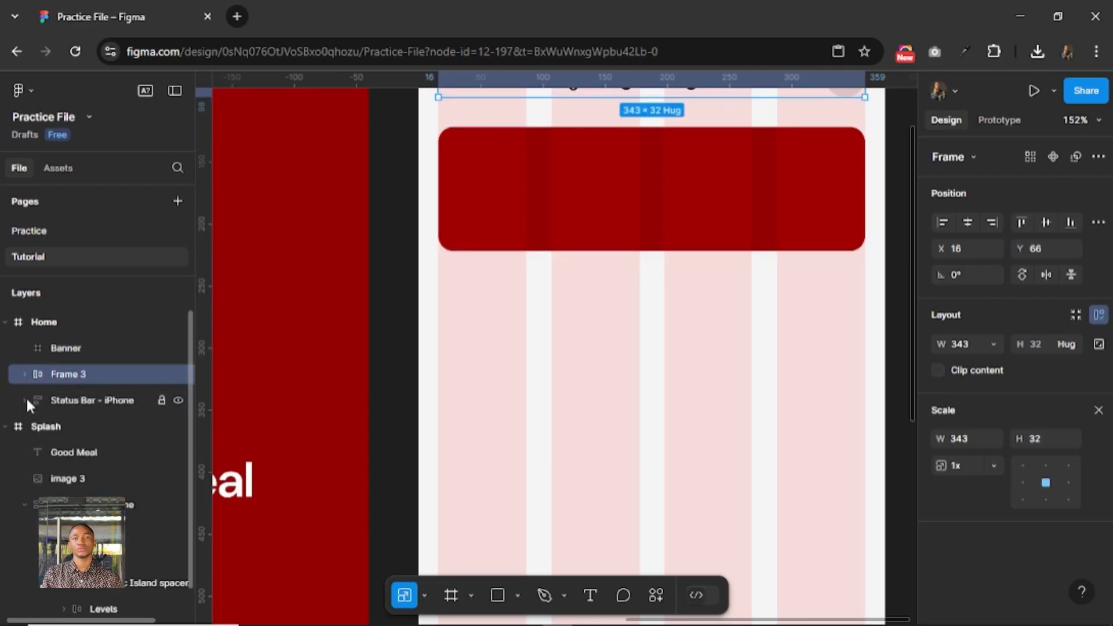
Move the Home screen's Status Bar - iPhone layer to the top of the Home layers, above Banner.
left_click(65, 400)
scroll(516, 397, "up", 4)
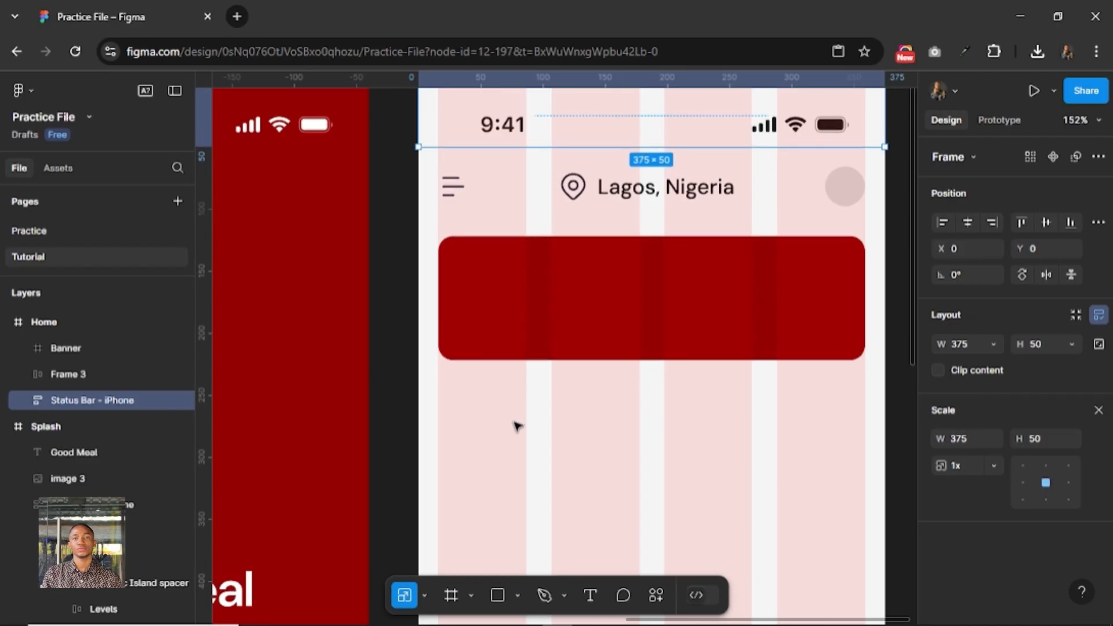
scroll(532, 433, "up", 2)
scroll(532, 432, "right", 2)
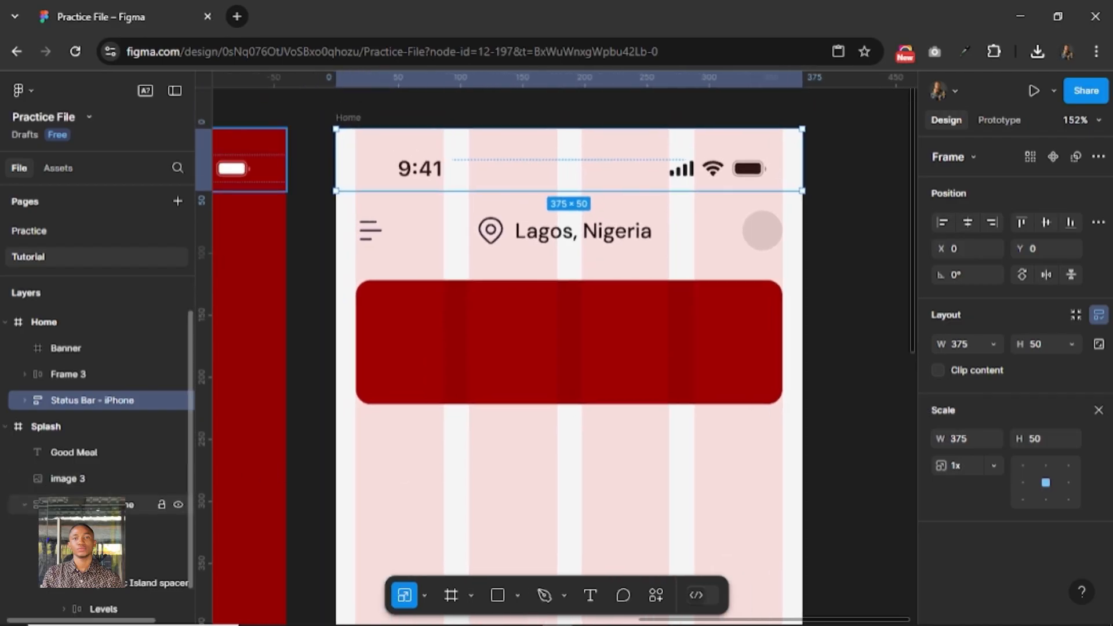
left_click(95, 504)
left_click(75, 401)
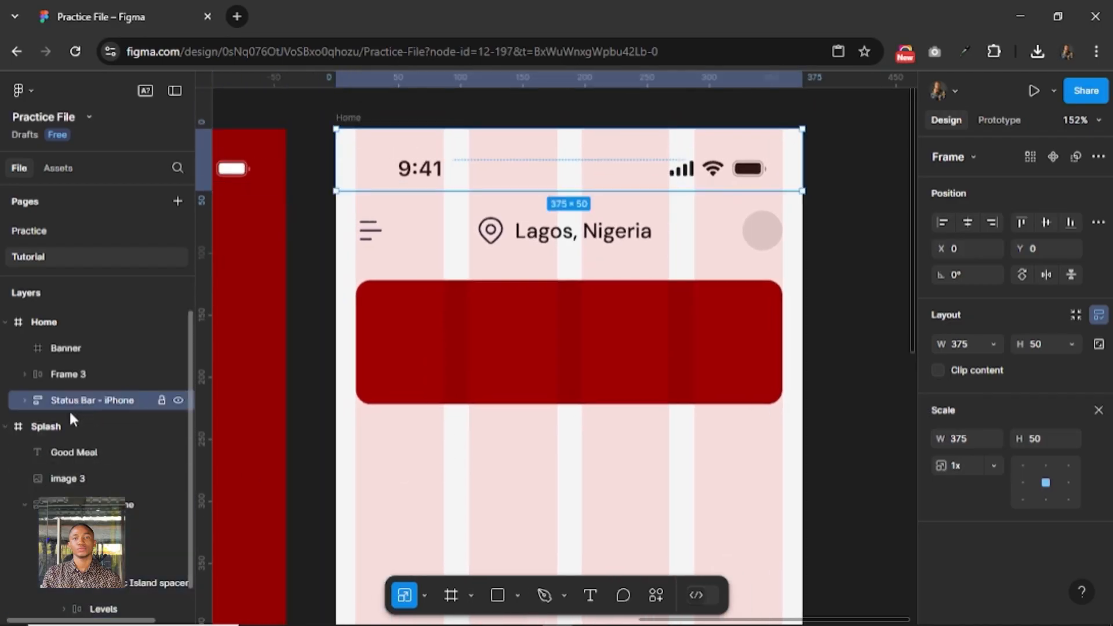
left_click_drag(75, 394, 78, 359)
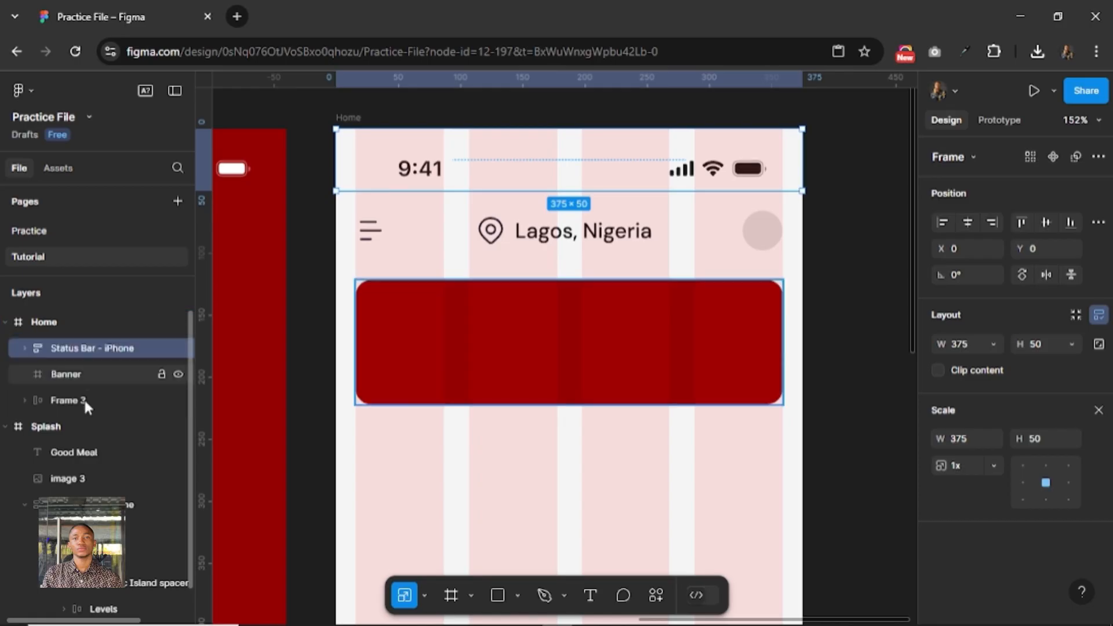
Move the Frame 3 layer between Status Bar - iPhone and Banner, and select the Banner layer.
left_click(78, 400)
left_click_drag(78, 405, 78, 359)
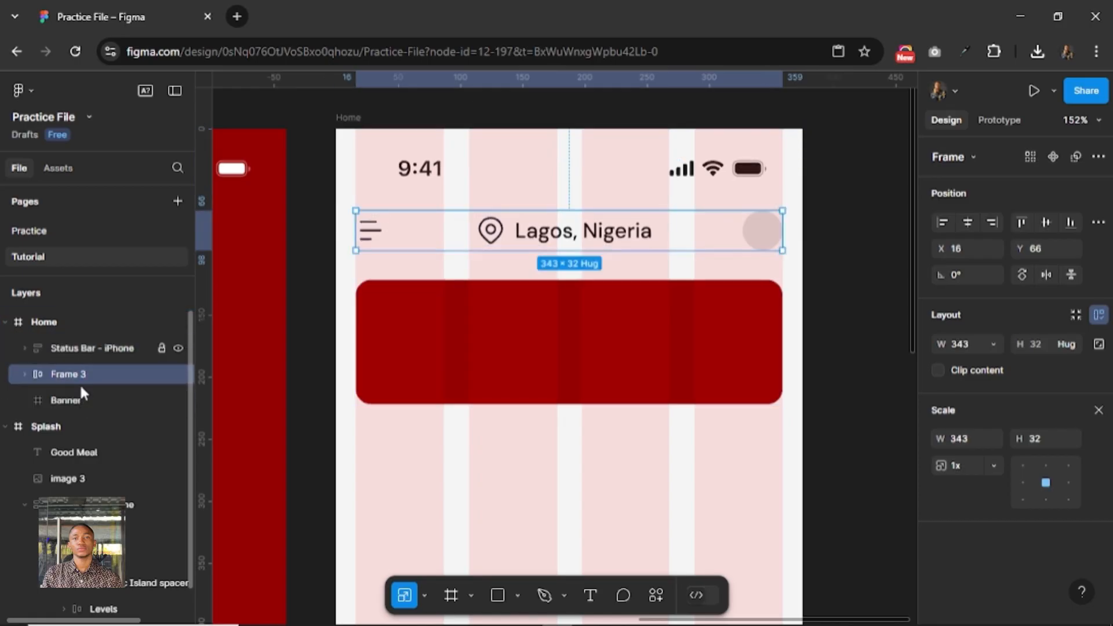
left_click(70, 395)
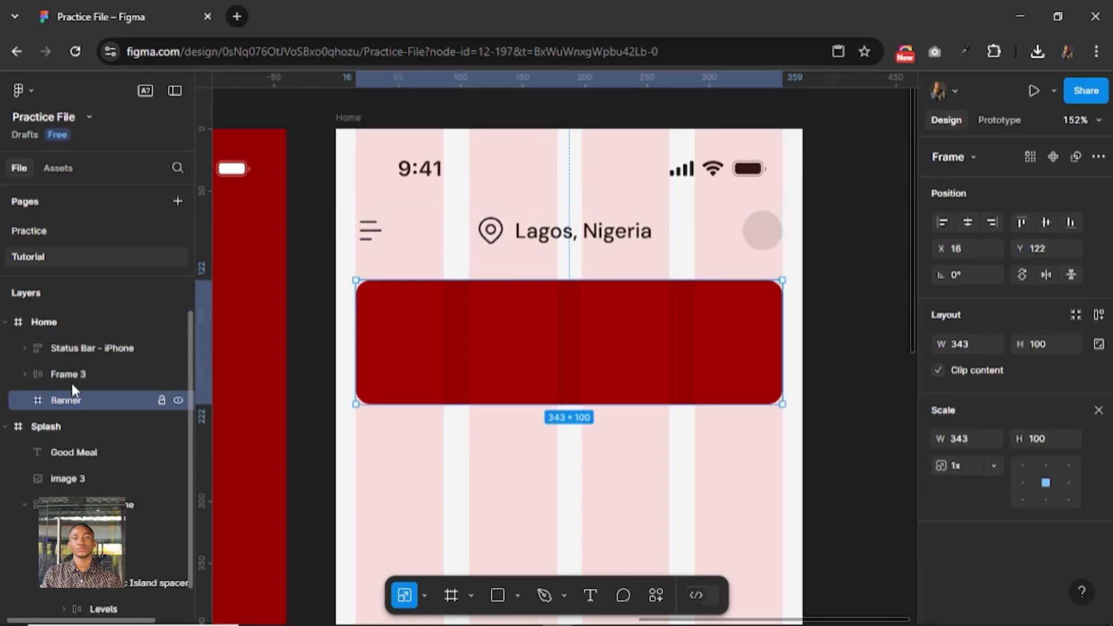
Paste the cut burger image into the Home screen's Banner frame.
left_click(71, 374)
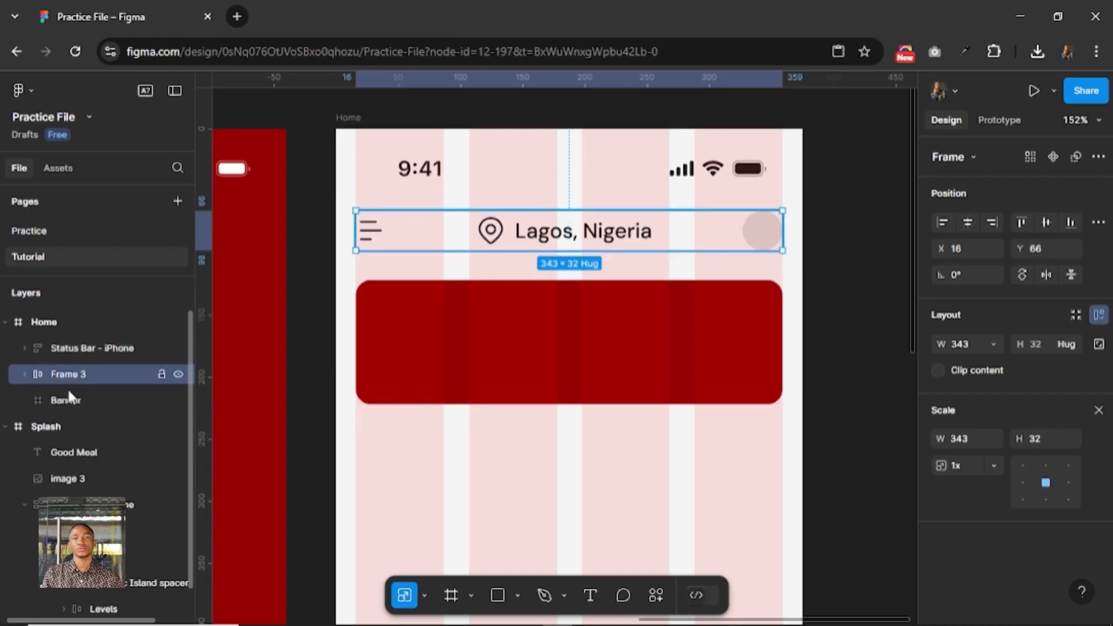
left_click(68, 395)
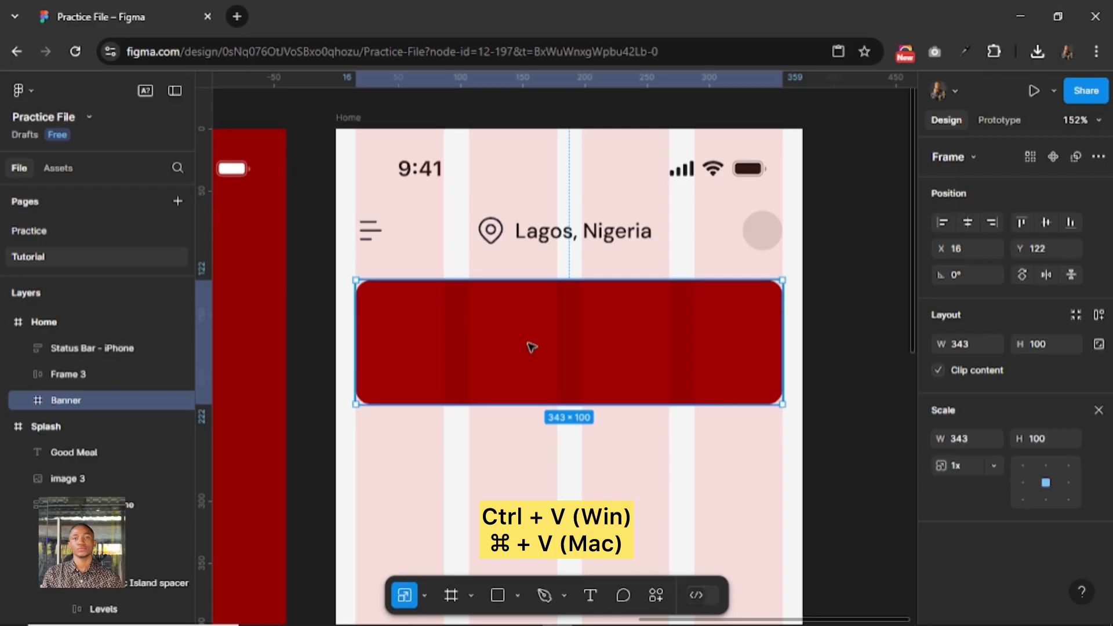
key("ctrl+v")
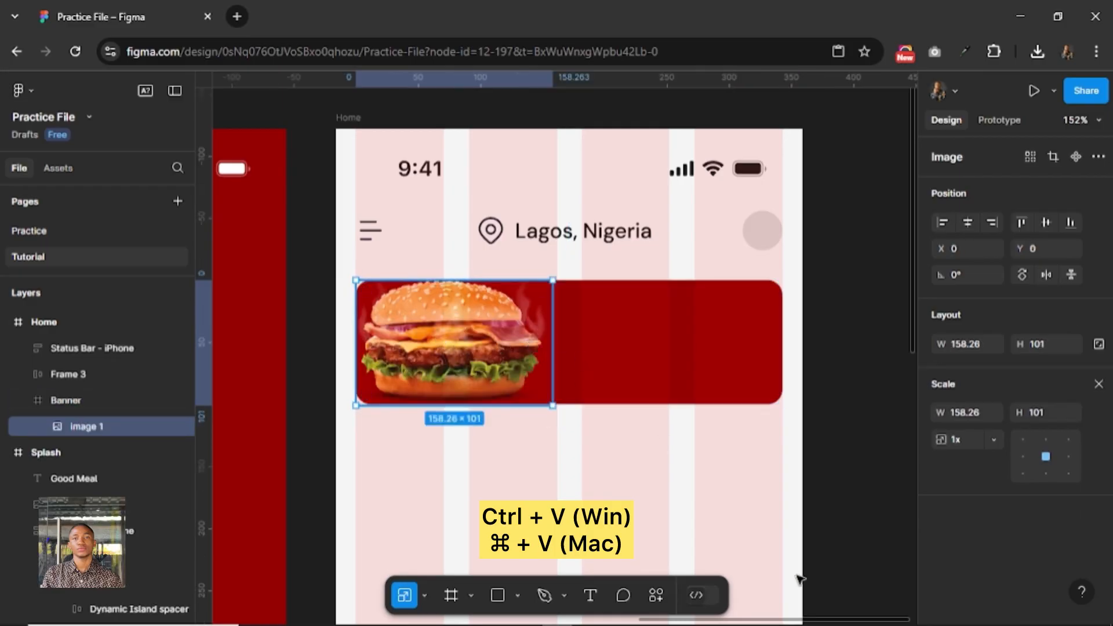
Scale the burger image to about 199 × 127 and place it at the banner's right end, at about X 186, Y 7.
left_click_drag(798, 576, 672, 380)
key("alt")
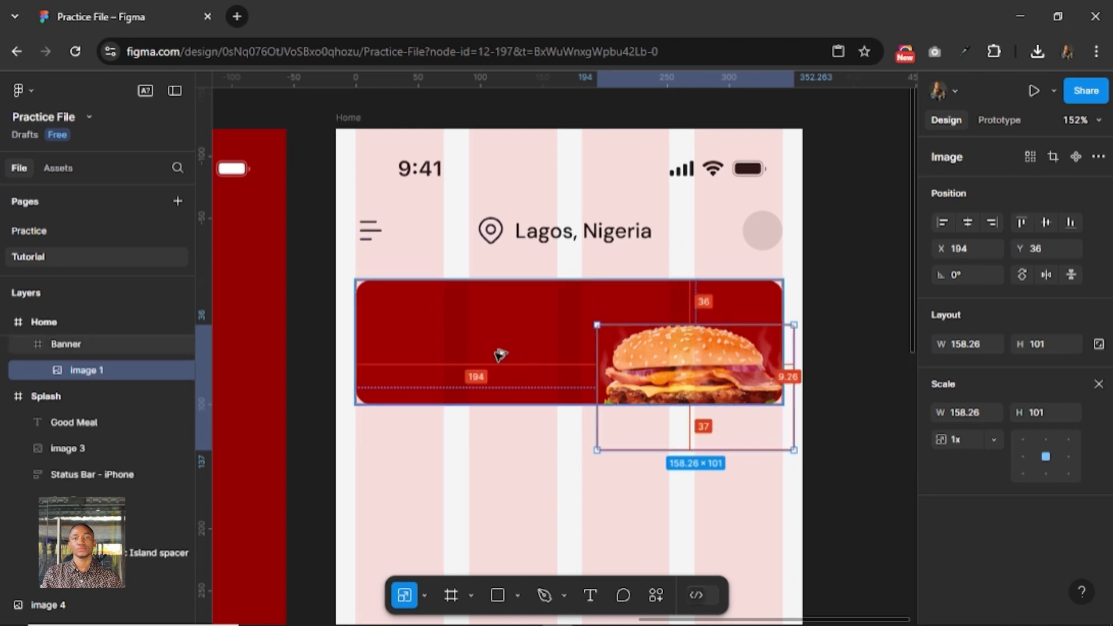
left_click_drag(701, 357, 706, 351)
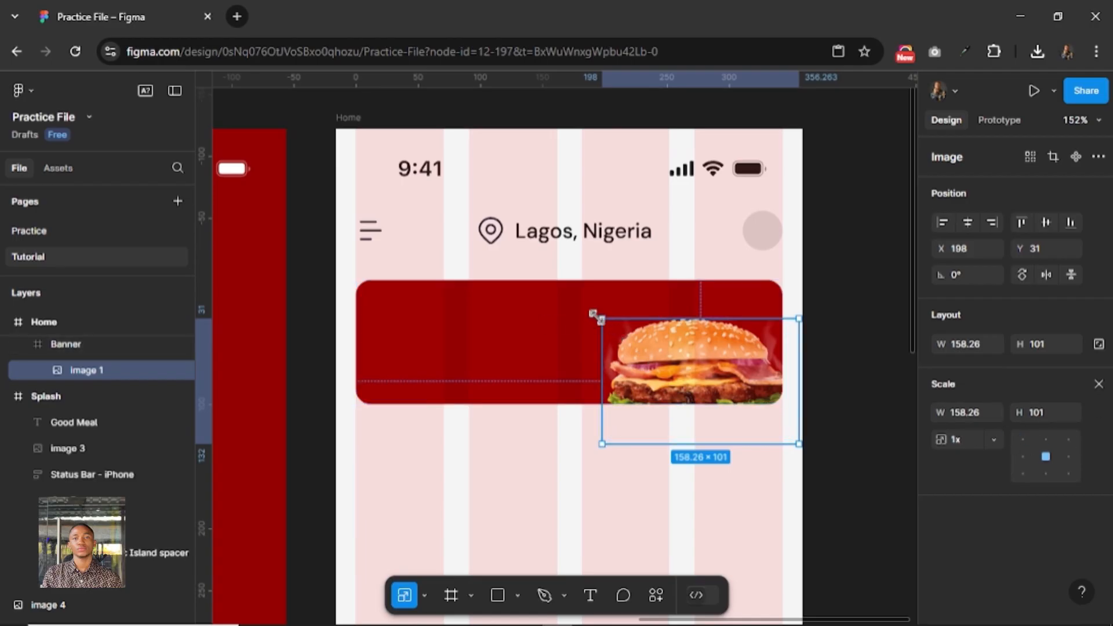
left_click_drag(595, 316, 560, 285)
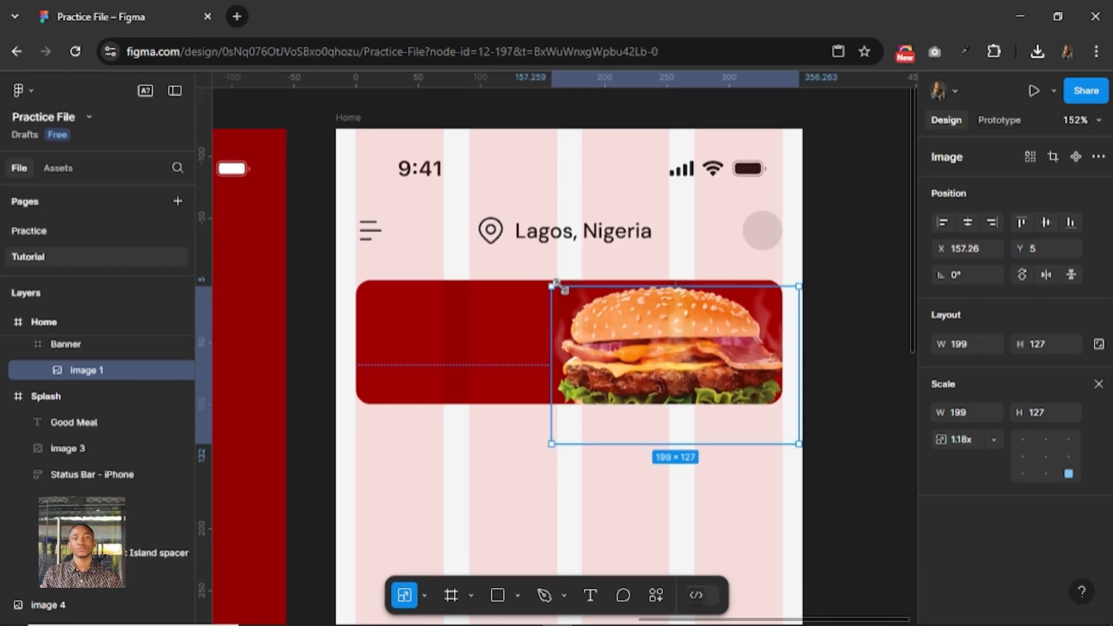
left_click_drag(648, 336, 672, 328)
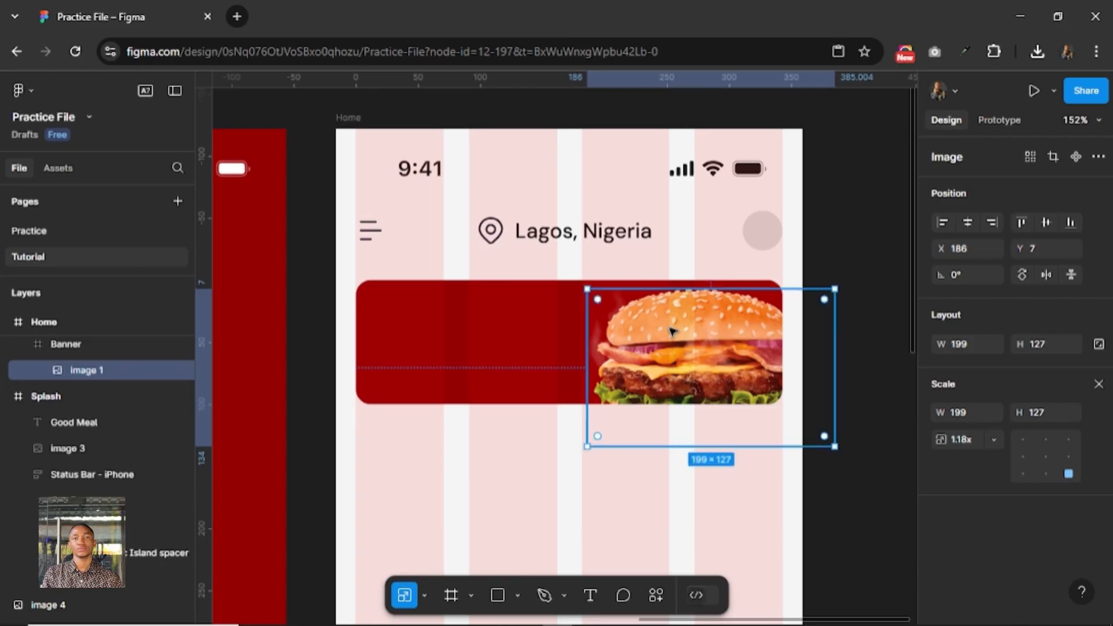
Add the text Good Meal inside the banner and position it at X 16, Y 16.
left_click(463, 365)
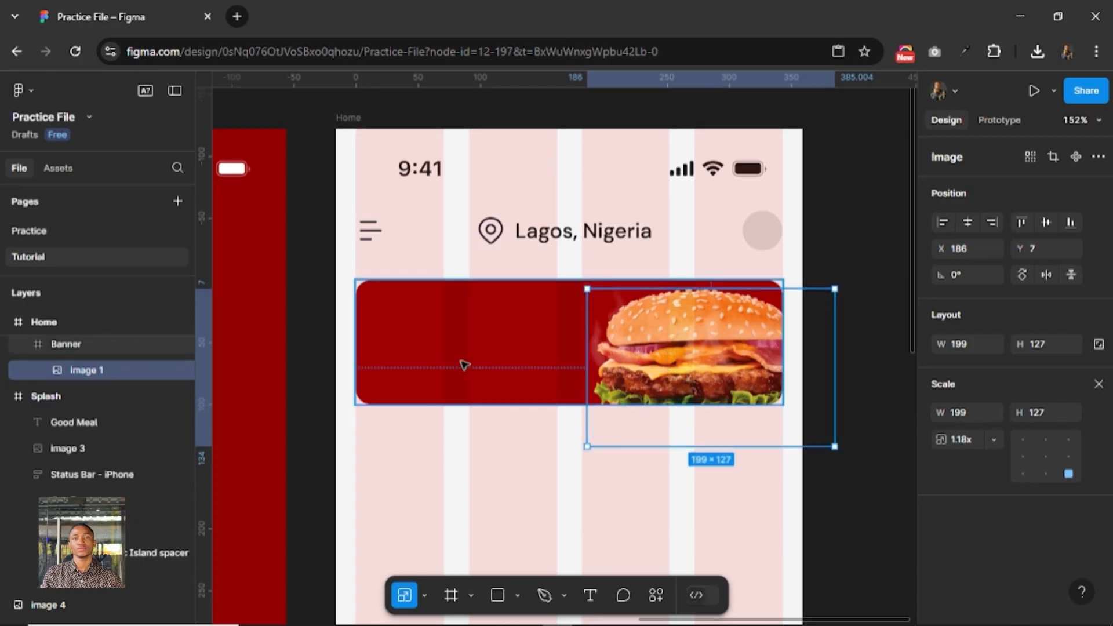
left_click(596, 596)
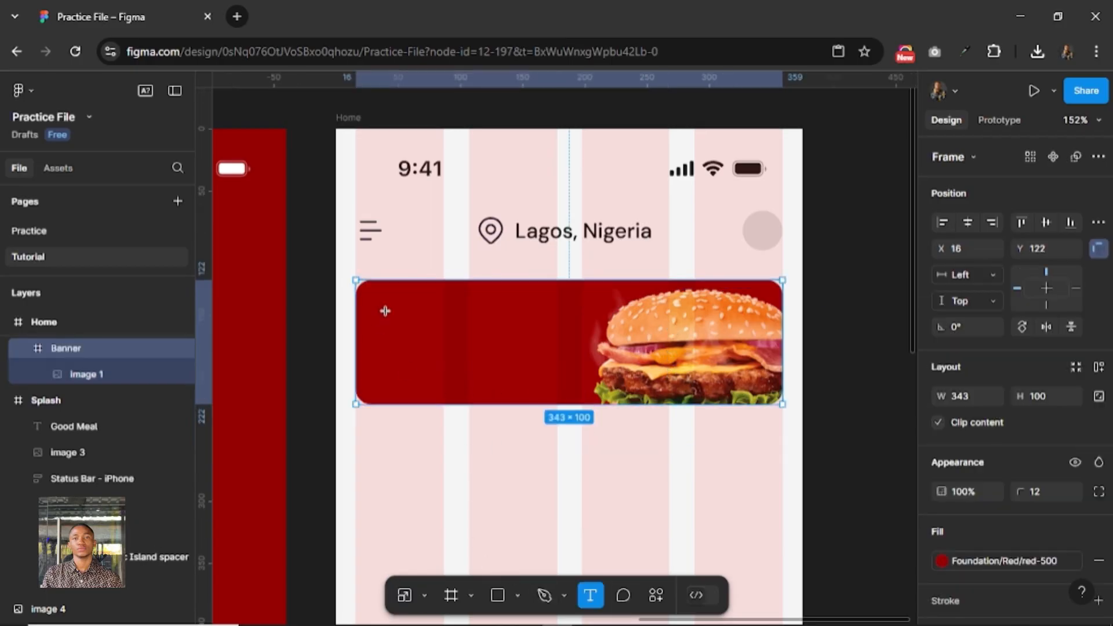
left_click(490, 335)
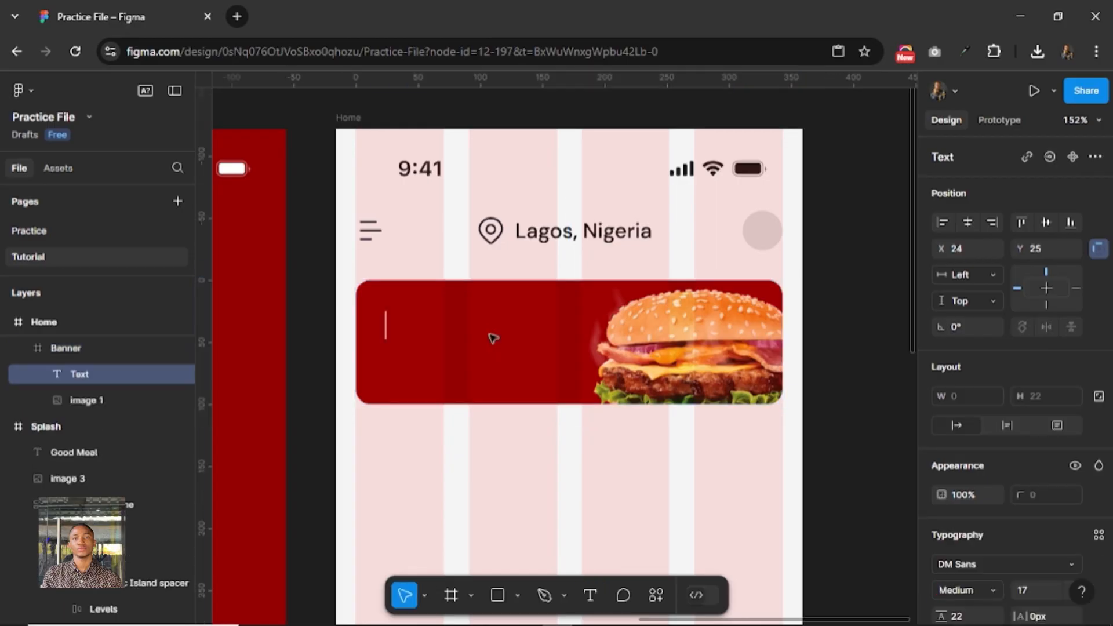
type("Good Meal")
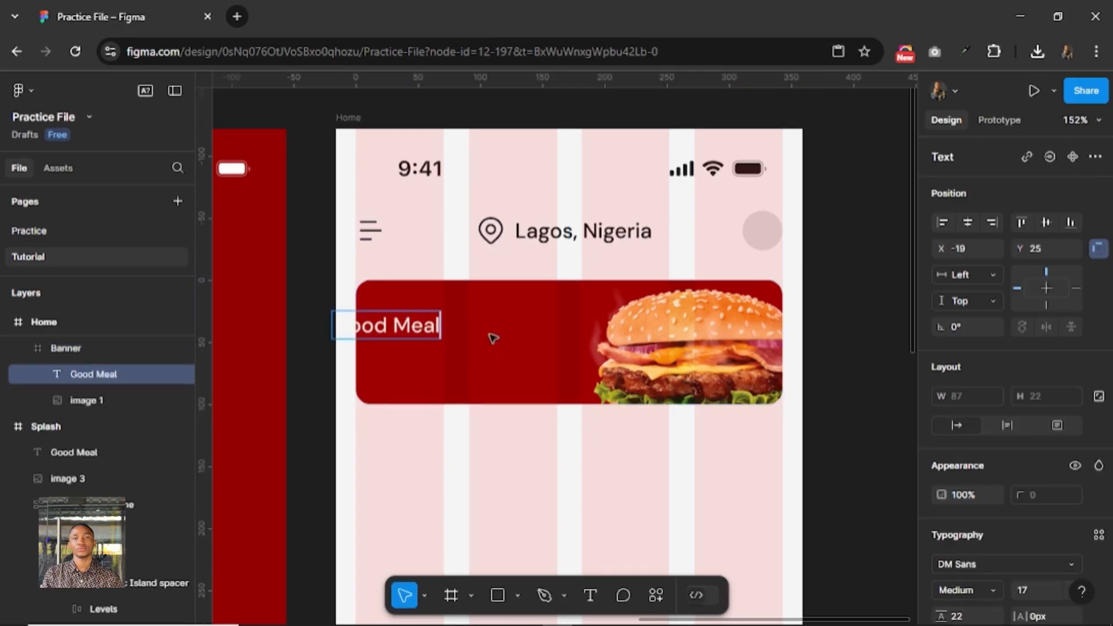
key("Escape")
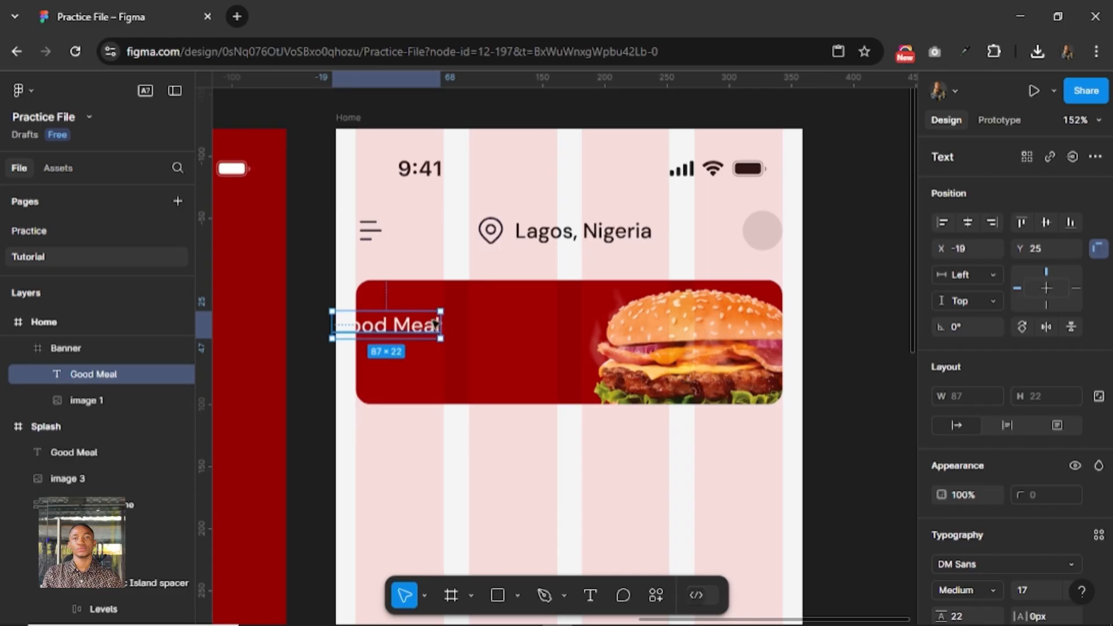
left_click_drag(435, 324, 479, 312)
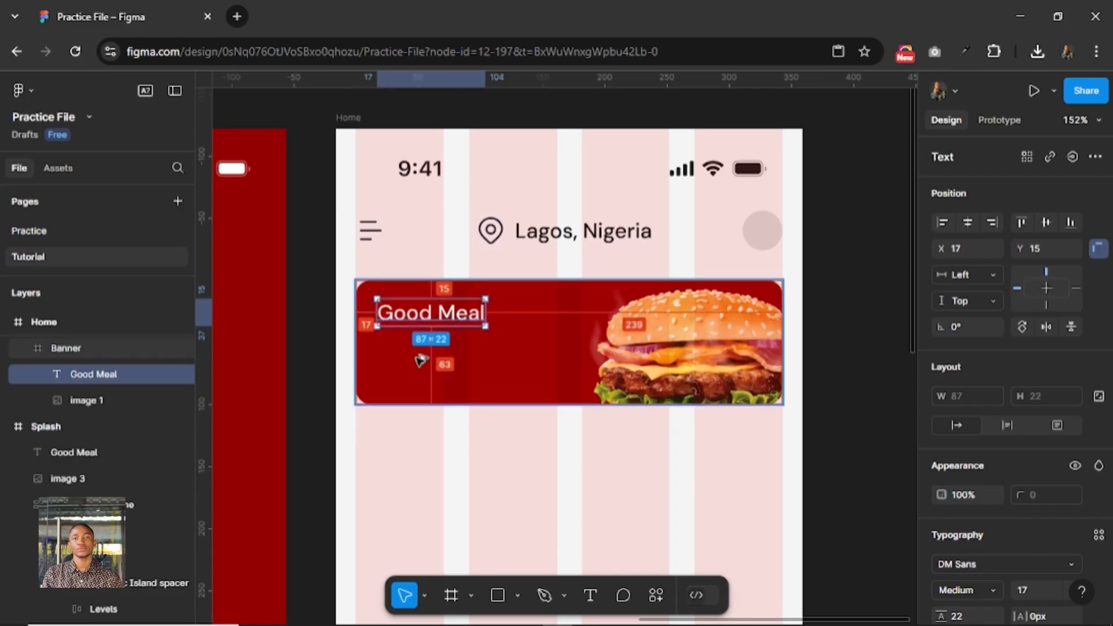
key("Down")
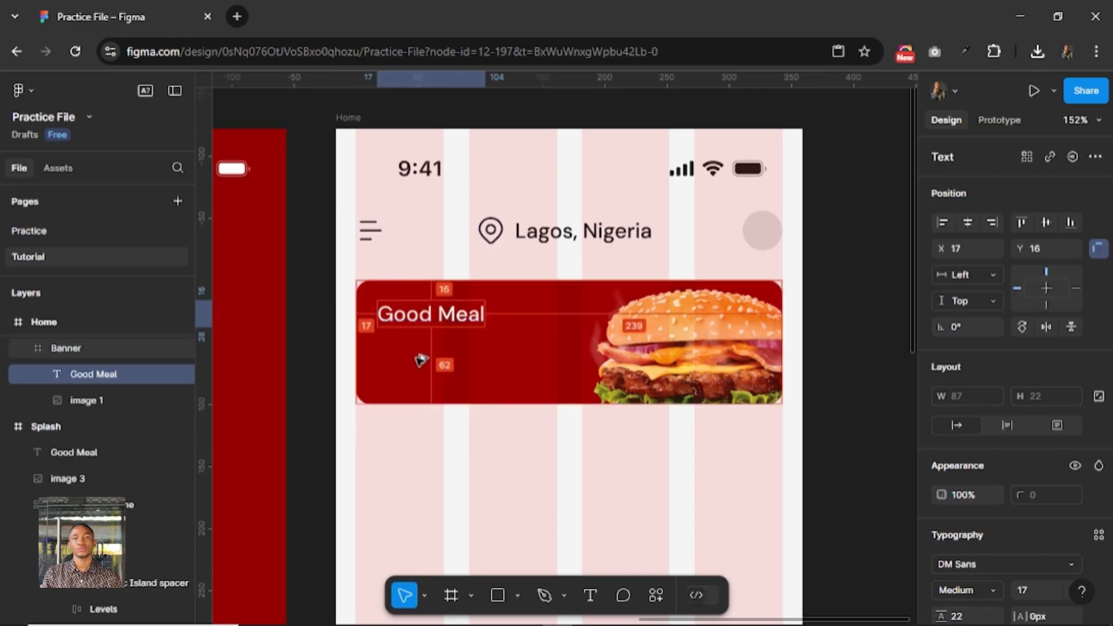
key("Left")
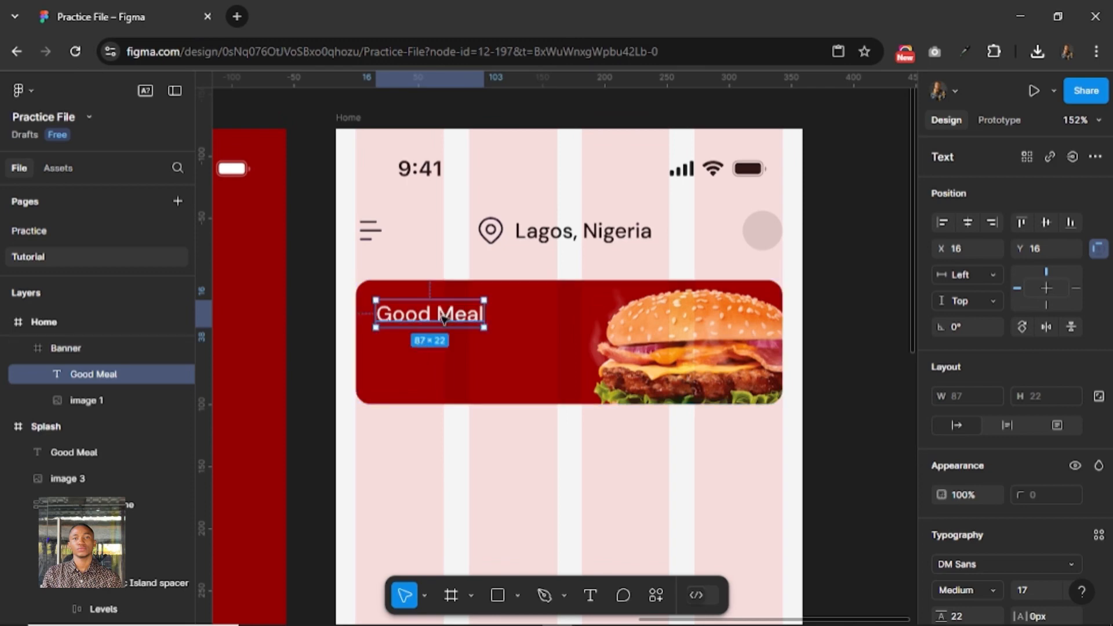
Set the banner's Good Meal text to SemiBold weight with a font size of 24.
scroll(997, 528, "down", 3)
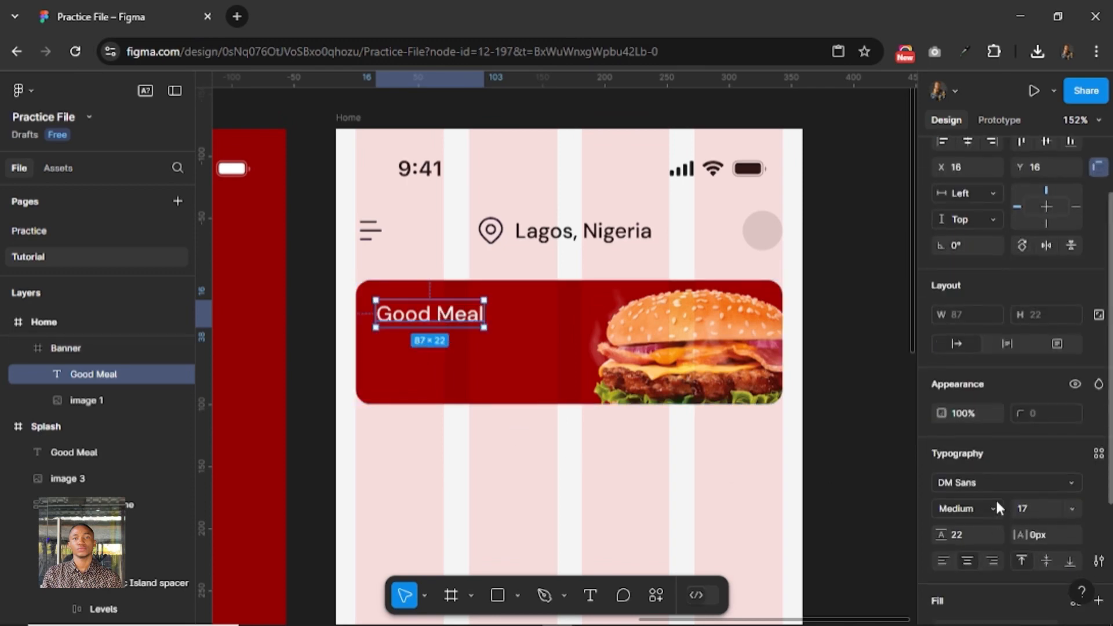
left_click(996, 508)
left_click(978, 267)
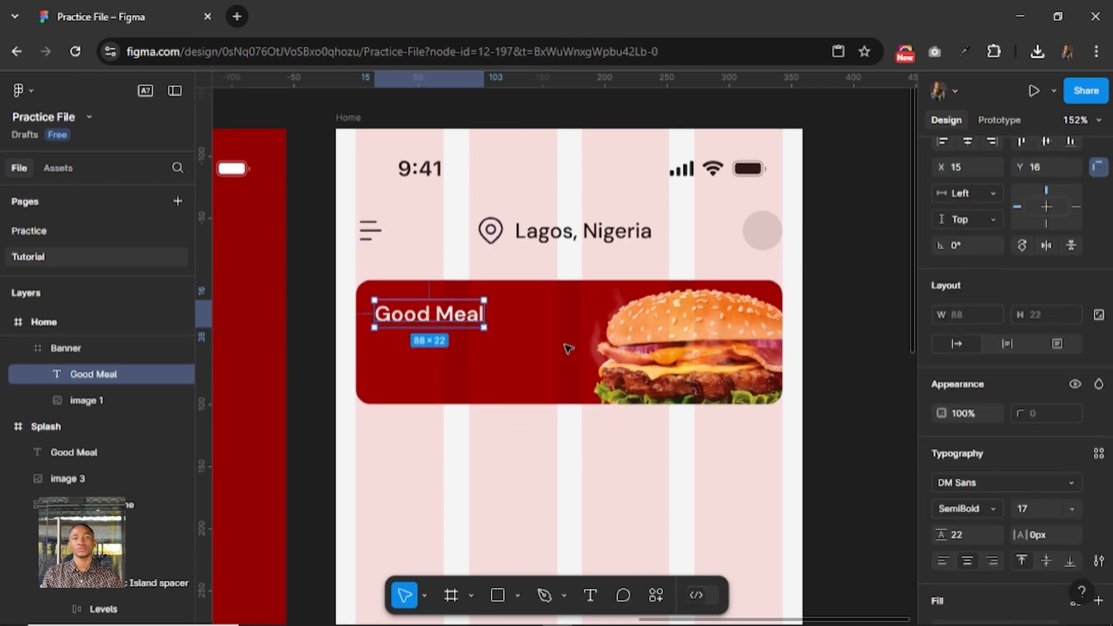
left_click(1040, 508)
type("24")
key("Return")
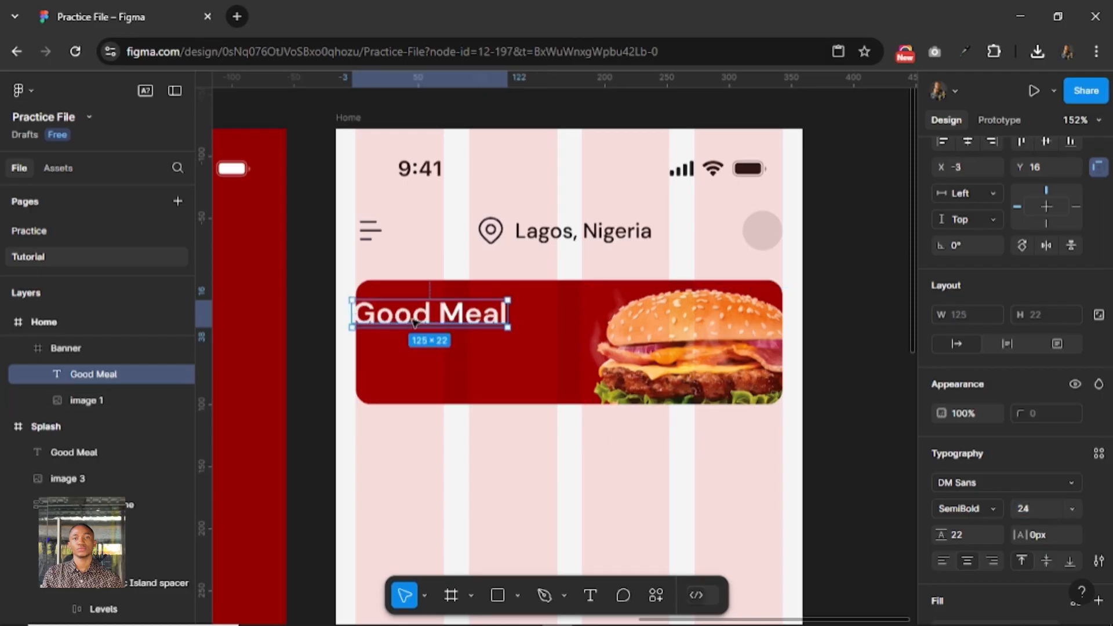
Realign the enlarged Good Meal text to X 16, Y 16 within the banner.
left_click_drag(415, 322, 419, 323)
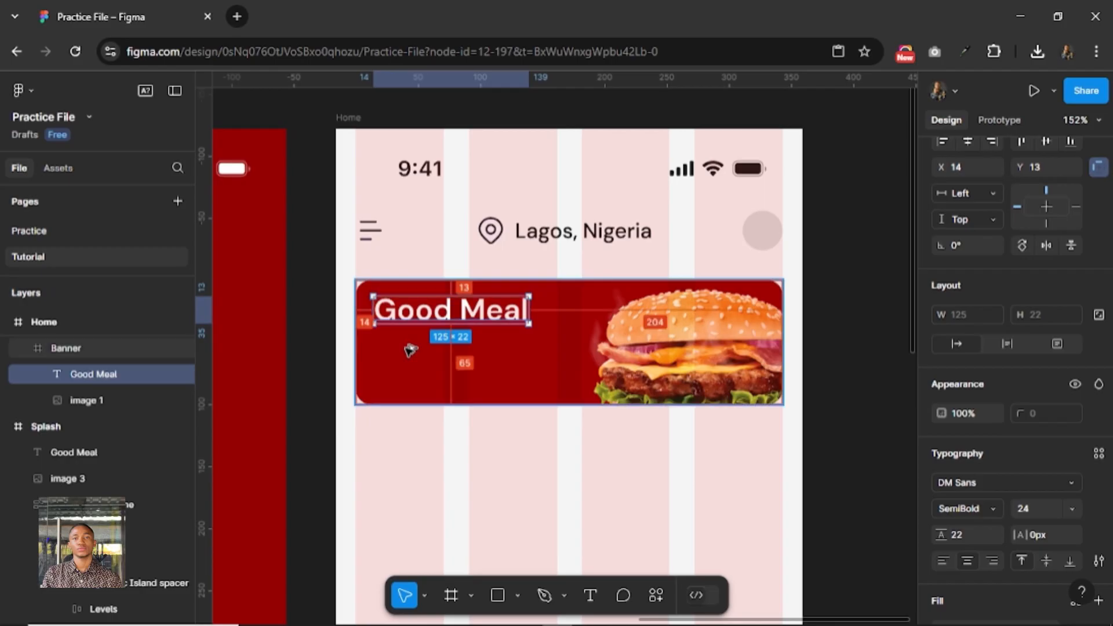
key("alt+Down")
key("alt+Down")
key("alt+Down")
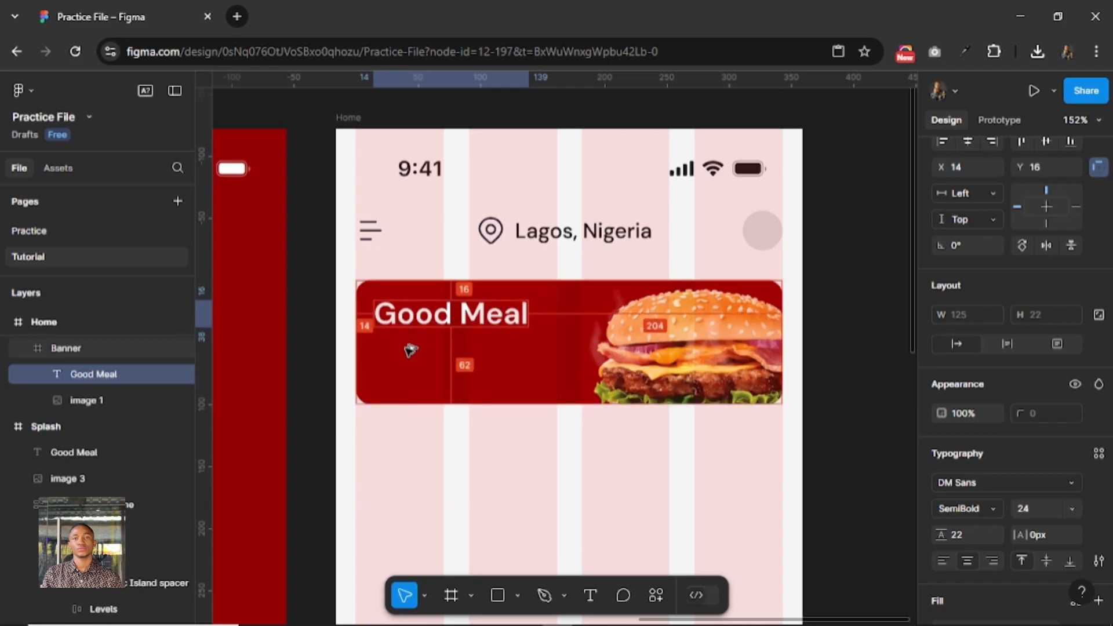
key("alt+Right")
key("alt+Right")
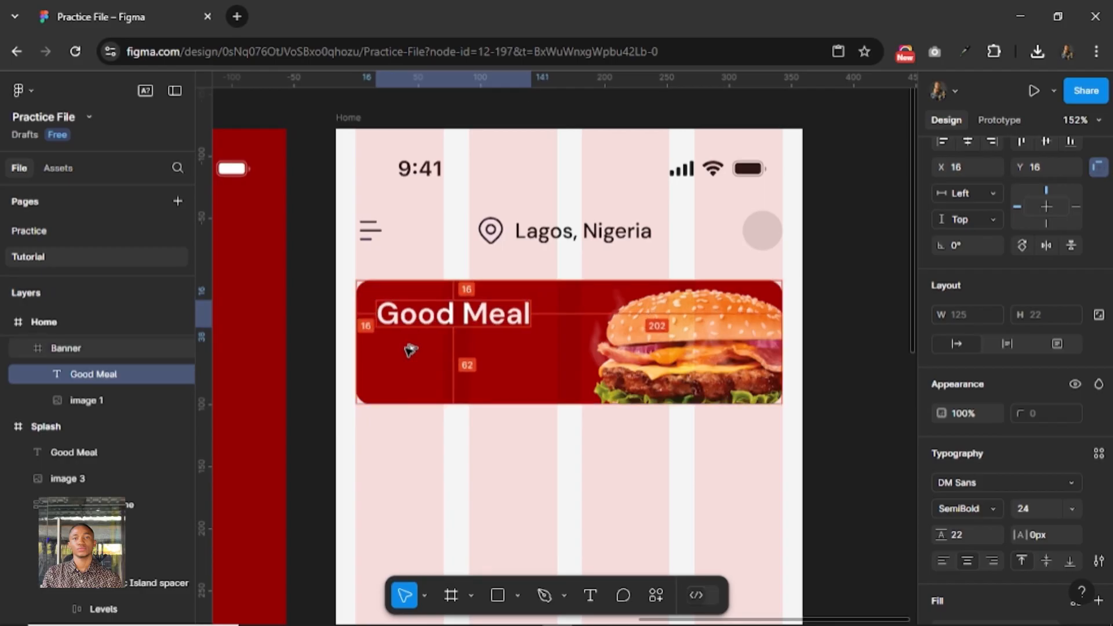
Add the text Order Now to the banner and place it below Good Meal, at about X 21, Y 59.
left_click(584, 603)
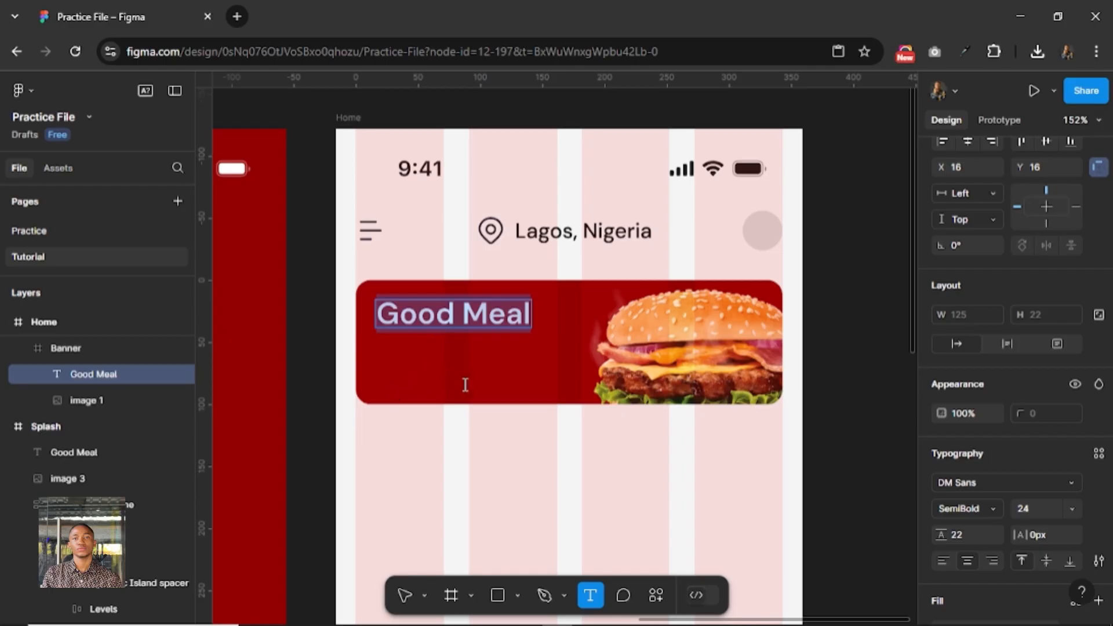
left_click(417, 385)
type("O")
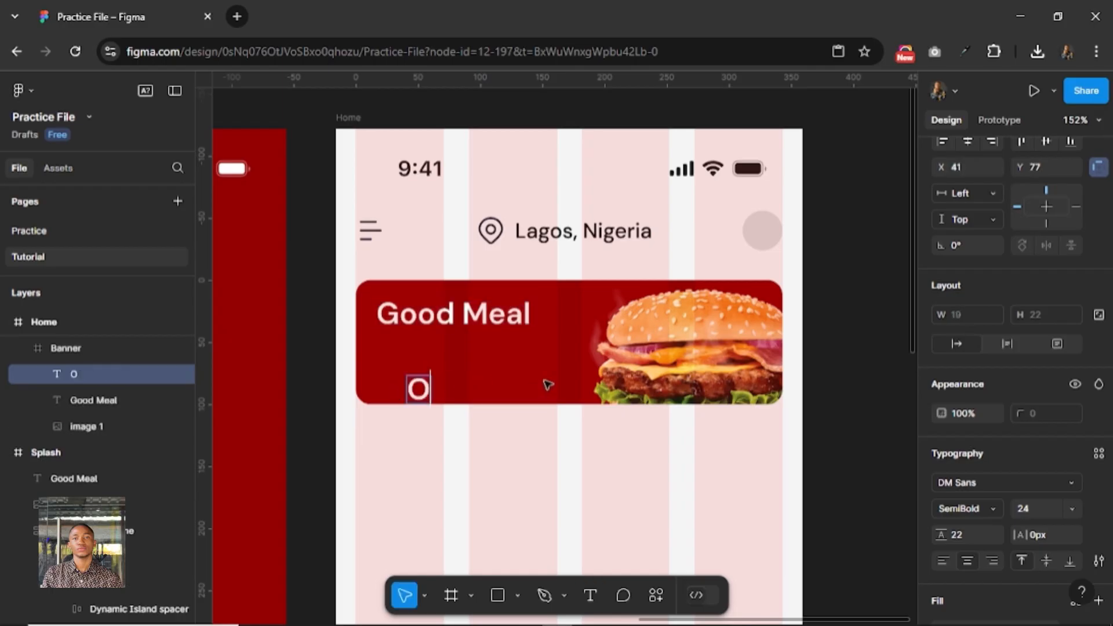
type("rder Now")
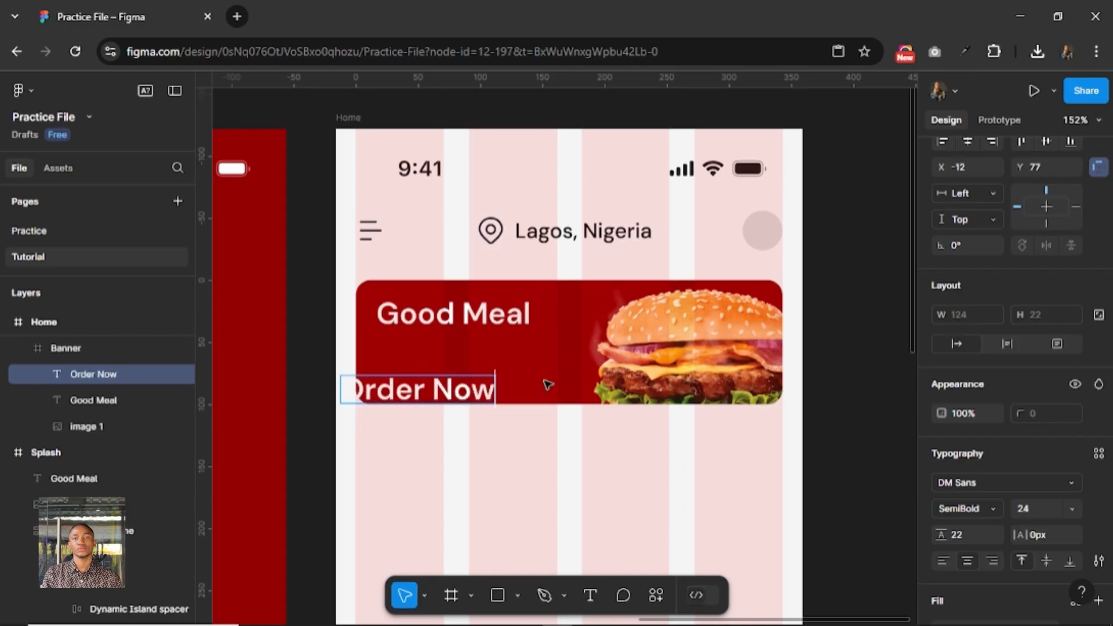
key("Escape")
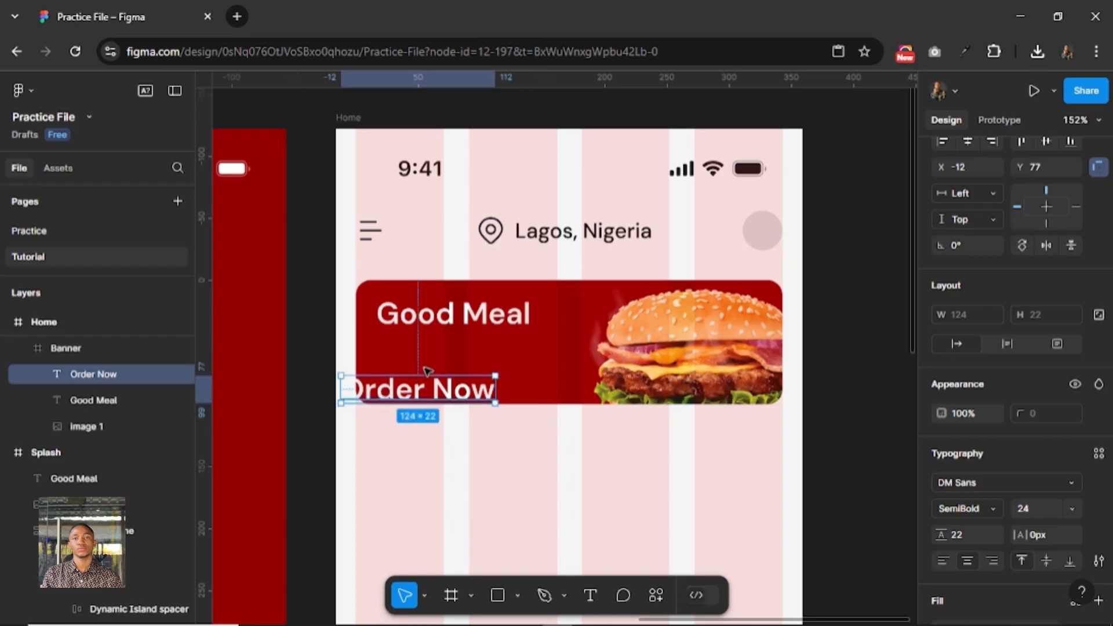
left_click_drag(391, 387, 431, 364)
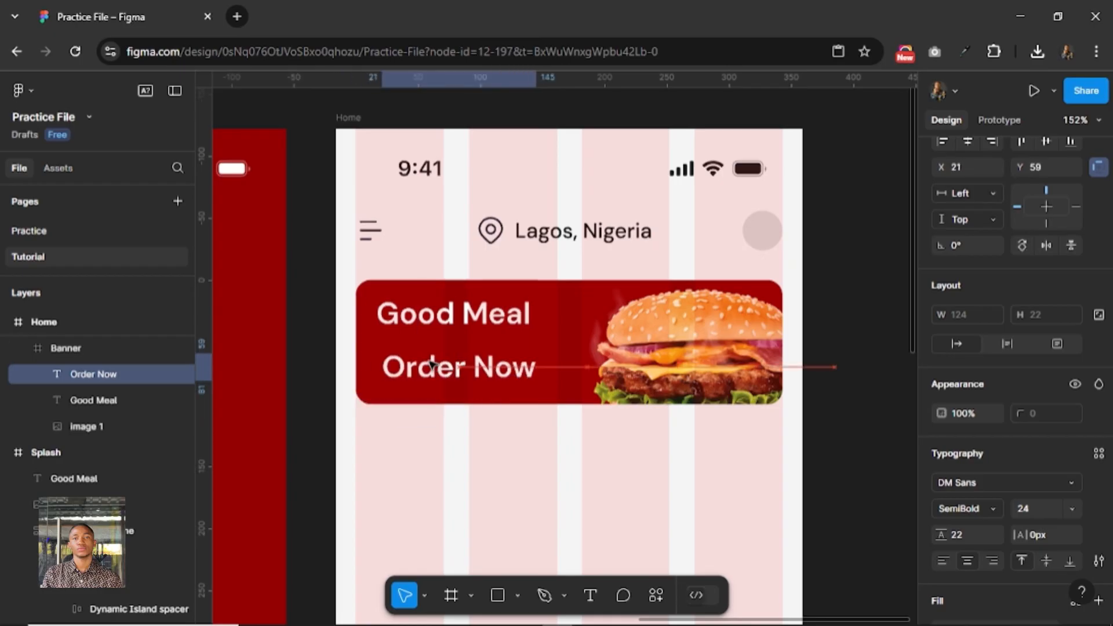
Set the Order Now text's font size to 16 and shift it left to about X 25.
left_click(1032, 507)
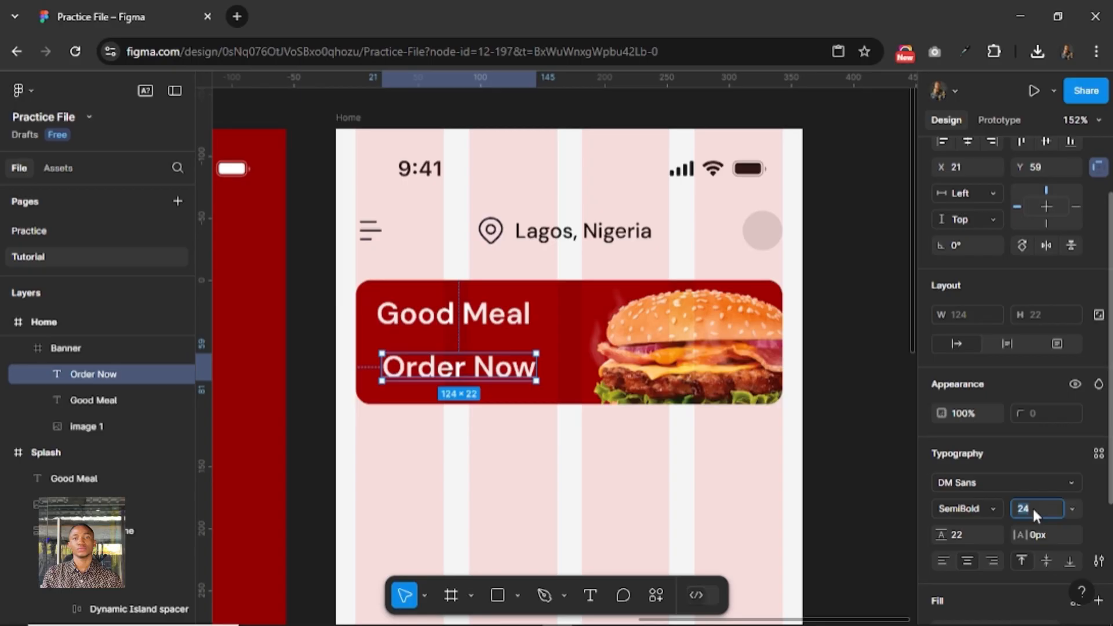
type("16")
key("Return")
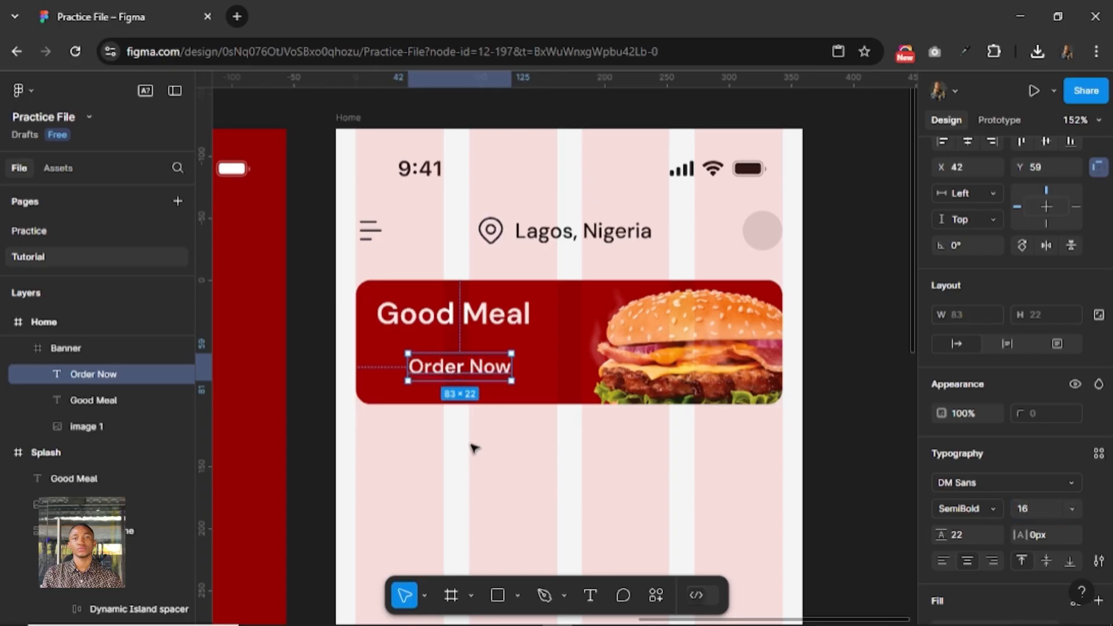
mouse_move(426, 371)
left_mouse_down()
mouse_move(390, 371)
mouse_move(404, 372)
left_mouse_up()
Draw a frame of about 121 × 36 around Order Now and give it an FFFFFF fill at 20% opacity.
left_click(451, 594)
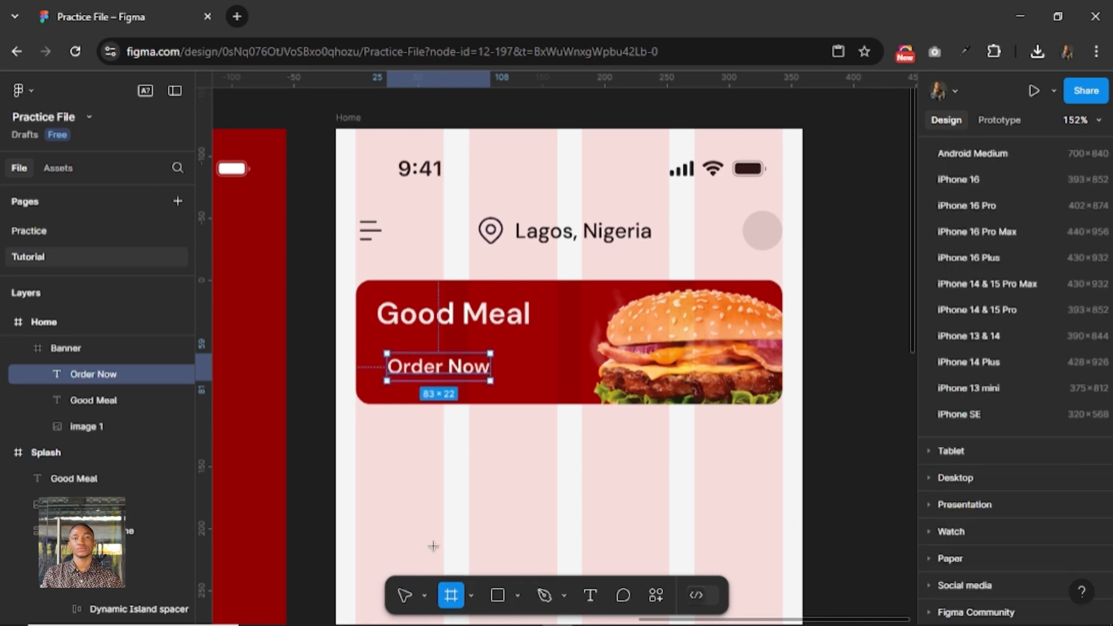
left_click_drag(360, 342, 519, 391)
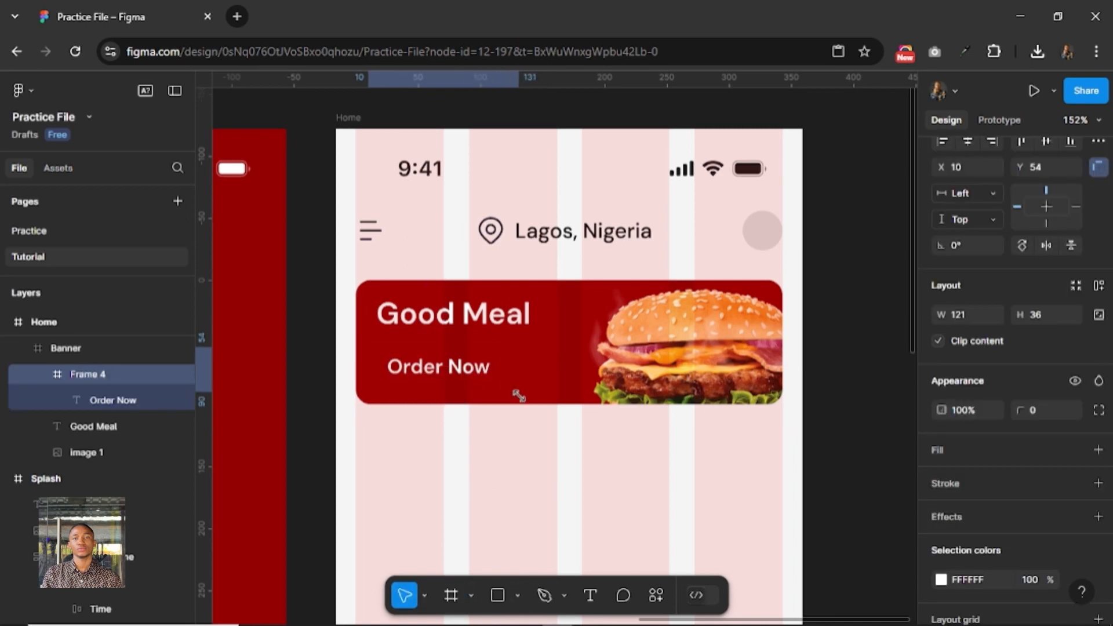
left_click(999, 450)
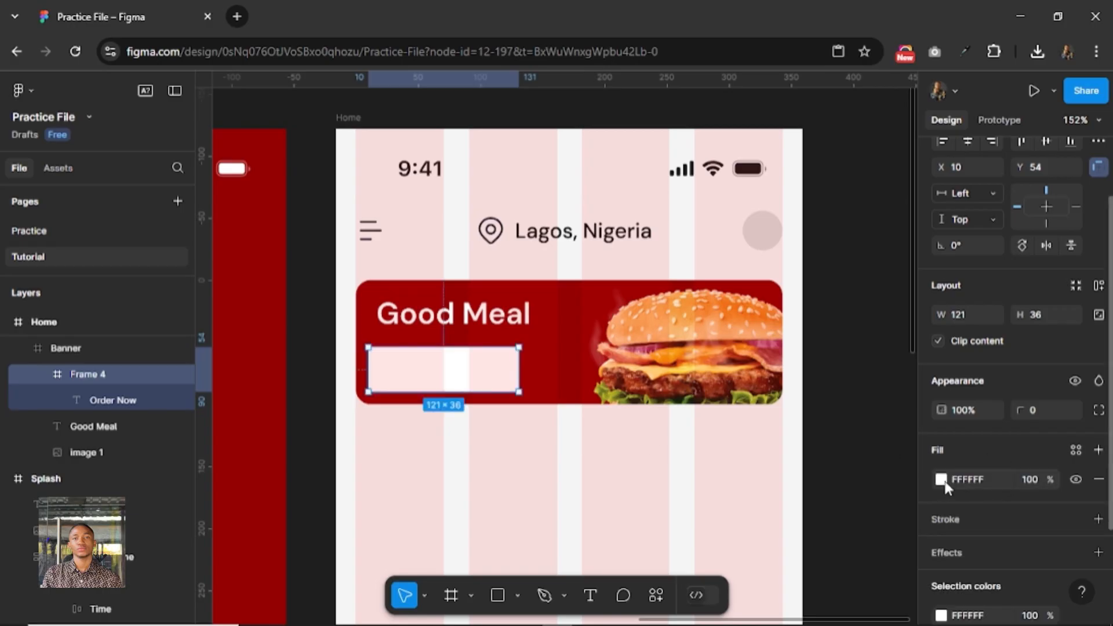
left_click(1029, 479)
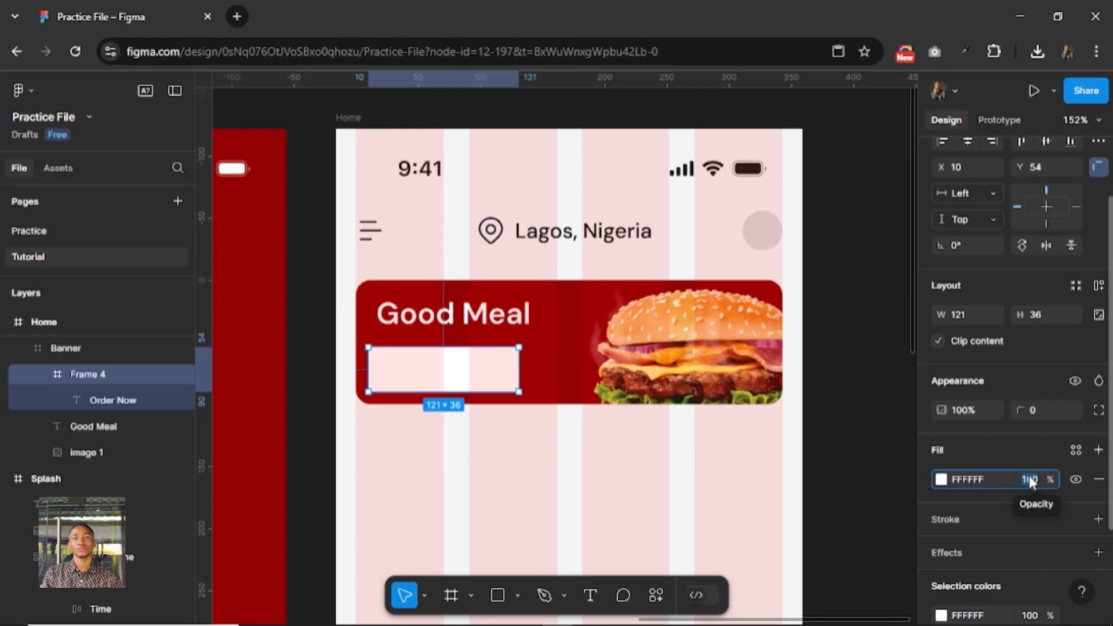
type("20")
key("Return")
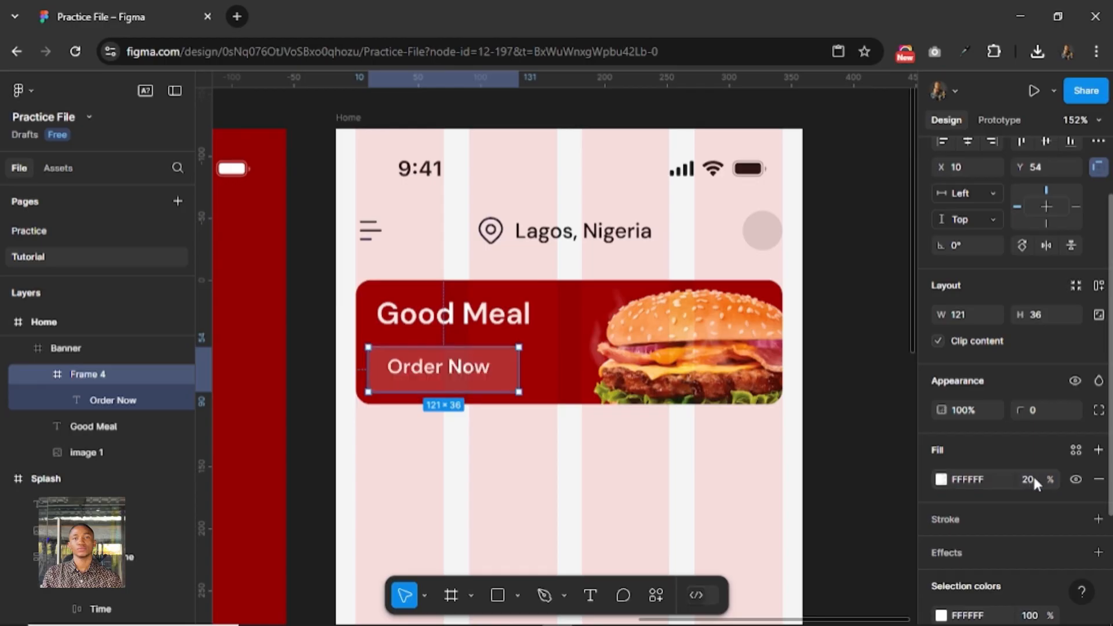
Apply auto layout to the Order Now frame with 8 vertical and 16 horizontal padding, and set its corner radius to 100.
left_click(1099, 286)
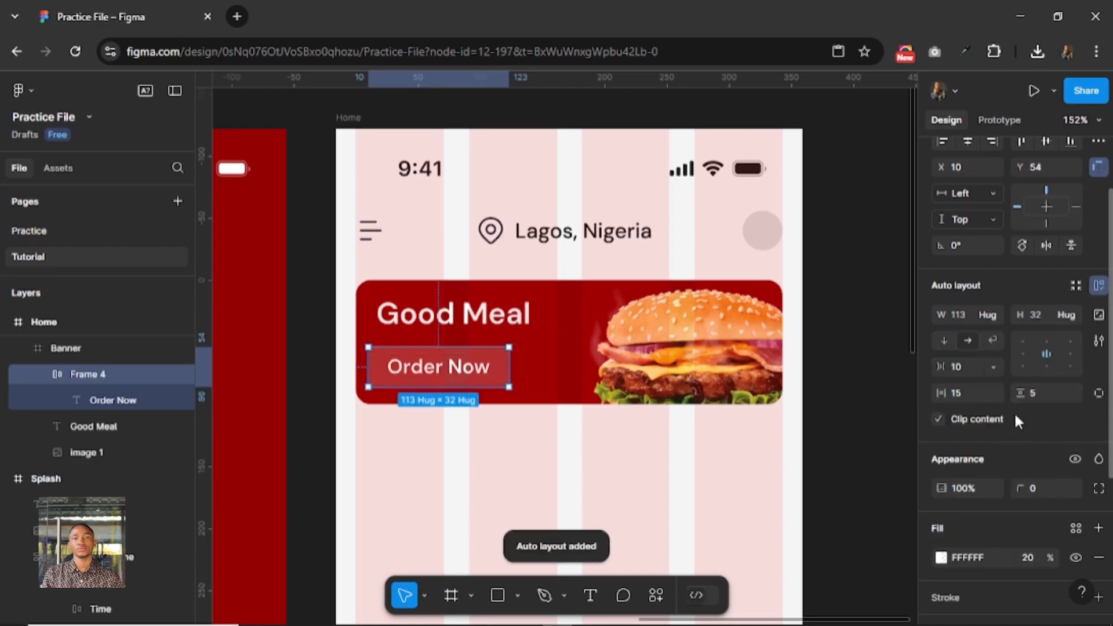
left_click(1049, 393)
type("8")
key("Return")
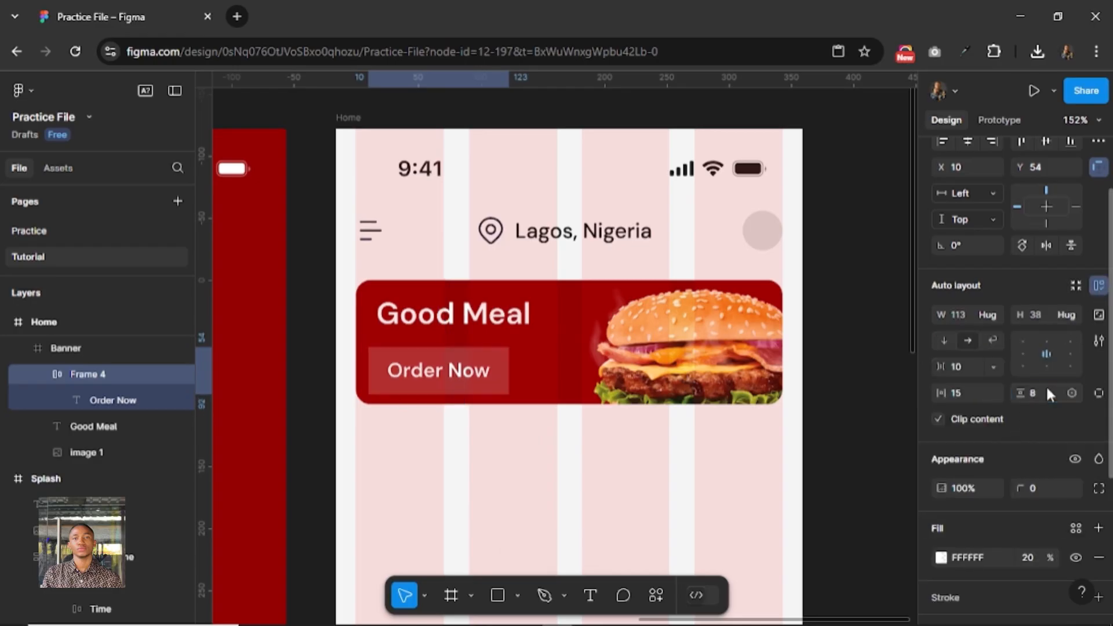
left_click(957, 393)
type("16")
key("Return")
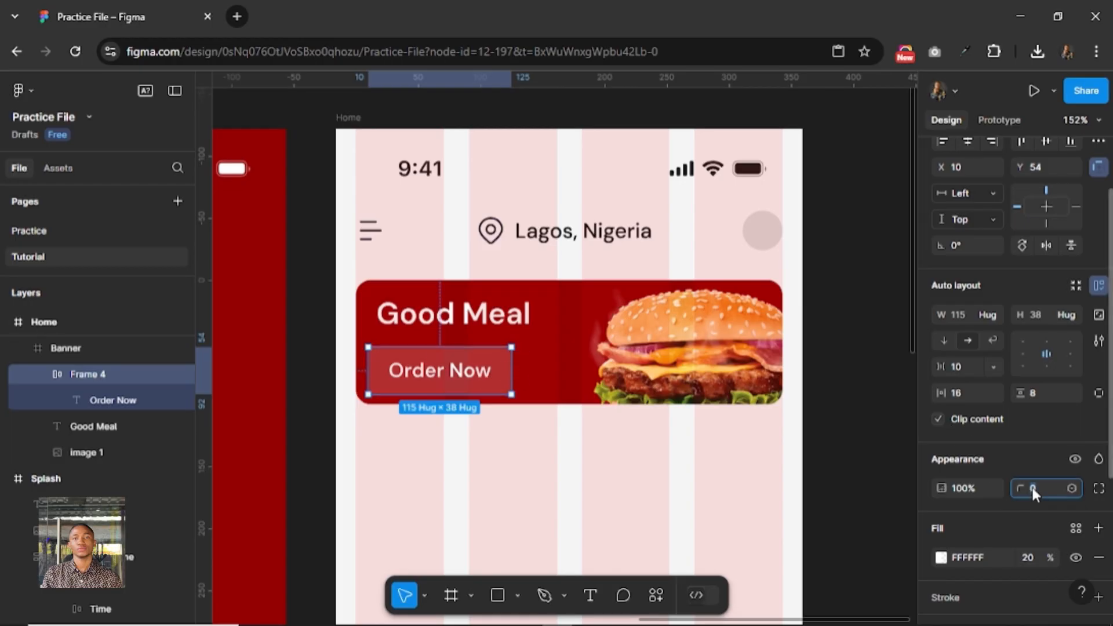
type("100")
key("Return")
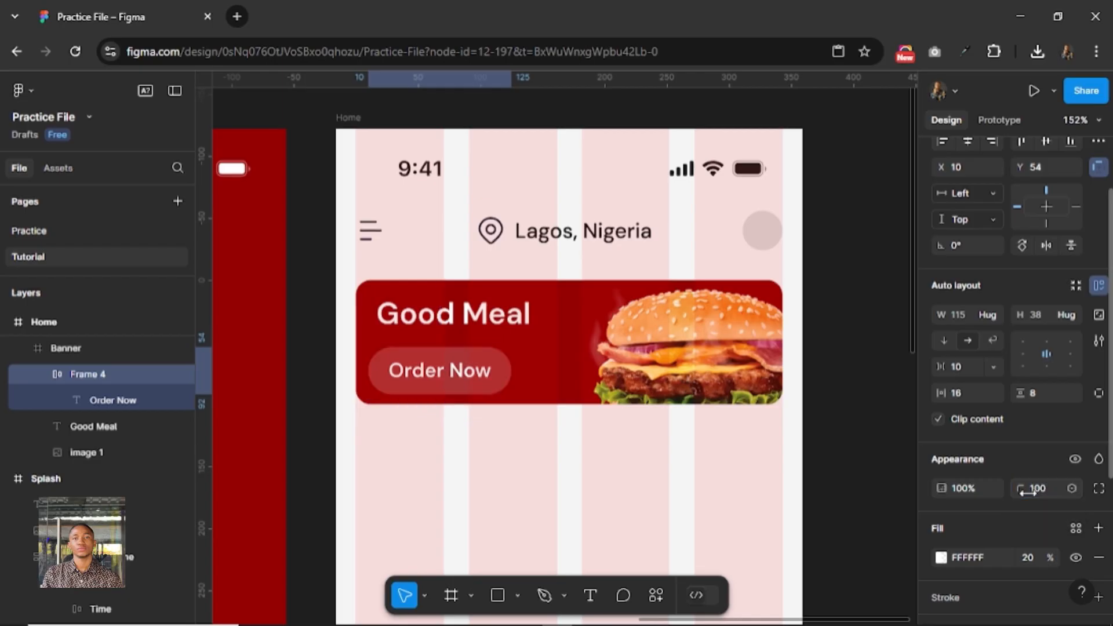
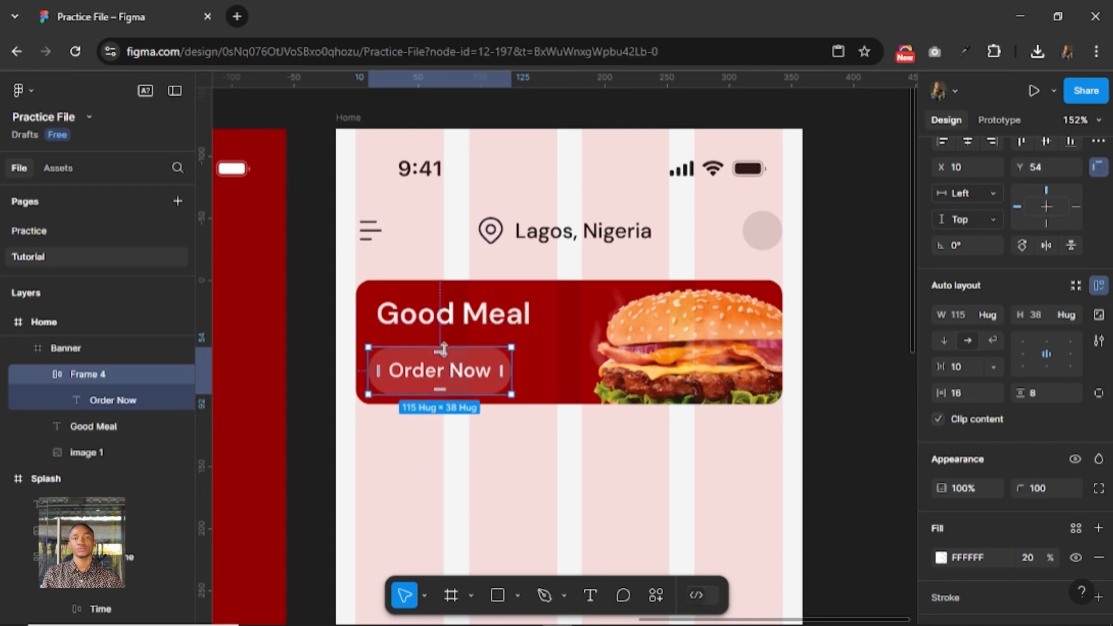
Move the Order Now button to X 16, Y 46, aligned with Good Meal and 16 px above the banner's lower edge.
key("alt")
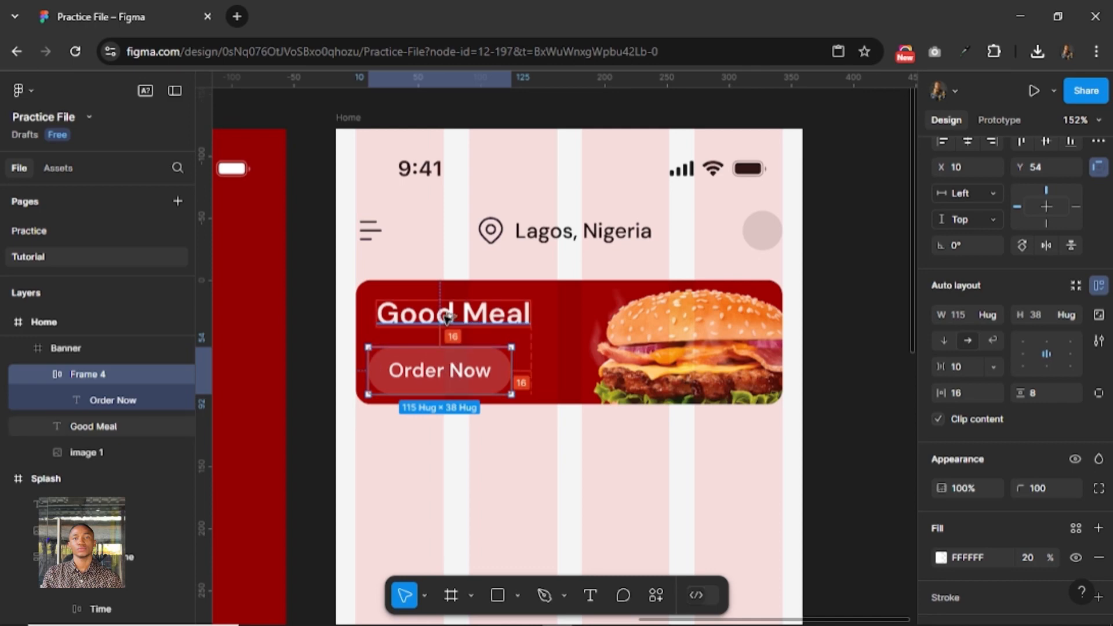
key("Right")
key("Right")
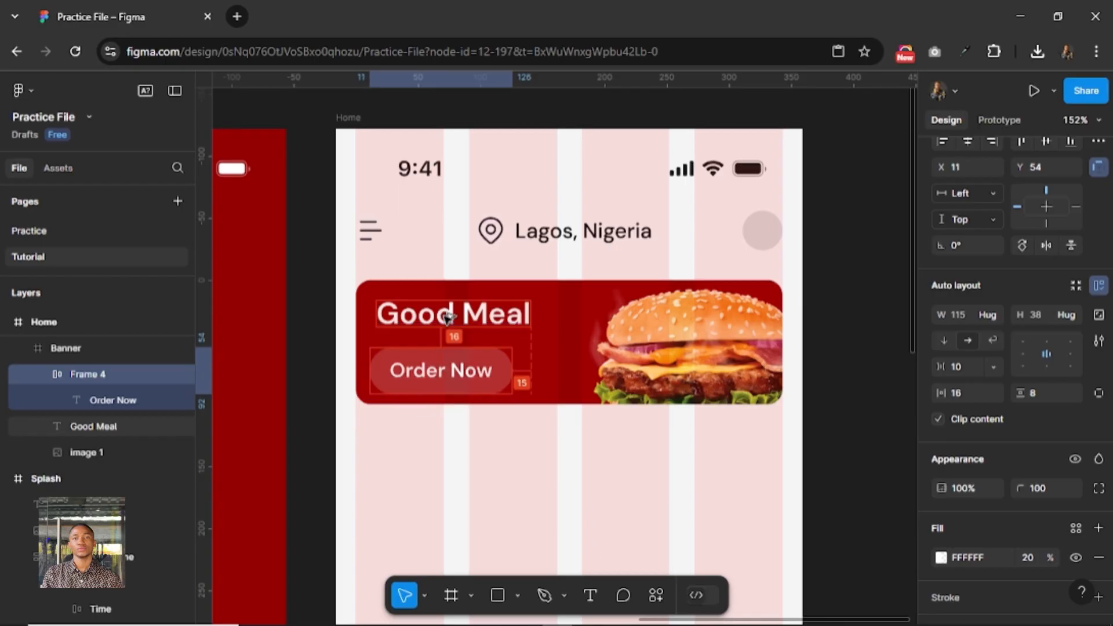
key("Right")
key("Right")
key("Right")
key("Right")
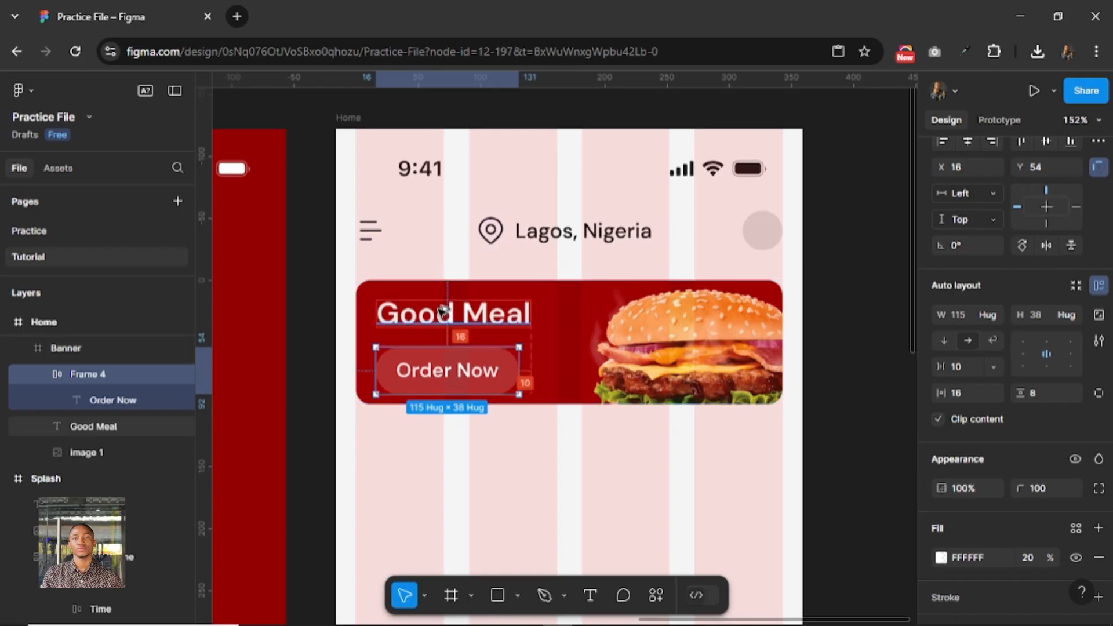
key("alt")
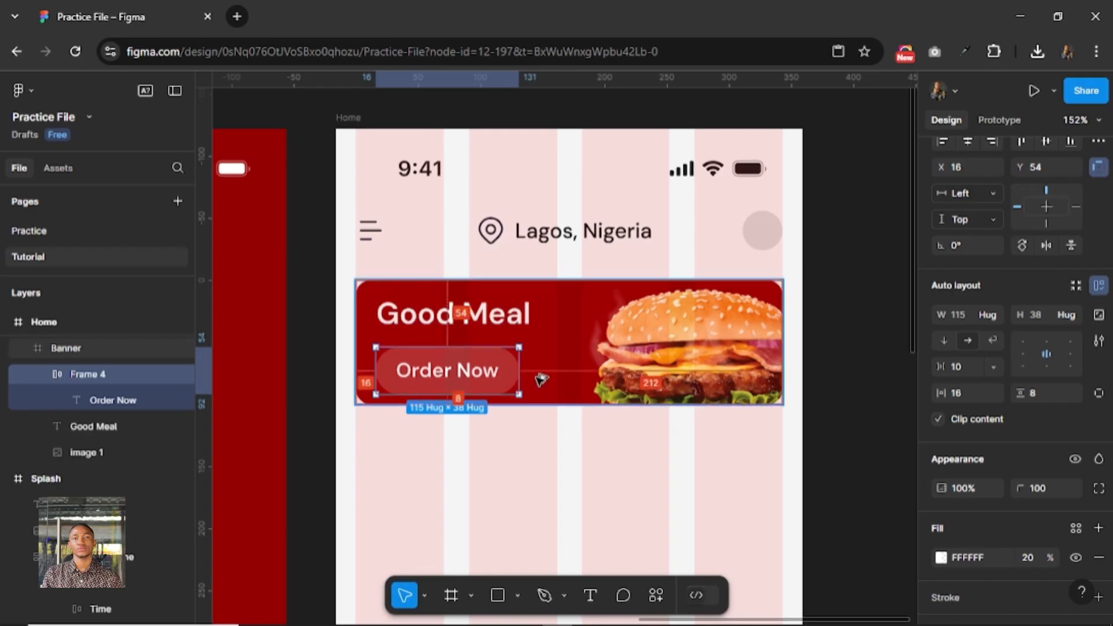
key("Up")
key("Up")
key("Up")
key("Up")
key("Up")
key("Up")
key("Up")
key("Up")
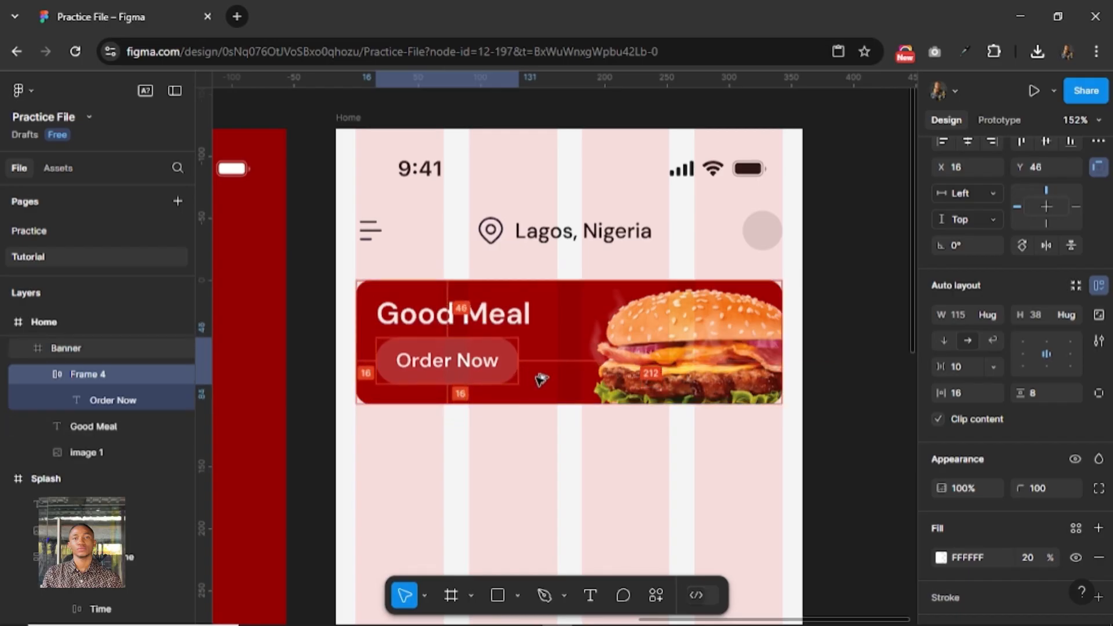
Set the banner's height to 120 and move its burger image down to about X 187, Y 16.
scroll(526, 427, "down", 3, "ctrl")
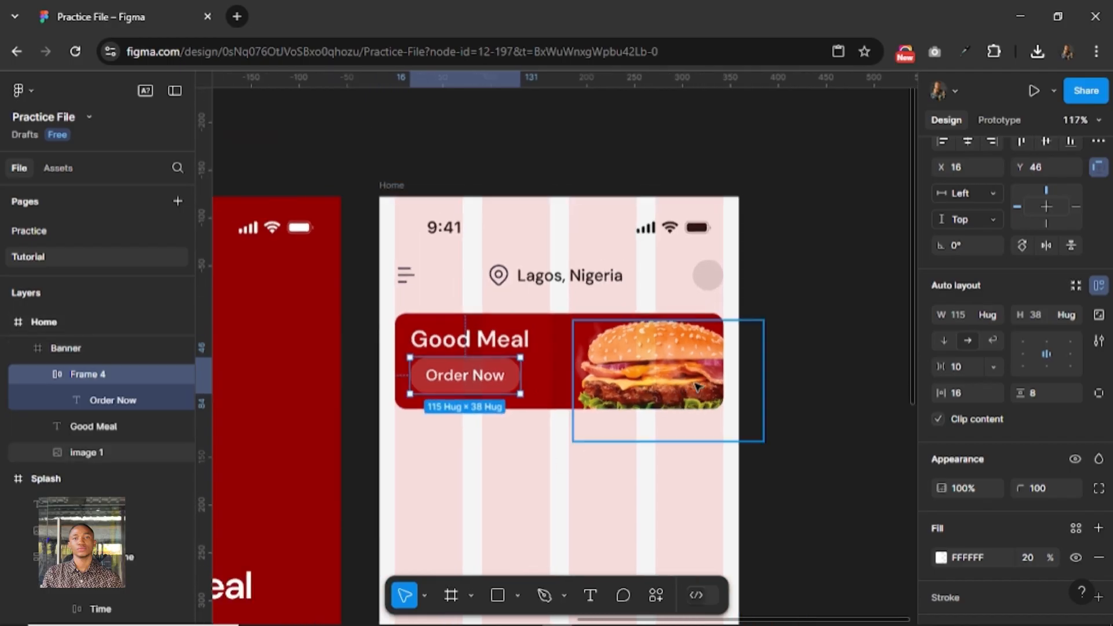
left_click(543, 395)
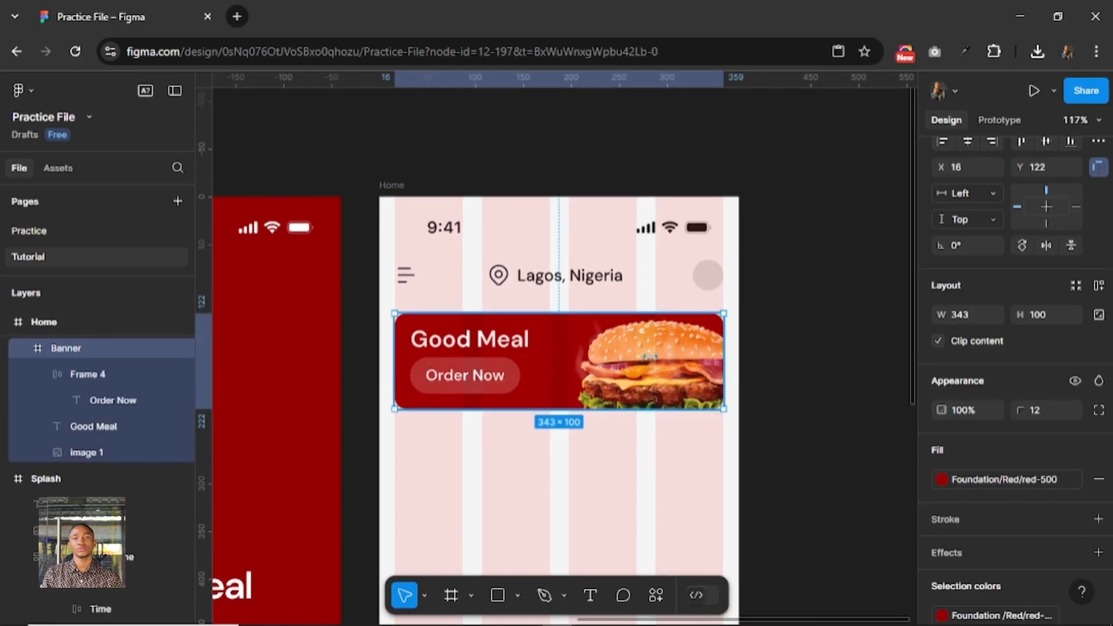
left_click(1039, 317)
type("12")
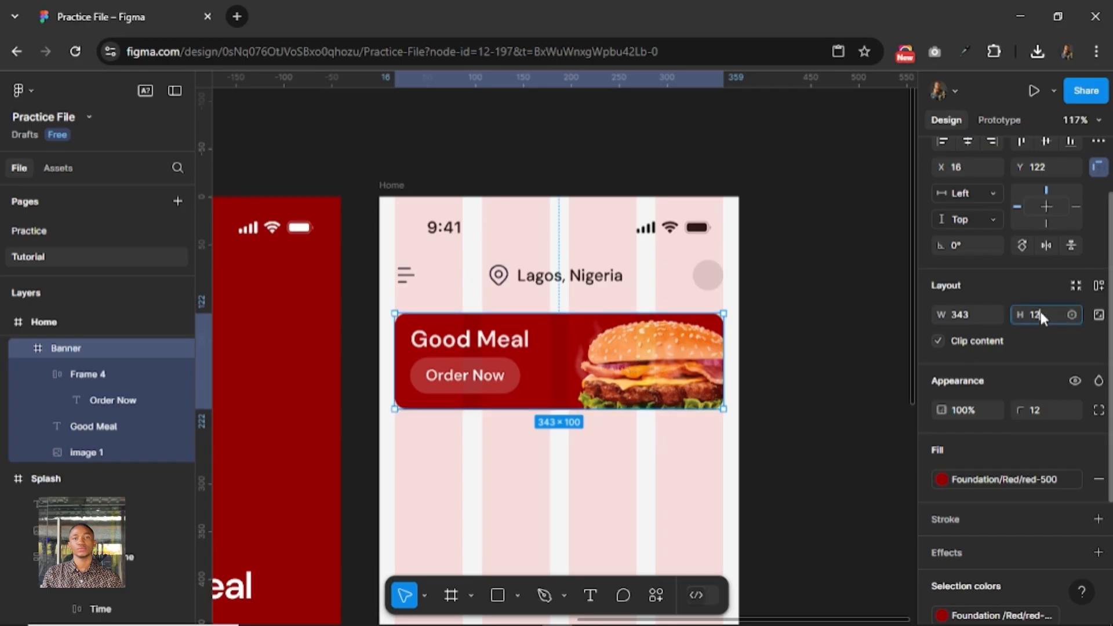
type("0")
key("Return")
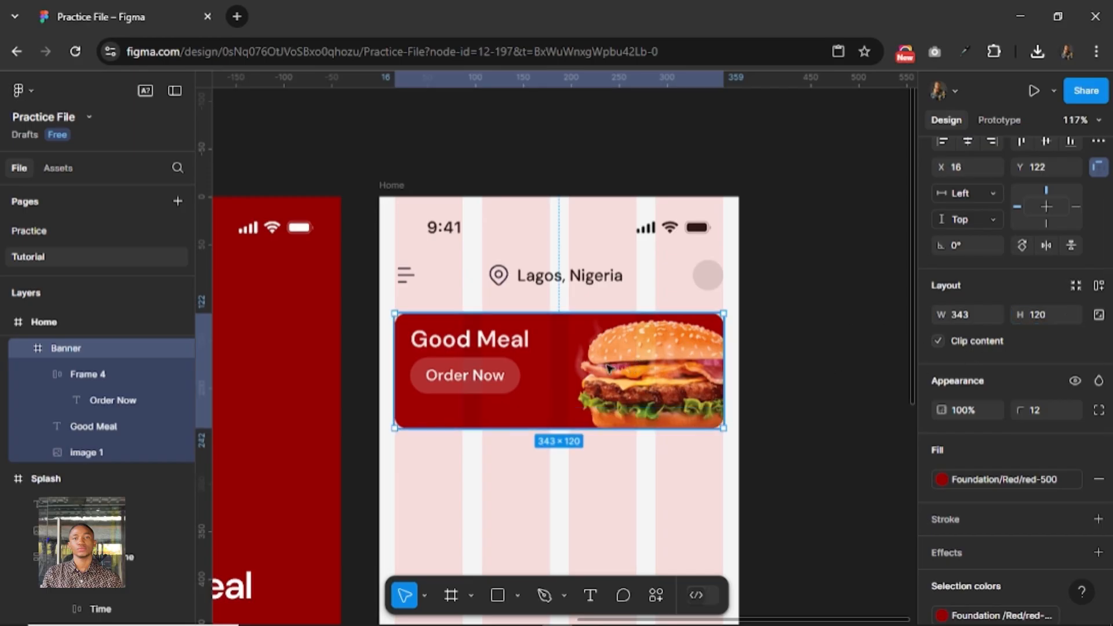
left_click(631, 358)
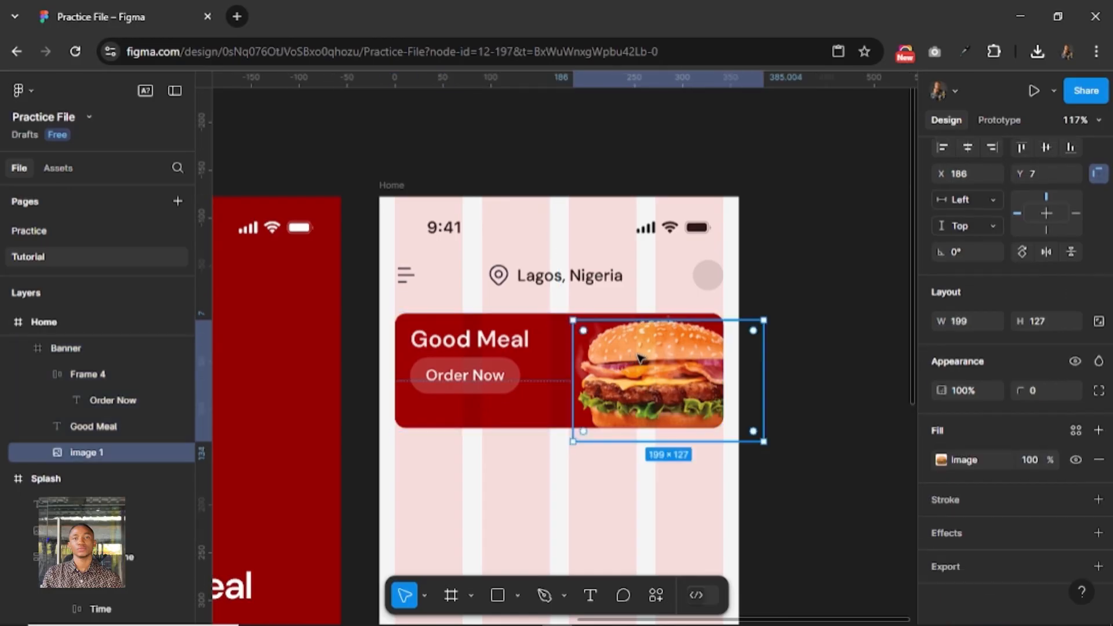
left_click_drag(639, 363, 641, 368)
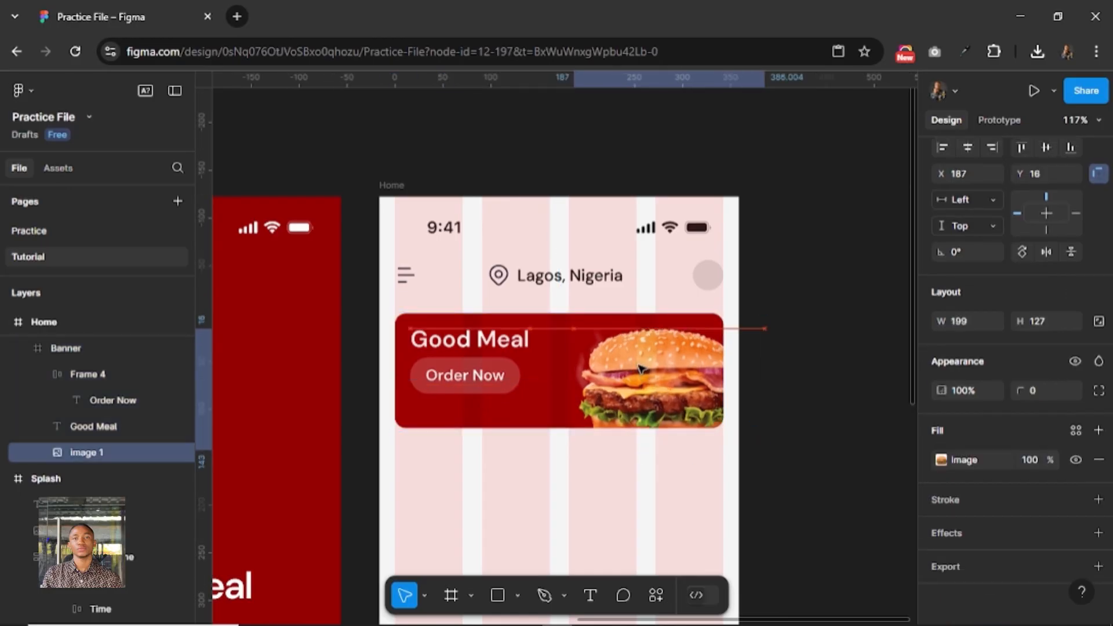
Move the Order Now button down to Y 66 and the banner's Good Meal text down to Y 24.
left_click(453, 383)
key("shift+Down")
key("shift+Down")
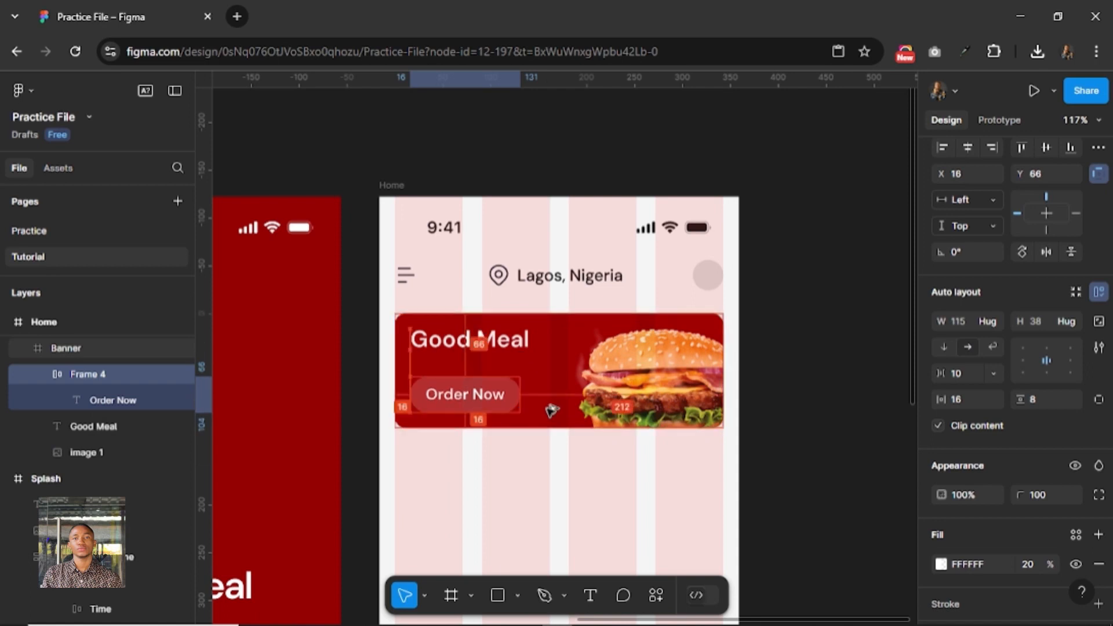
left_click(488, 324)
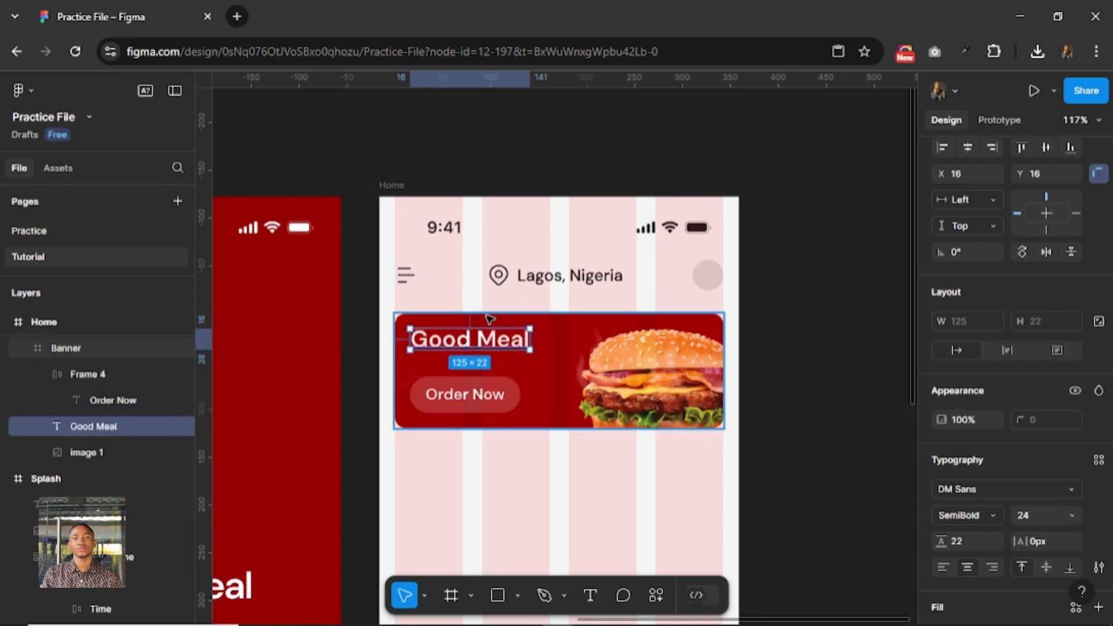
key("Down")
key("Down")
key("Down")
key("Down")
key("Down")
key("Down")
key("Down")
key("Down")
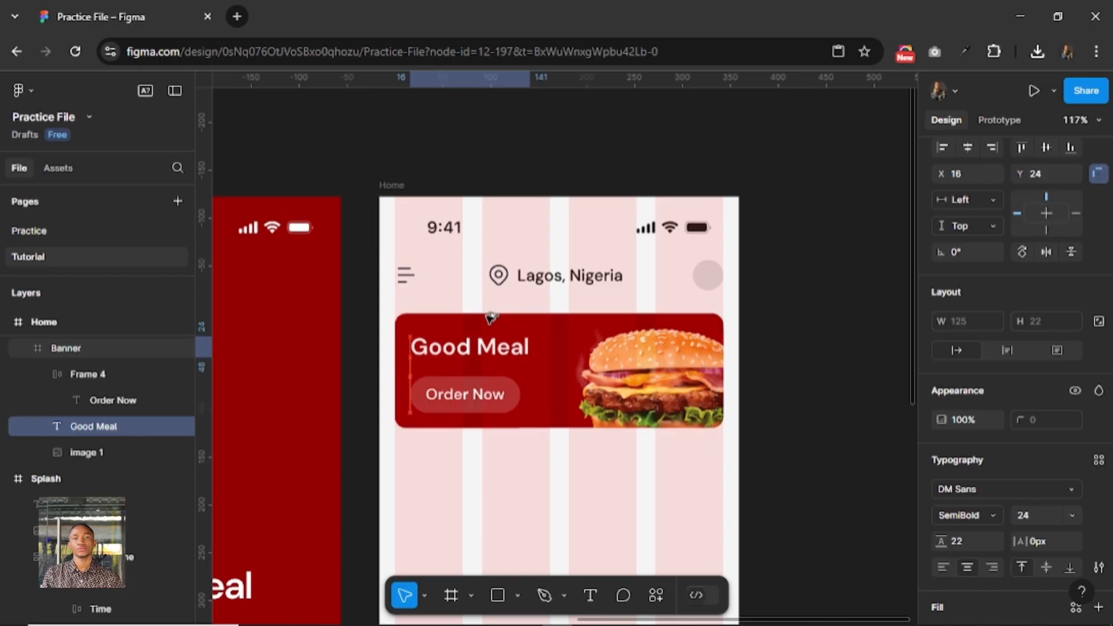
left_click(568, 445)
Draw a frame of about 272 × 51 below the banner on the Home screen, at about X 16, Y 271.
scroll(568, 446, "down", 5)
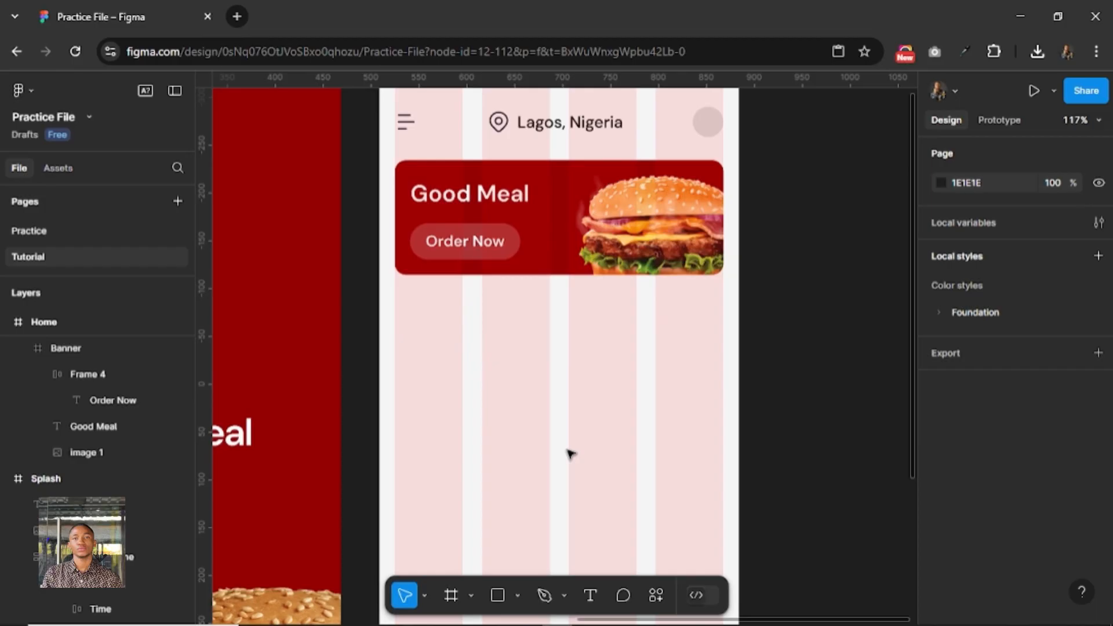
scroll(569, 455, "down", 5)
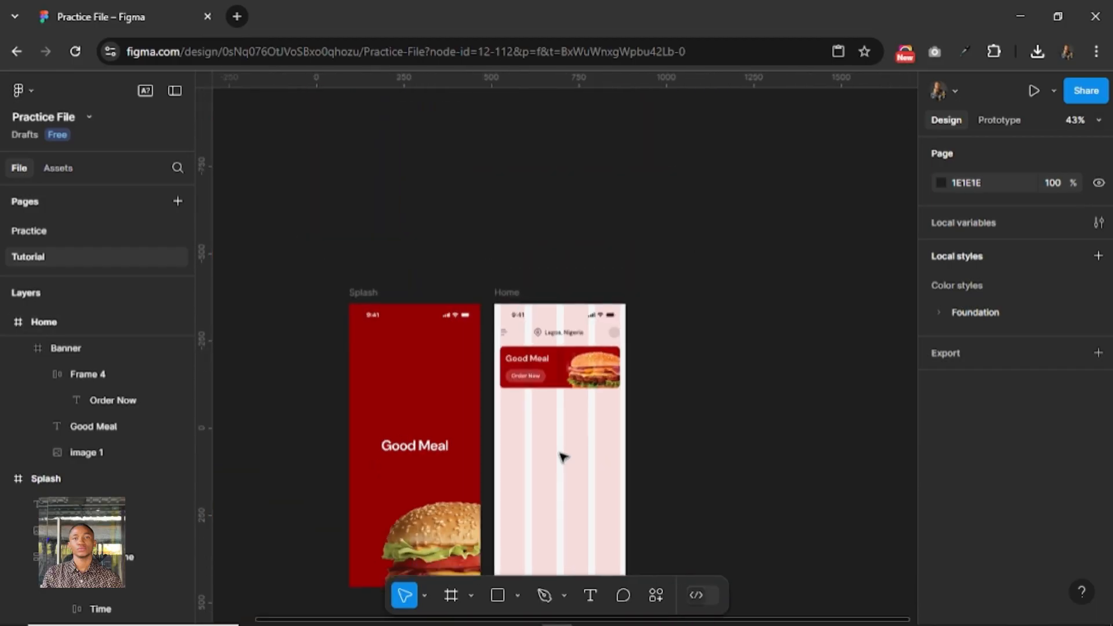
scroll(563, 457, "up", 5)
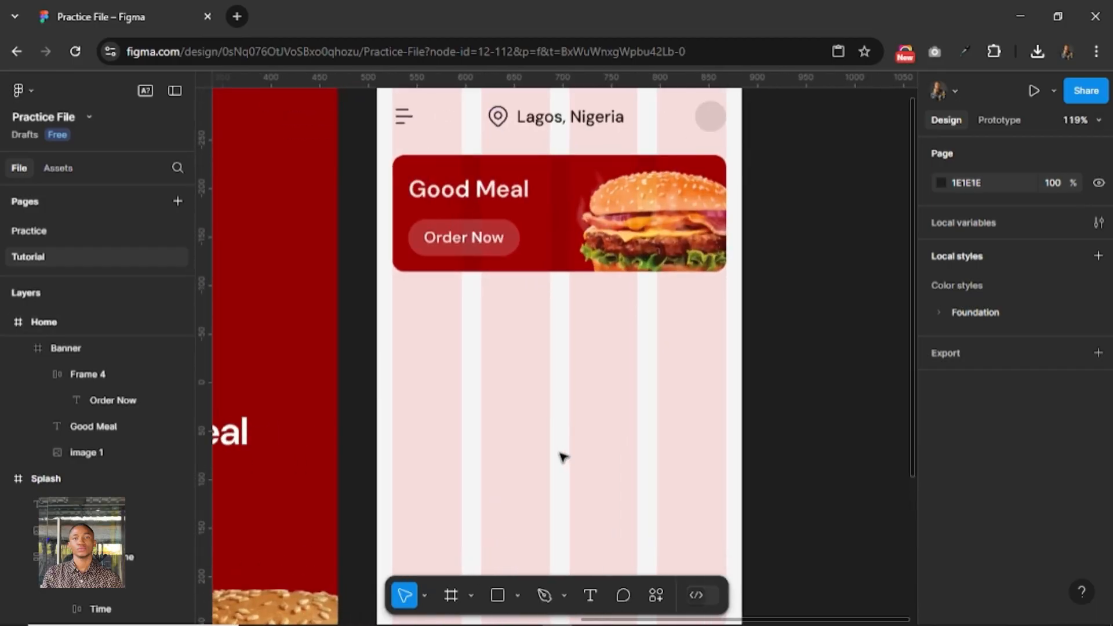
left_click(451, 594)
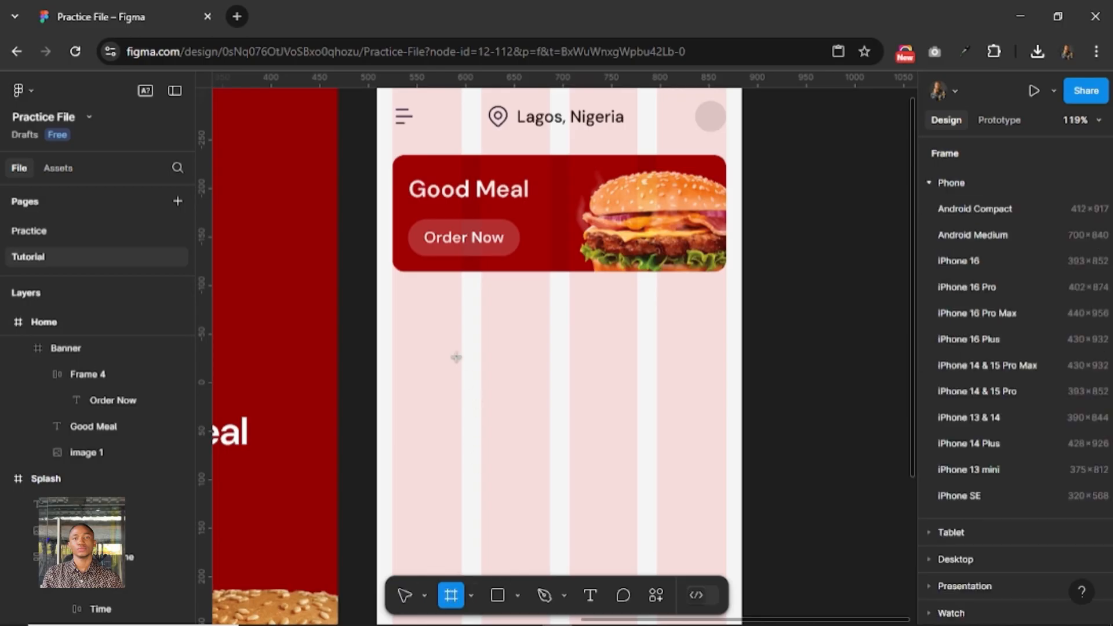
mouse_move(393, 300)
left_mouse_down()
mouse_move(703, 350)
mouse_move(657, 349)
left_mouse_up()
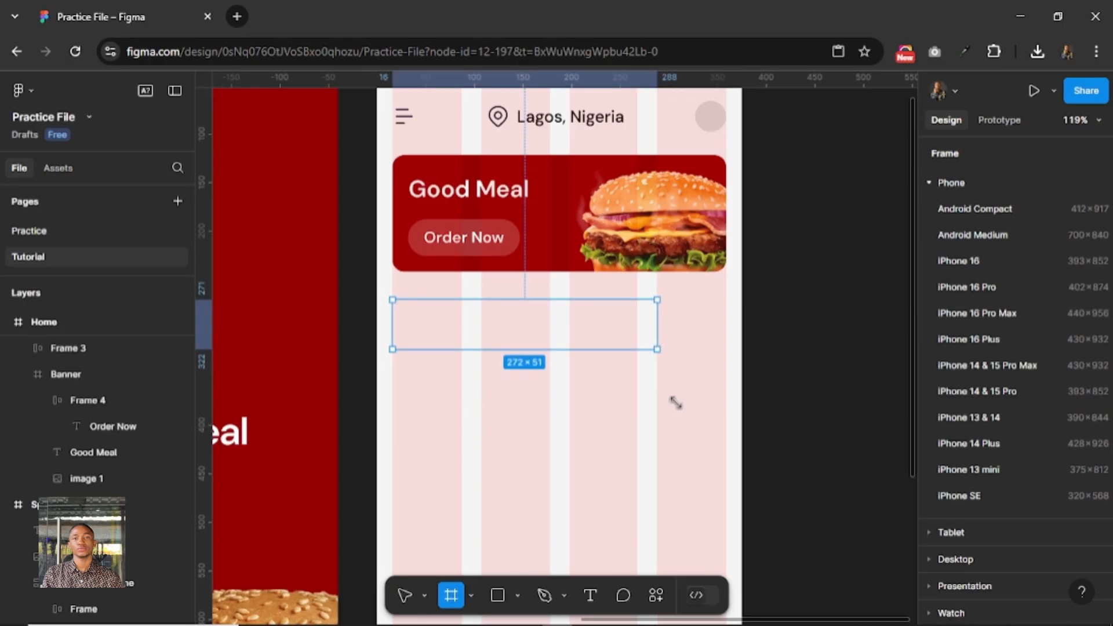
Give the new frame a single FFFFFF fill at 20% opacity and set its corner radius to 100.
scroll(1002, 468, "down", 2)
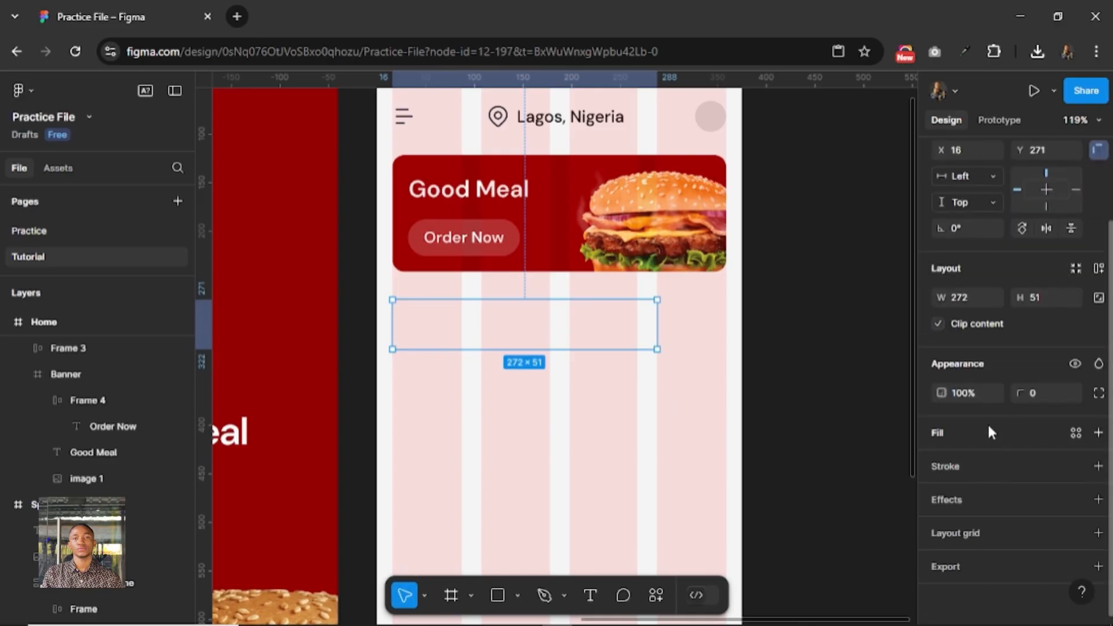
double_click(988, 426)
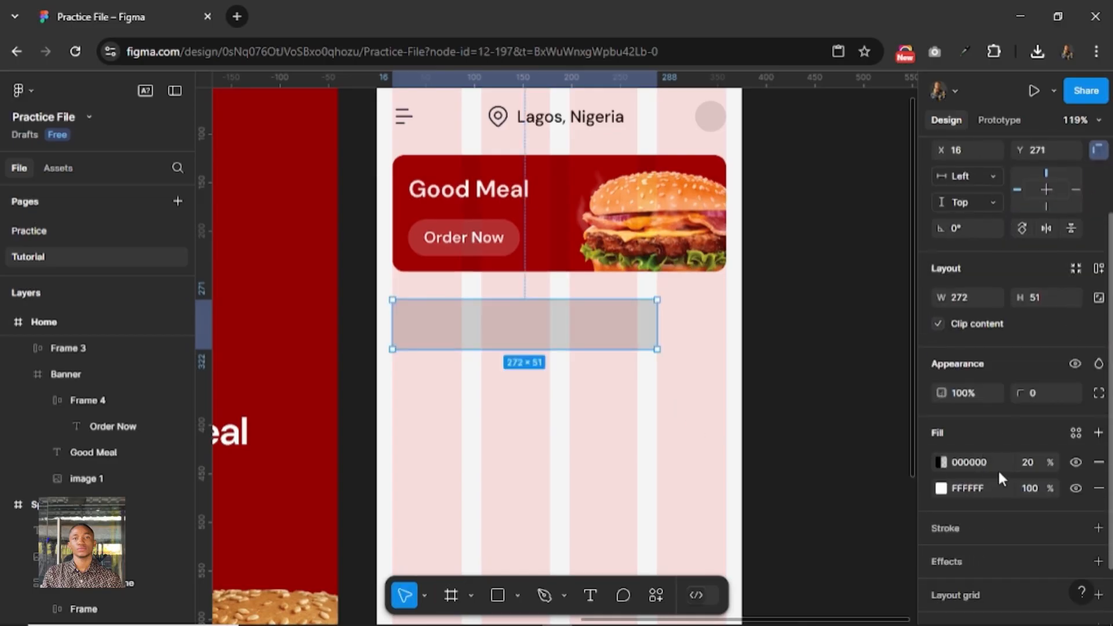
left_click(1098, 488)
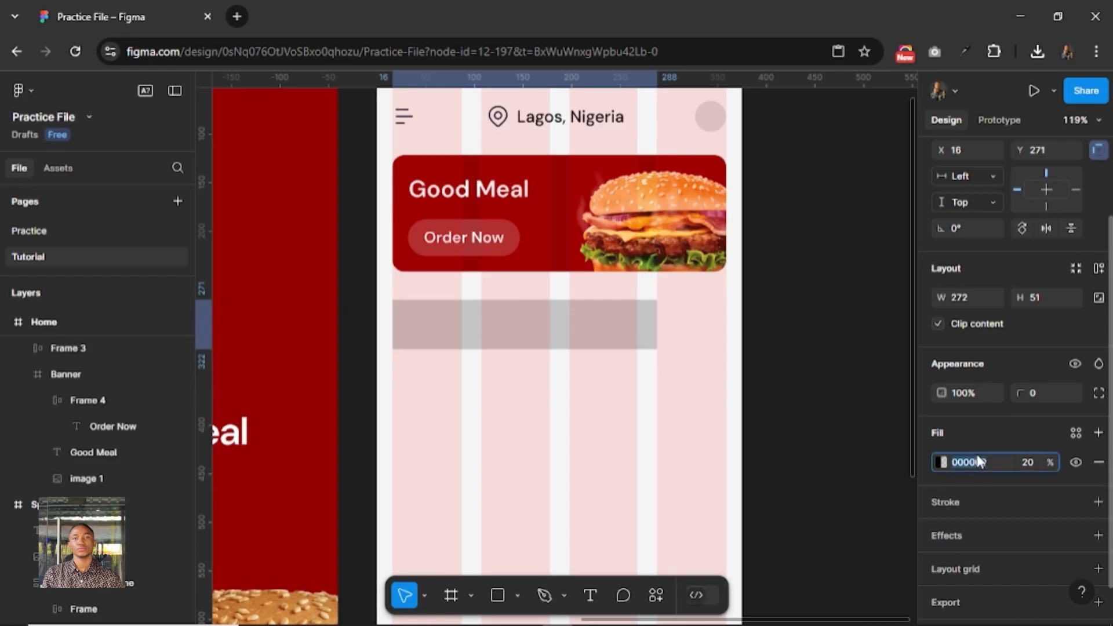
type("ffffff")
key("Return")
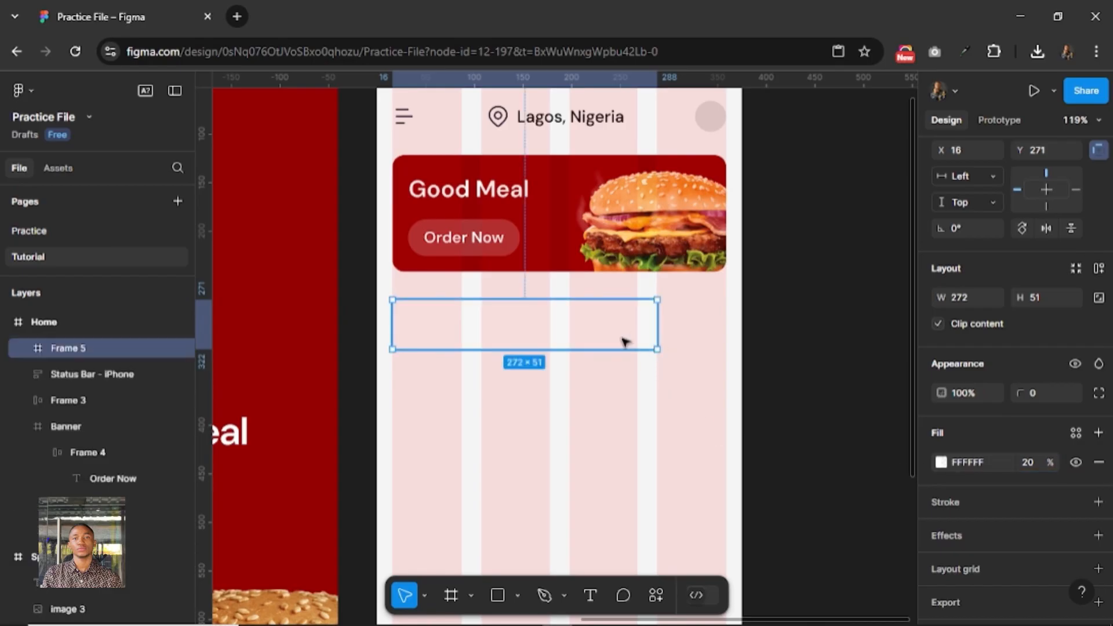
left_click(1039, 391)
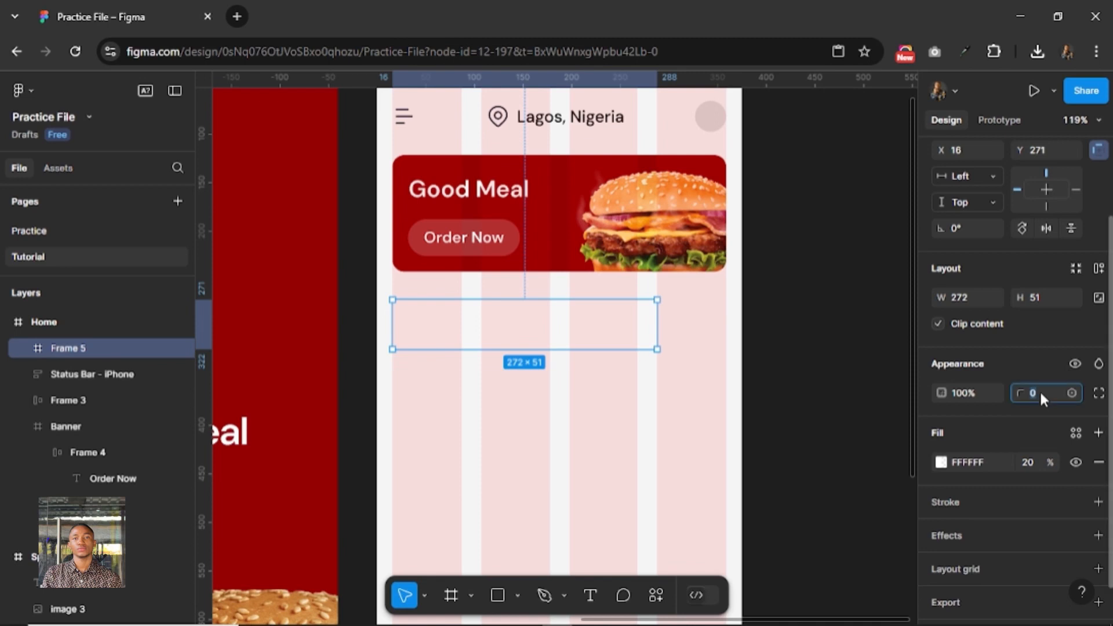
type("100")
key("Return")
Hide the column layout grid on the Home screen.
scroll(548, 336, "up", 1)
left_click(549, 336)
key("shift+g")
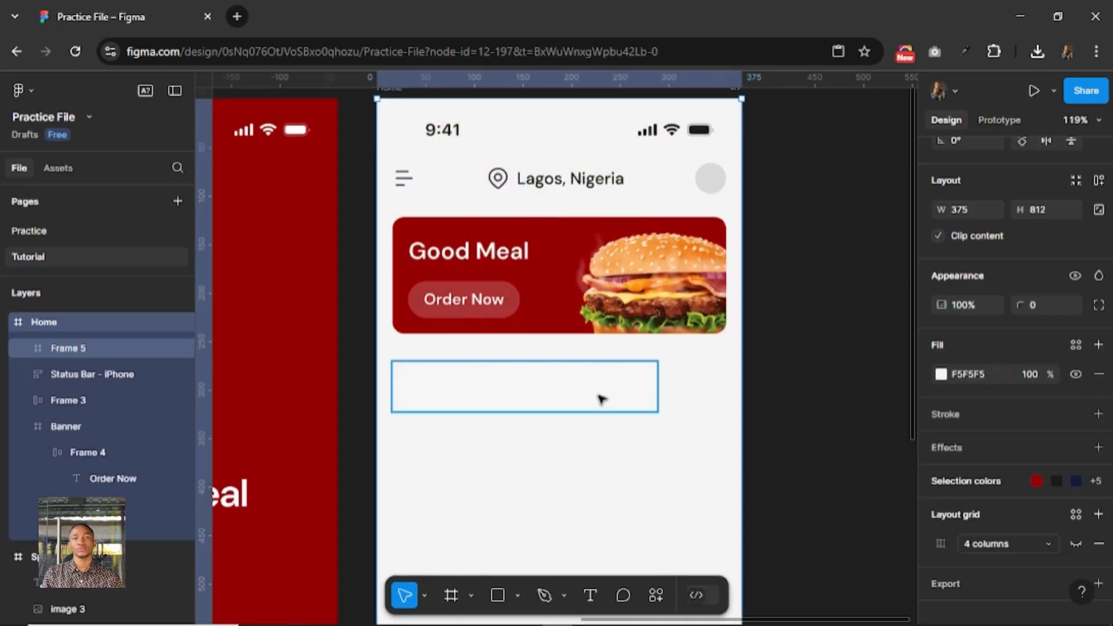
Raise the fill opacity of the rounded frame below the banner to 100%.
left_click(600, 399)
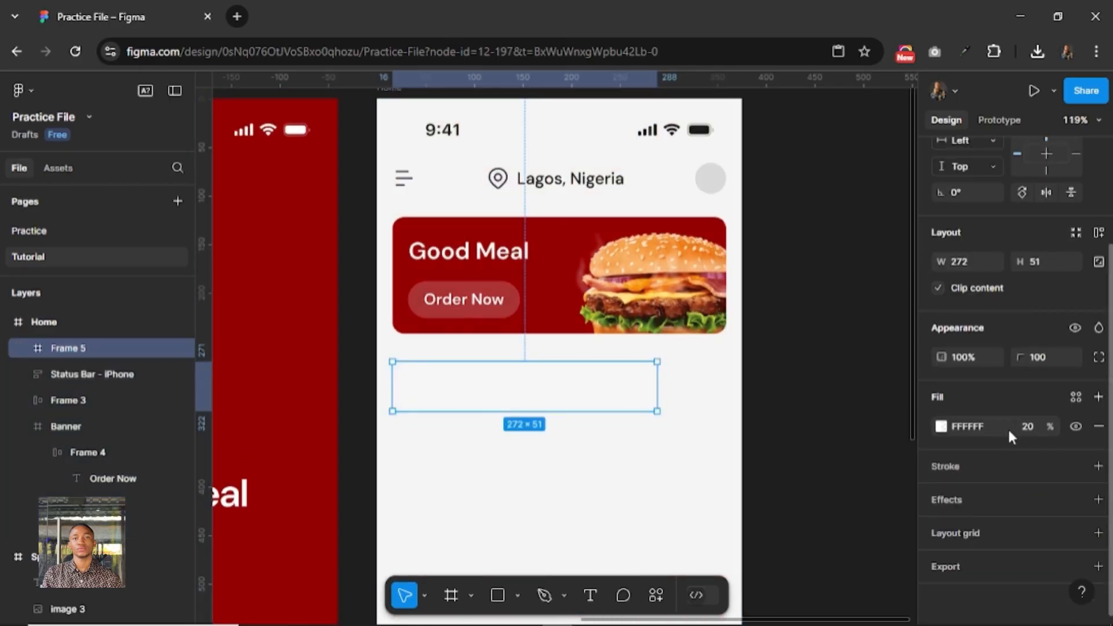
left_click(1026, 428)
type("100")
key("Return")
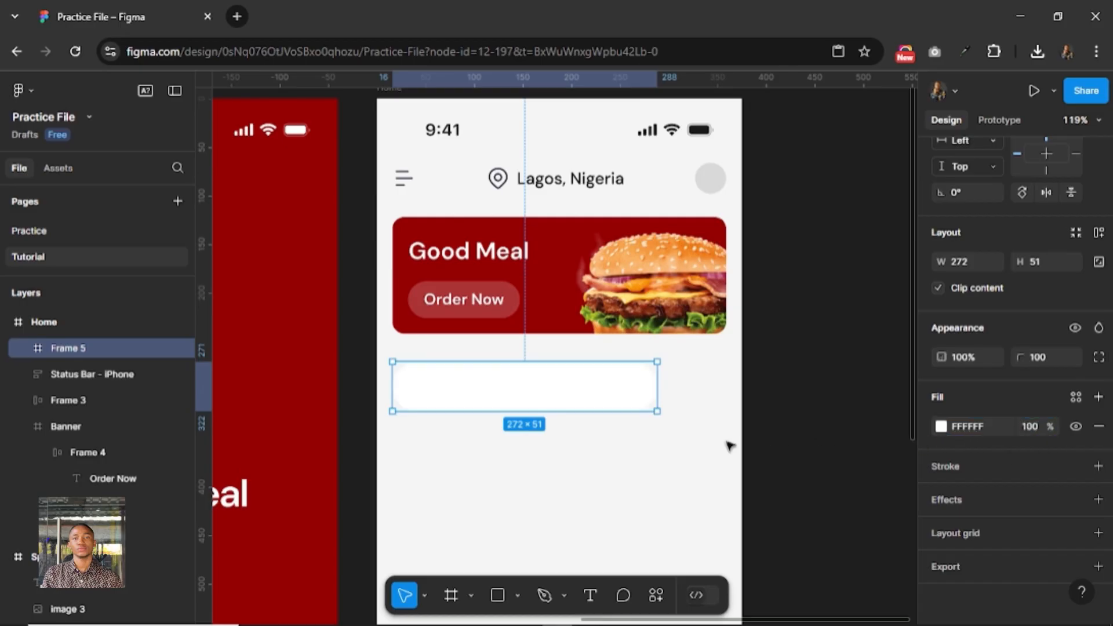
left_click(785, 388)
Darken the Home screen's background fill slightly to F0F0F0.
scroll(768, 397, "down", 3)
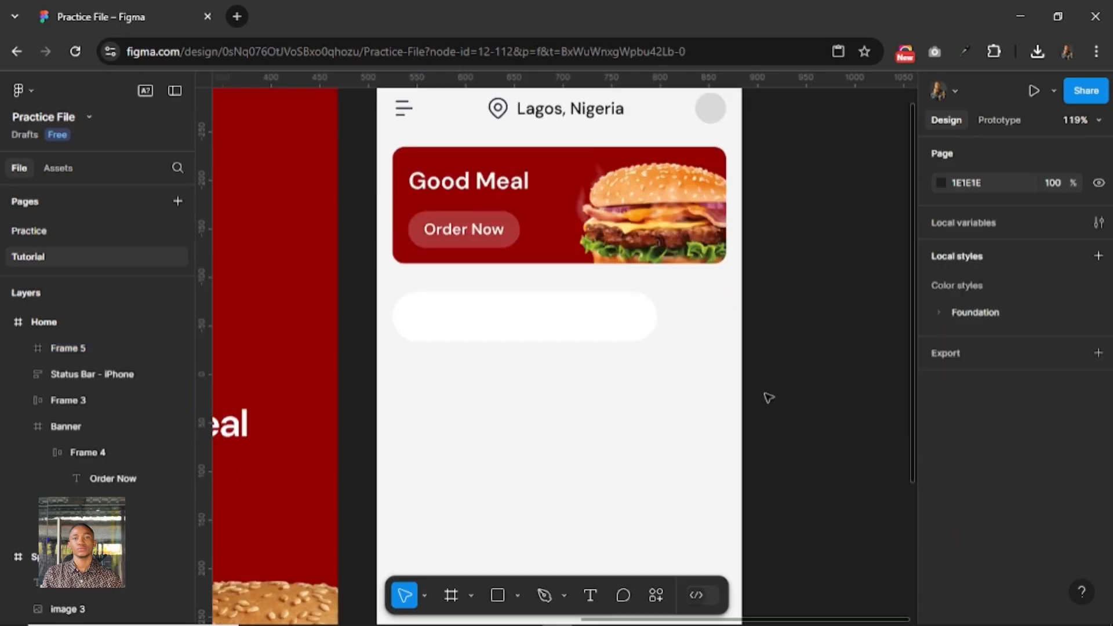
scroll(766, 396, "up", 3)
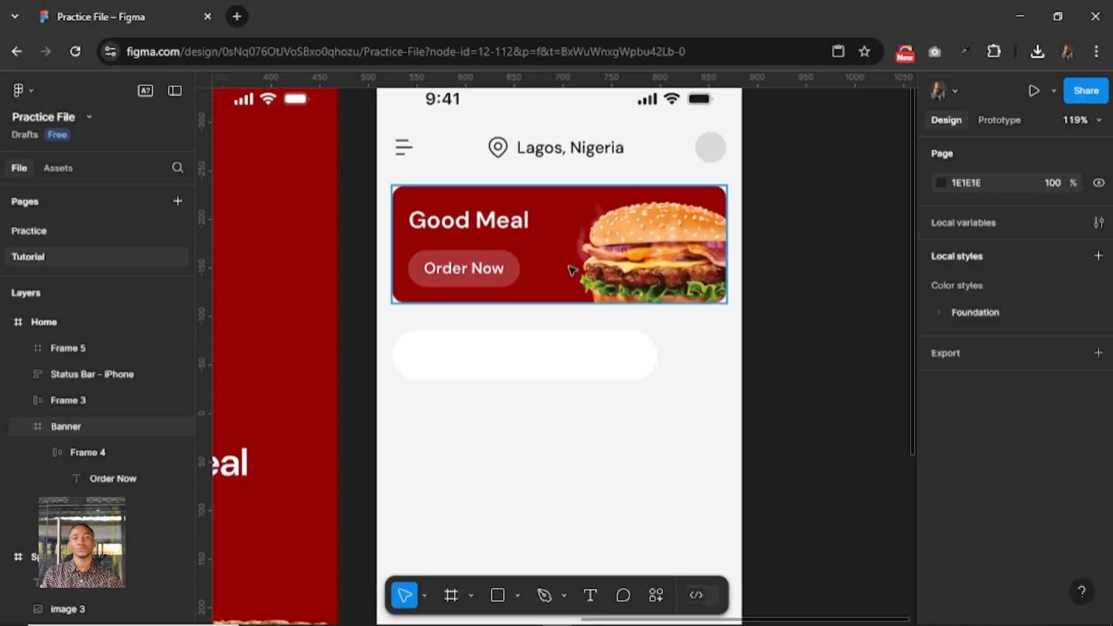
scroll(445, 271, "up", 1)
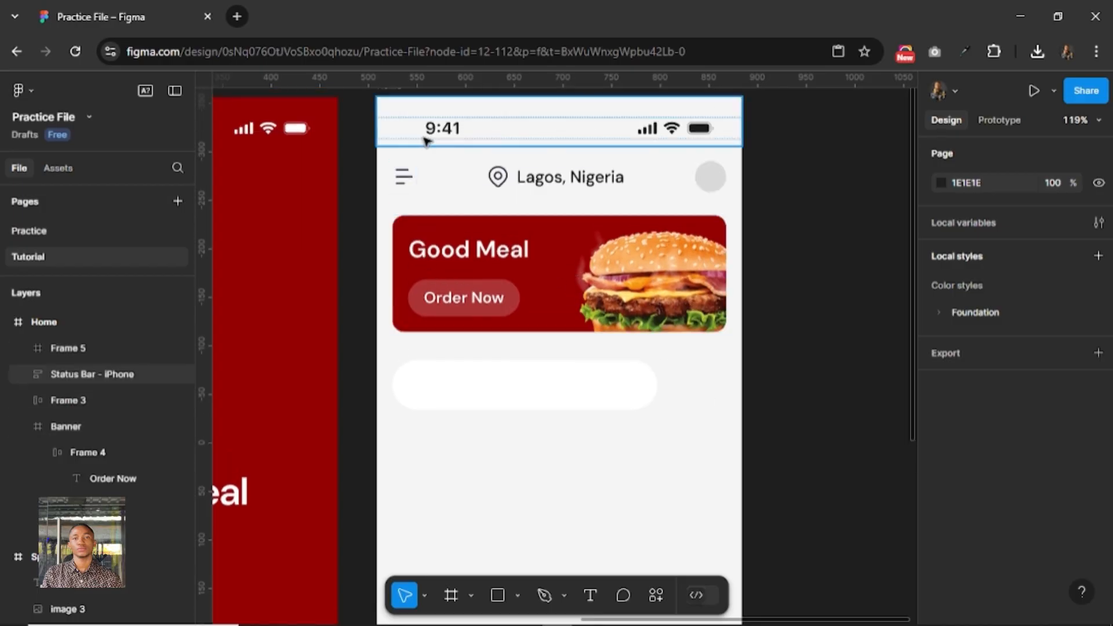
scroll(407, 110, "up", 1)
left_click(400, 95)
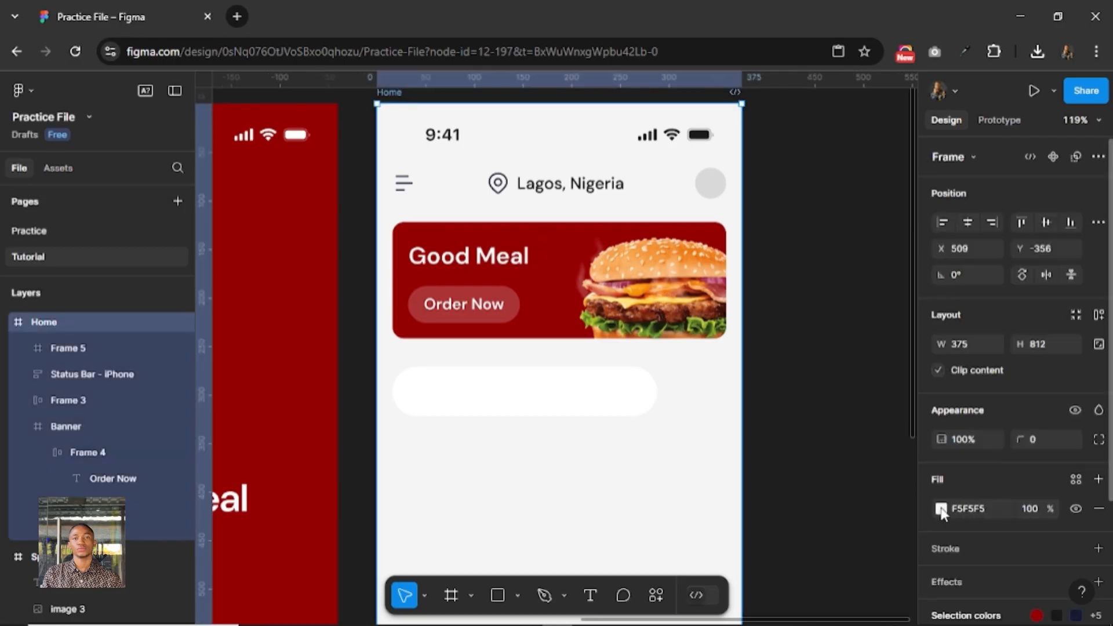
left_click(940, 509)
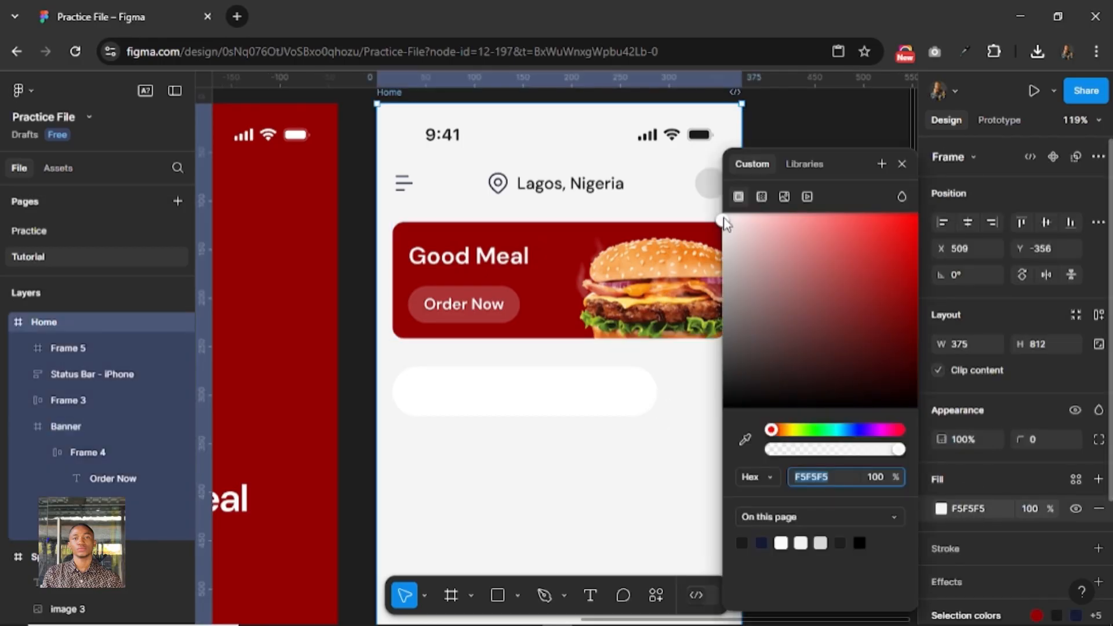
left_click_drag(724, 226, 708, 228)
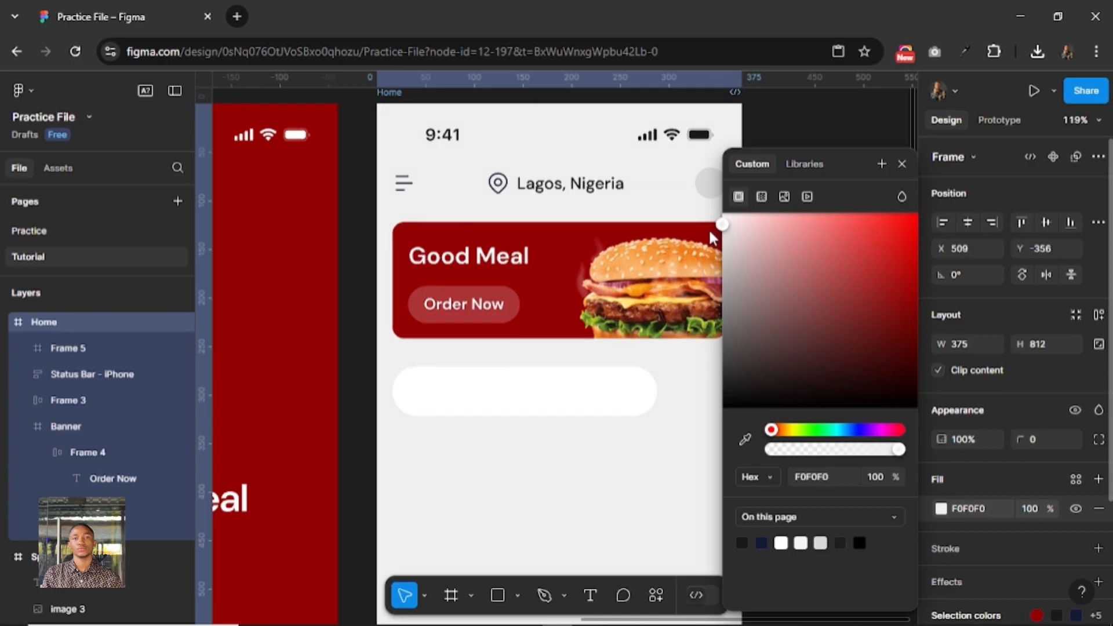
left_click(902, 164)
left_click(632, 385)
scroll(632, 385, "down", 1)
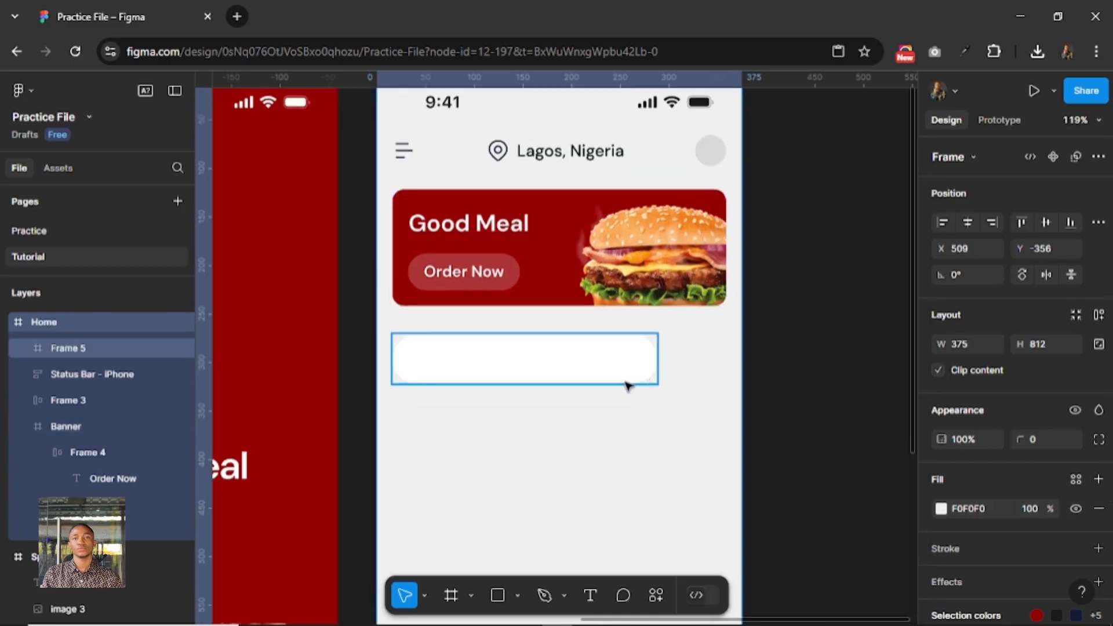
Draw a frame about 42 × 42 on the Home screen and place it beside the white bar, vertically centred with it.
left_click(462, 590)
left_click_drag(560, 430, 599, 479)
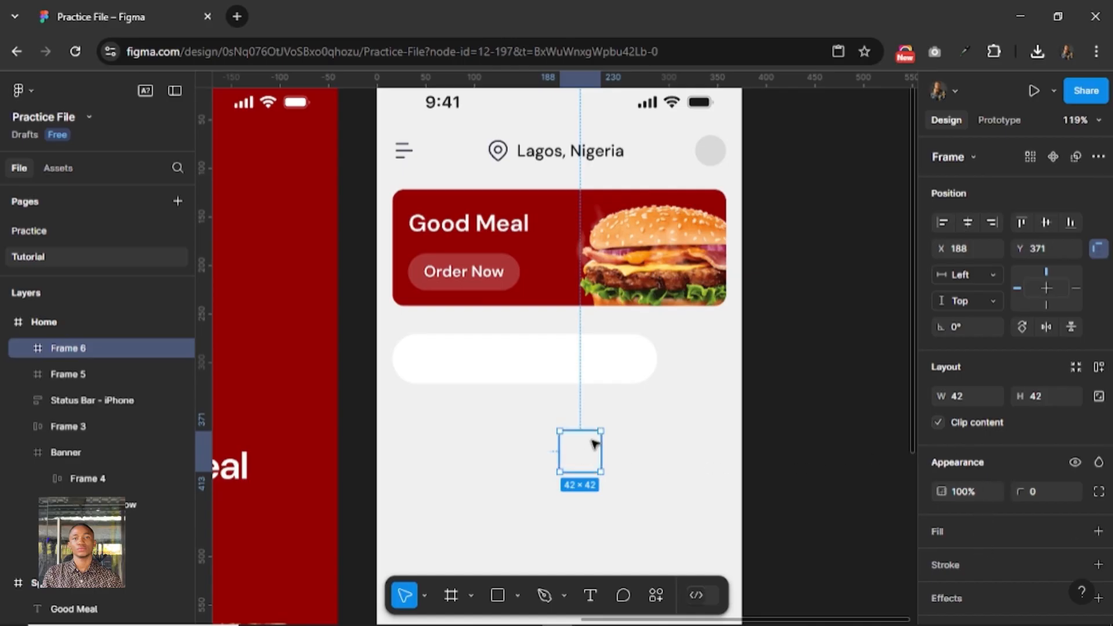
left_click_drag(583, 457, 701, 363)
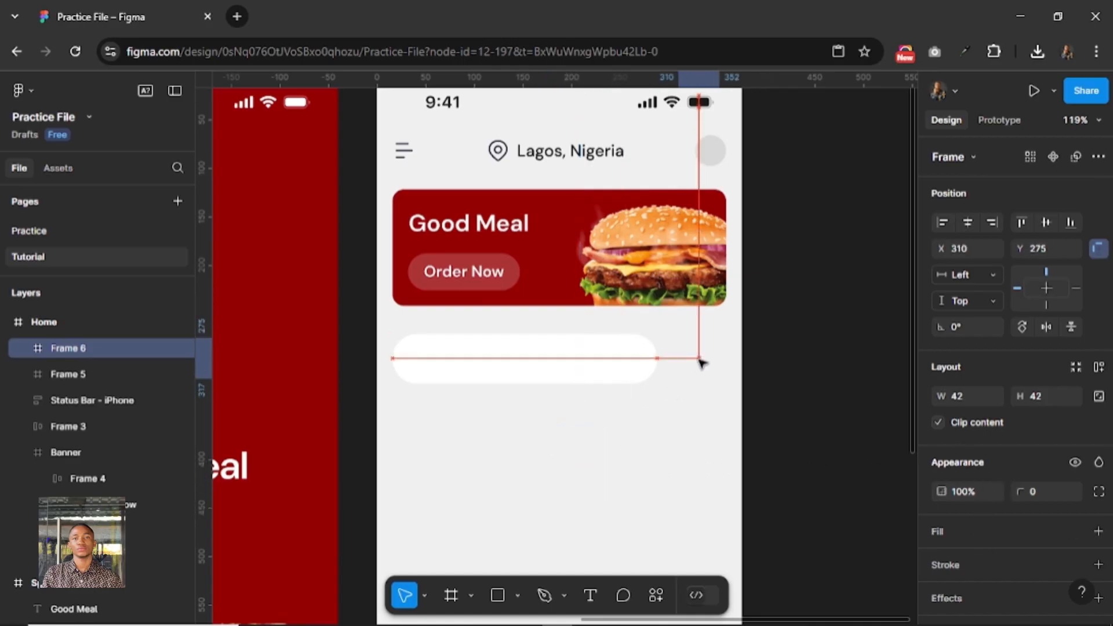
Give the small square frame the Foundation/Red/red-500 fill and a corner radius of 100.
scroll(991, 437, "down", 2)
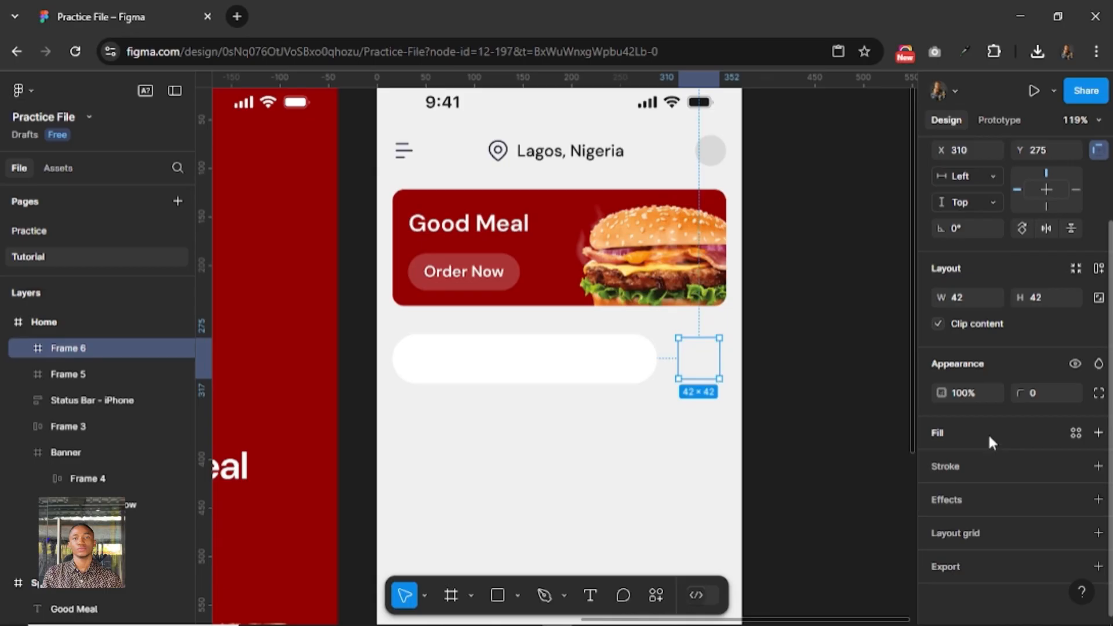
key("ctrl+alt+v")
left_click(1099, 487)
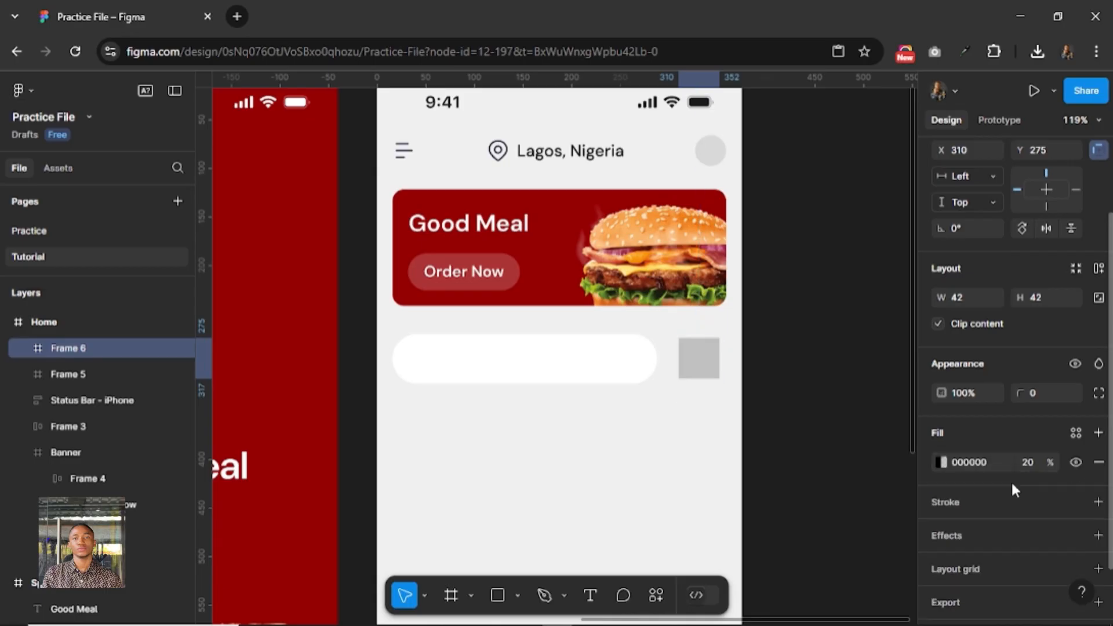
left_click(941, 461)
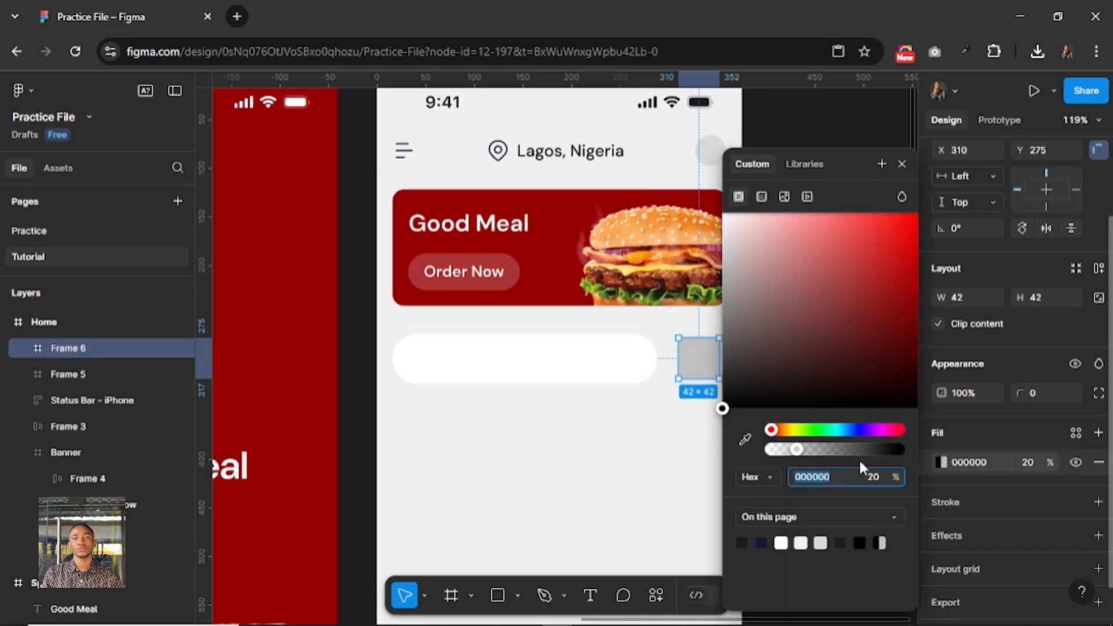
left_click(1078, 433)
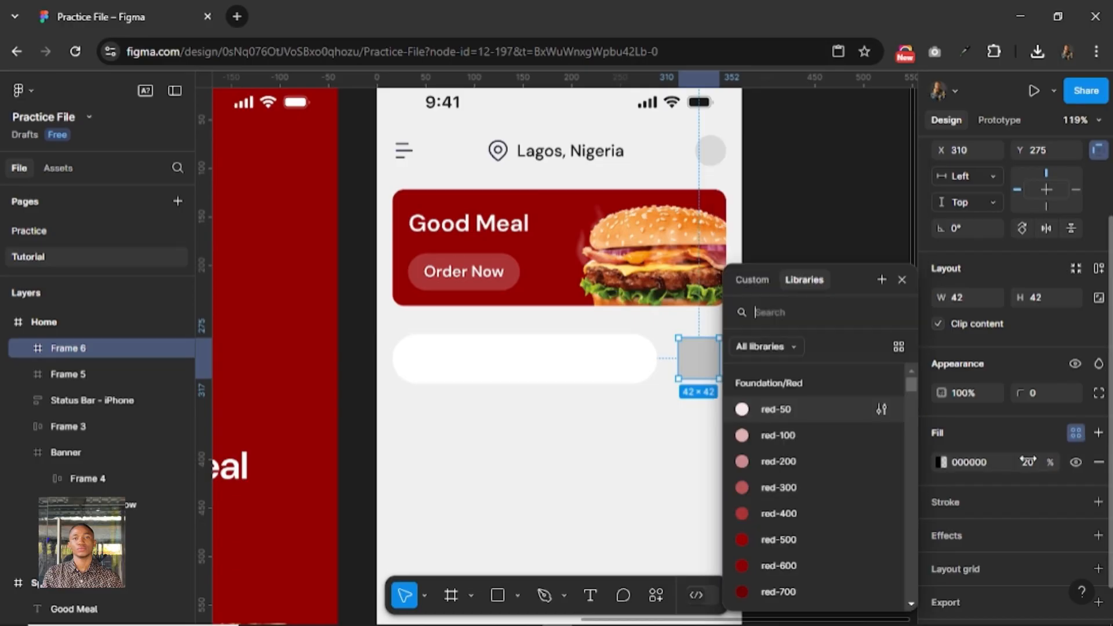
left_click(777, 540)
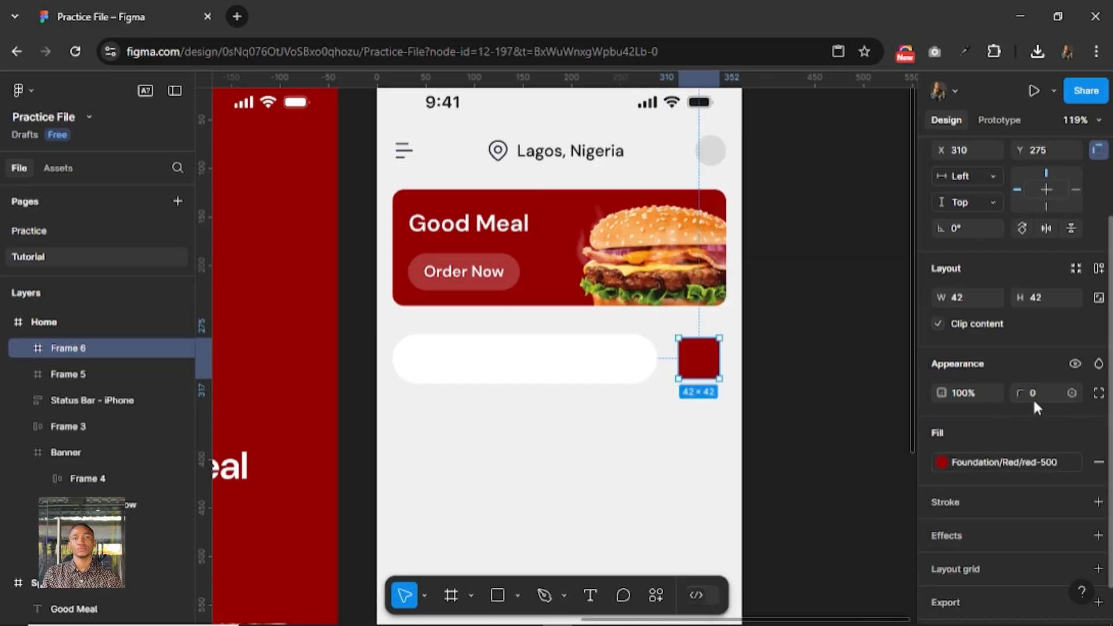
key("Return")
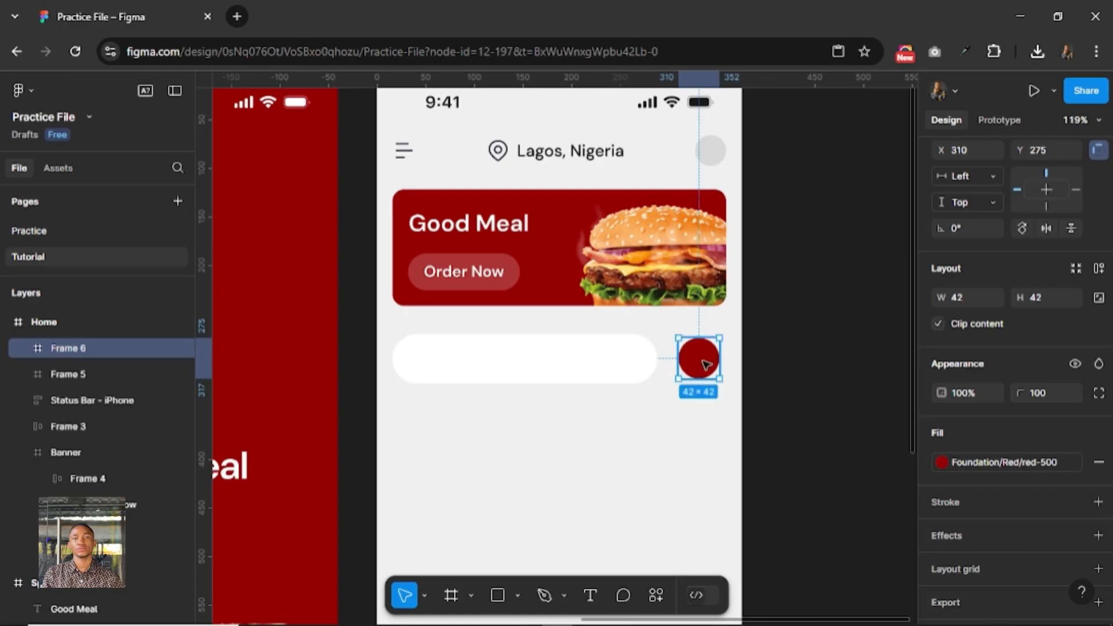
Set the height of the rounded white bar below the banner to 48.
left_click(637, 375)
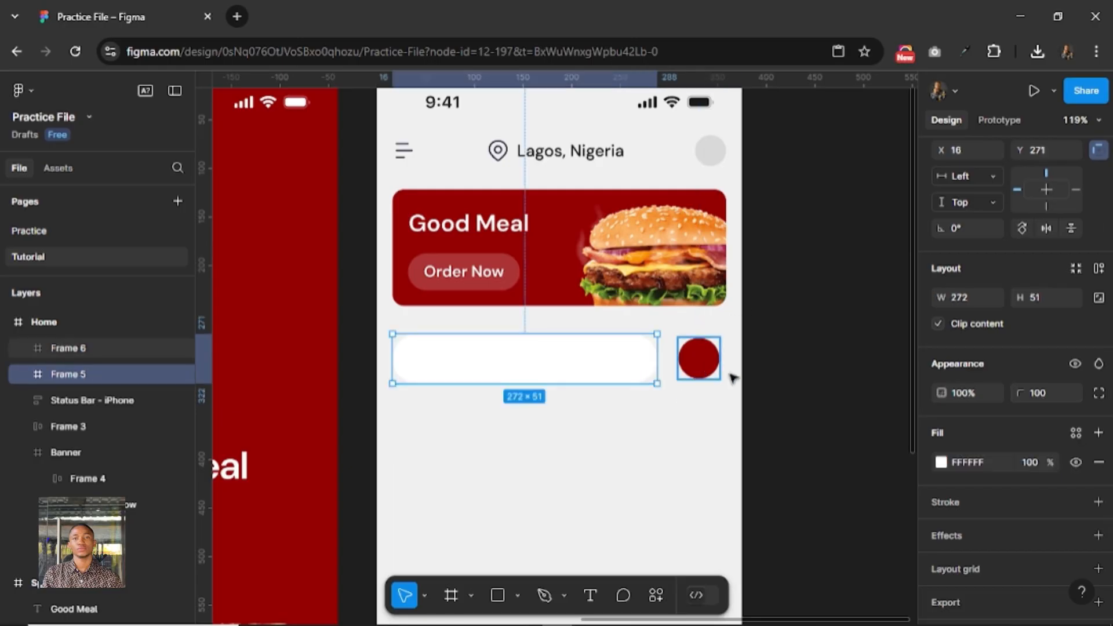
left_click(1051, 299)
type("48")
key("Return")
Scale the red circle beside the white bar to a height of 48.
left_click(698, 359)
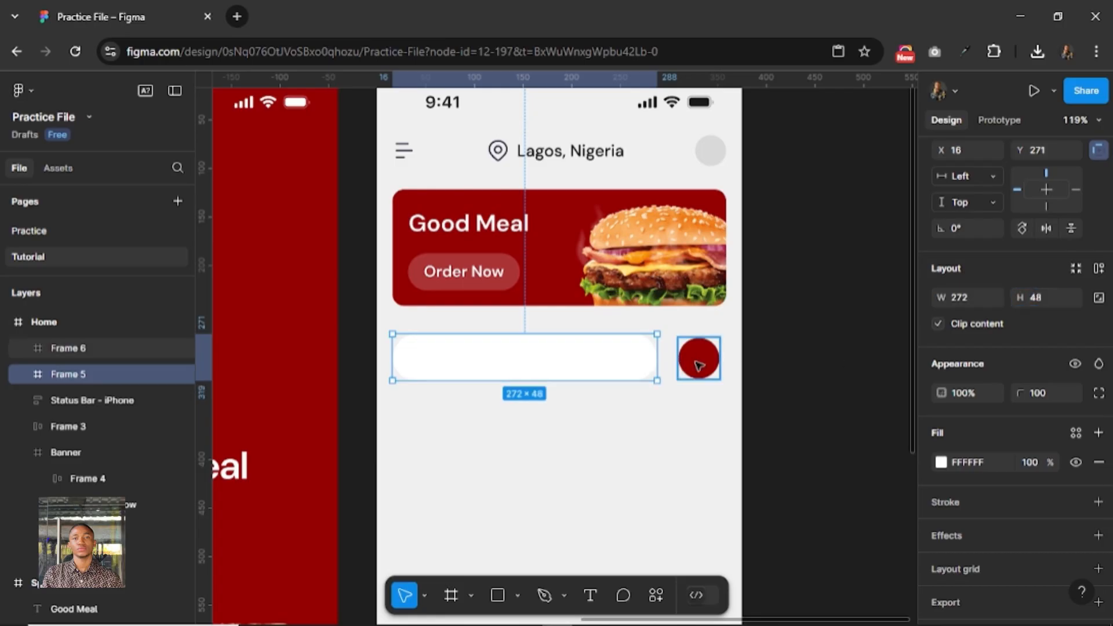
key("k")
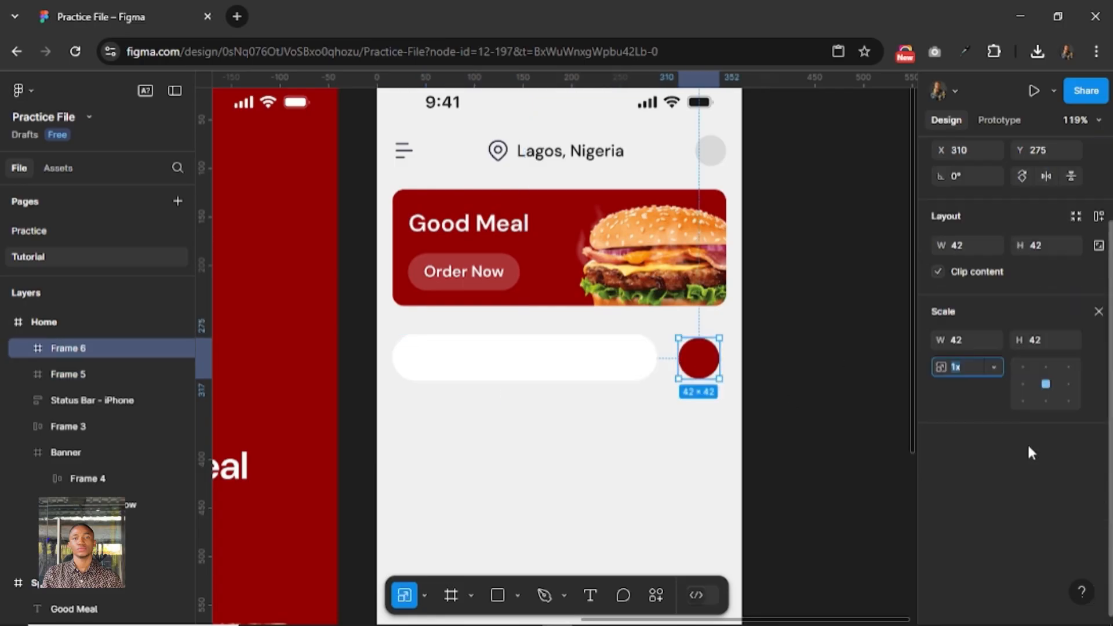
left_click(1045, 339)
type("48")
key("Return")
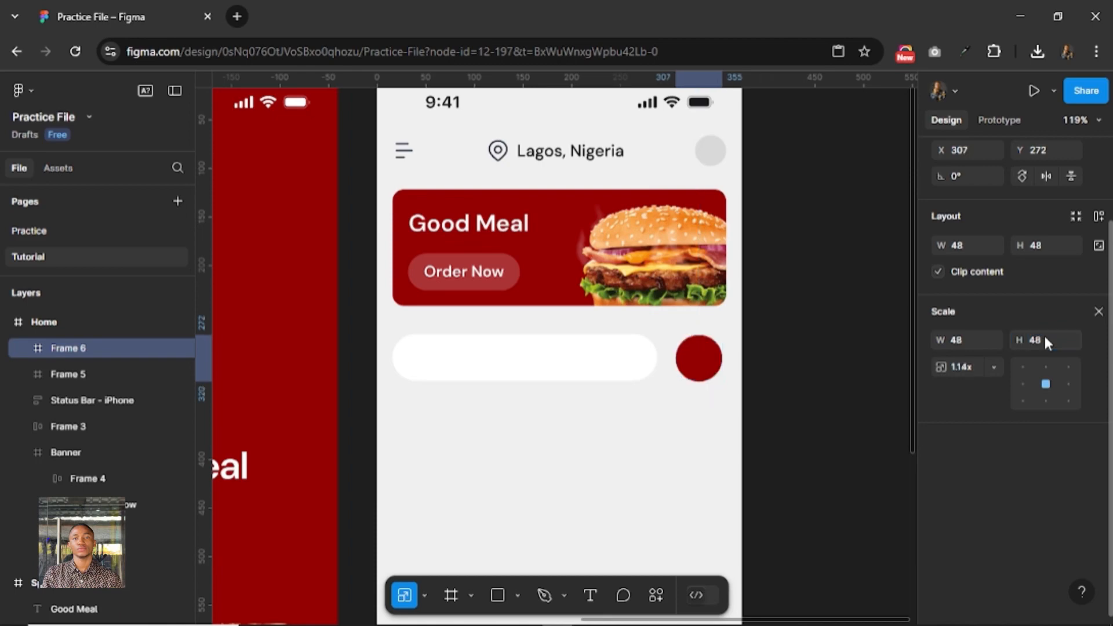
Combine the white bar and the red circle in an auto layout frame and set its width to 343.
left_click(632, 374, "shift")
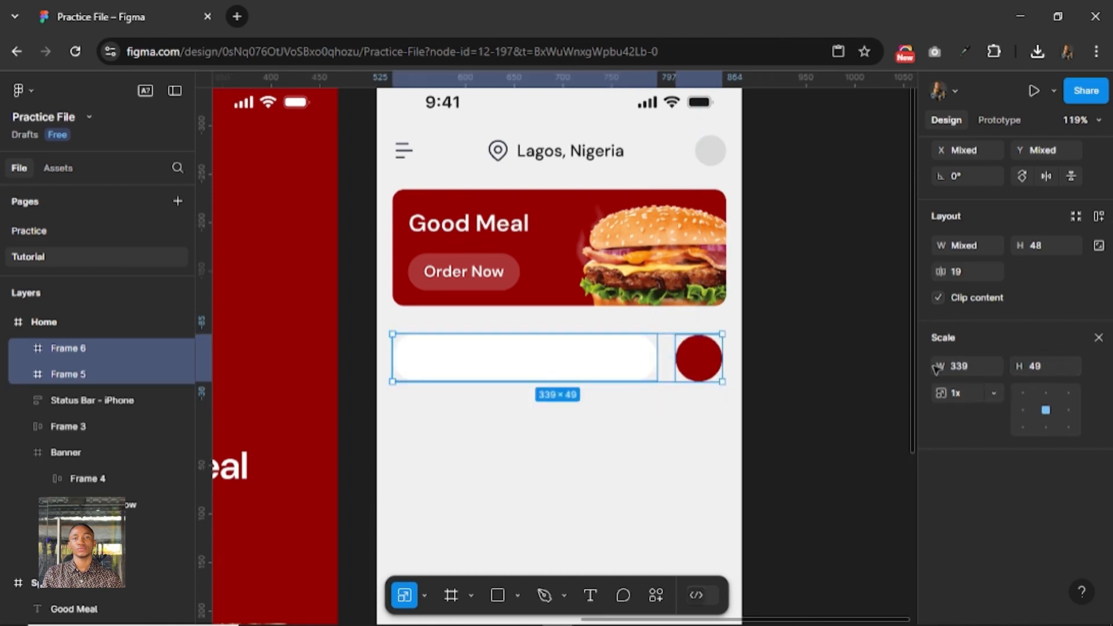
left_click(1097, 338)
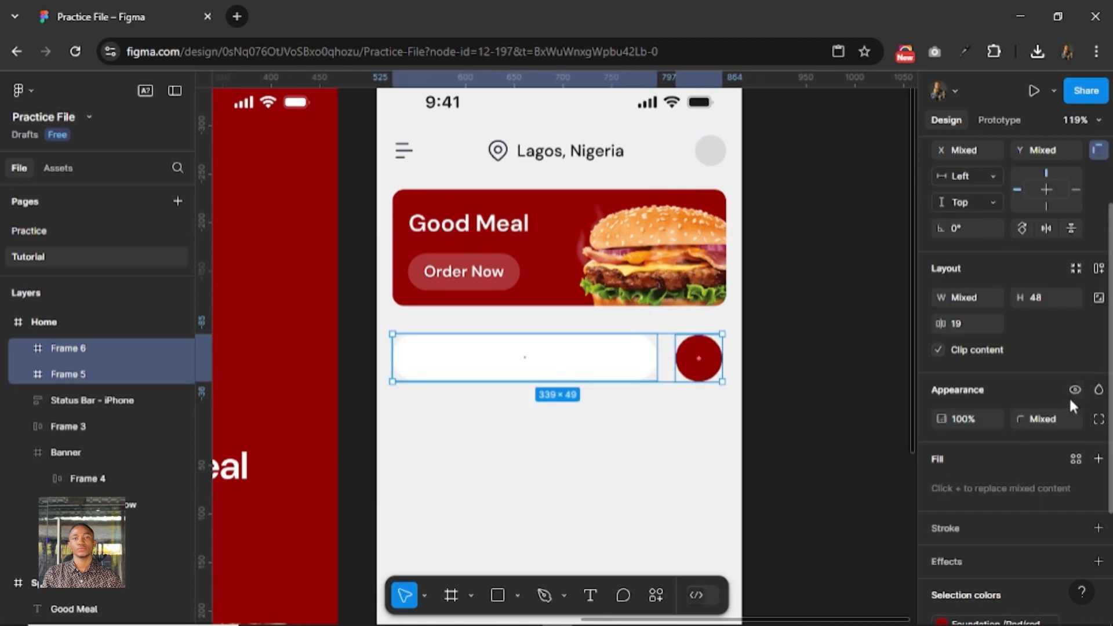
left_click(1098, 270)
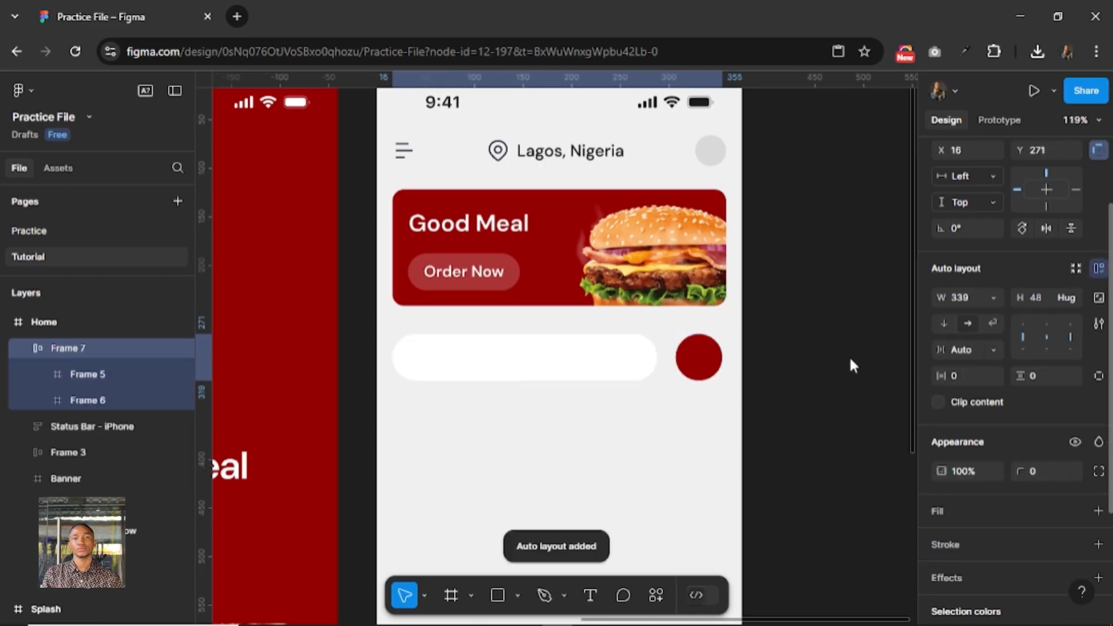
left_click(970, 300)
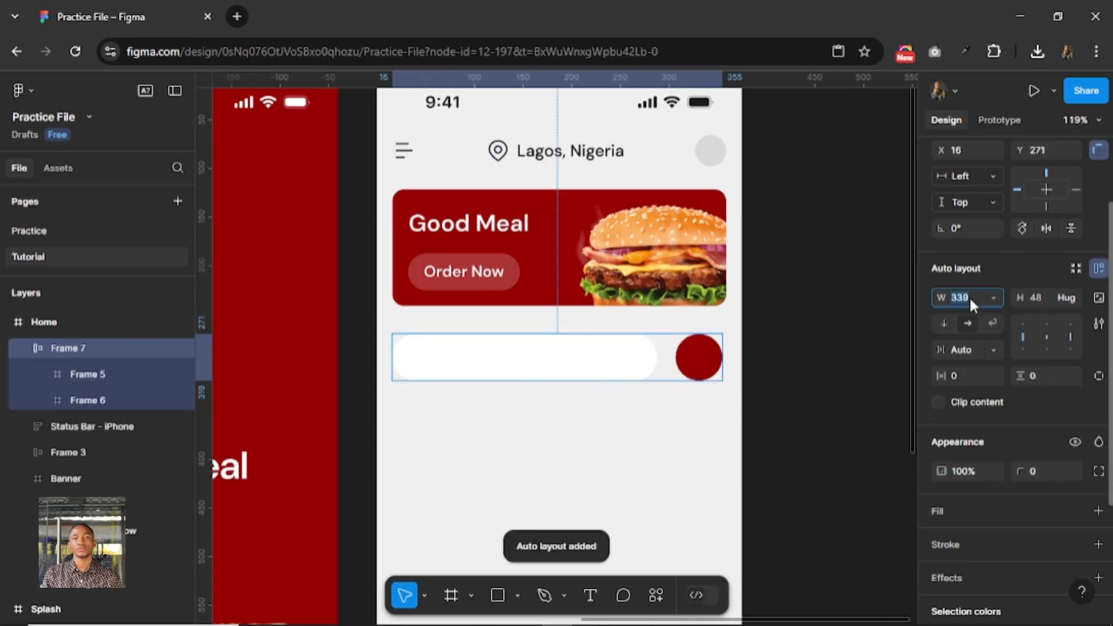
type("343")
key("Return")
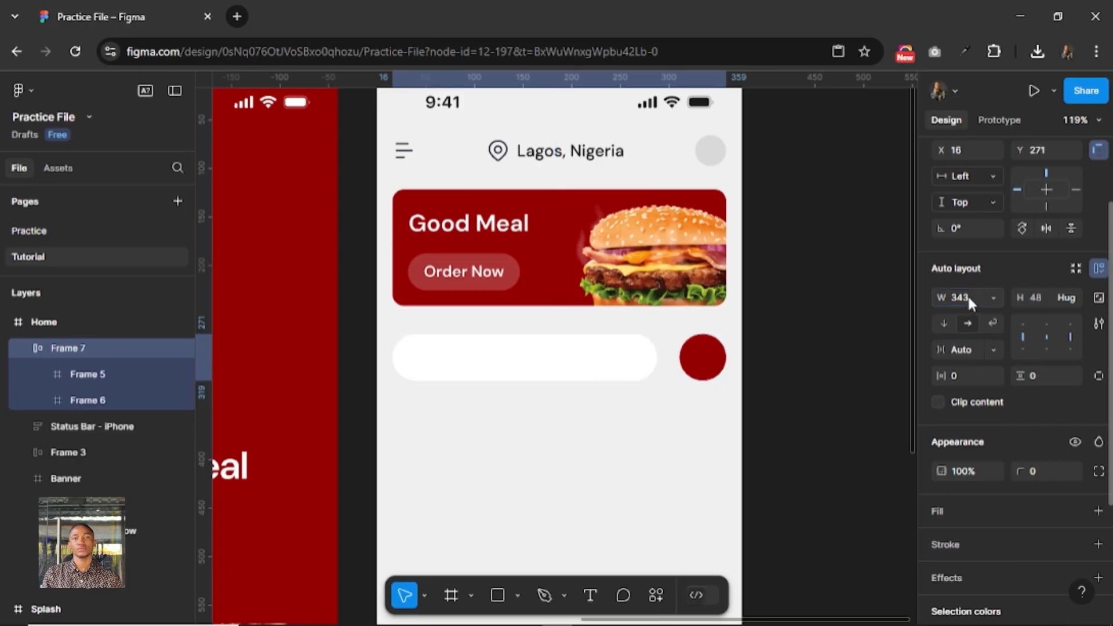
Make the white bar's width fill its auto layout container.
left_click(603, 368)
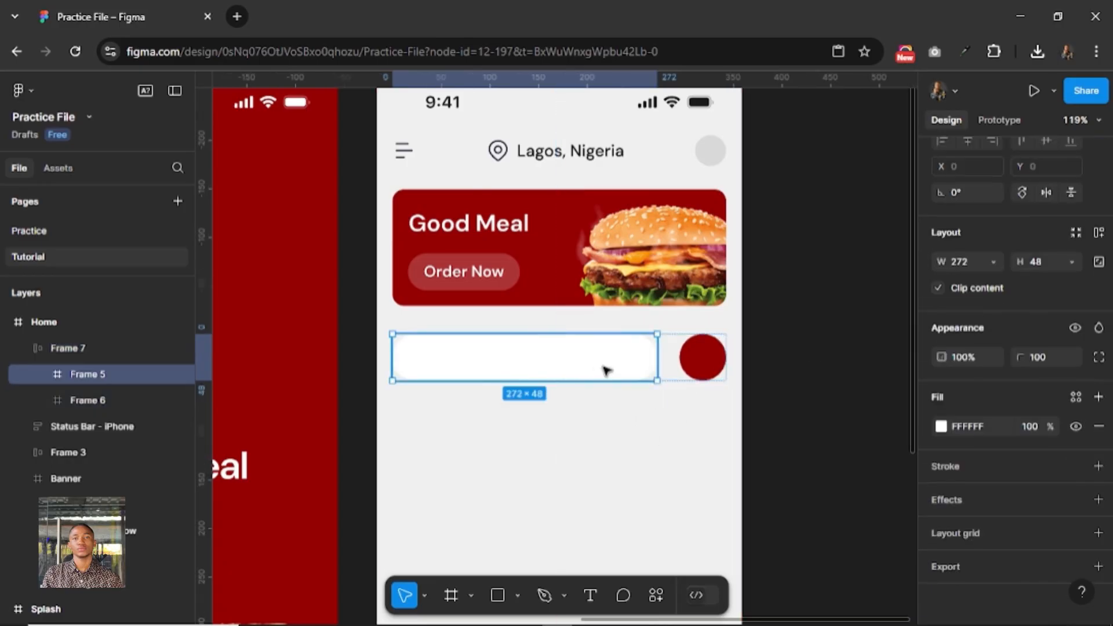
left_click(992, 261)
left_click(992, 281)
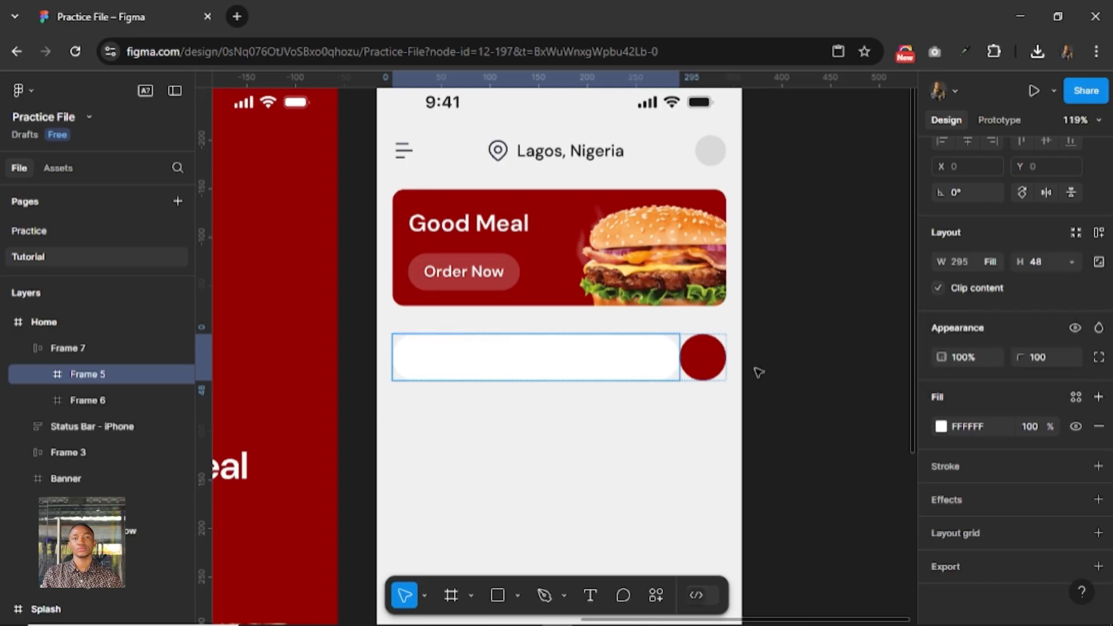
key("Escape")
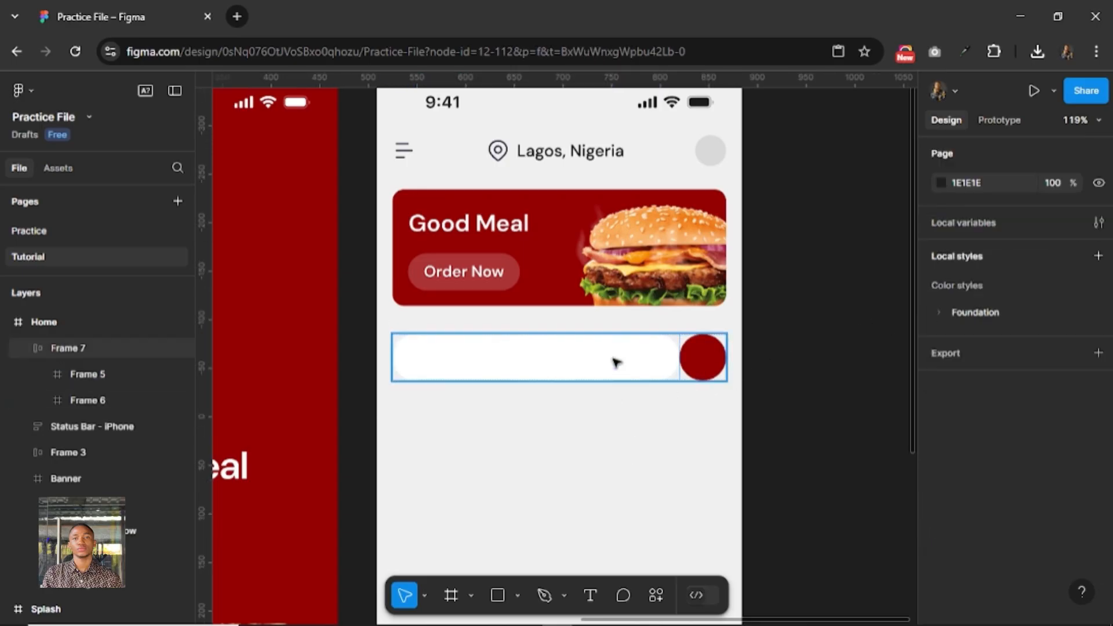
Set the horizontal gap between the white bar and the red circle to 16.
left_click(667, 378)
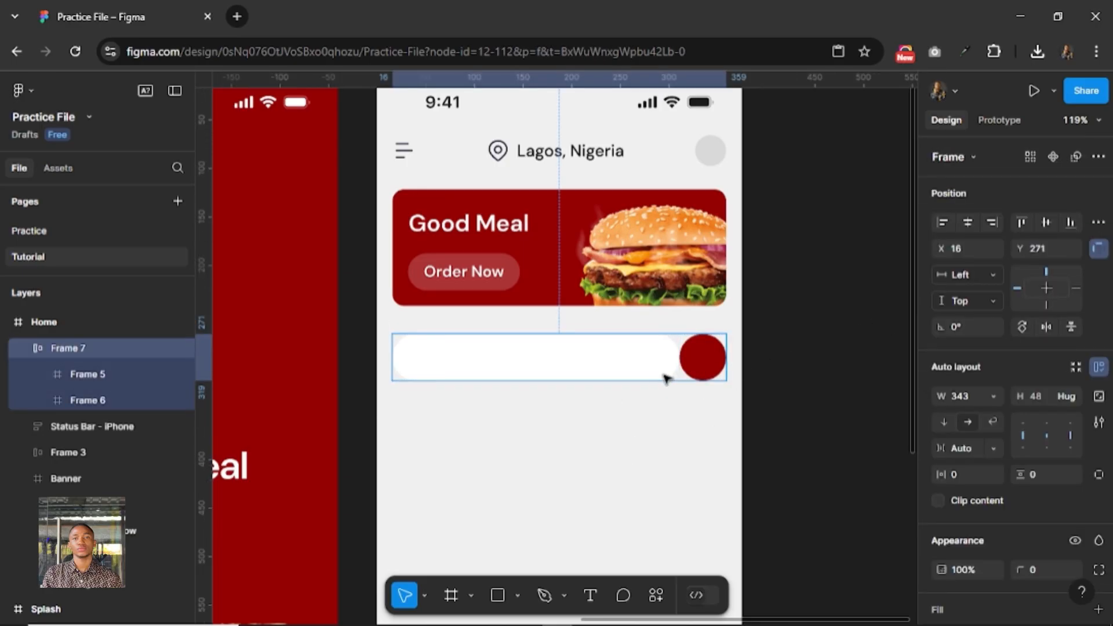
left_click(961, 448)
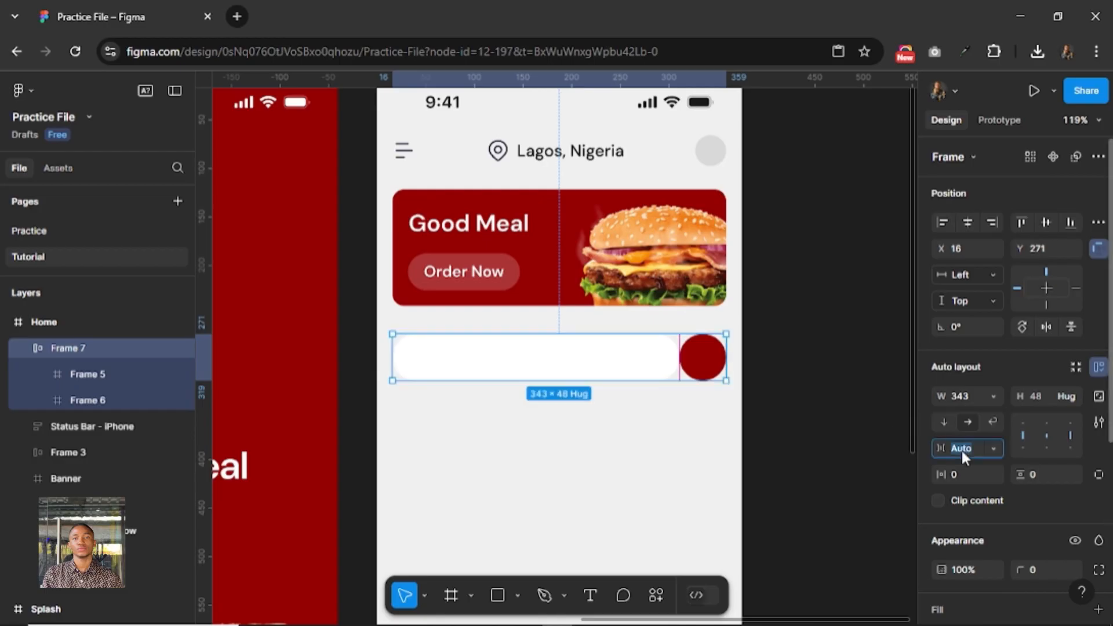
key("Return")
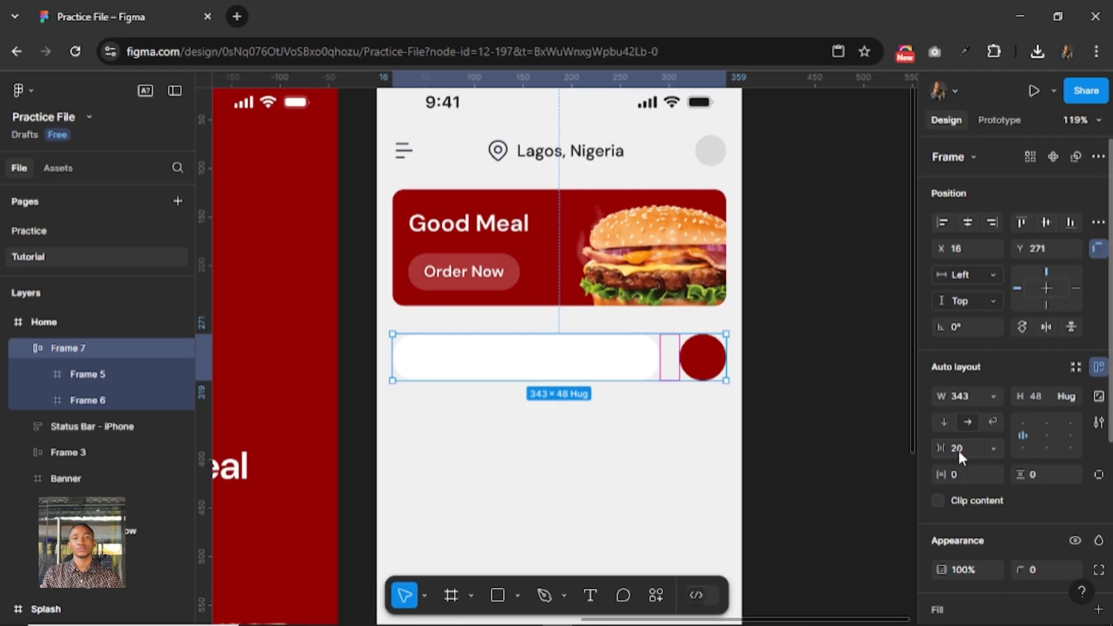
left_click(959, 452)
type("16")
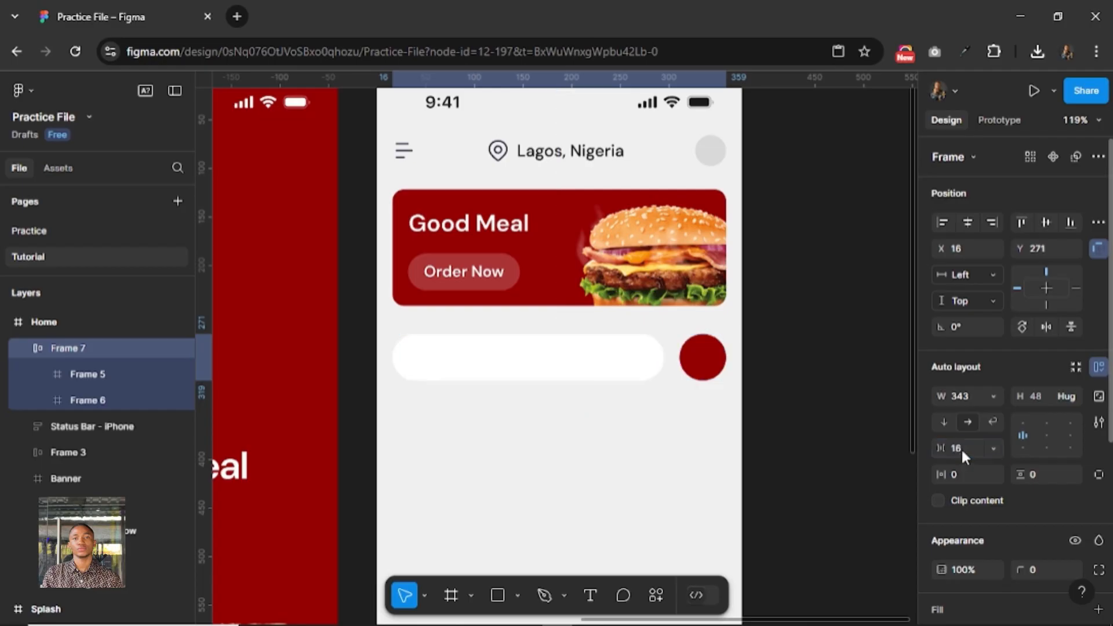
key("Return")
Run the Hugeicons Pro plugin, look up "Search" and insert the search-01 icon.
scroll(666, 410, "down", 2)
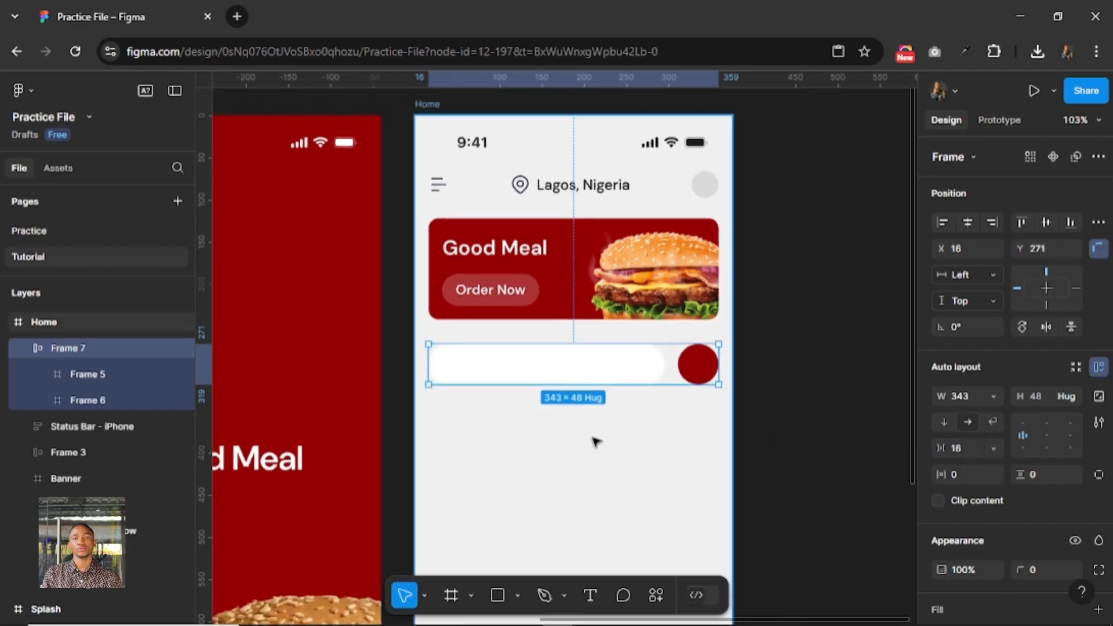
right_click(555, 450)
mouse_move(642, 526)
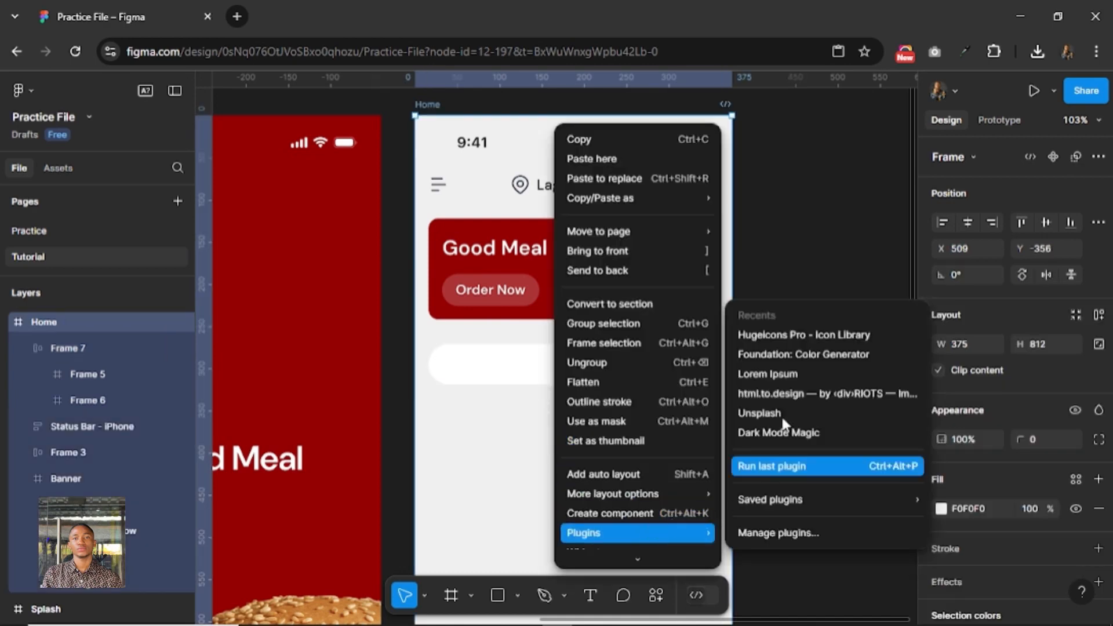
left_click(774, 346)
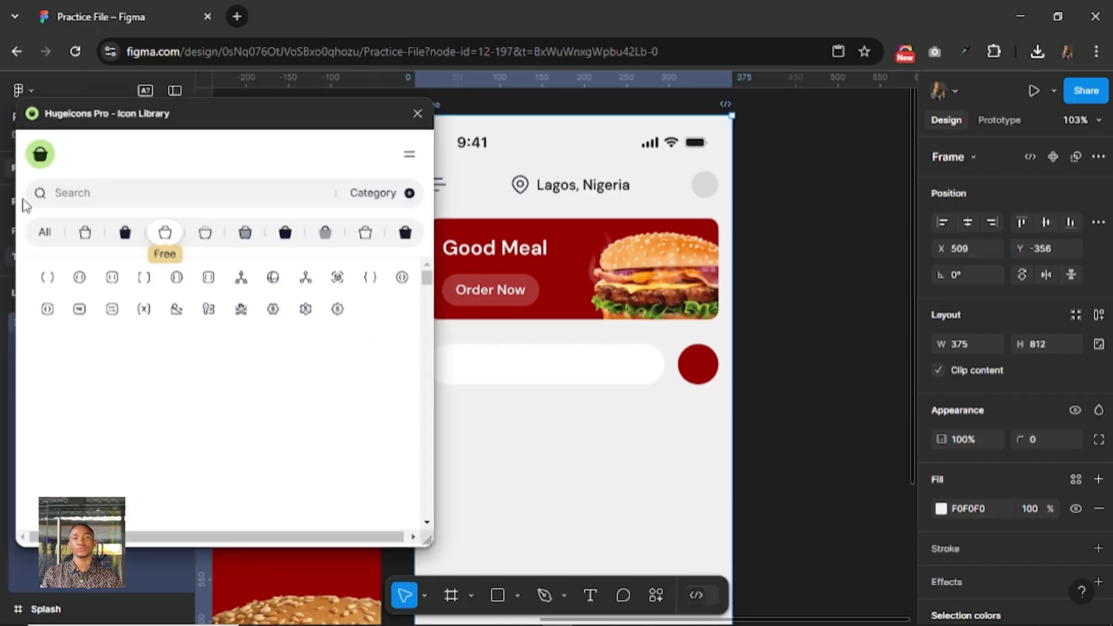
type("Search")
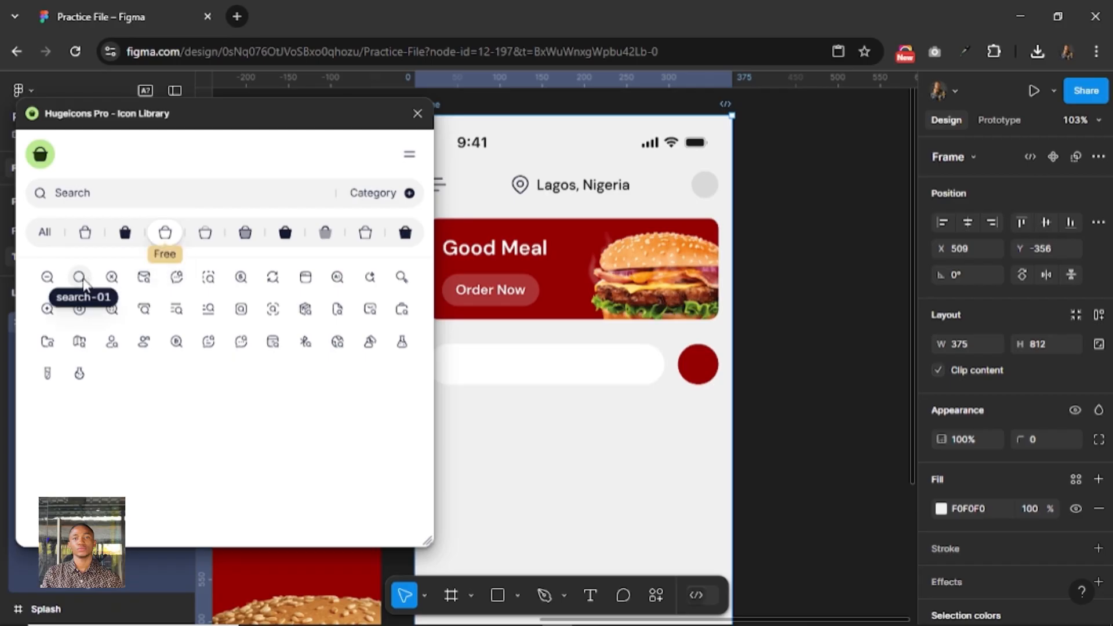
left_click(79, 277)
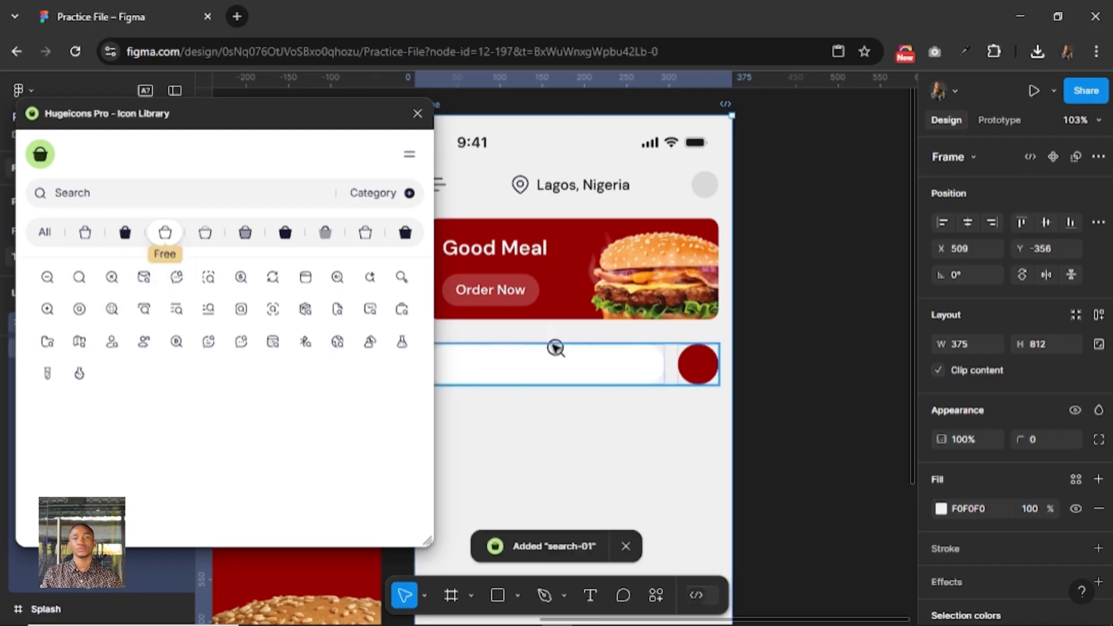
Look up "filter" in the icon library, insert the filter-horizontal icon and close the plugin.
double_click(127, 194)
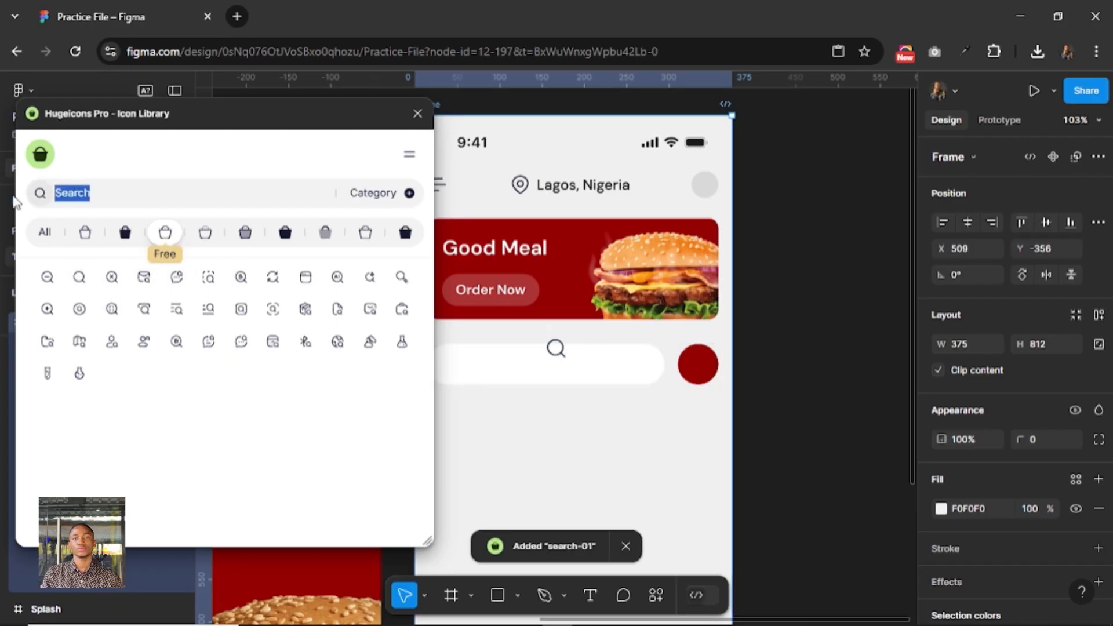
type("filter")
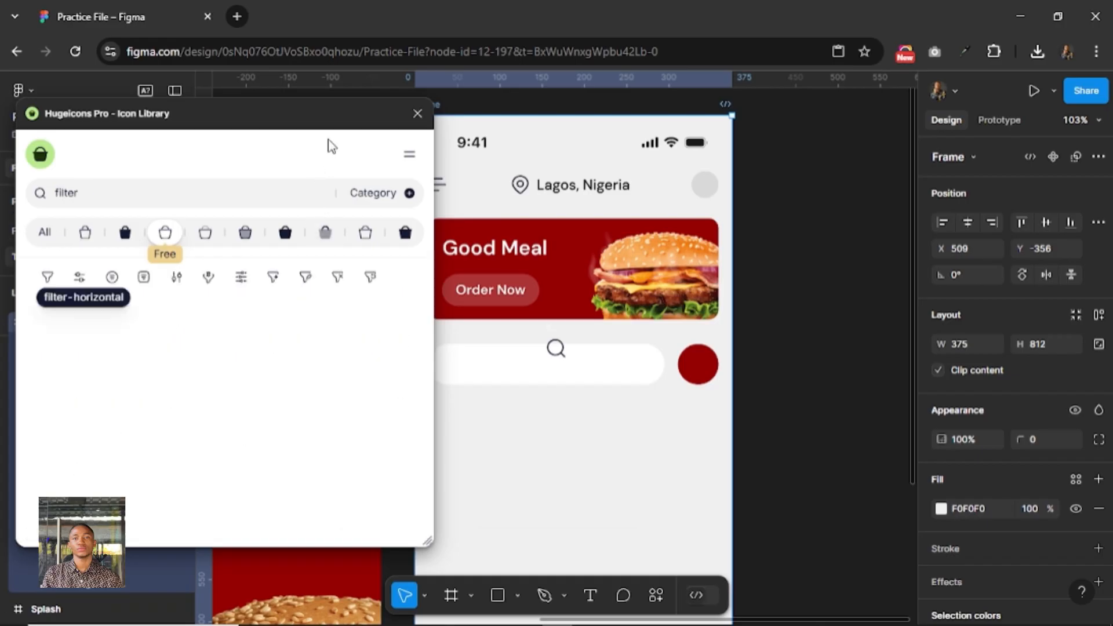
left_click_drag(328, 116, 410, 116)
left_click(138, 287)
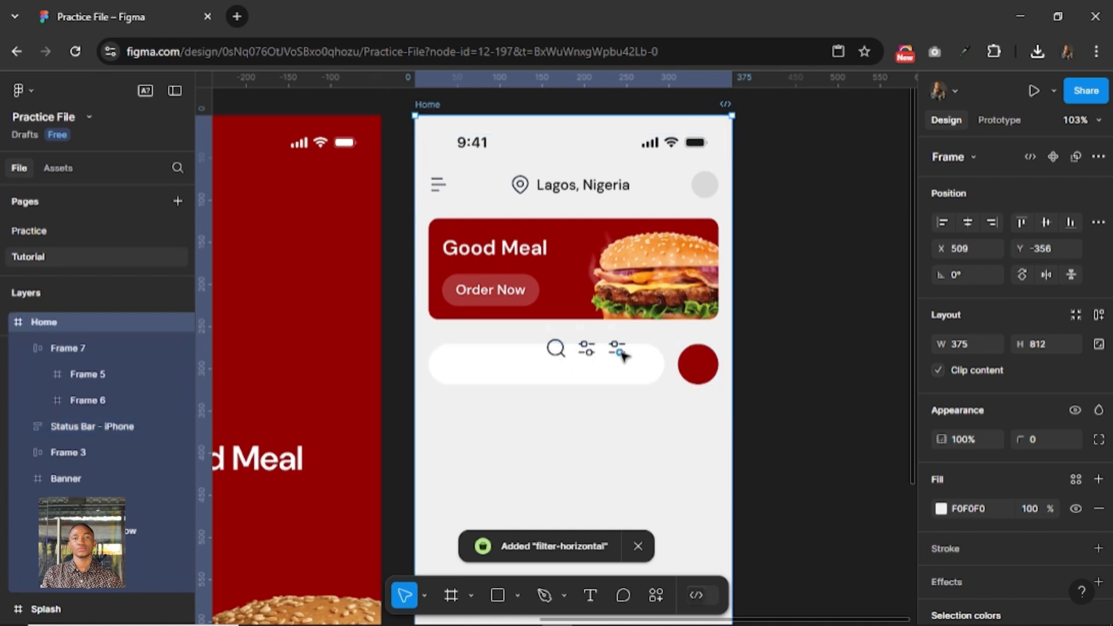
left_click(555, 350, "ctrl")
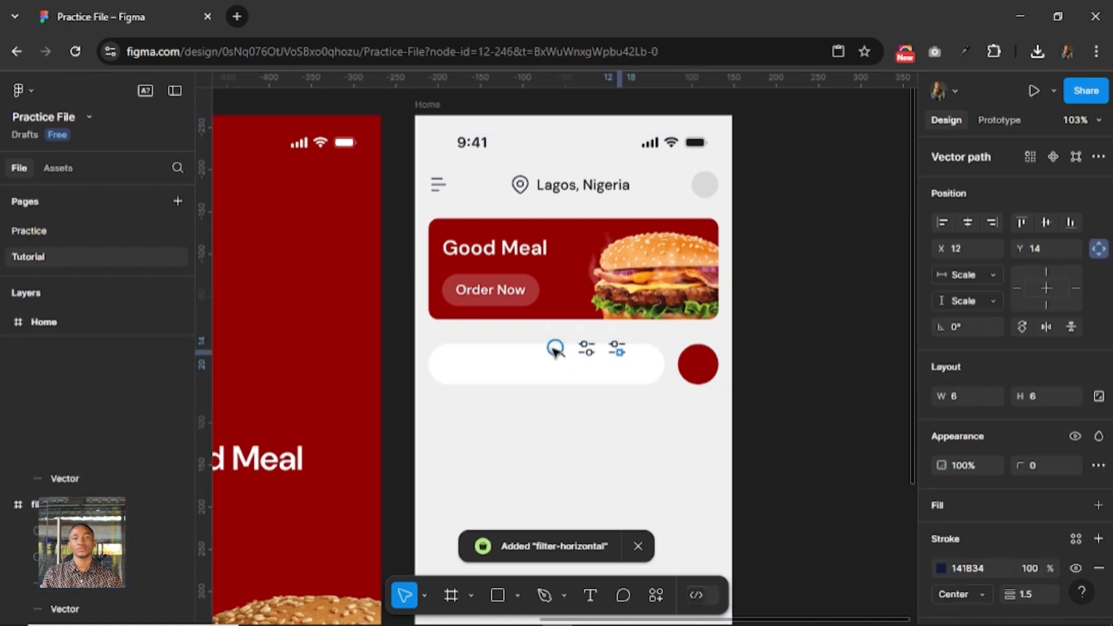
left_click(586, 354, "ctrl")
left_click(592, 353)
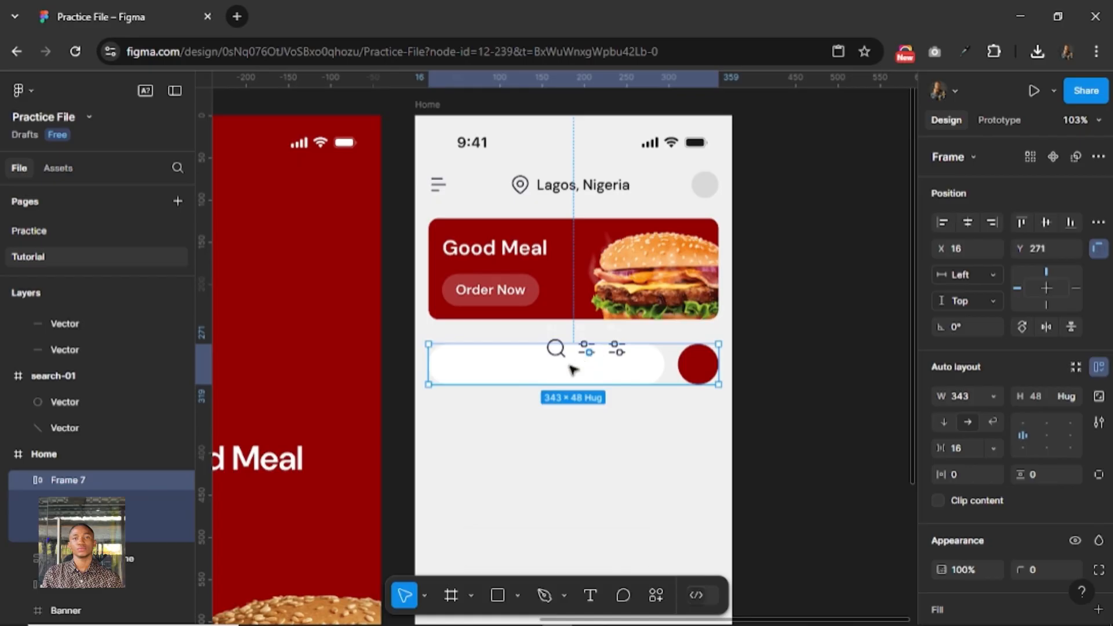
key("ctrl+z")
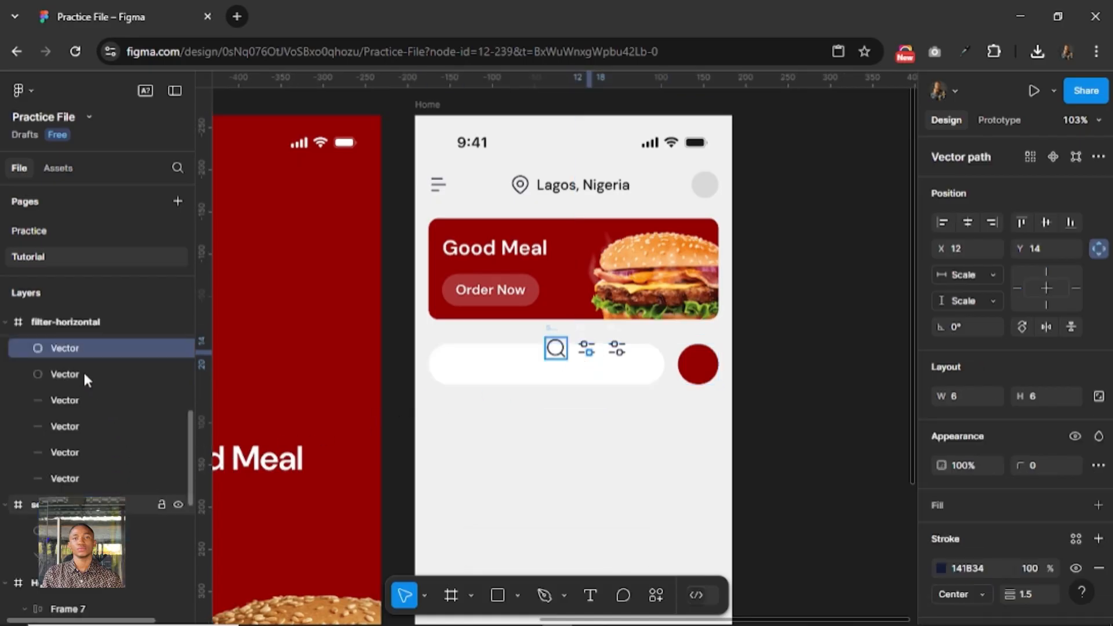
Delete the extra filter-horizontal icon nearest to the search icon.
scroll(67, 369, "up", 3)
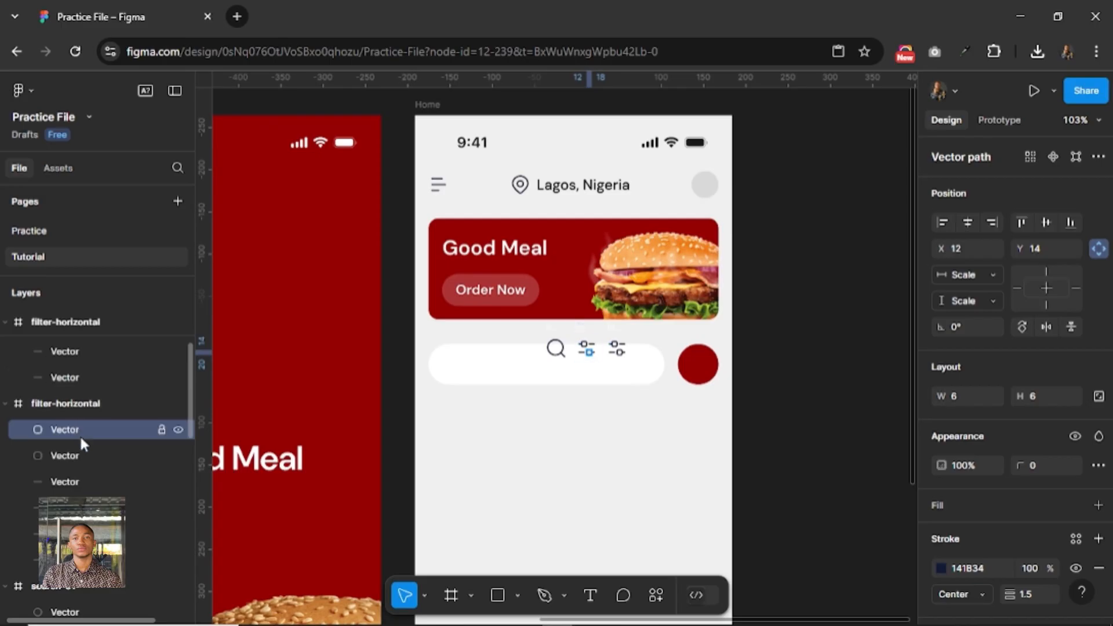
left_click(90, 404)
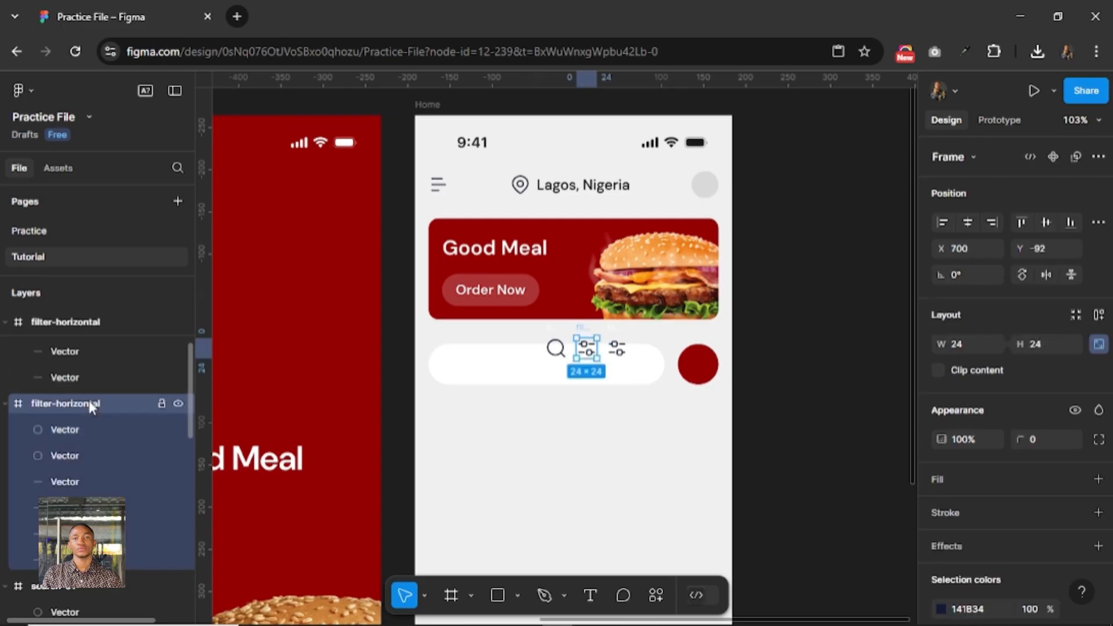
key("Delete")
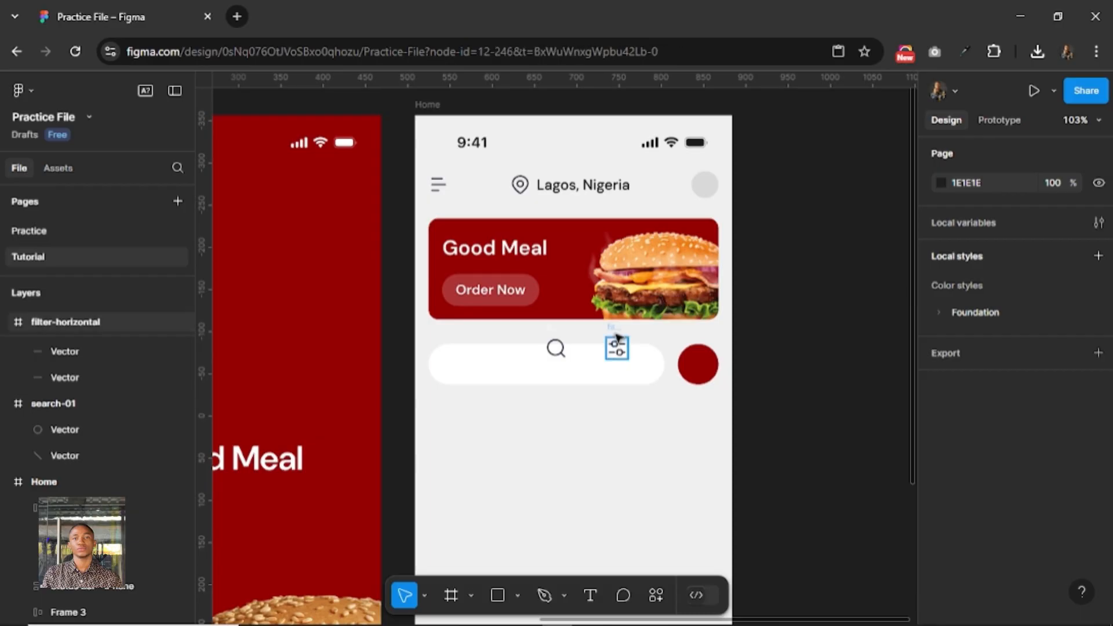
Move the remaining filter-horizontal icon into the red circle and centre it horizontally and vertically.
left_click(617, 339)
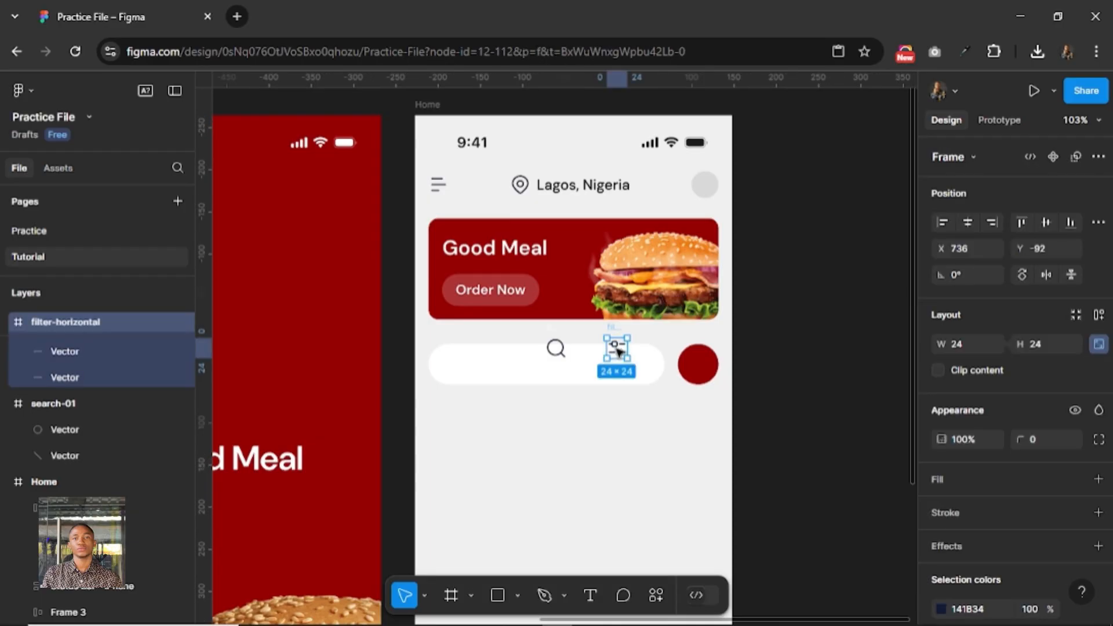
key("Escape")
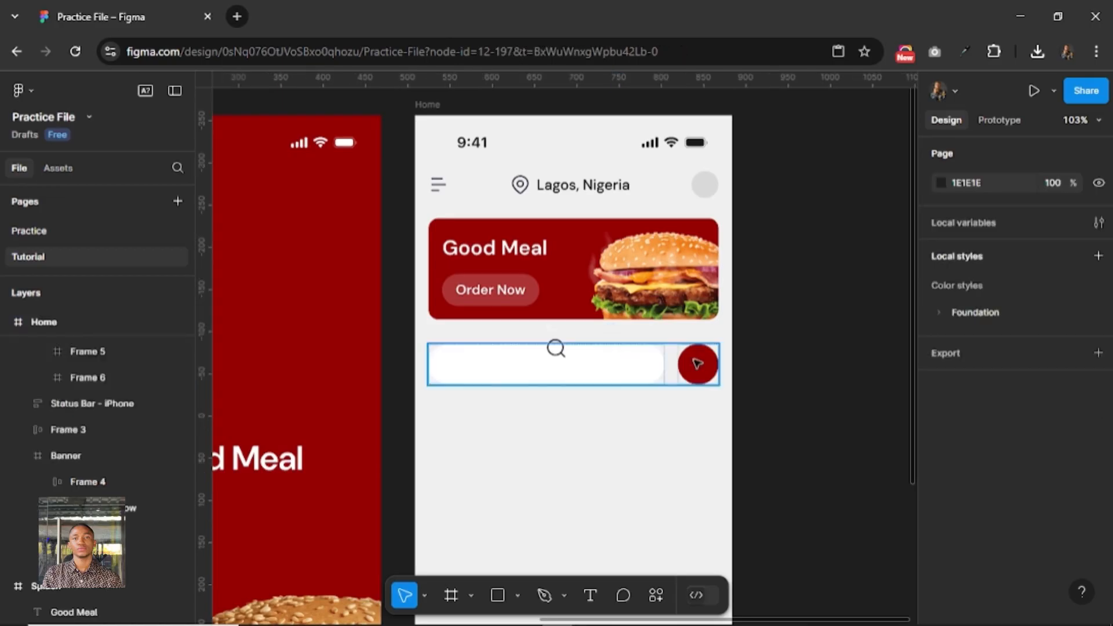
key("shift+a")
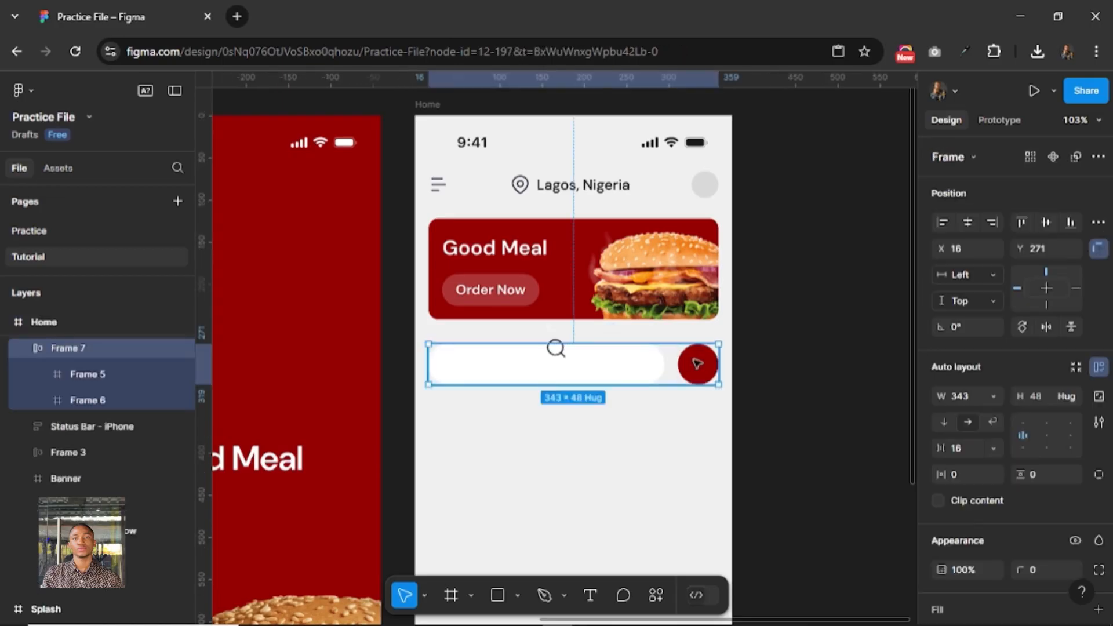
left_click(697, 364)
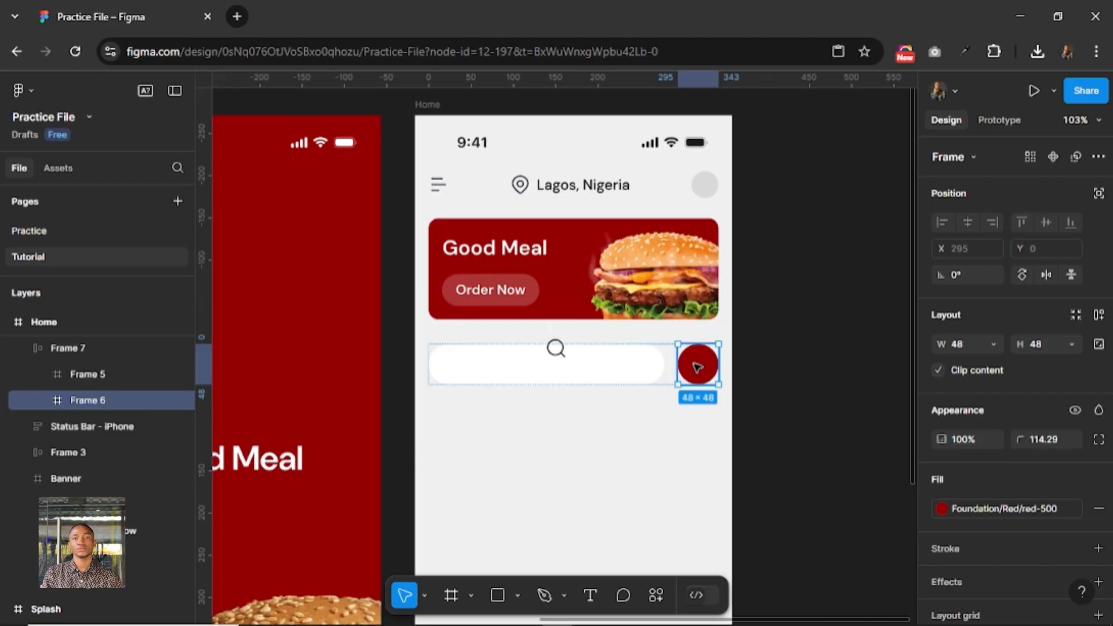
key("ctrl+v")
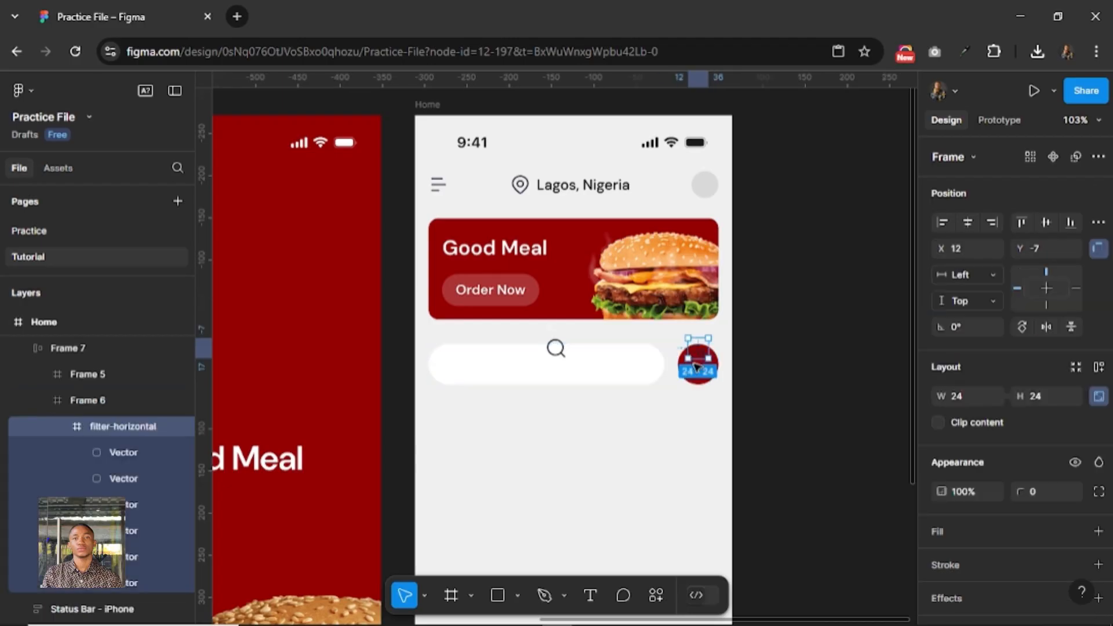
left_click(967, 223)
left_click(1047, 222)
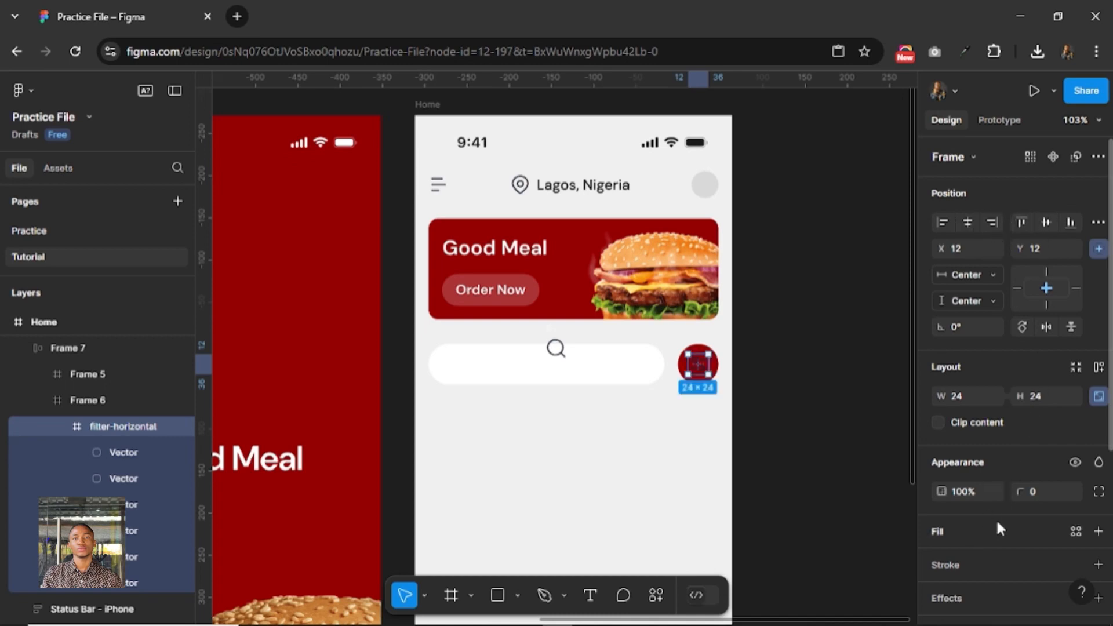
Change the filter icon's selection color to FFFFFF.
scroll(988, 517, "down", 3)
left_click(987, 500)
type("ffffff")
key("Return")
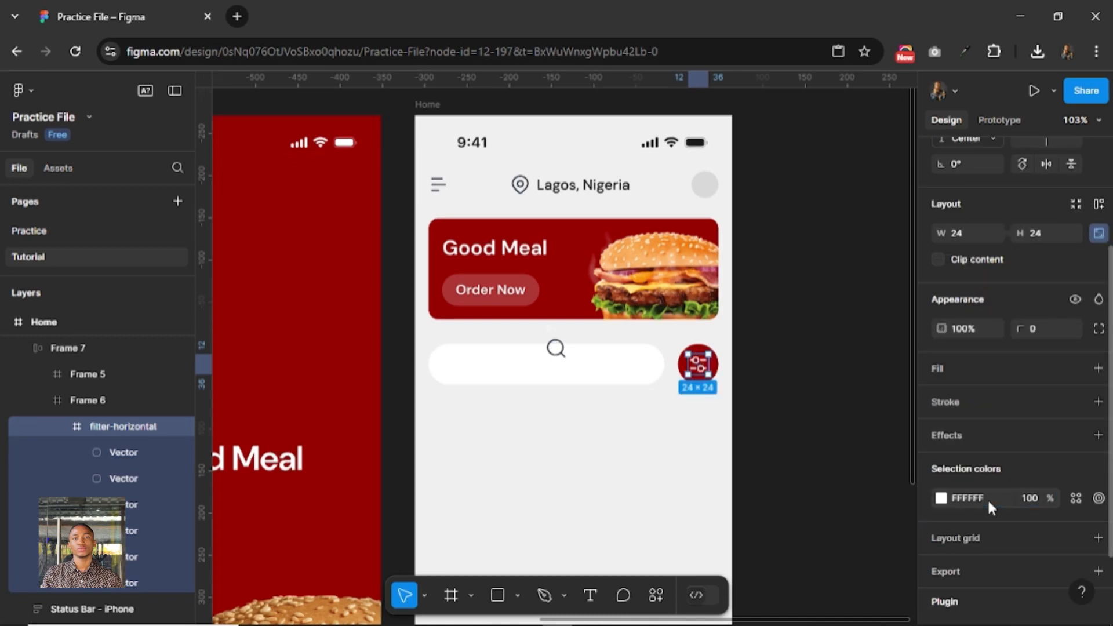
Move the search-01 icon into the white bar and position it at X 16, Y 12.
left_click(555, 339)
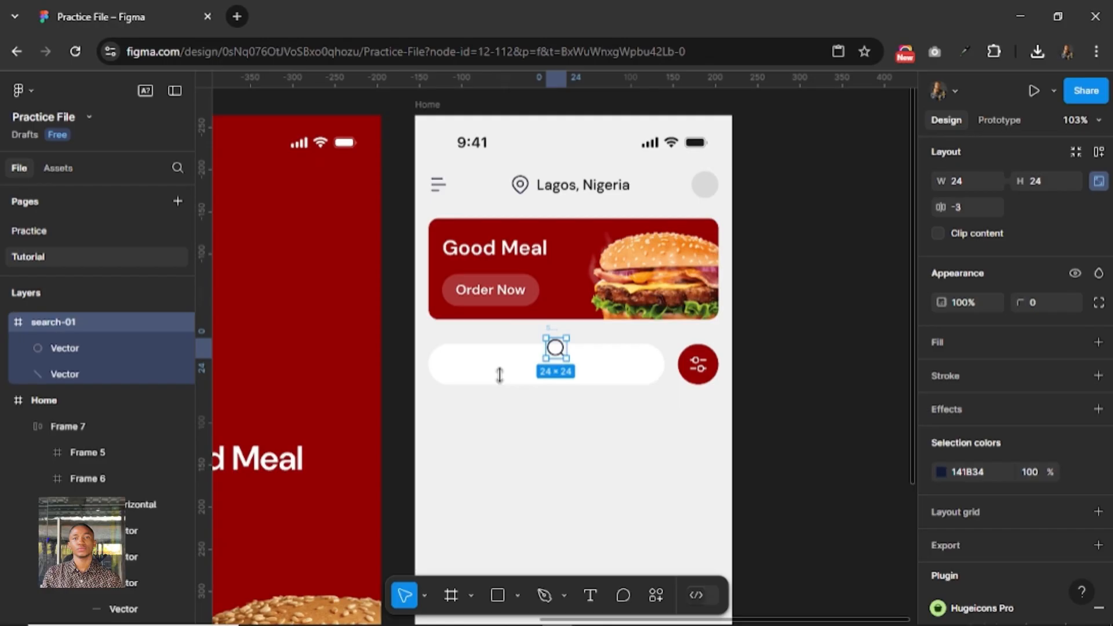
key("Escape")
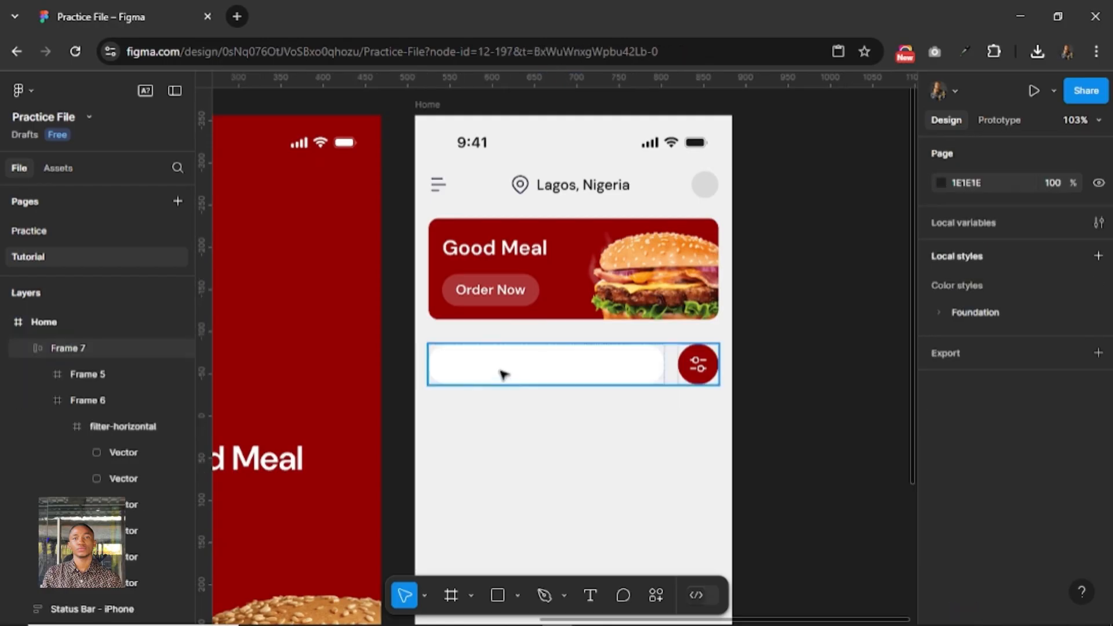
double_click(503, 373)
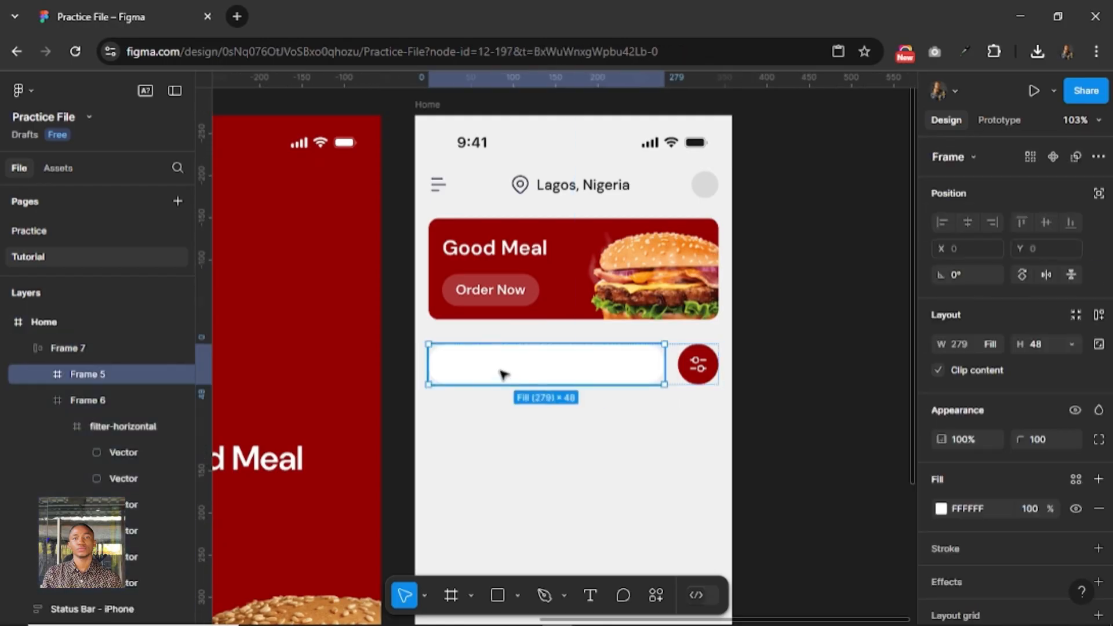
key("Return")
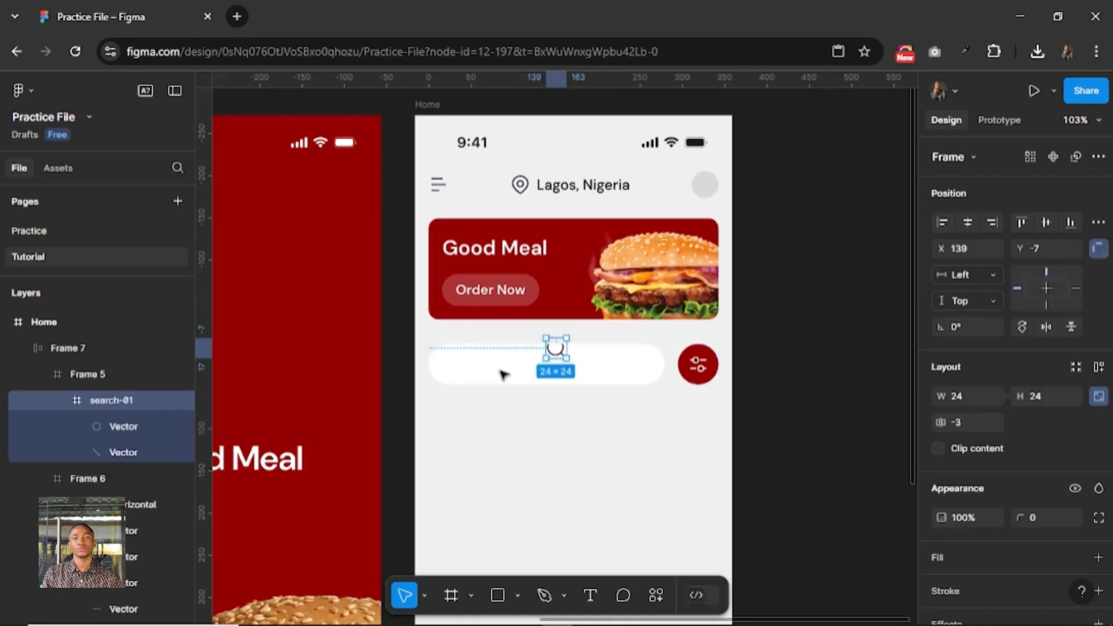
left_click_drag(555, 353, 456, 372)
key("alt")
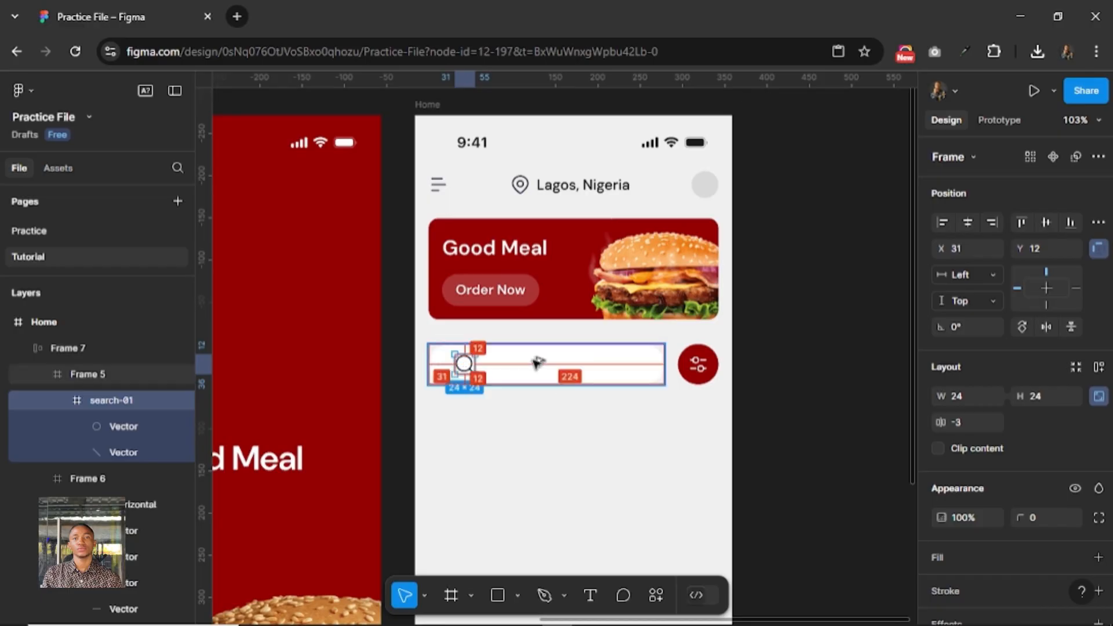
key("alt+Left")
key("alt+Left")
key("alt+Left")
key("alt+Left")
key("alt+Left")
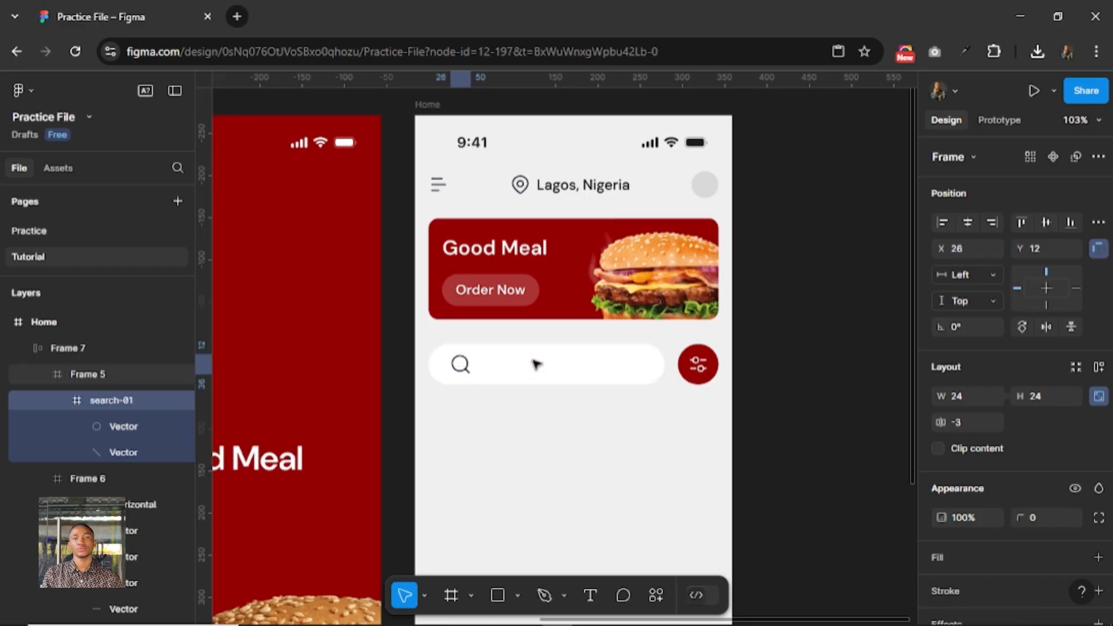
key("shift+Left")
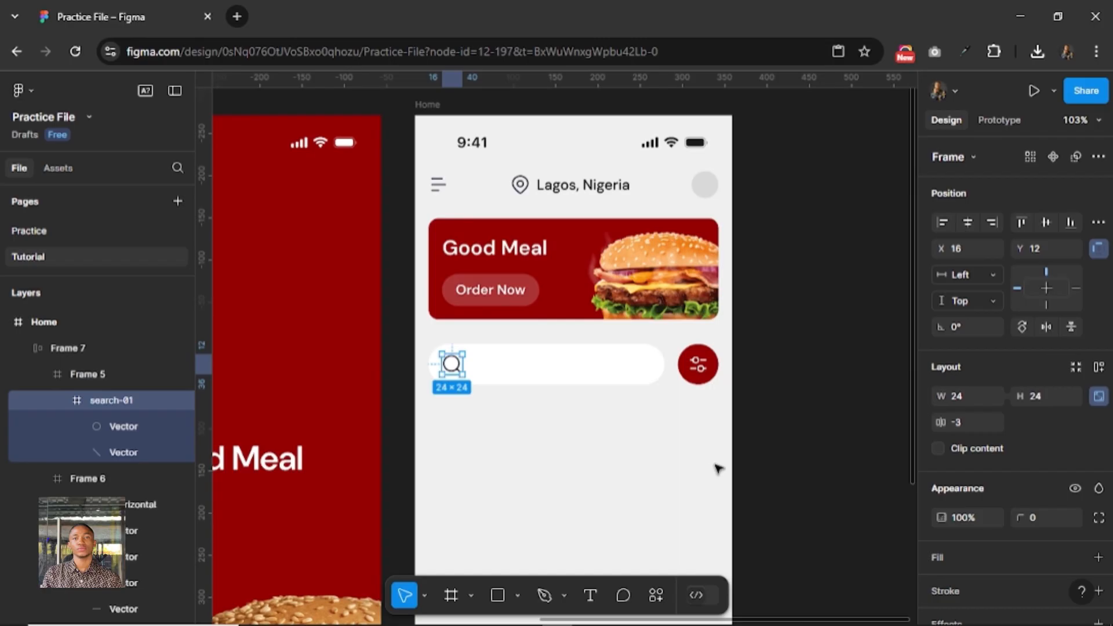
Scale the search icon proportionally to a height of 16.
key("k")
left_click(1046, 471)
type("16")
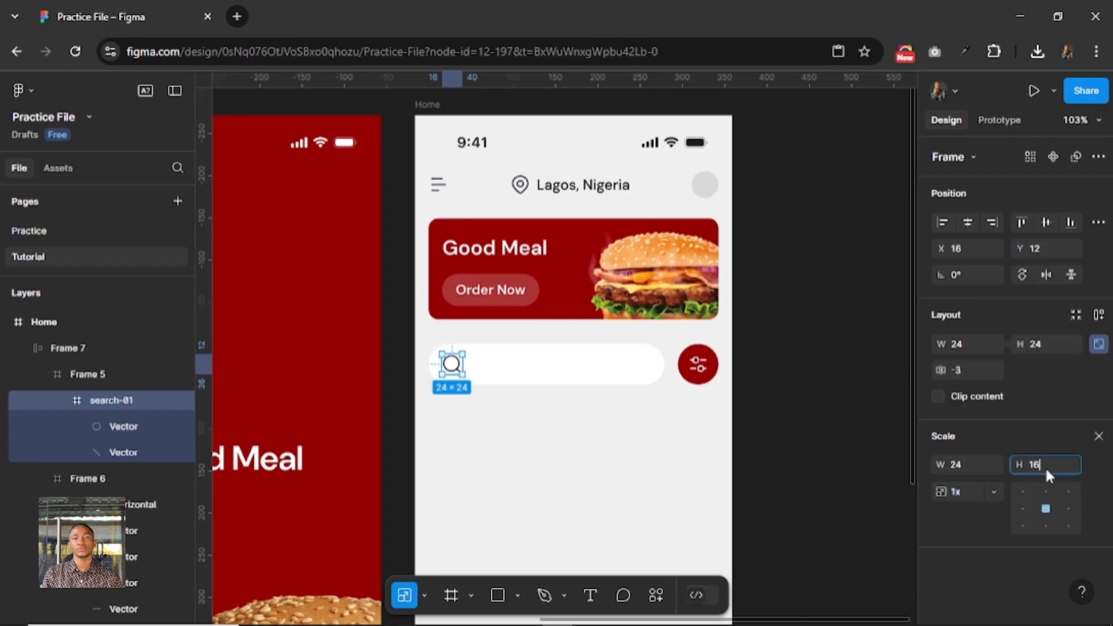
key("Return")
Scale the search icon to 20 × 20 and nudge it left to X 16.
left_click(1046, 470)
type("2")
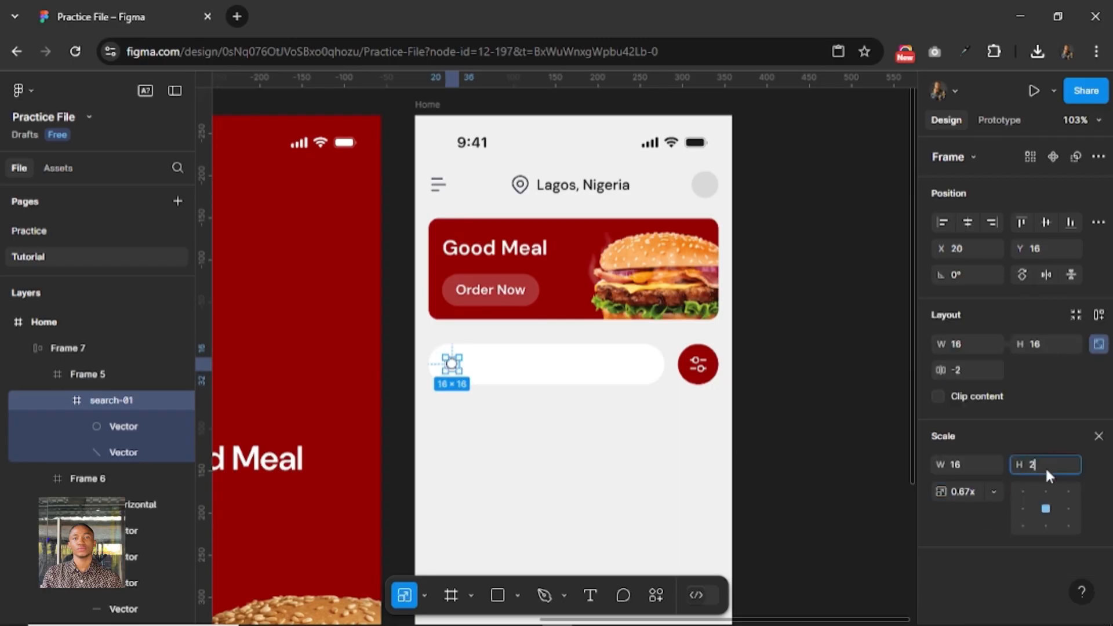
type("0")
key("Return")
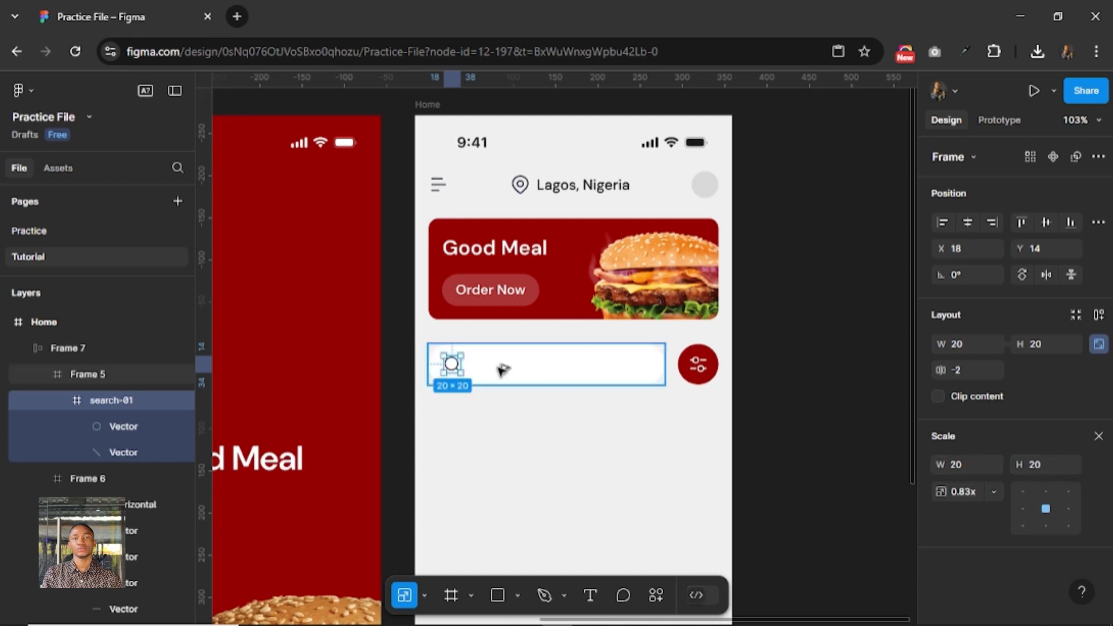
key("Left")
key("Left")
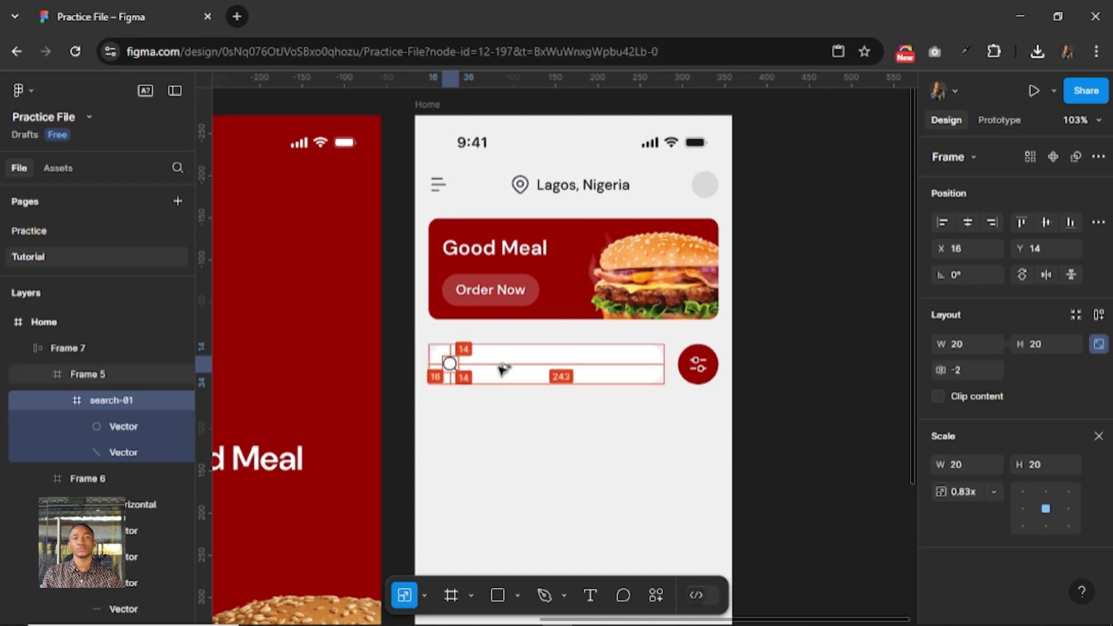
Add the placeholder text "Search here" to the white search bar.
left_click(590, 595)
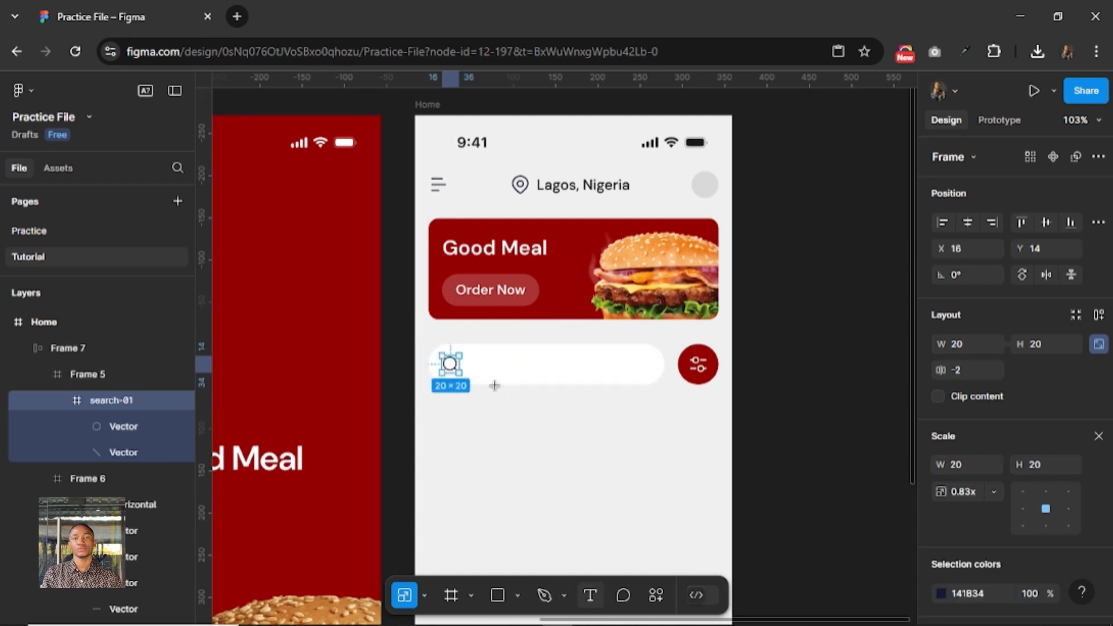
left_click(615, 397)
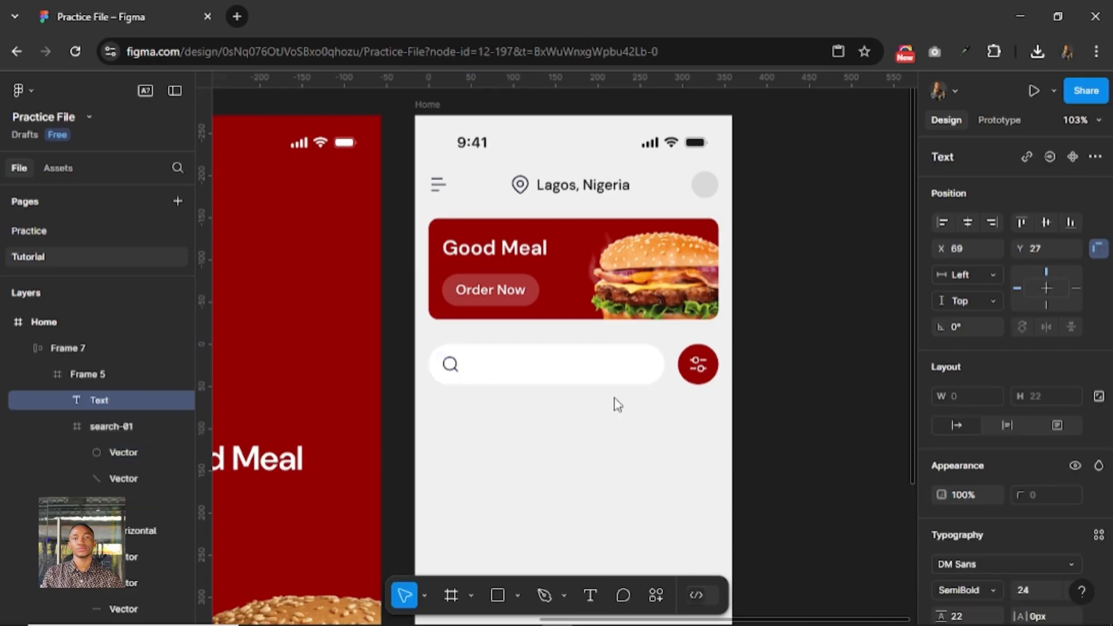
type("Search here")
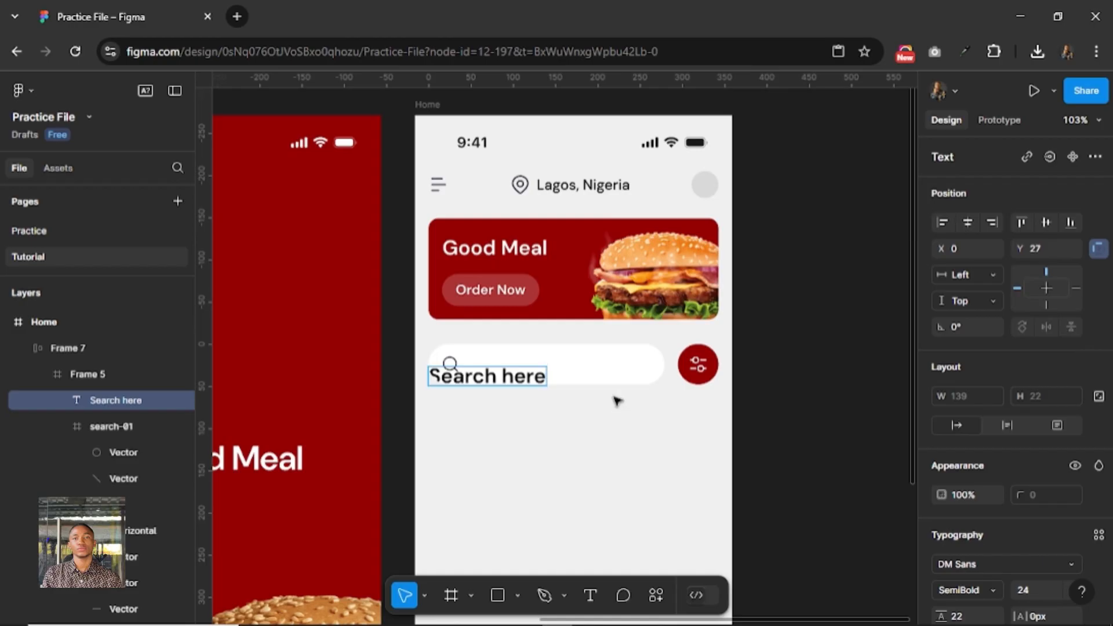
key("Escape")
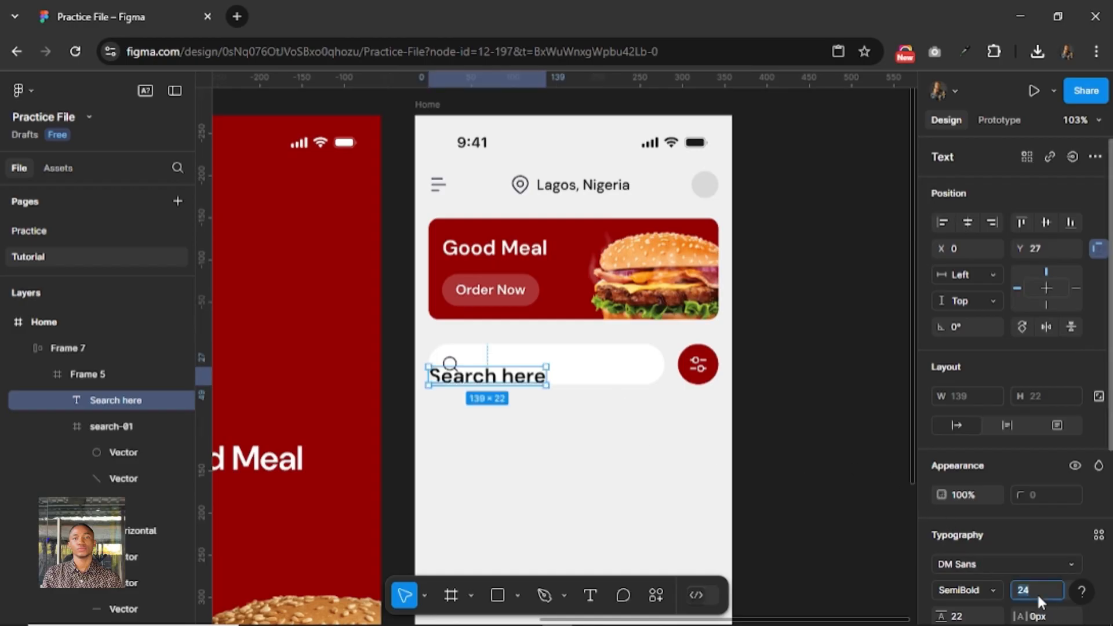
Set the "Search here" text to font size 12 with Regular weight.
left_click(1036, 590)
type("12")
key("Return")
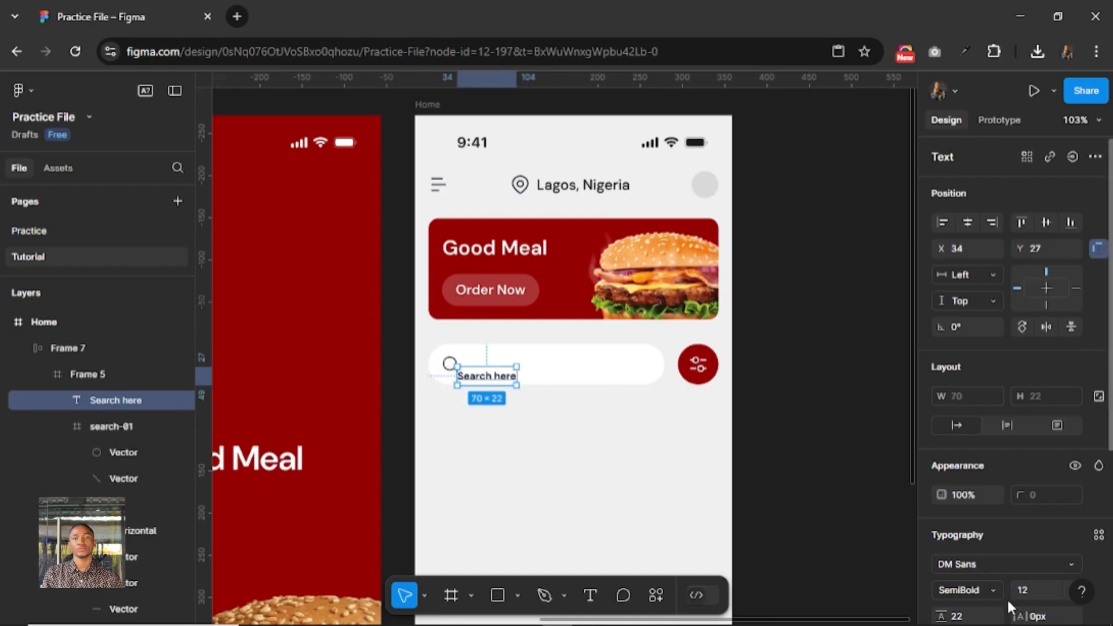
scroll(1030, 568, "down", 3)
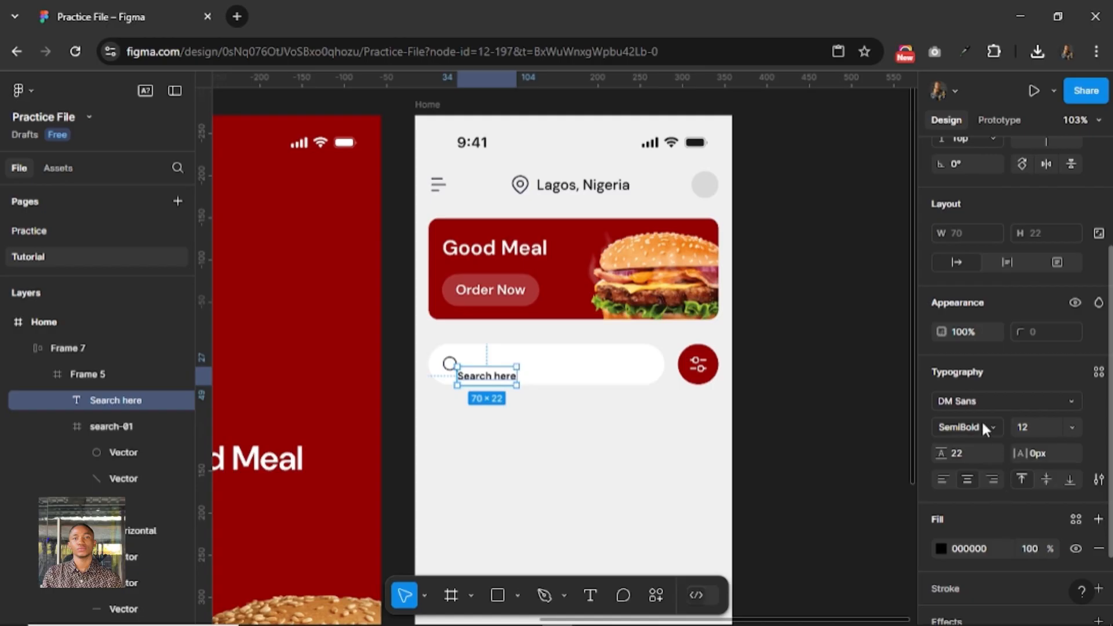
left_click(981, 419)
left_click(977, 228)
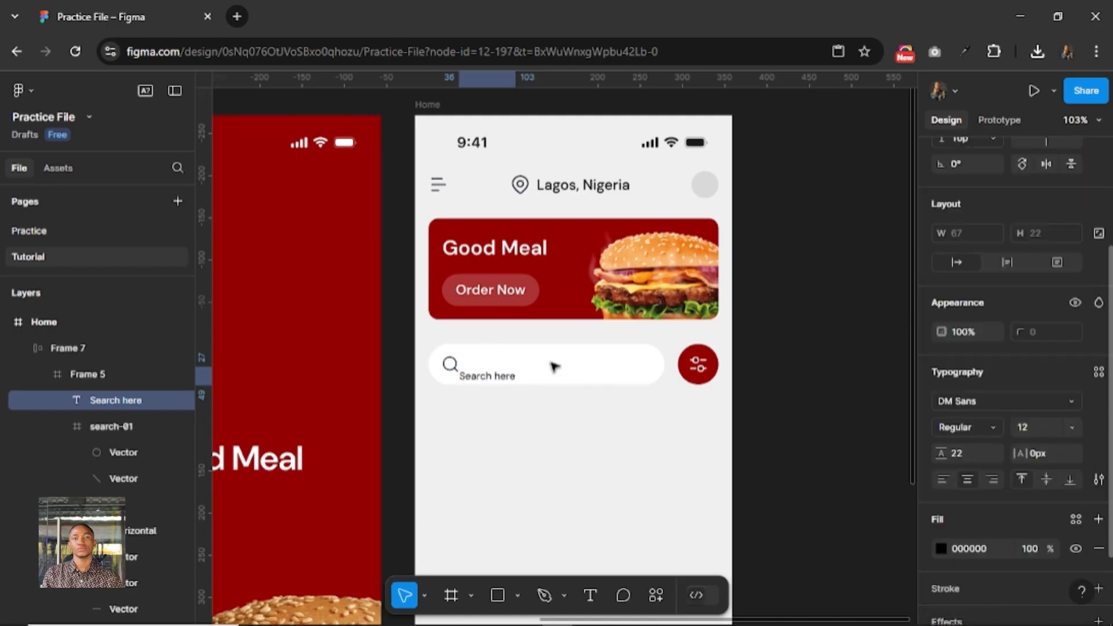
Centre the placeholder text vertically 10 px from the search icon and wrap both in an auto layout frame.
key("alt+v")
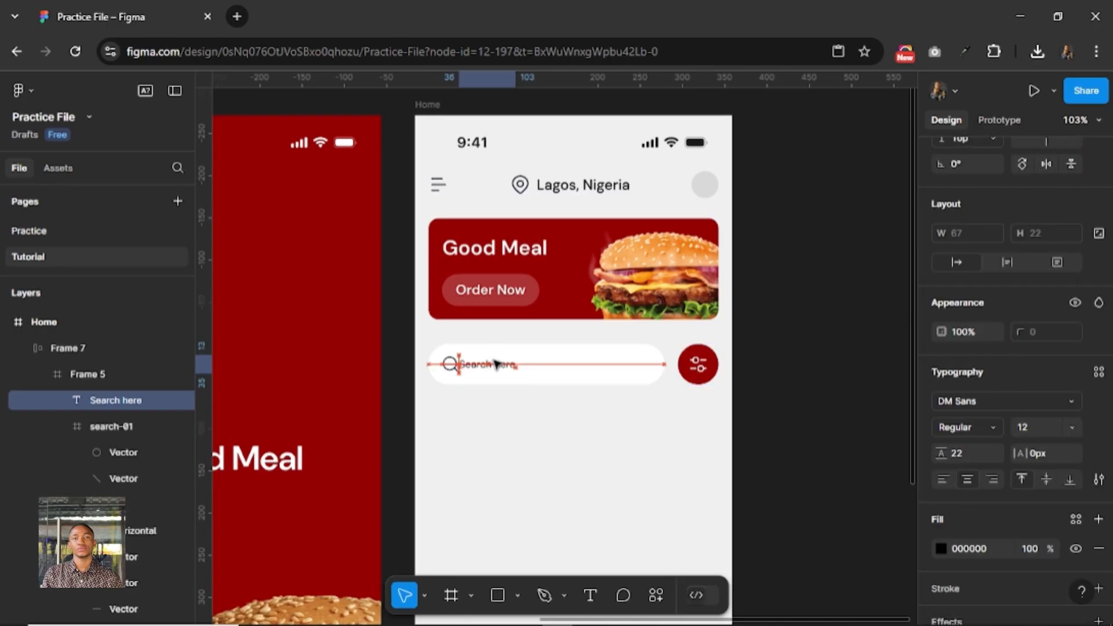
key("shift+Right")
left_click(450, 365, "shift")
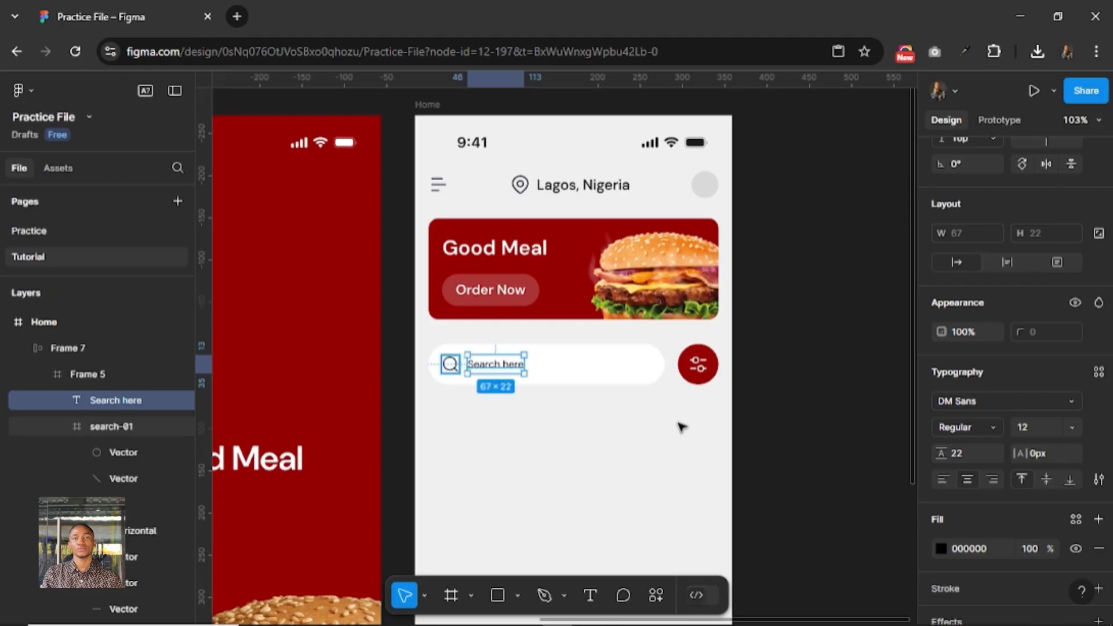
scroll(1072, 289, "up", 3)
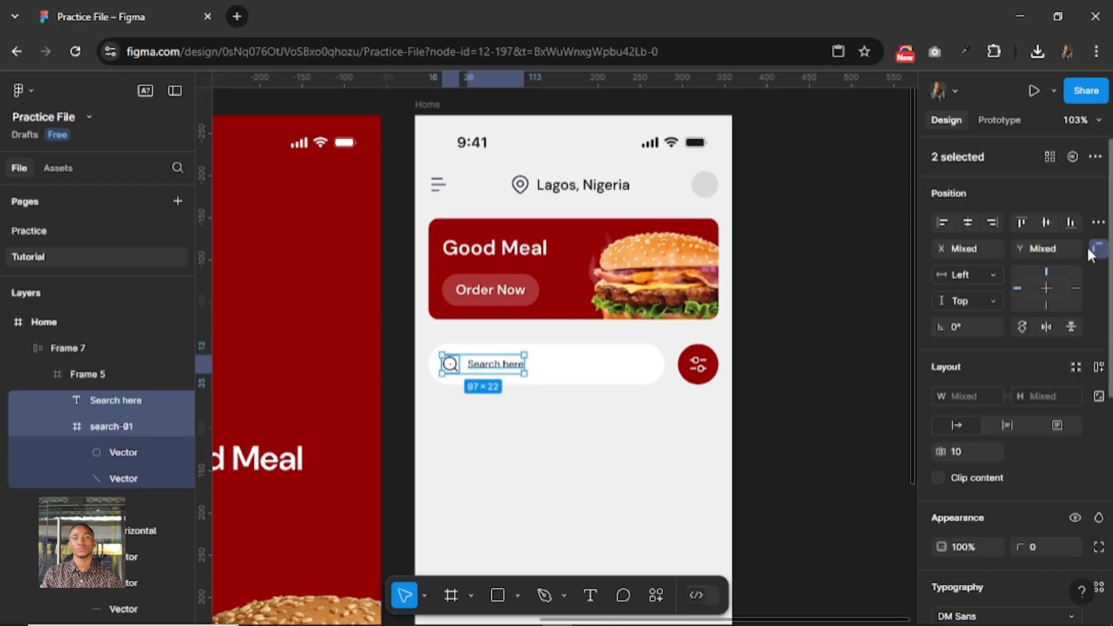
left_click(1100, 369)
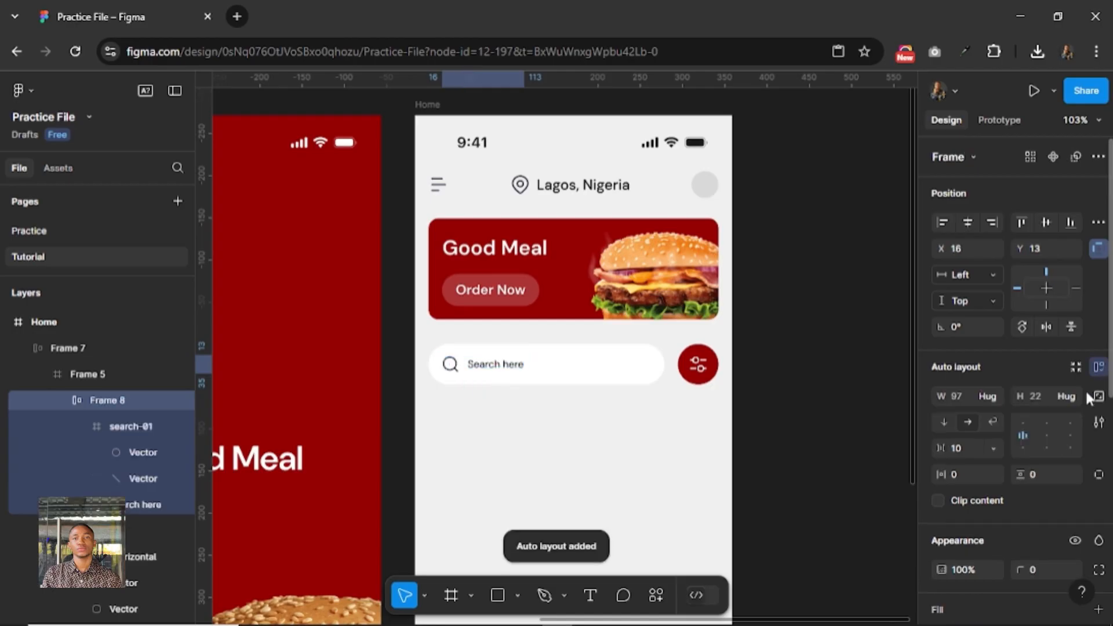
Try a gap of 12 between the search icon and its placeholder text, settling on 8.
left_click(959, 448)
type("12")
key("Return")
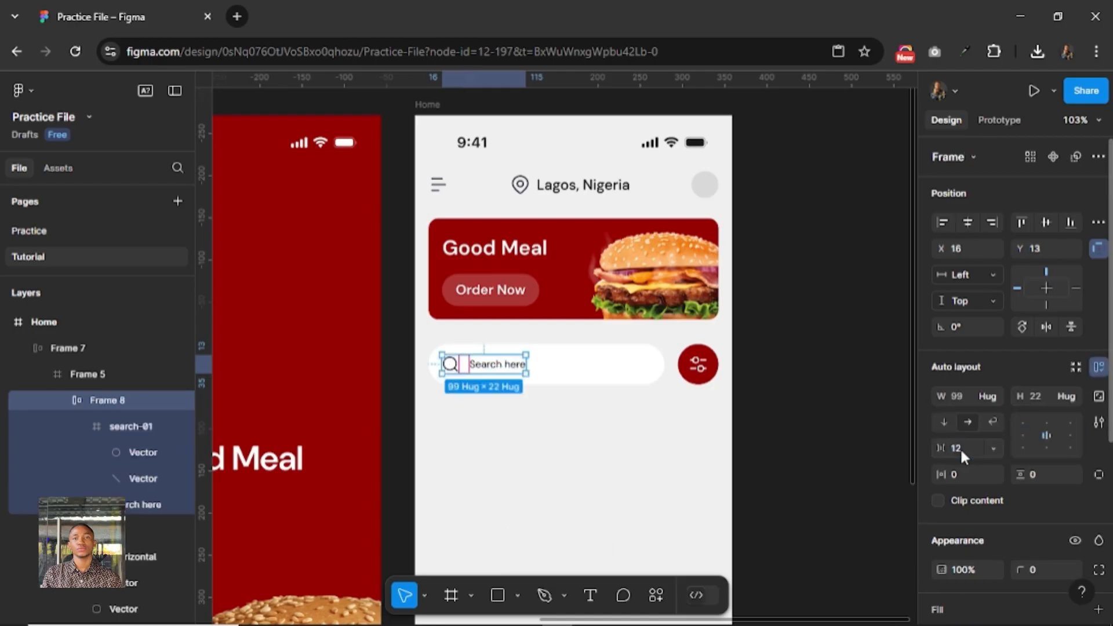
left_click(959, 448)
key("Return")
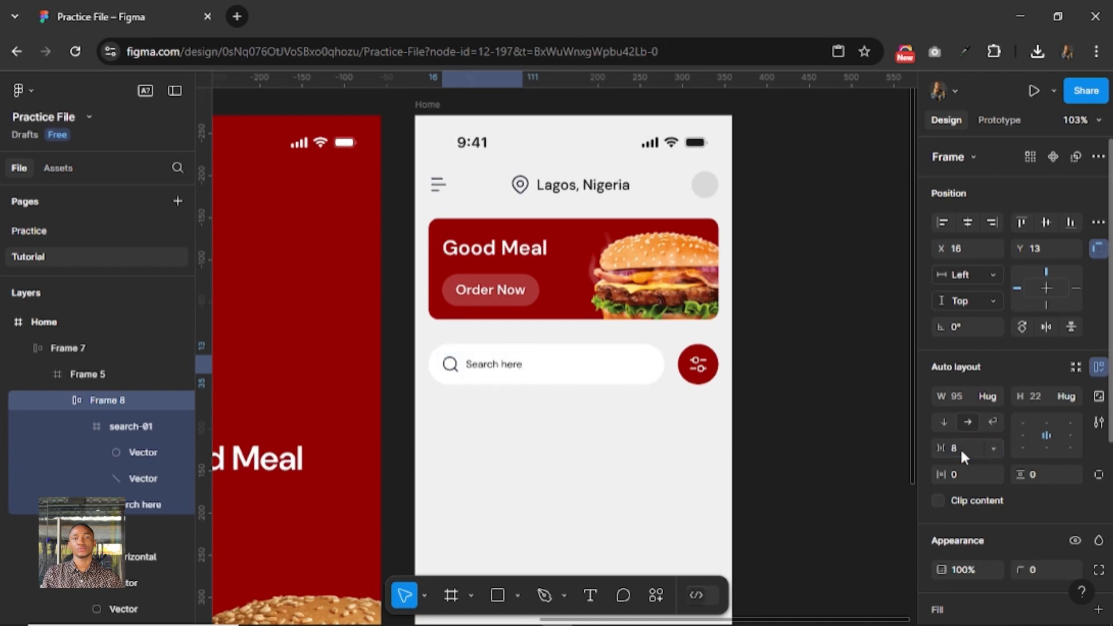
Set the fill of the "Search here" text to 1A1A1A and lighten it to the grey 4B4B4B.
left_click(497, 370)
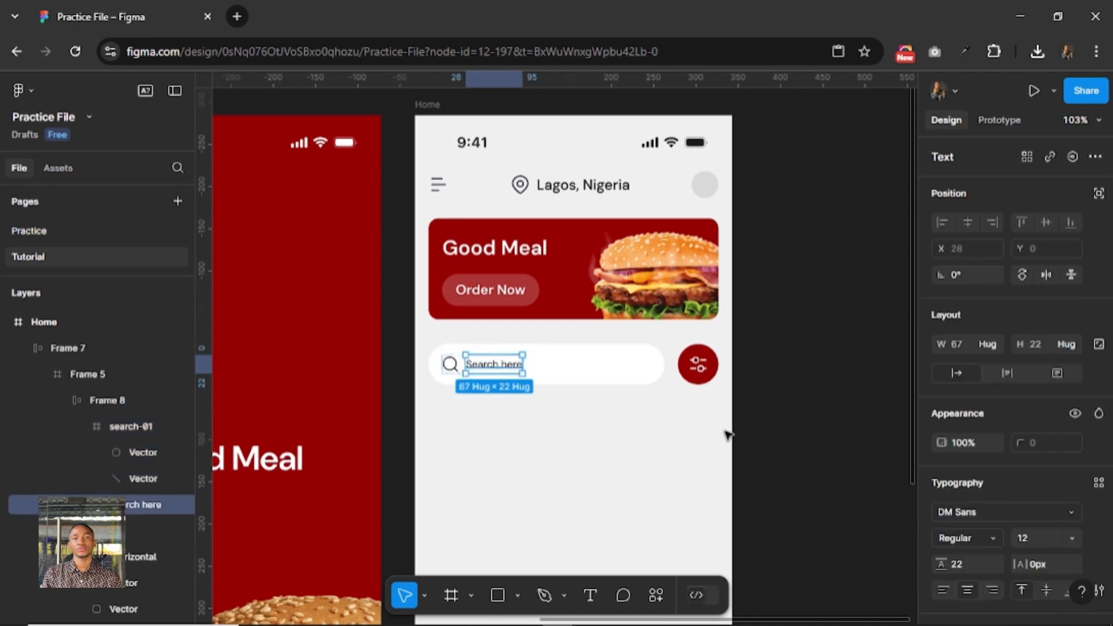
scroll(996, 571, "down", 3)
scroll(996, 562, "down", 1)
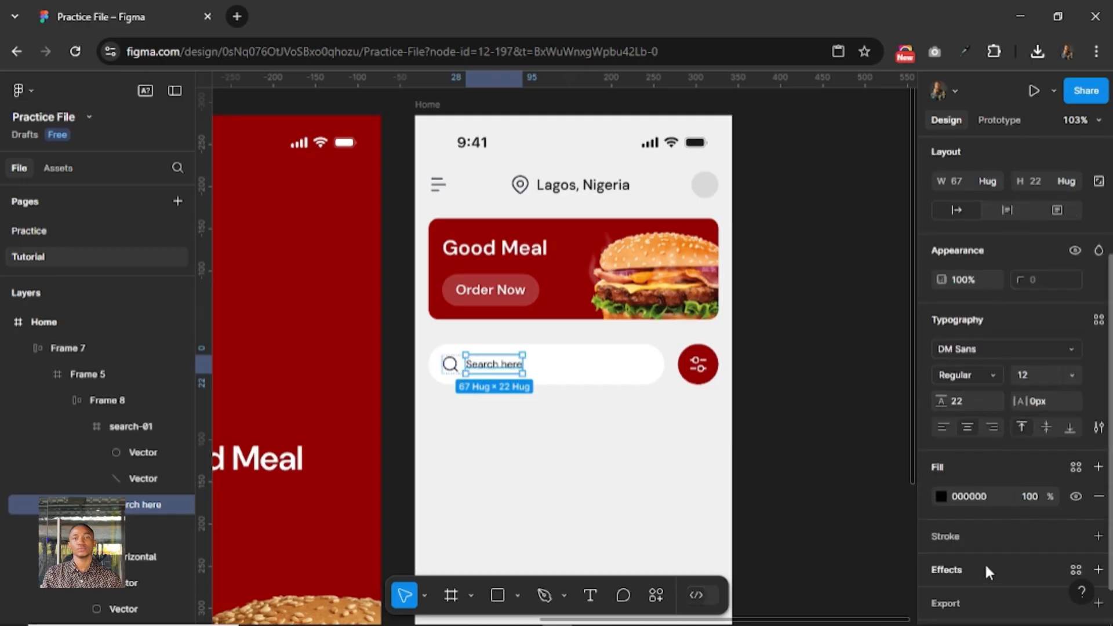
left_click(979, 496)
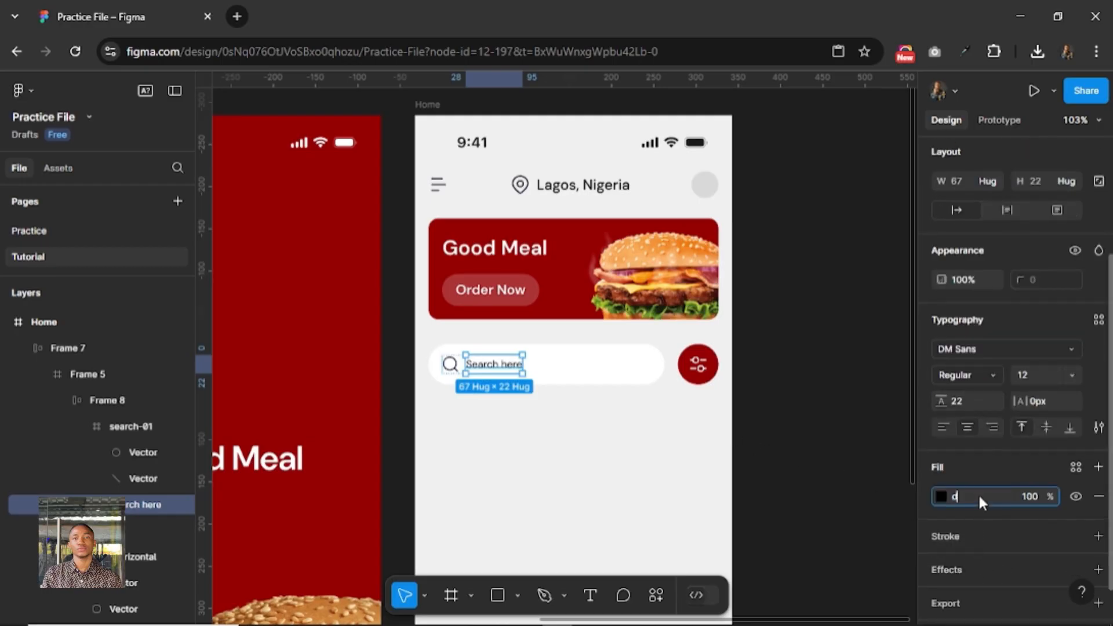
key("Return")
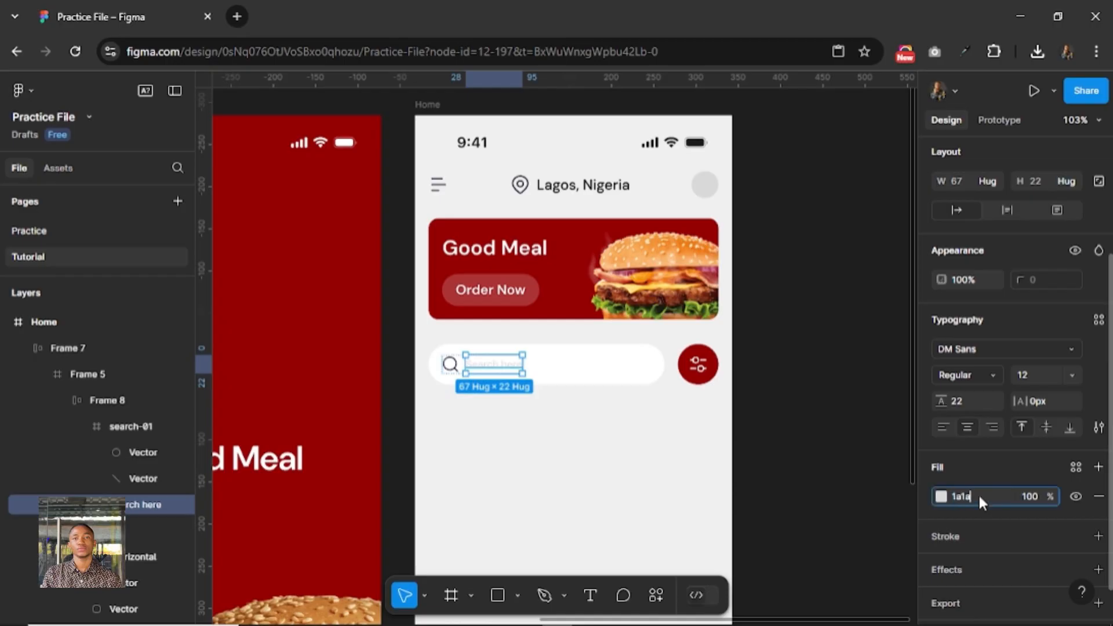
key("Return")
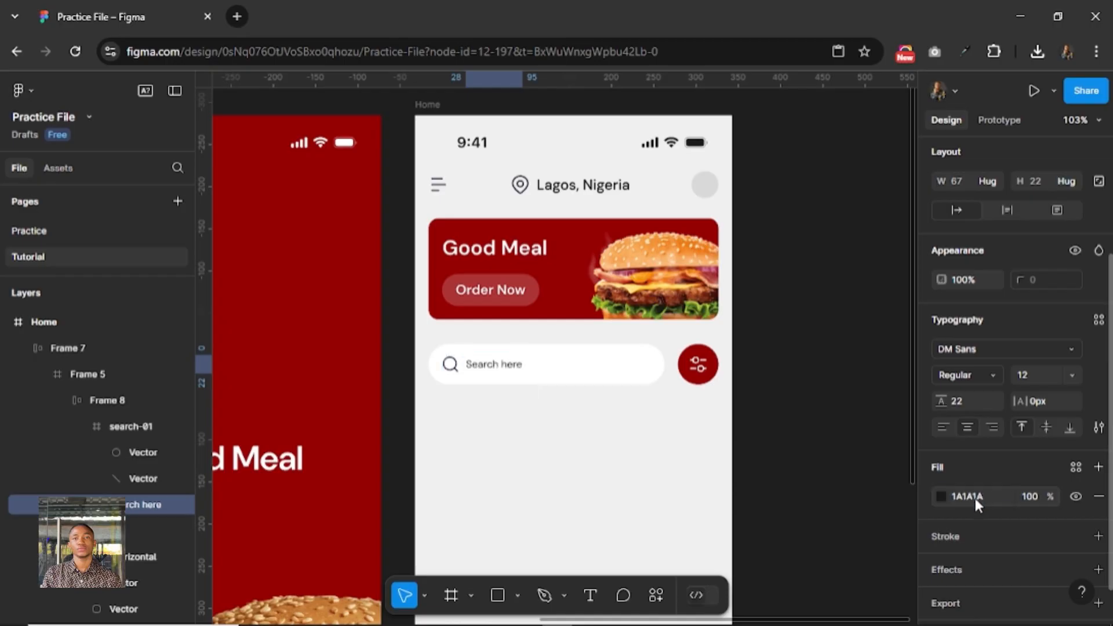
left_click(940, 496)
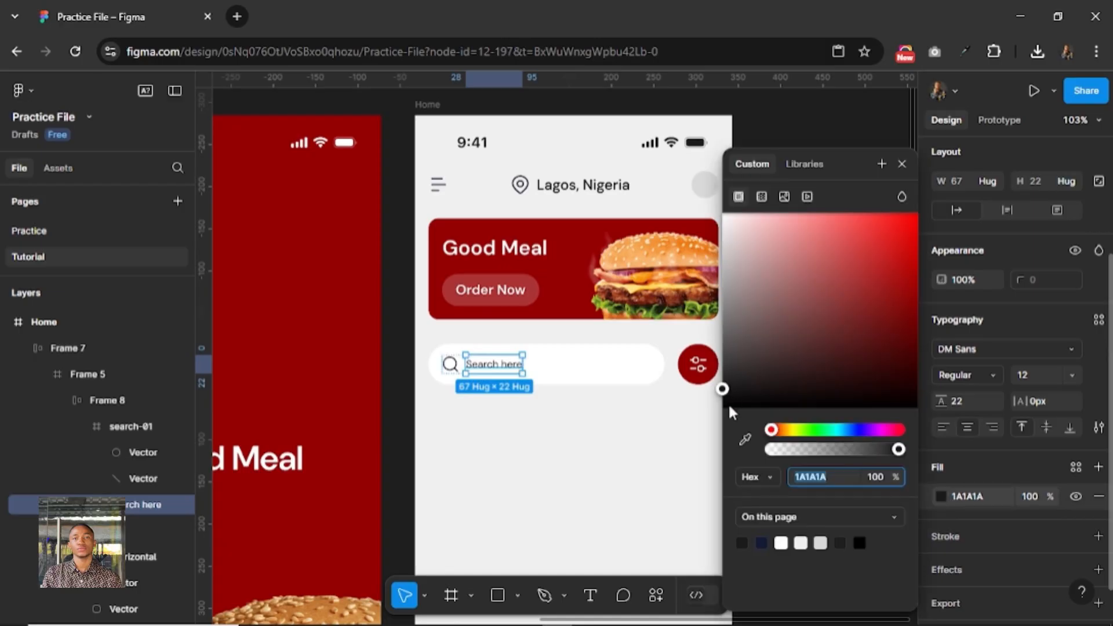
left_click_drag(722, 390, 704, 355)
left_click(902, 164)
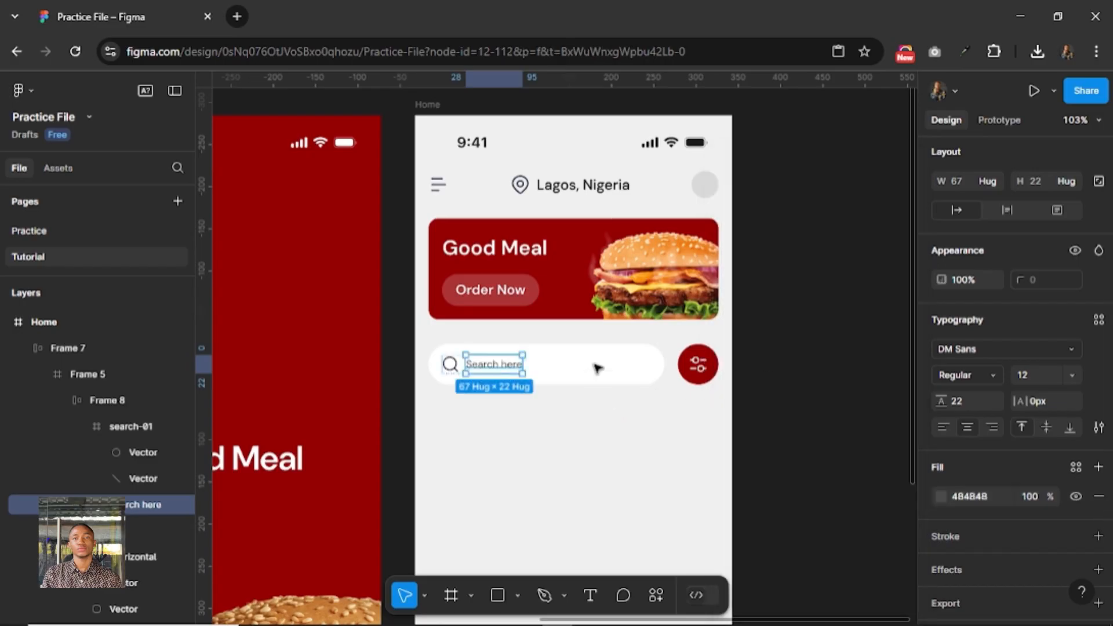
key("Escape")
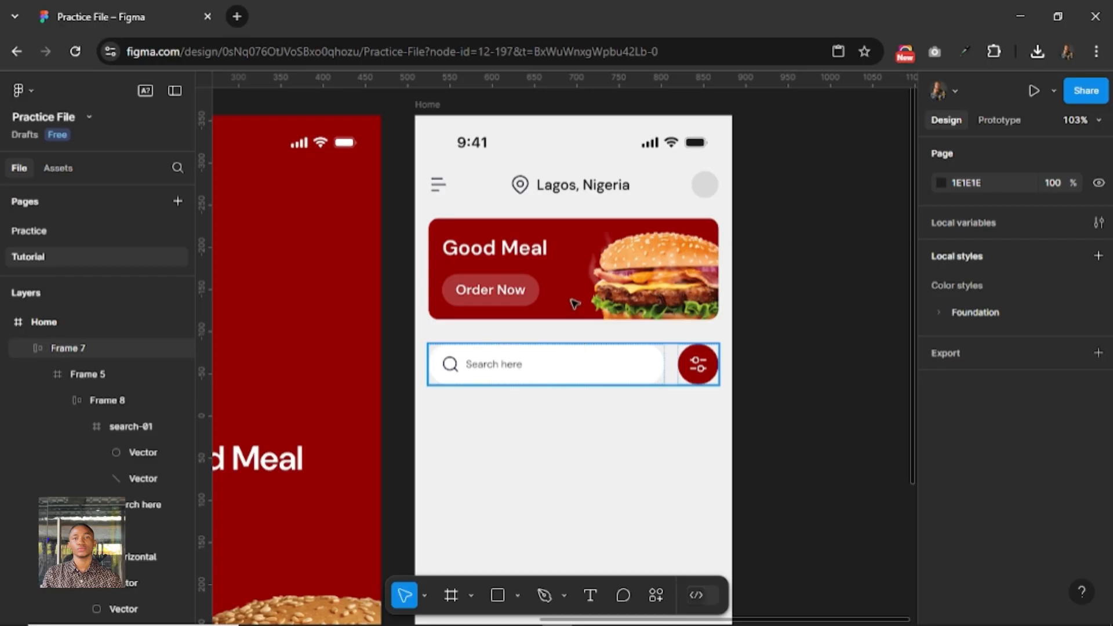
Check the gap between the search row and the burger banner, and move the row up to Y 266.
left_click(574, 357)
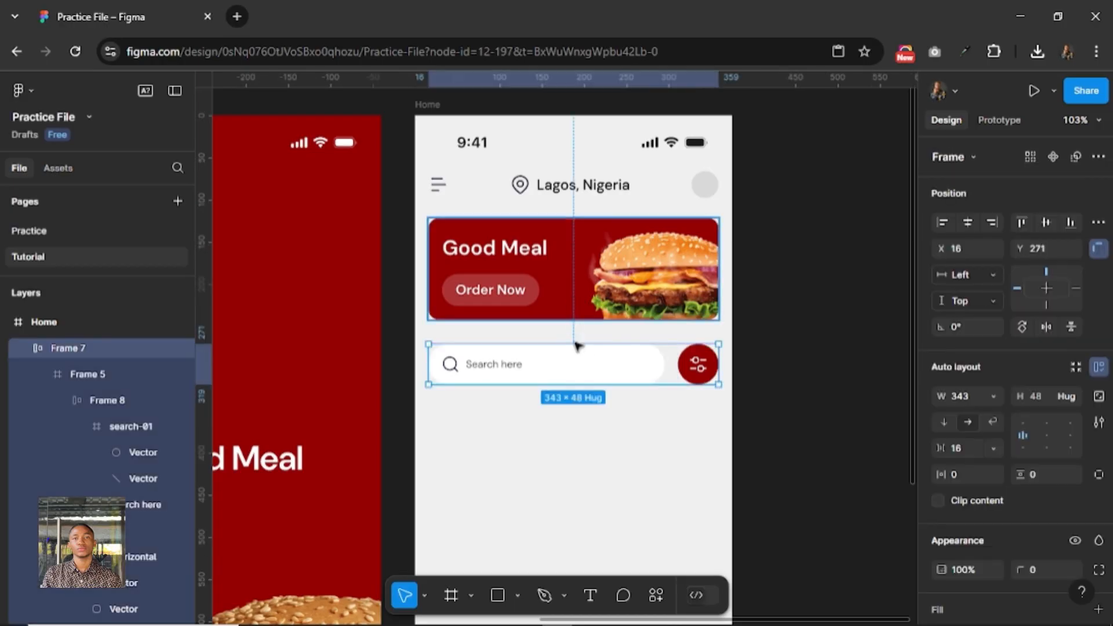
key("alt")
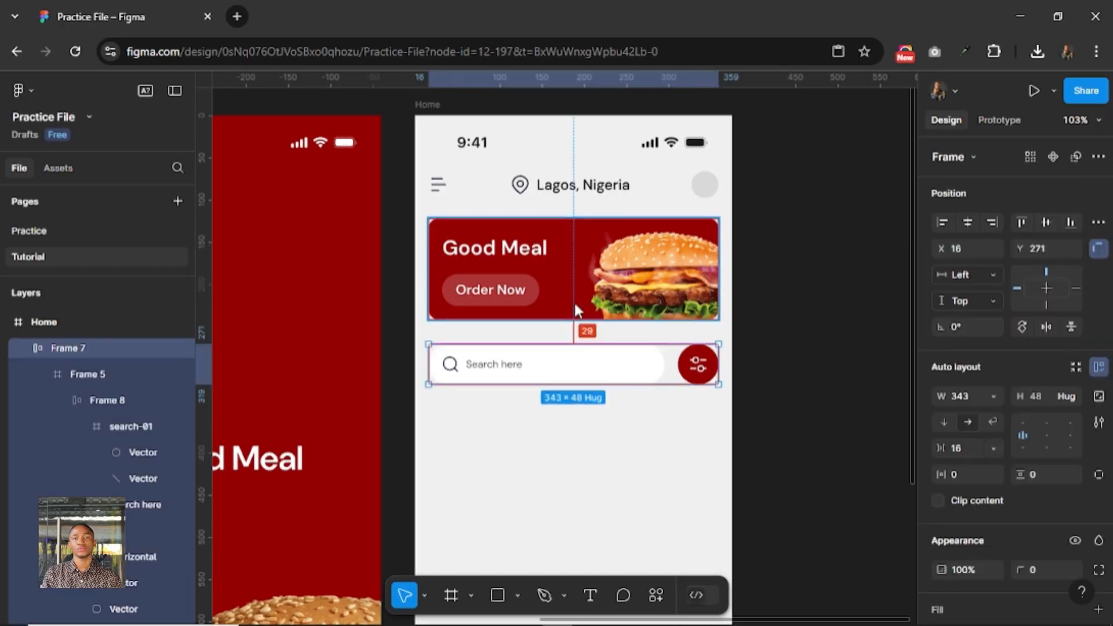
key("shift+Up")
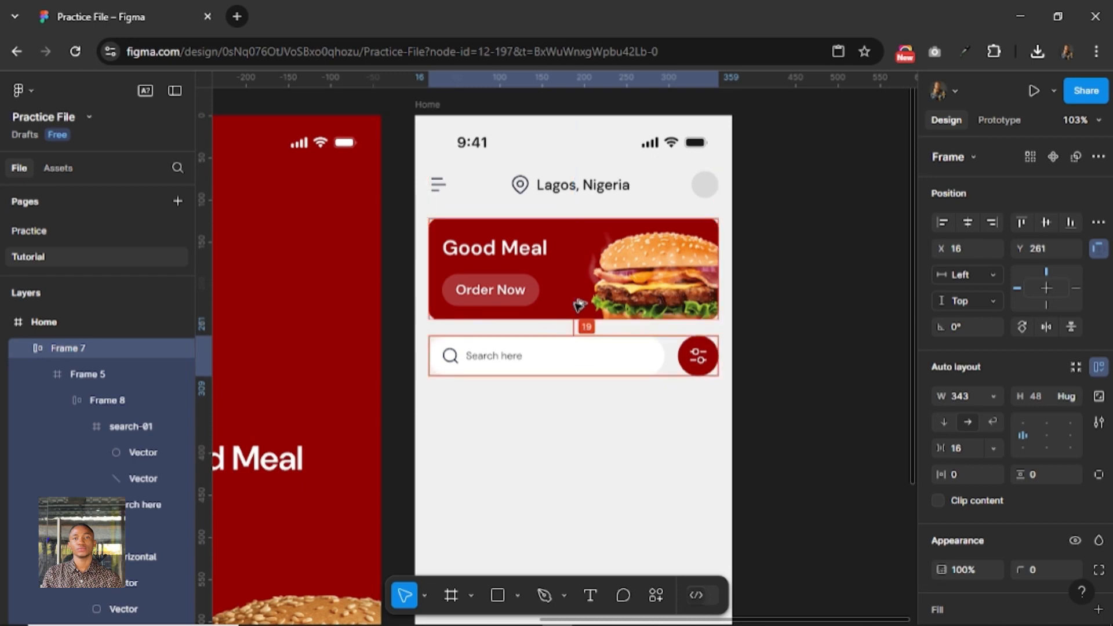
key("Down")
key("Down")
key("Down")
key("Down")
key("Down")
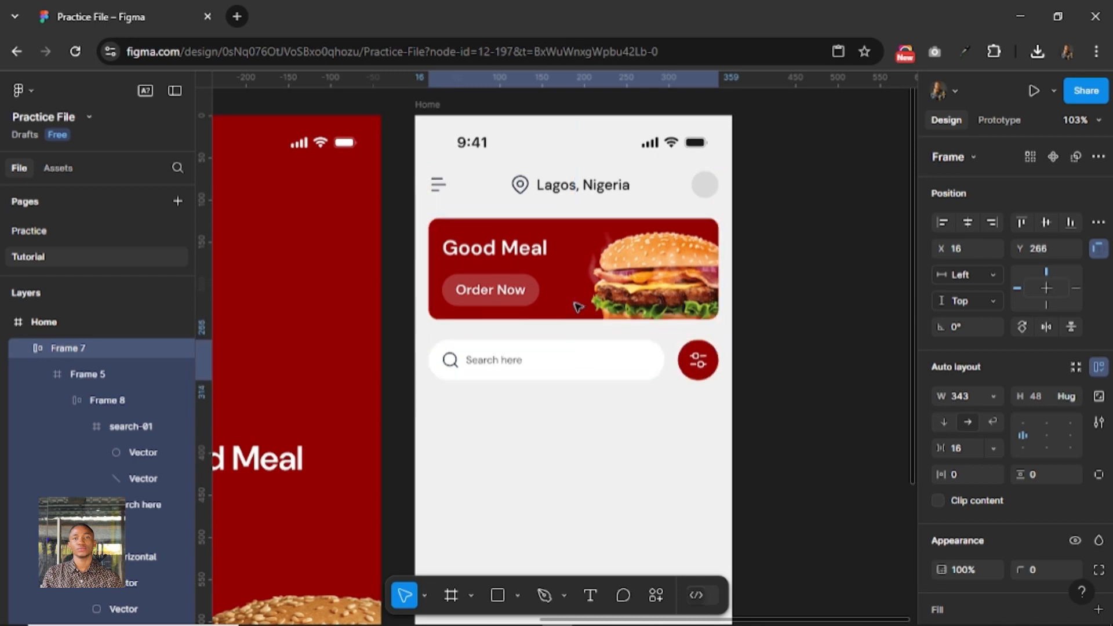
Draw a small frame about 79 × 41 below the search bar on the Home screen.
scroll(601, 434, "down", 2)
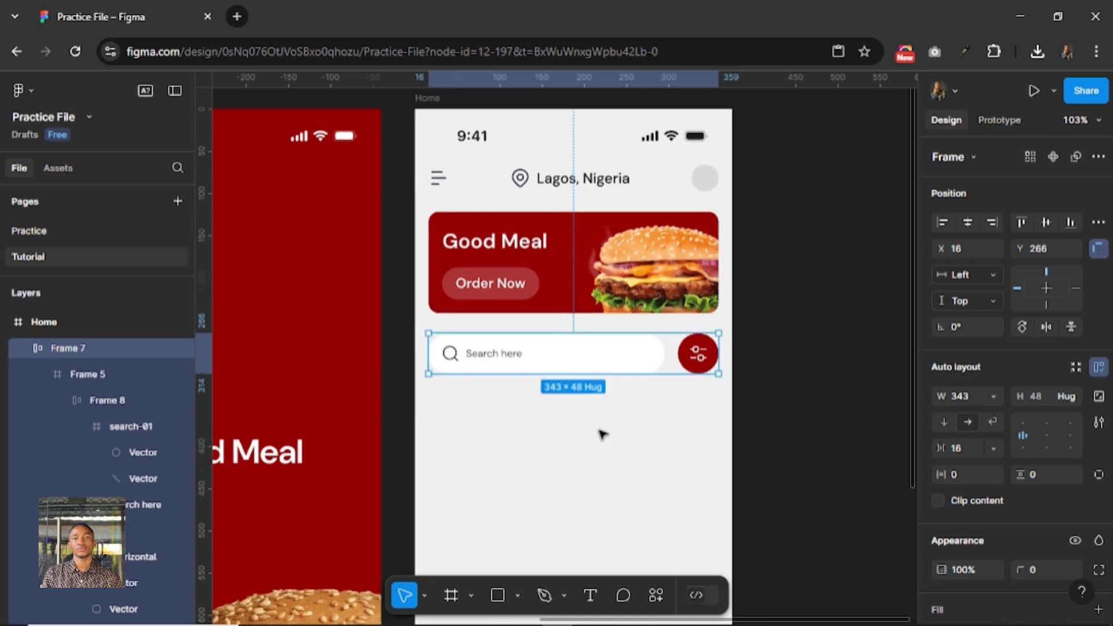
scroll(597, 406, "down", 5)
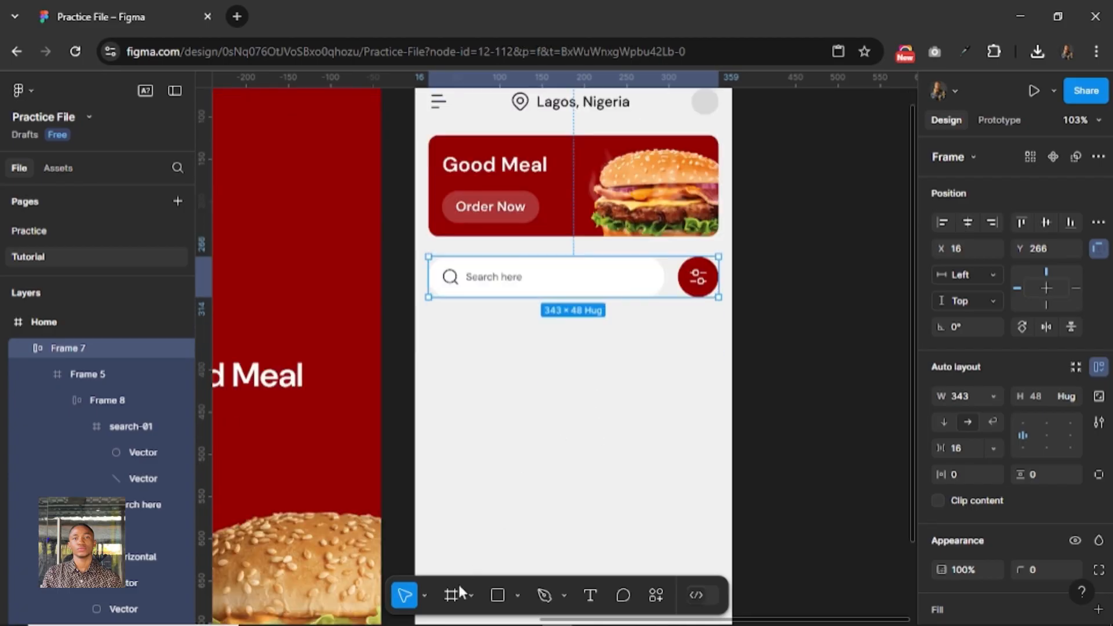
key("Escape")
left_click(454, 594)
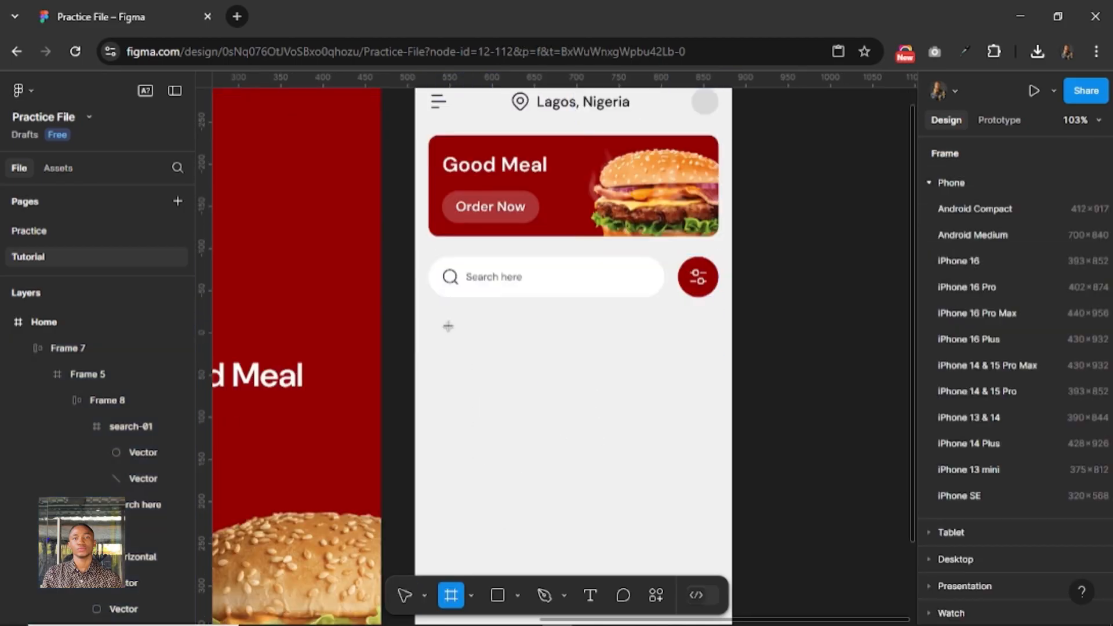
mouse_move(443, 321)
left_mouse_down()
mouse_move(510, 343)
mouse_move(510, 356)
left_mouse_up()
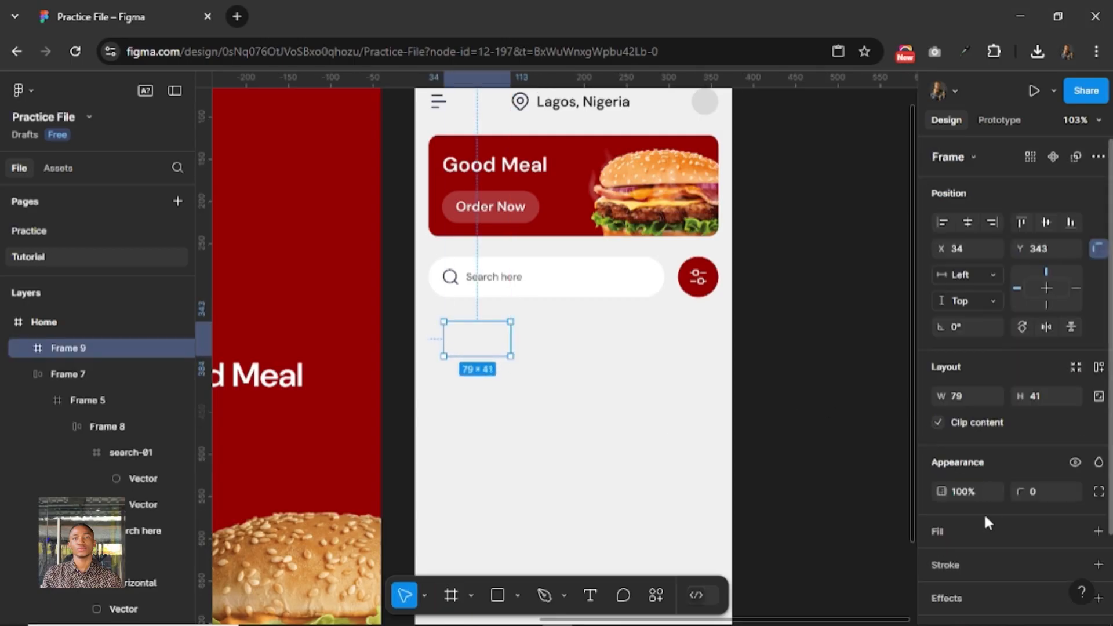
Give the new frame a corner radius of 100 and fill it with the Foundation/Red/red-500 colour style.
left_click(997, 531)
left_click(1047, 488)
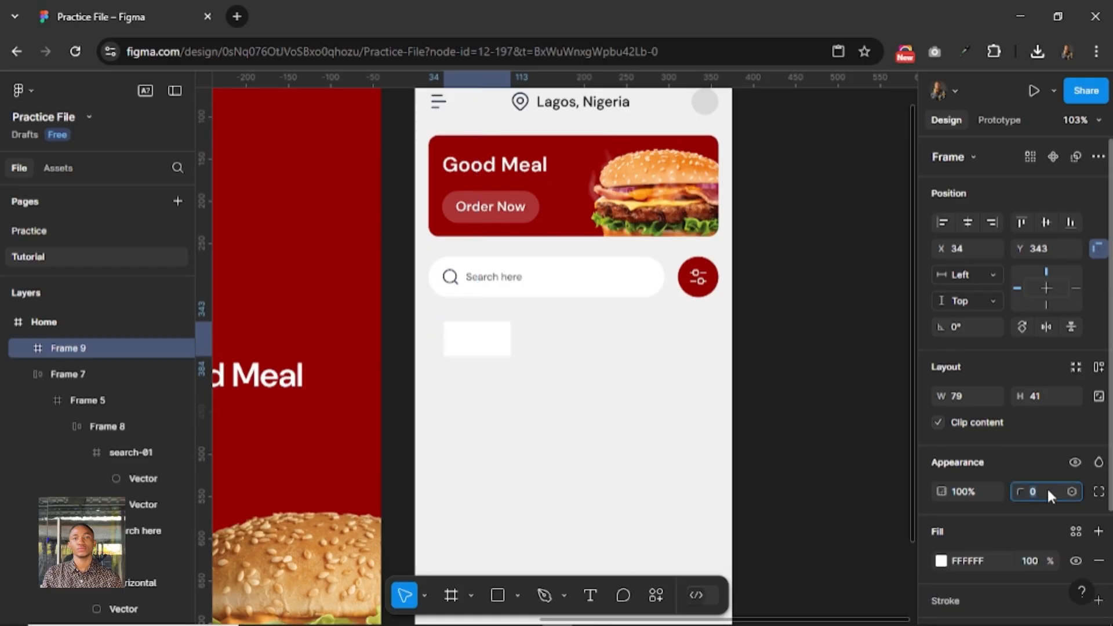
type("100")
key("Return")
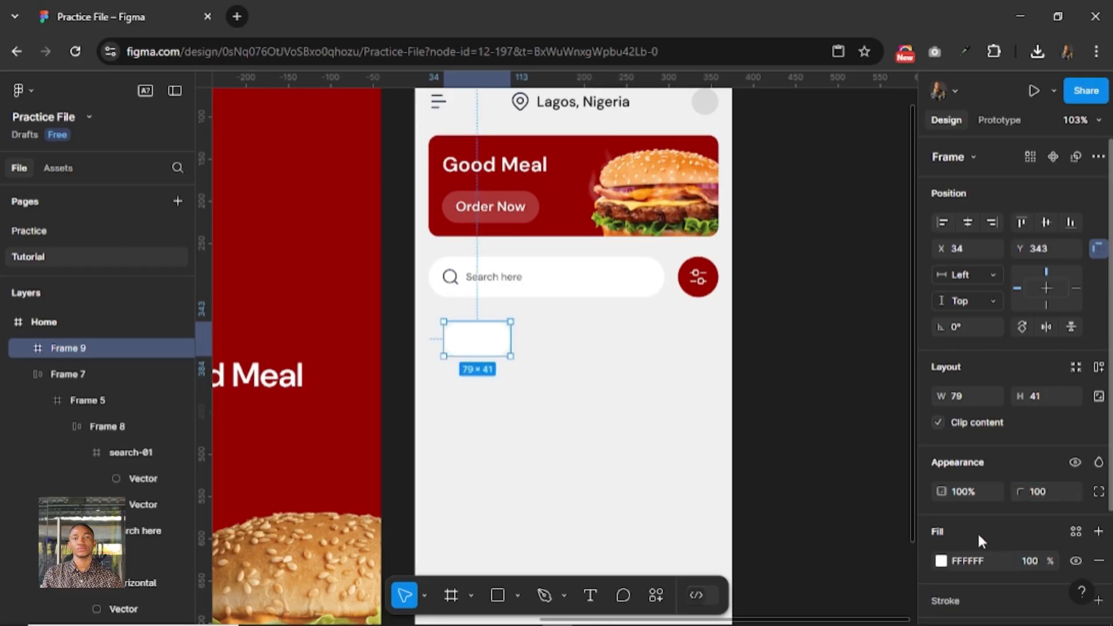
scroll(962, 510, "down", 3)
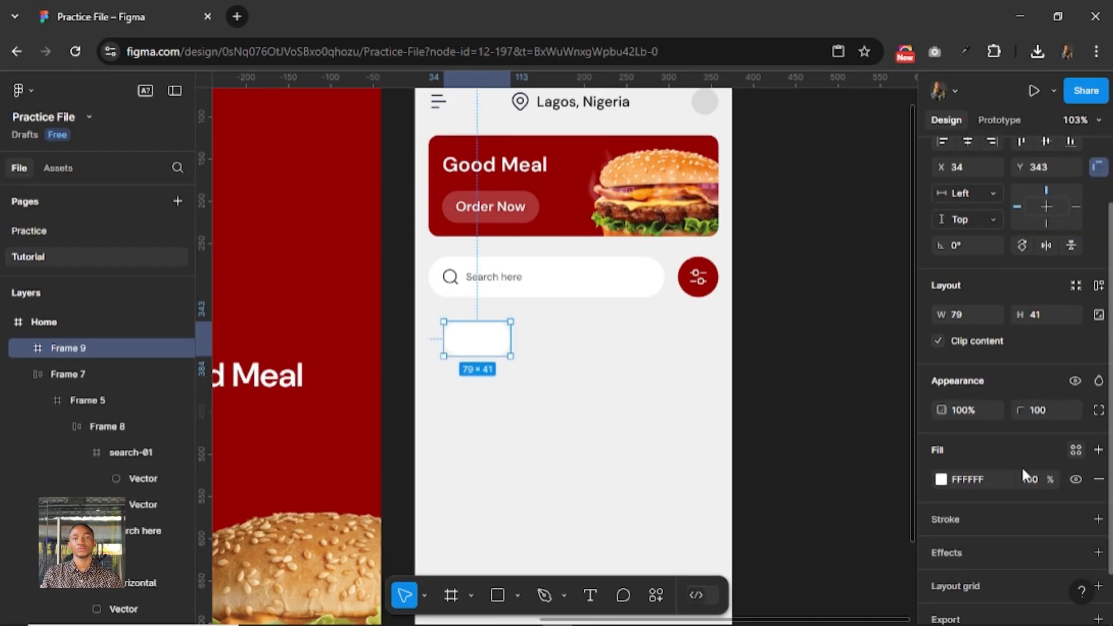
left_click(1075, 450)
left_click(772, 541)
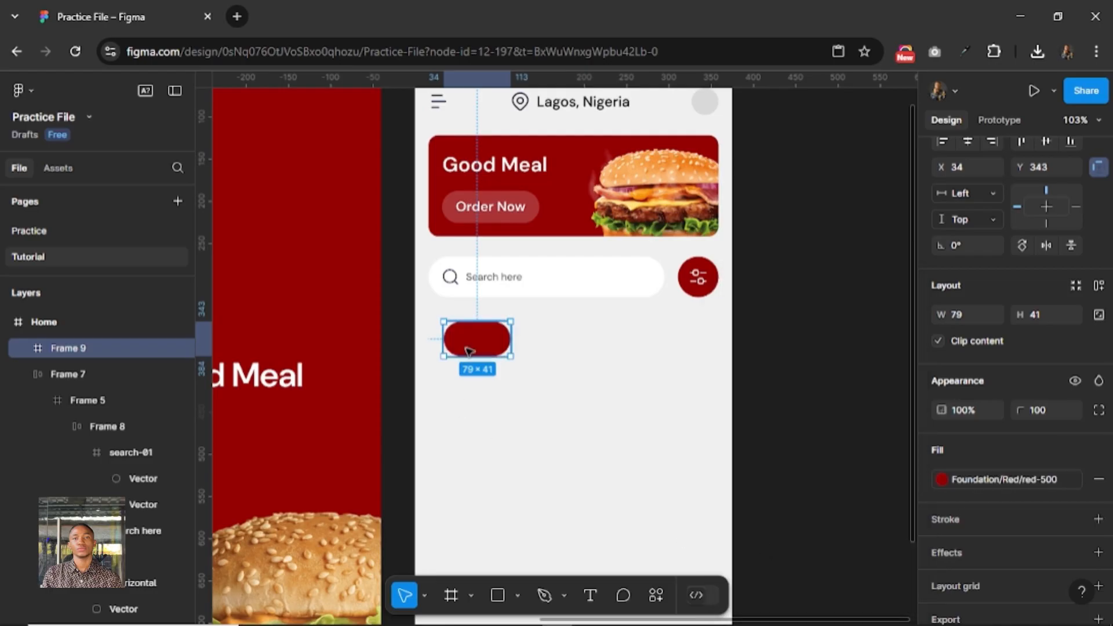
Add the text "All" inside the red pill frame.
left_click(590, 595)
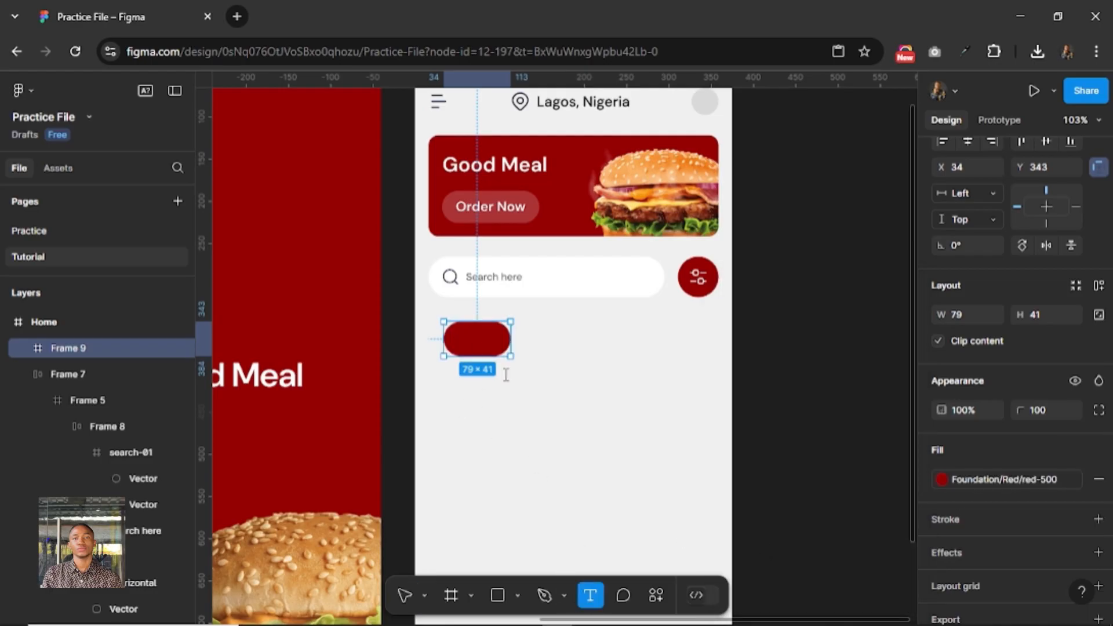
left_click(470, 345)
type("All")
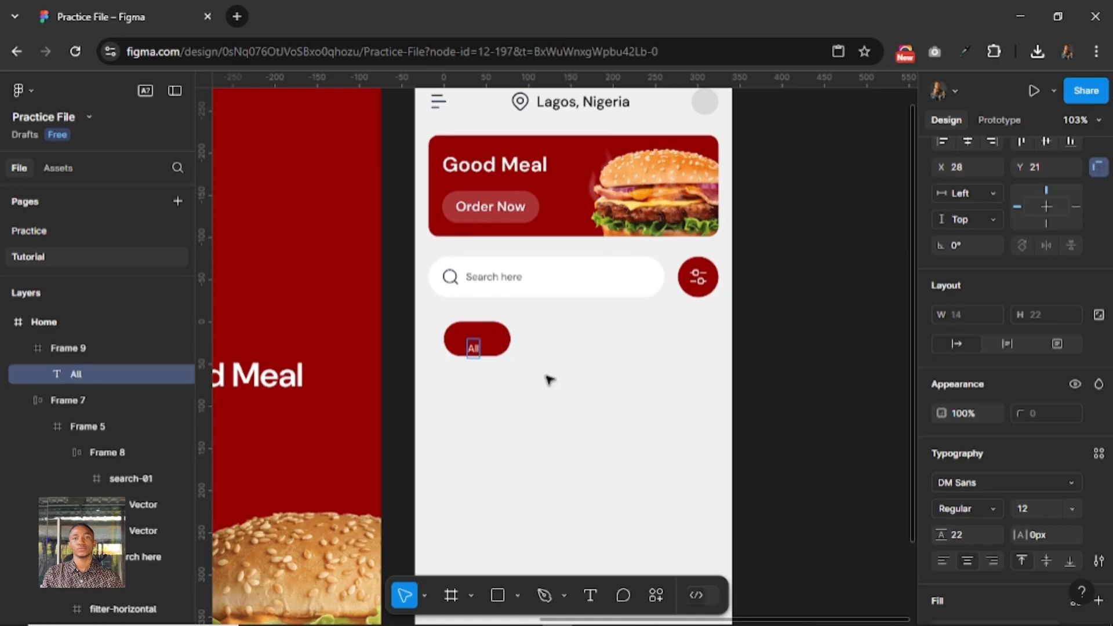
key("Escape")
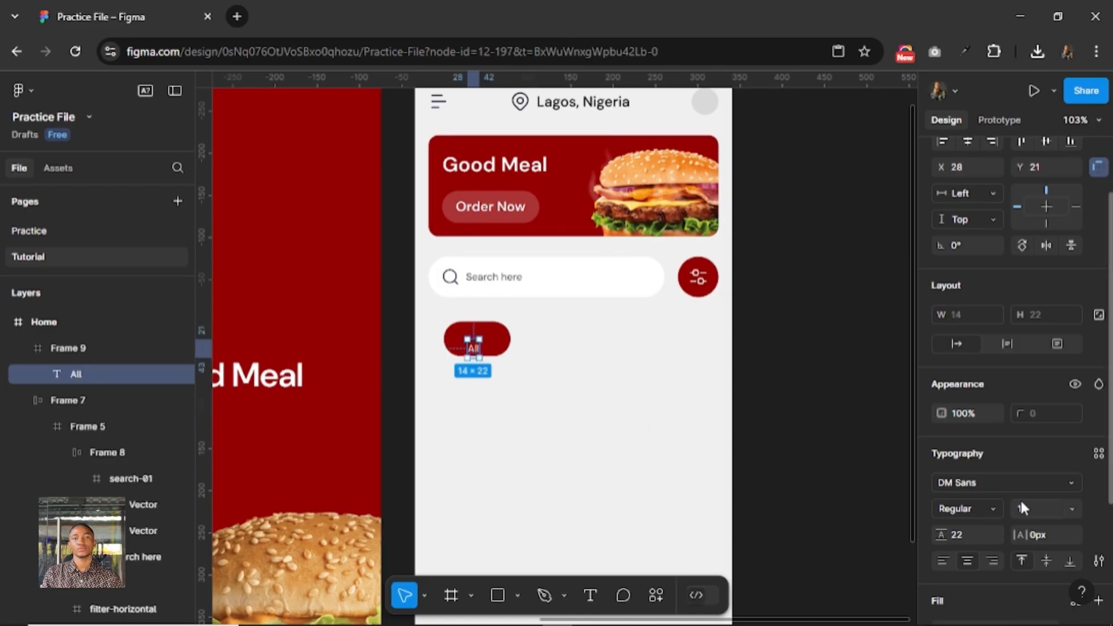
Set the "All" label to font size 16 with SemiBold weight.
left_click(1035, 507)
type("16")
key("Return")
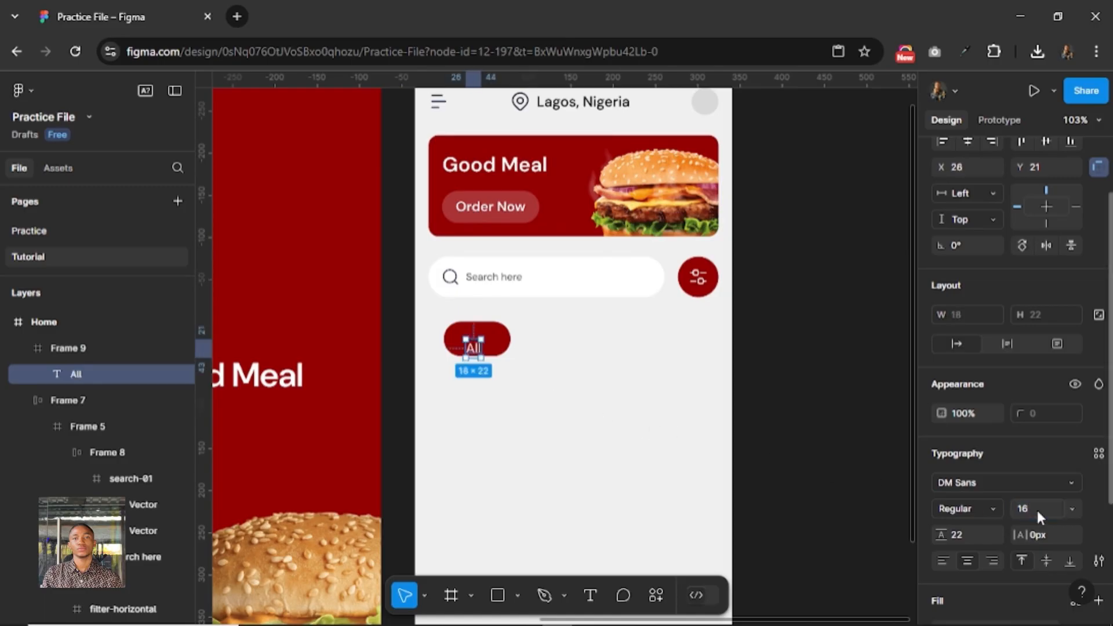
left_click(989, 505)
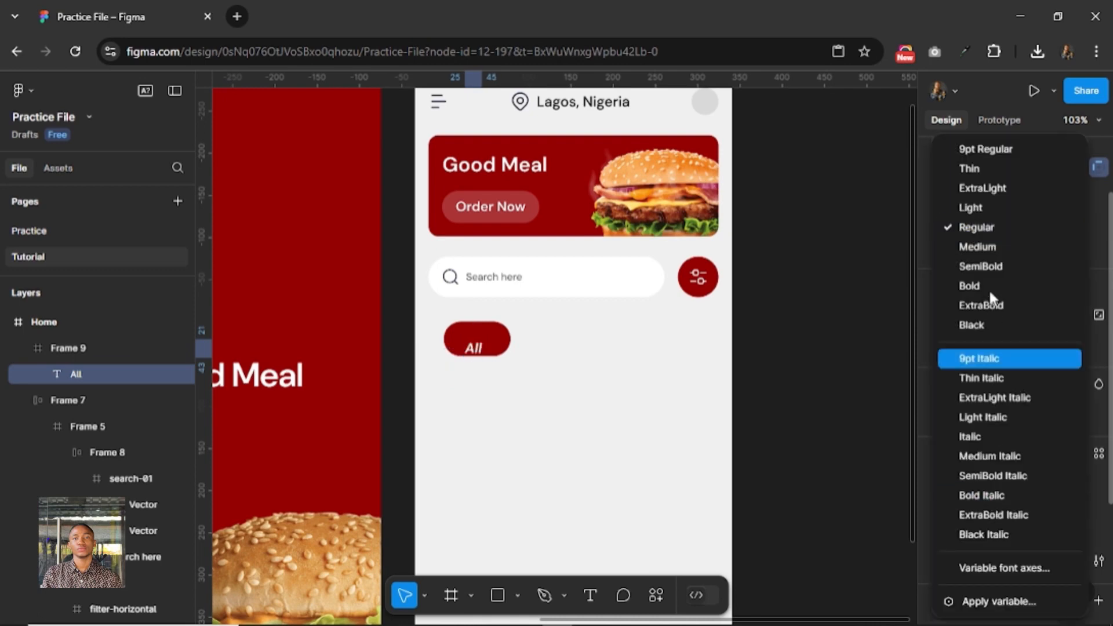
left_click(980, 267)
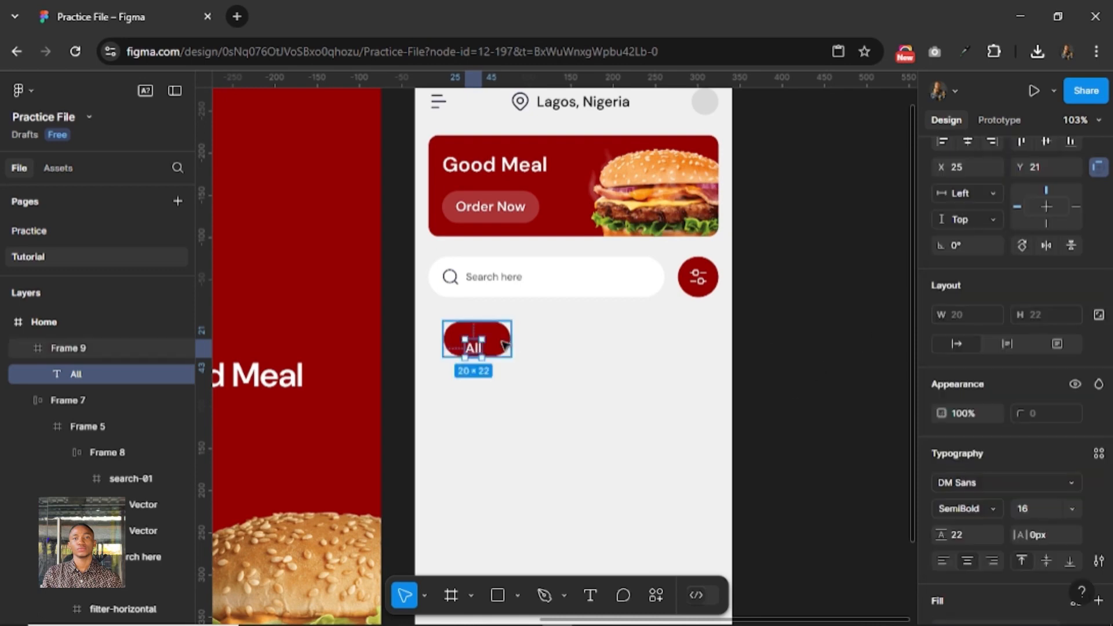
Add auto layout to the red pill frame with vertical padding 12 and horizontal padding 24.
left_click(503, 343)
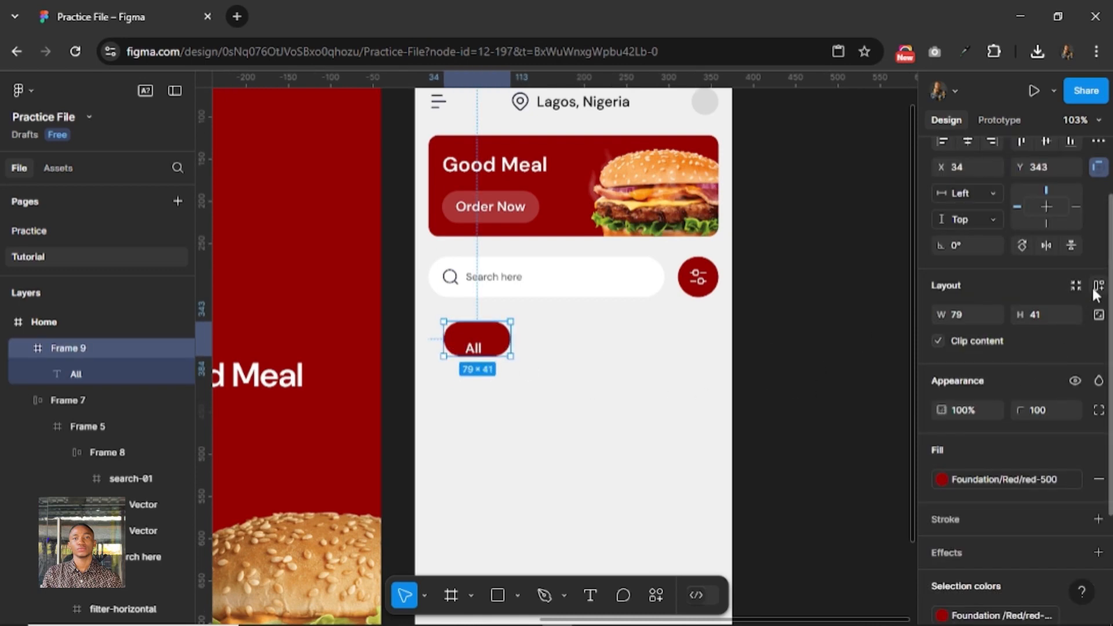
left_click(1094, 288)
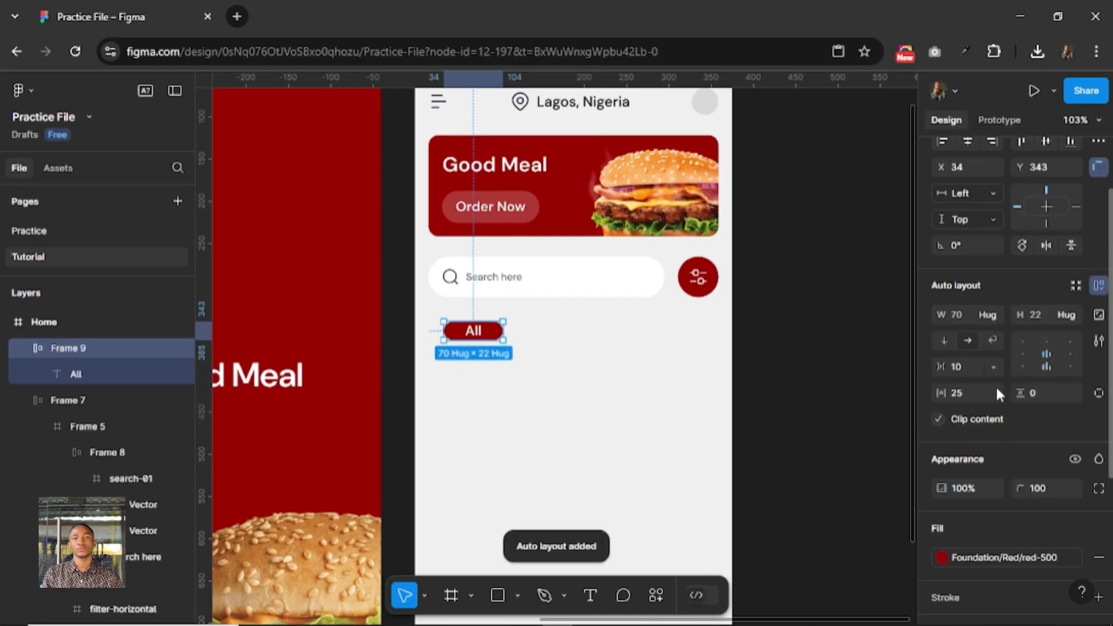
left_click(1037, 395)
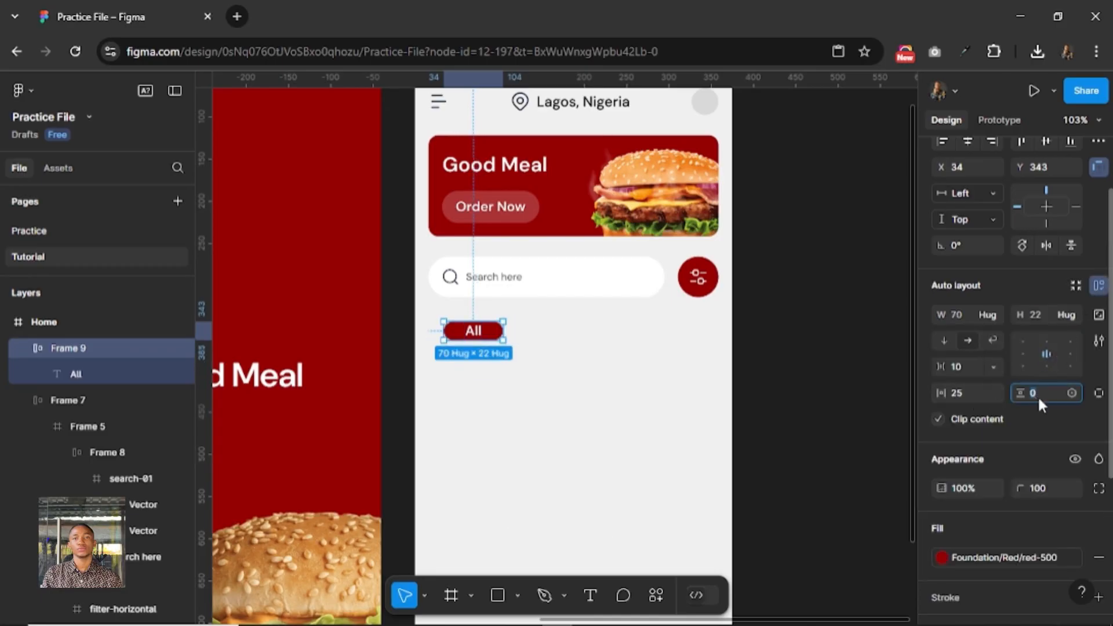
type("12")
key("Return")
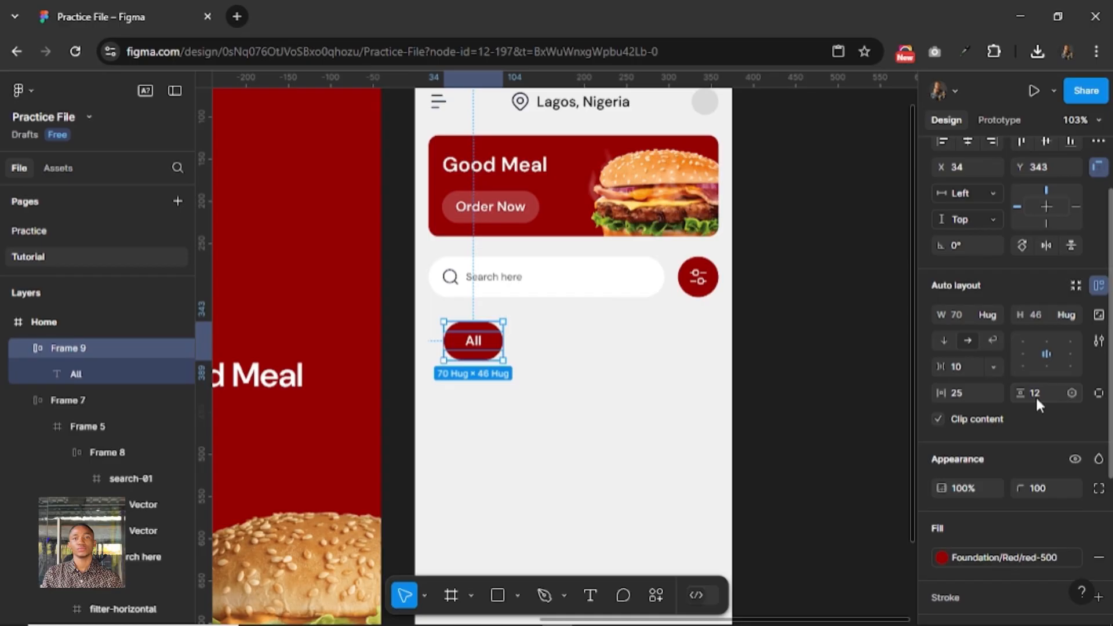
left_click(964, 397)
key("Return")
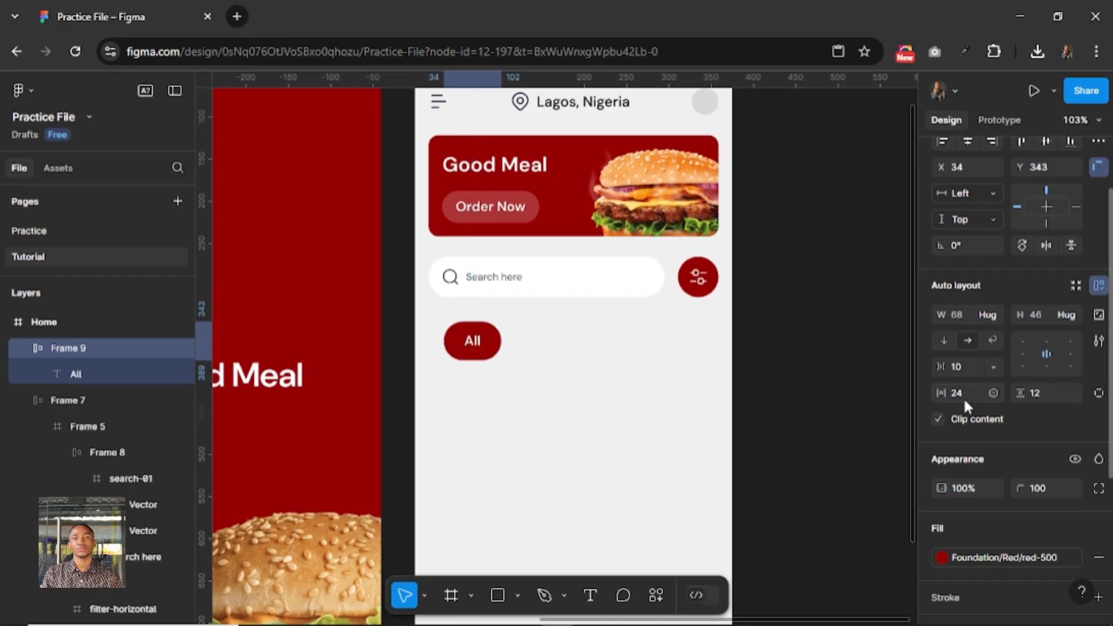
Set the "All" pill's vertical padding to 8 and try a horizontal padding of 16, settling on 24.
left_click(1047, 393)
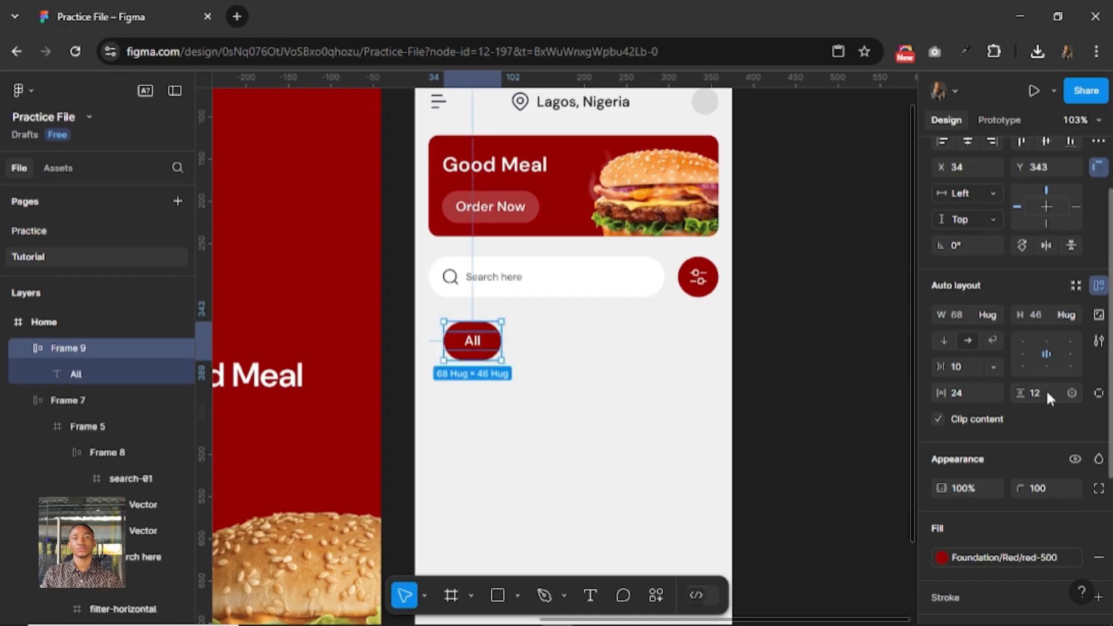
type("8")
key("Return")
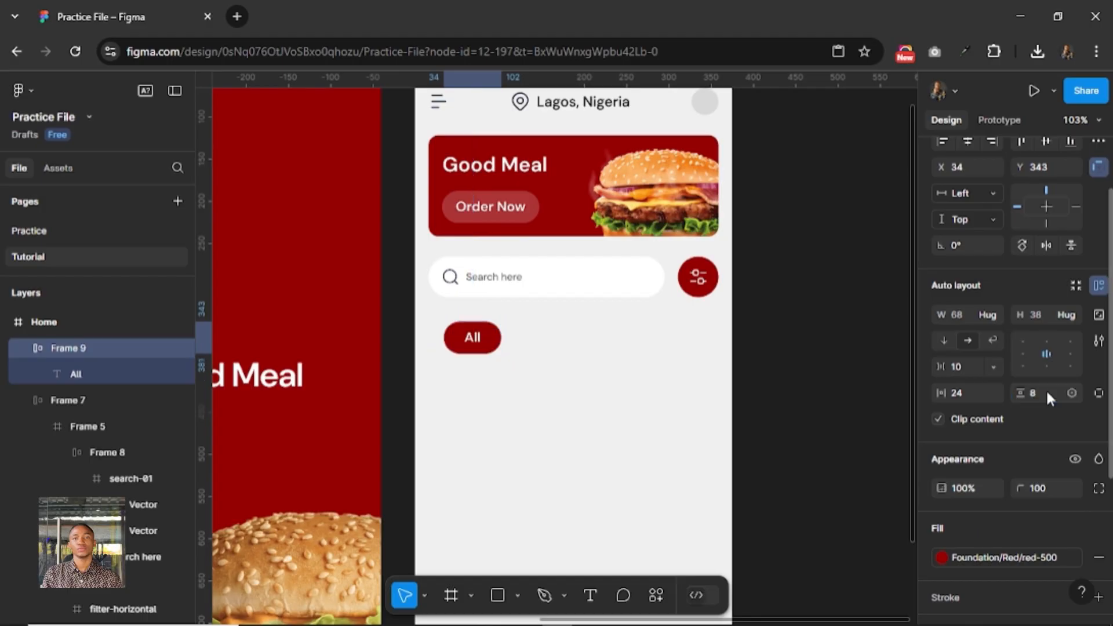
left_click(967, 390)
type("16")
key("Return")
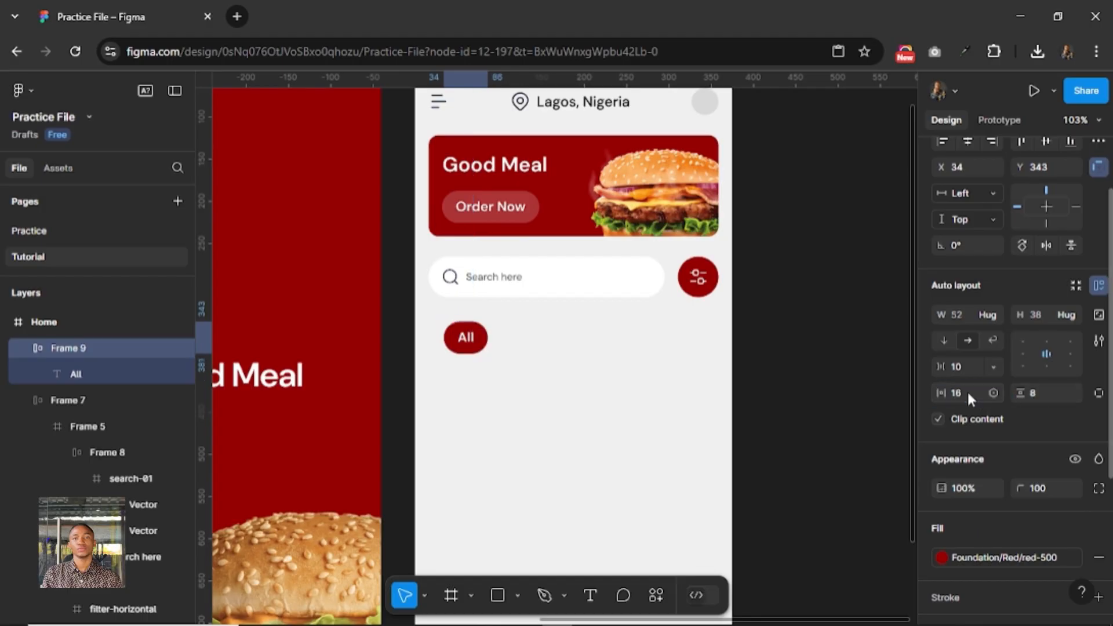
left_click(963, 391)
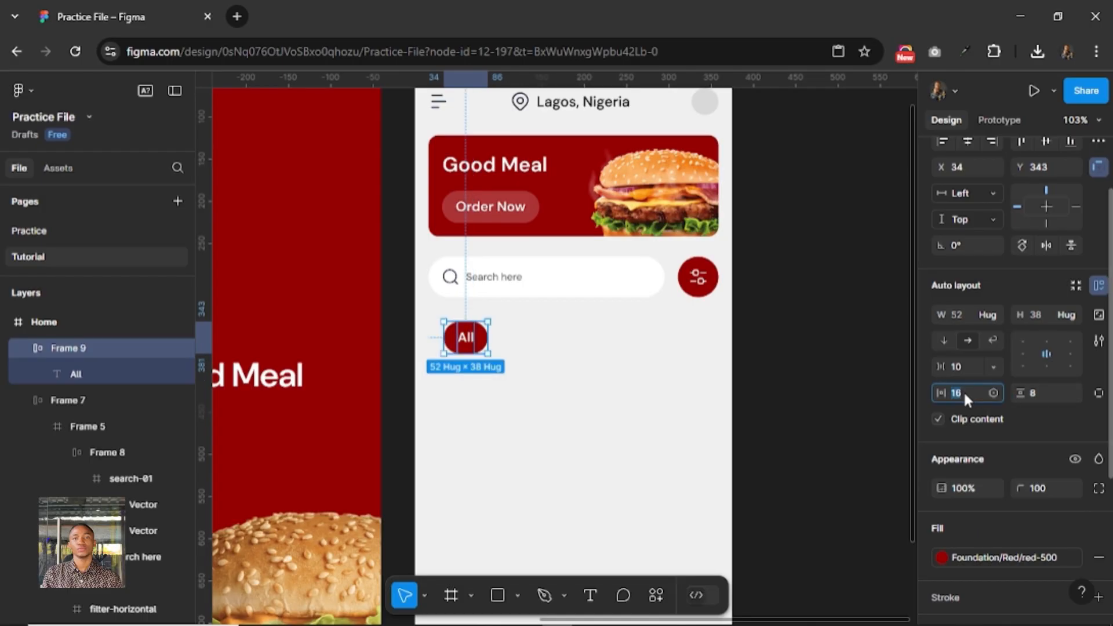
type("24")
key("Return")
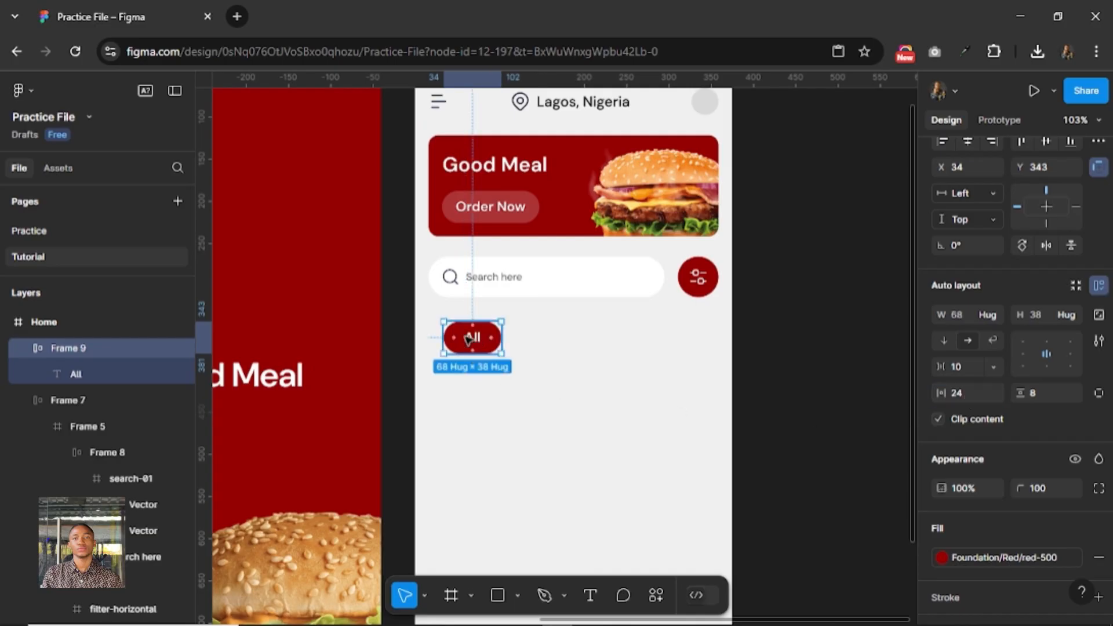
Position the red "All" pill below the search row at X 16, Y 338.
left_click_drag(470, 339, 465, 339)
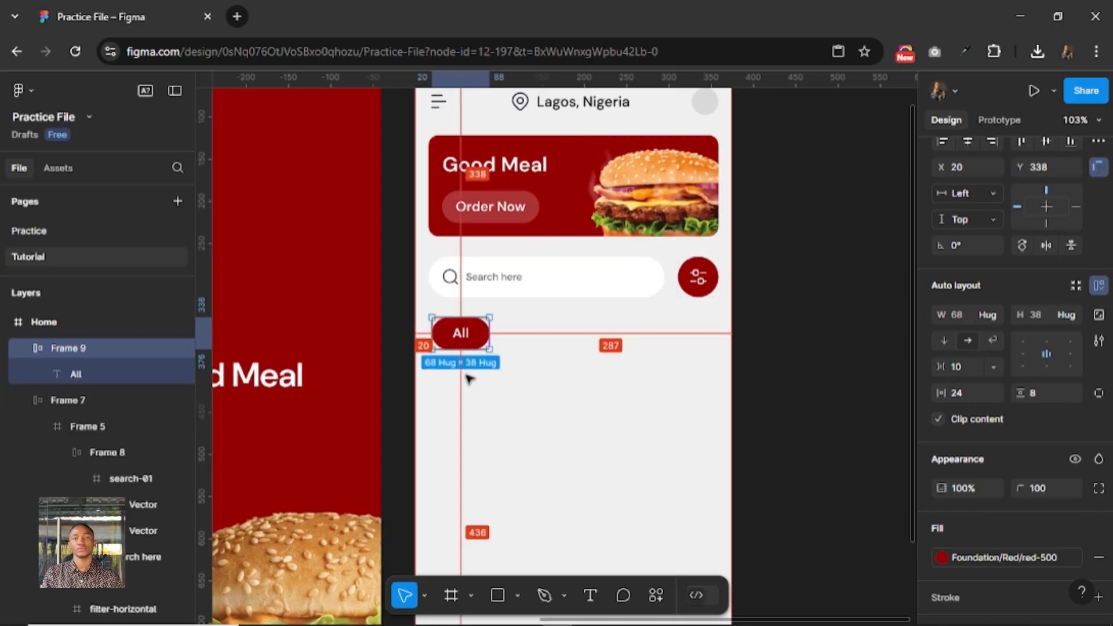
key("Left")
key("Left")
key("Left")
key("Left")
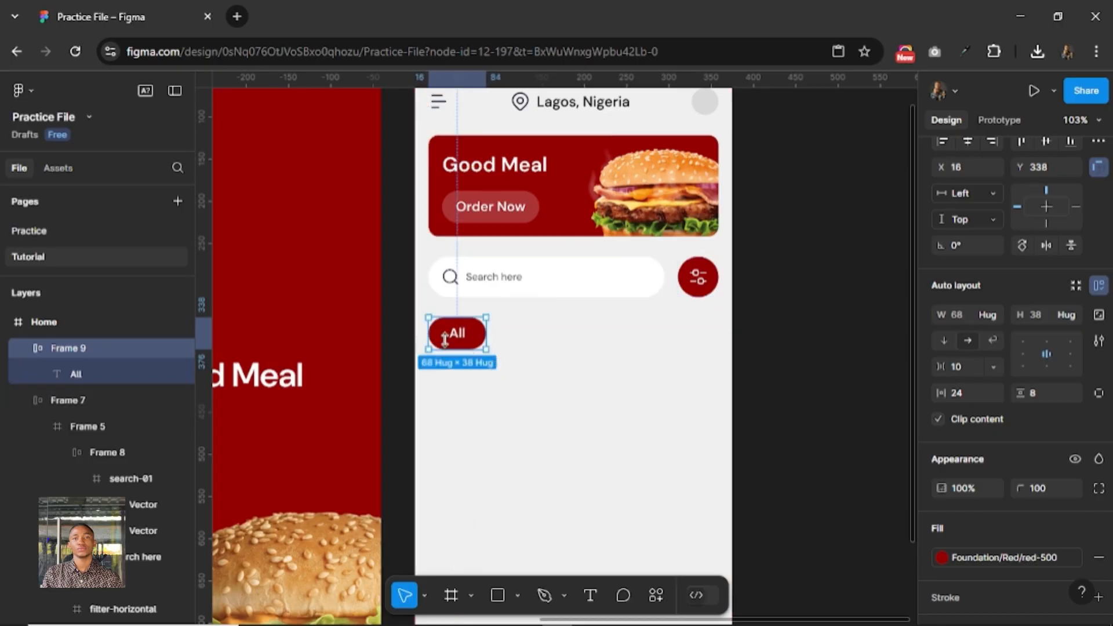
Place a copy of the "All" pill on the empty canvas beside the Home screen and rename it "Active-CArt".
left_click_drag(445, 339, 793, 220)
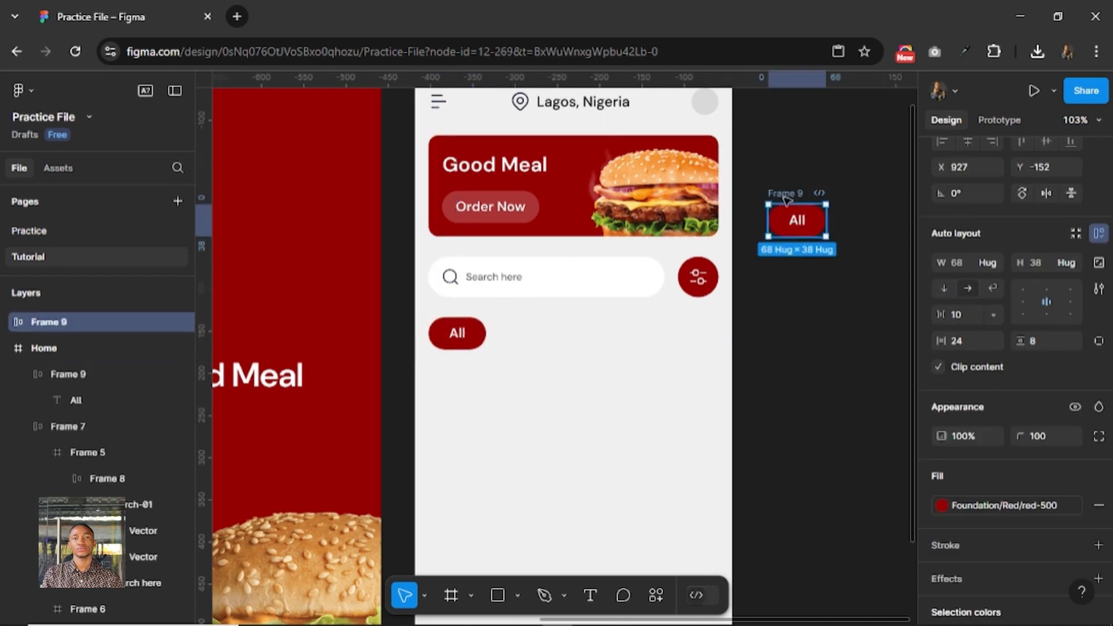
double_click(785, 194)
type("Select")
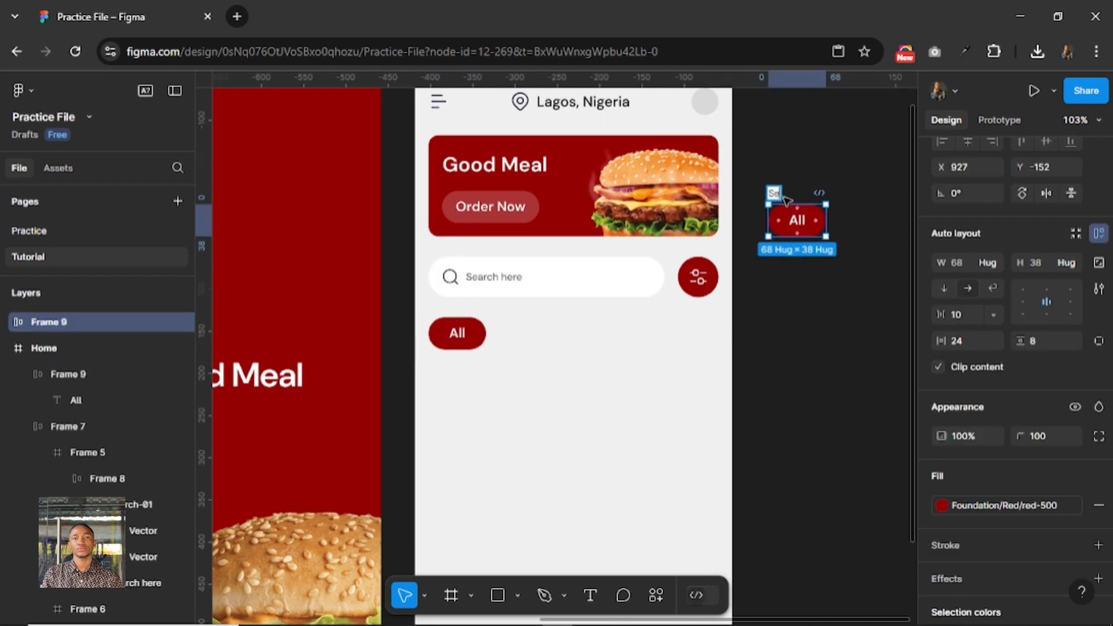
key("BackSpace")
key("BackSpace")
key("BackSpace")
key("BackSpace")
key("BackSpace")
key("BackSpace")
type("Active-CArt")
key("Return")
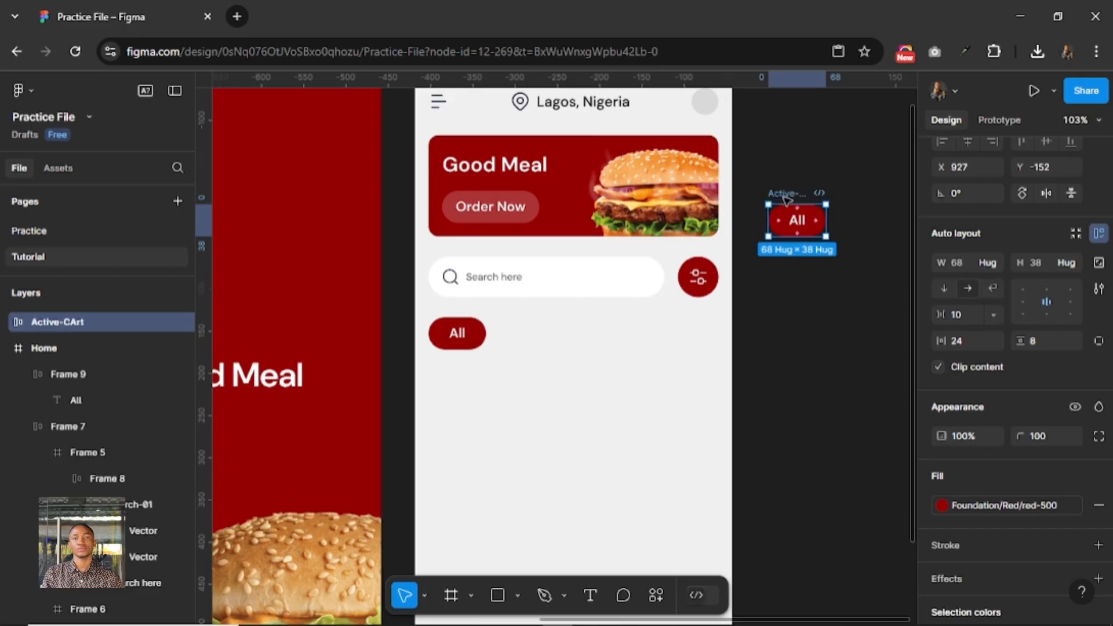
Turn the Active-CArt pill into a component and add a second variant to it.
scroll(1004, 185, "up", 2)
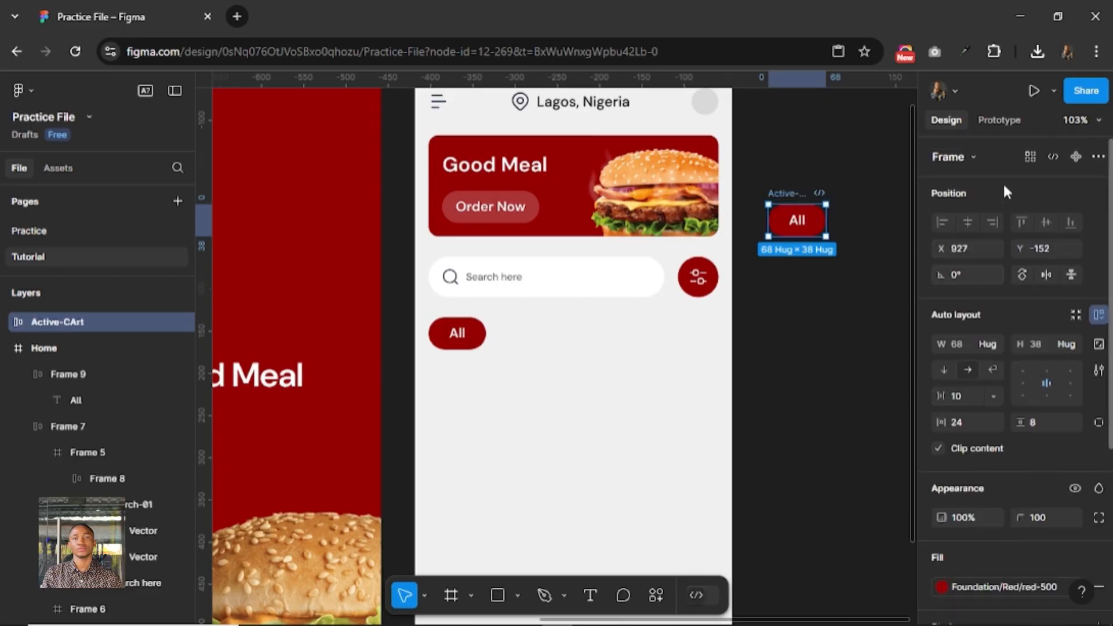
left_click(1072, 158)
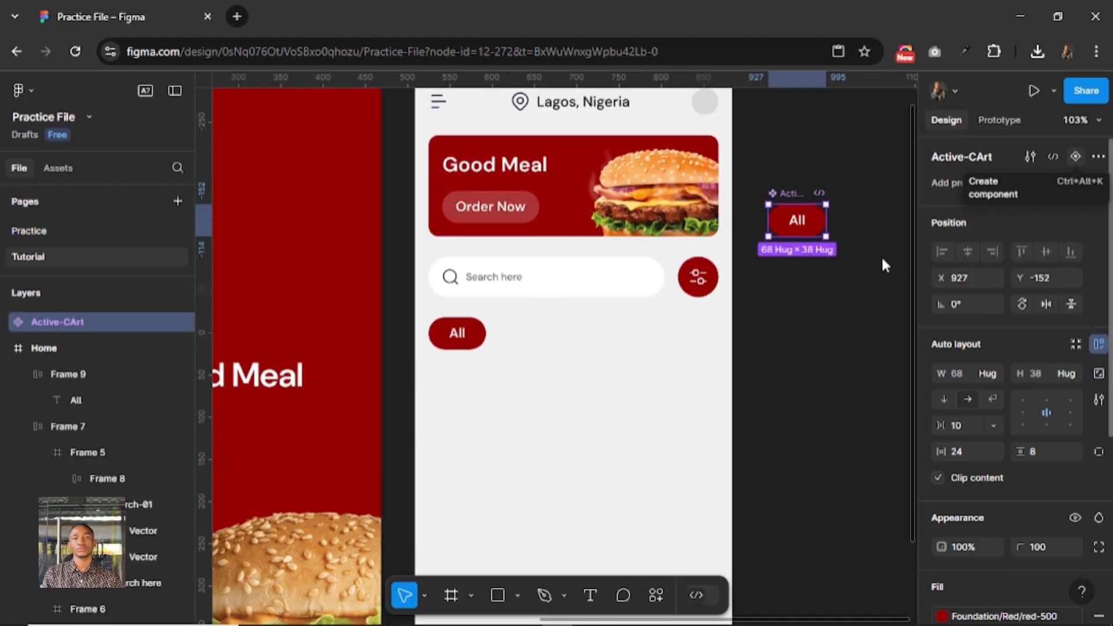
left_click(795, 267)
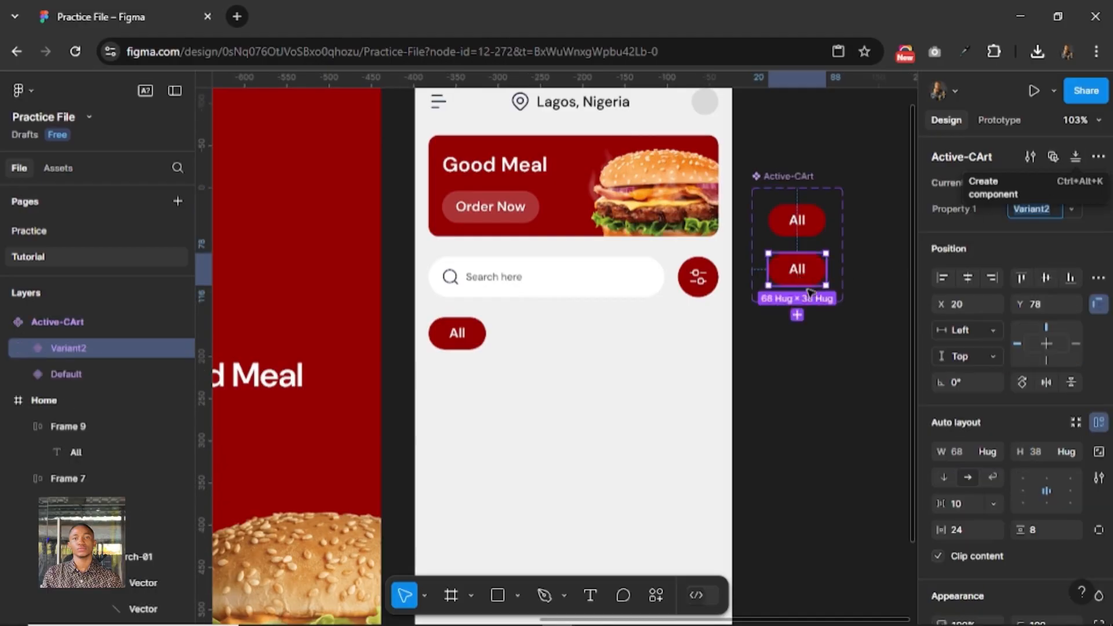
Change the second variant's fill to white-500, detach that style and set the fill to FFFFFF.
scroll(999, 492, "down", 6)
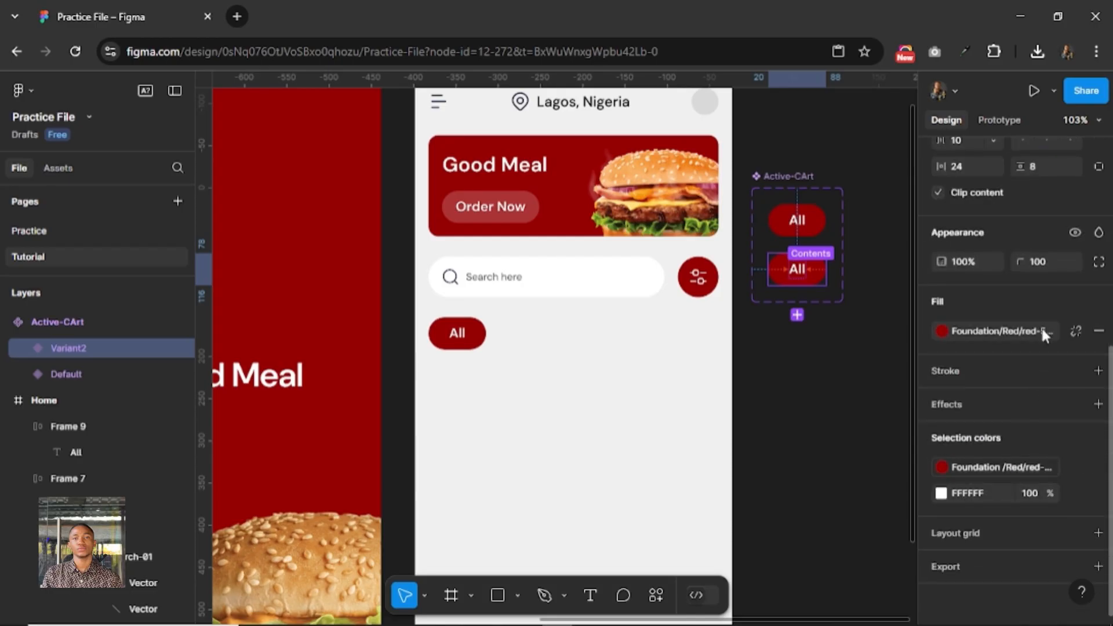
left_click(1041, 326)
scroll(802, 505, "down", 3)
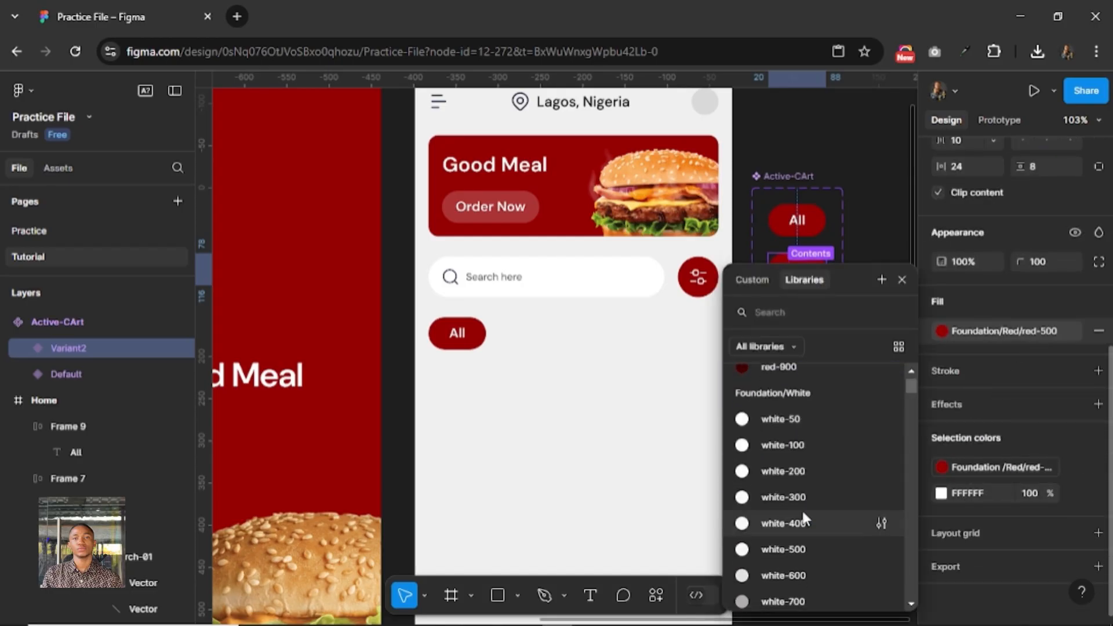
left_click(798, 546)
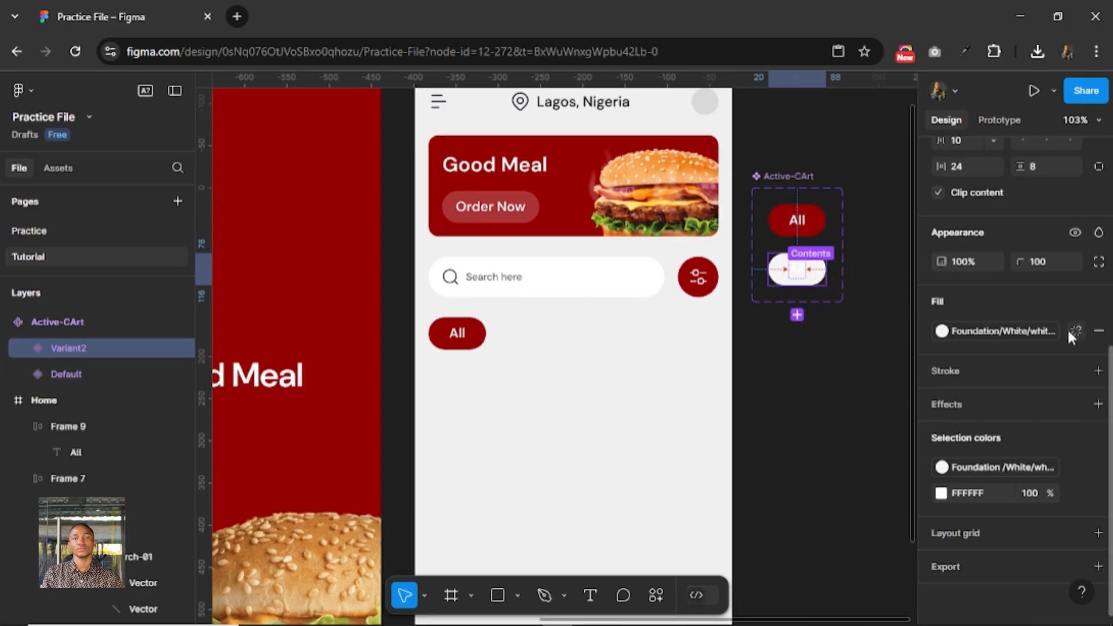
left_click(985, 332)
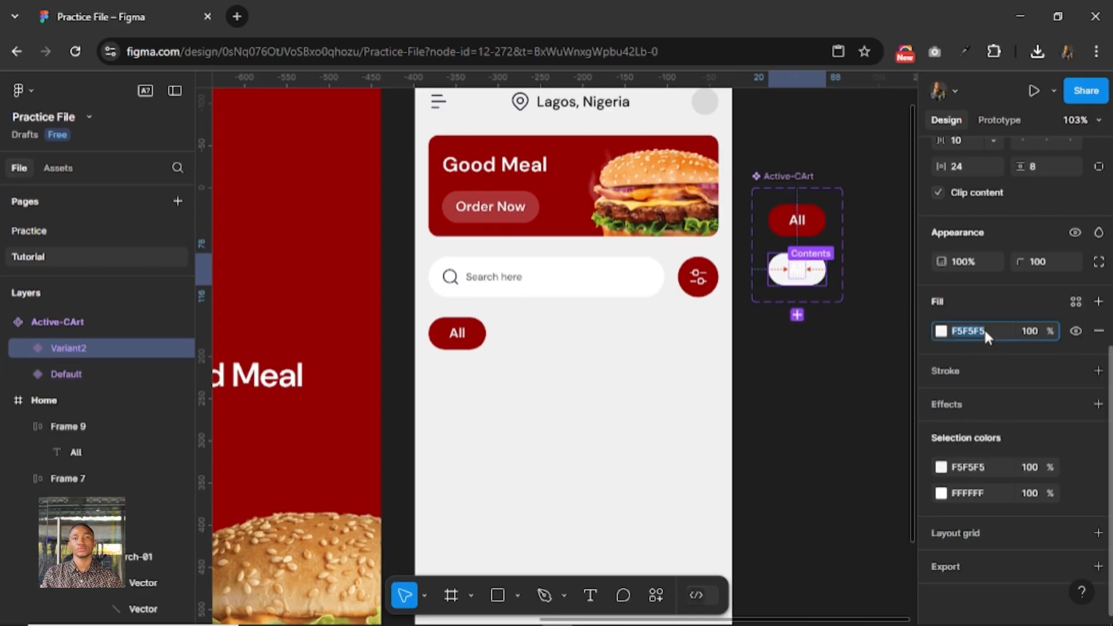
type("f")
key("Return")
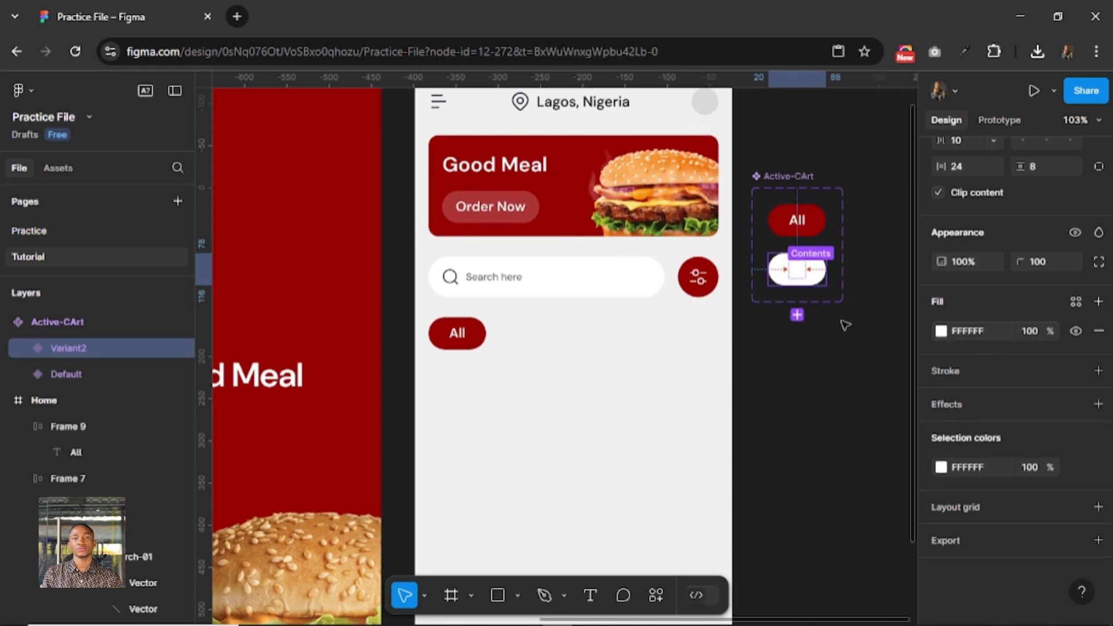
Set the "All" text colour in the white variant to 1A1A1A.
double_click(798, 282)
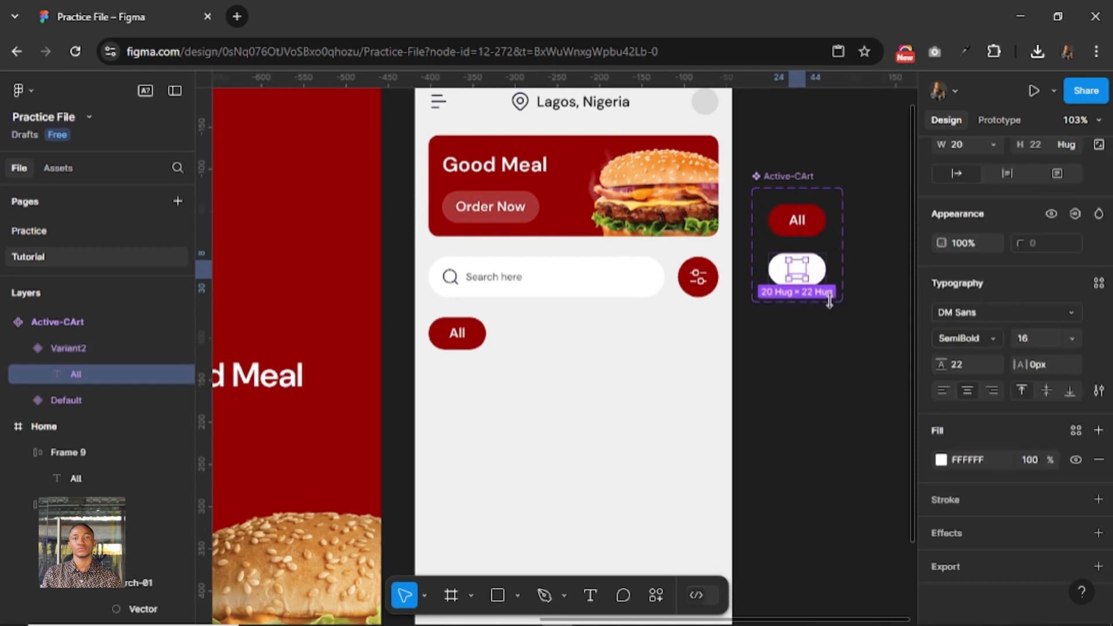
left_click(981, 455)
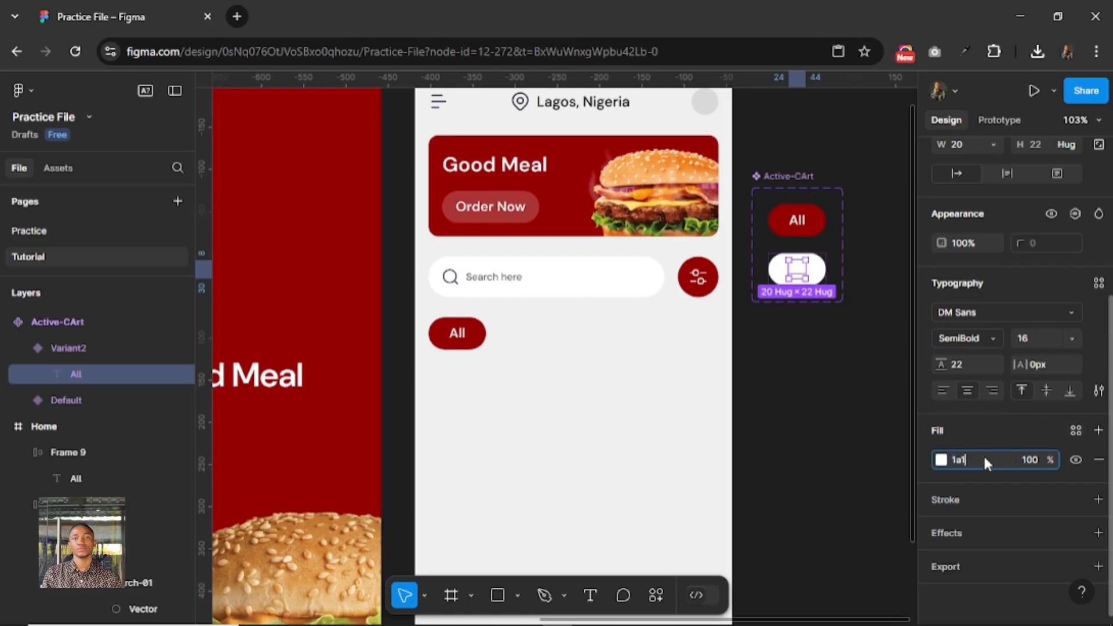
key("Return")
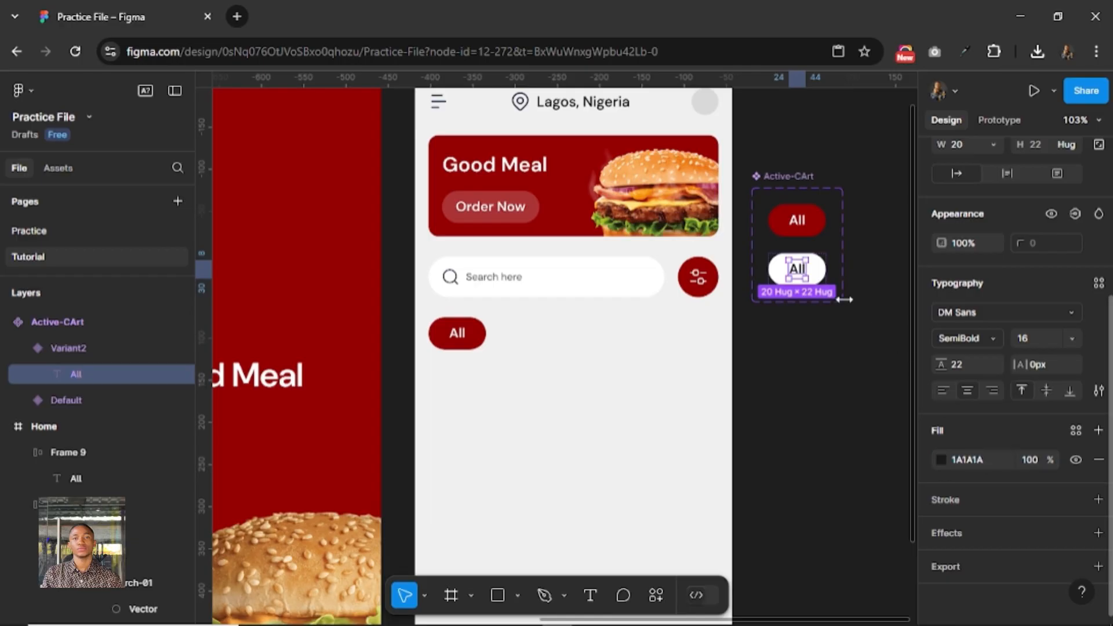
left_click(814, 231)
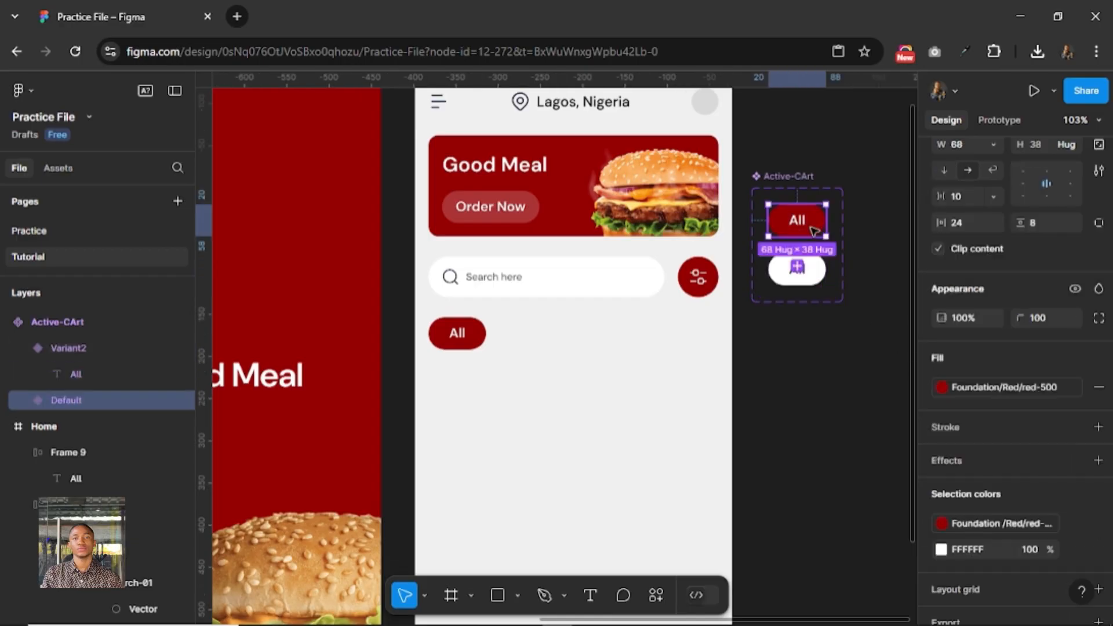
left_click(457, 333)
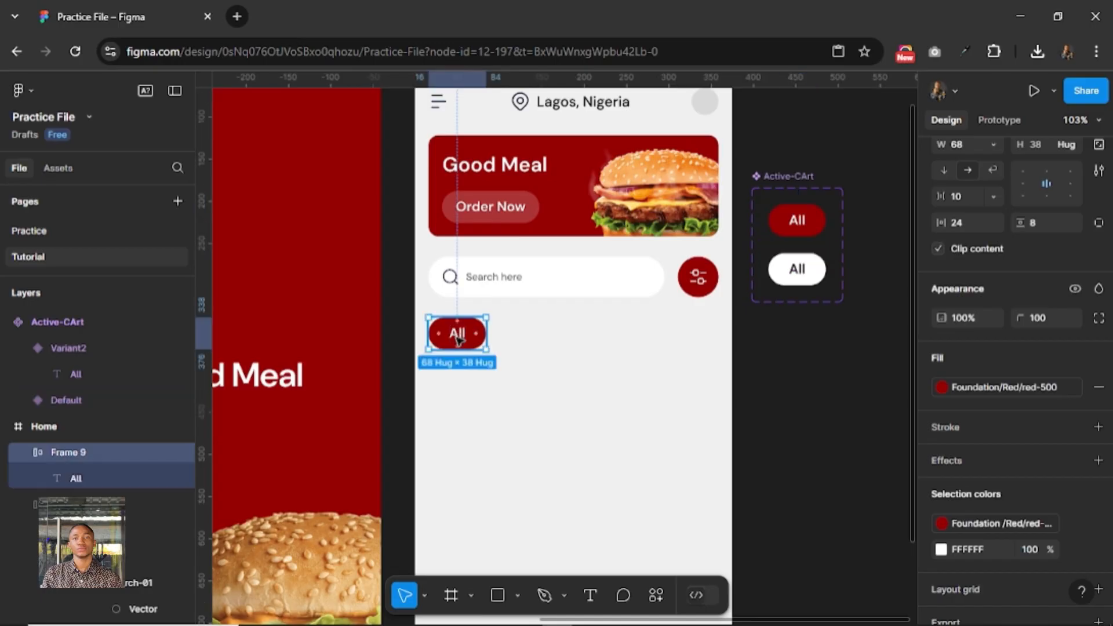
right_click(457, 336)
key("Escape")
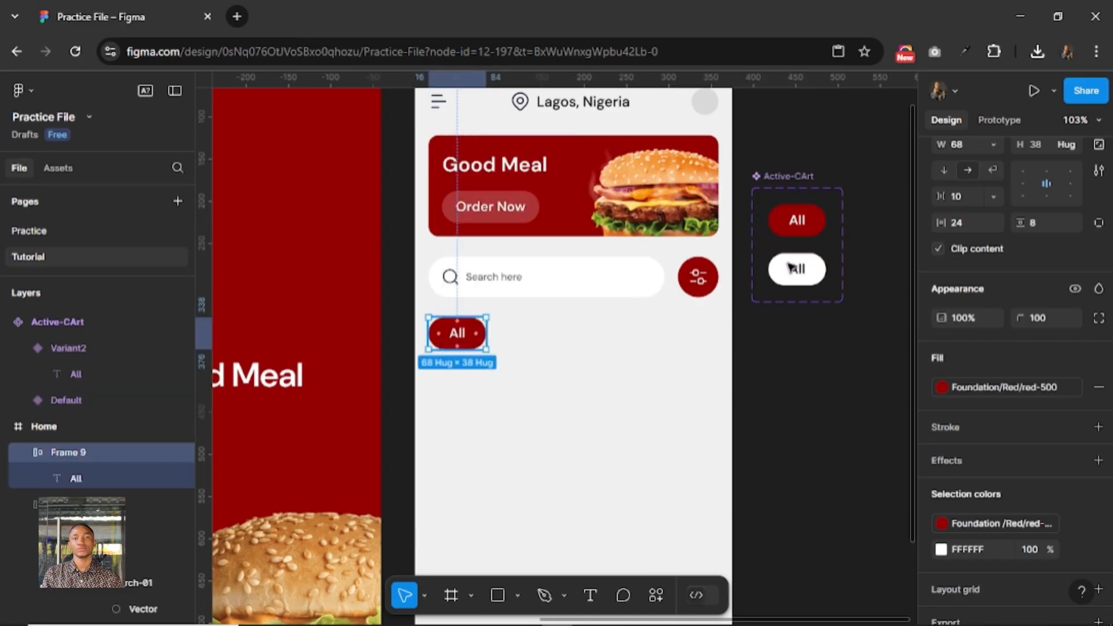
Copy the red Default variant and paste it to replace the "All" pill on the Home screen.
left_click(799, 226)
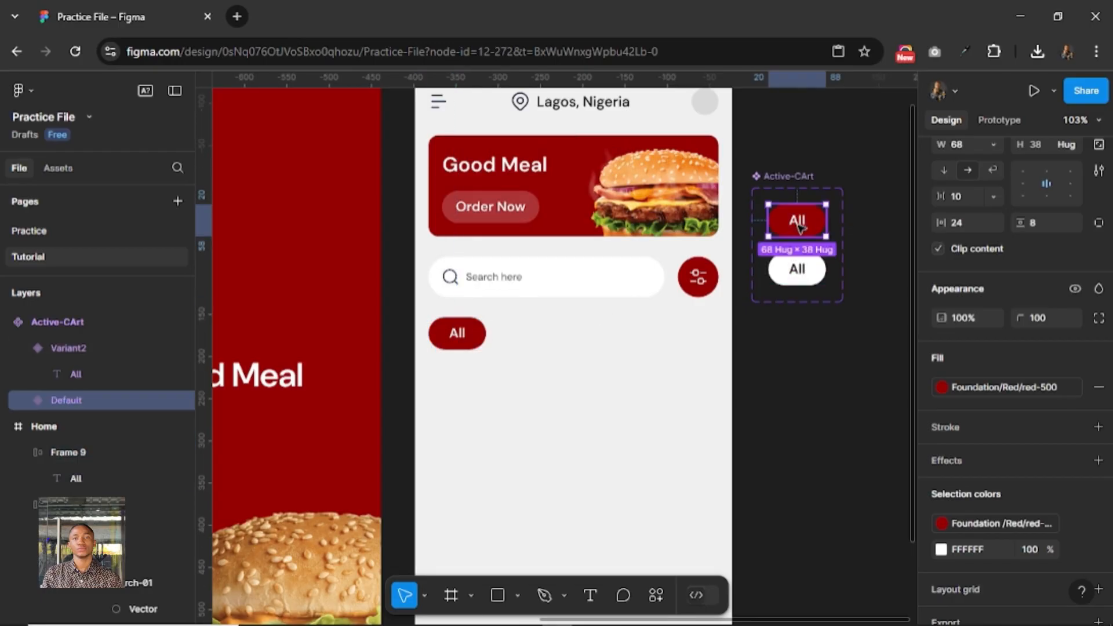
right_click(798, 224)
mouse_move(833, 229)
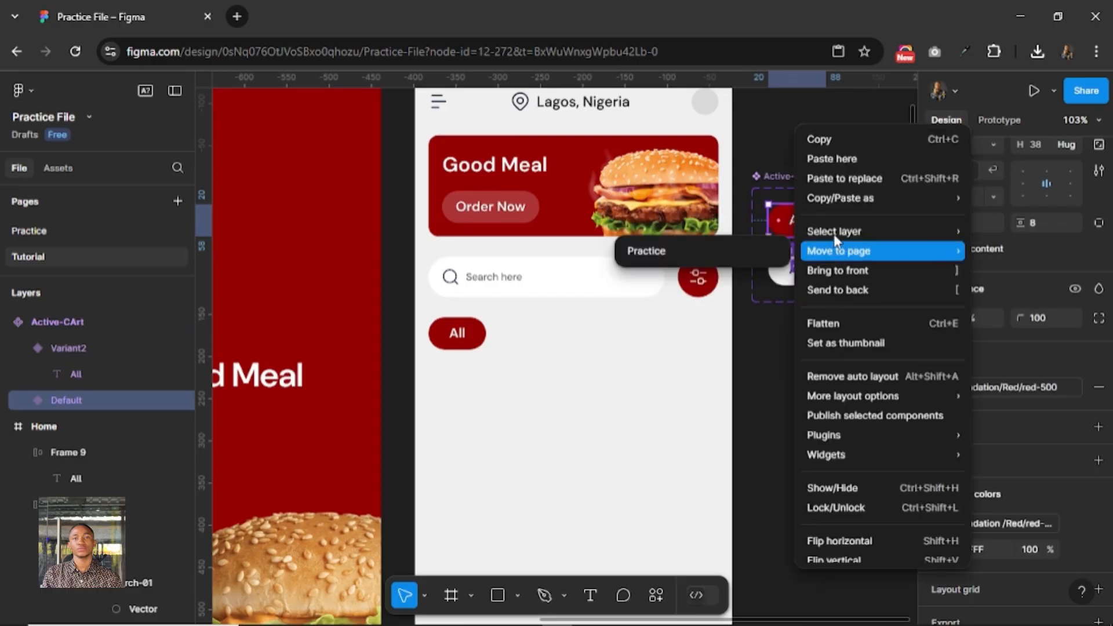
left_click(838, 148)
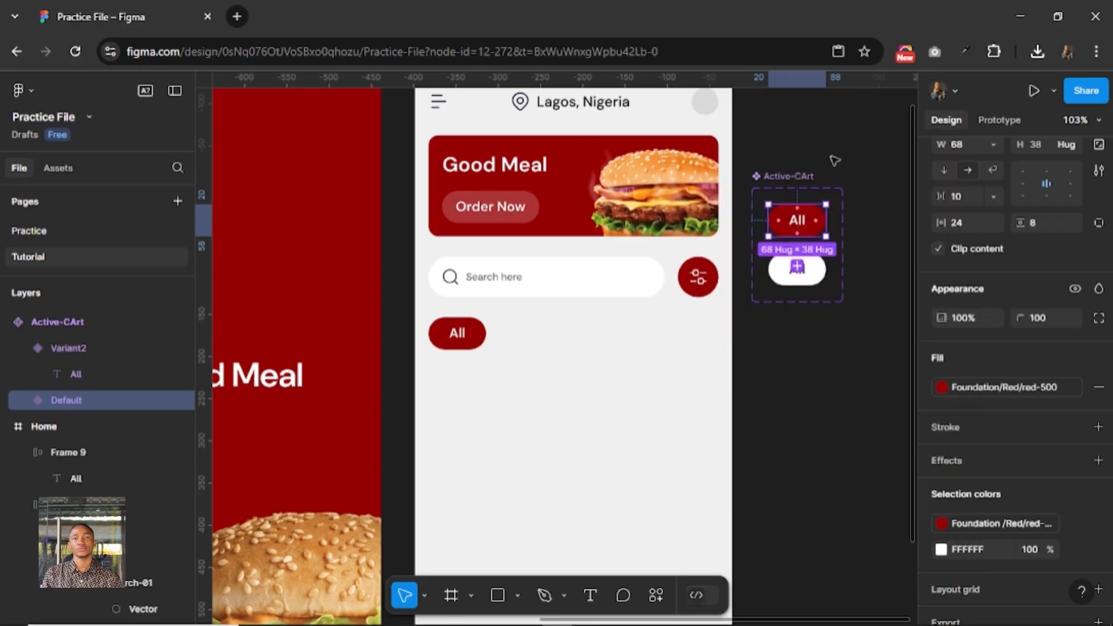
left_click(461, 347)
right_click(460, 347)
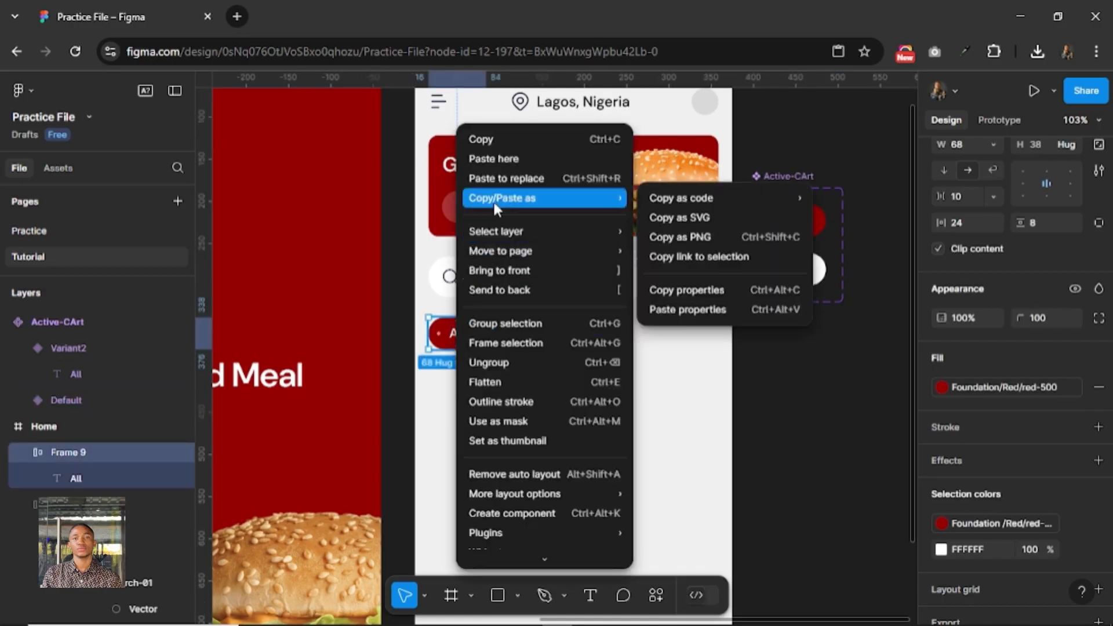
left_click(499, 178)
left_click(481, 231)
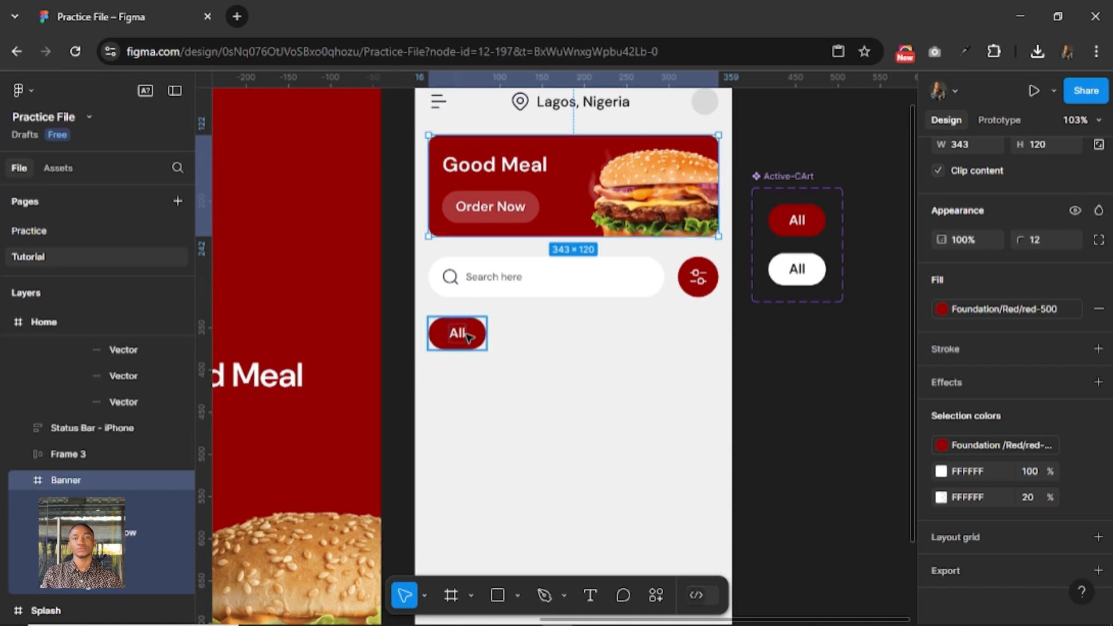
Duplicate the "All" pill to its right with a 16 gap and wrap both pills in a horizontal auto layout.
left_click(462, 342)
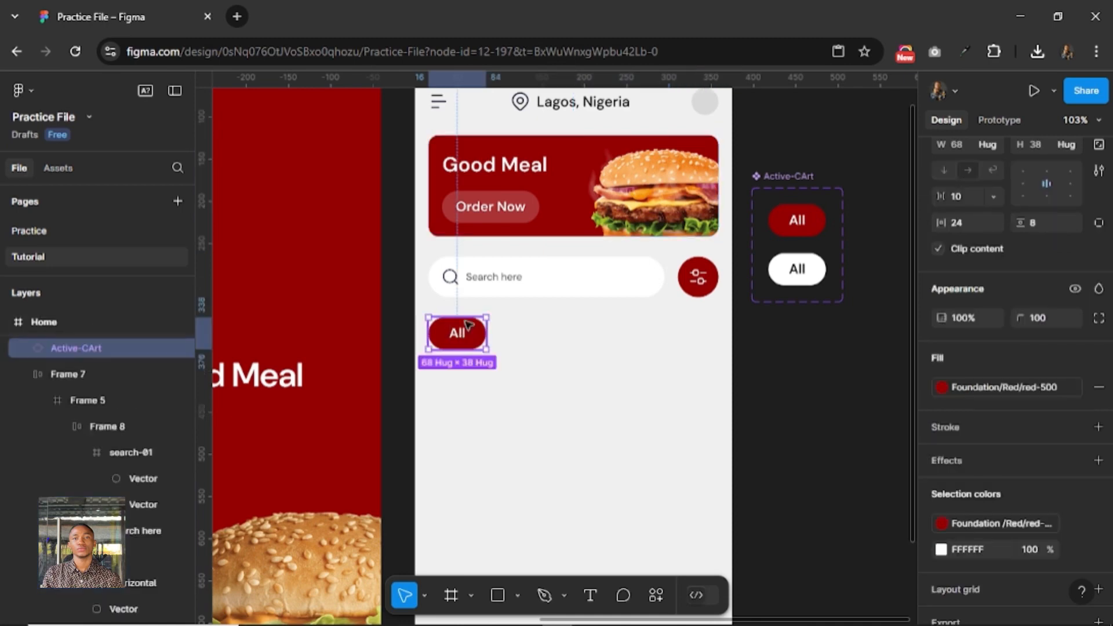
left_click_drag(457, 336, 529, 332)
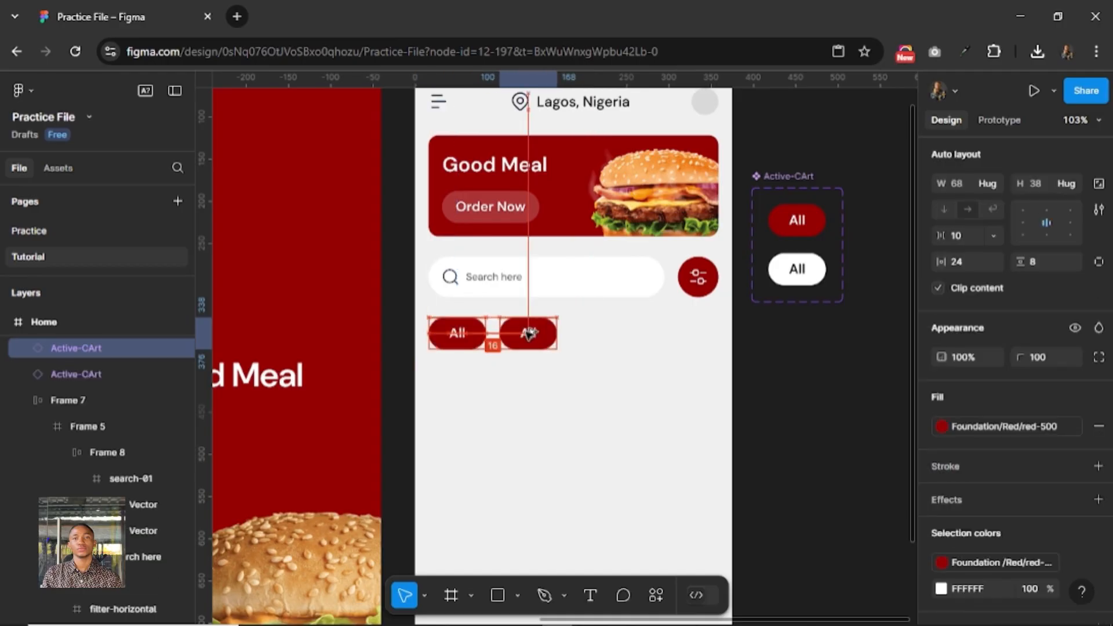
left_click(462, 339, "shift")
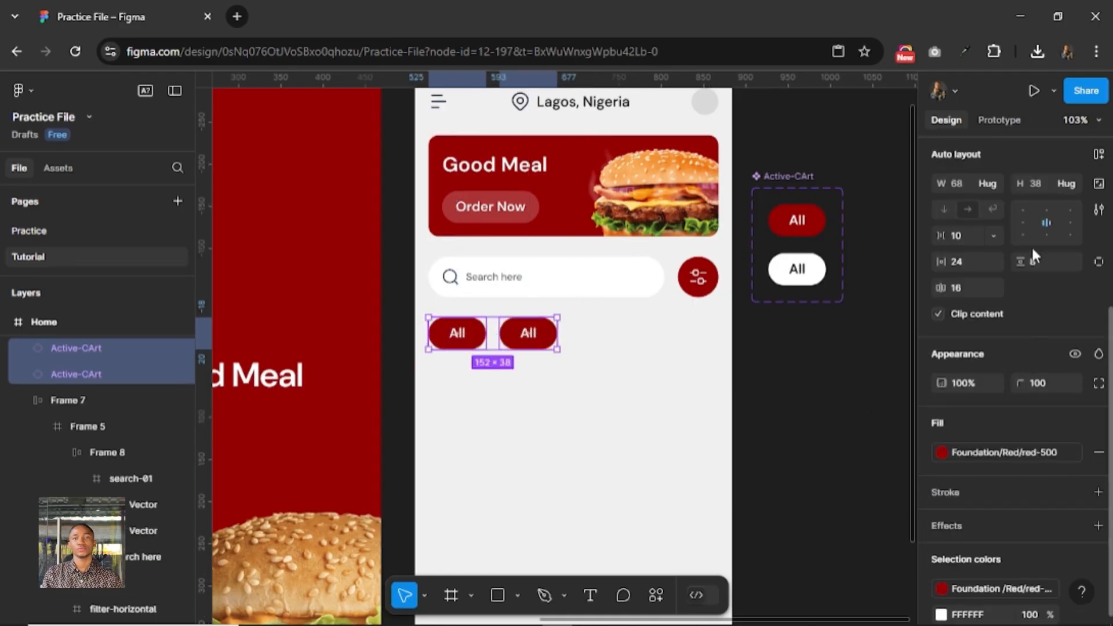
scroll(1034, 249, "up", 5)
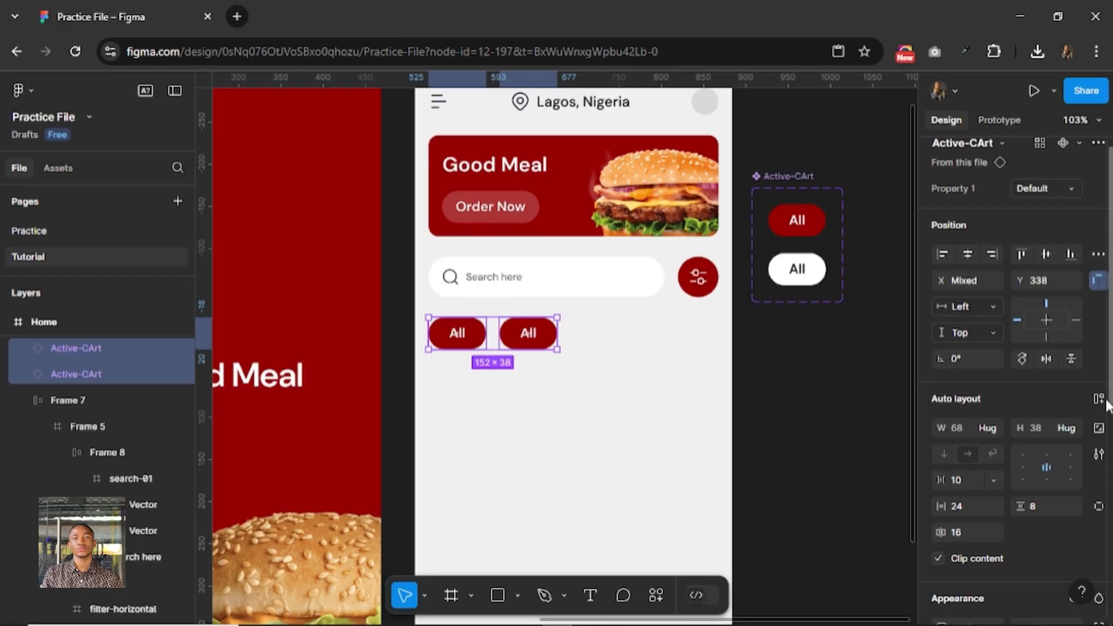
key("shift+a")
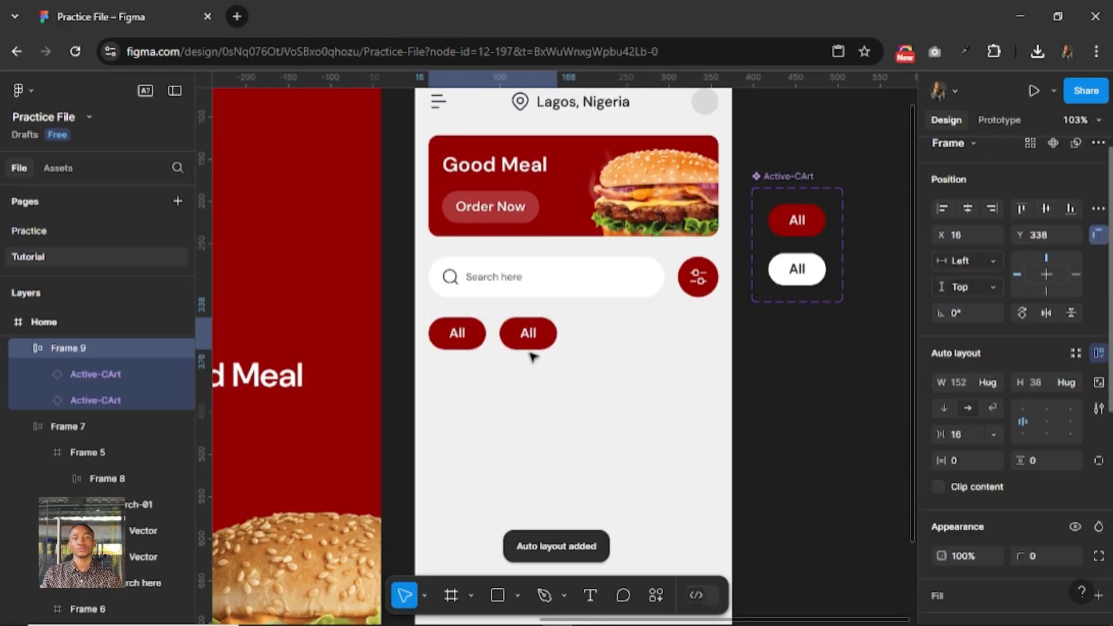
Switch the second pill in the category row to Variant2.
left_click(528, 339)
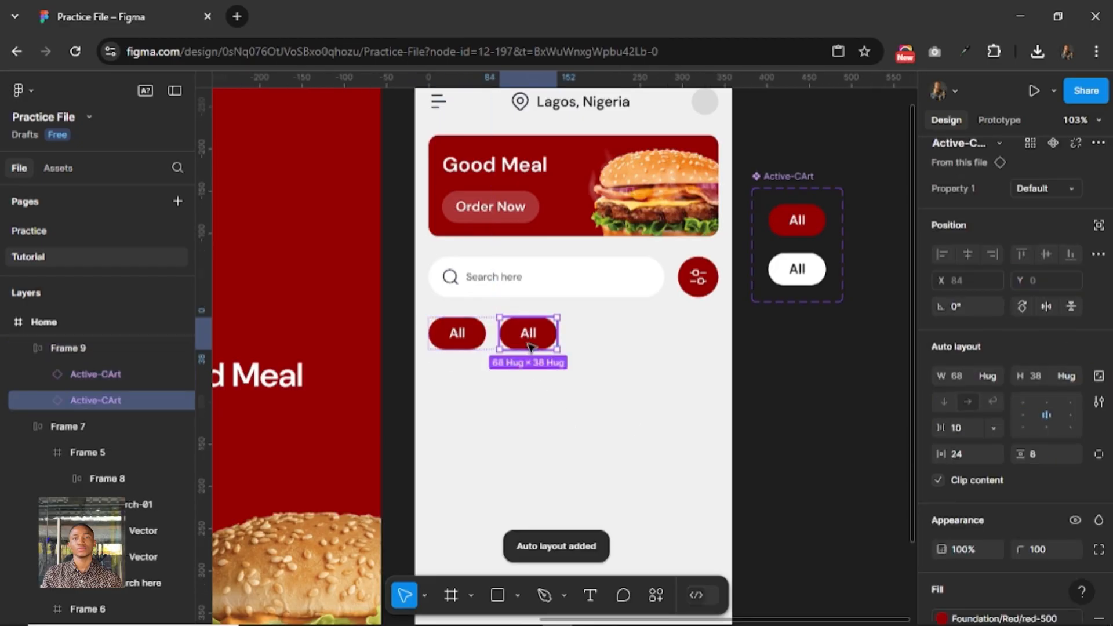
scroll(1037, 208, "up", 1)
left_click(1041, 205)
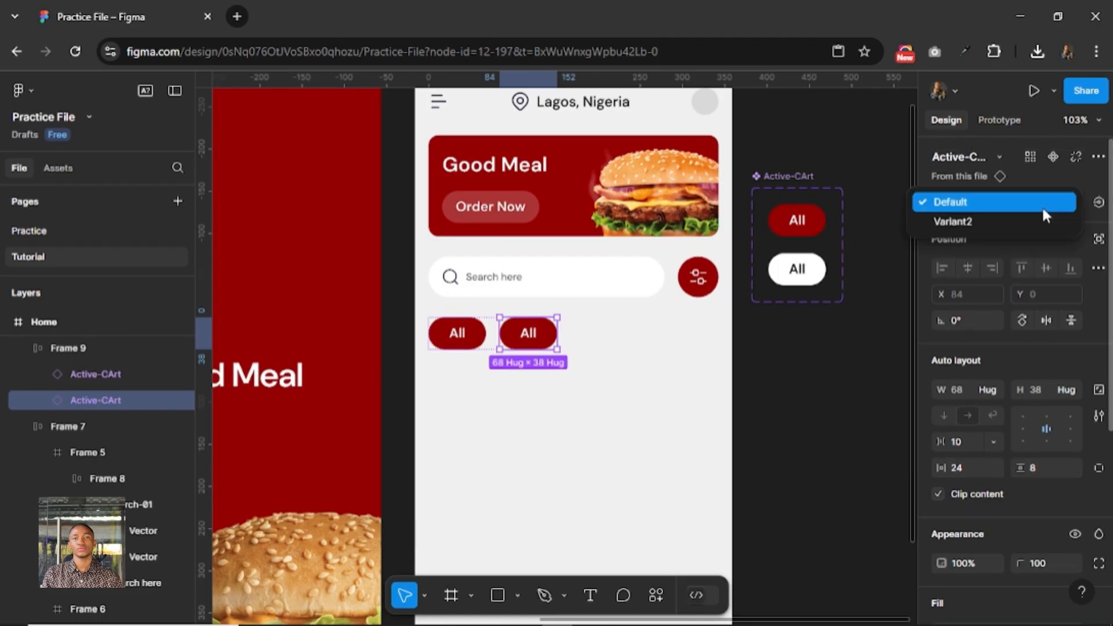
left_click(1041, 221)
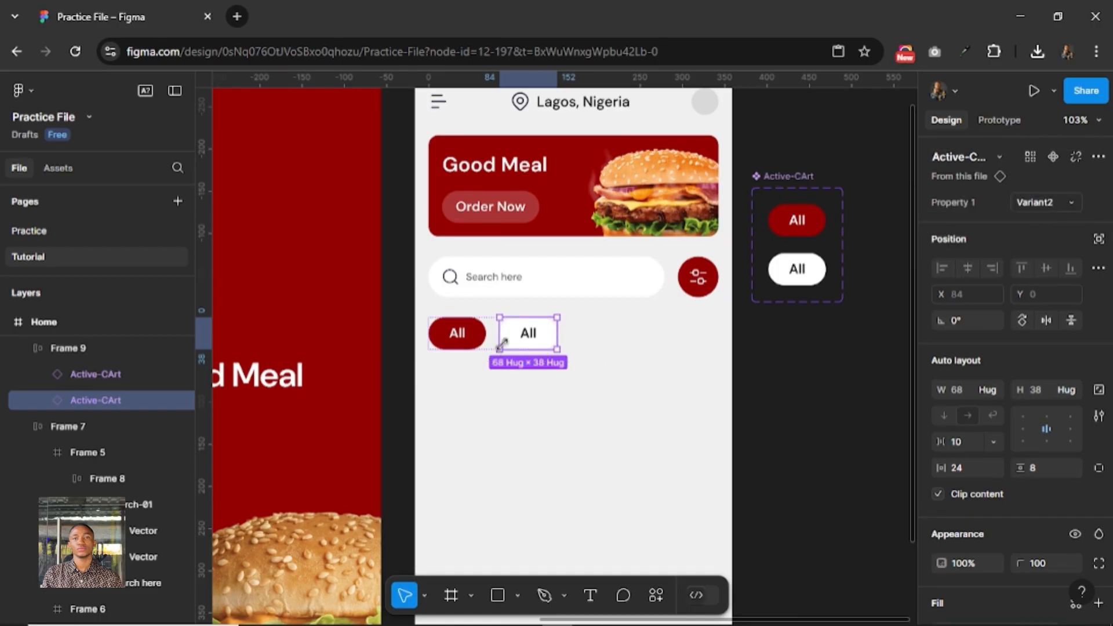
Change the white pill's label to "Pizza".
double_click(530, 335)
double_click(531, 335)
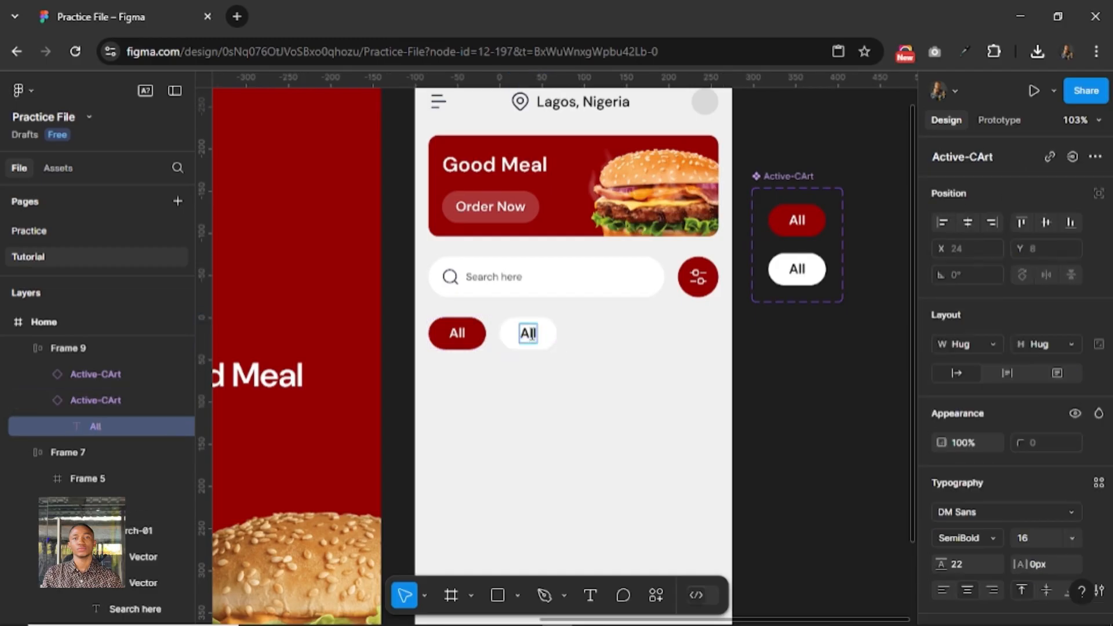
key("ctrl+a")
type("Pizza")
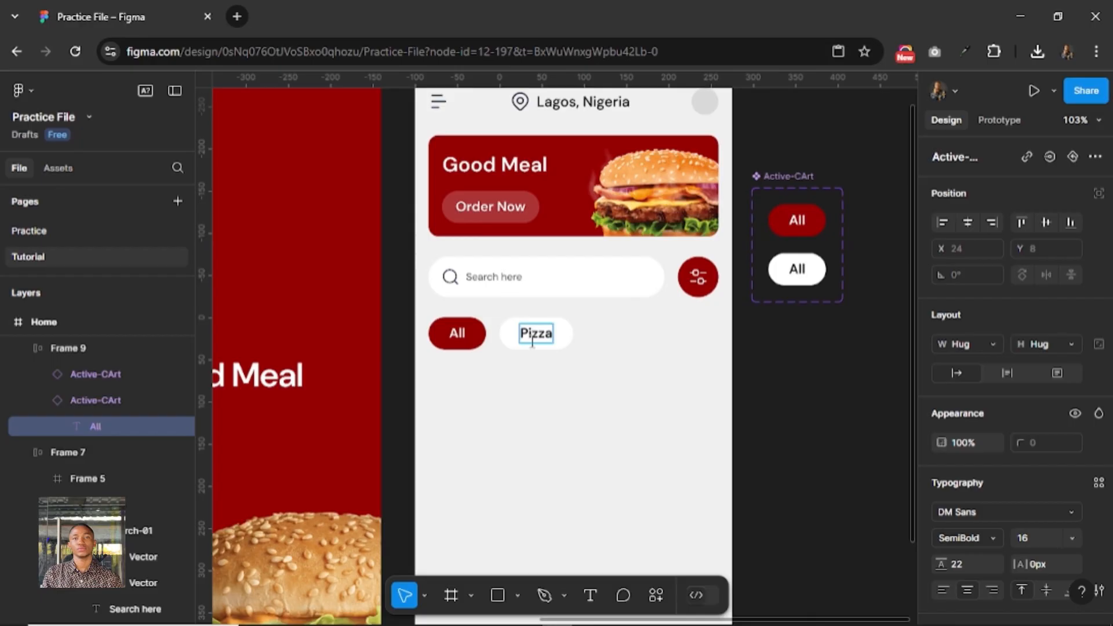
Duplicate the white "Pizza" pill inside the category row.
left_click(480, 341)
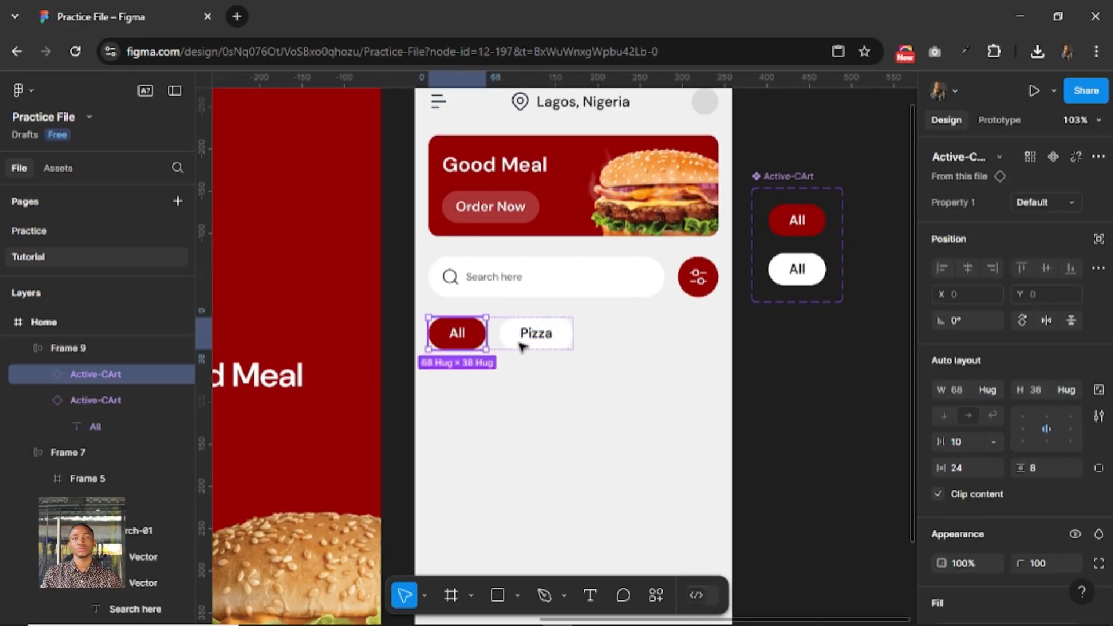
left_click(522, 346)
key("ctrl+d")
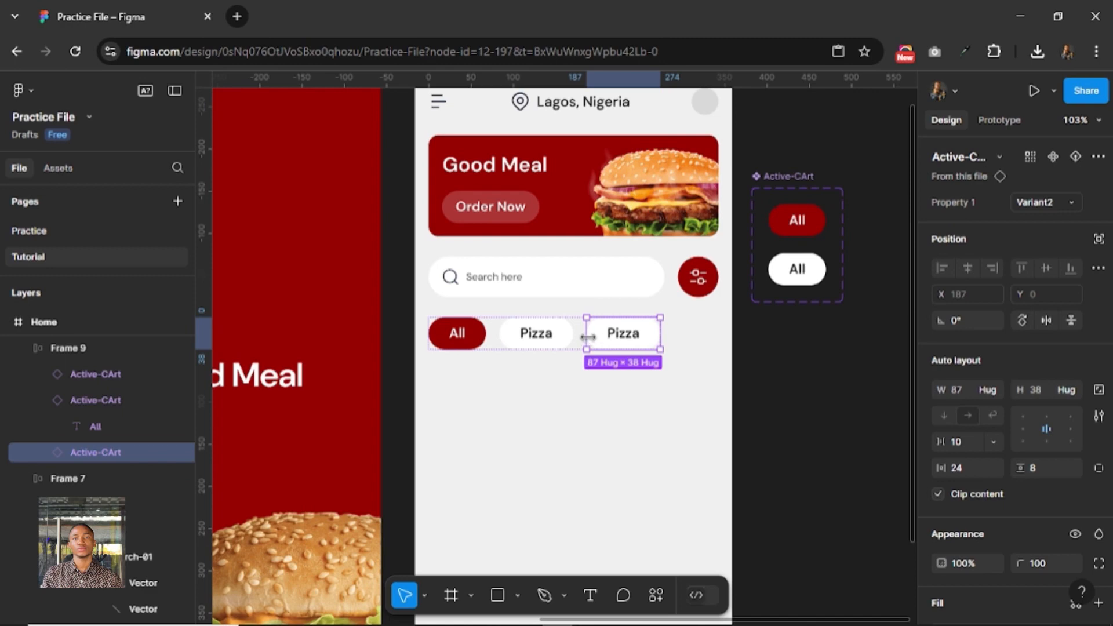
Duplicate the last white pill in the category row and change the third pill's label to "Burger".
key("ctrl+d")
left_click(620, 339)
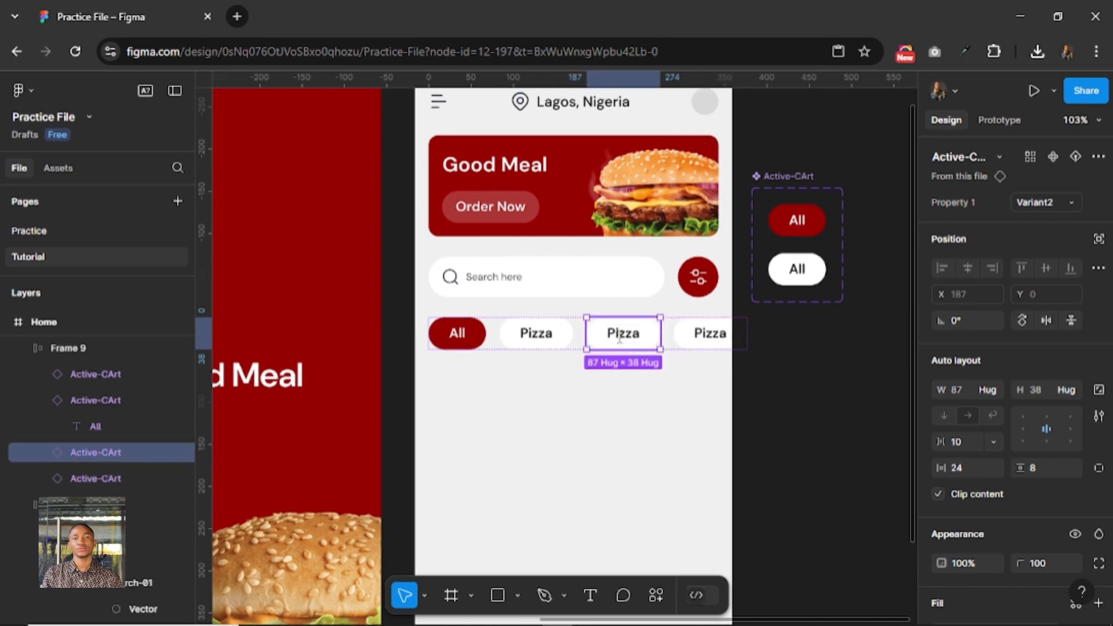
double_click(620, 339)
double_click(619, 335)
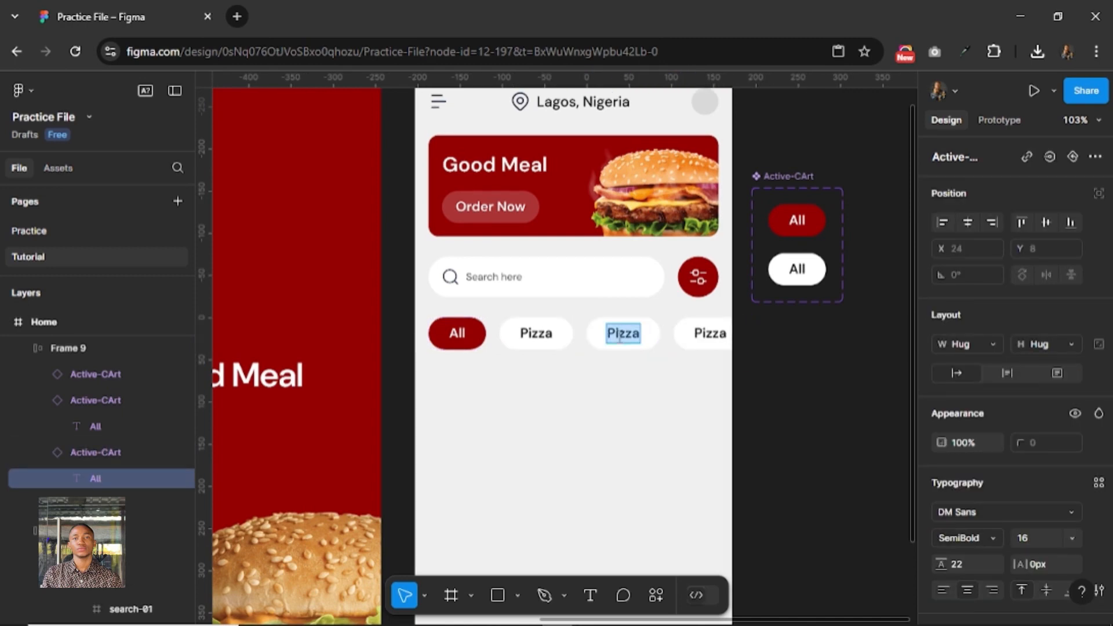
type("Burger")
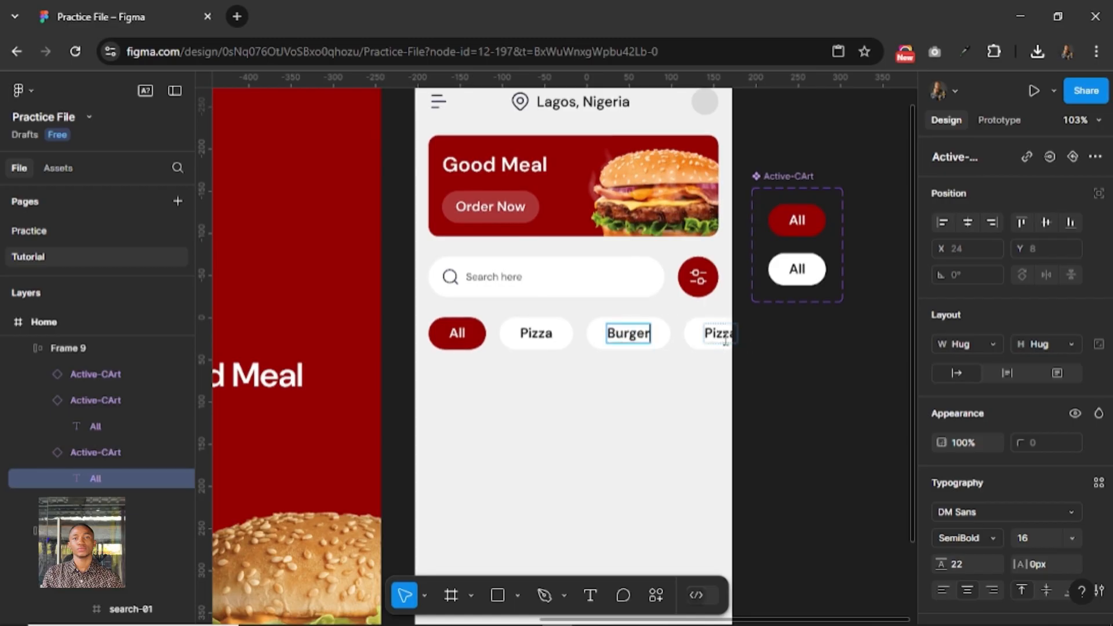
Change the fourth category pill's label to "Sandwich".
double_click(719, 335)
double_click(718, 335)
type("S")
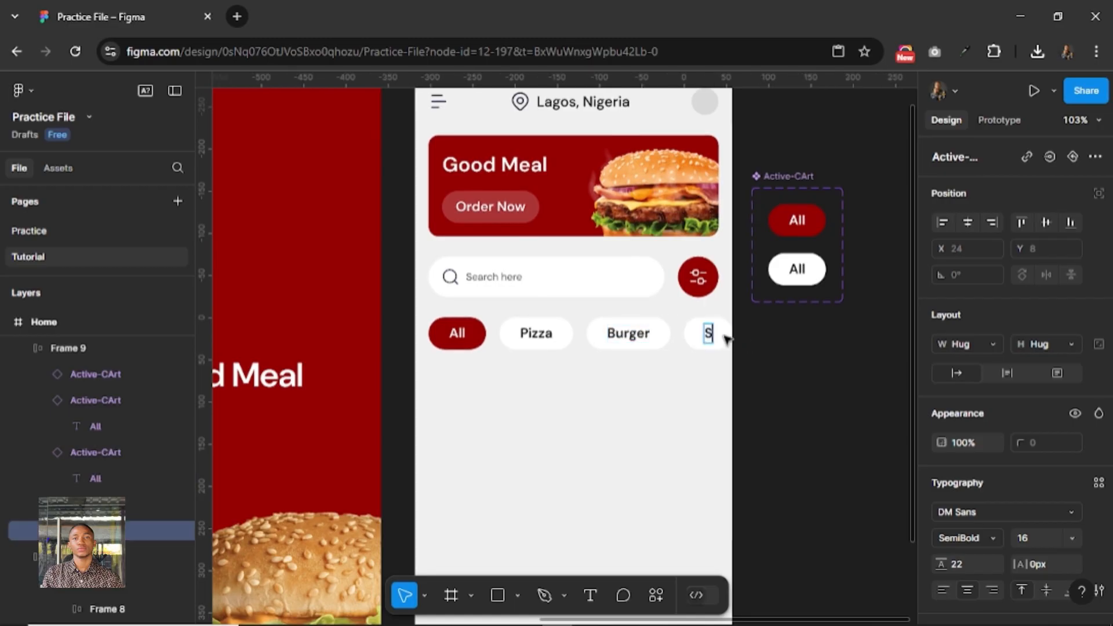
type("ardwich")
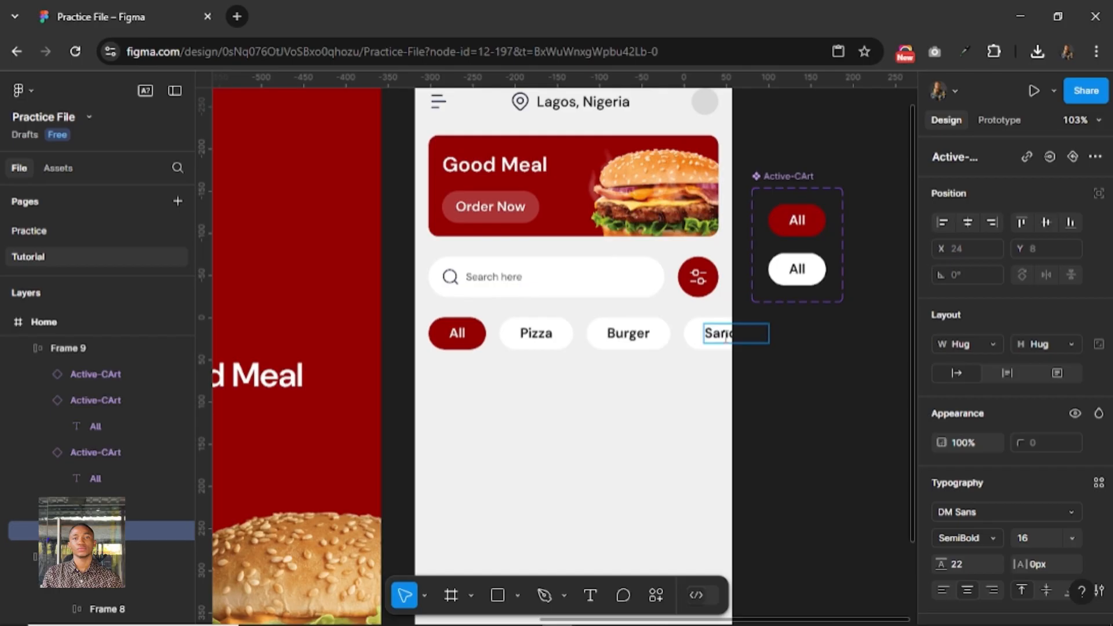
key("Escape")
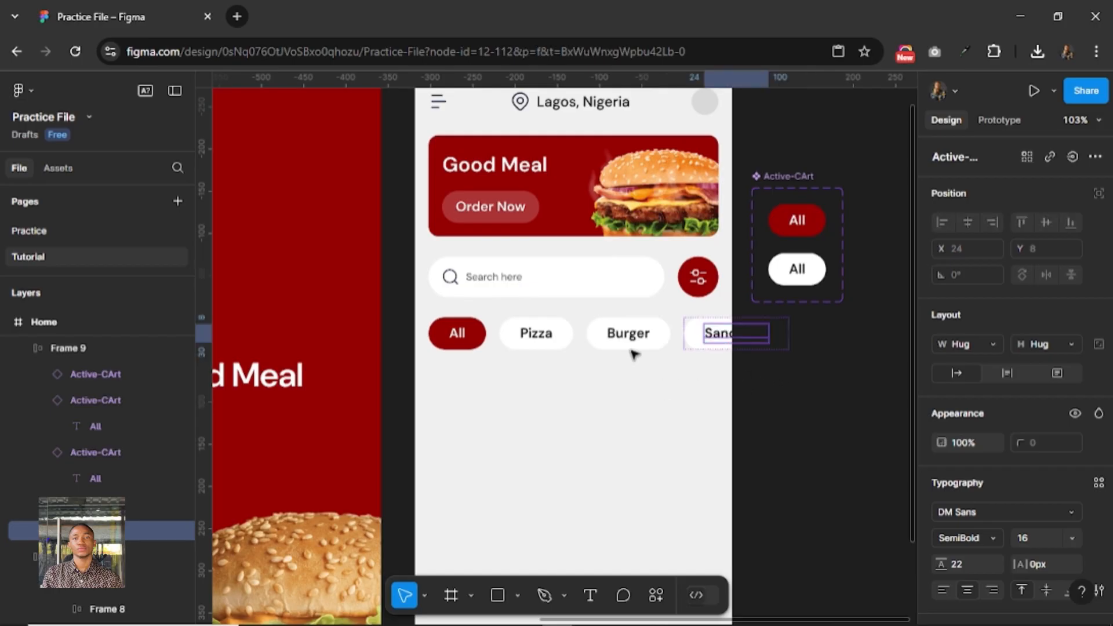
Set the gap between the pills in the category row's auto layout to 8.
key("Escape")
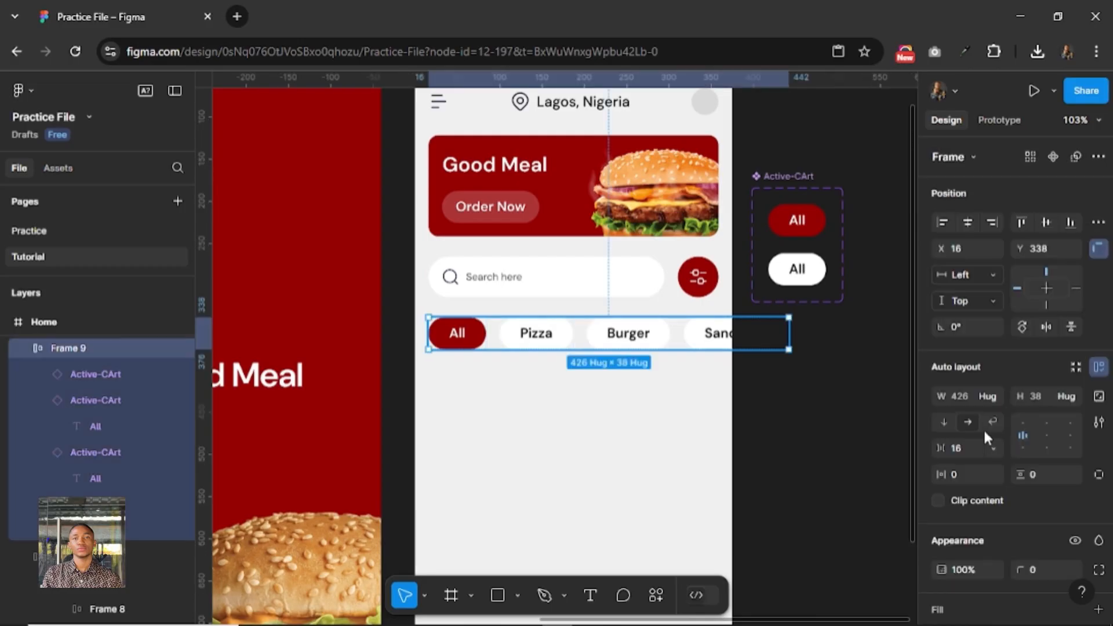
left_click(969, 449)
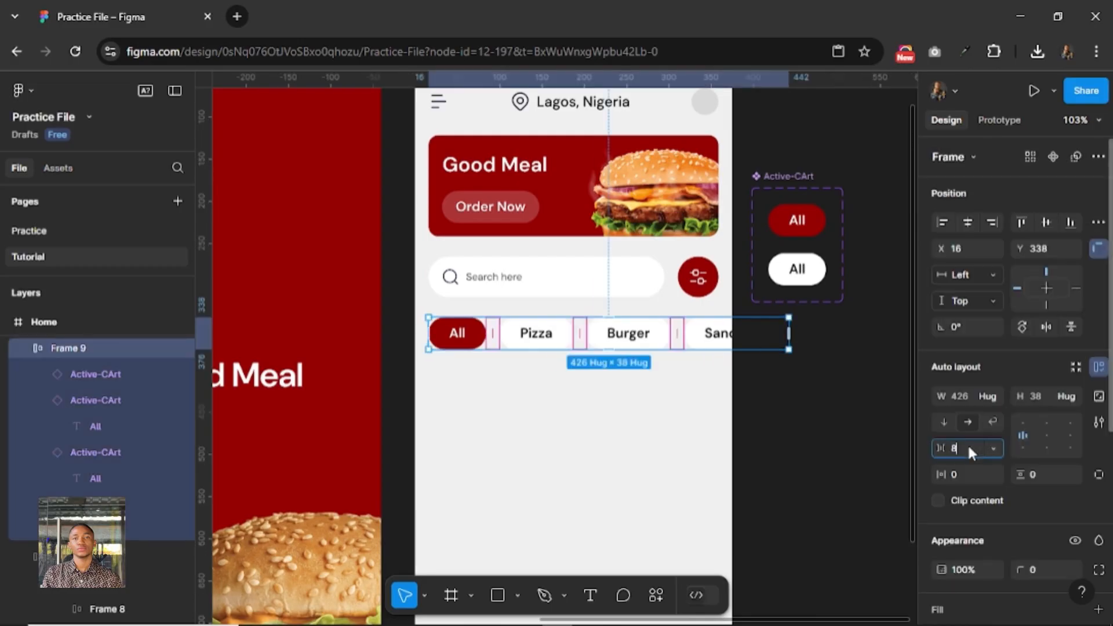
type("8")
key("Return")
left_click(696, 468)
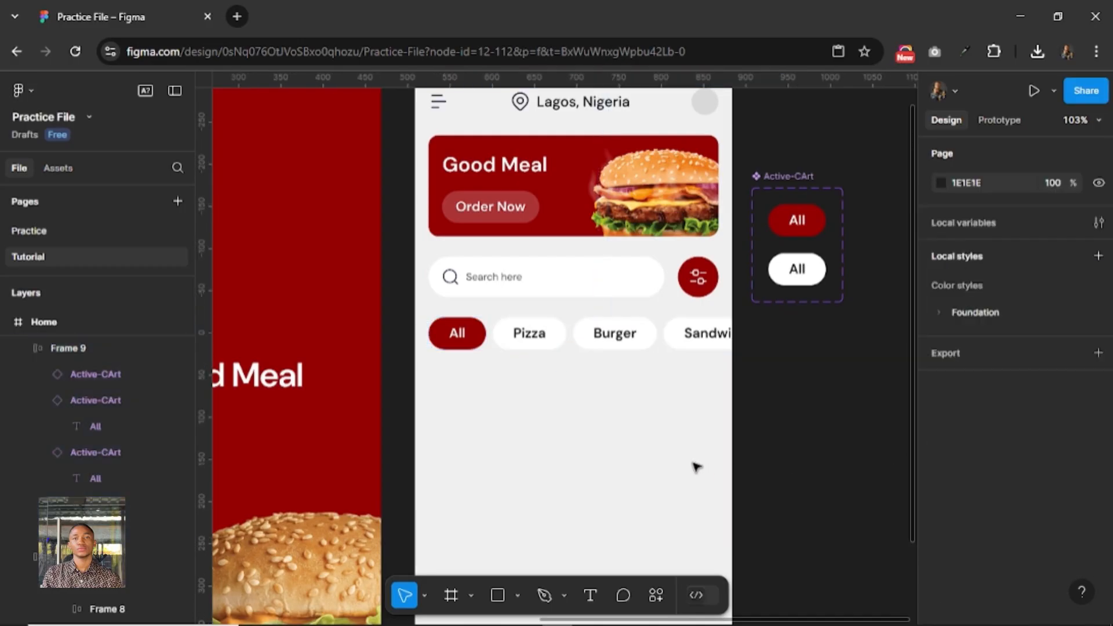
left_click(613, 326)
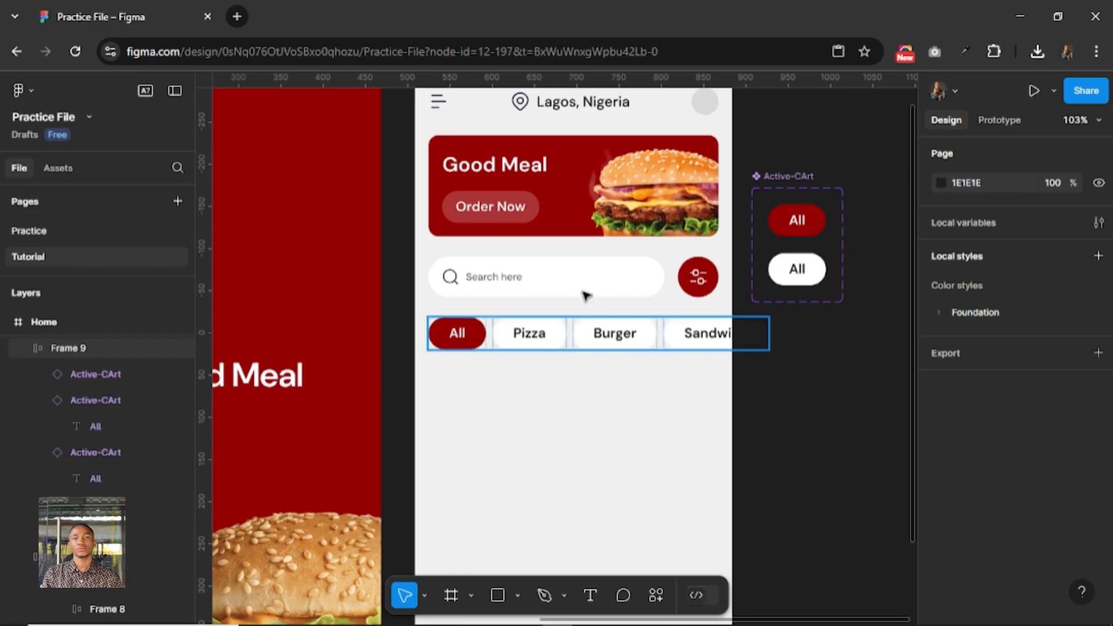
left_click(558, 396)
scroll(558, 397, "down", 1)
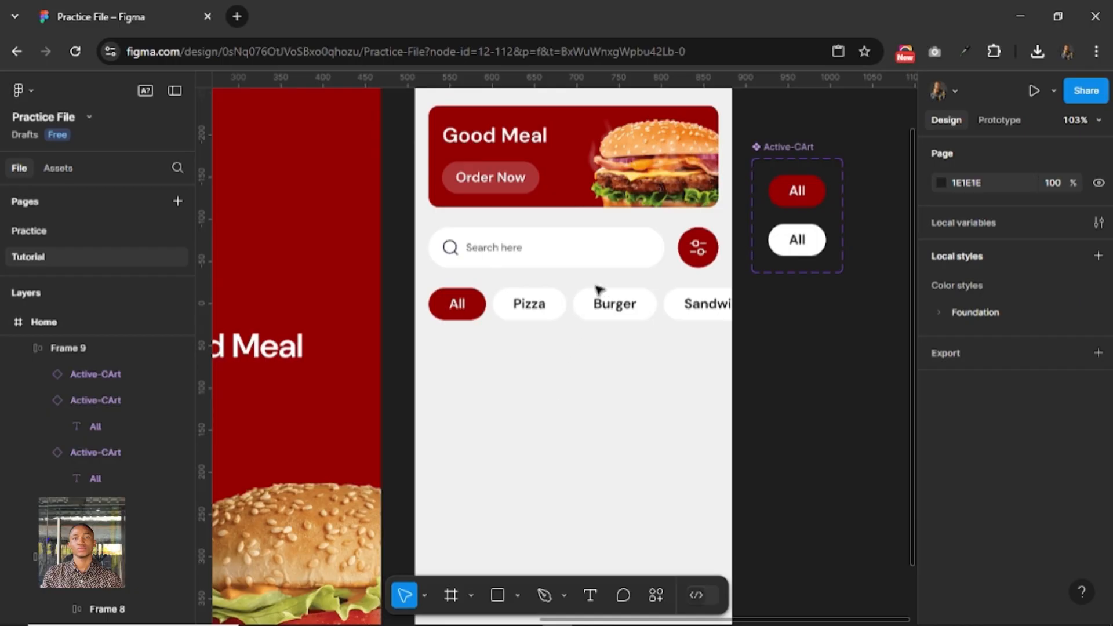
left_click(604, 305)
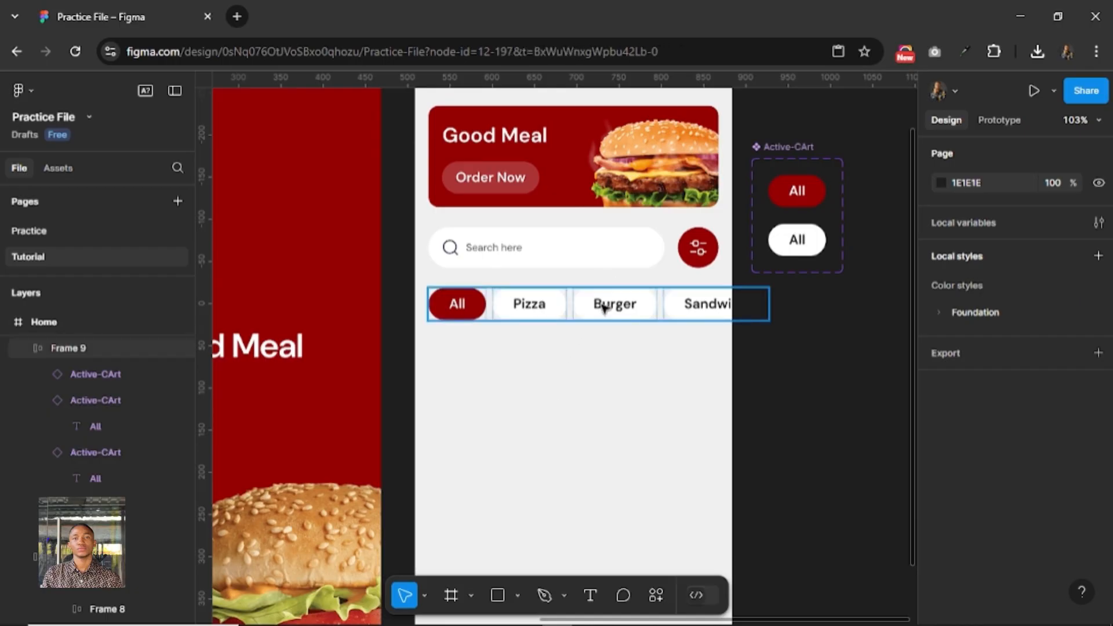
left_click(546, 359)
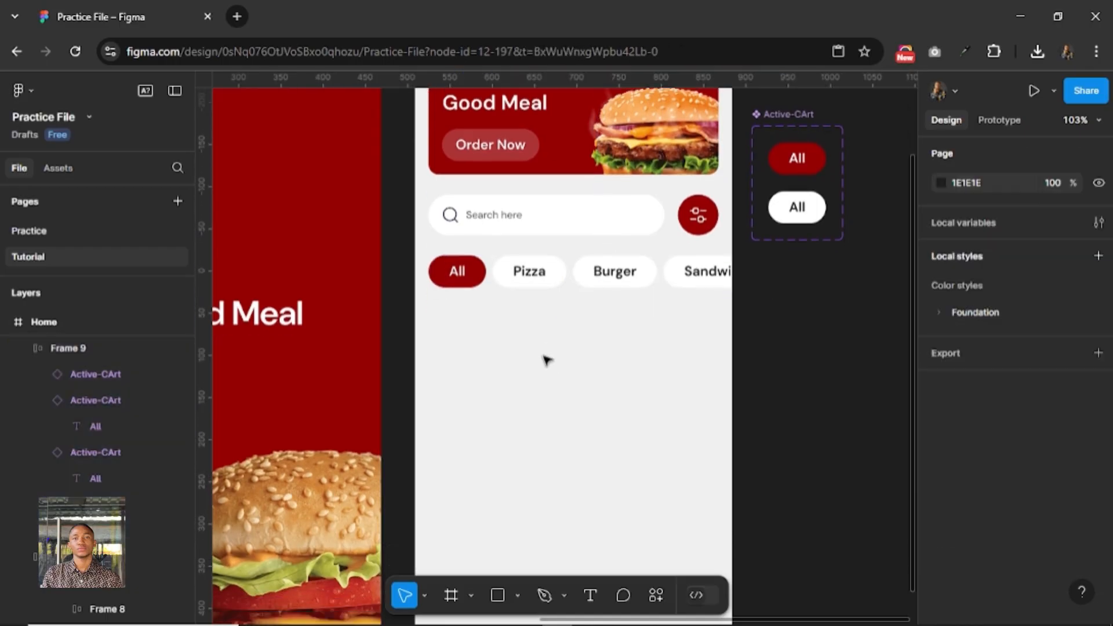
Draw a card frame about 153 × 183 below the category pills, with corner radius 12 and a white FFFFFF fill.
scroll(547, 359, "down", 3)
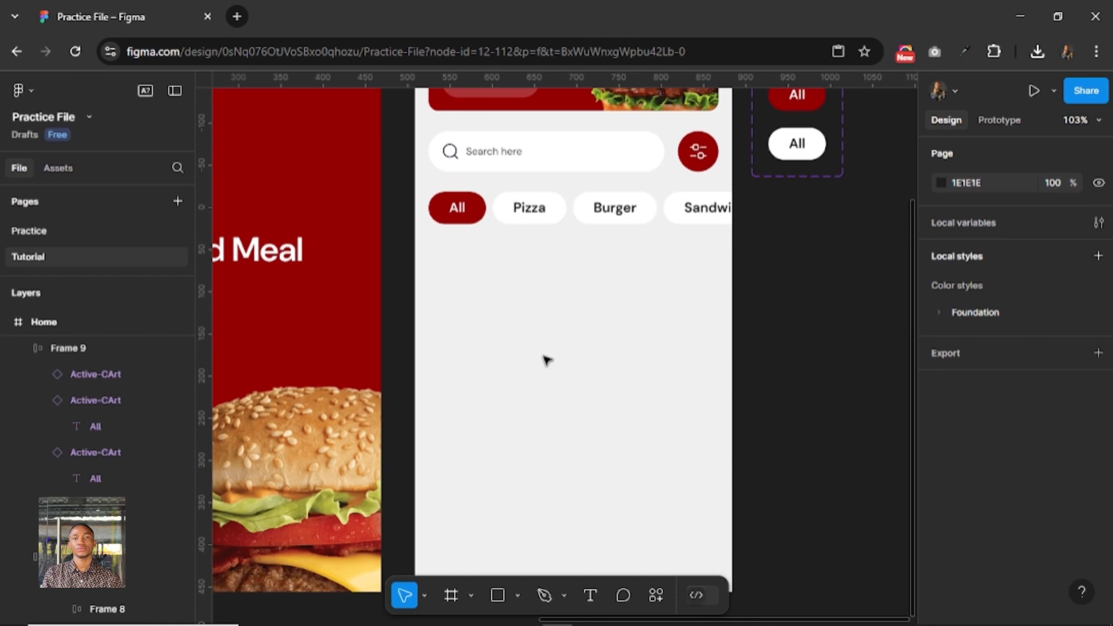
left_click(453, 594)
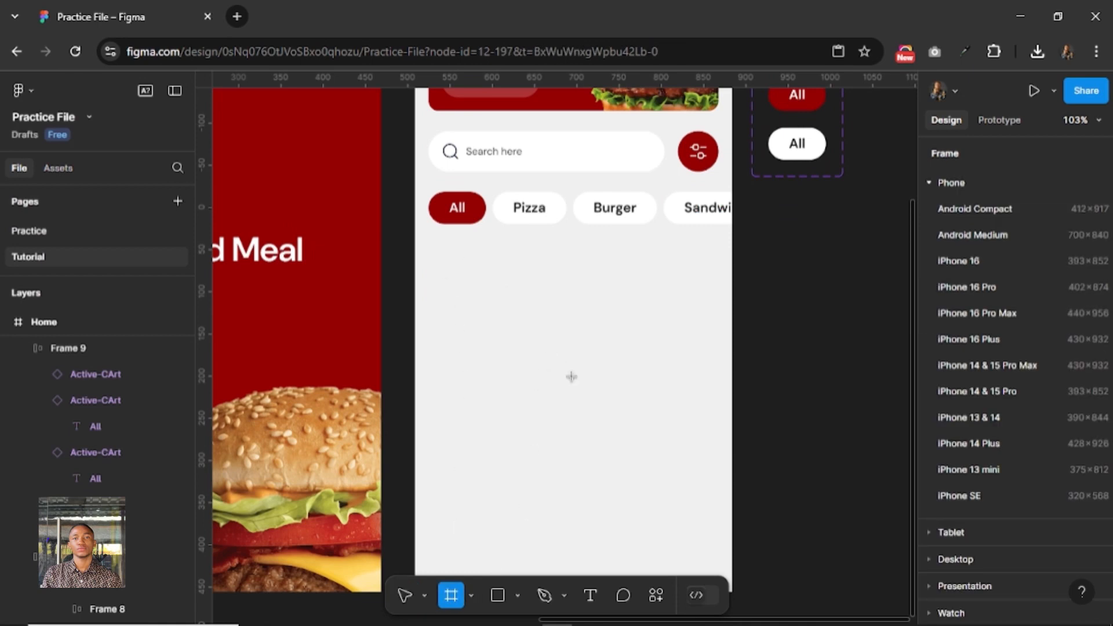
left_click_drag(437, 249, 566, 404)
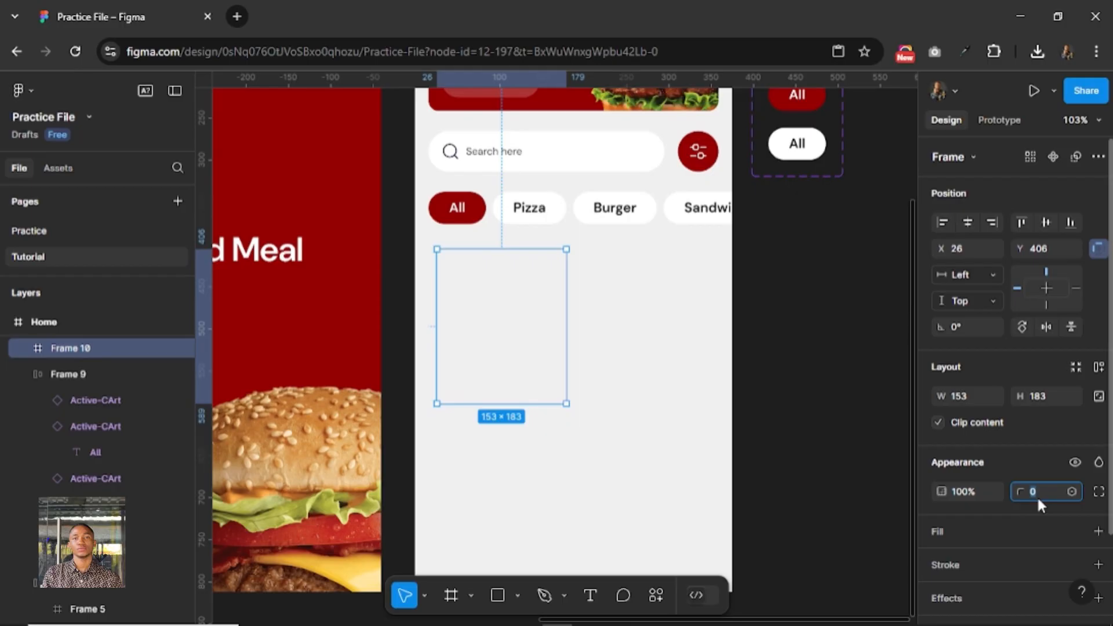
type("12")
key("Return")
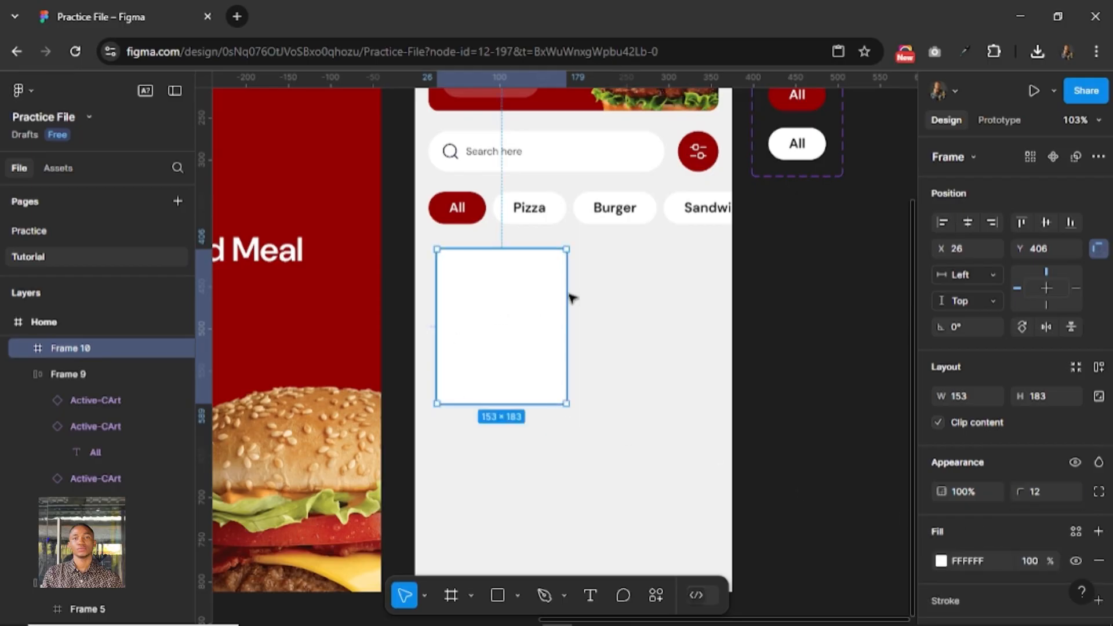
Move the white card to X 16, Y 400, lined up with the start of the category row.
key("alt")
key("shift+Left")
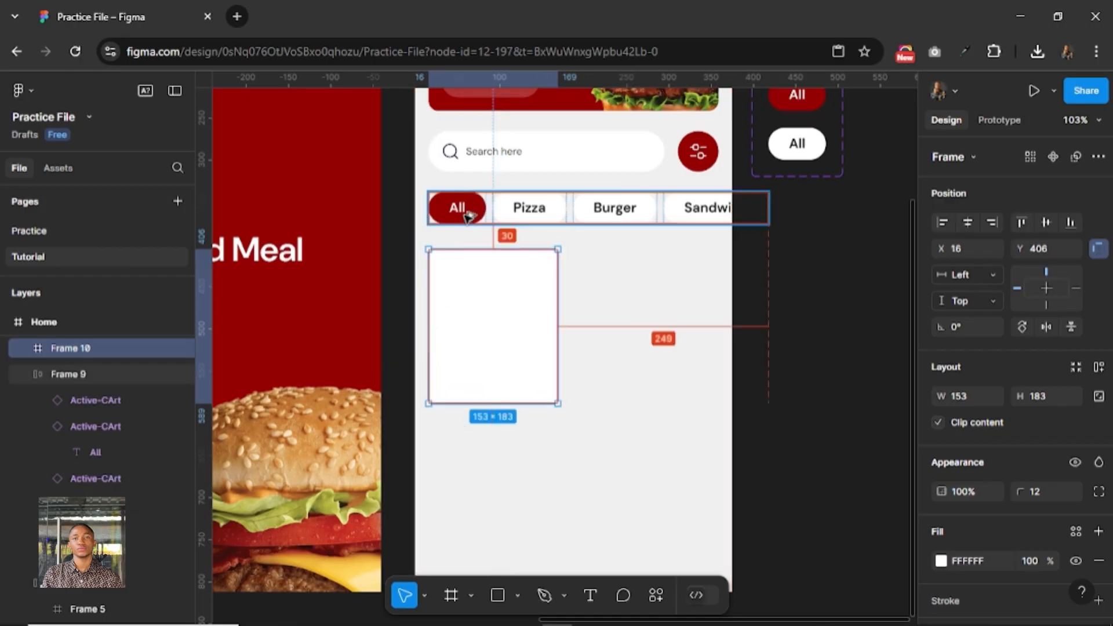
key("Down")
key("Down")
key("Up")
key("Up")
key("Up")
key("Up")
key("Up")
key("Up")
key("Up")
key("Up")
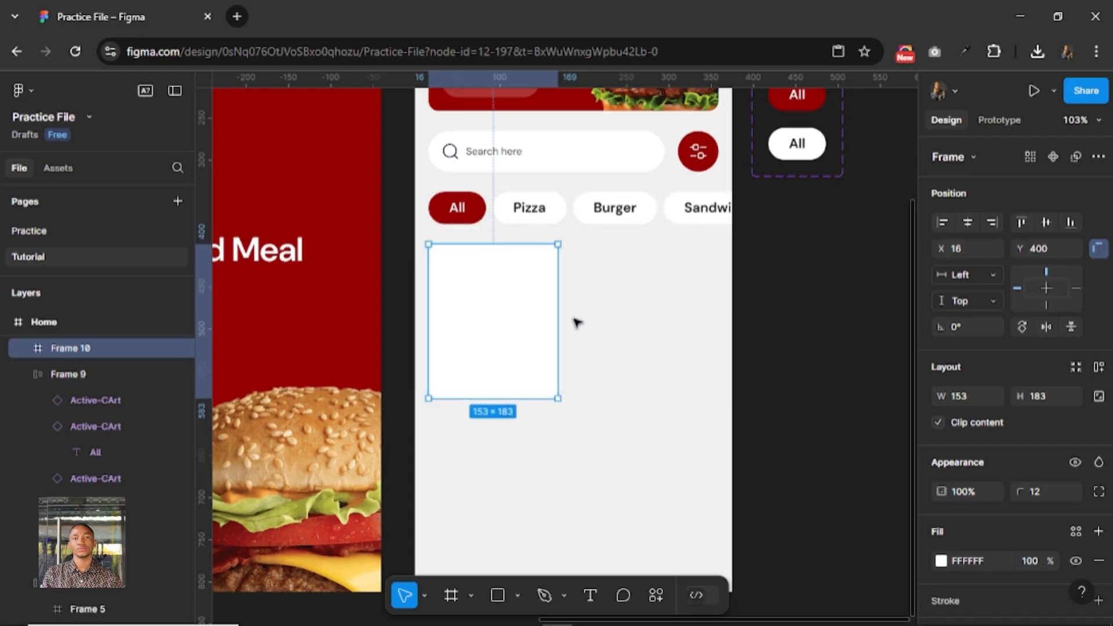
Place a copy of the Splash screen's burger image on the empty canvas beside the Home screen.
scroll(631, 332, "down", 2)
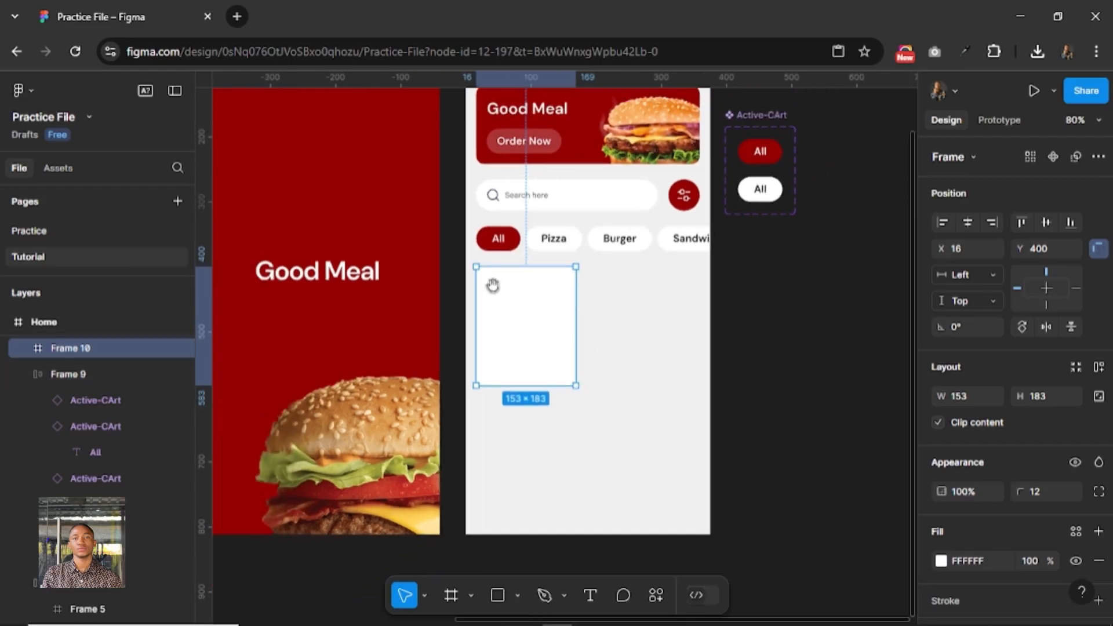
left_click_drag(453, 280, 846, 367)
left_click_drag(432, 368, 690, 489)
scroll(694, 406, "down", 3)
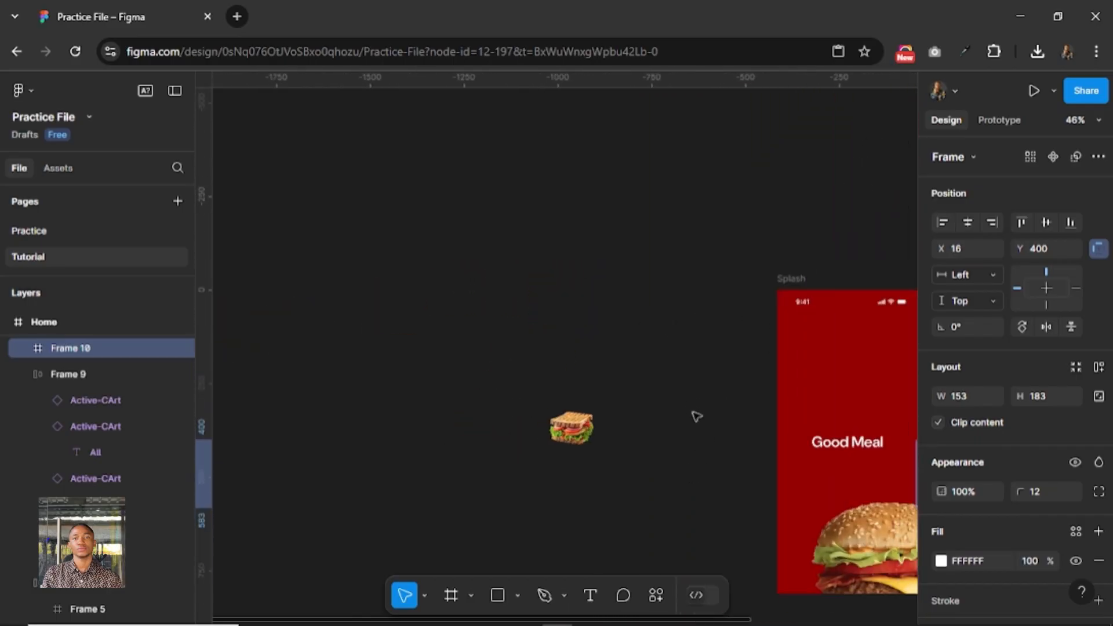
left_click_drag(738, 286, 322, 194)
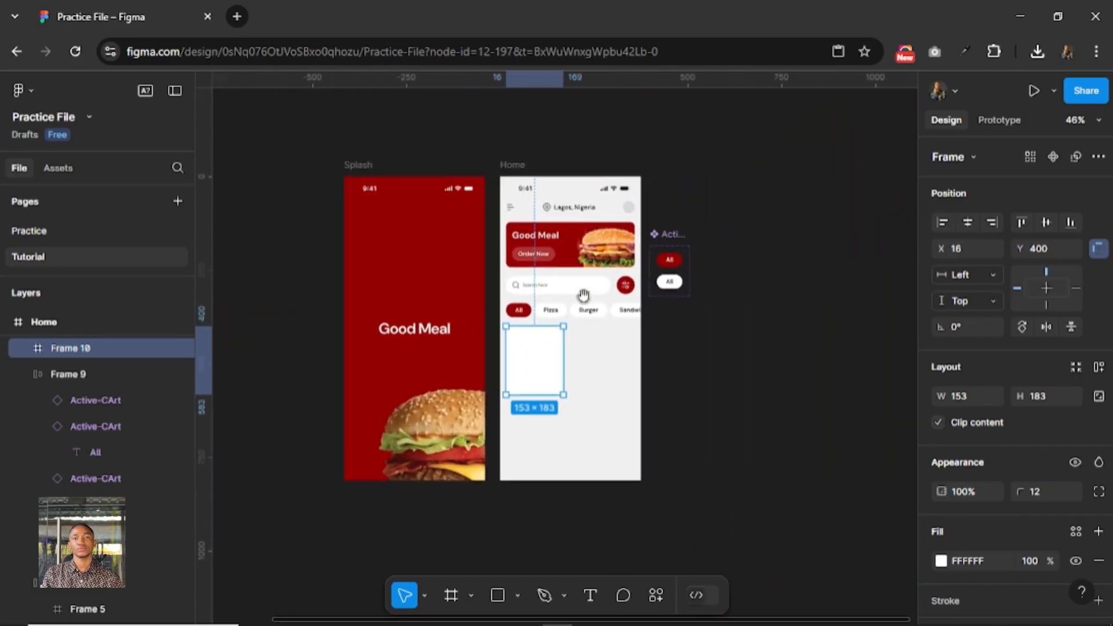
scroll(544, 320, "up", 2)
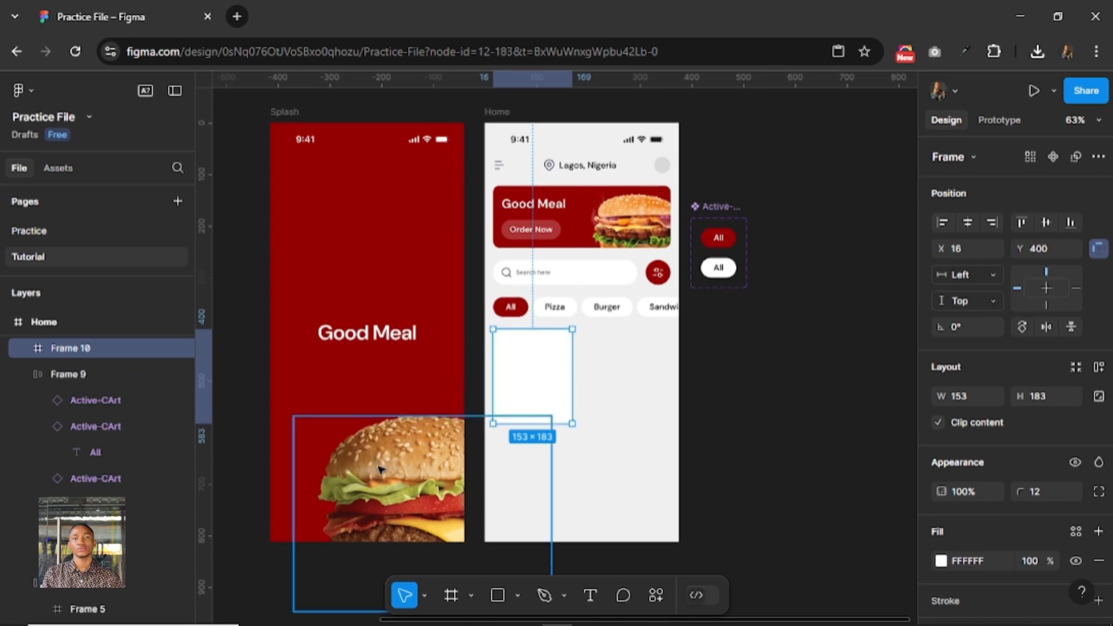
left_click(380, 468)
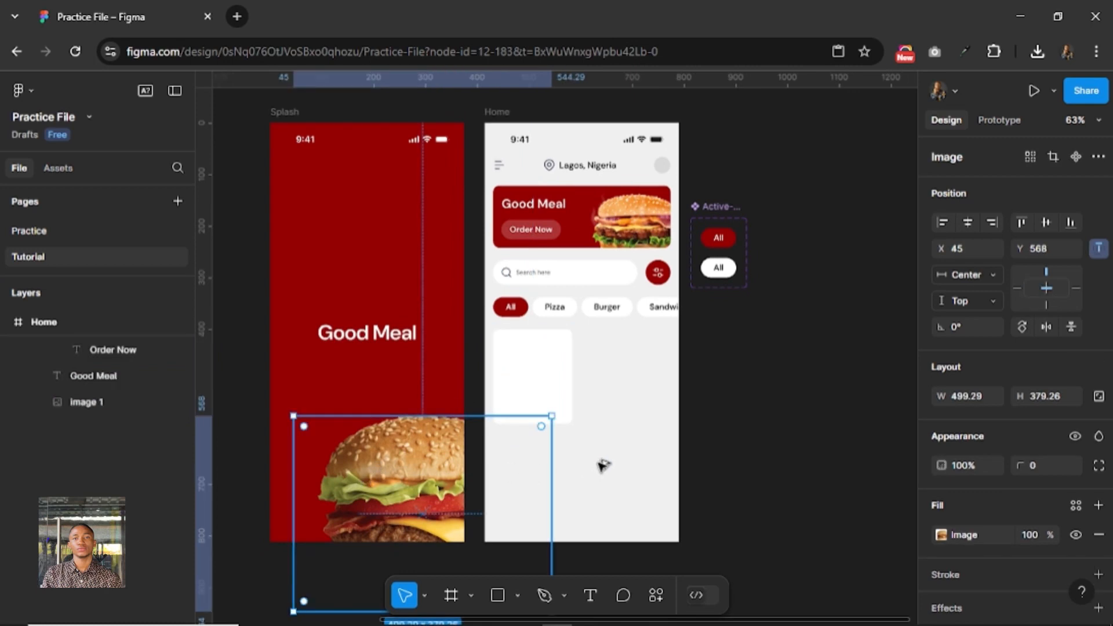
left_click_drag(600, 464, 774, 416, "alt")
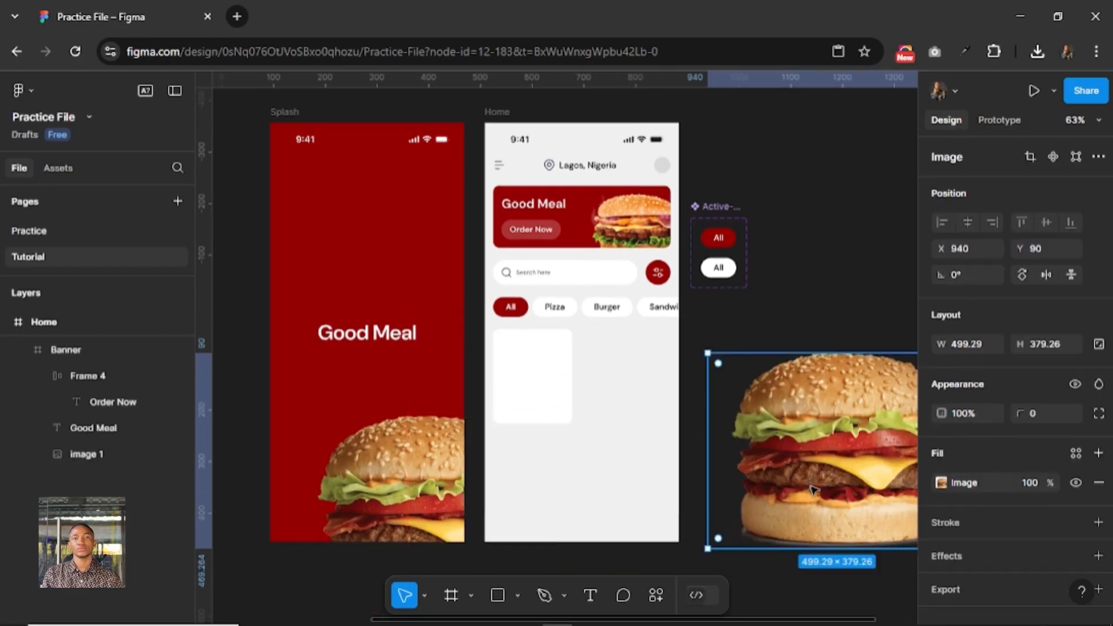
Scale the copied burger image proportionally to a width of 120.
key("k")
left_click(973, 412)
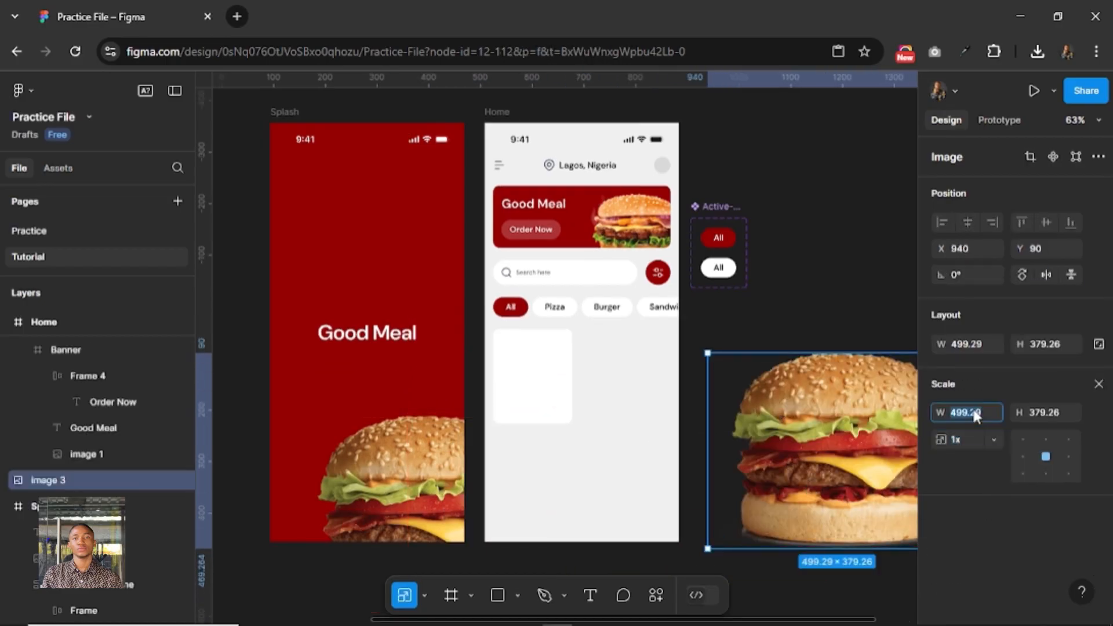
type("200")
key("Return")
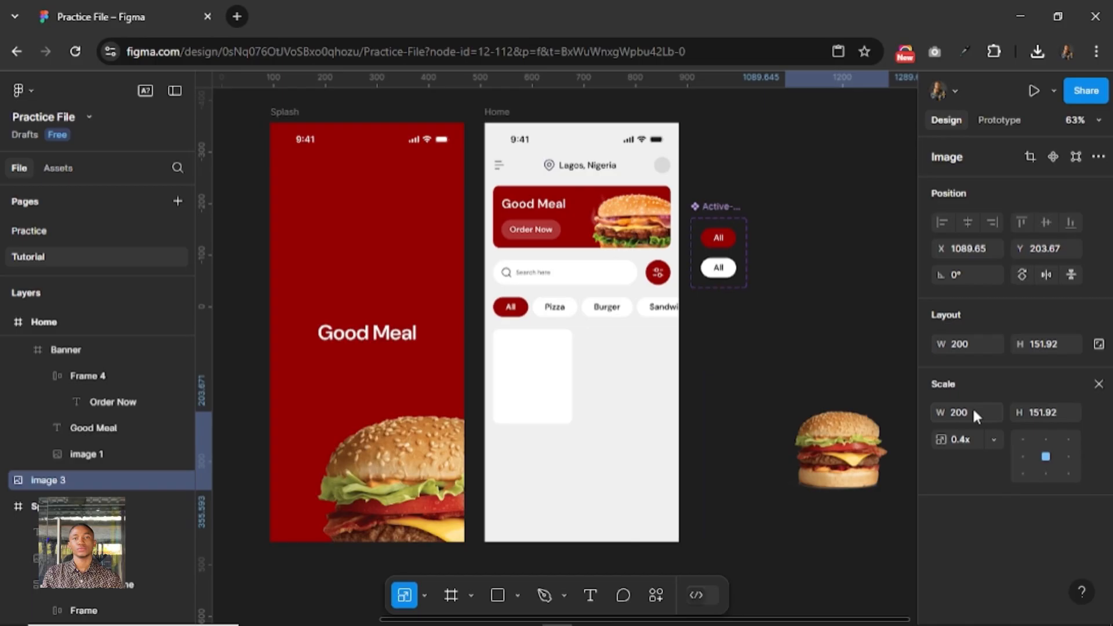
left_click(971, 412)
type("1")
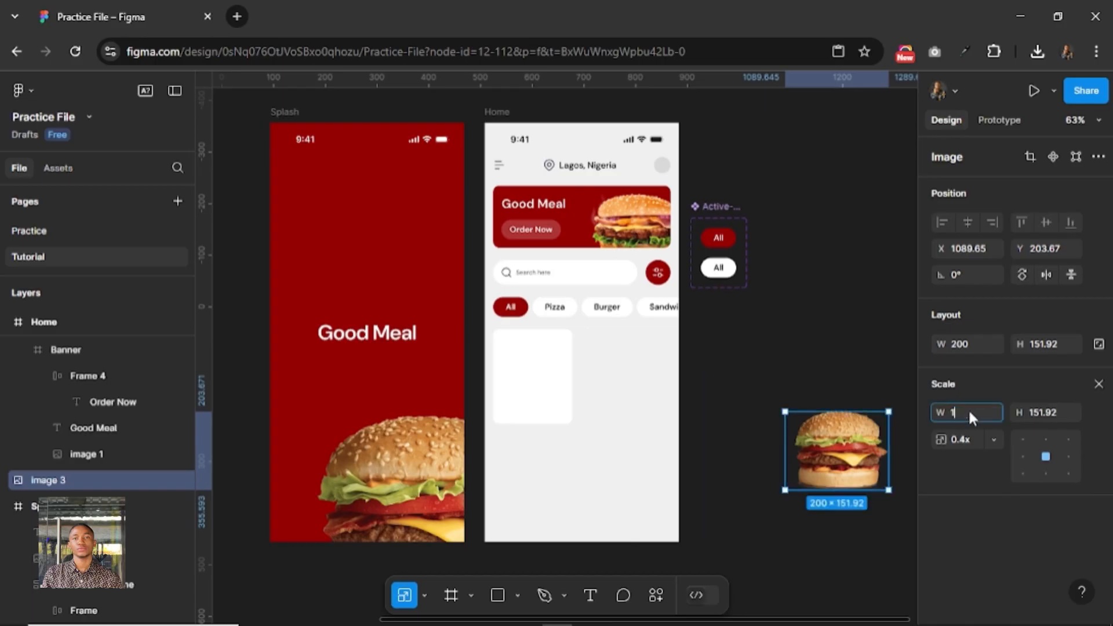
type("60")
key("Return")
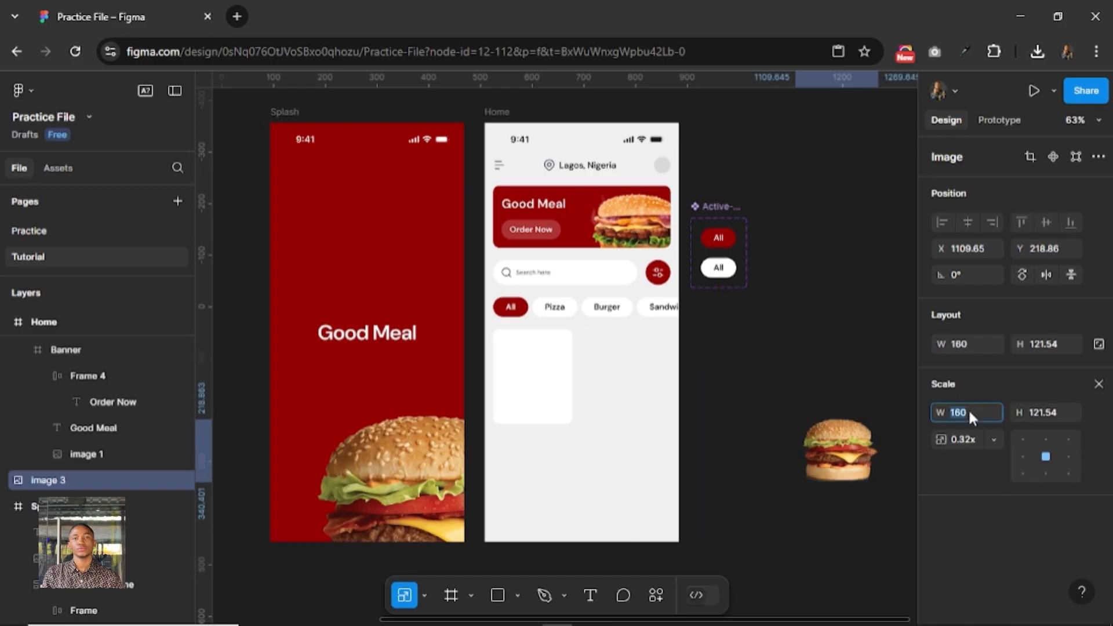
type("120")
key("Return")
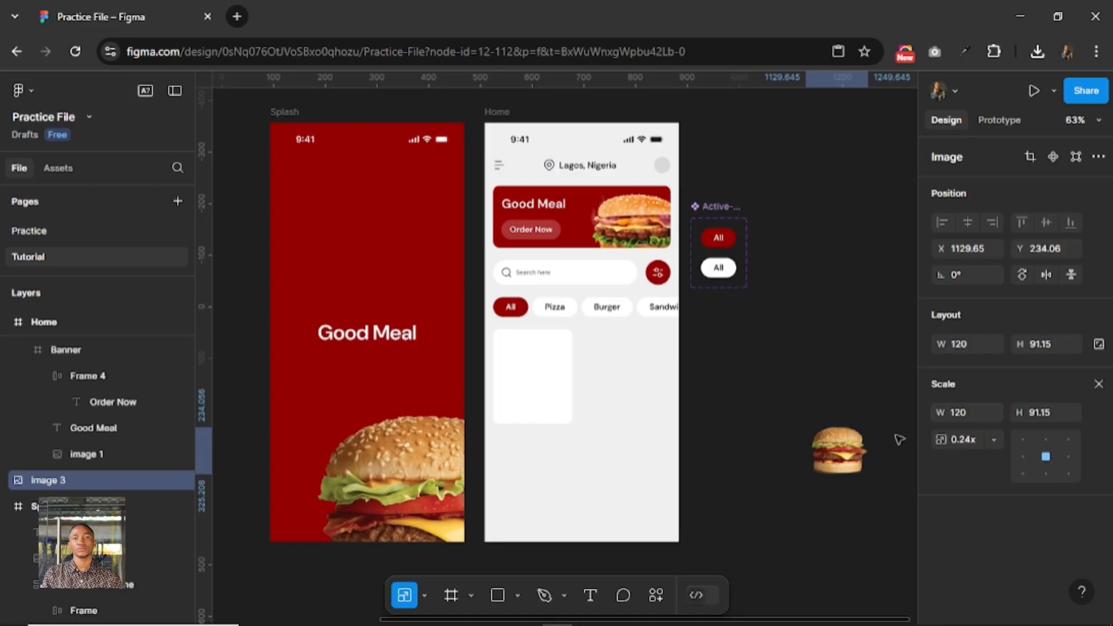
Move the small burger image from the canvas into the white card and place it near the top at X 11, Y 20.
left_click(837, 449)
right_click(822, 448)
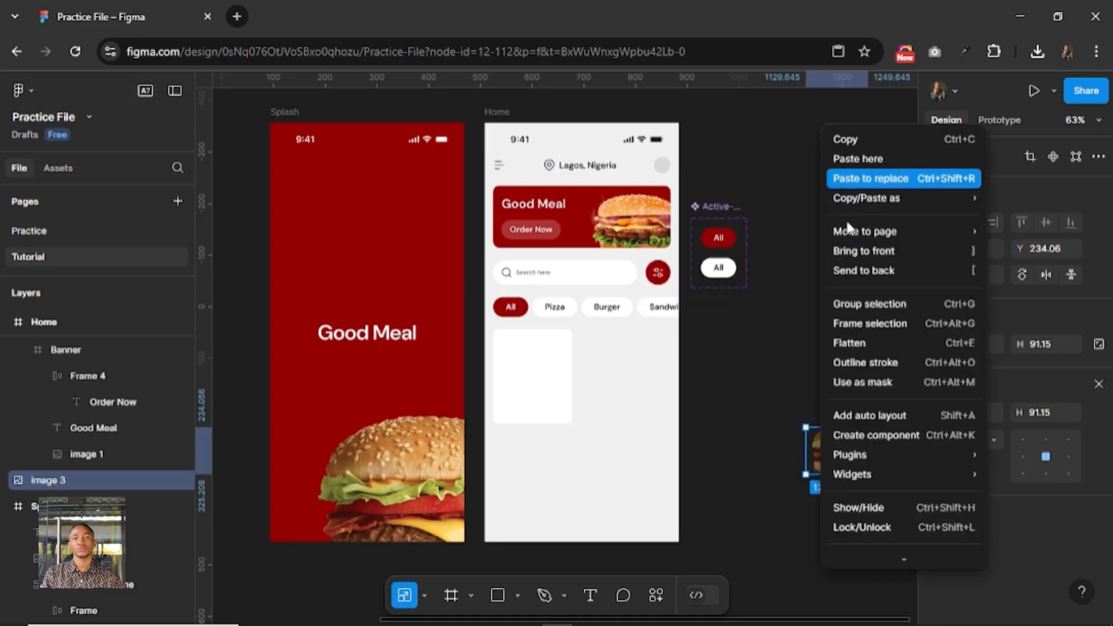
left_click(808, 438)
key("Delete")
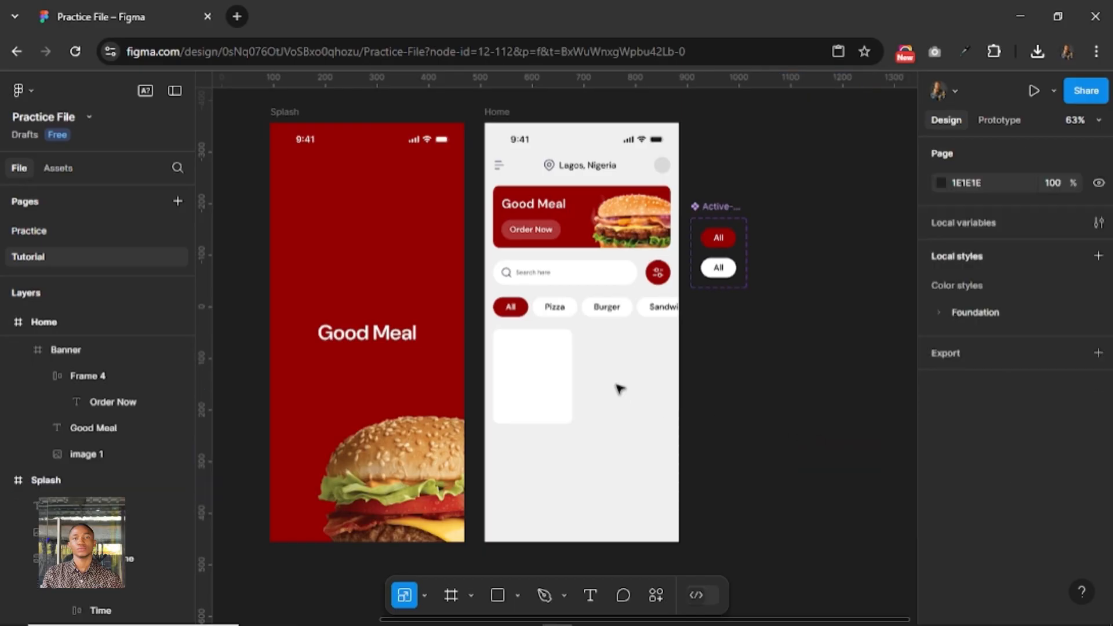
left_click(530, 377)
scroll(530, 378, "up", 5, "ctrl")
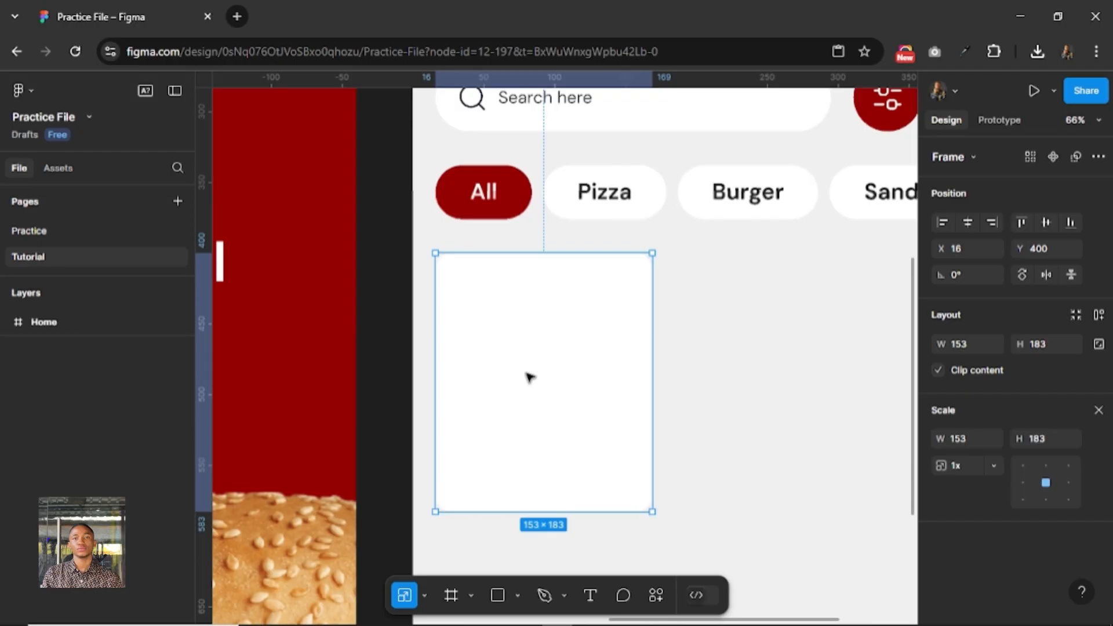
key("ctrl+v")
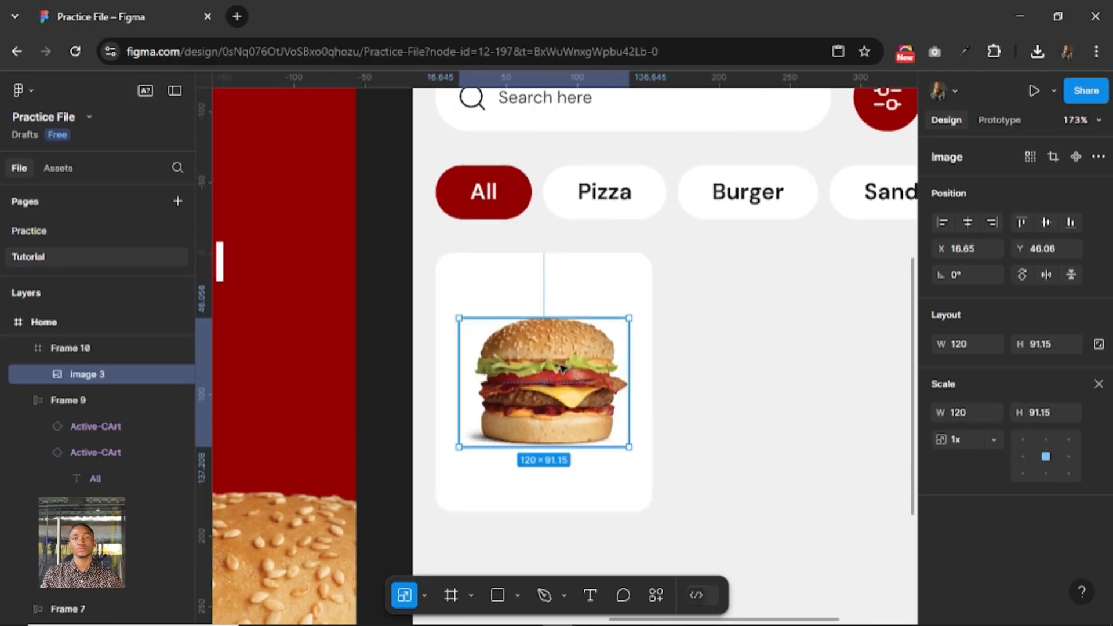
left_click_drag(558, 346, 550, 308)
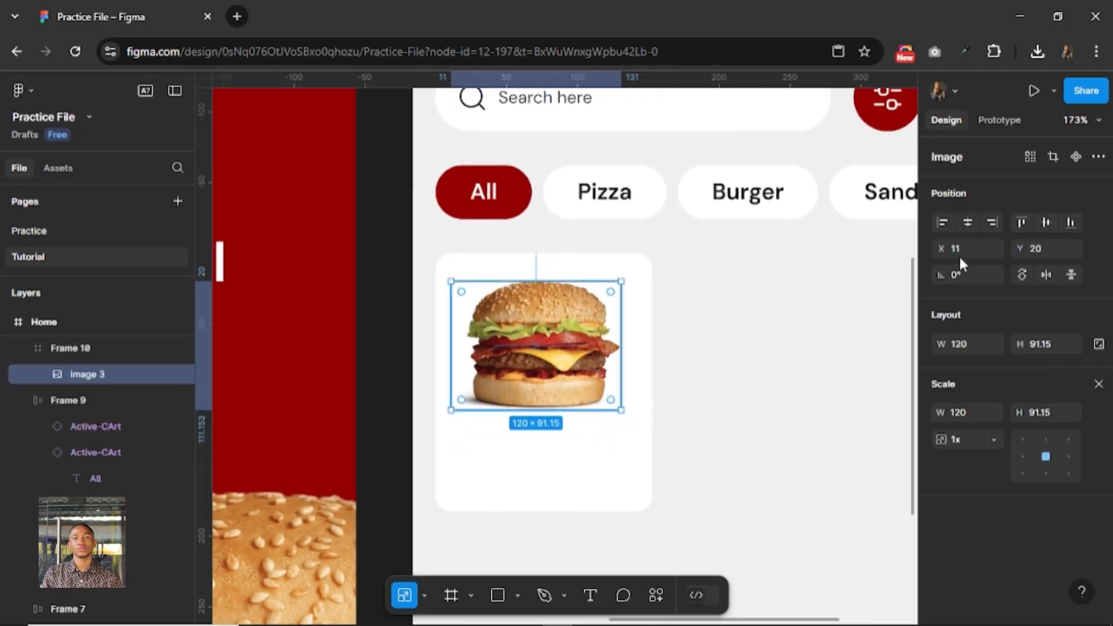
Center the burger image horizontally within the white card and nudge it up to Y 16.
left_click(968, 222)
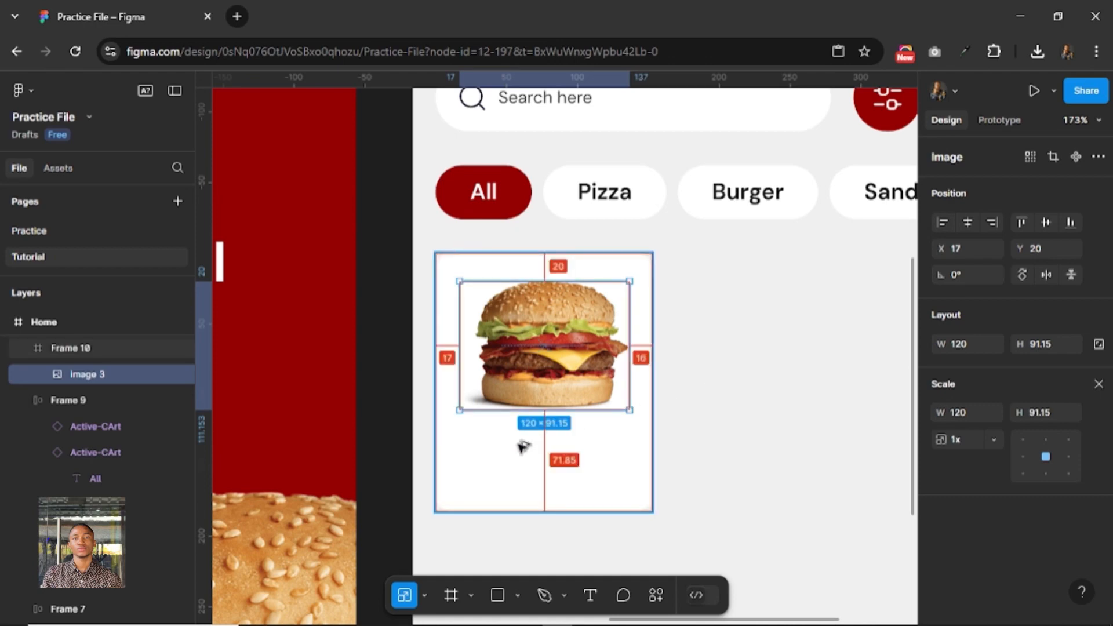
key("Up")
key("Up")
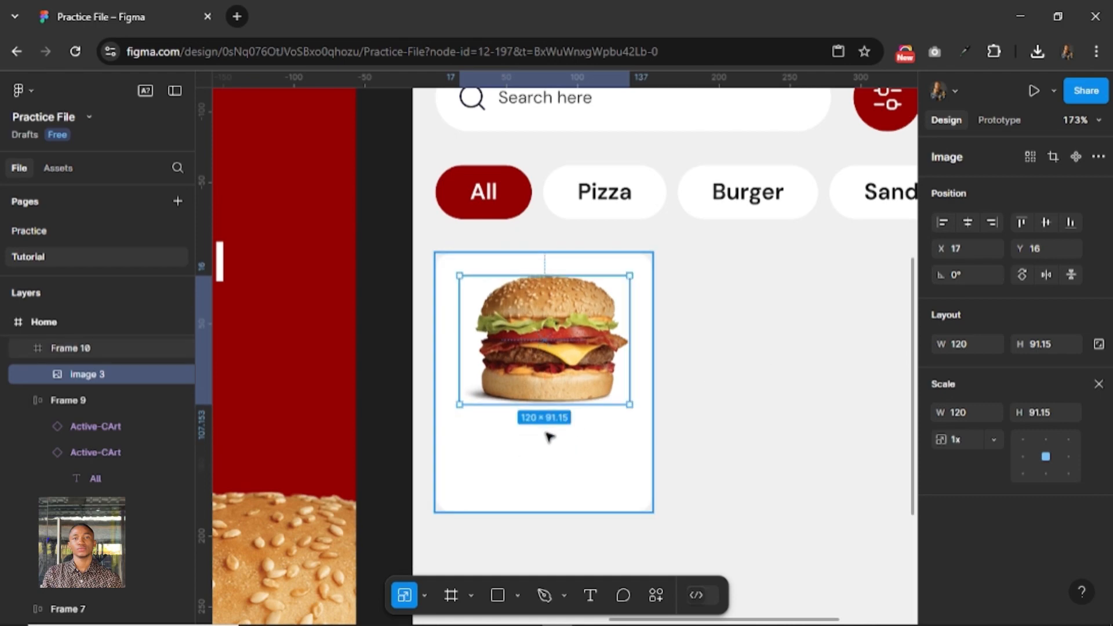
Add a text label reading "Burger" inside the white card below the burger image.
scroll(546, 450, "down", 2, "ctrl")
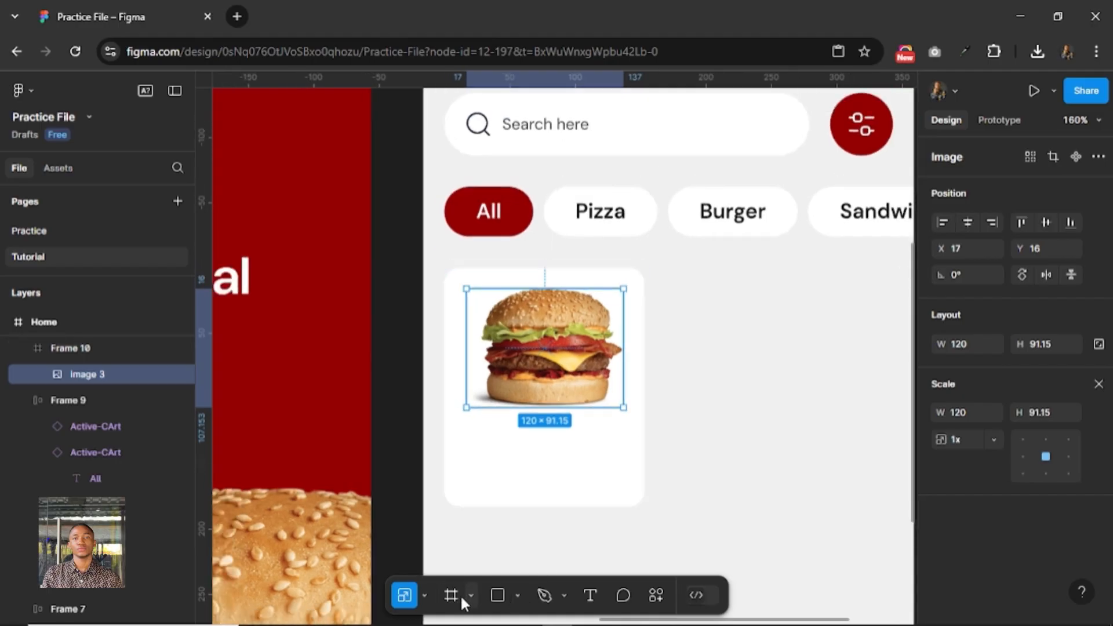
left_click(590, 595)
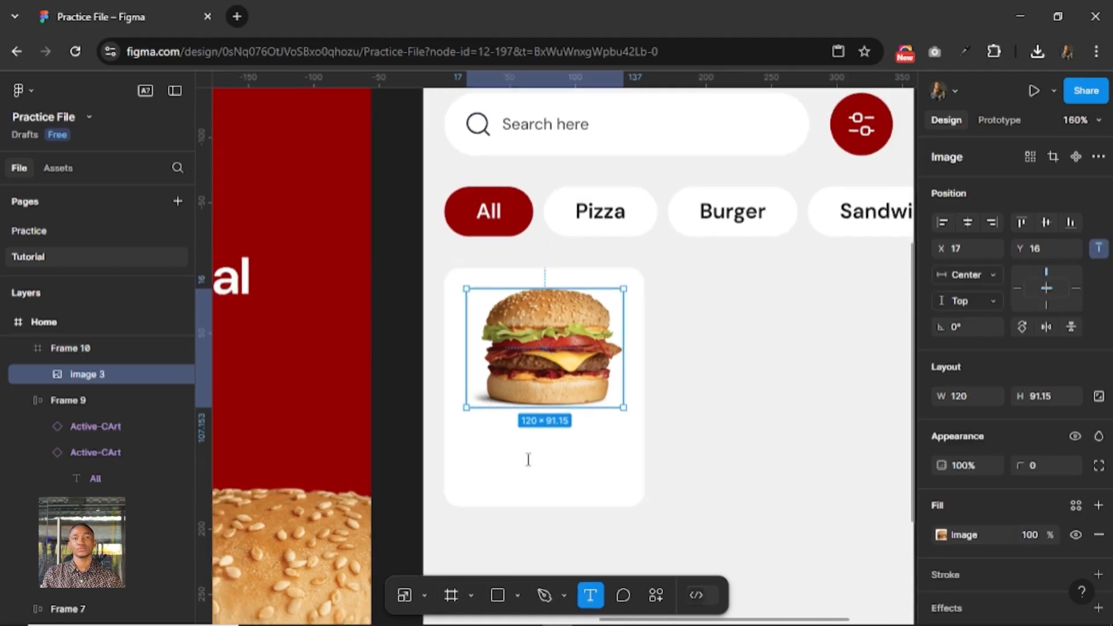
left_click(614, 467)
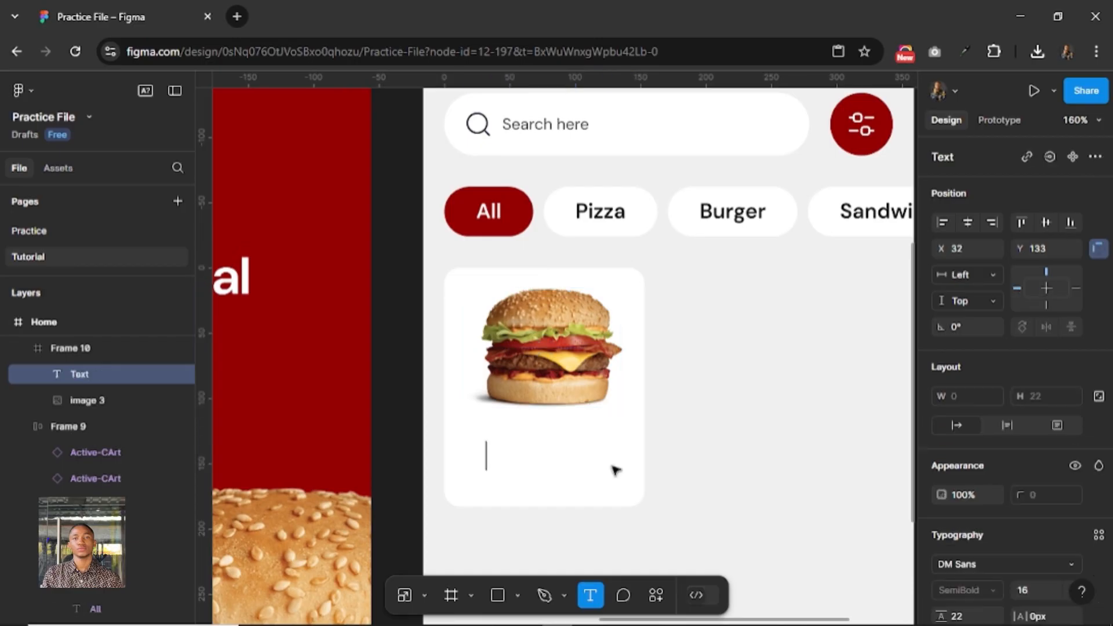
type("Burger")
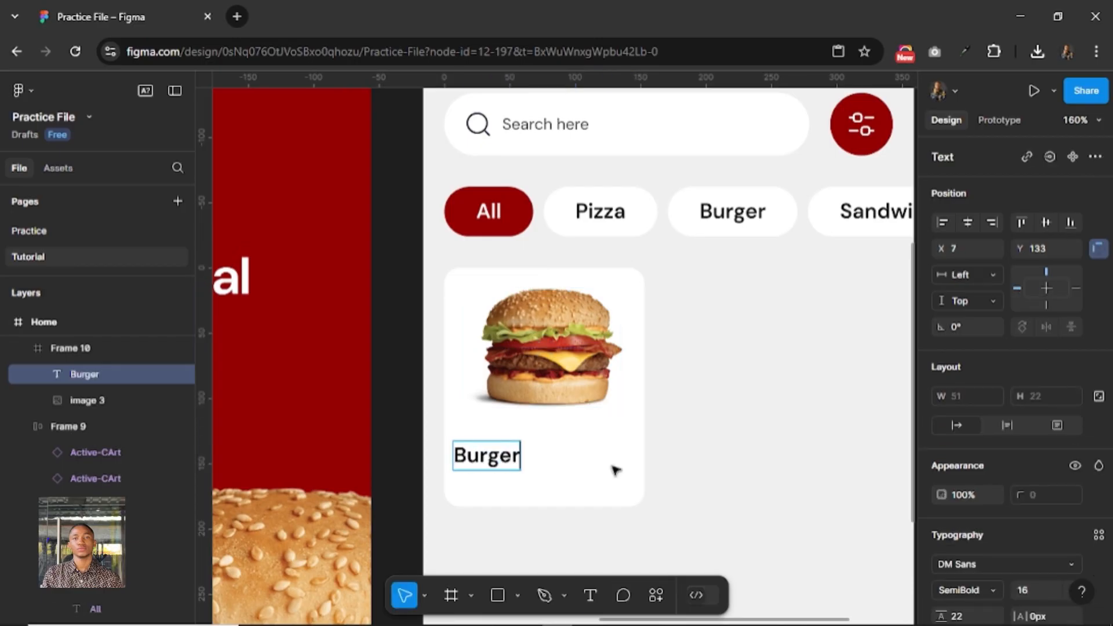
key("Escape")
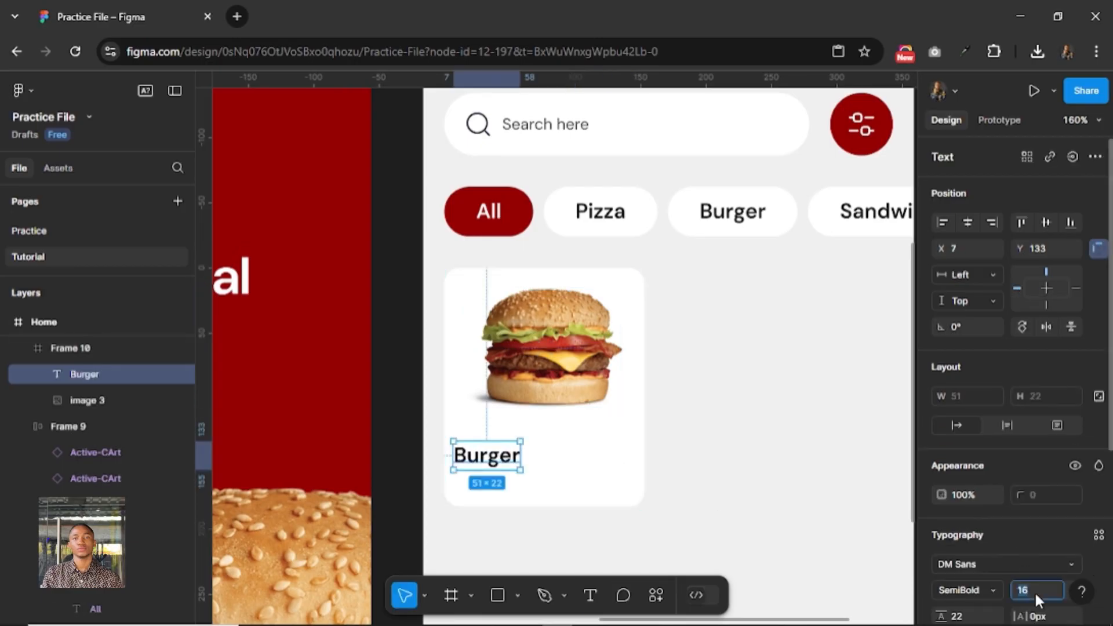
Set the card's Burger label to font size 12 and Medium weight.
left_click(1034, 590)
type("12")
key("Return")
left_click(989, 589)
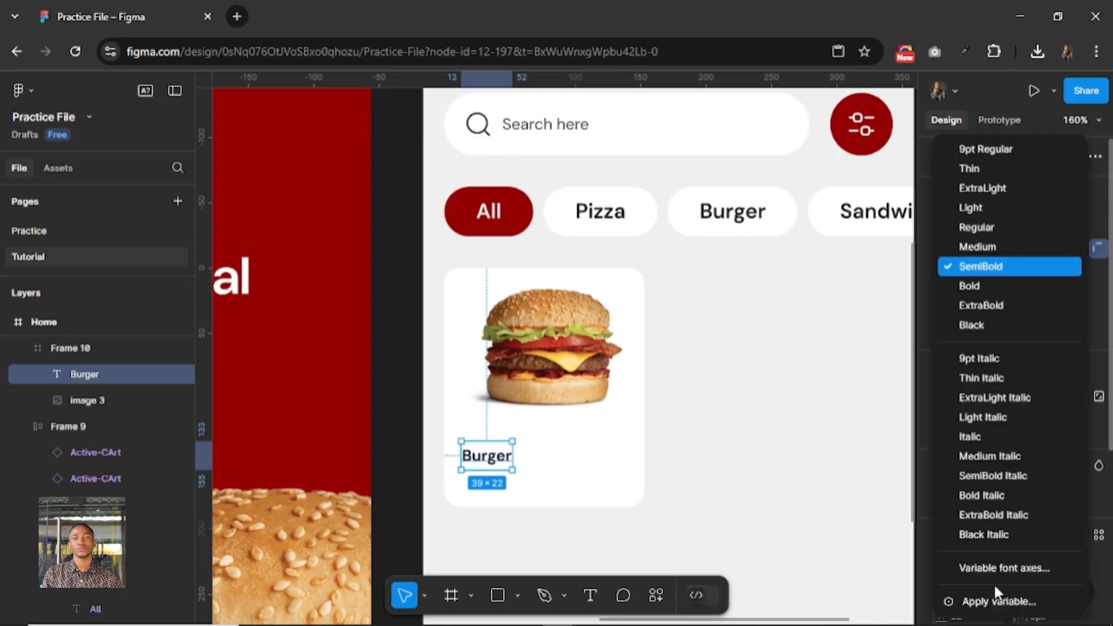
left_click(989, 246)
Position the Burger label at X 16, Y 120 within the card, just below the image.
left_click(491, 456)
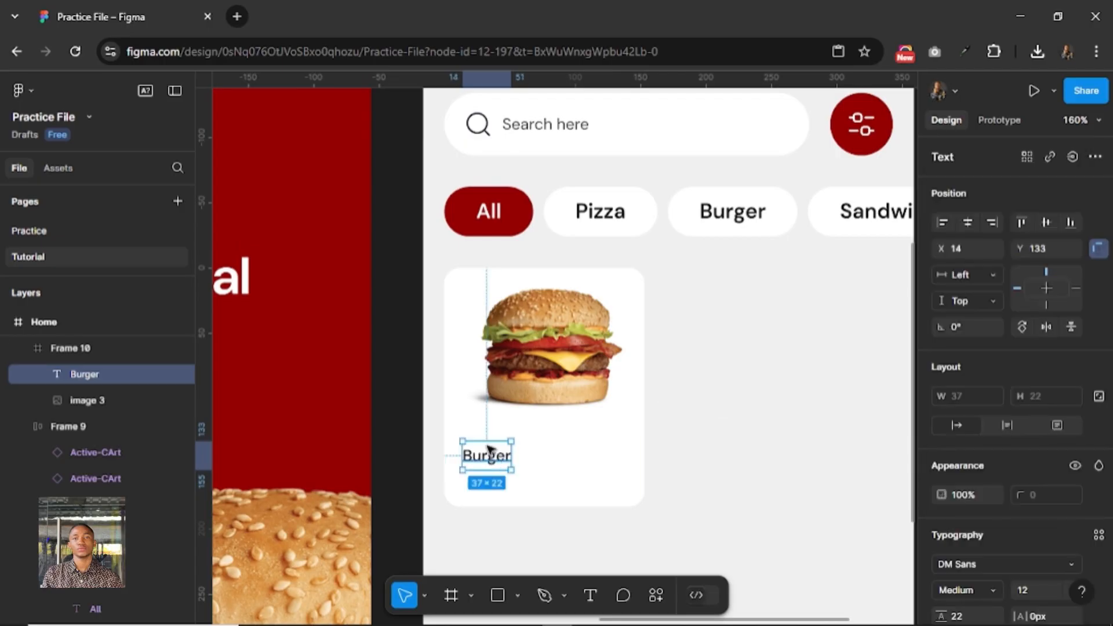
key("Up")
key("Up")
key("shift+Up")
key("Left")
key("Left")
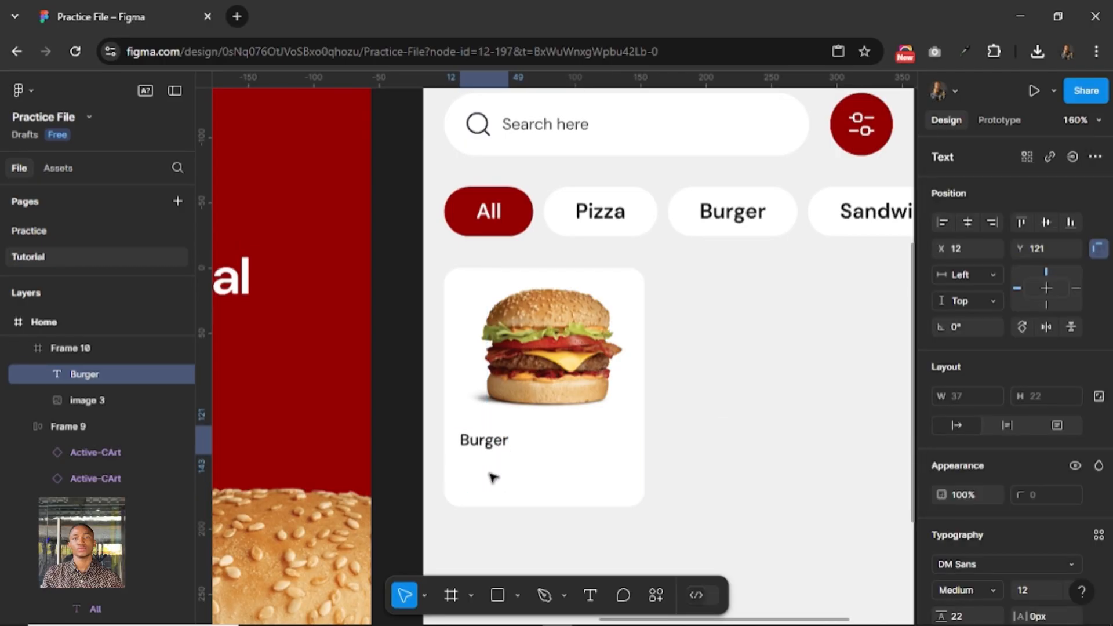
key("alt")
key("Right")
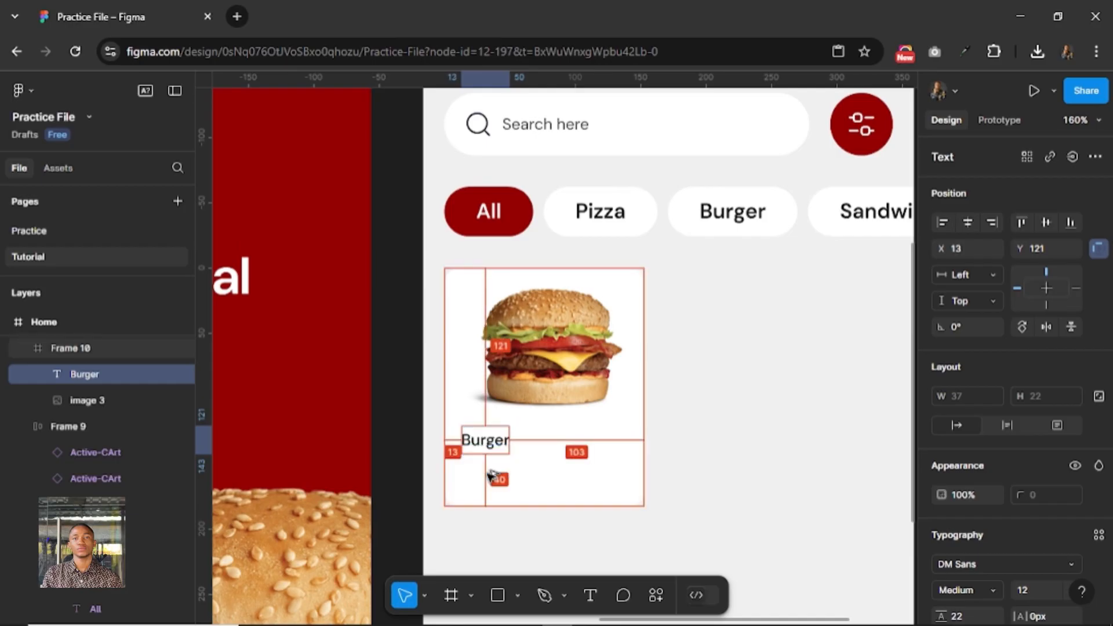
key("Right")
key("Right")
key("Right")
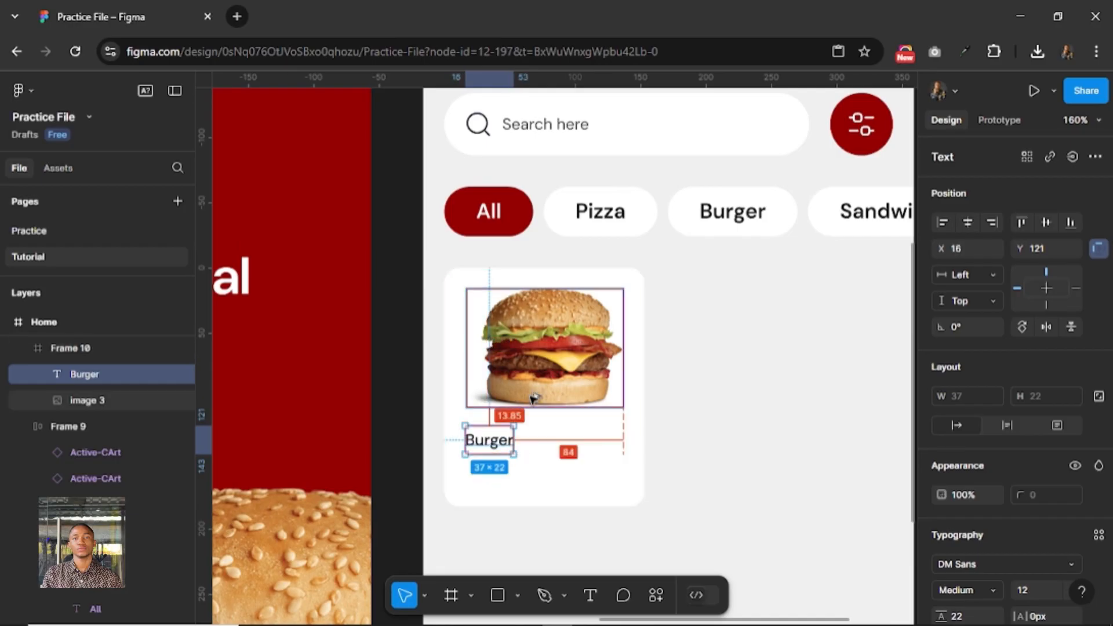
key("Up")
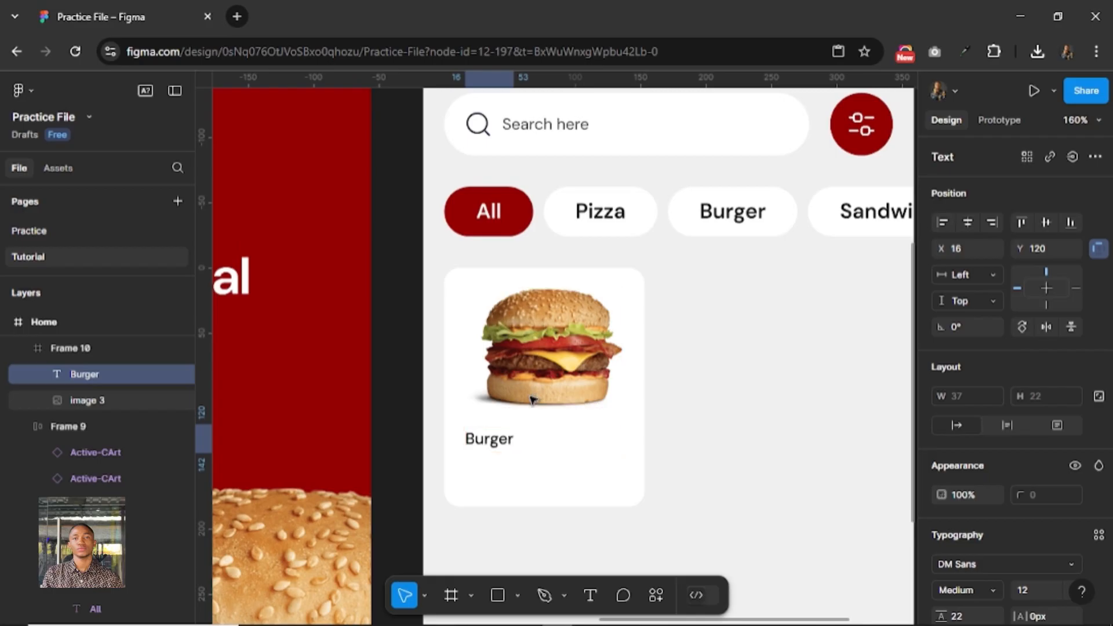
Duplicate the Burger label directly below itself and change the copy's text to $20.00.
left_click_drag(490, 461, 492, 470)
double_click(491, 470)
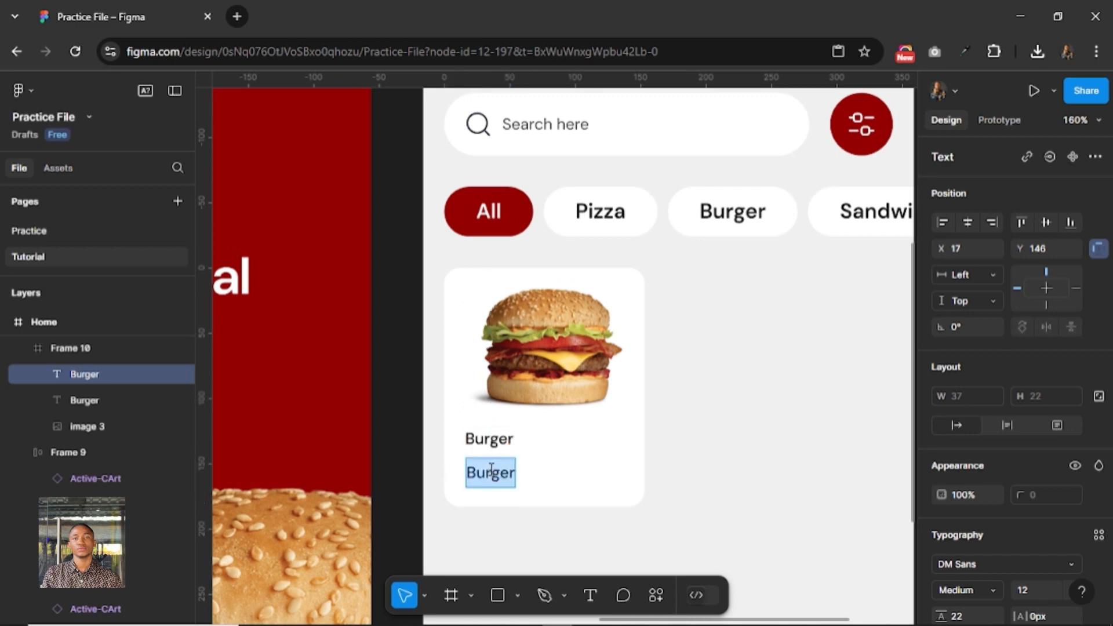
type("$")
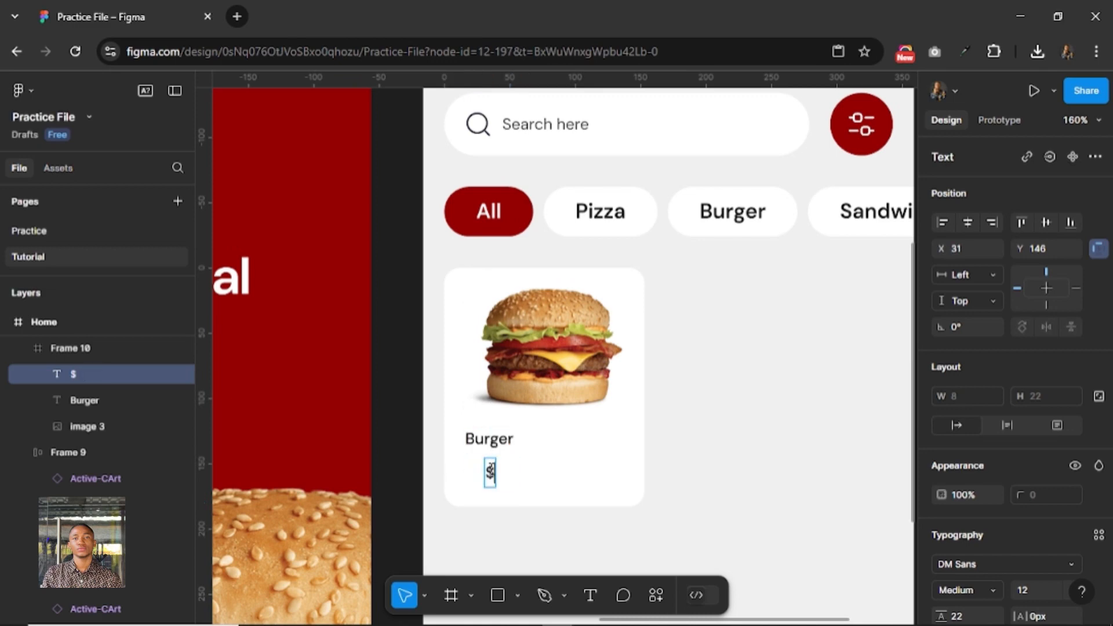
type("20.0")
key("BackSpace")
type(".00")
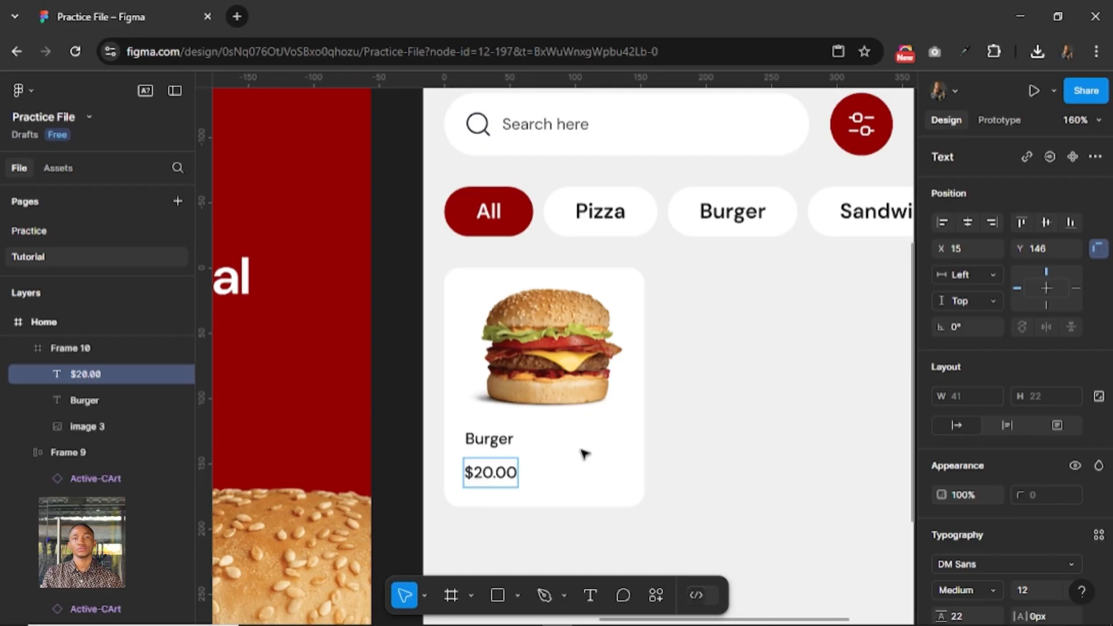
Change the card's price text to $0.20.
key("BackSpace")
key("BackSpace")
key("BackSpace")
key("BackSpace")
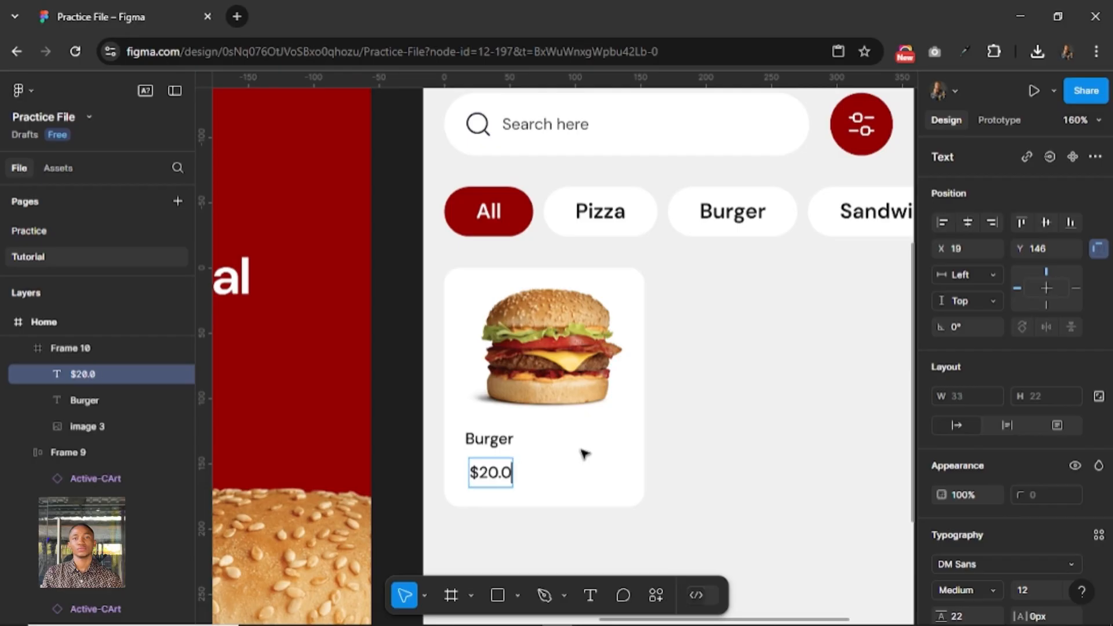
key("BackSpace")
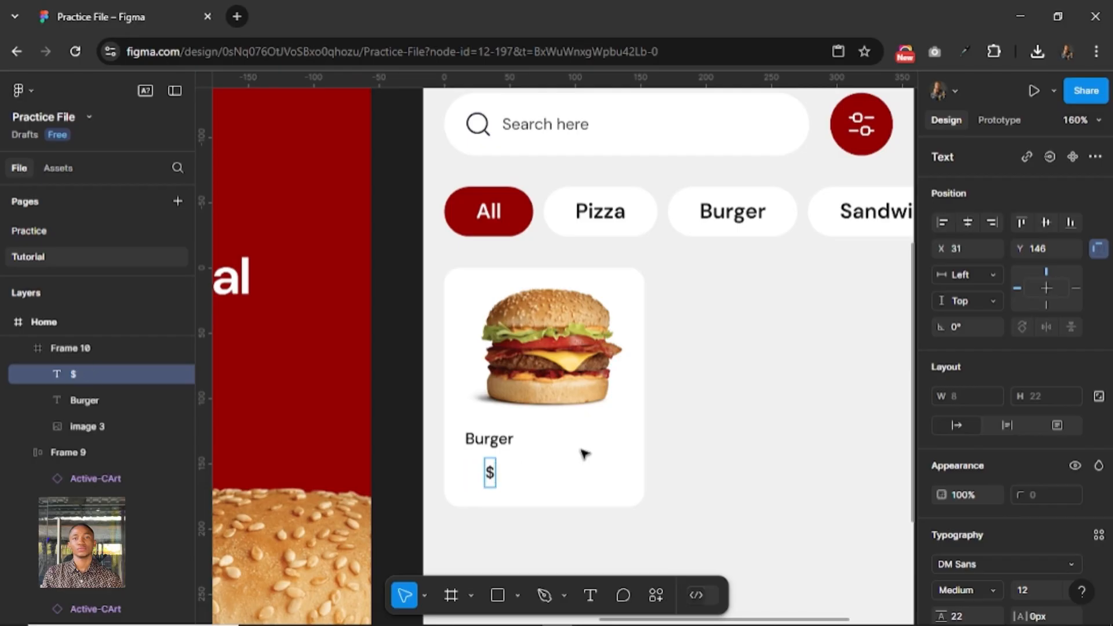
type(".20")
key("Left")
key("Left")
key("Left")
type("0")
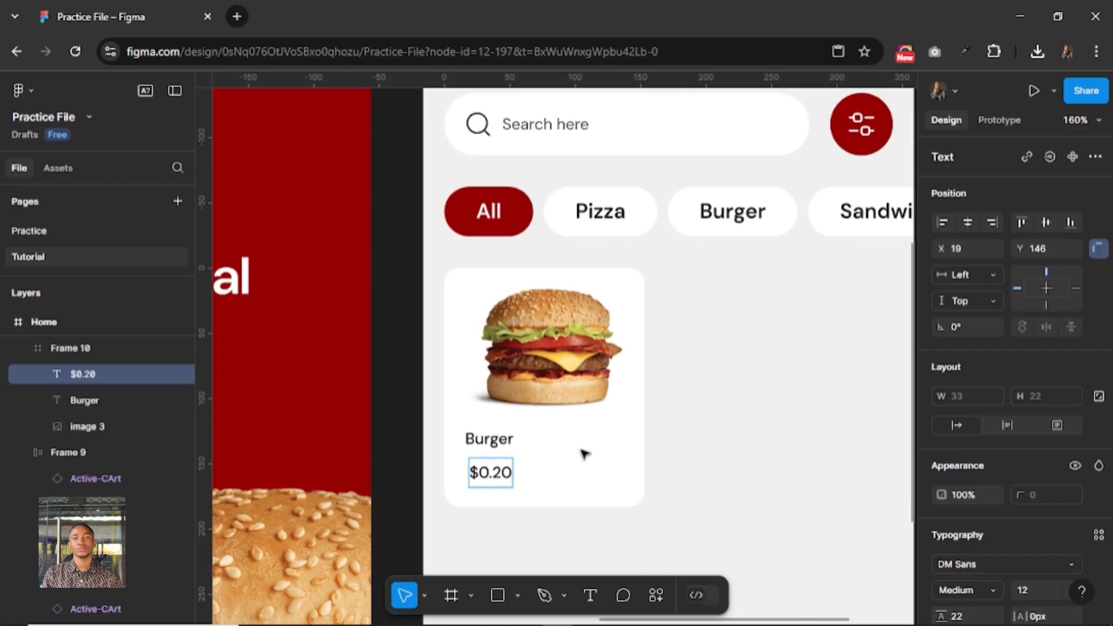
key("Escape")
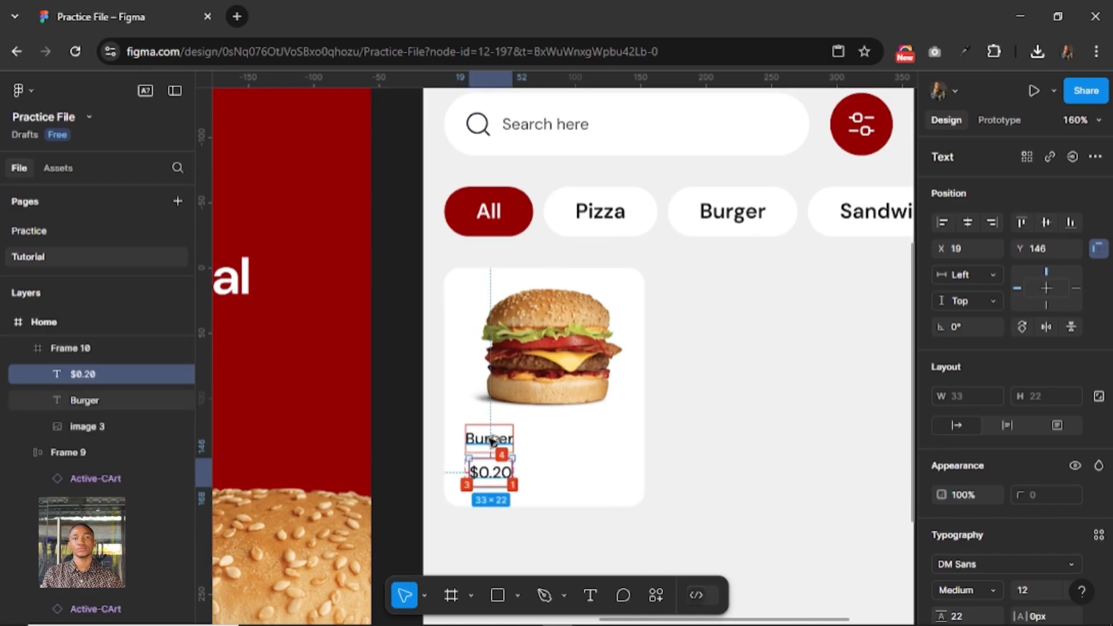
Group the Burger label and the price in a vertical auto layout with a gap of 0.
left_click(492, 441, "shift")
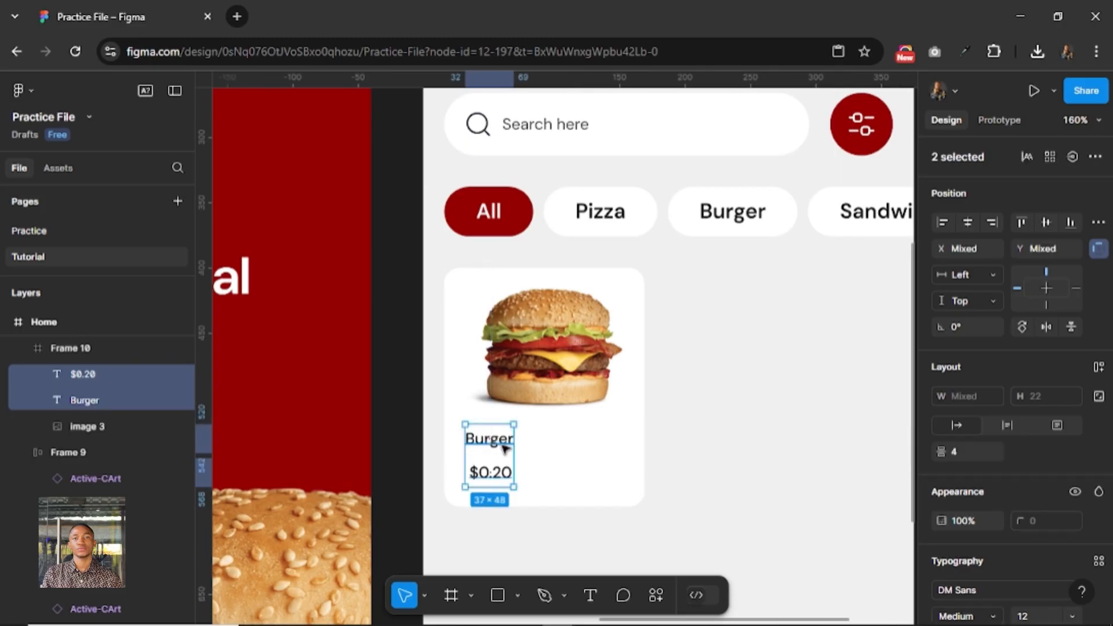
left_click(1098, 369)
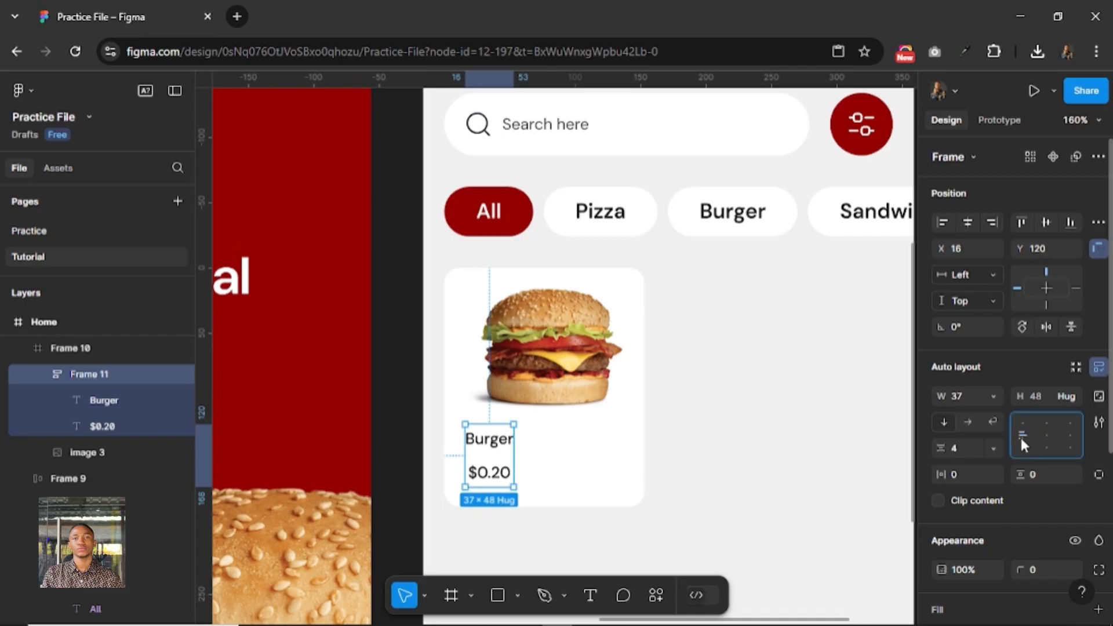
left_click(963, 447)
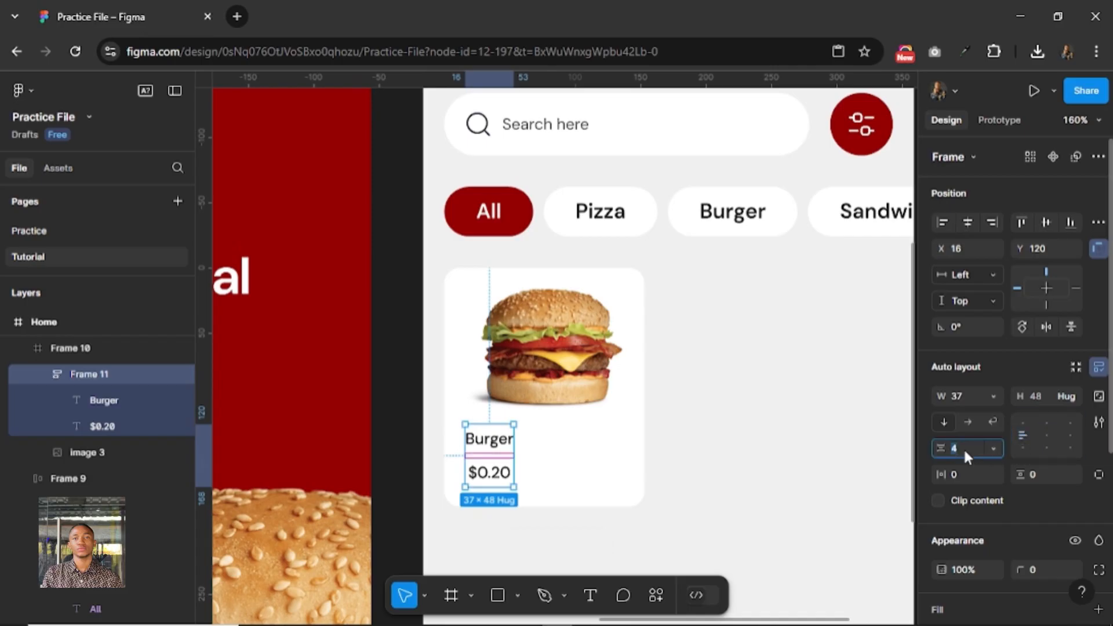
type("0")
key("Return")
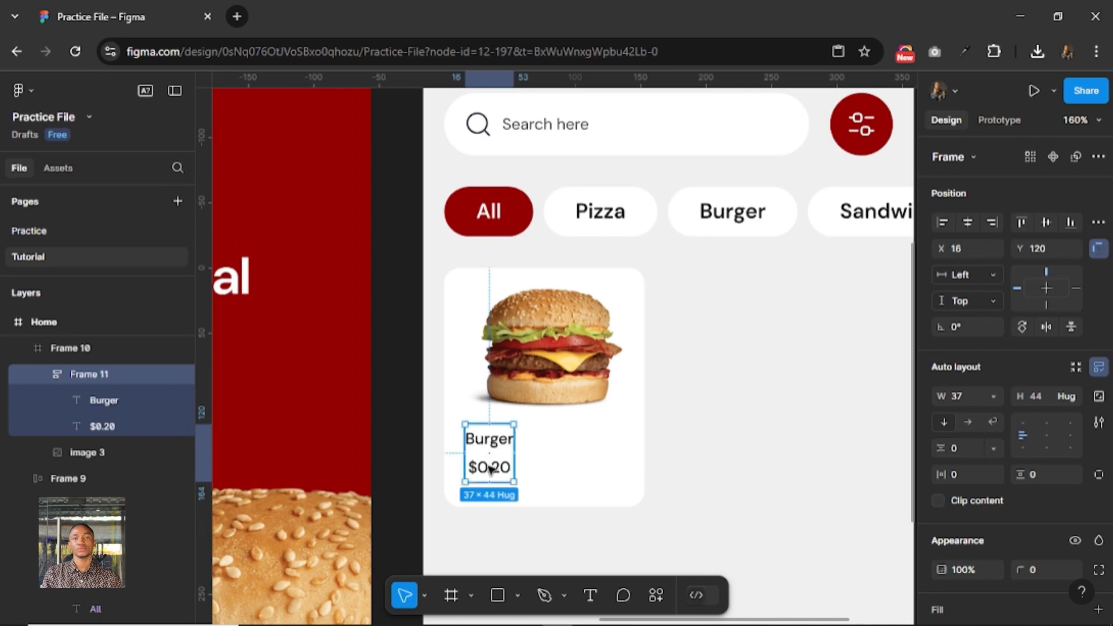
Set the $0.20 price to font size 16 and its text box to auto width.
left_click(489, 470)
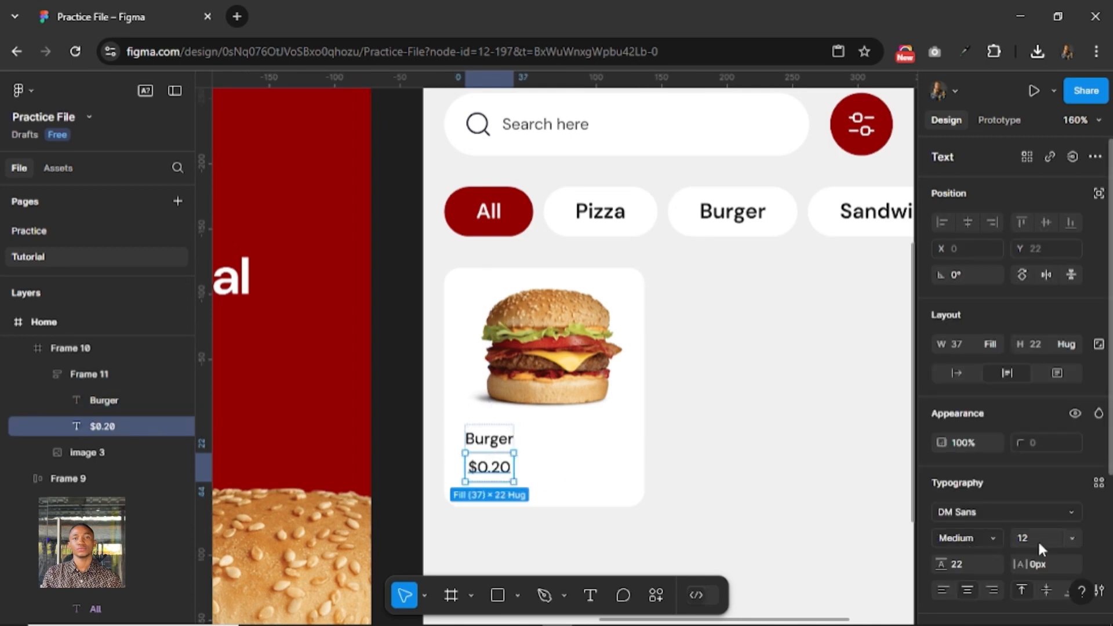
left_click(1038, 540)
type("16")
key("Return")
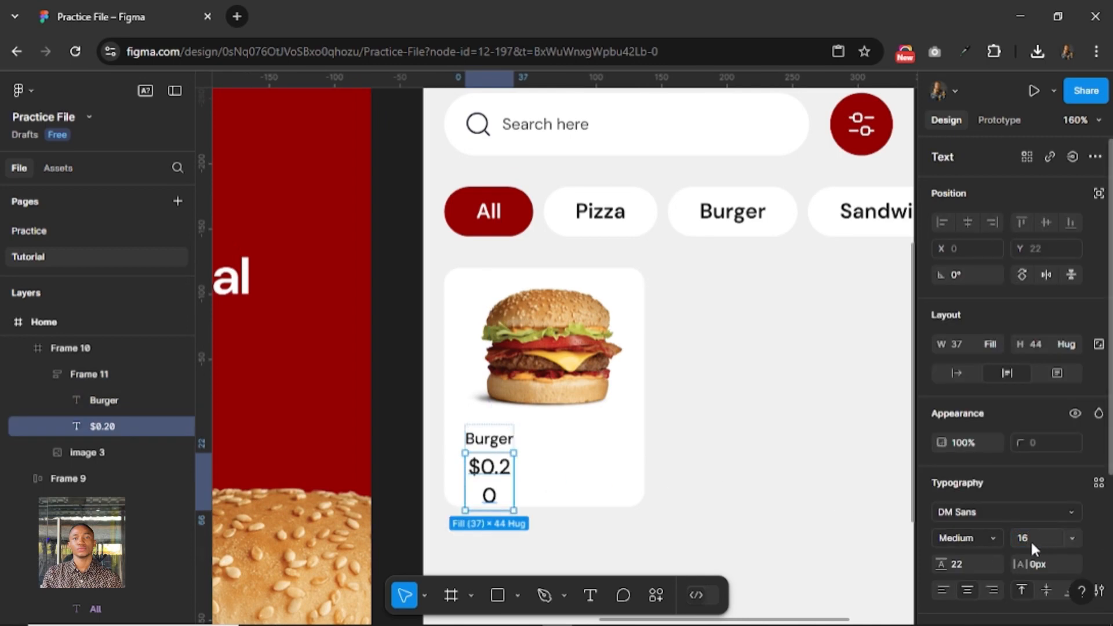
left_click(957, 374)
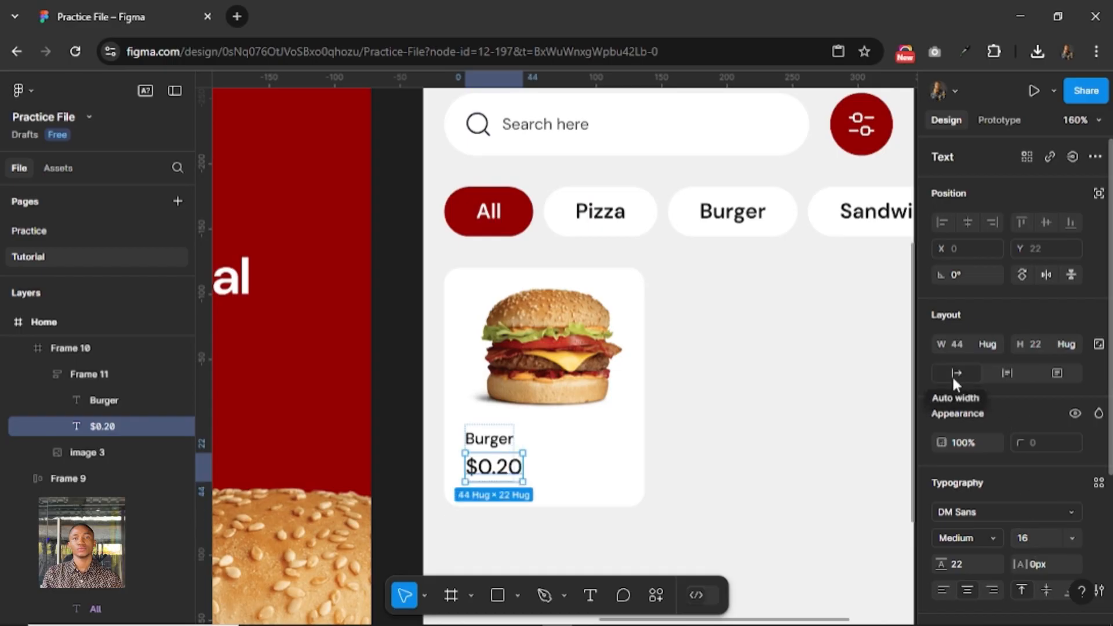
Make the label and price frame's width hug its contents and left-align the Burger label's text.
left_click(493, 442)
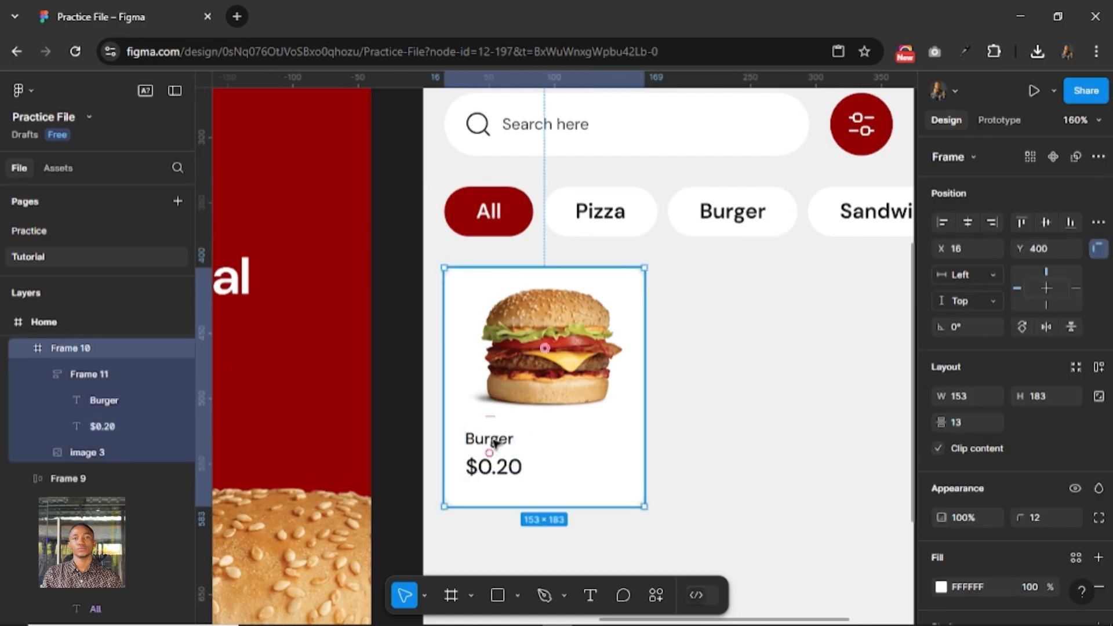
left_click(494, 442)
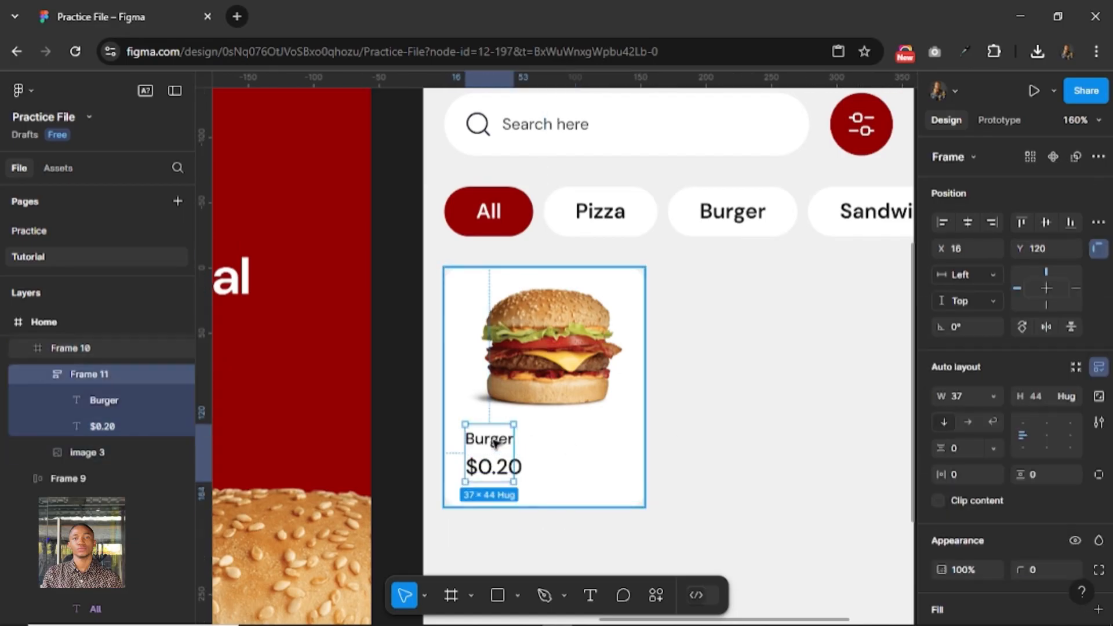
left_click(993, 398)
left_click(987, 414)
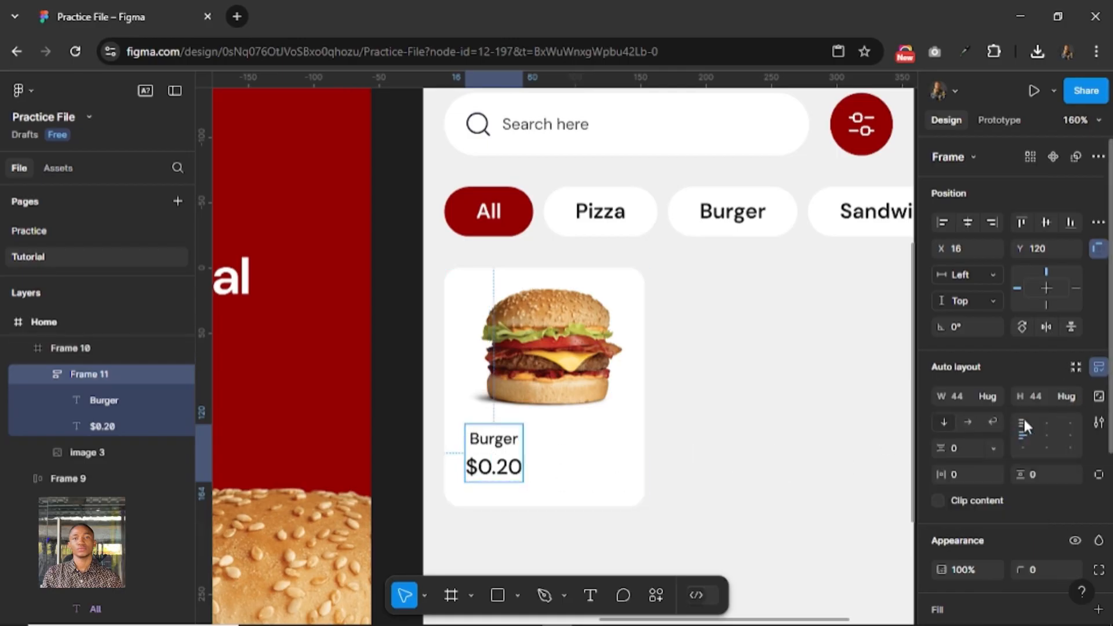
left_click(481, 440)
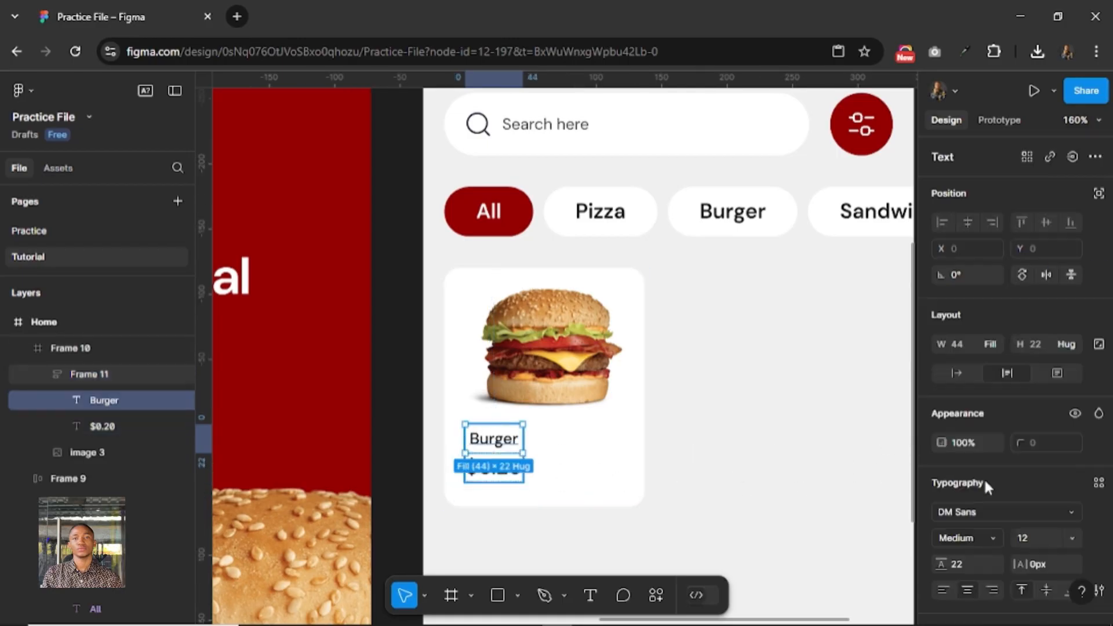
left_click(943, 590)
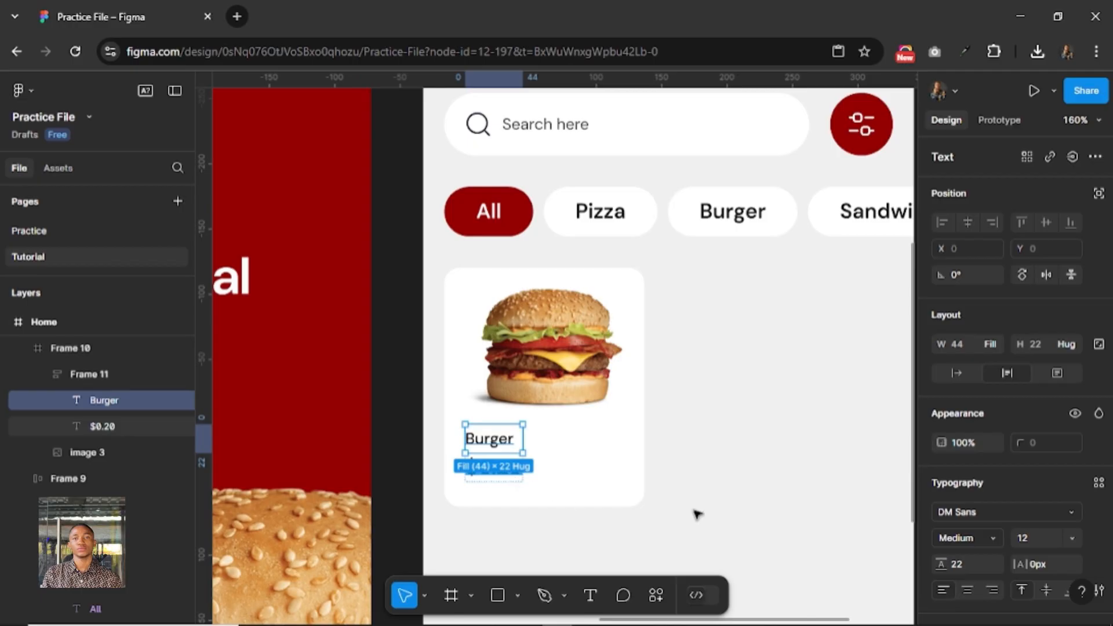
Set the $0.20 price's font weight to SemiBold.
key("Tab")
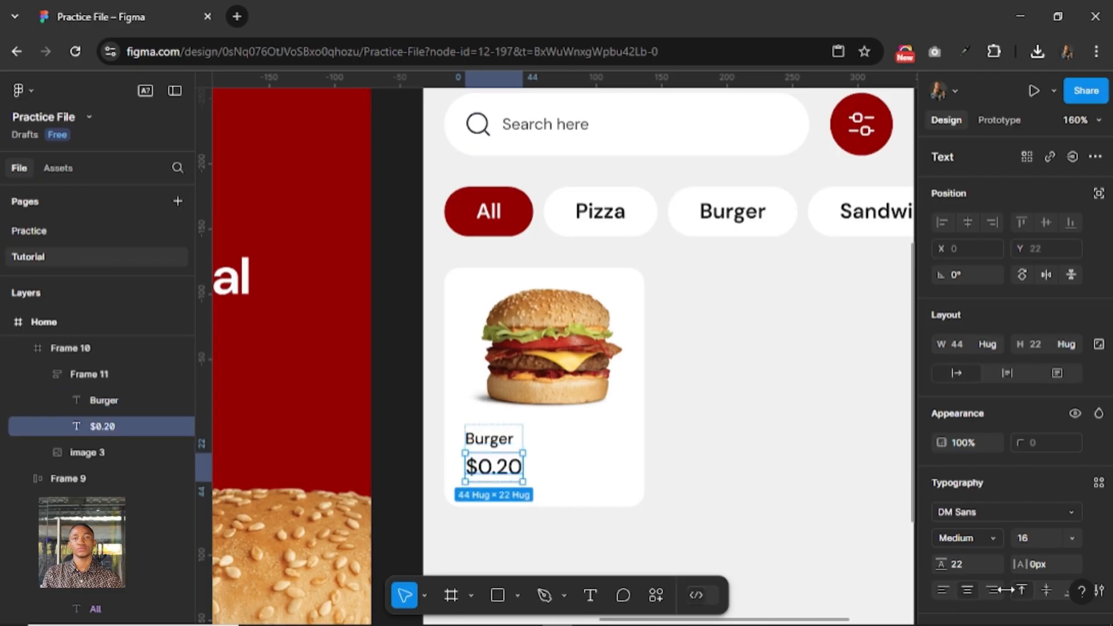
left_click(985, 537)
left_click(974, 266)
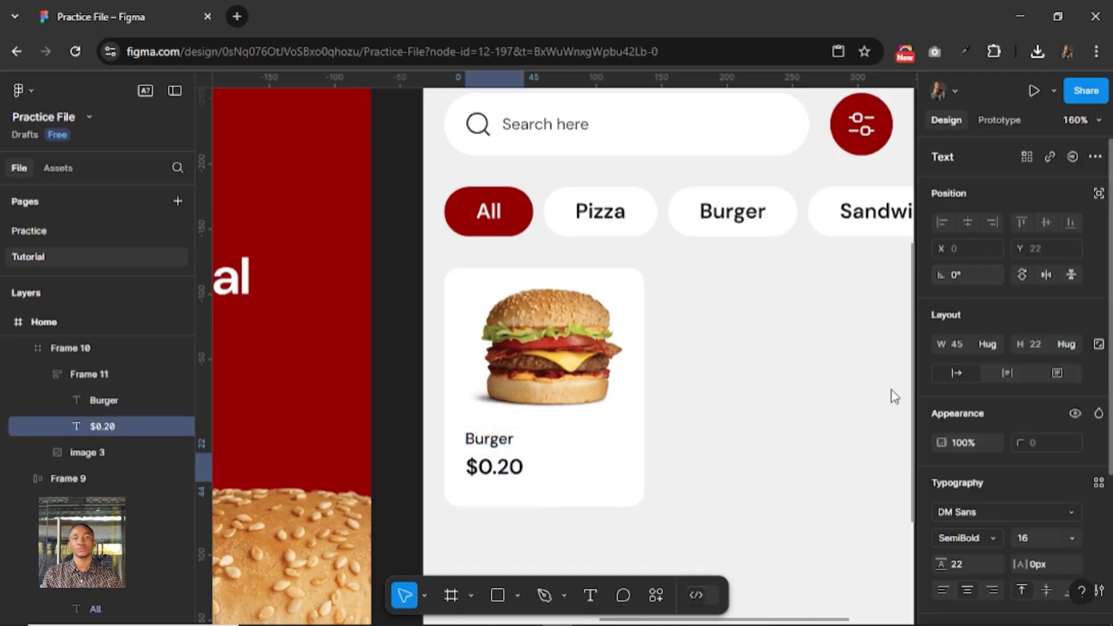
left_click(513, 452)
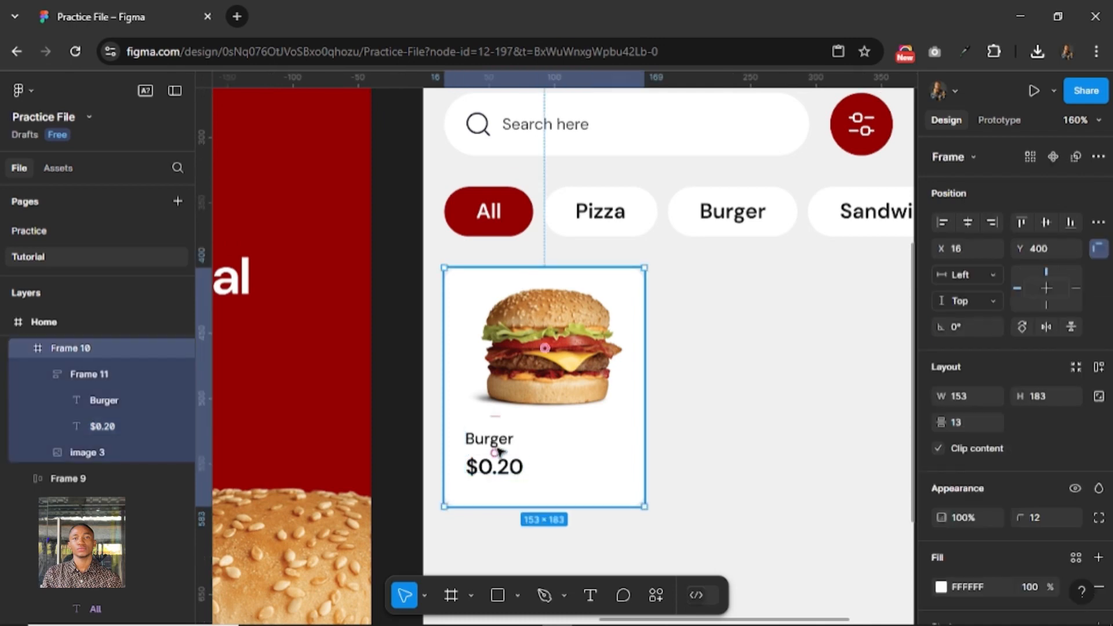
Move the frame holding the Burger label and price down inside the card to Y 123.
left_click(509, 444)
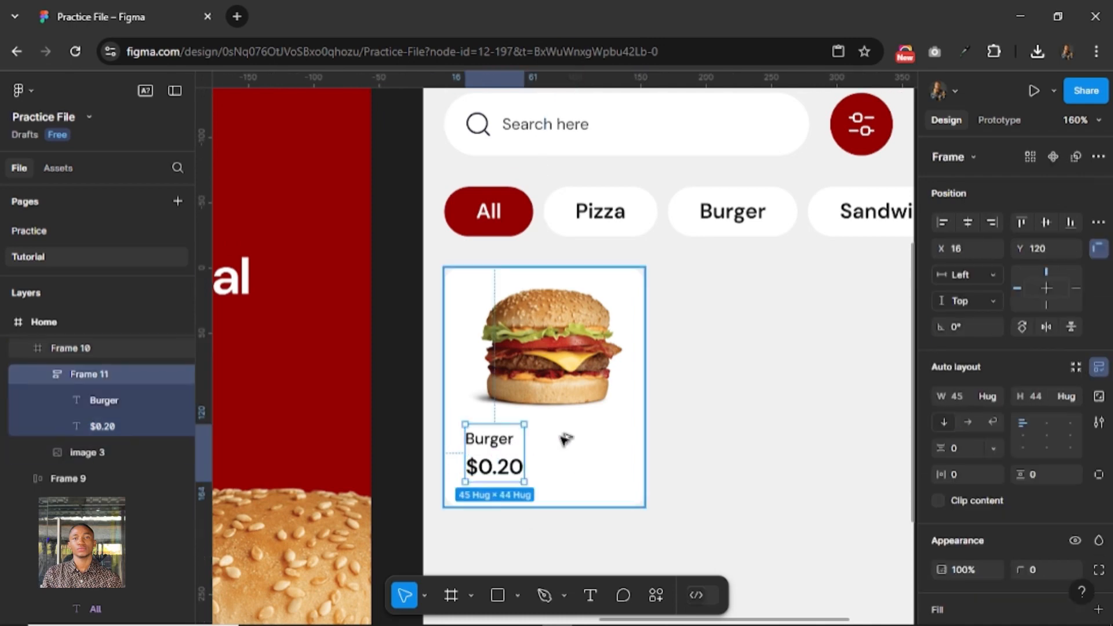
key("Down")
key("Down")
key("Down")
key("Down")
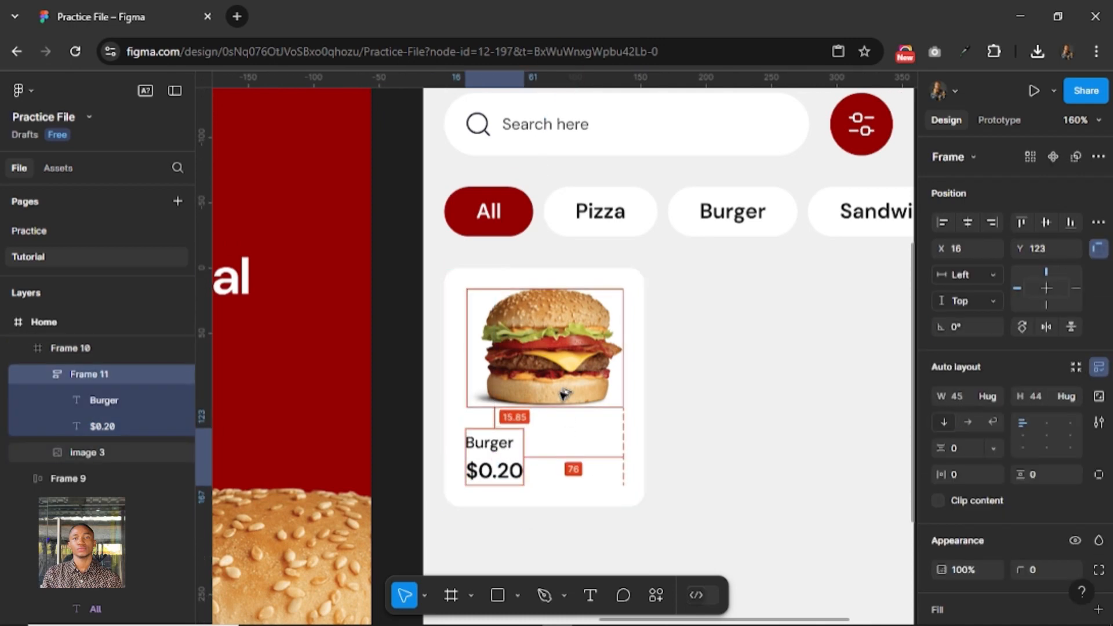
key("Up")
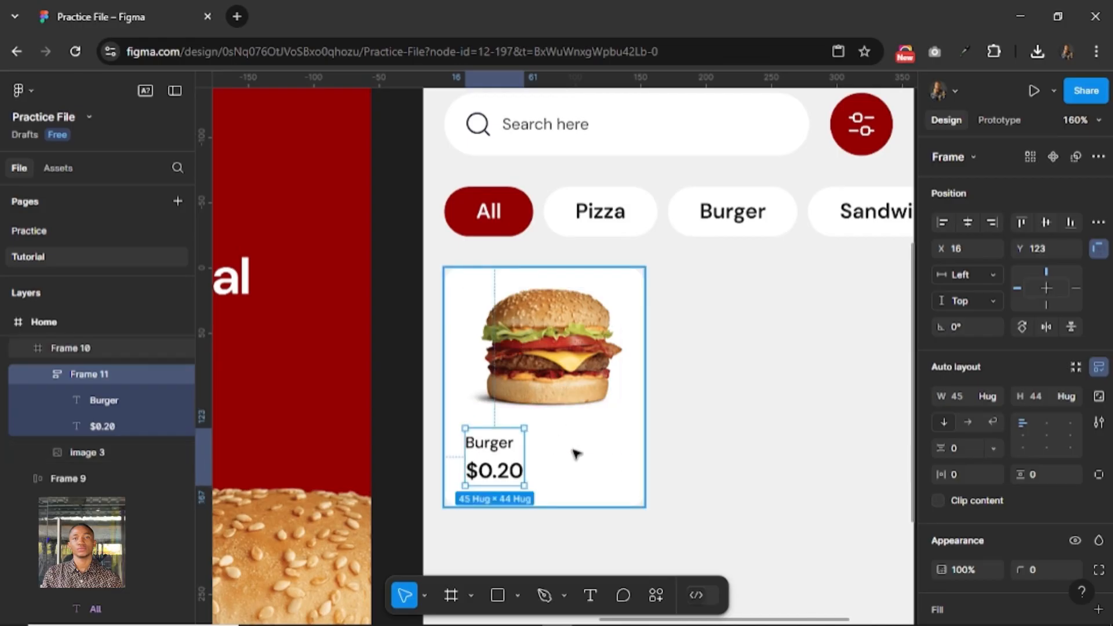
Duplicate the round red filter button from the search row into the burger card, beside the label and price at X 87, Y 124.
left_click(878, 122)
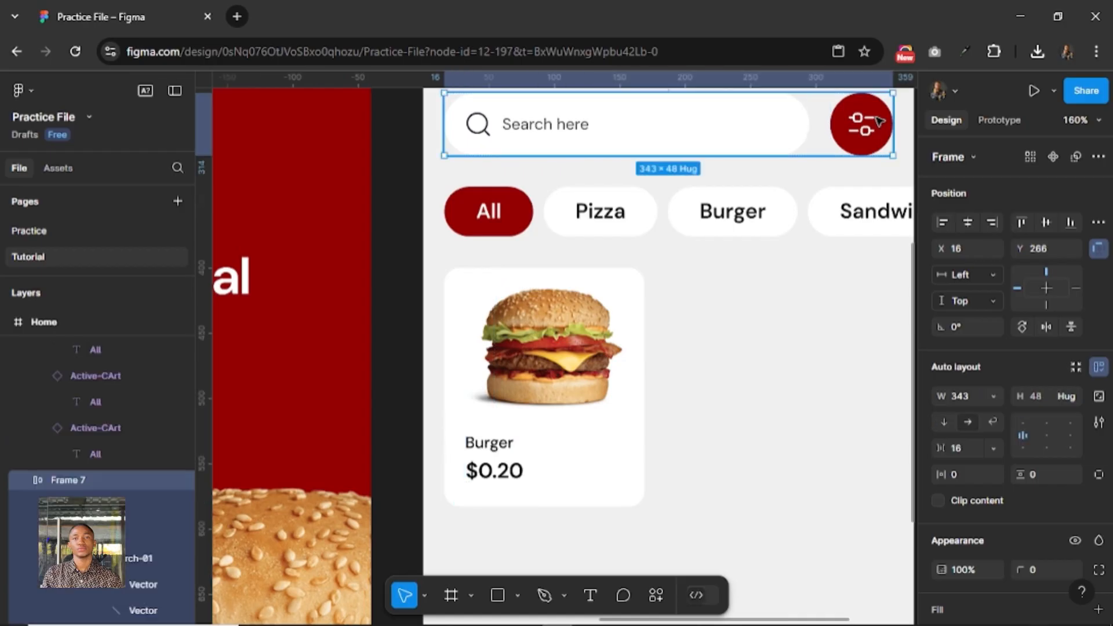
left_click(866, 129)
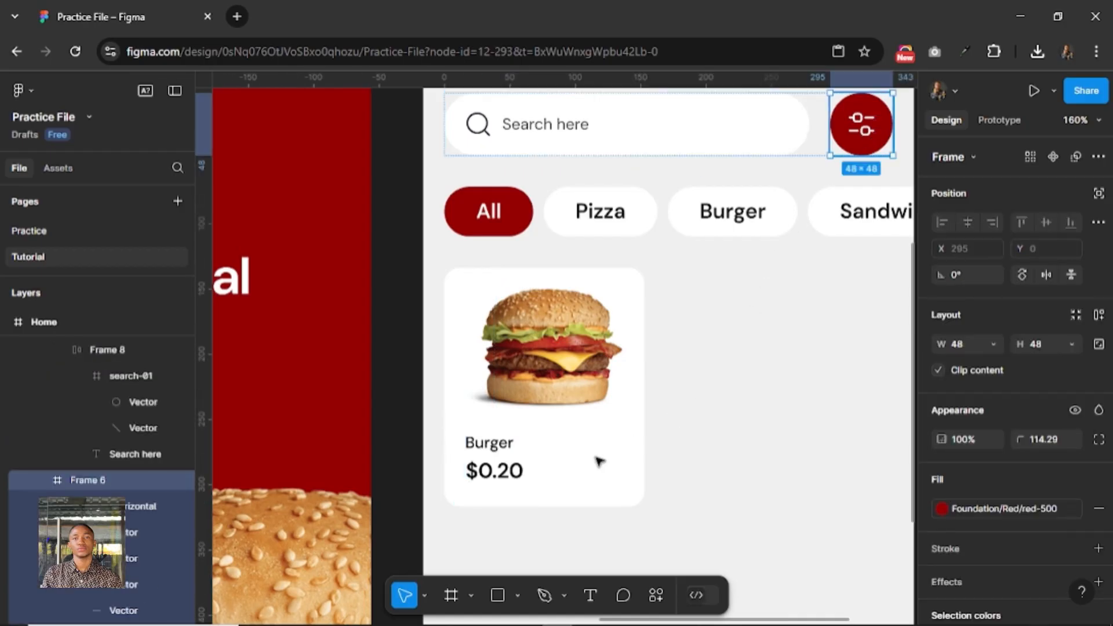
mouse_move(597, 458)
left_mouse_down()
mouse_move(586, 462)
mouse_move(599, 461)
left_mouse_up()
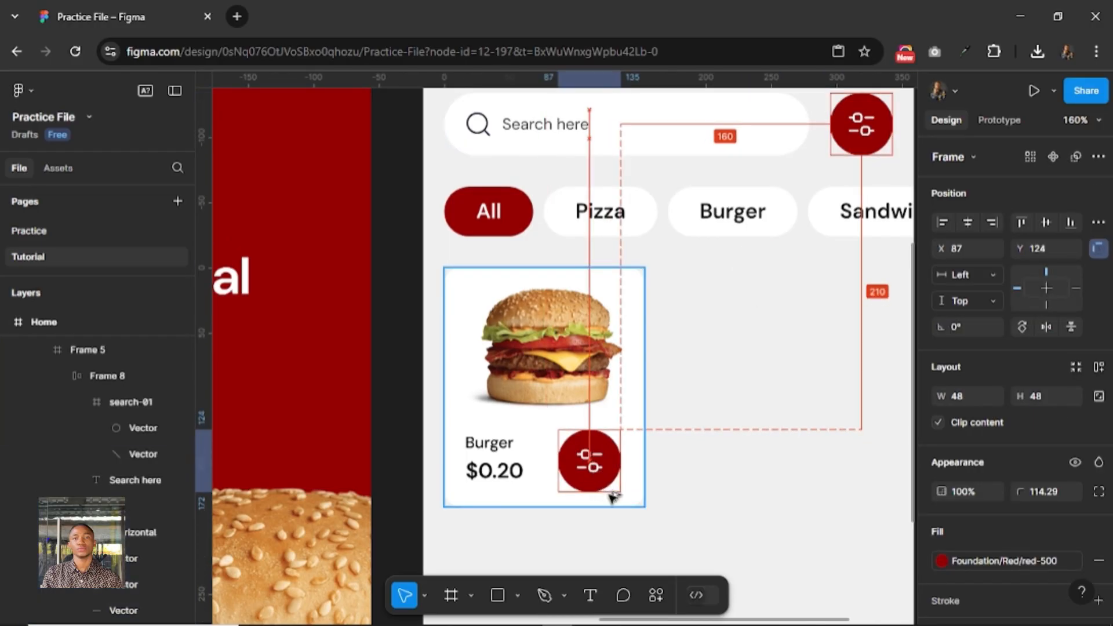
Scale the card's copy of the round button to a height of 32.
key("k")
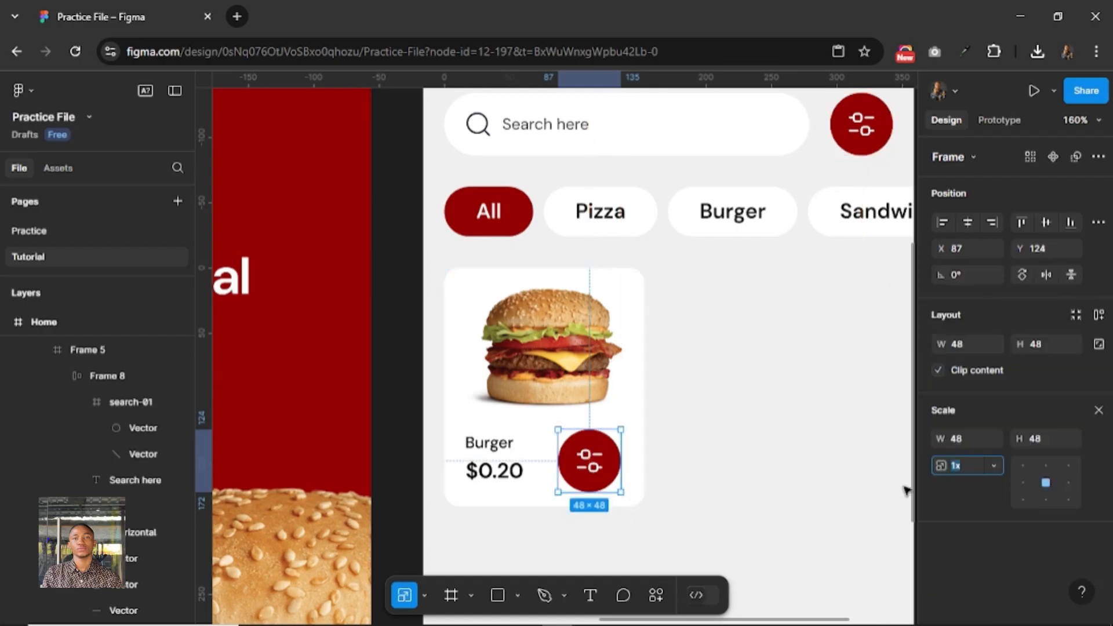
left_click(1038, 439)
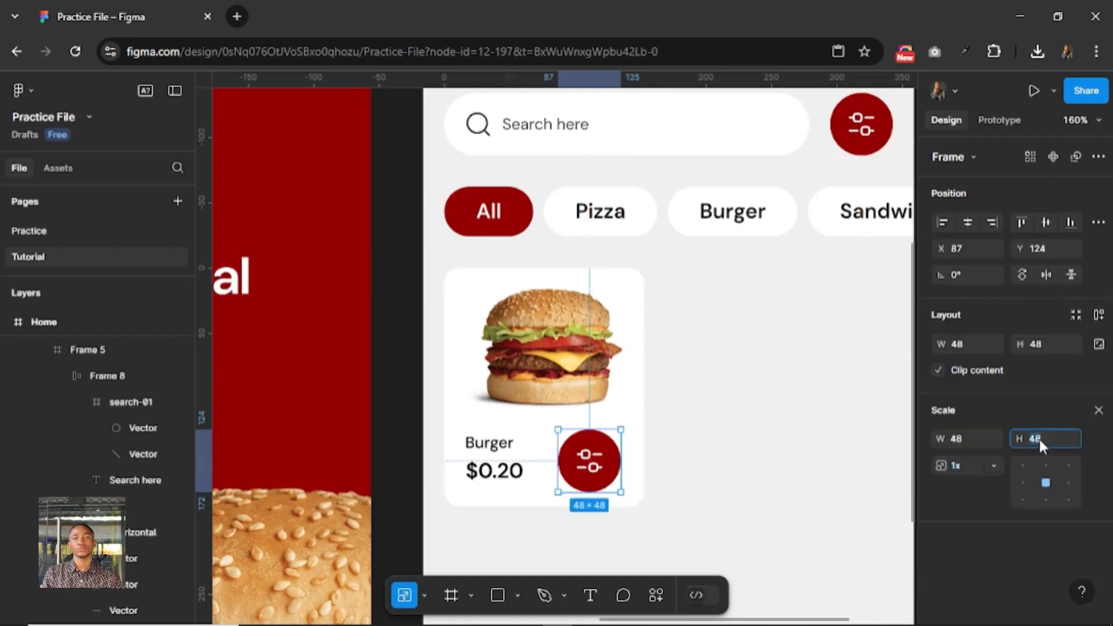
type("32")
key("Return")
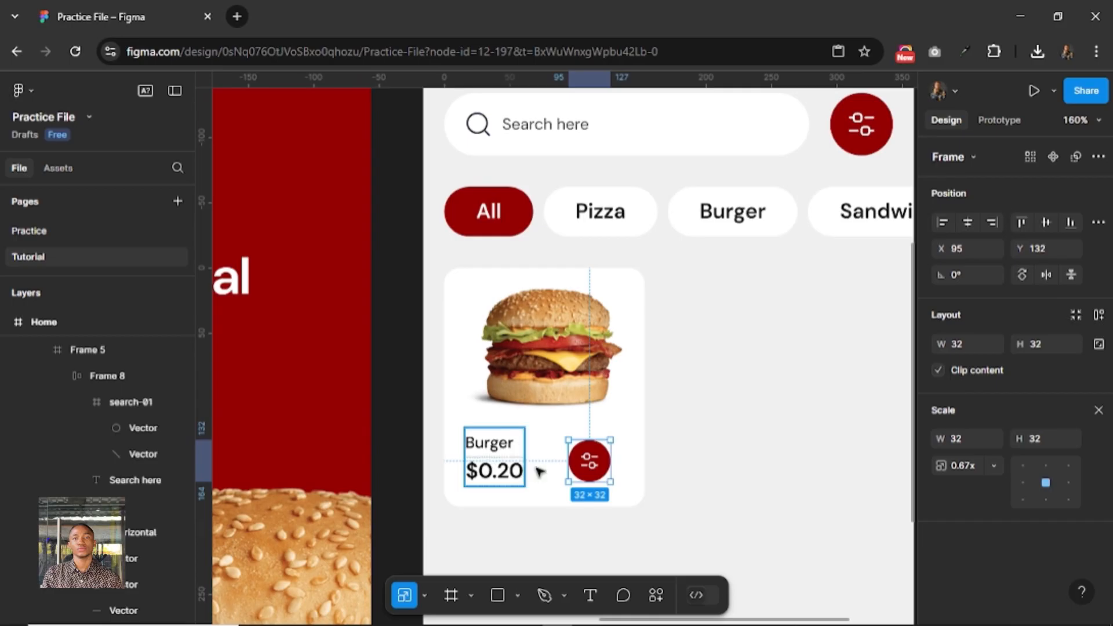
Shift the small round button right to X 105 and align its vertical centre with the label and price frame.
key("alt")
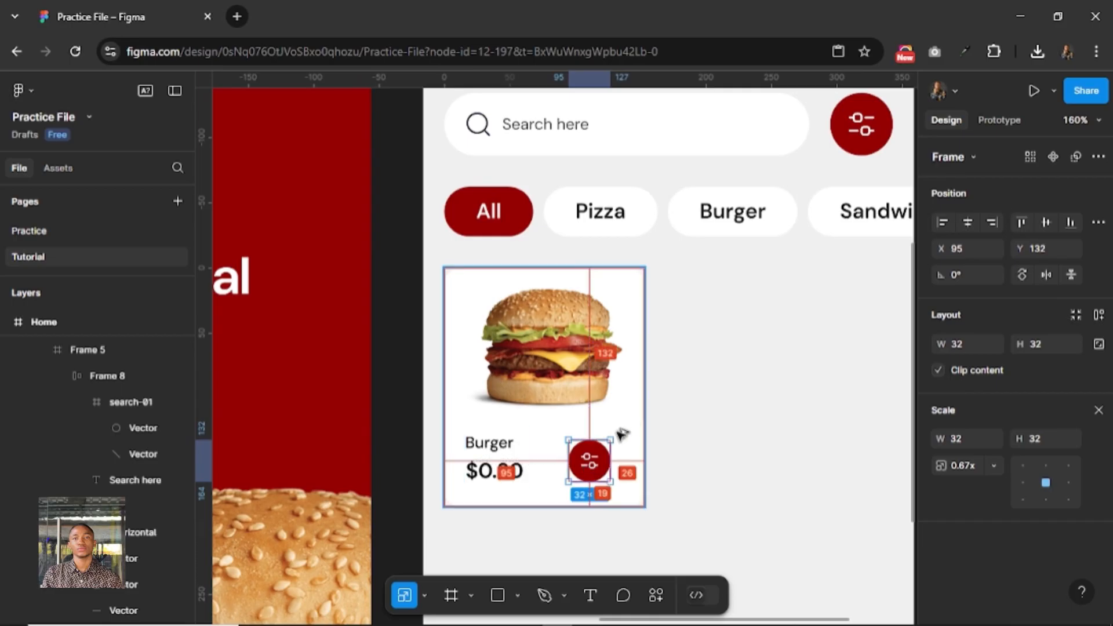
key("shift+Right")
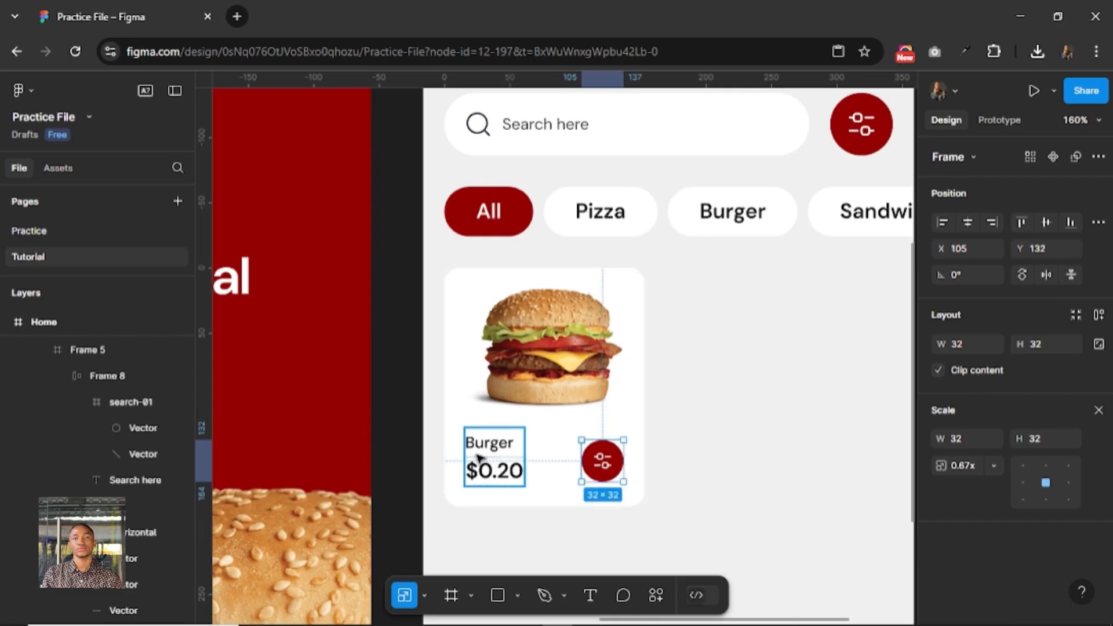
left_click(478, 458, "shift")
key("shift+a")
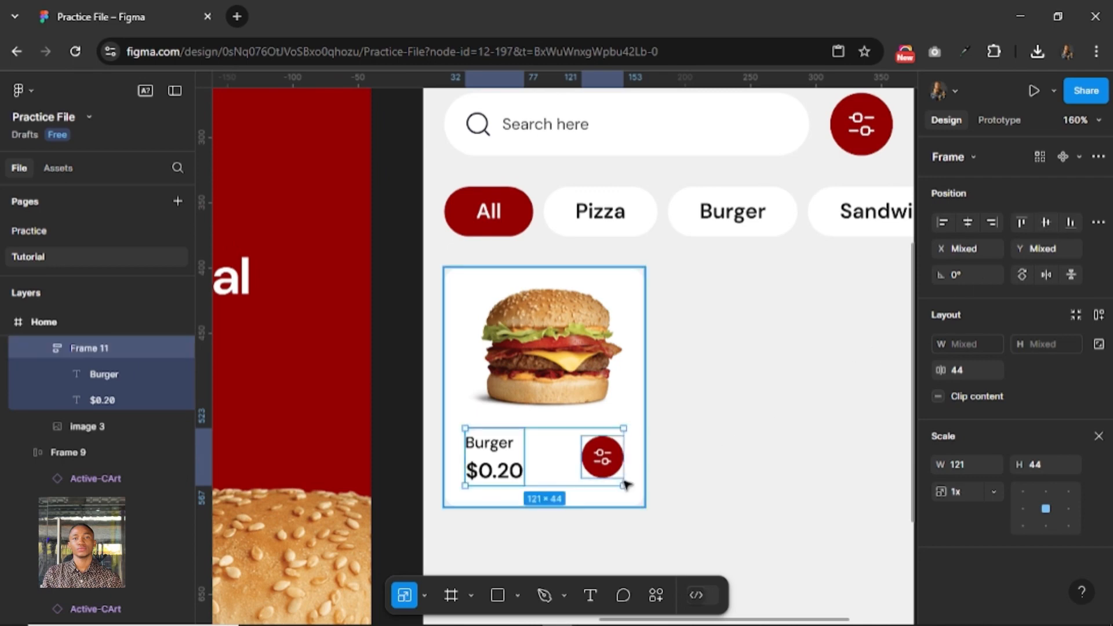
Scale the burger image in the card proportionally to a width of 100.
scroll(827, 447, "down", 2)
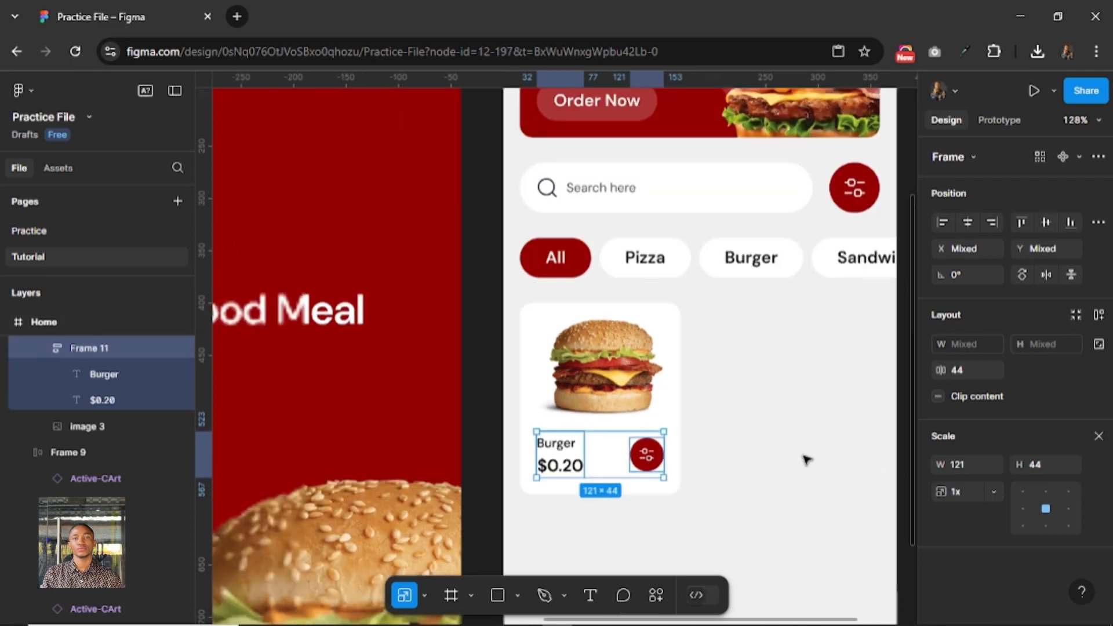
left_click(604, 370)
left_click(971, 412)
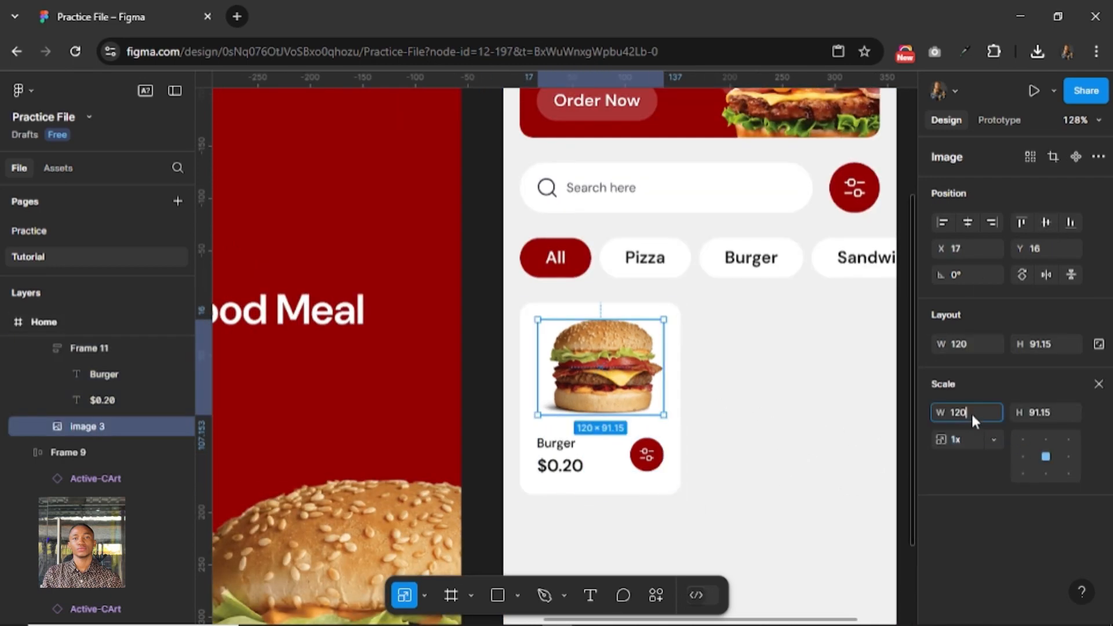
type("00")
key("Return")
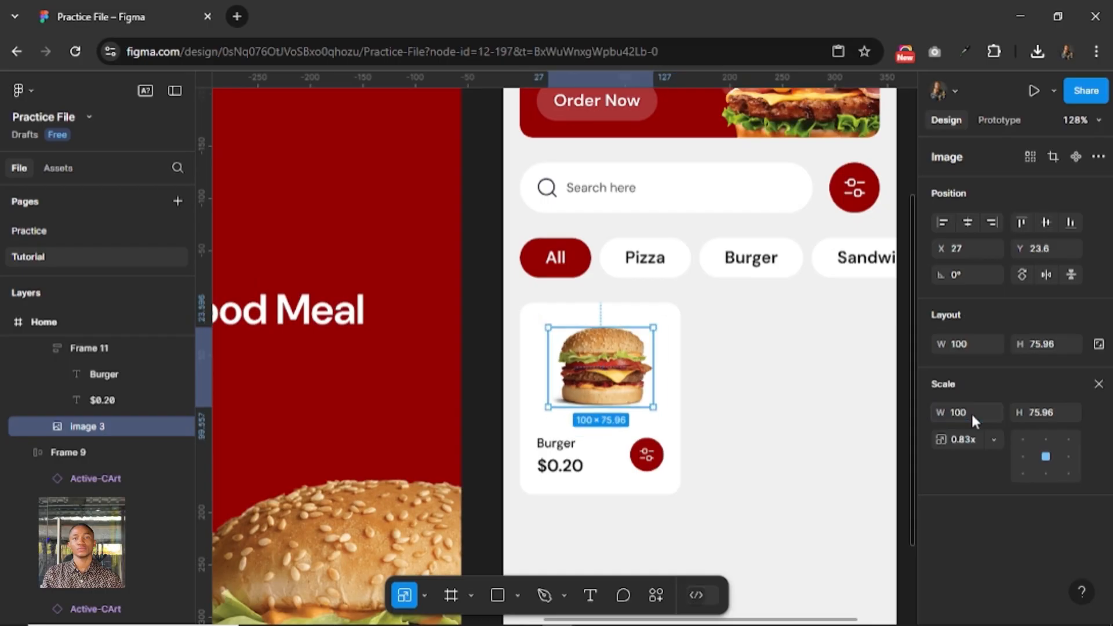
Select the burger card frame and run the Hugeicons Pro - Icon Library plugin.
left_click(674, 408)
right_click(673, 405)
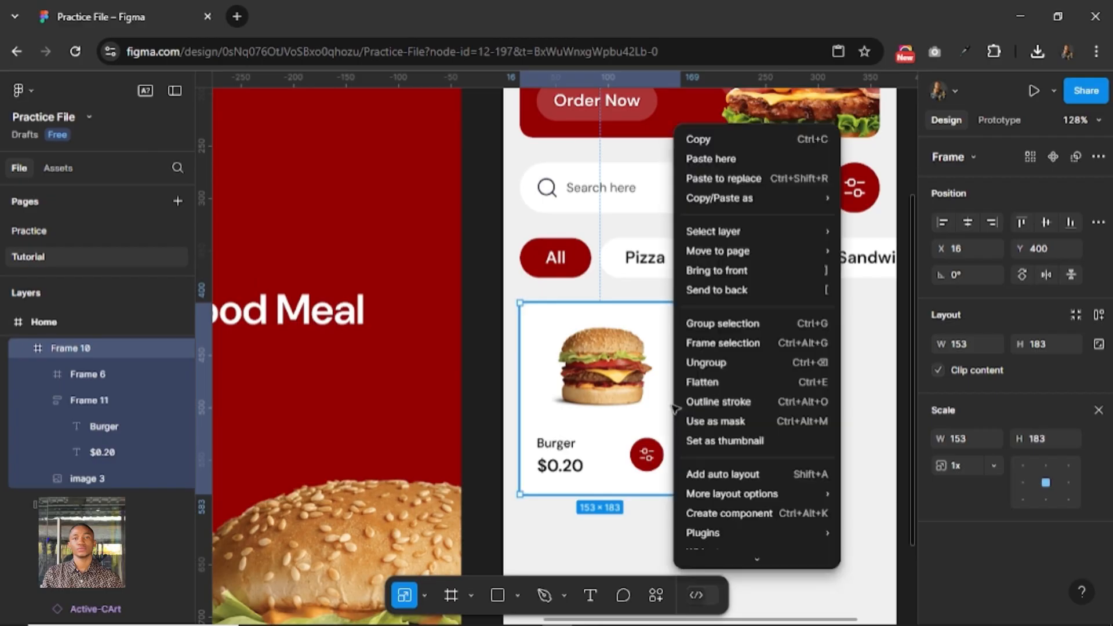
mouse_move(767, 533)
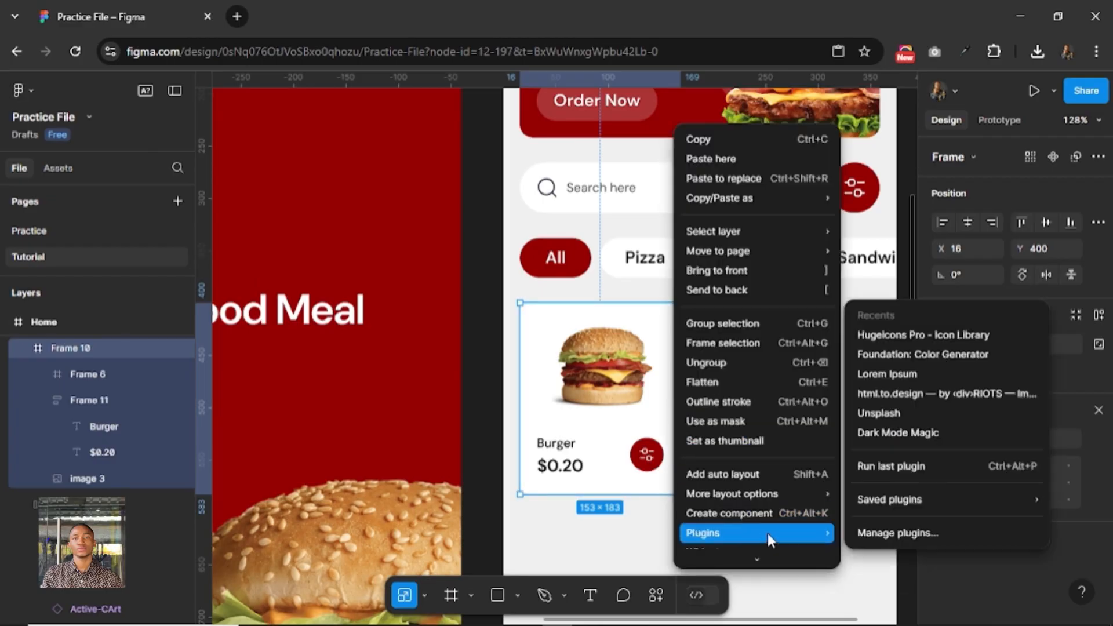
left_click(885, 338)
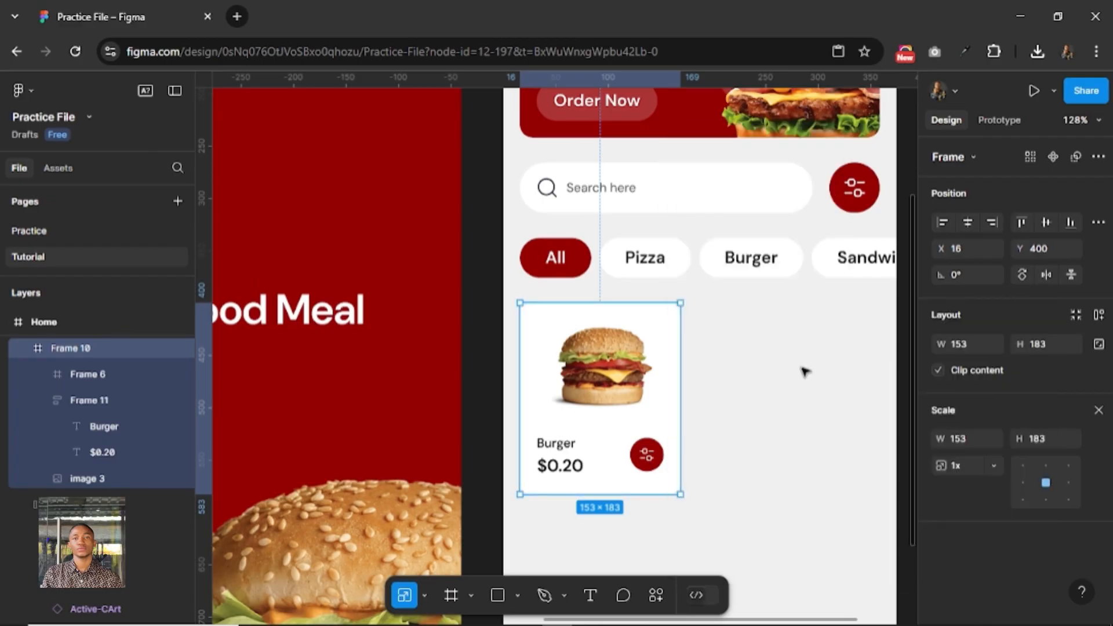
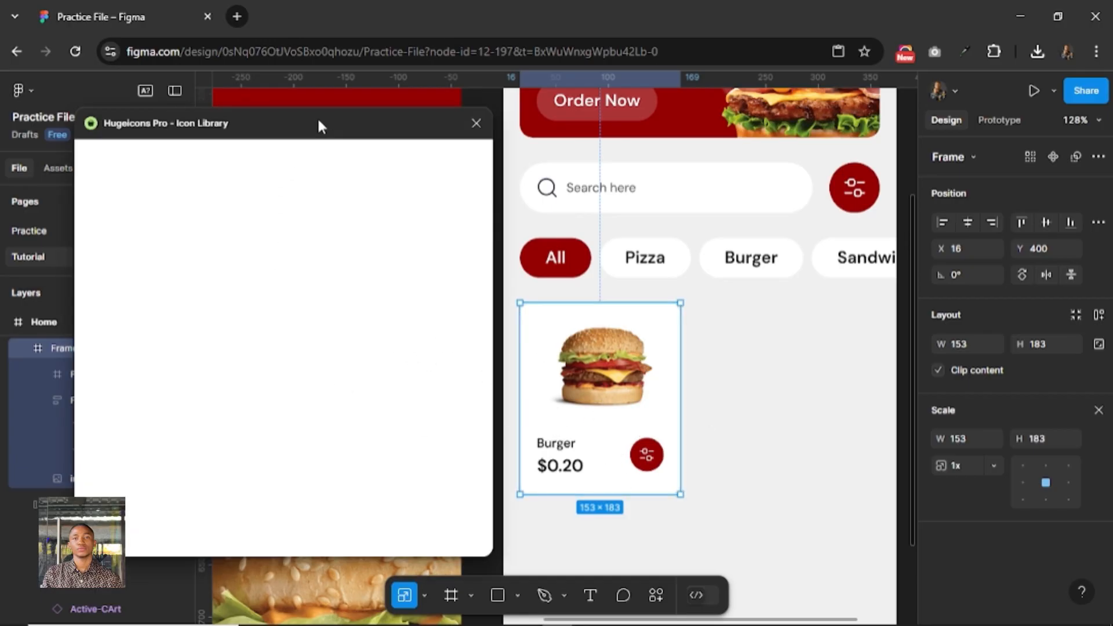
Swap the icon in the card's small round button for the free rounded-stroke add-01 plus icon from Hugeicons.
left_click_drag(318, 120, 261, 114)
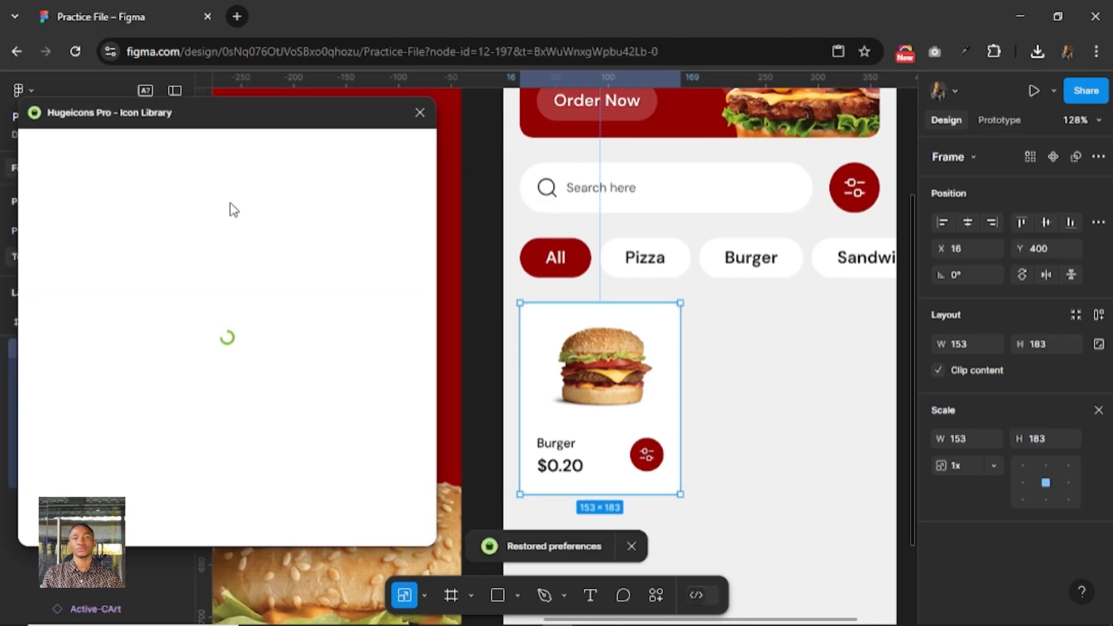
left_click(168, 233)
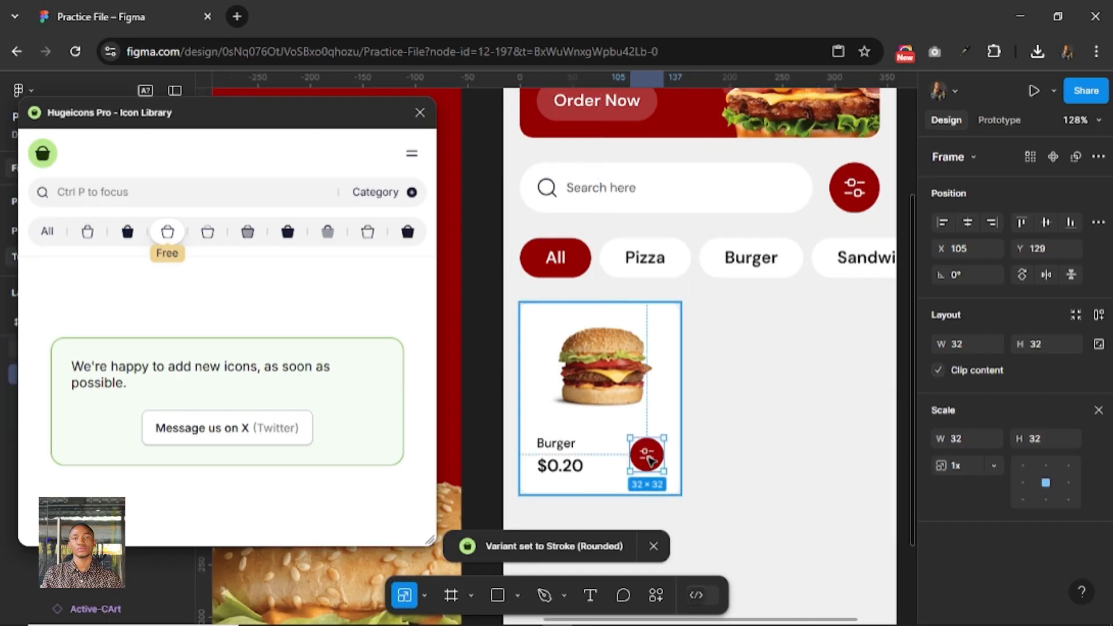
double_click(647, 455)
left_click(103, 197)
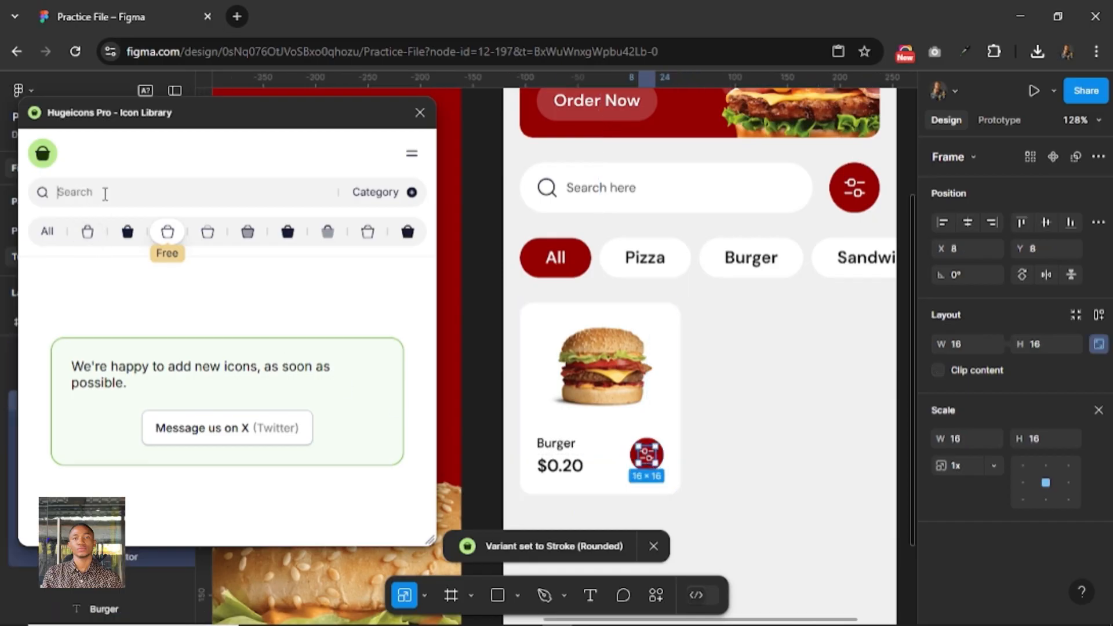
type("plus")
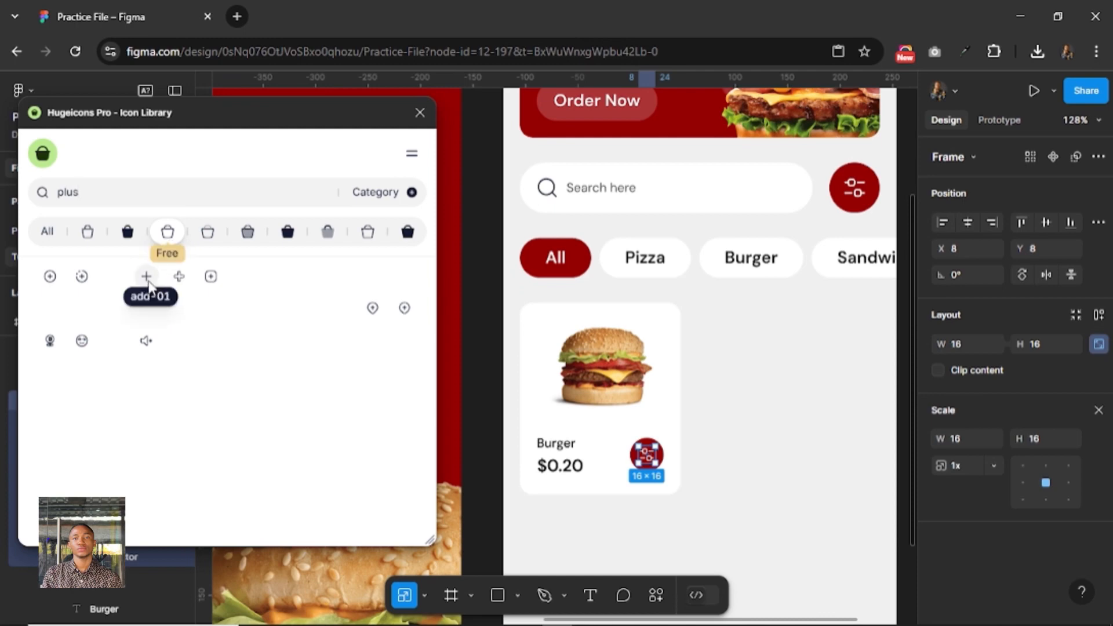
left_click(146, 277)
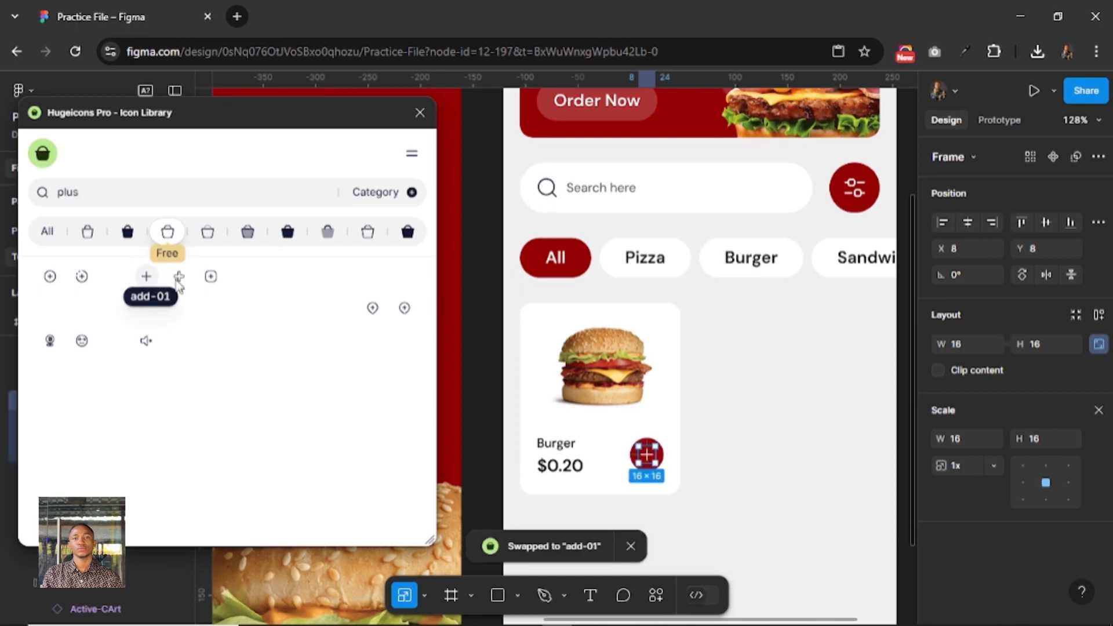
Search Hugeicons for "heart" and add the favourite icon to the burger card frame.
left_click(680, 337)
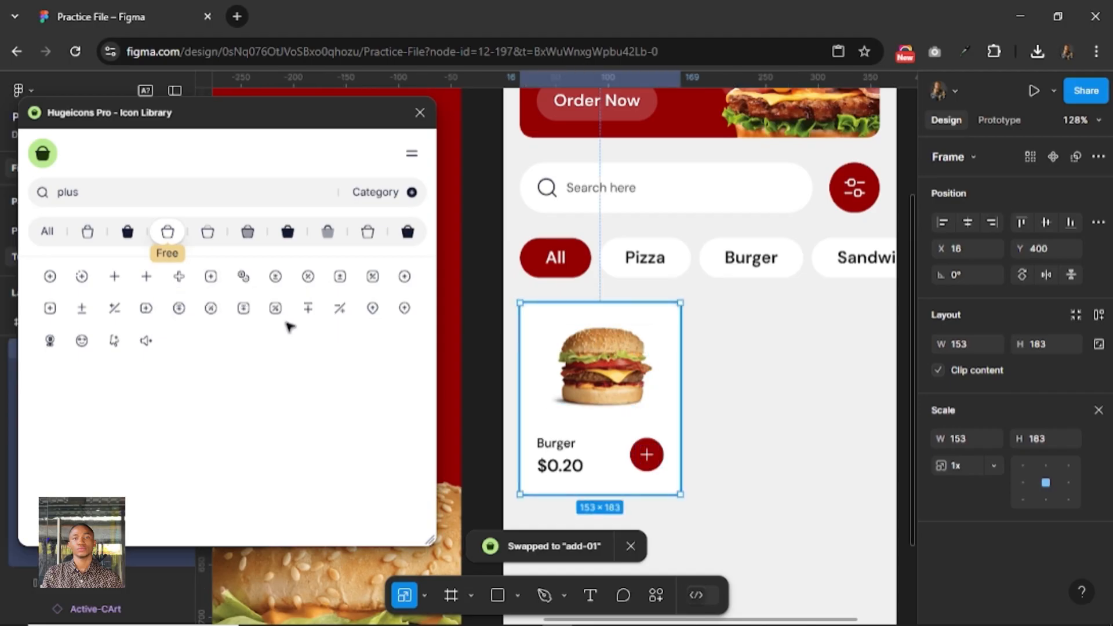
double_click(125, 194)
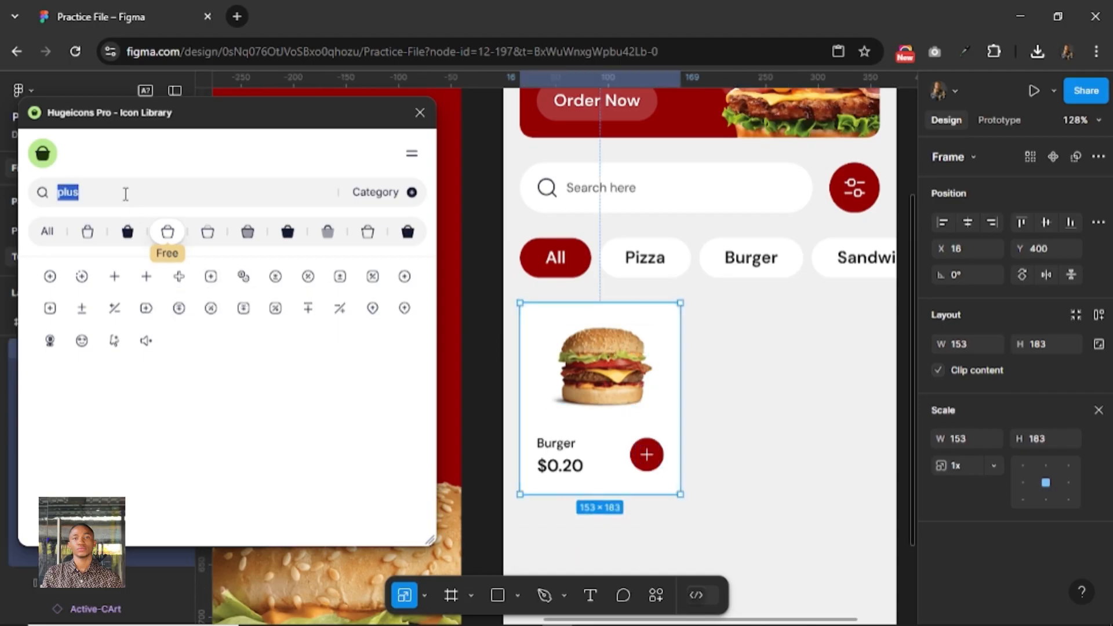
type("heart")
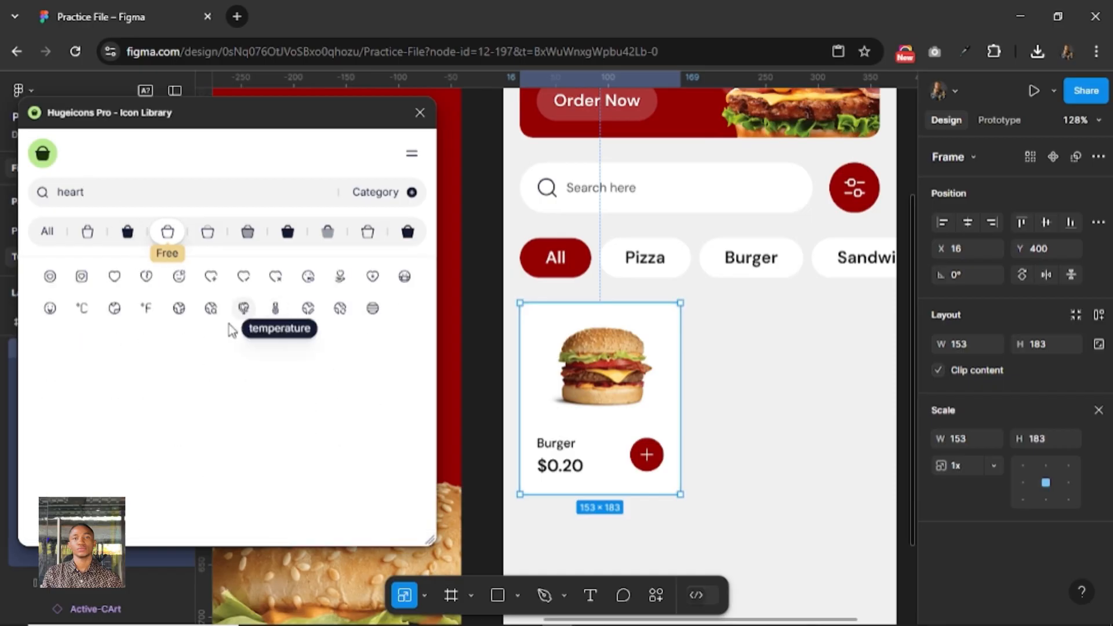
left_click(120, 283)
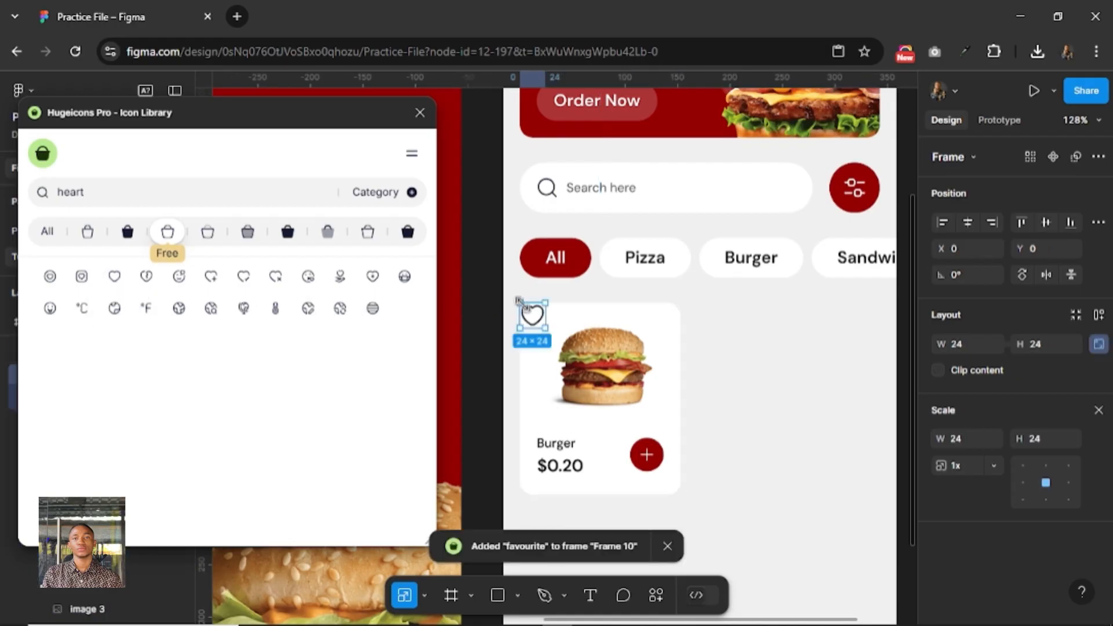
Move the heart icon to the card's upper-right corner at X 117, Y 12.
left_click_drag(529, 317, 652, 323)
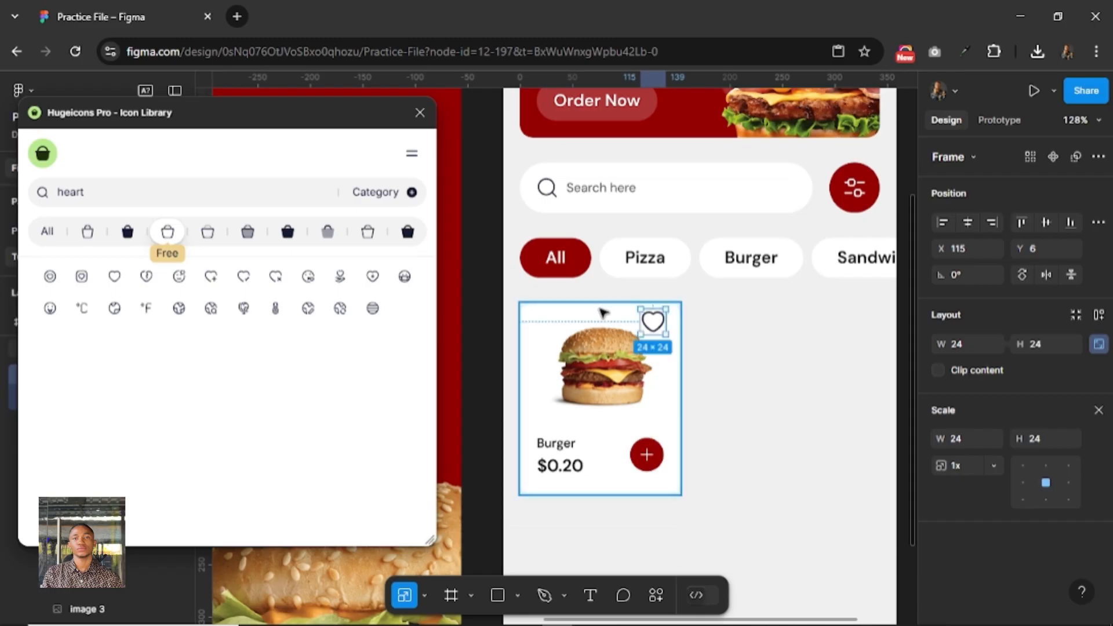
key("alt")
key("shift+Down")
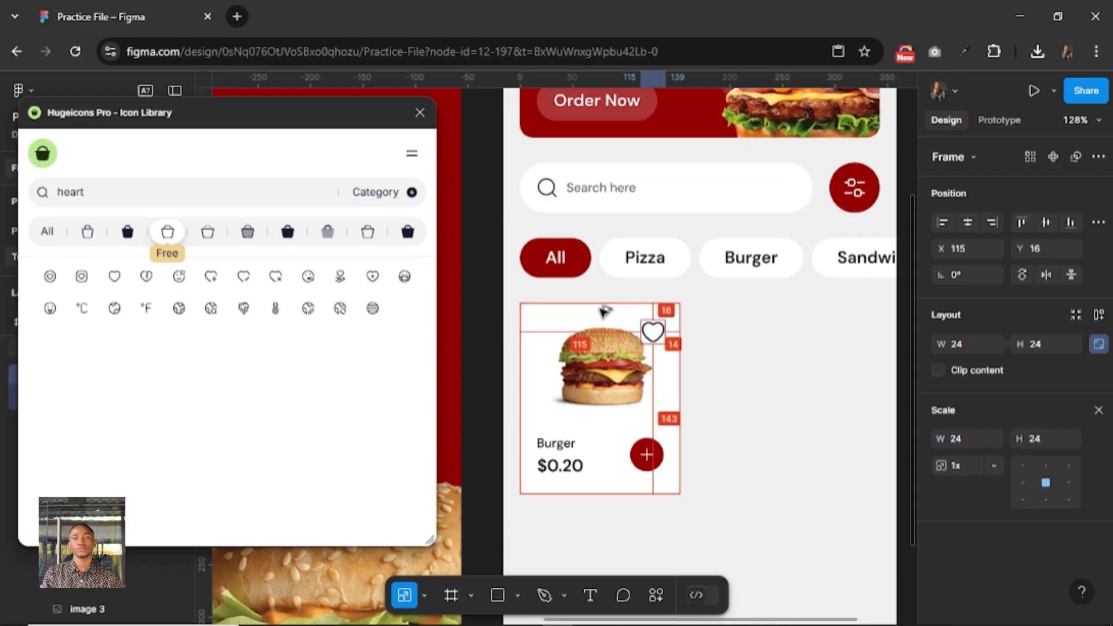
key("Left")
key("Left")
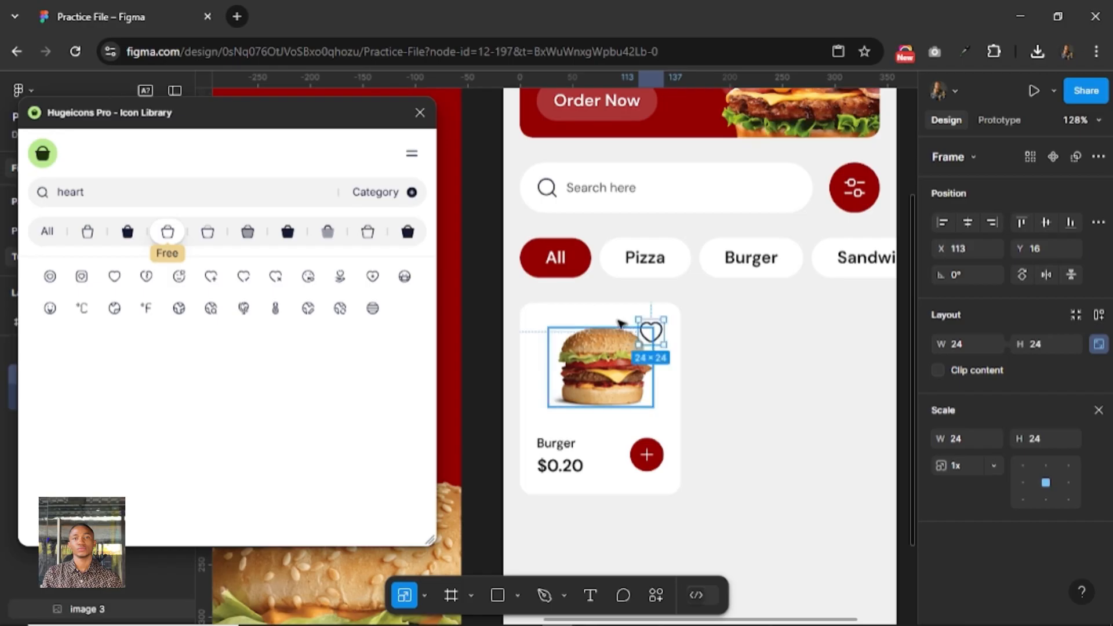
key("alt")
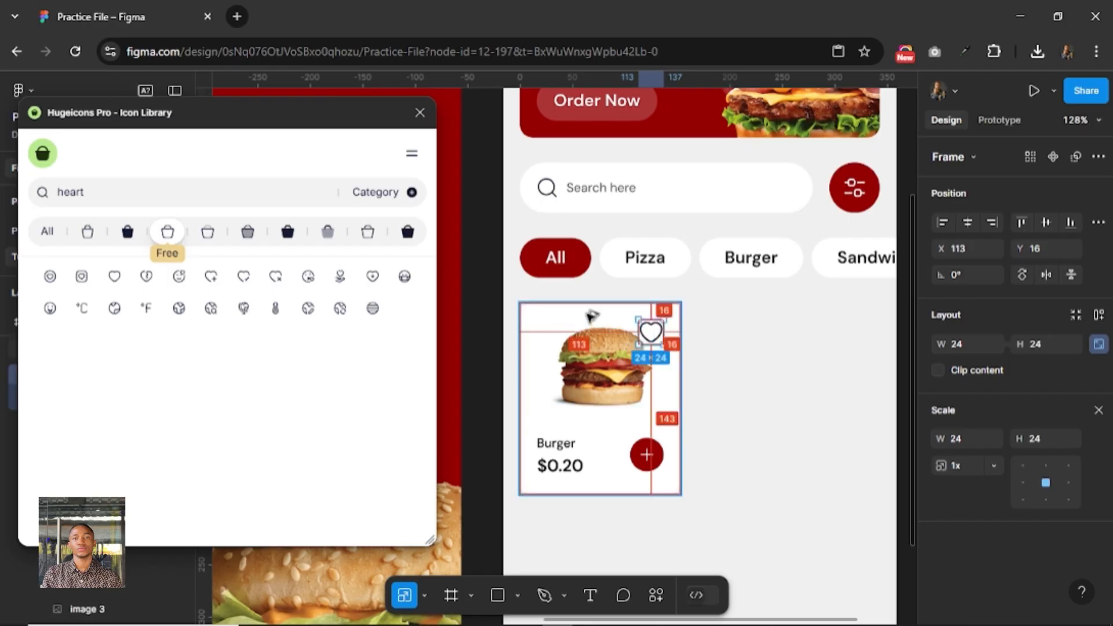
key("Up")
key("Up")
key("Up")
key("Up")
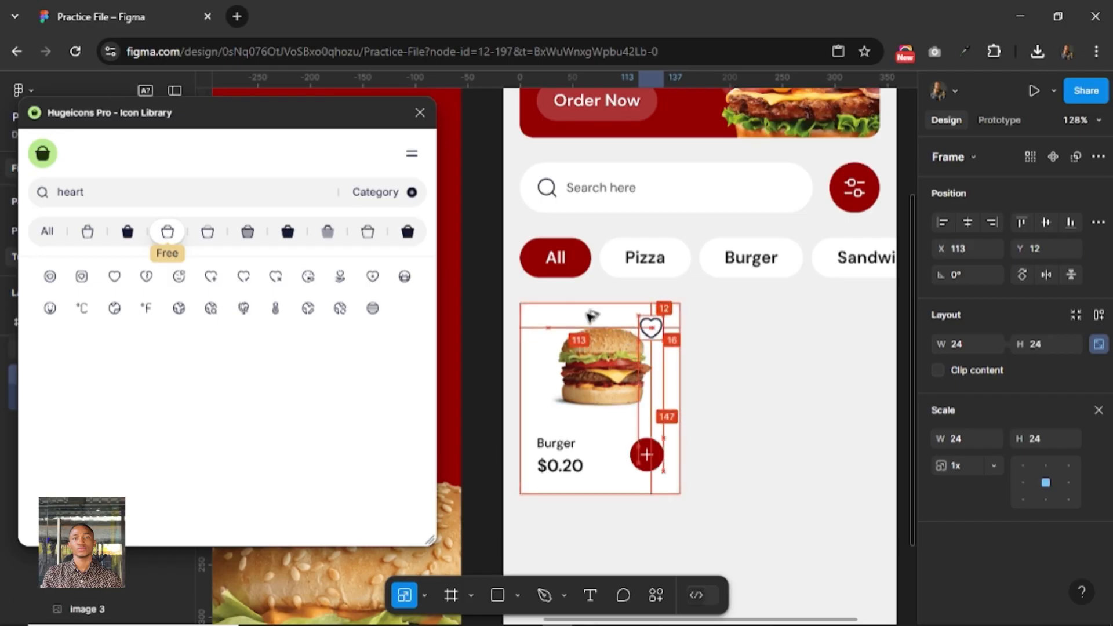
key("Right")
key("Right")
key("Right")
key("Right")
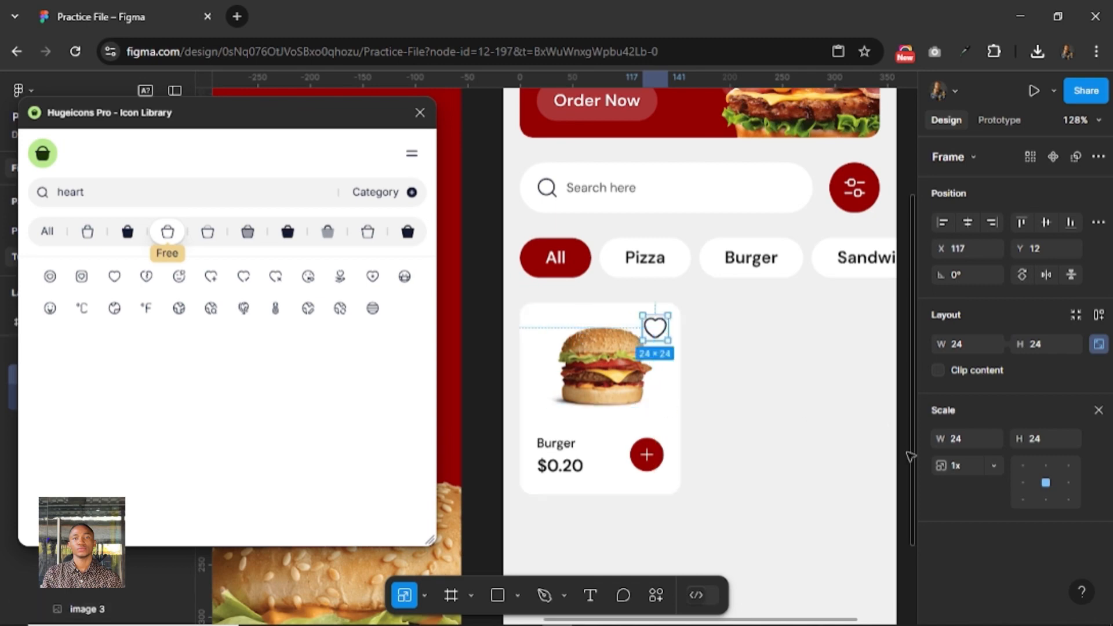
Scale the heart icon proportionally to a height of 20.
left_click(1046, 442)
type("16")
key("Return")
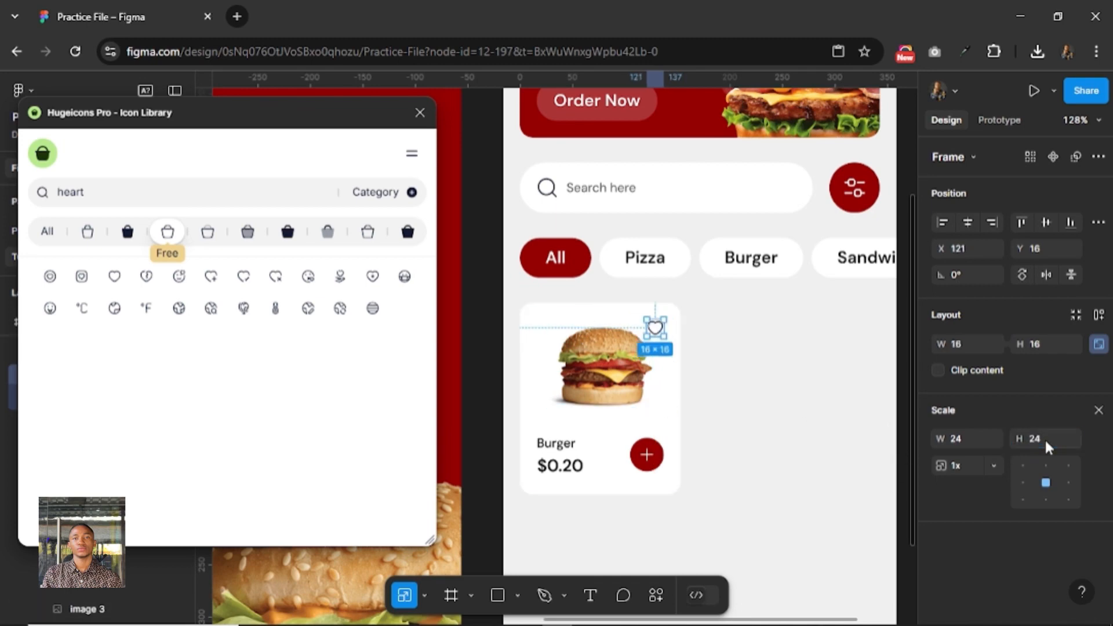
type("20")
key("Return")
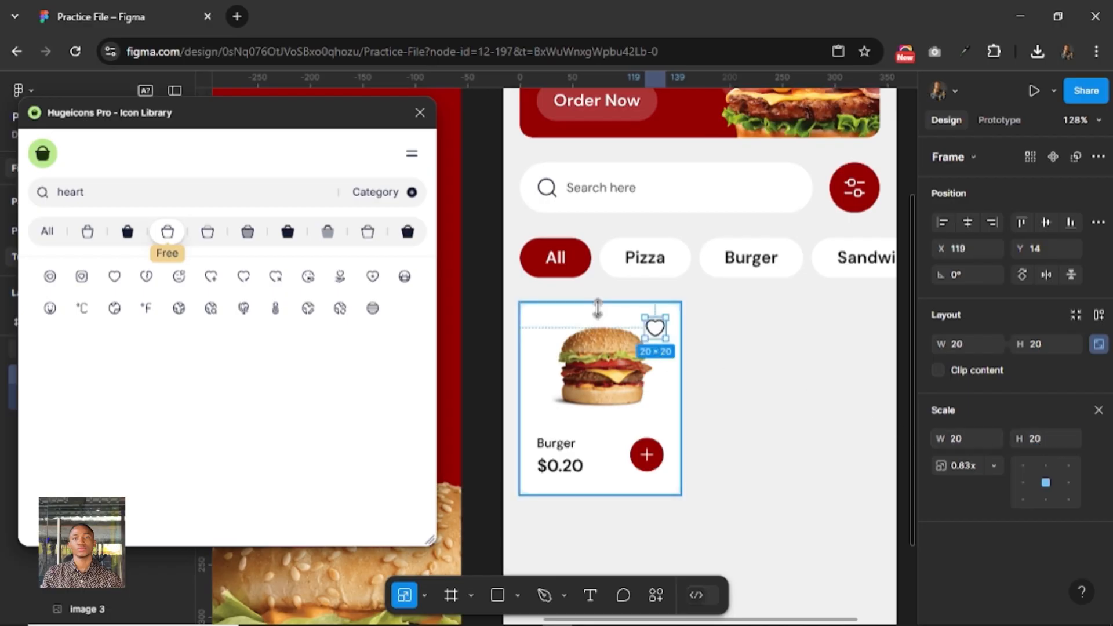
Nudge the heart icon to X 121, Y 12 in the card and leave scaling mode.
key("alt")
key("alt+Up")
key("alt+Up")
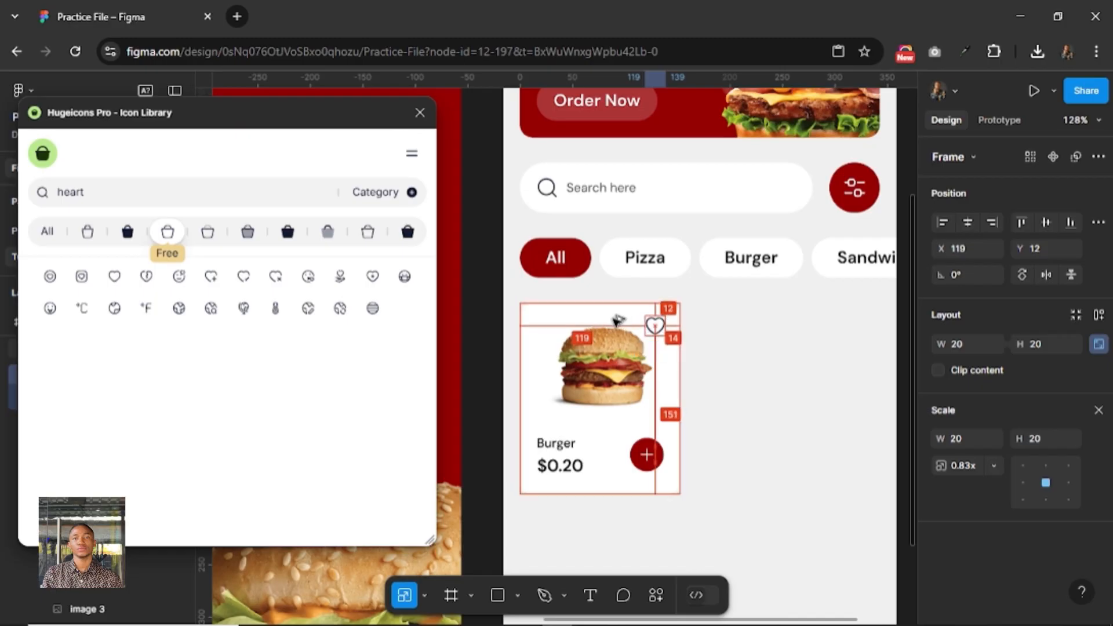
key("alt+Right")
key("alt+Right")
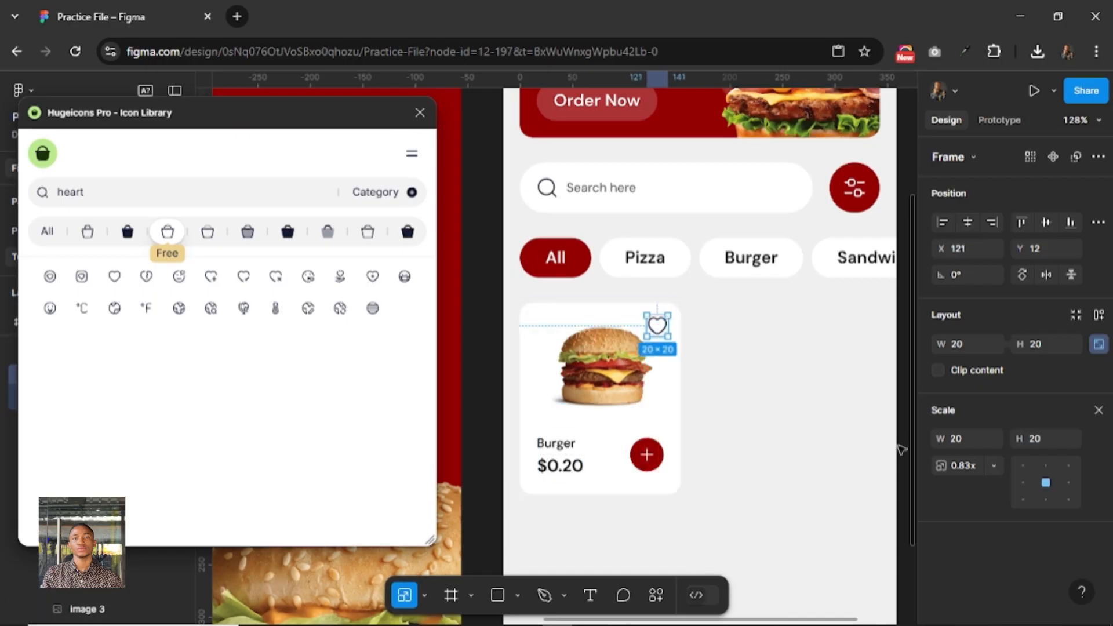
left_click(1098, 410)
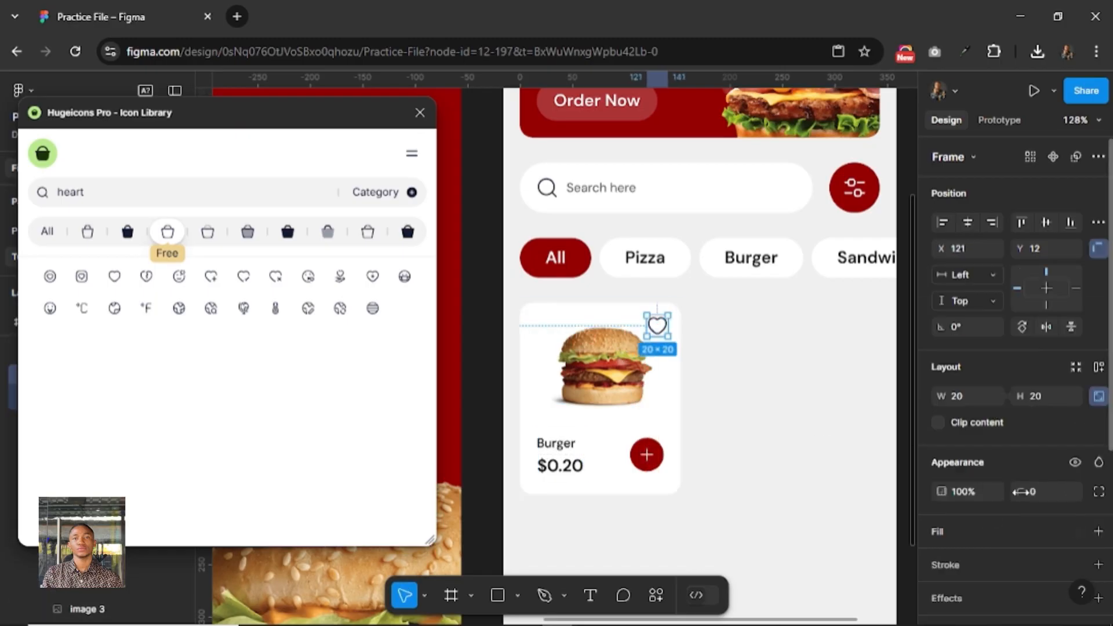
Recolour the heart icon with the white-800 style from the Foundation library.
scroll(1014, 510, "down", 2)
scroll(1014, 510, "down", 2)
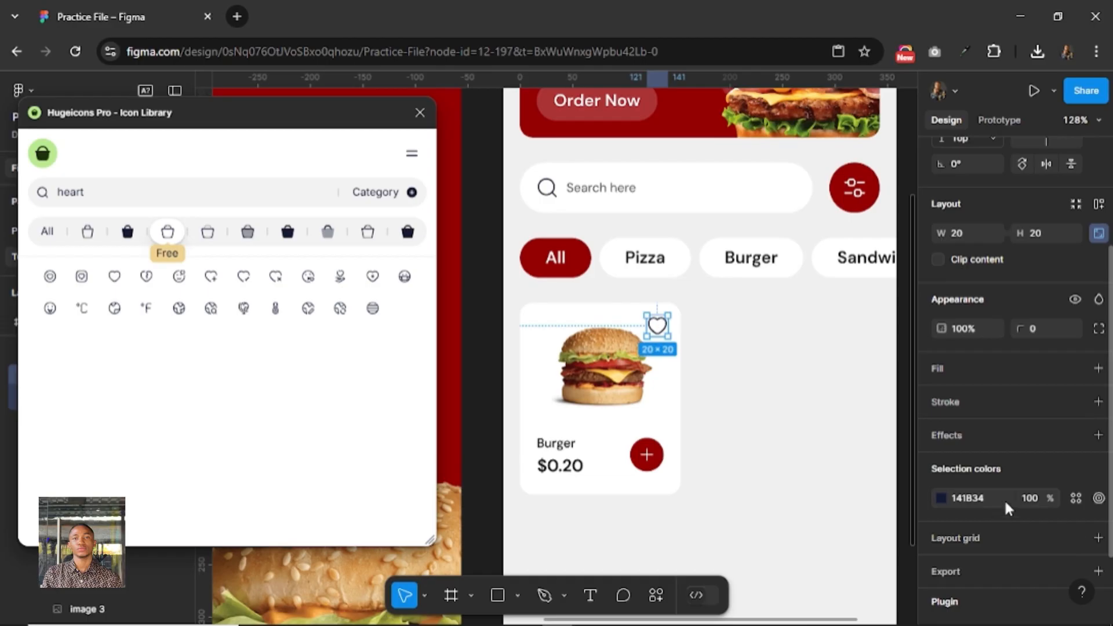
left_click(1073, 500)
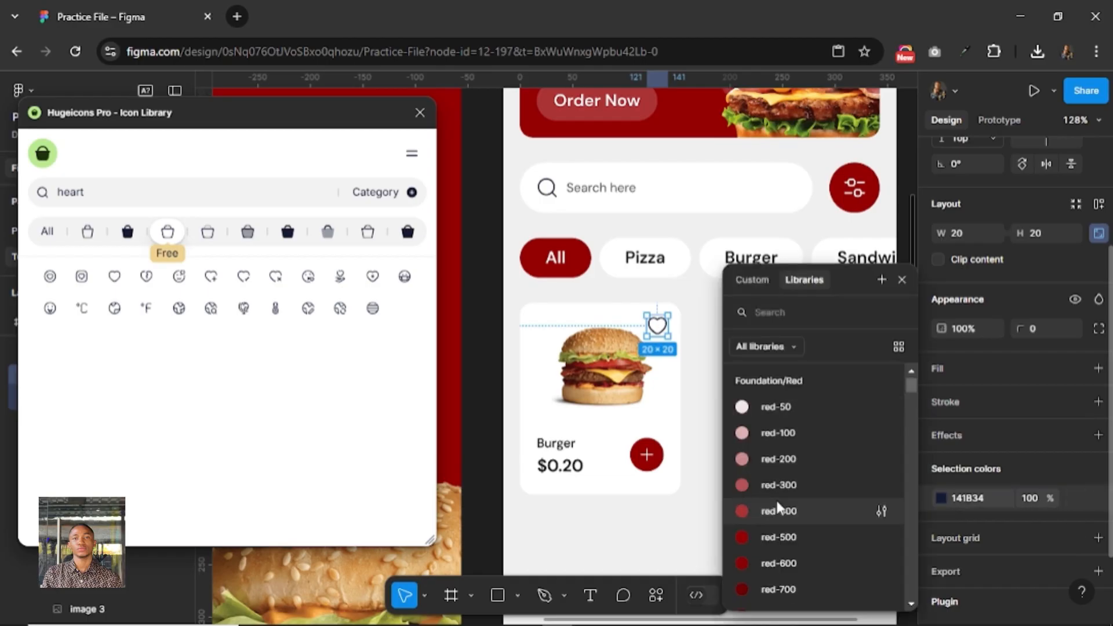
scroll(779, 508, "down", 5)
scroll(779, 504, "down", 1)
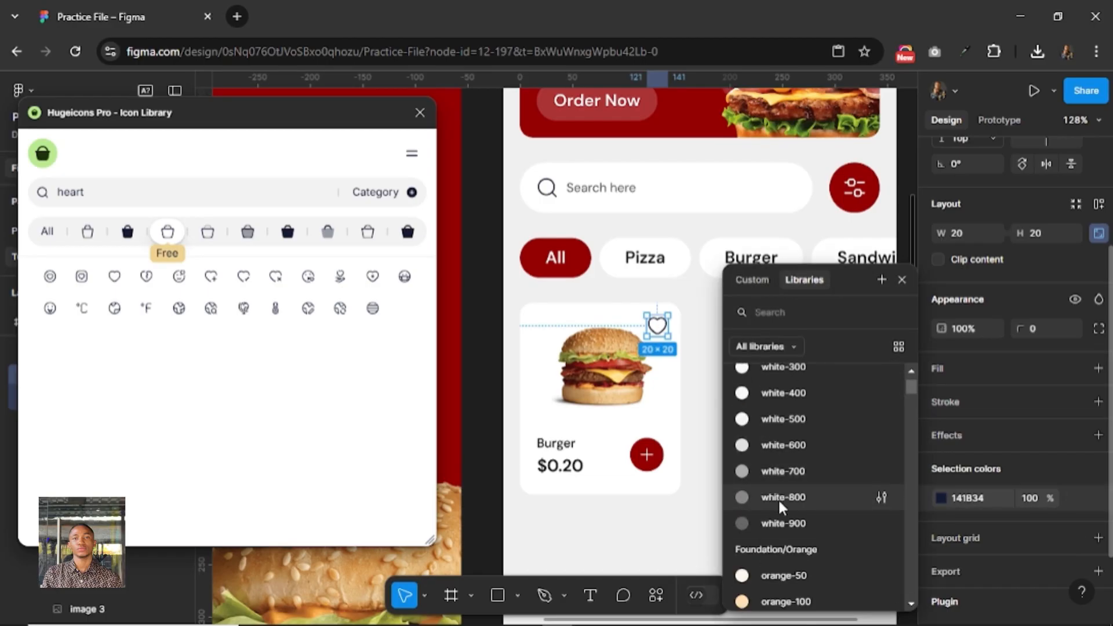
left_click(779, 505)
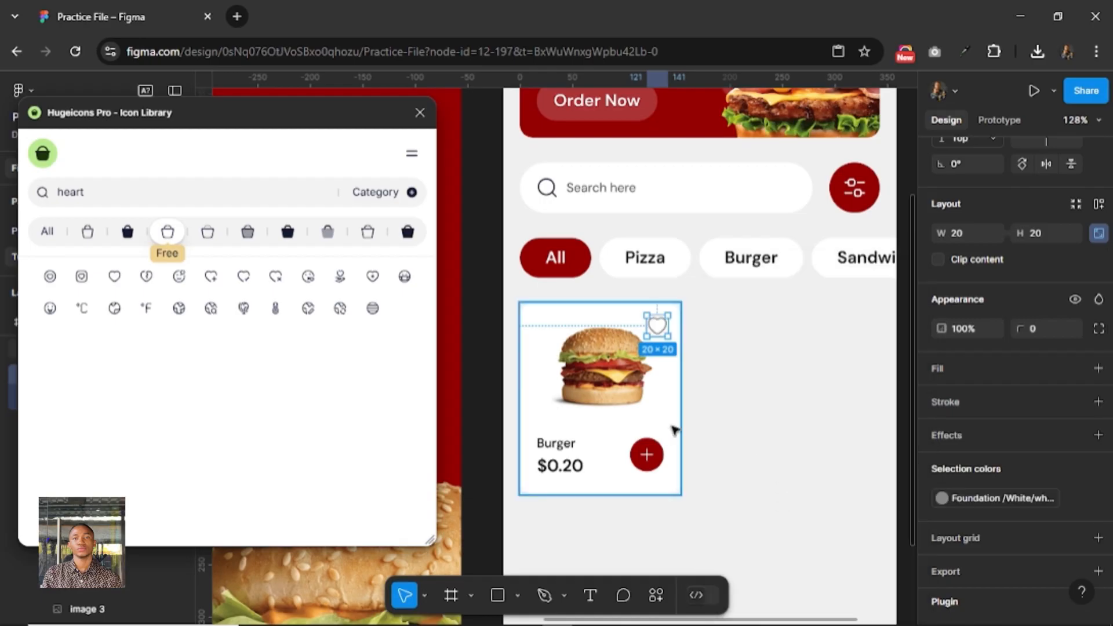
Place a copy of the burger card outside the Home screen, below the Active-CArt component set, at X 914, Y 11.
left_click(672, 429)
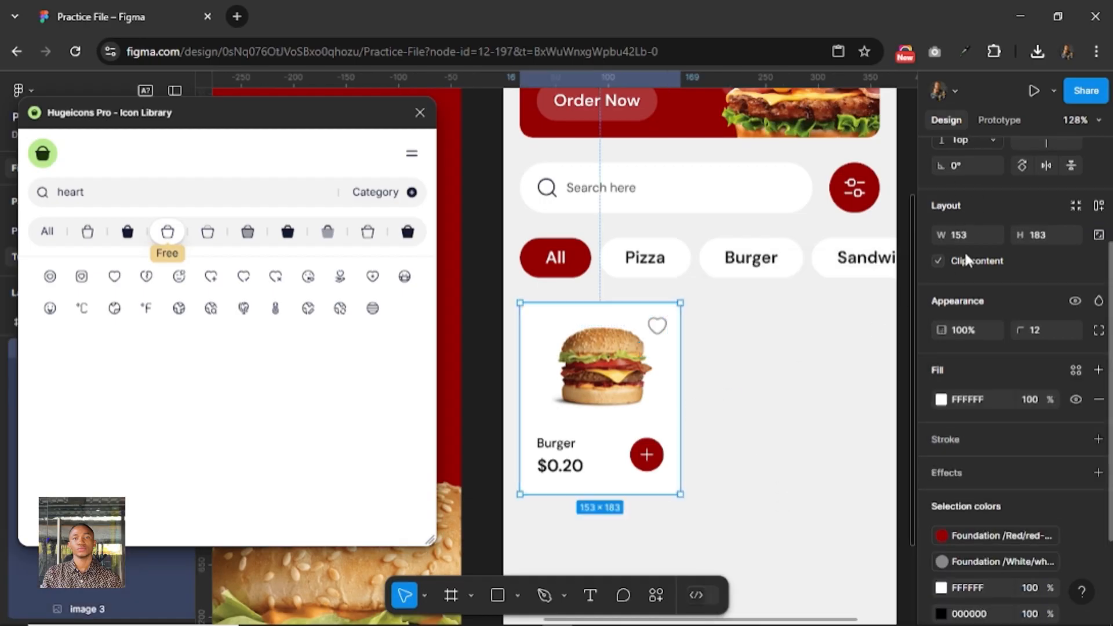
scroll(967, 260, "up", 3)
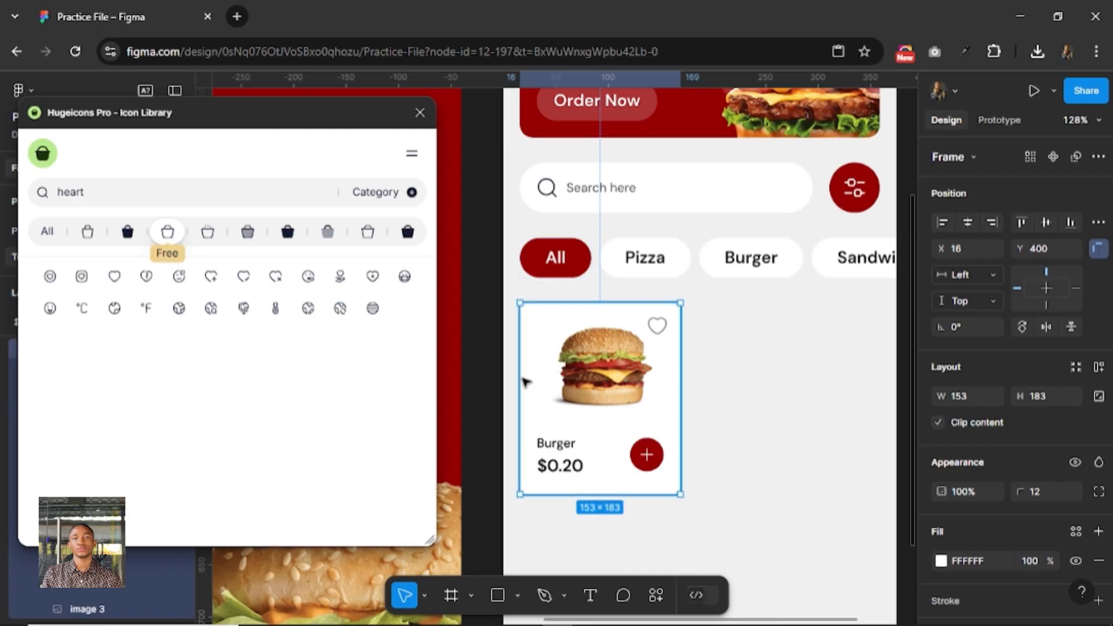
scroll(698, 382, "down", 2)
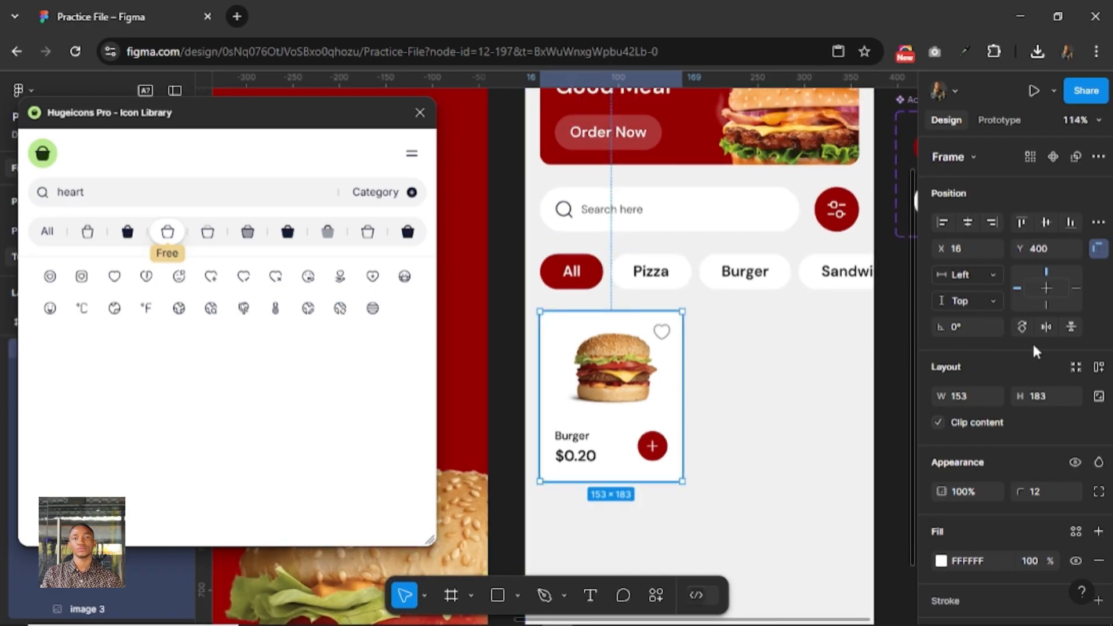
left_click_drag(1033, 346, 654, 352)
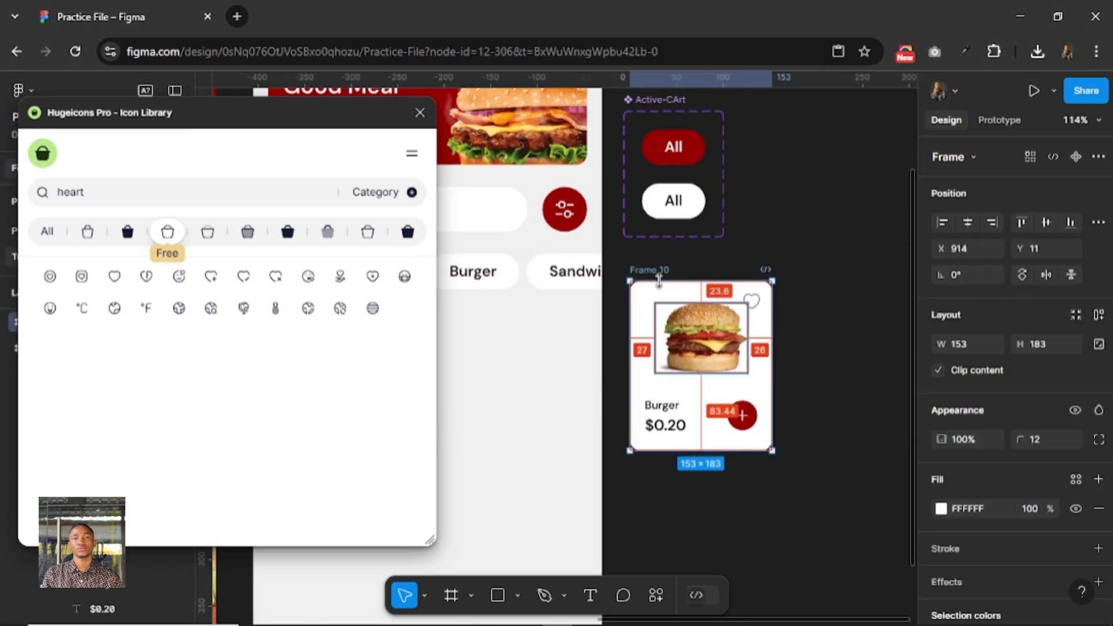
Rename the copied burger card frame as Card.
double_click(663, 271)
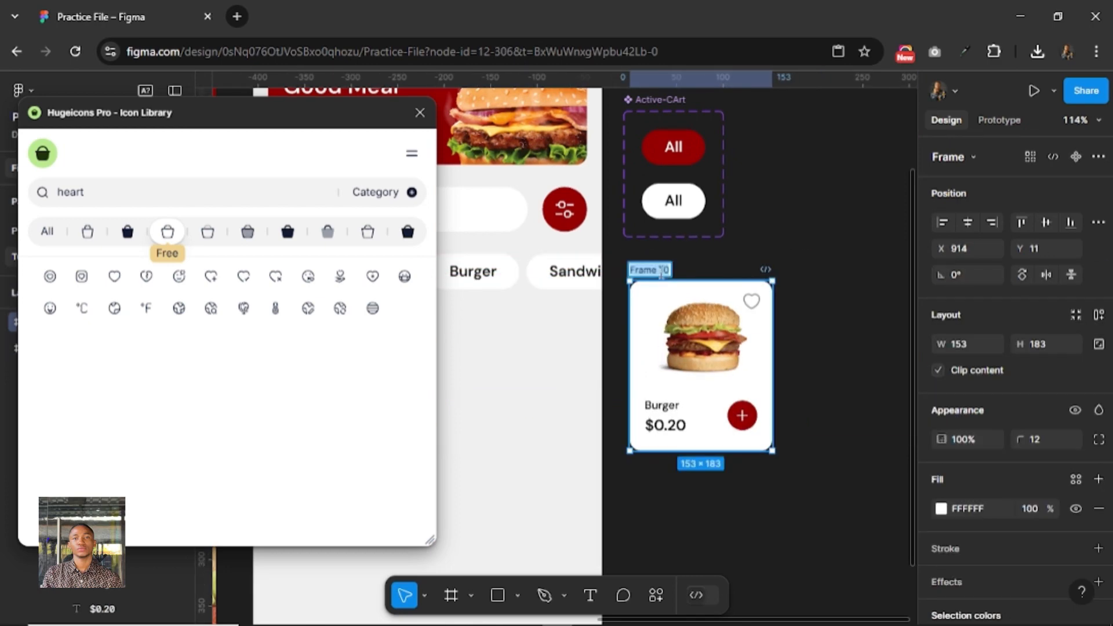
type("Cart")
key("Return")
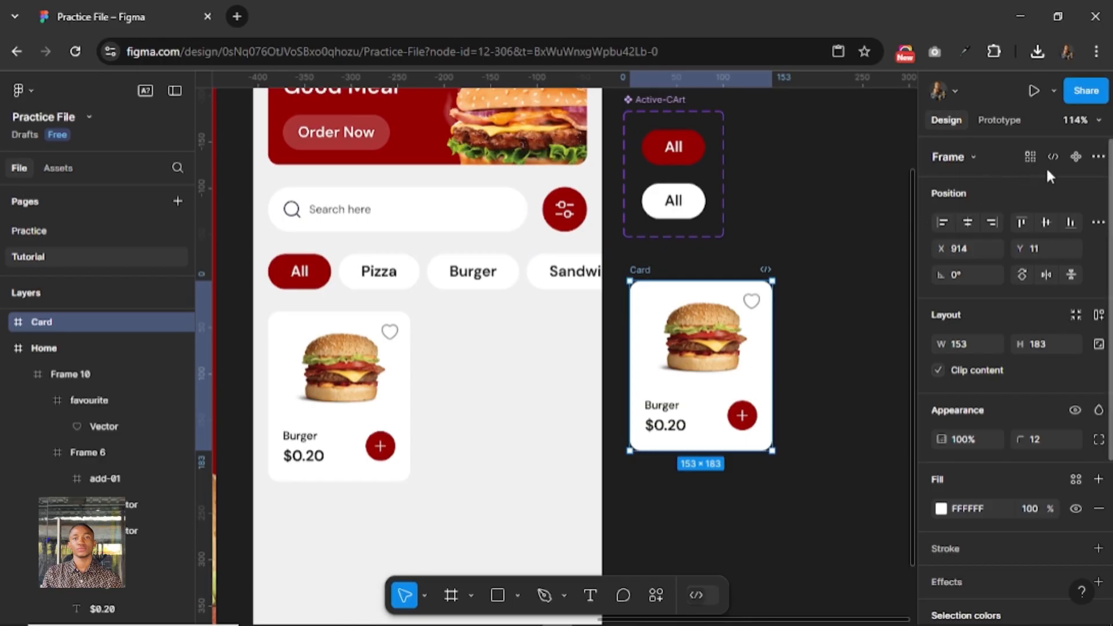
Turn the Card frame into a component and replace the original burger card on the Home screen with its instance.
left_click(1069, 162)
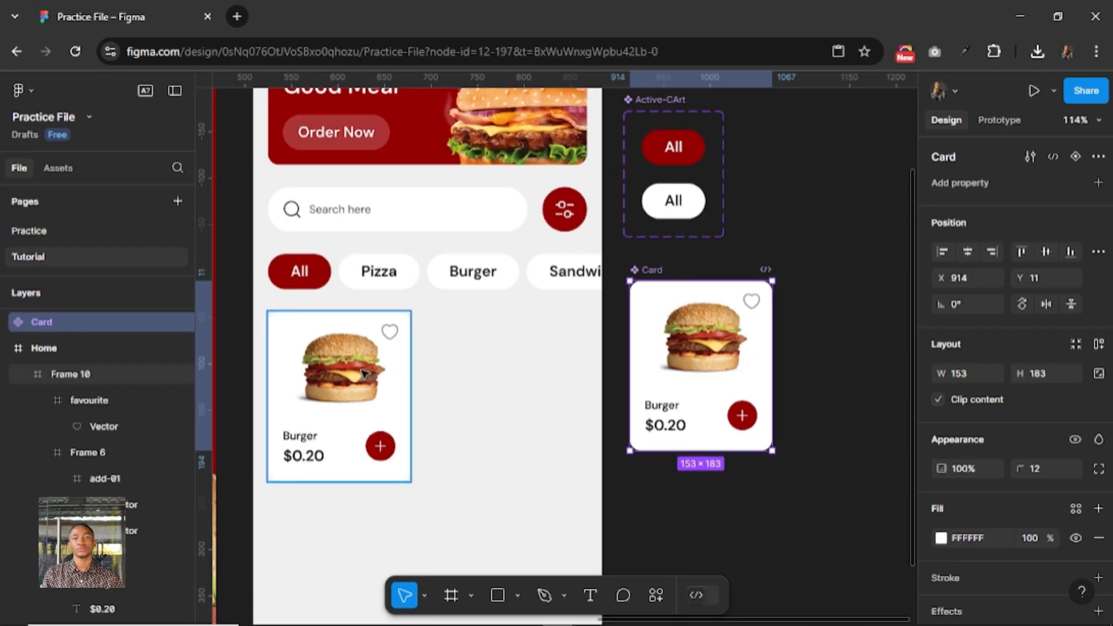
left_click(364, 374)
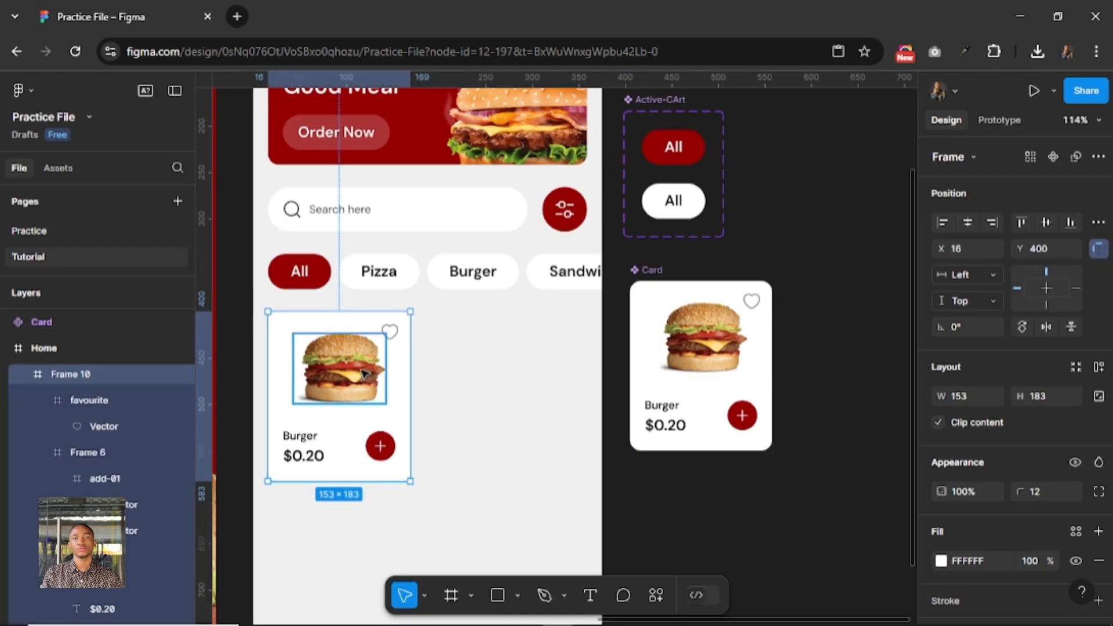
key("ctrl+shift+r")
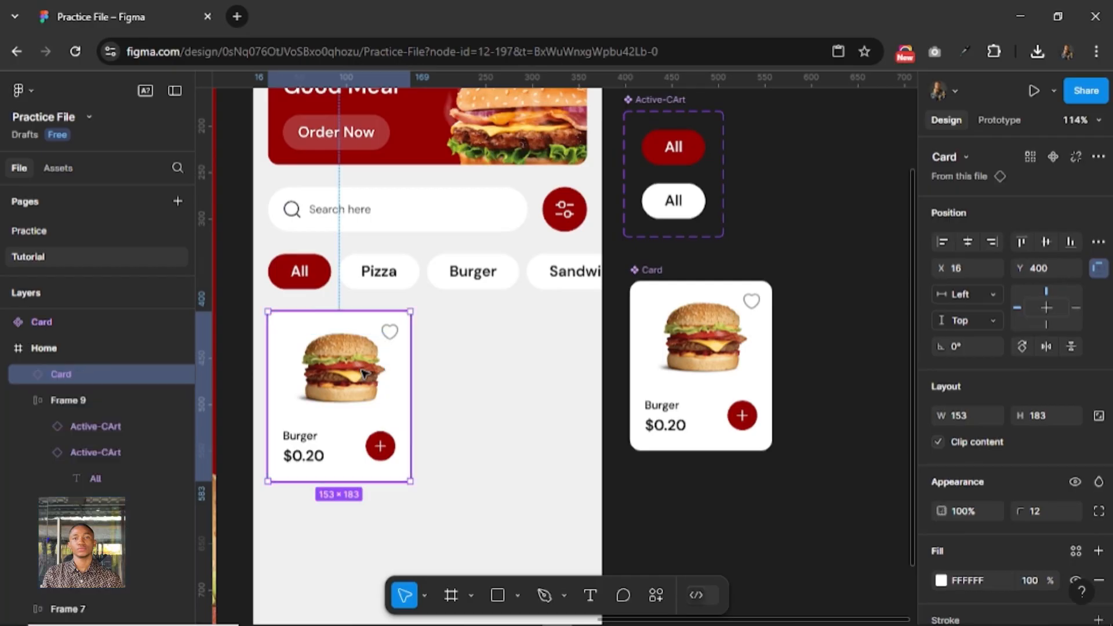
Place a copy of the Card component's burger image on the empty canvas above and right of the component, at Y -104.
left_click(700, 347)
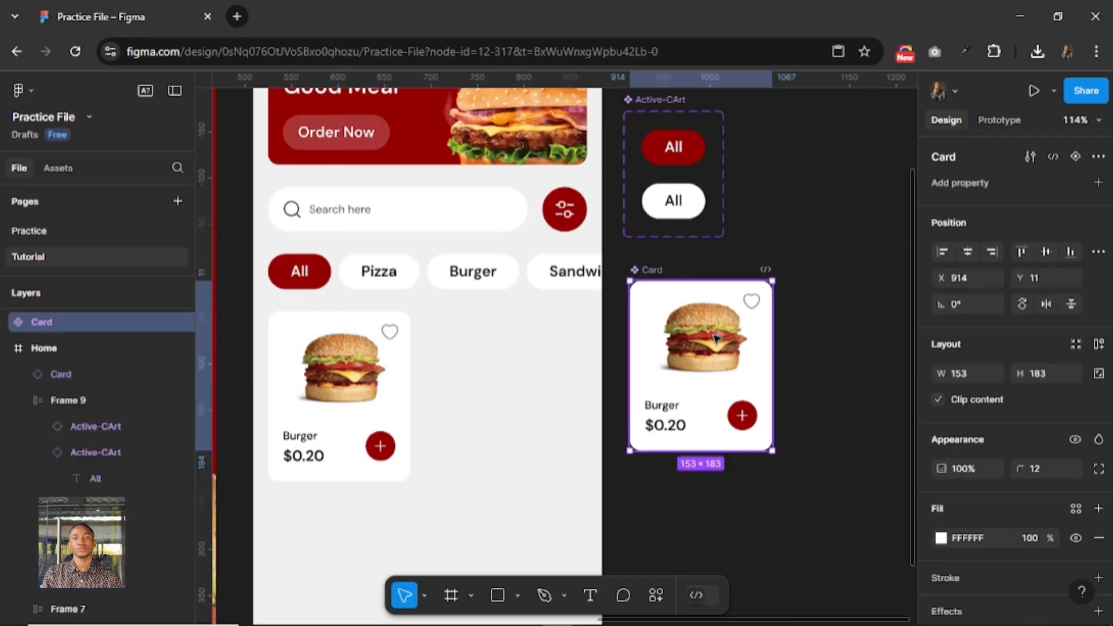
left_click(698, 348)
left_click_drag(698, 348, 823, 219)
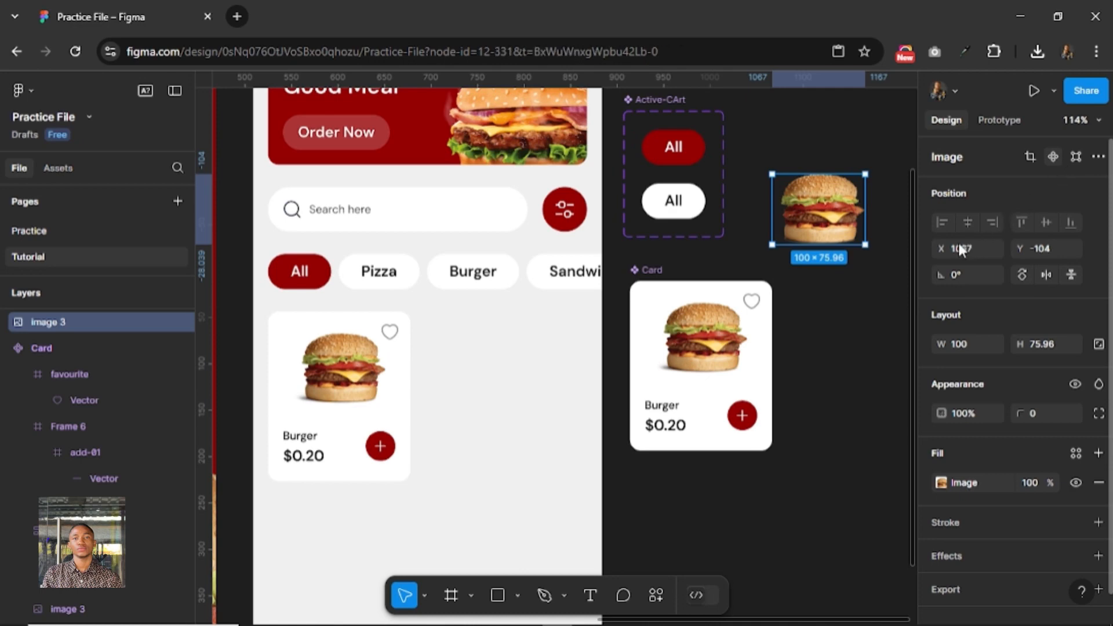
Turn the loose burger image copy into a component and replace the burger image inside the Card component with its instance.
key("ctrl+alt+k")
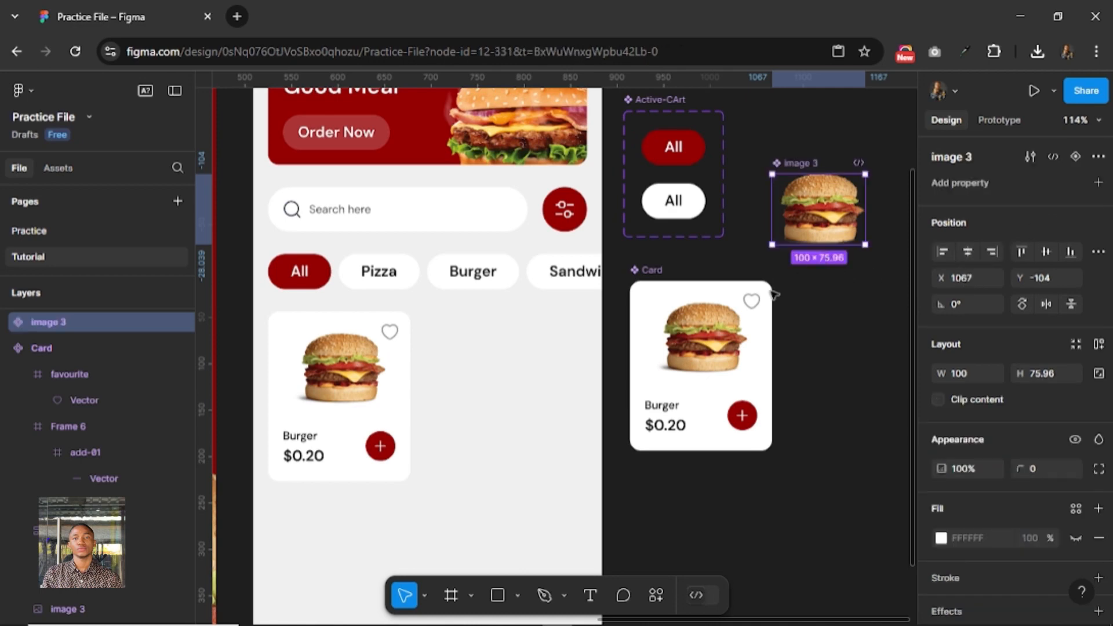
left_click(706, 338)
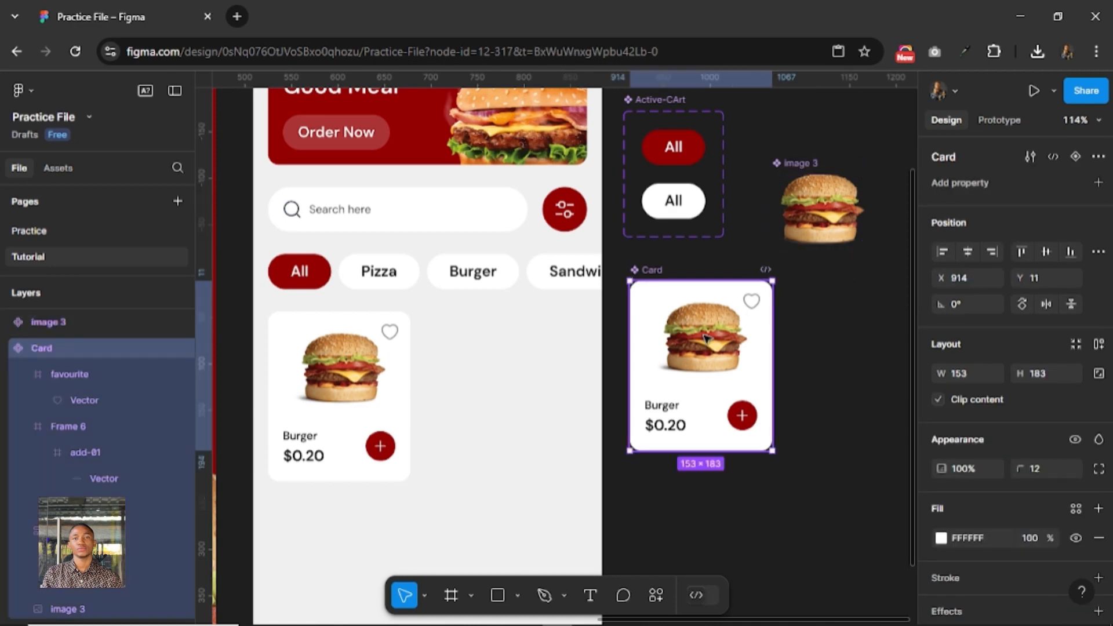
double_click(707, 338)
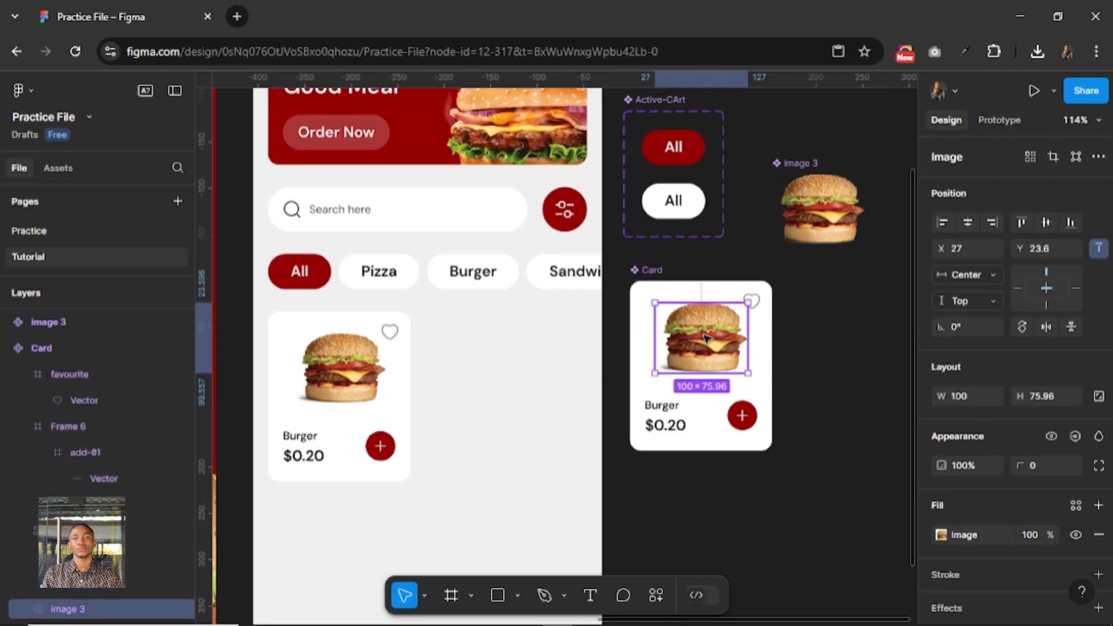
key("ctrl+shift+r")
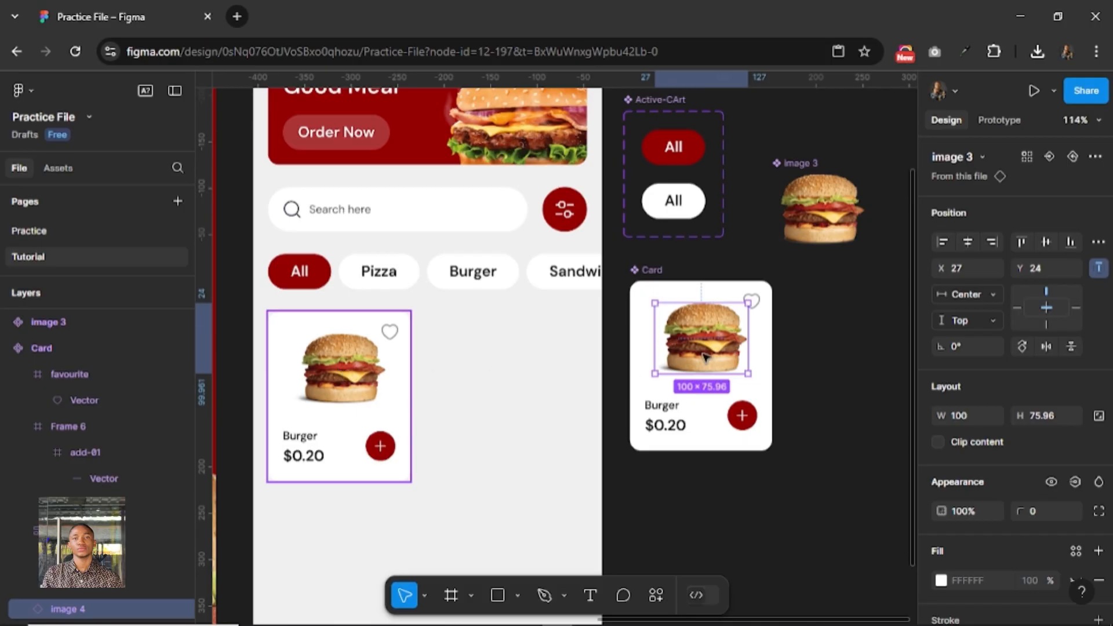
key("Escape")
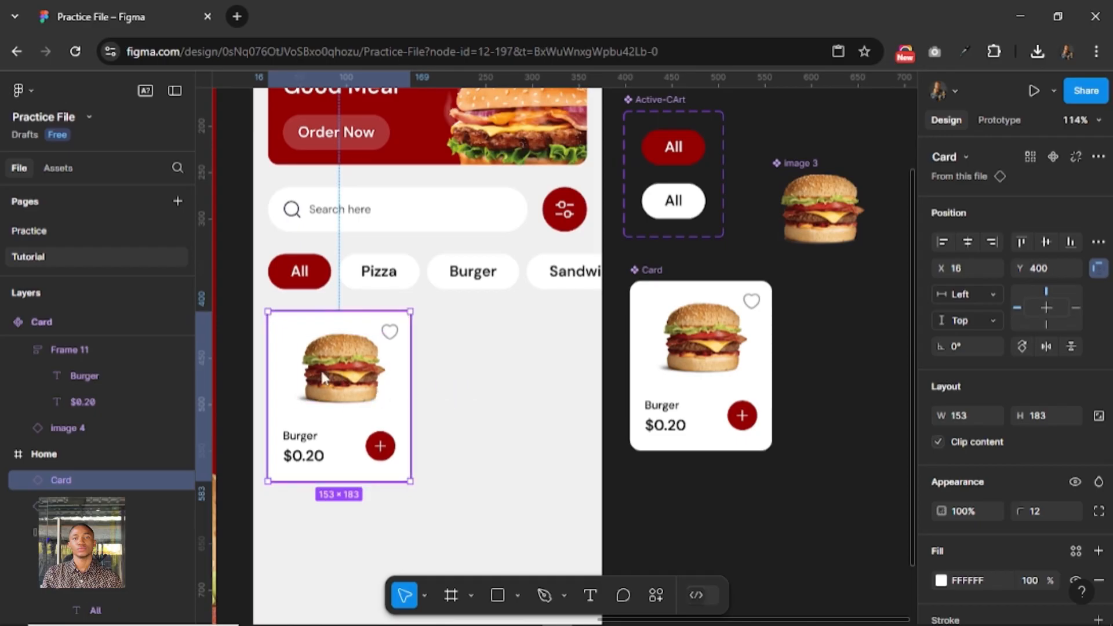
Duplicate the Home screen's card instance beside the original and wrap both cards in a horizontal auto layout with a gap of 16.
left_click_drag(451, 373, 473, 370)
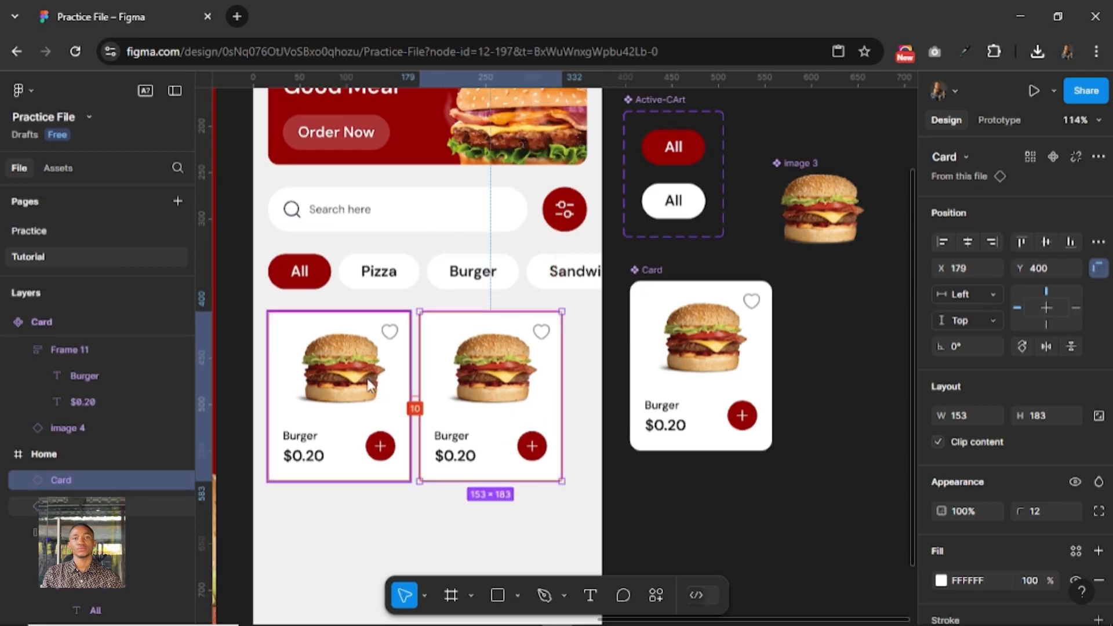
left_click(376, 394, "shift")
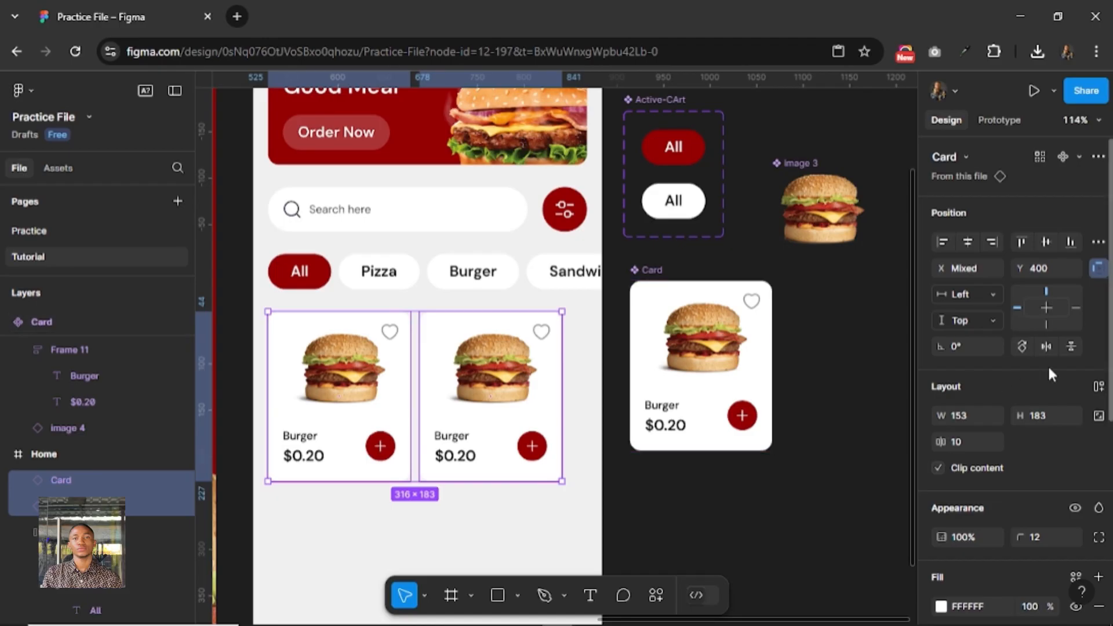
left_click(1098, 388)
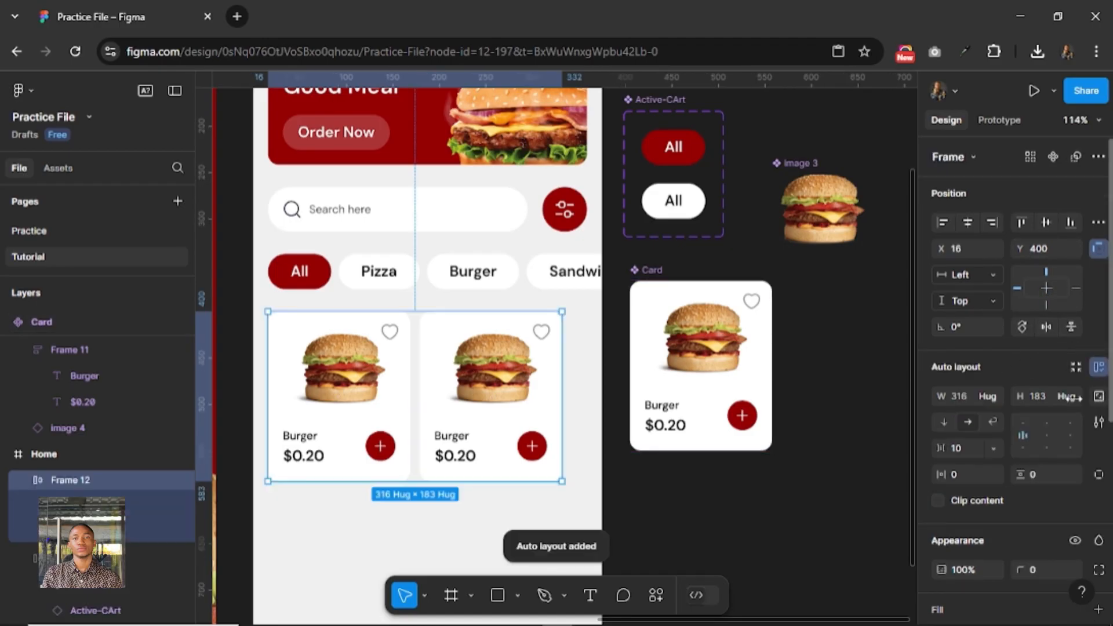
left_click(964, 451)
type("1")
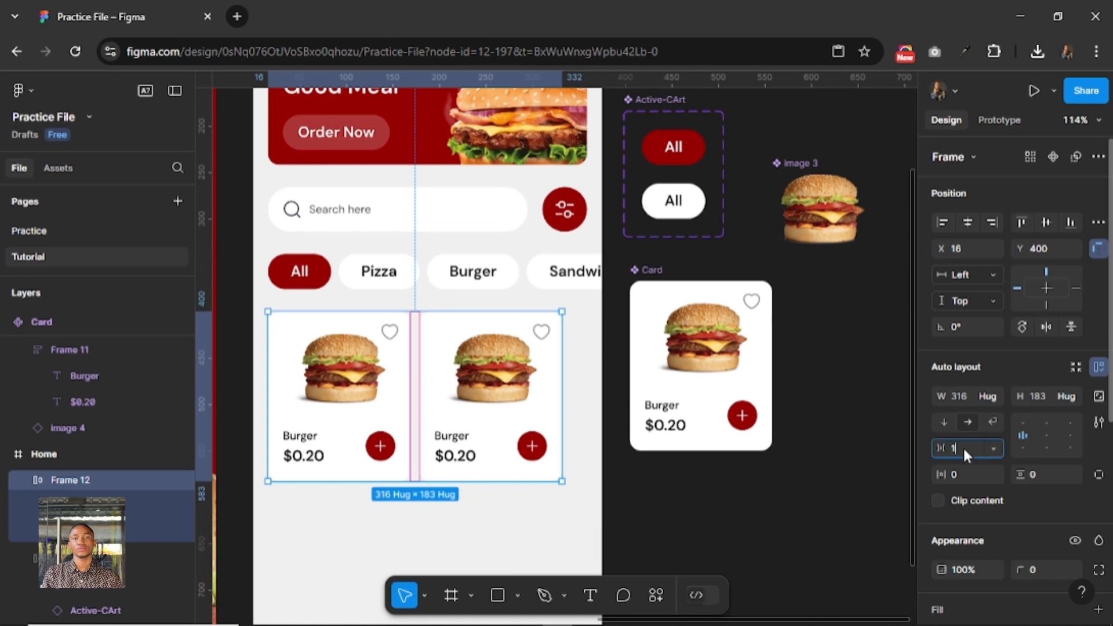
type("6")
key("Return")
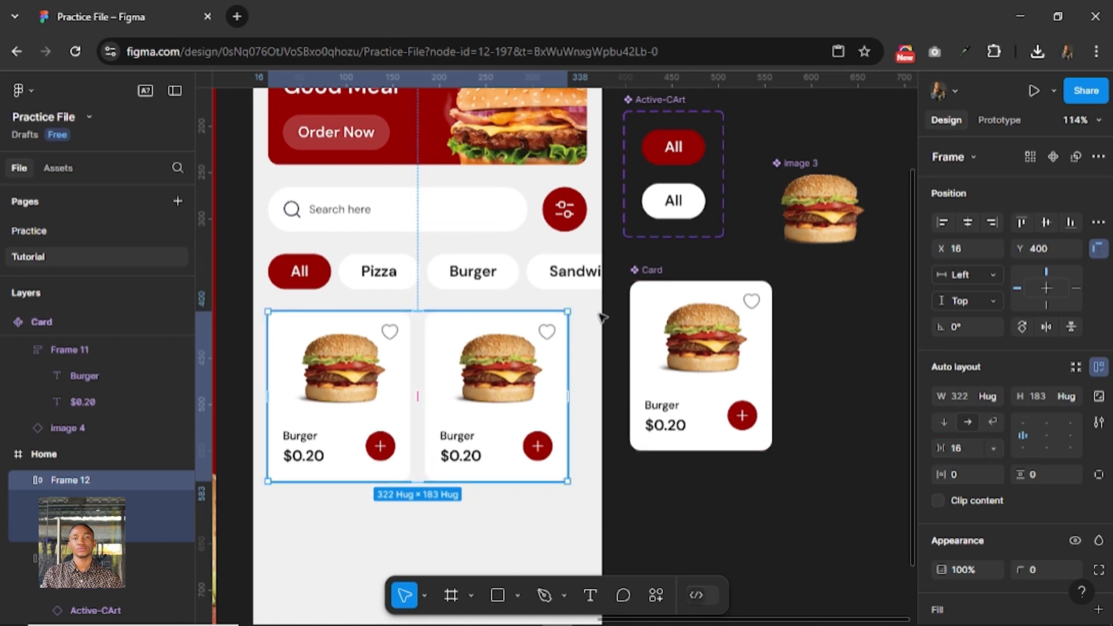
Scale the main Card component proportionally to a height of 220 and move it to X 907, Y -8.
left_click(647, 271)
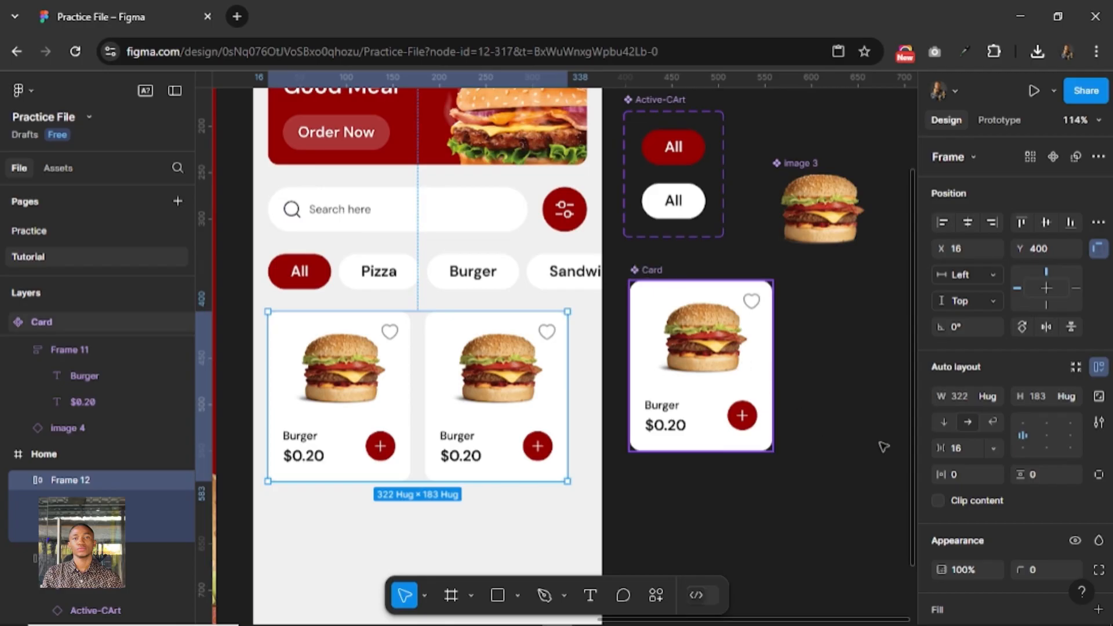
key("k")
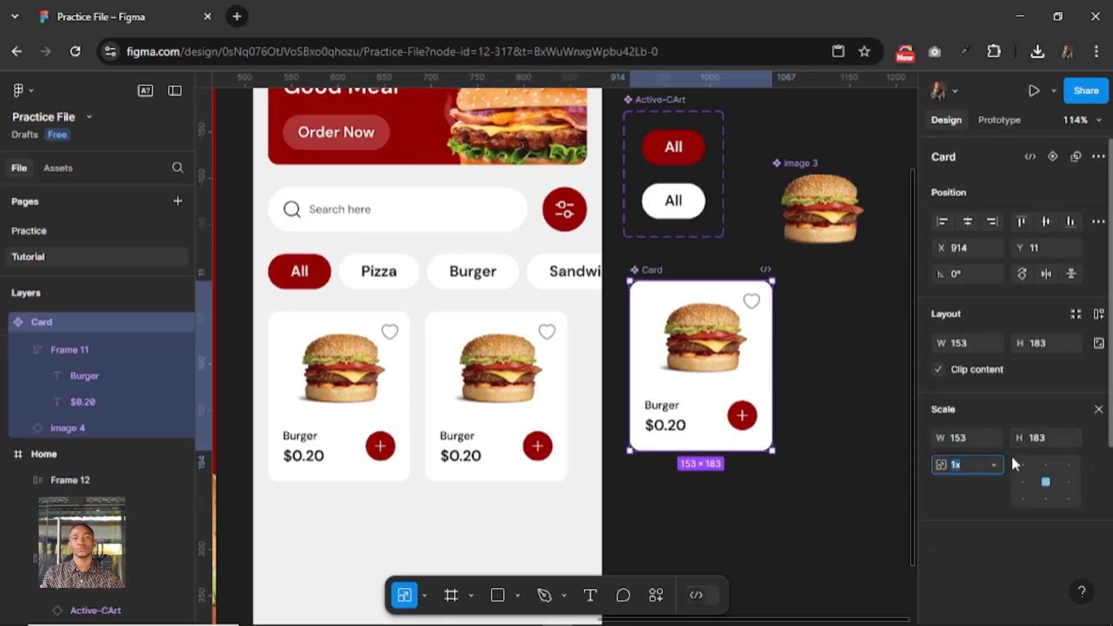
left_click(1048, 435)
type("200")
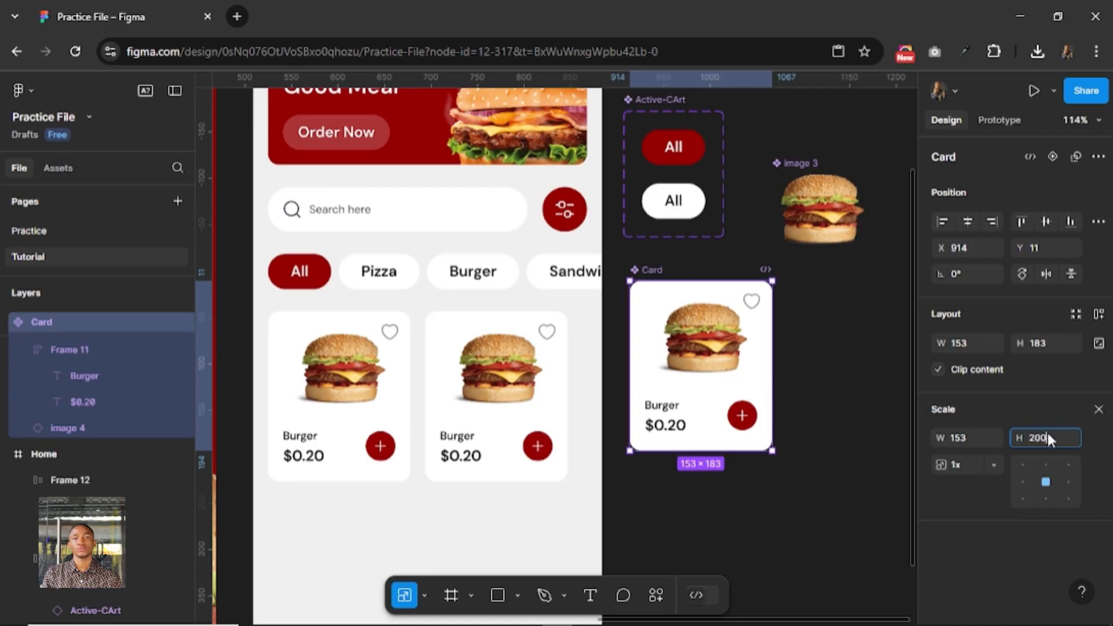
key("Return")
left_click(1047, 436)
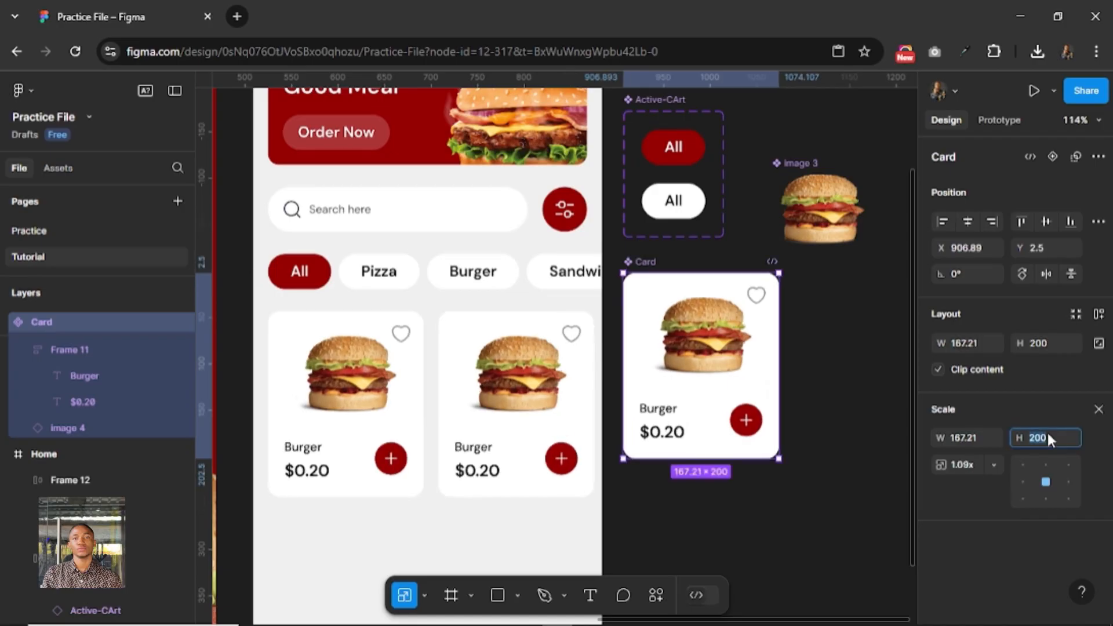
type("240")
key("Return")
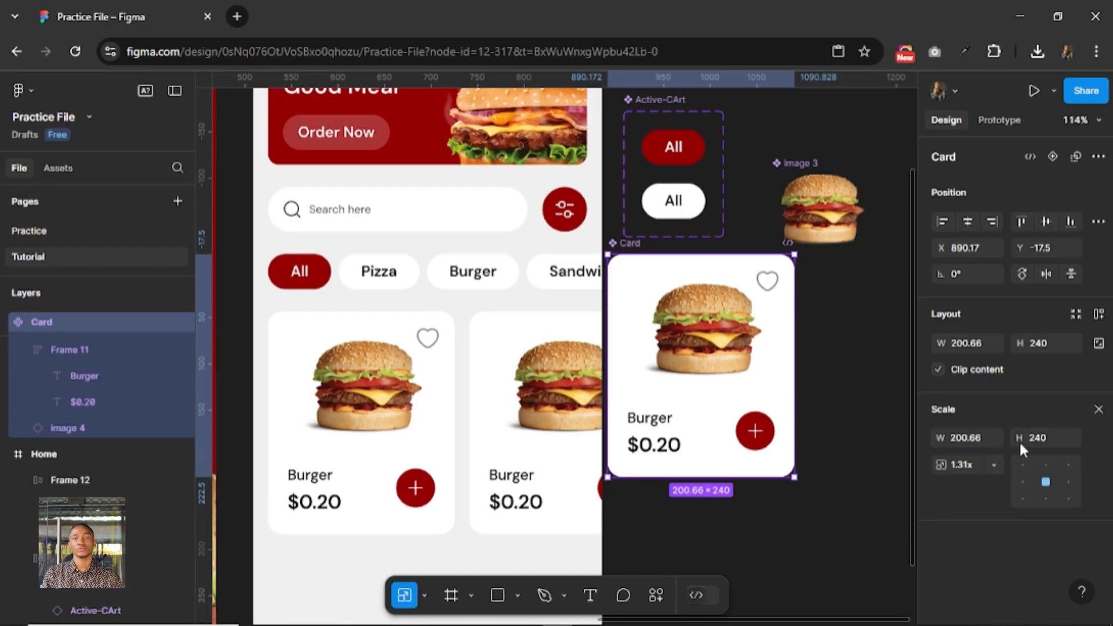
key("Return")
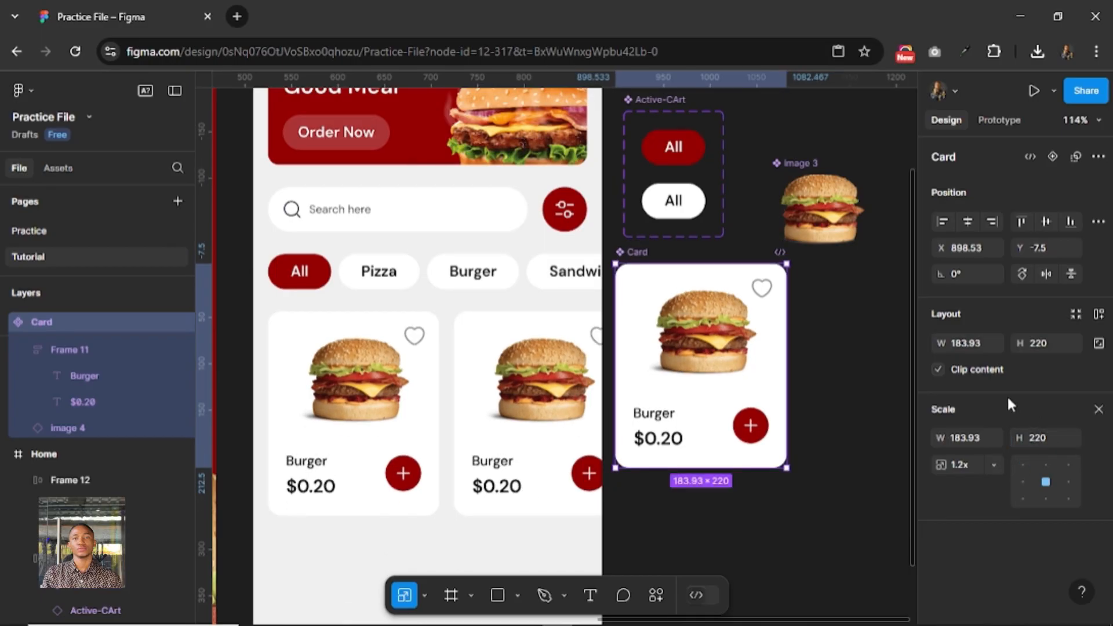
left_click_drag(648, 255, 657, 255)
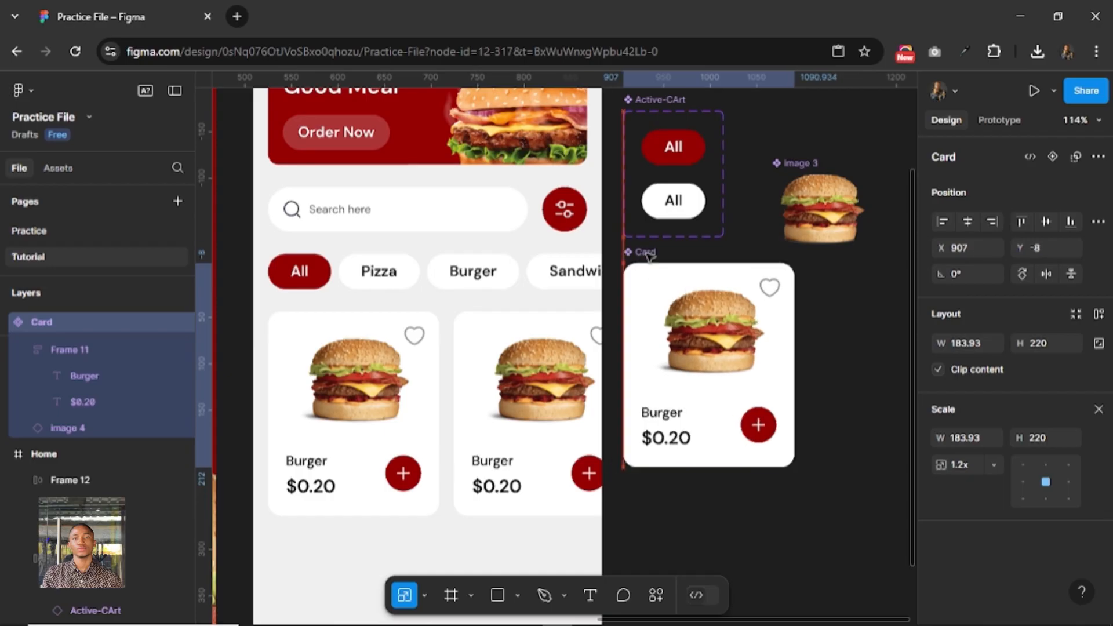
left_click(516, 398)
key("alt")
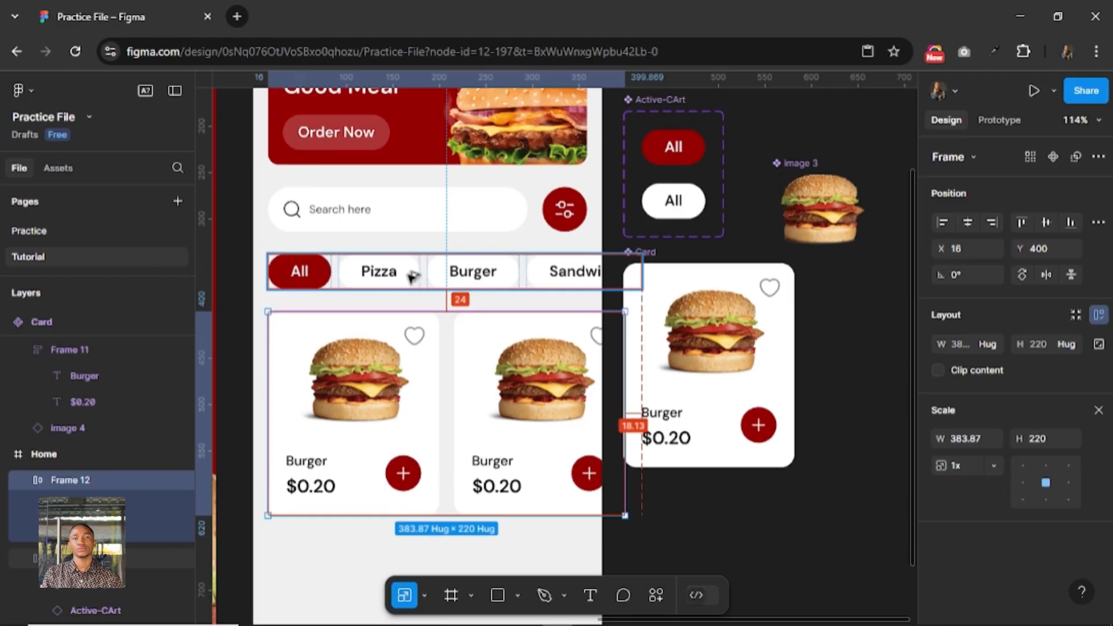
left_click(835, 350)
Move the sandwich image from the canvas beyond the Splash screen to beside the Card component, at X 1128, Y -20.
scroll(835, 350, "down", 2)
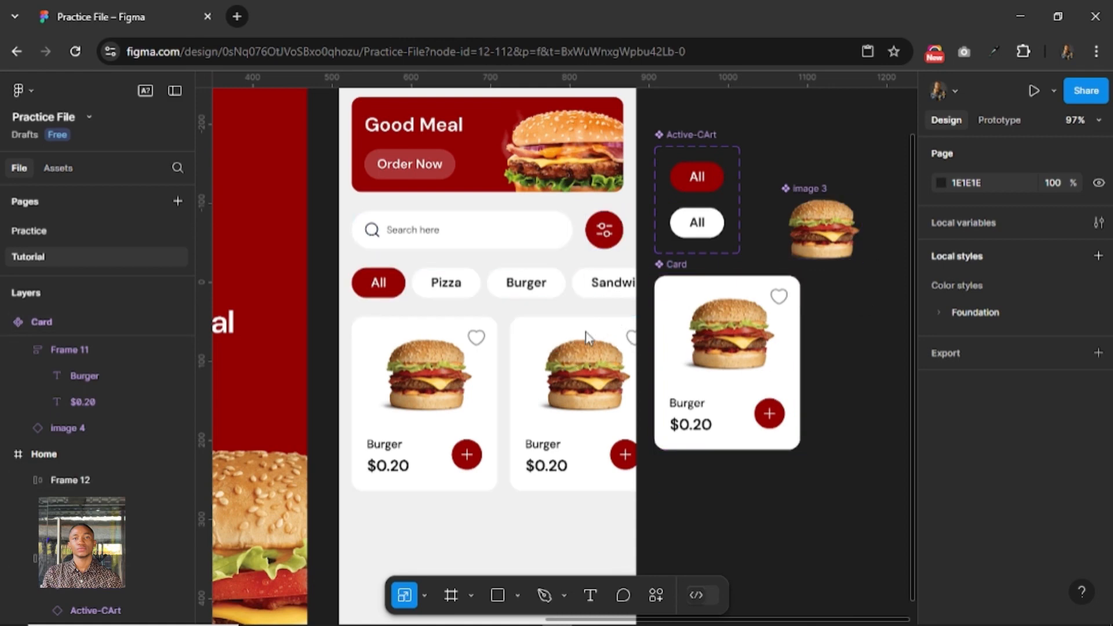
scroll(586, 335, "left", 4)
scroll(586, 335, "down", 1)
scroll(699, 332, "left", 10)
scroll(603, 355, "up", 2)
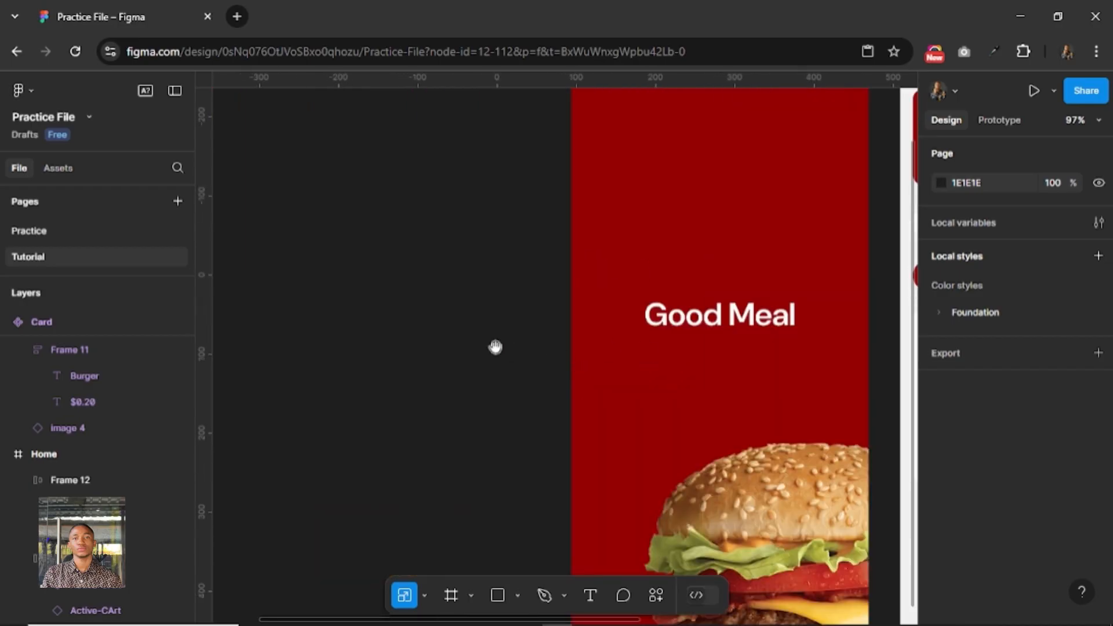
scroll(520, 374, "left", 2)
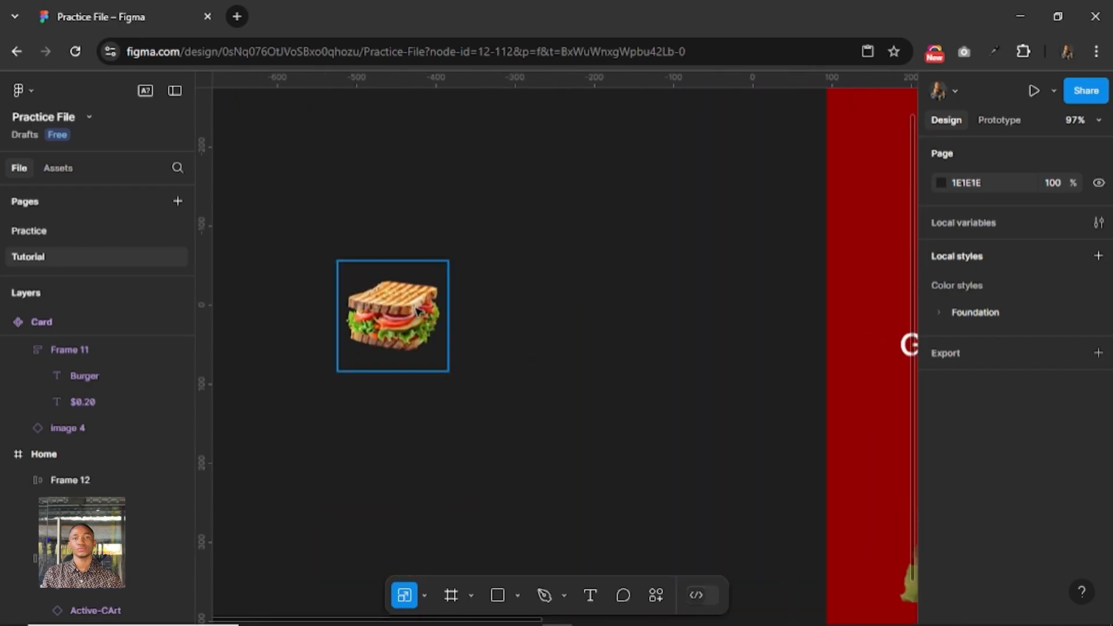
left_click(416, 311)
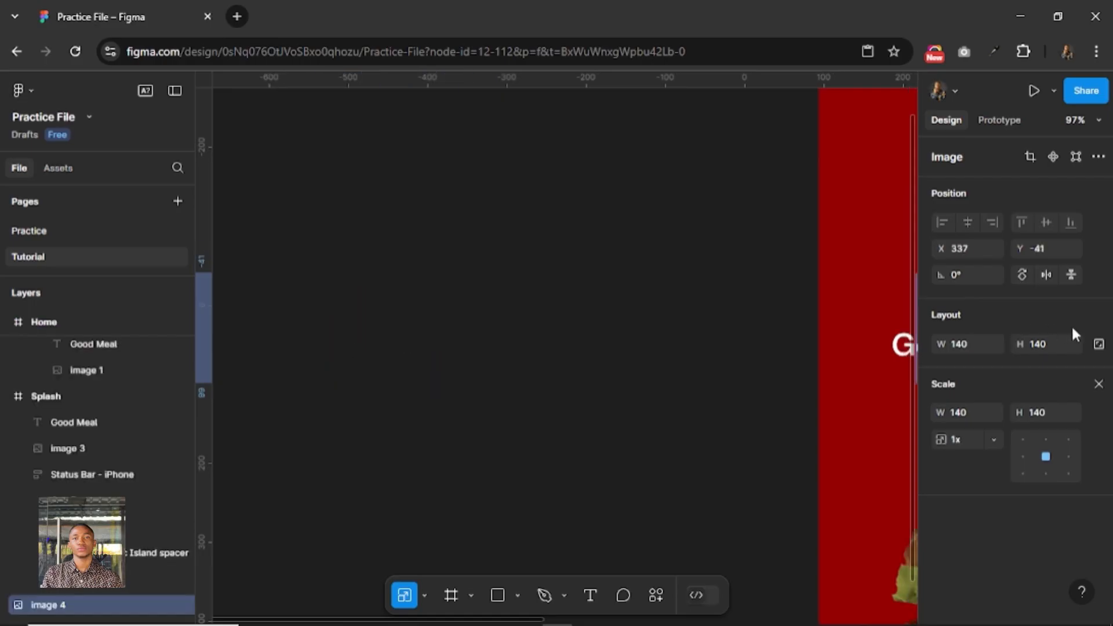
left_click_drag(1071, 325, 922, 337)
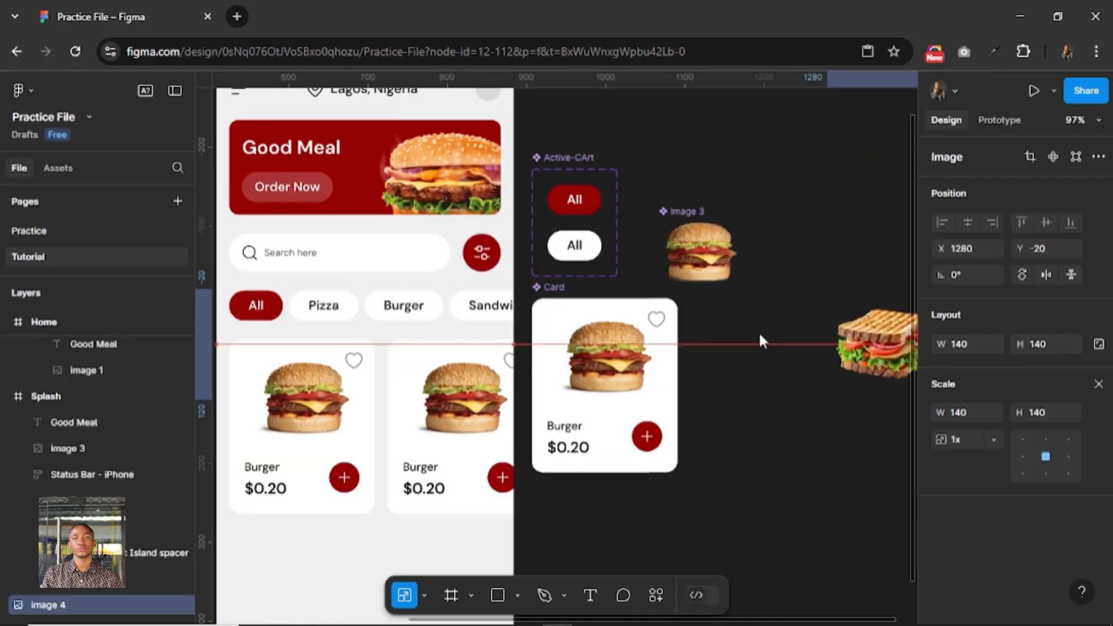
left_click_drag(760, 341, 743, 345)
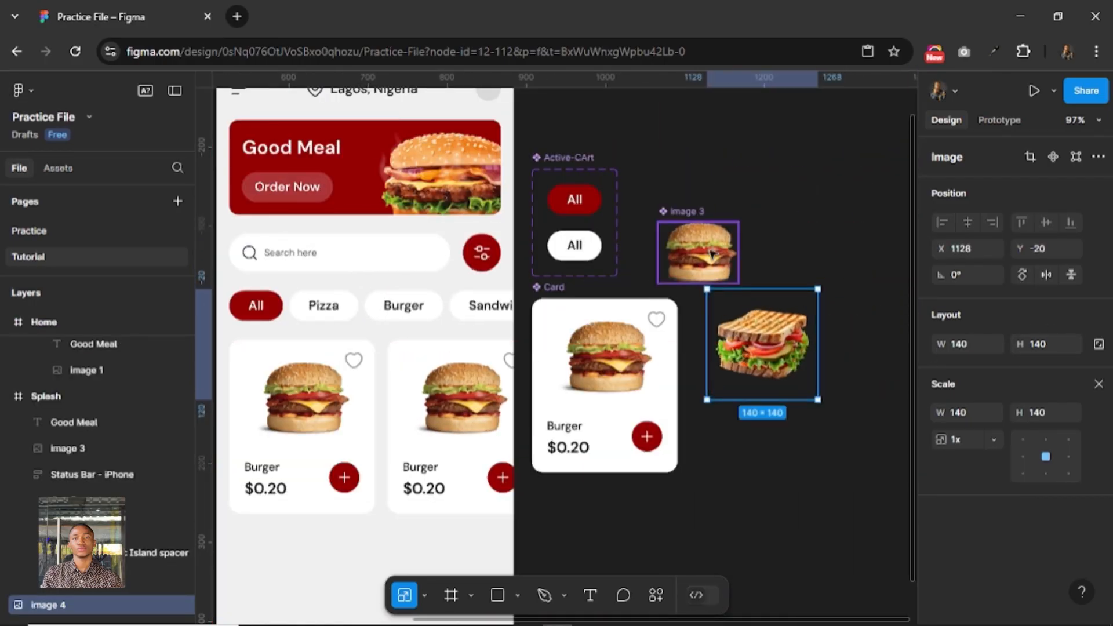
Scale the sandwich image proportionally to a width of 100.
left_click(713, 255)
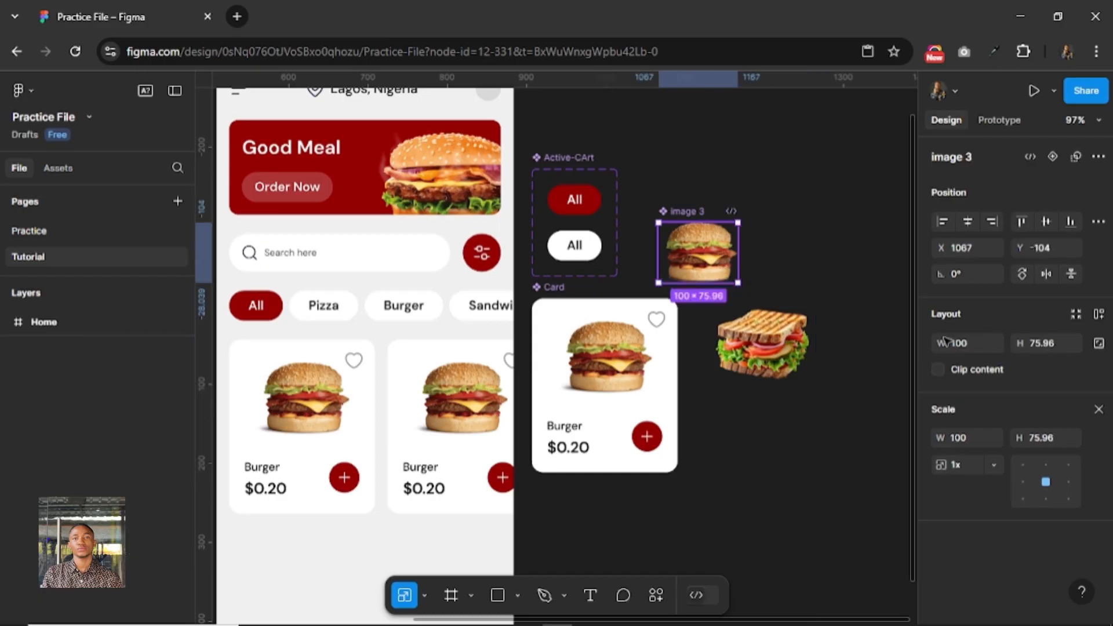
left_click(1097, 412)
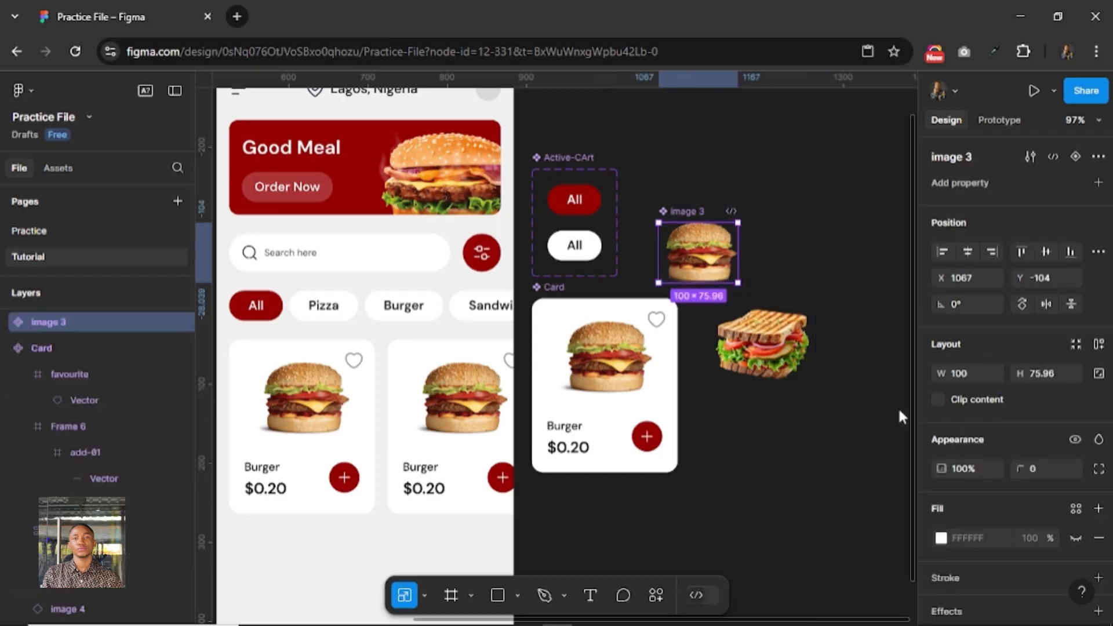
left_click(762, 344)
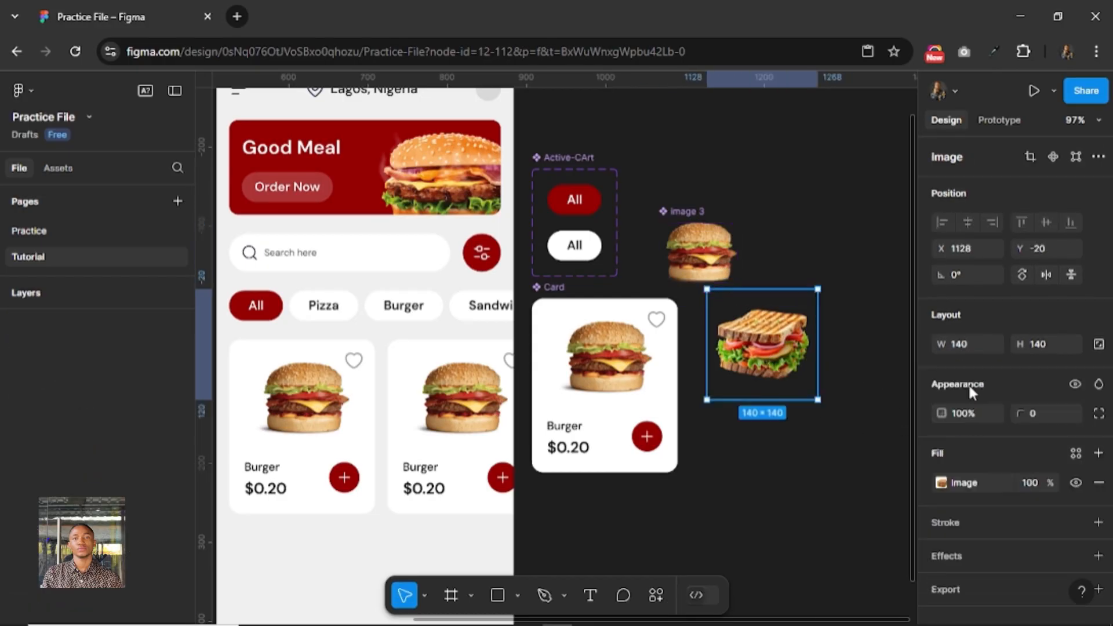
key("k")
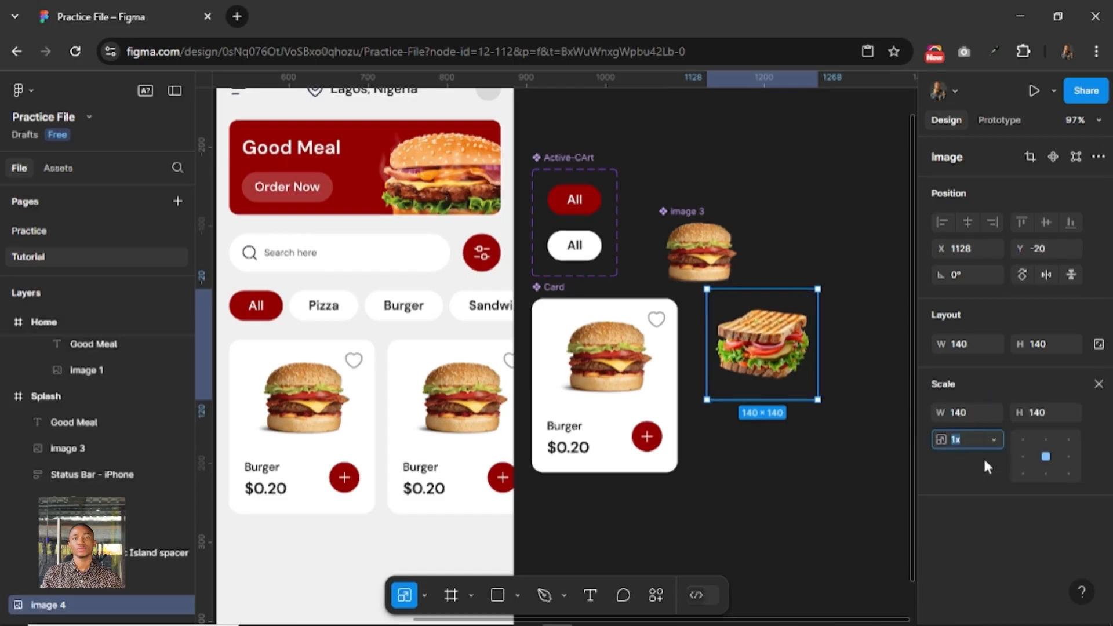
left_click(968, 412)
key("Return")
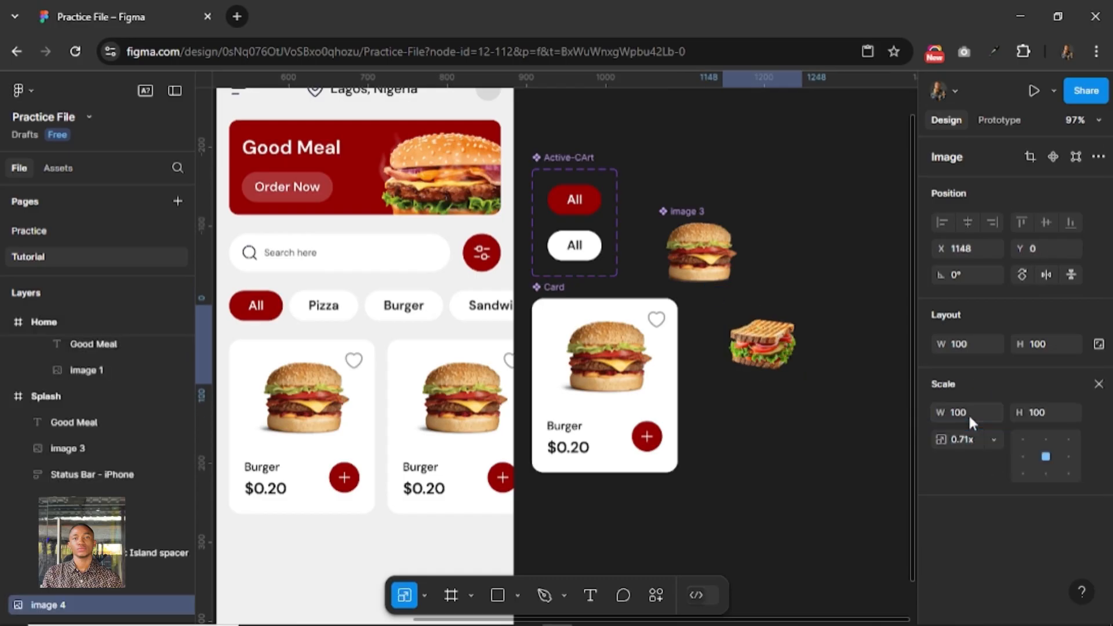
key("v")
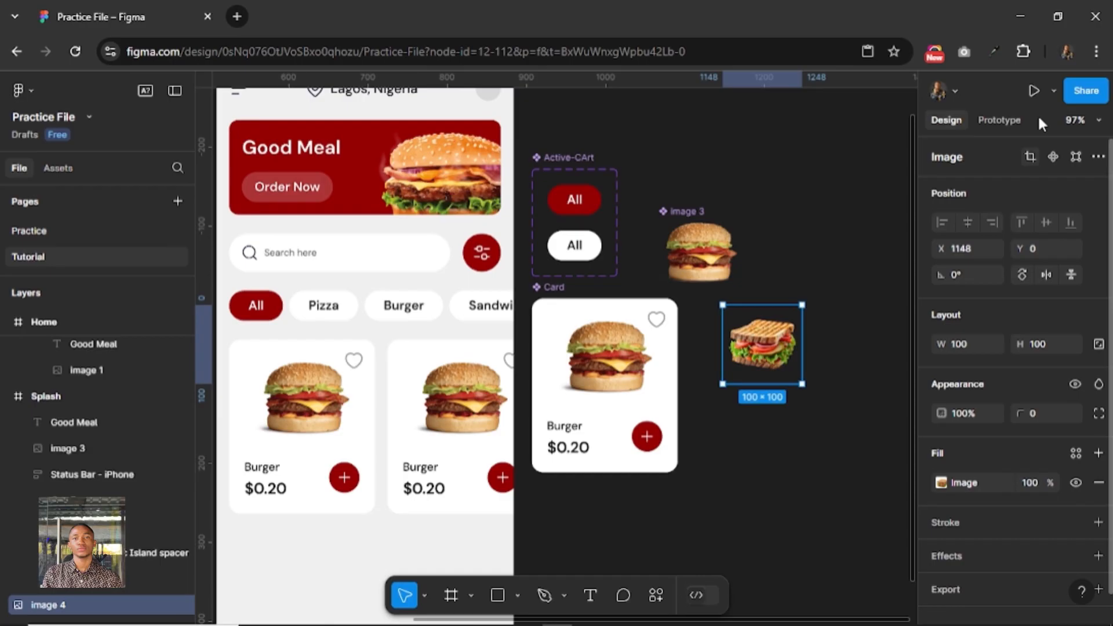
Turn the sandwich image into a component and rename it Sandwich.
left_click(1055, 157)
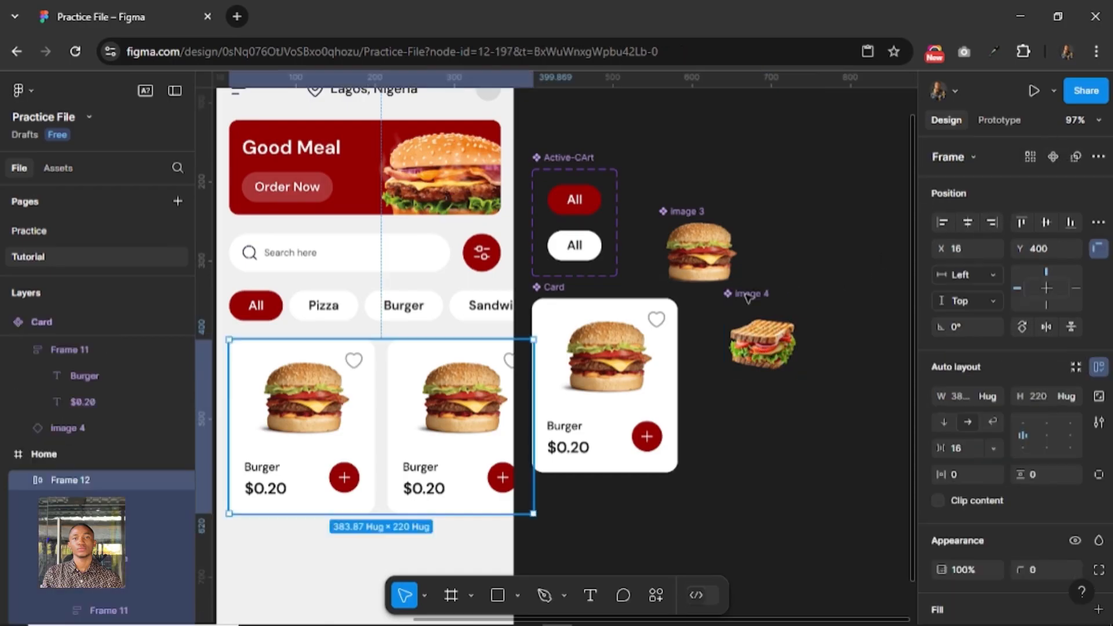
left_click(747, 295)
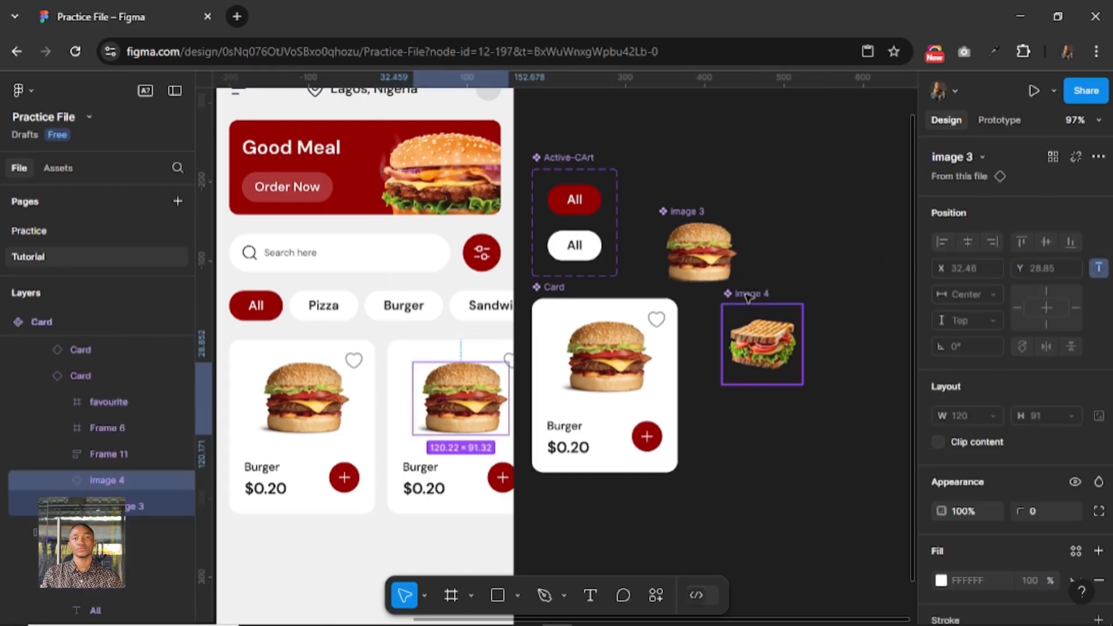
double_click(747, 294)
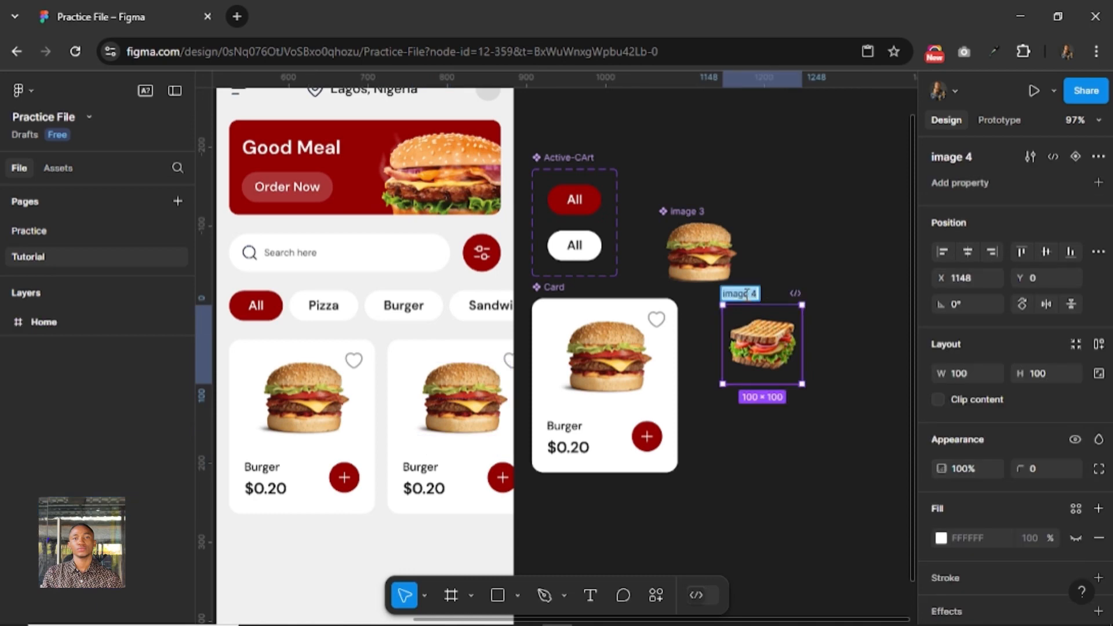
type("Sandwich")
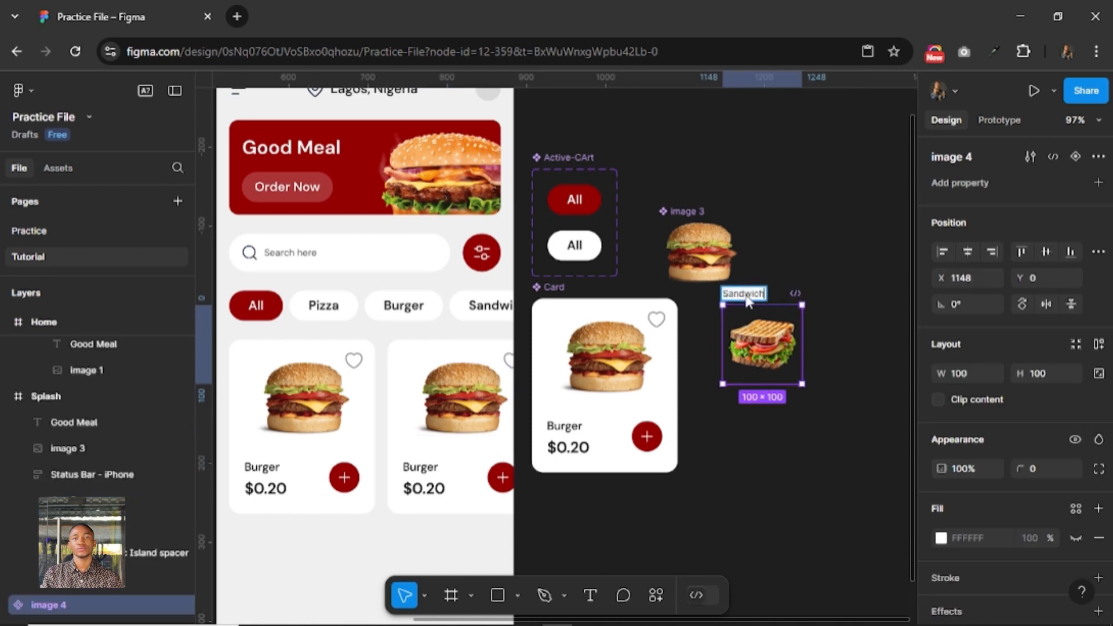
key("Return")
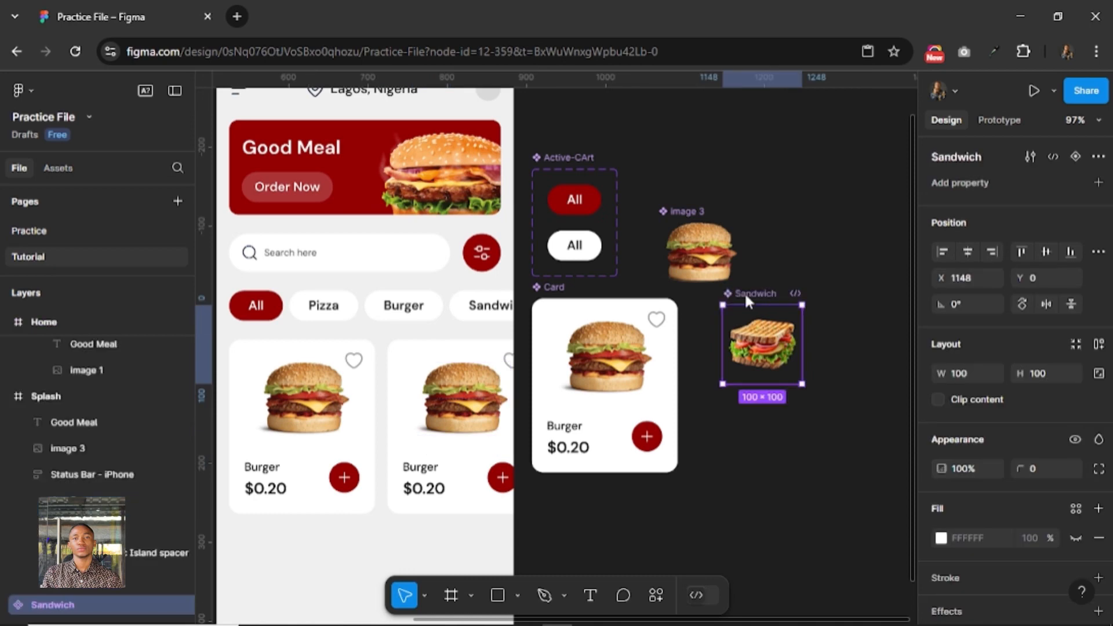
Rename the burger image component on the canvas from its default name to Burger.
left_click(697, 214)
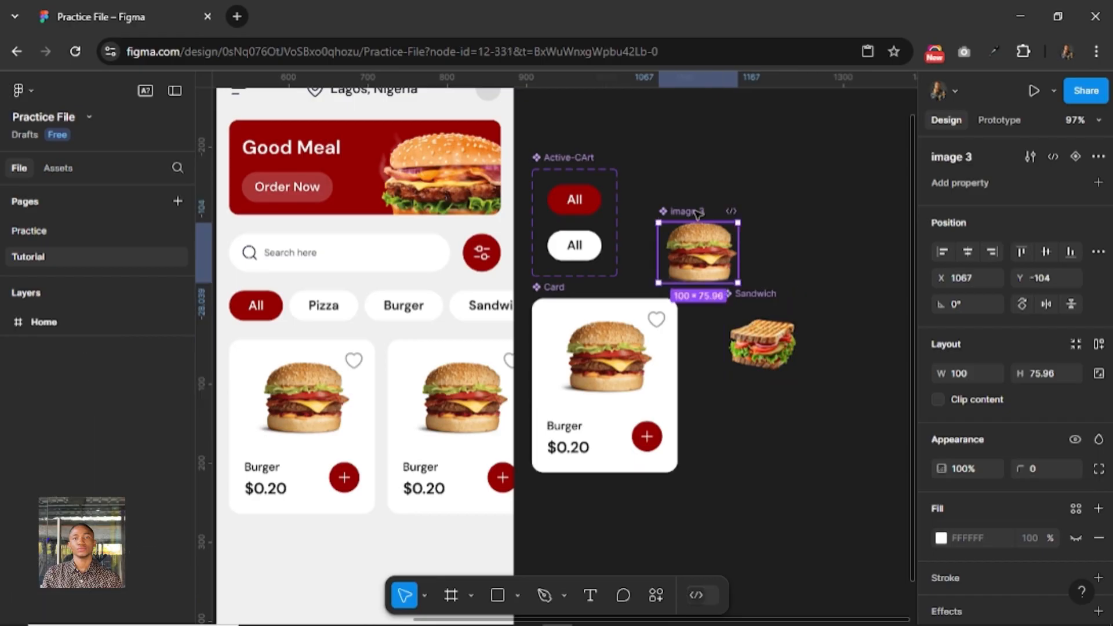
double_click(697, 213)
type("Burger")
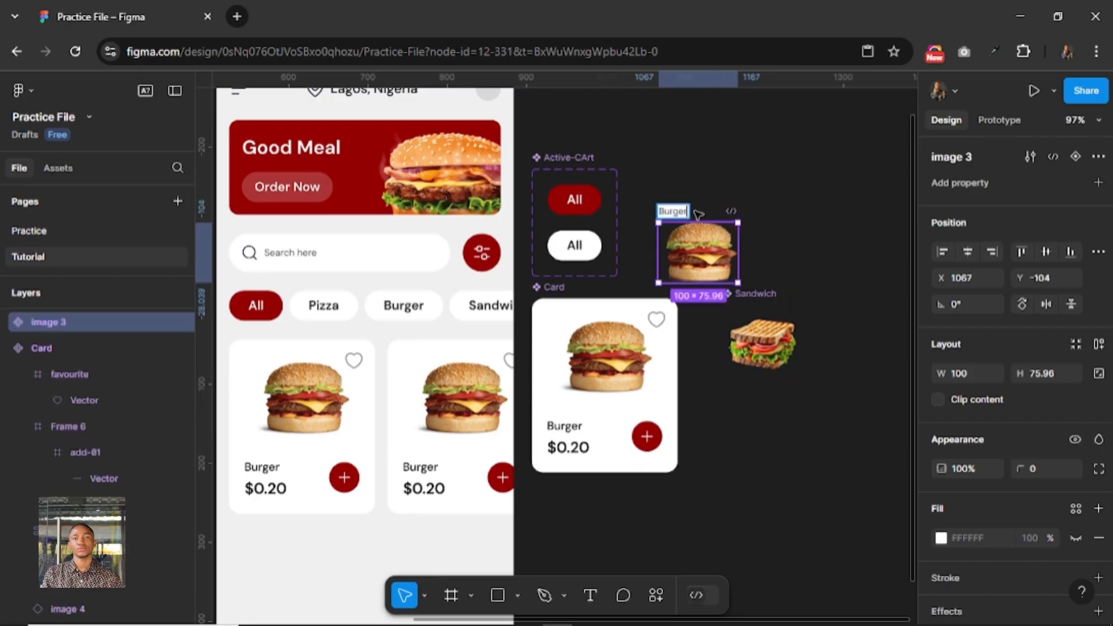
key("Return")
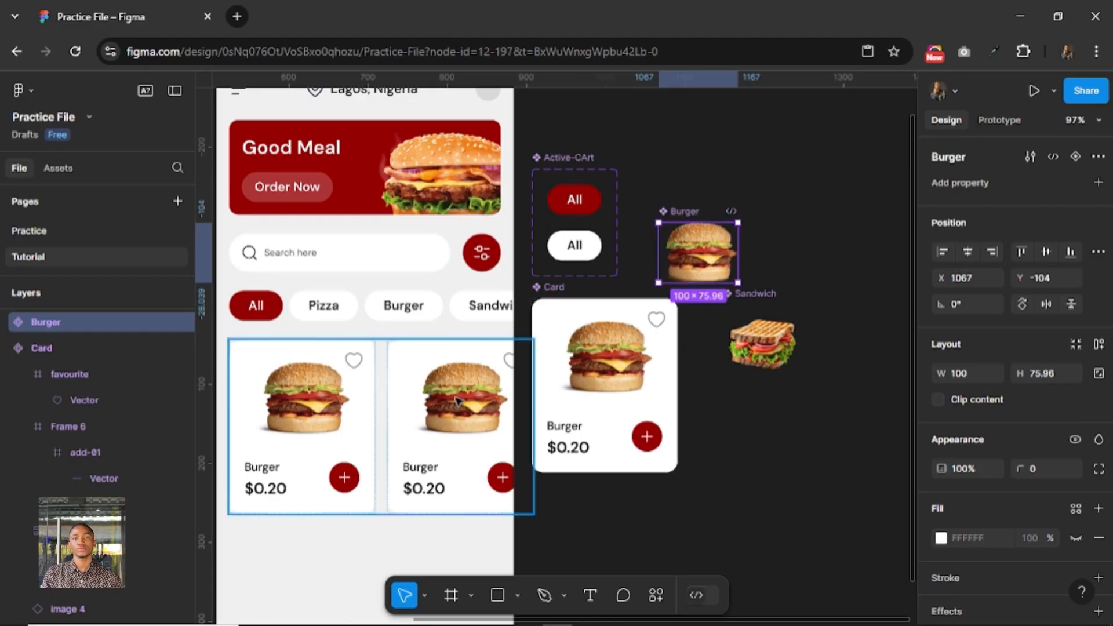
Swap the burger image instance in the Home screen's second food card for the Sandwich component.
left_click(458, 400)
left_click(457, 400)
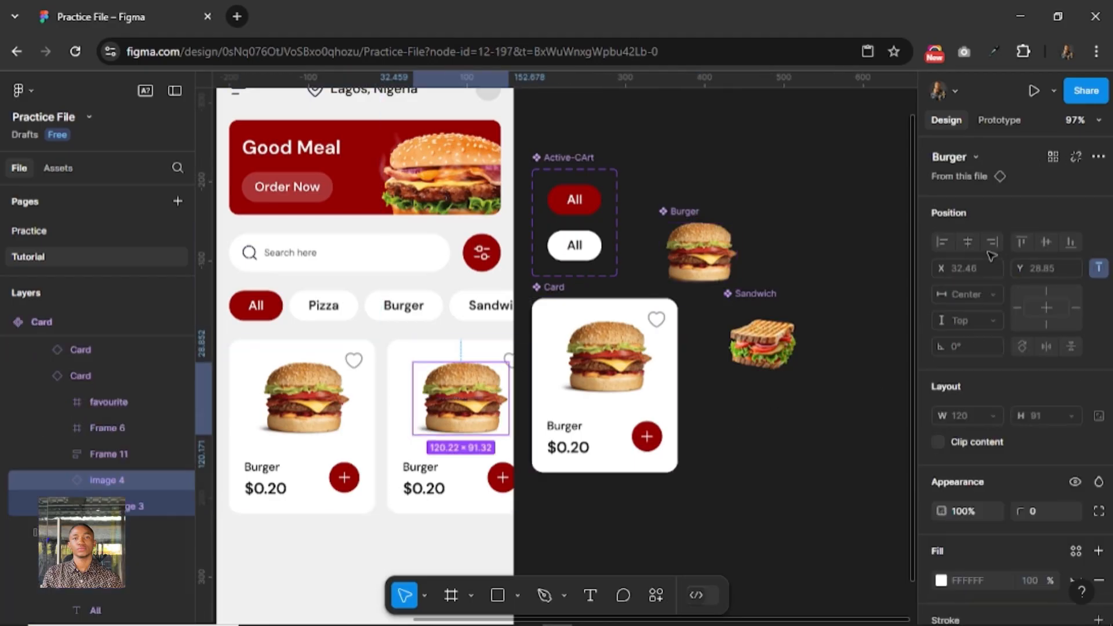
left_click(976, 158)
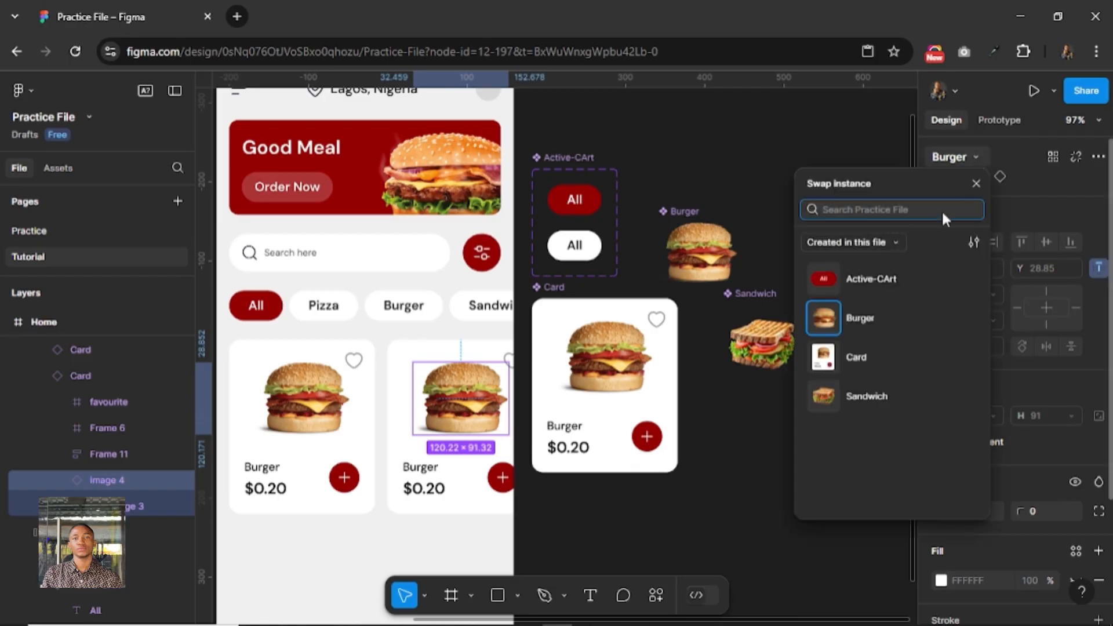
left_click(877, 400)
left_click(875, 400)
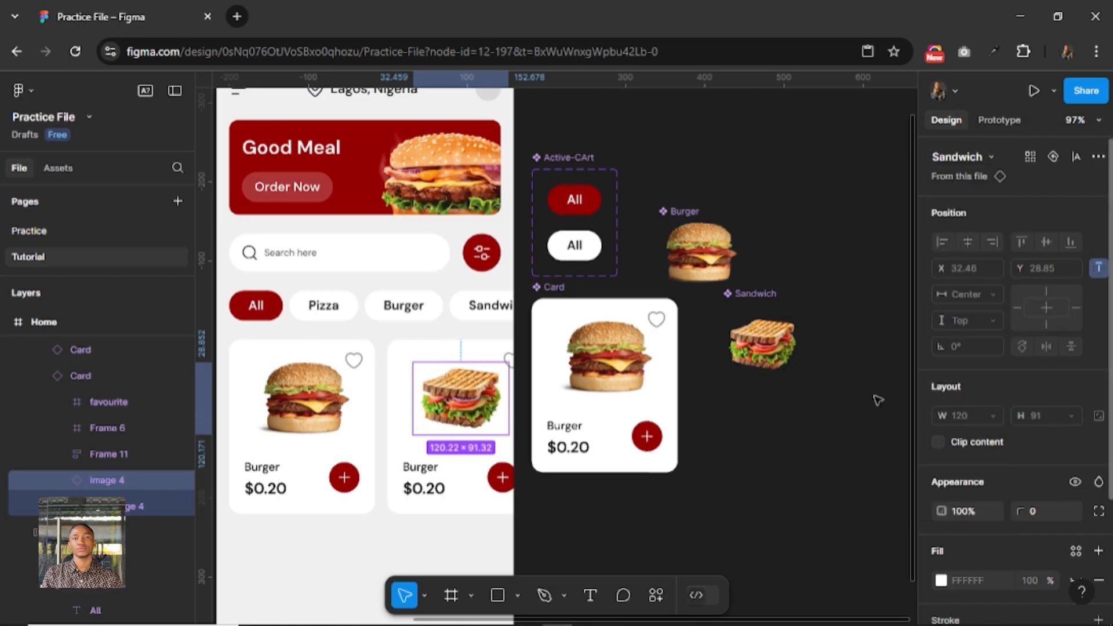
left_click(999, 157)
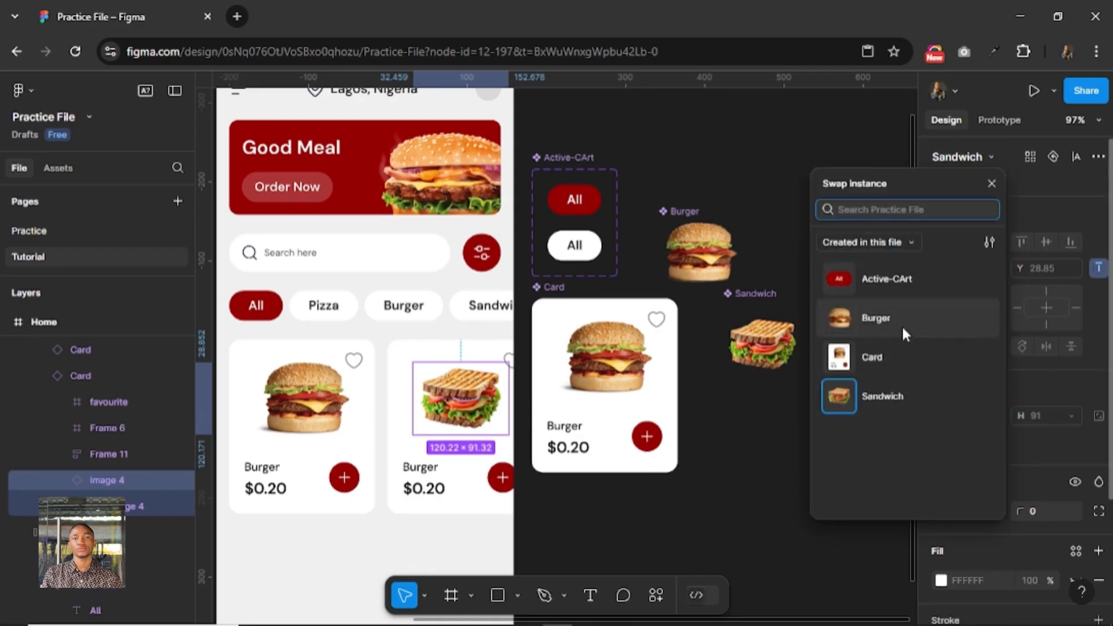
left_click(989, 152)
left_click(992, 151)
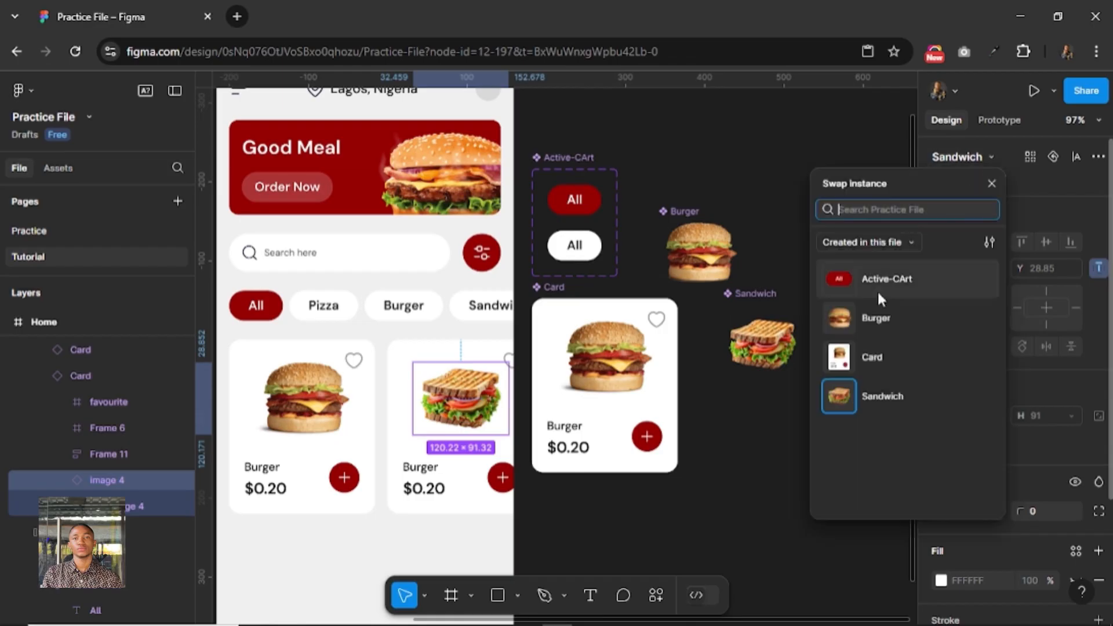
left_click(881, 394)
left_click(780, 427)
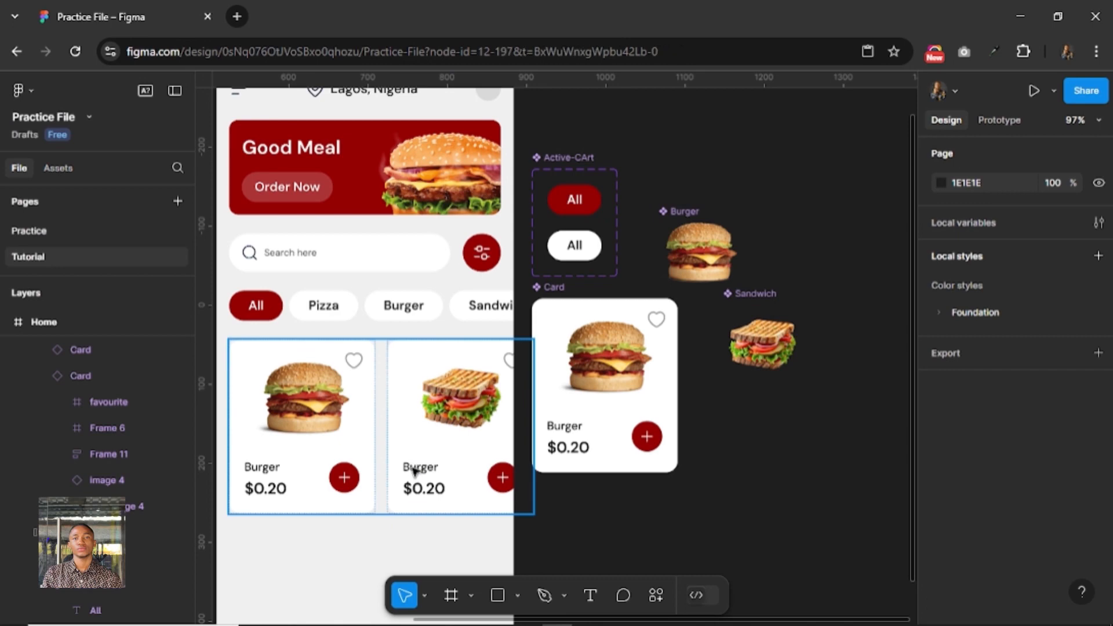
Try to replace the Burger title in the Home screen's second food card with Sandwich.
left_click(414, 471)
double_click(419, 469)
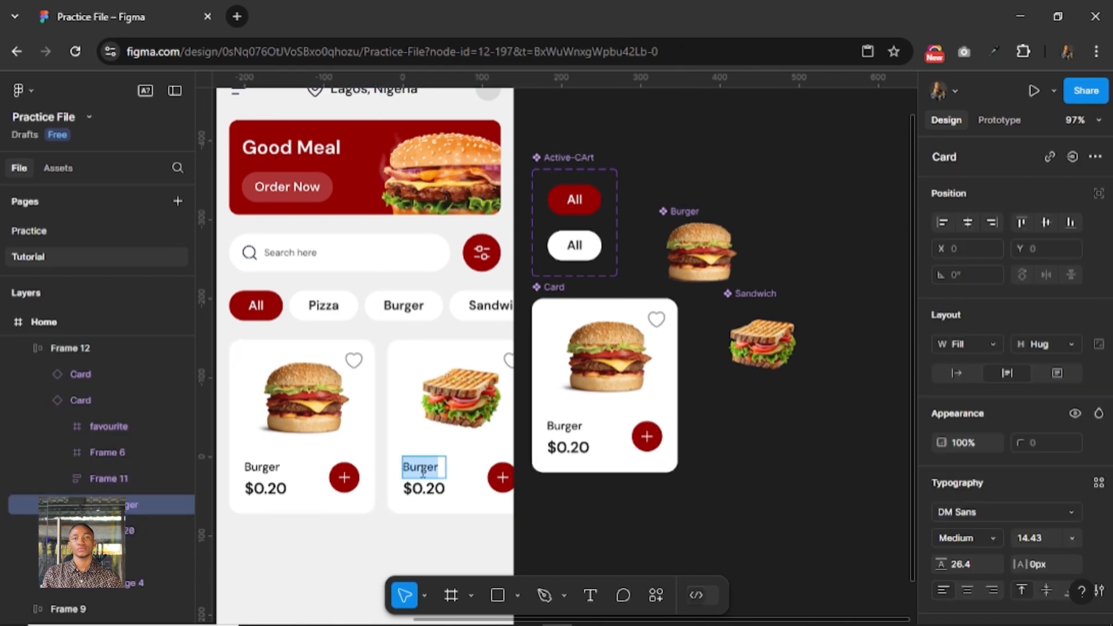
left_click(423, 471)
type("Sandwic")
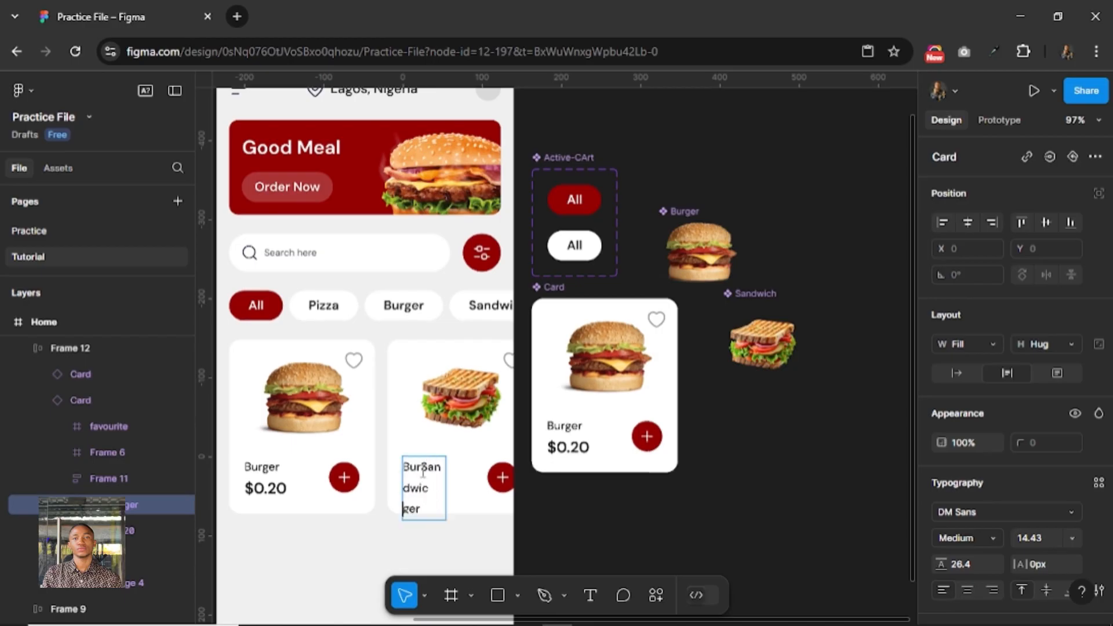
type("h")
key("Escape")
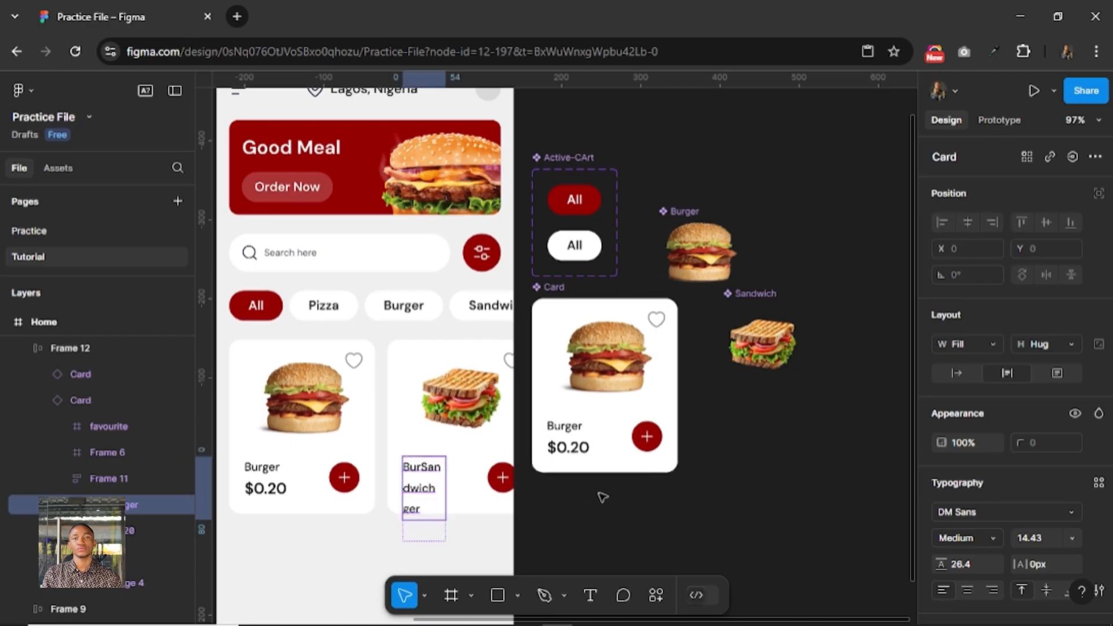
Set the Burger title in the main Card component to hug its content width instead of filling.
left_click(578, 432)
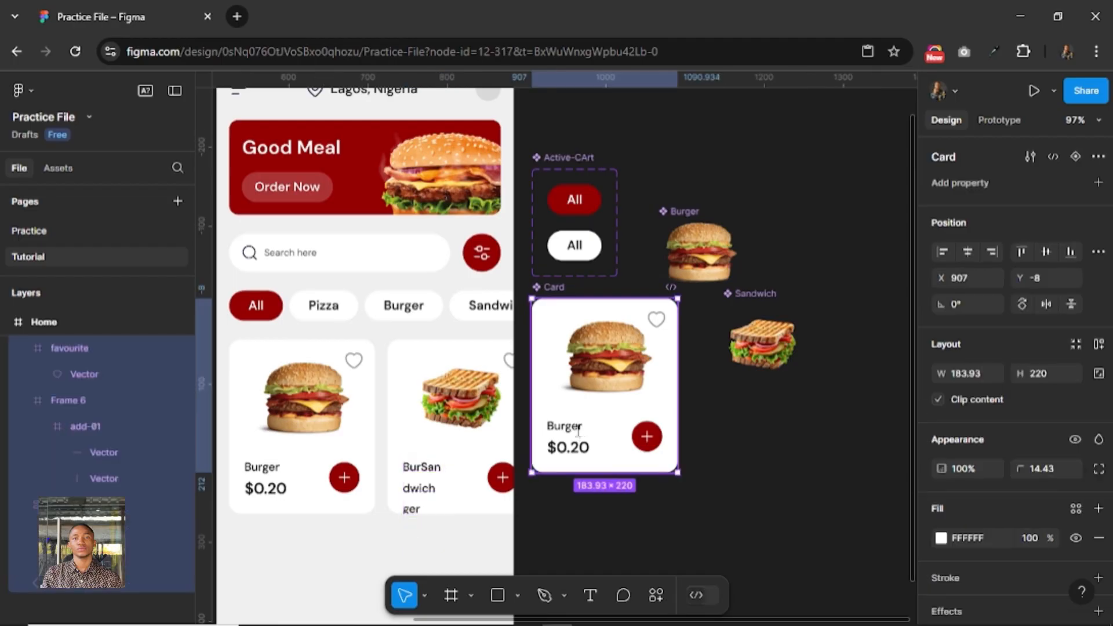
double_click(578, 430)
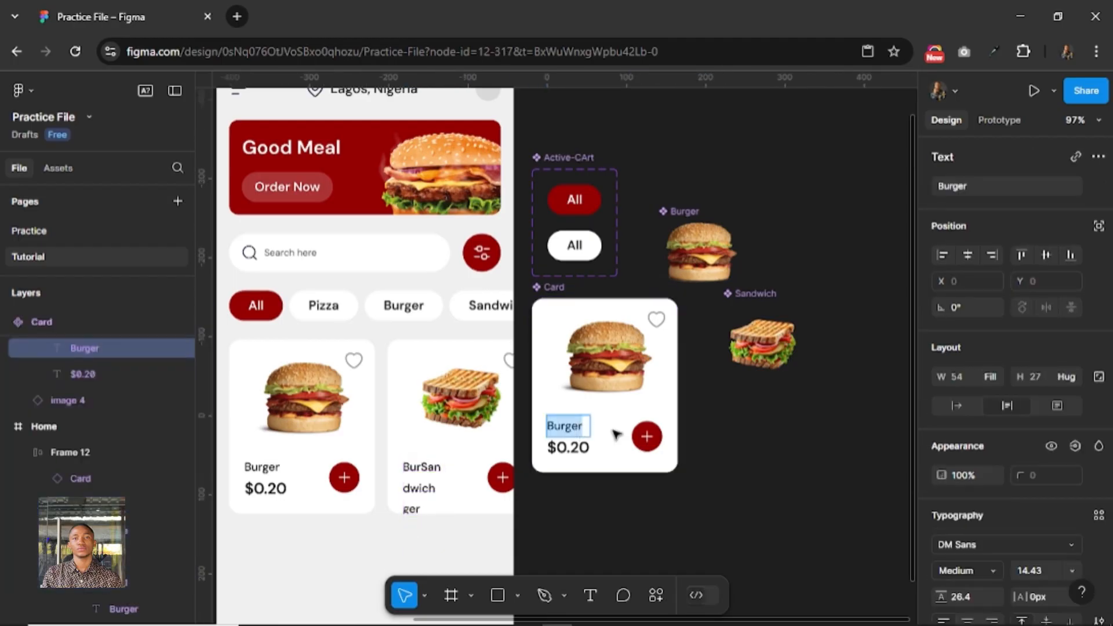
key("Escape")
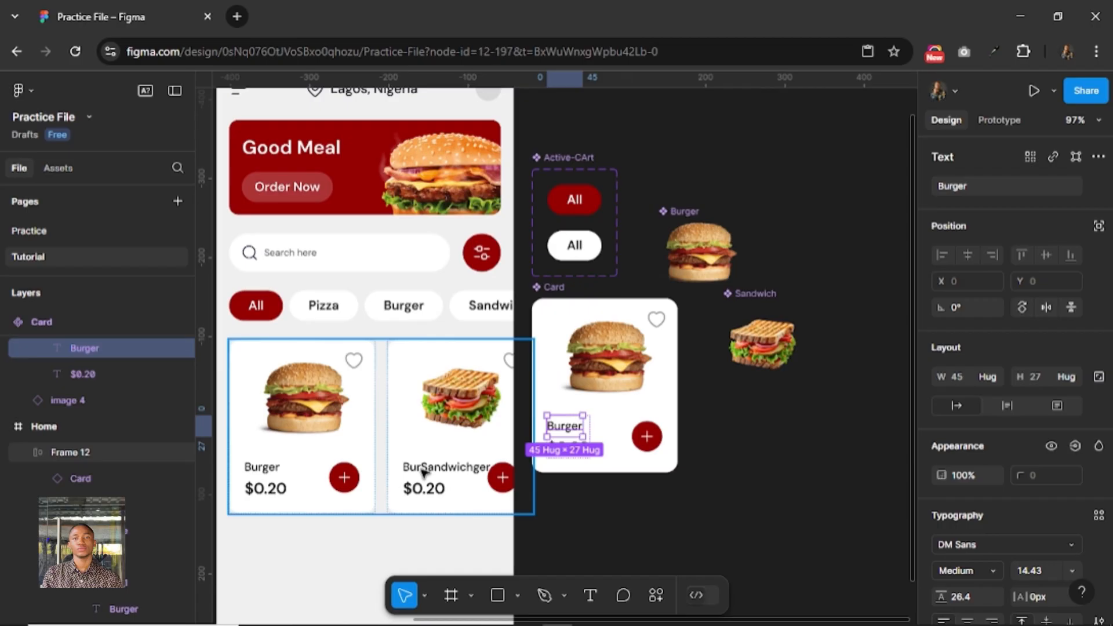
Replace the whole title text of the Home screen's sandwich card with Sandwich.
left_click(423, 473)
double_click(423, 472)
double_click(423, 470)
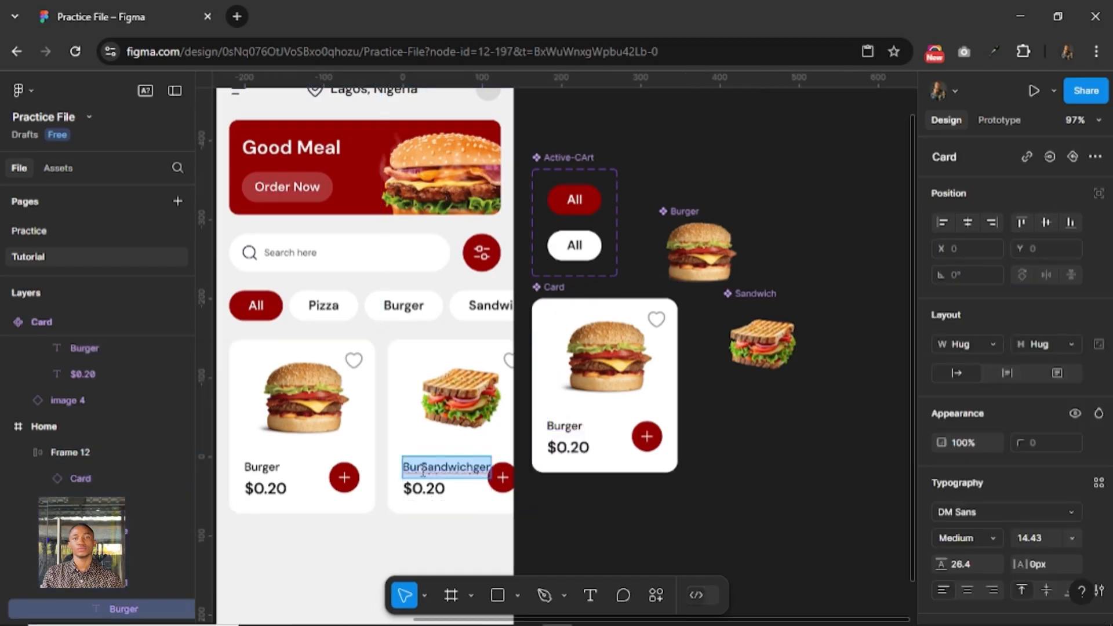
type("Sandwich")
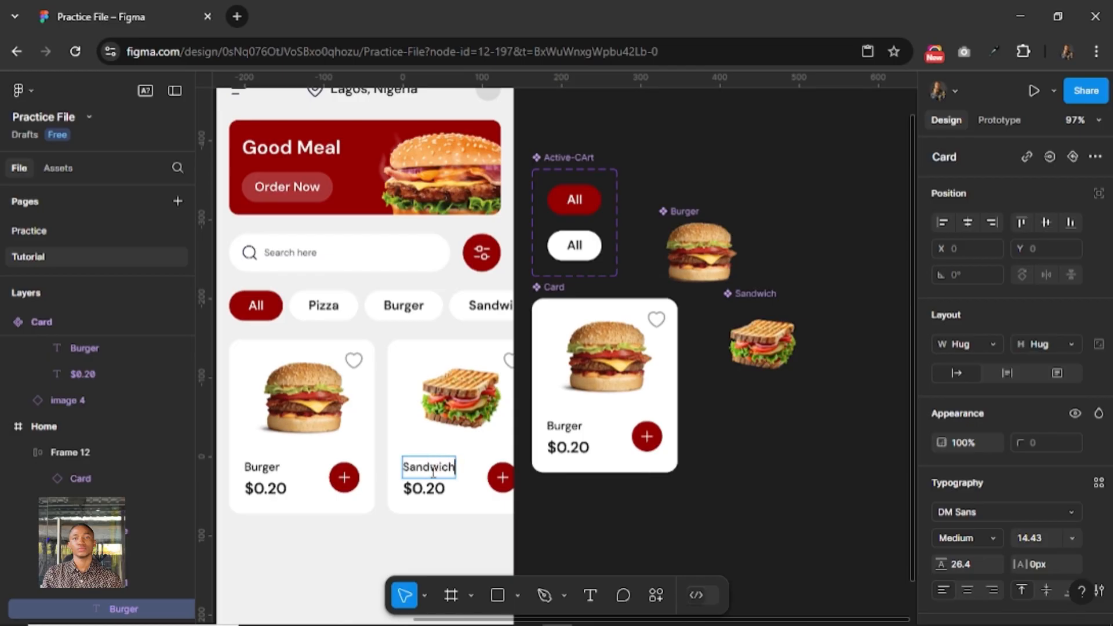
key("Escape")
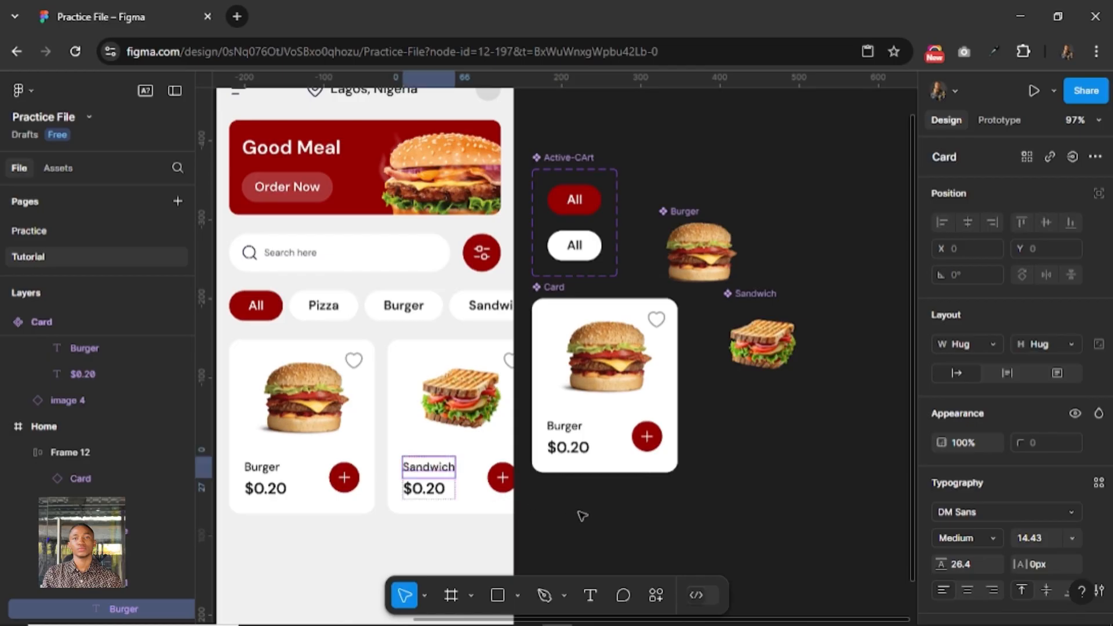
Set the font size of the Burger title in the main Card component to 12.
left_click(576, 429)
left_click(575, 429)
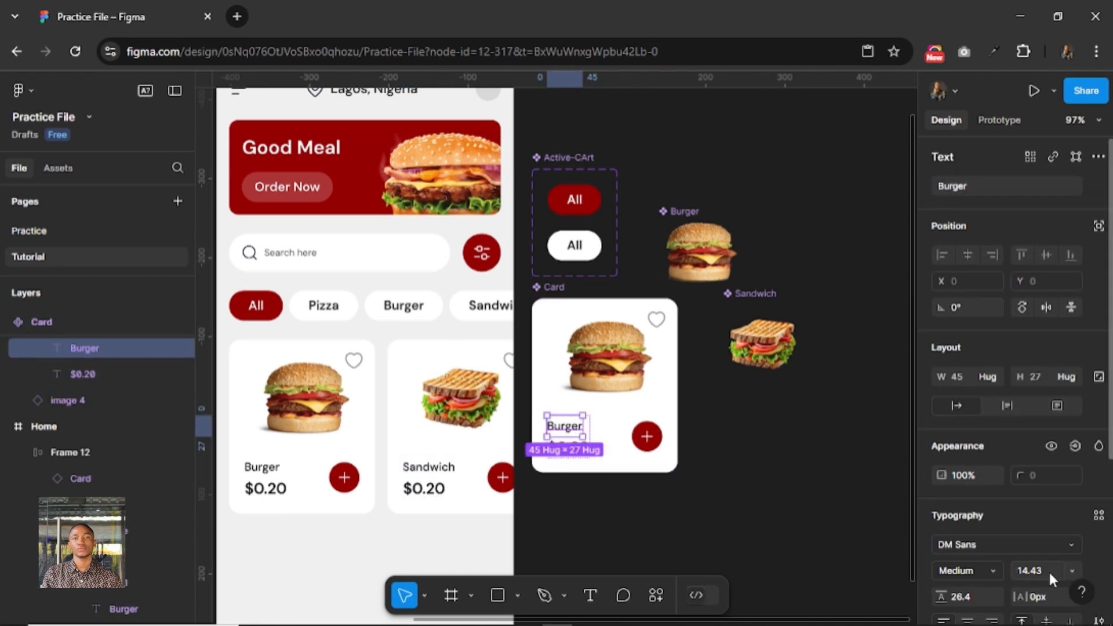
key("Return")
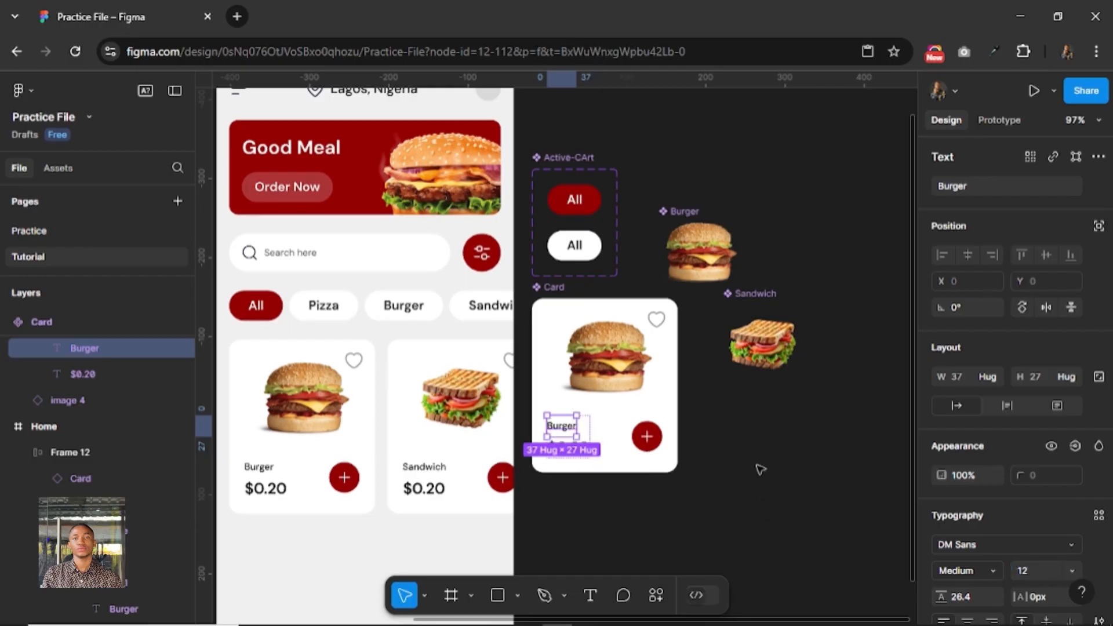
left_click(718, 499)
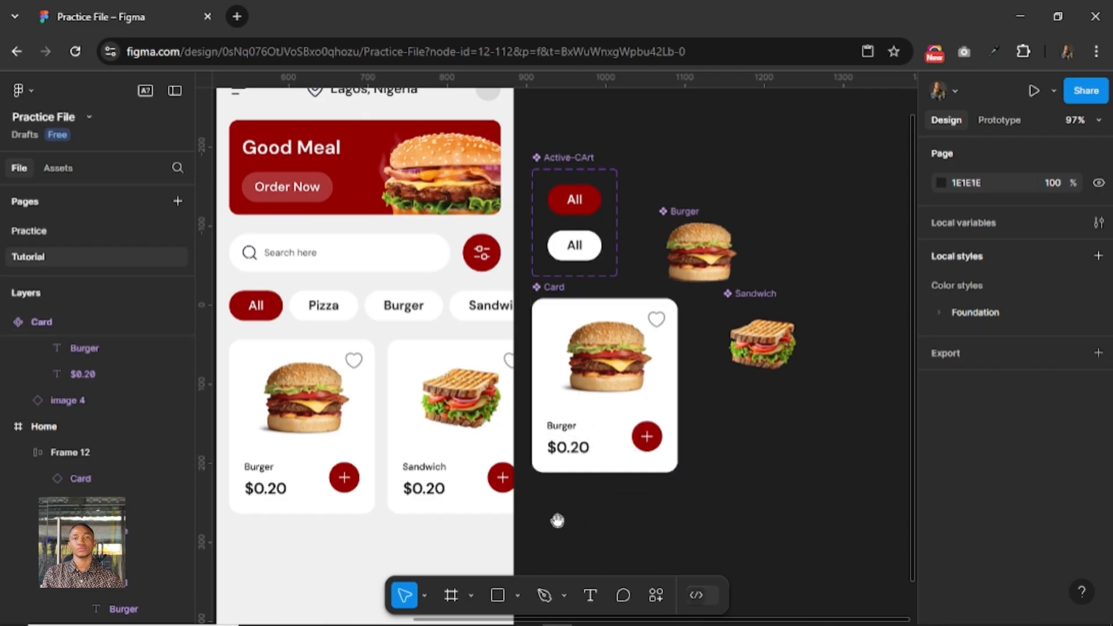
Add the text Popular Meals below the food cards on the Home screen and set its font size to 16.
left_click_drag(559, 519, 720, 386)
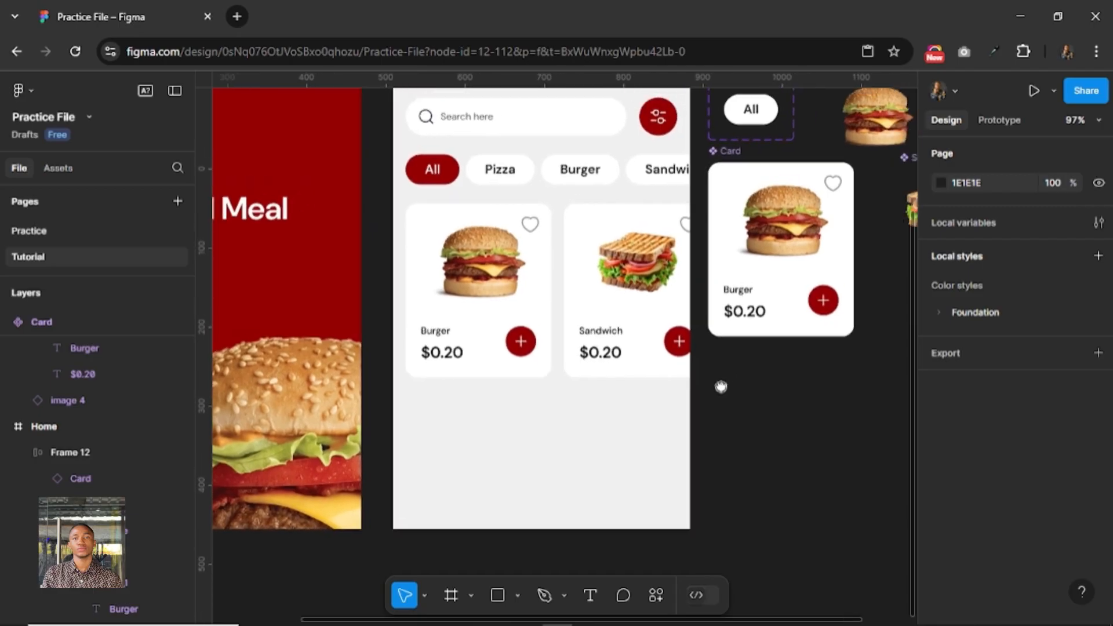
left_click(589, 588)
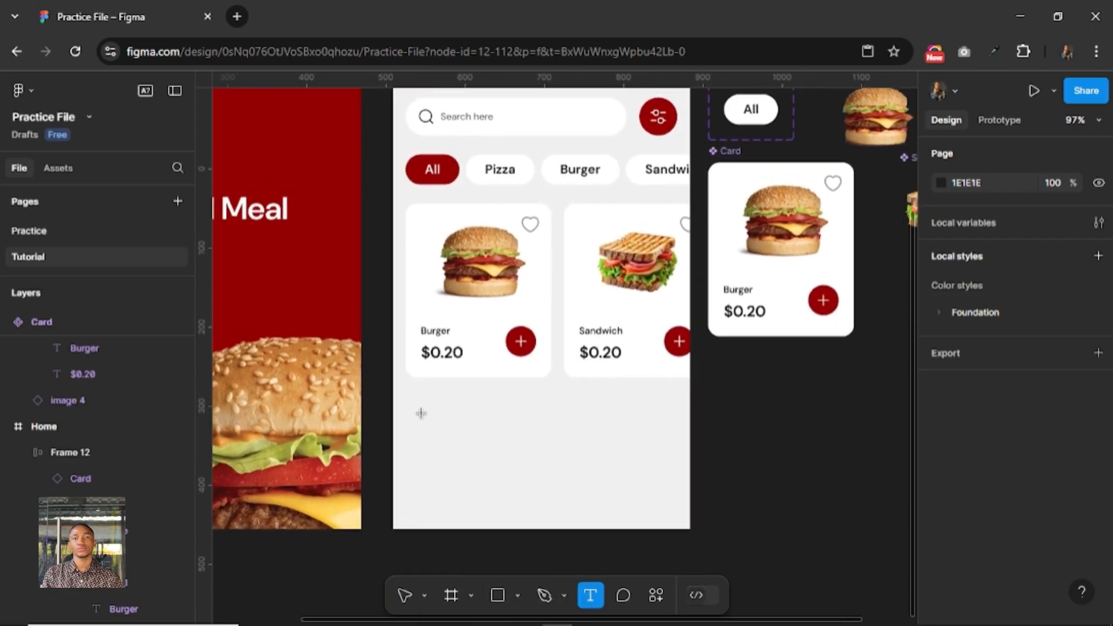
left_click(566, 431)
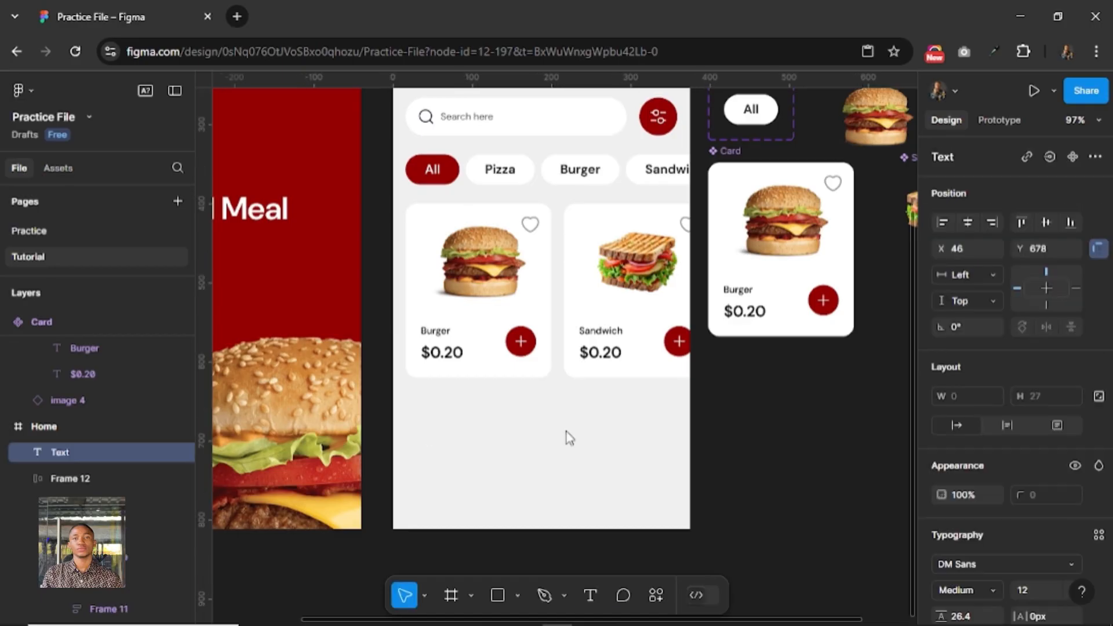
type("Popual")
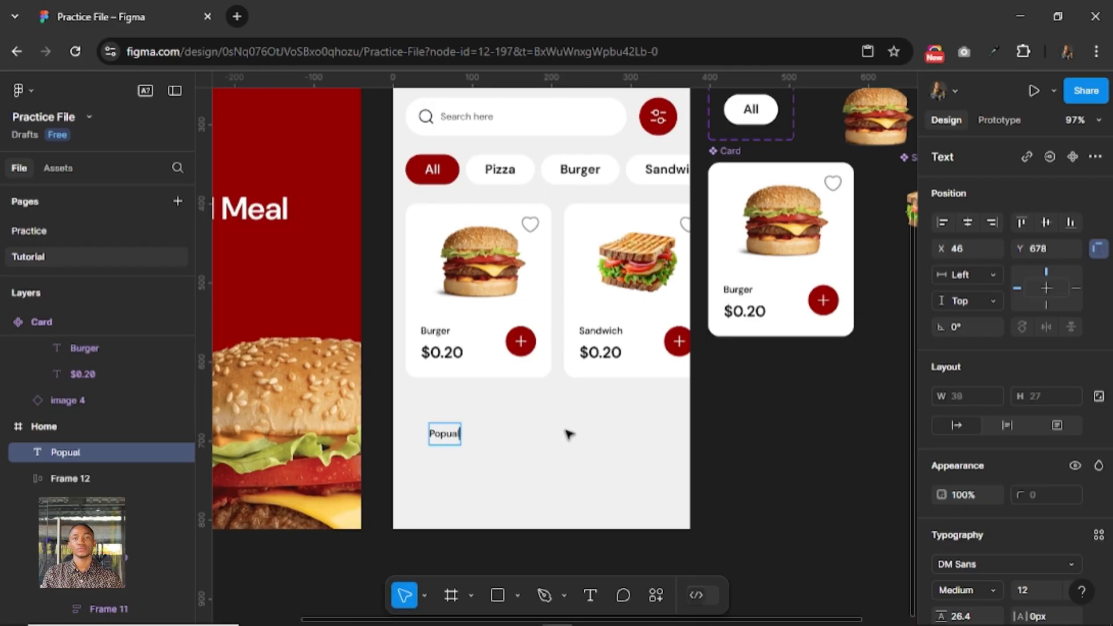
key("BackSpace")
key("BackSpace")
type("lar Meals")
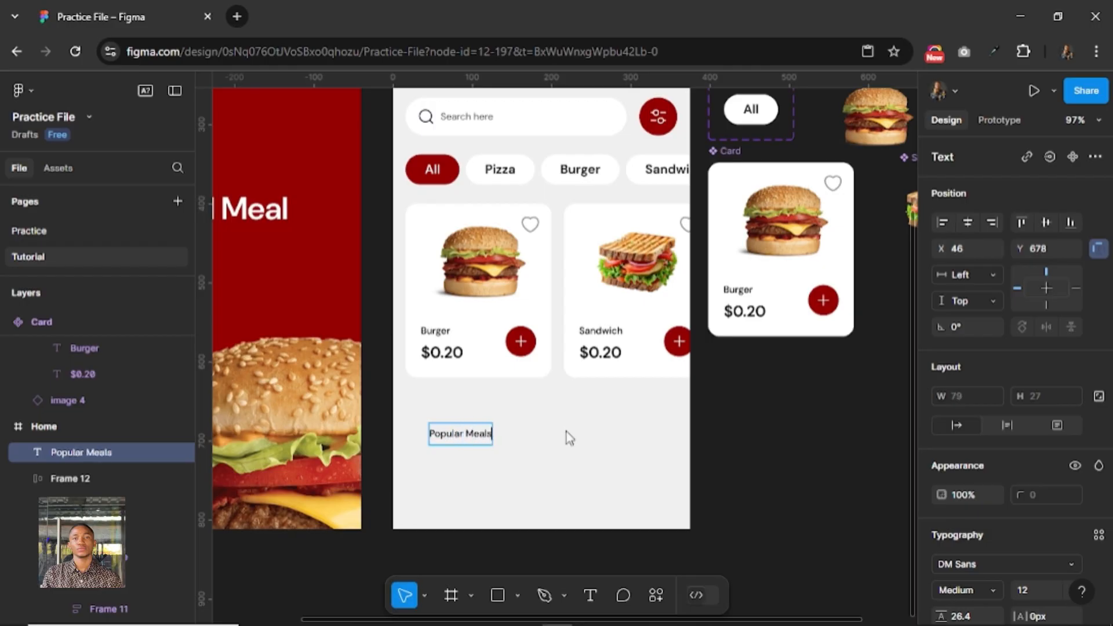
key("Escape")
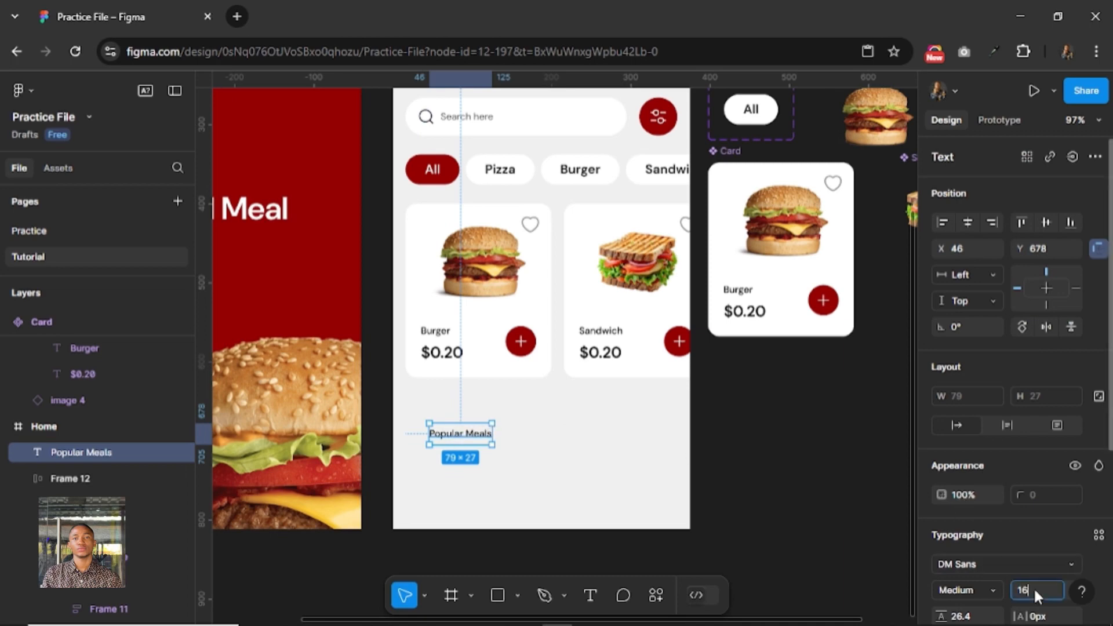
key("Return")
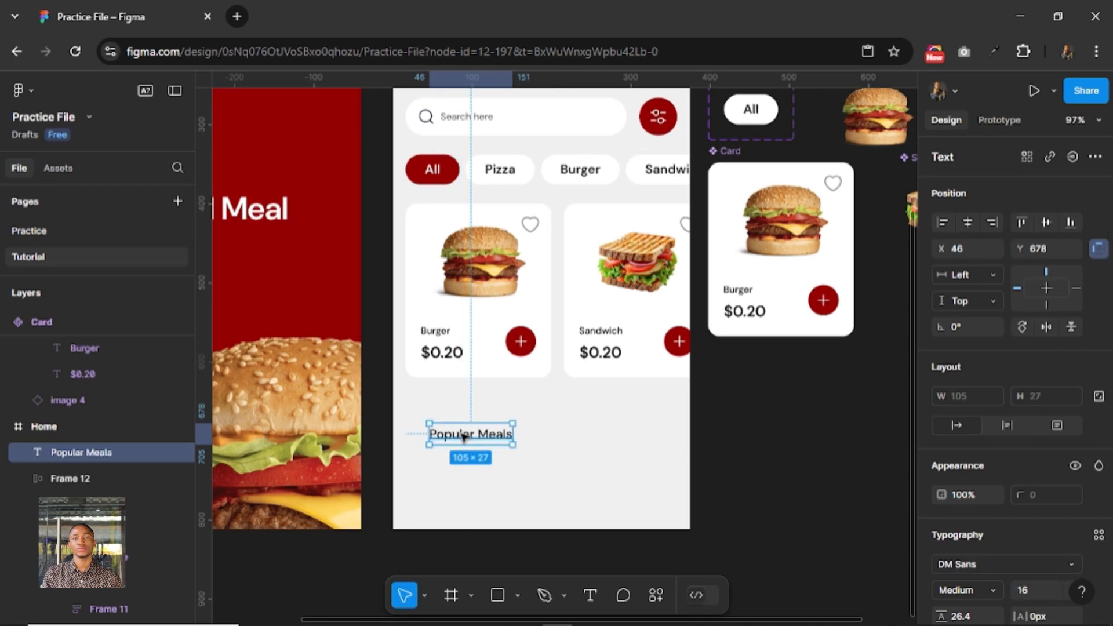
Position the Popular Meals heading at X 16, Y 650, leaving a gap of 30 below the food card row.
left_click_drag(464, 436, 445, 370)
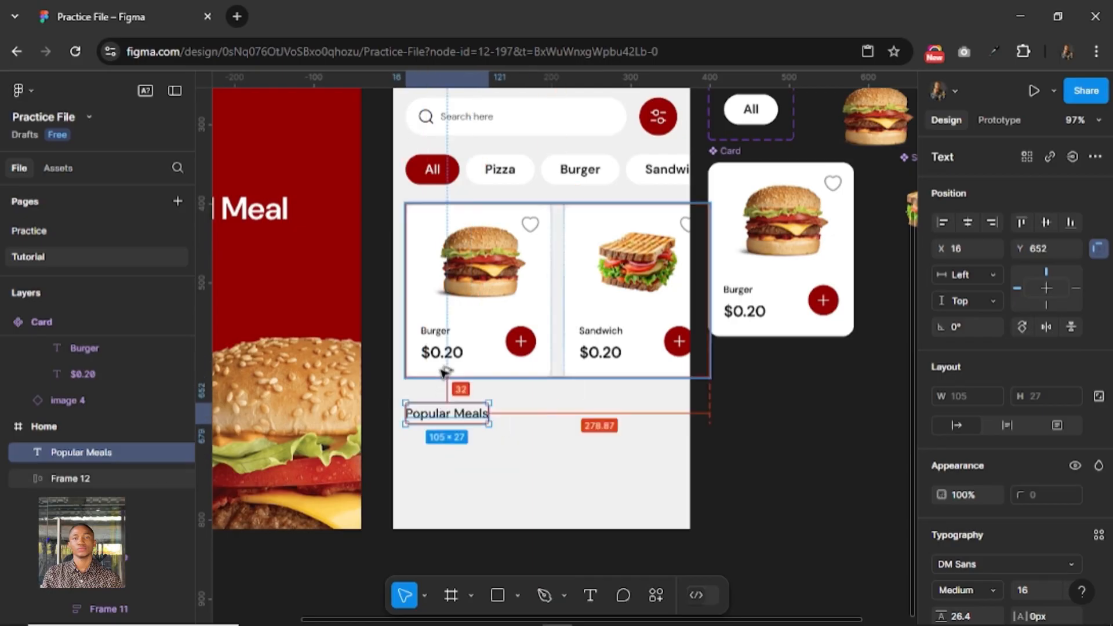
key("Up")
key("Up")
key("Up")
key("Up")
key("Up")
key("Up")
key("Up")
key("Up")
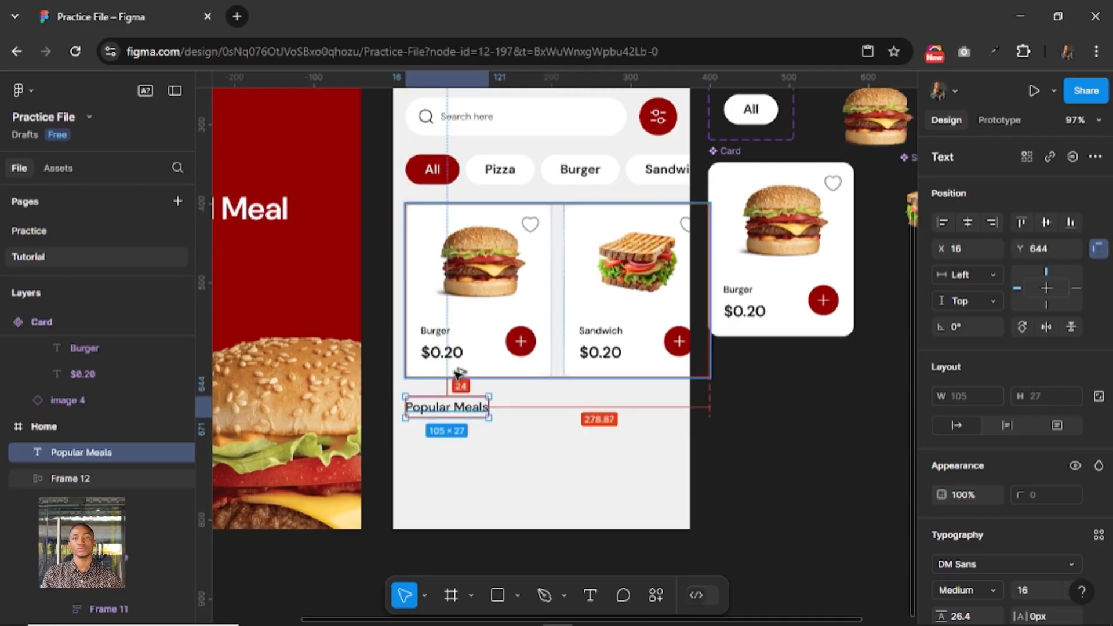
key("Down")
key("Down")
key("Down")
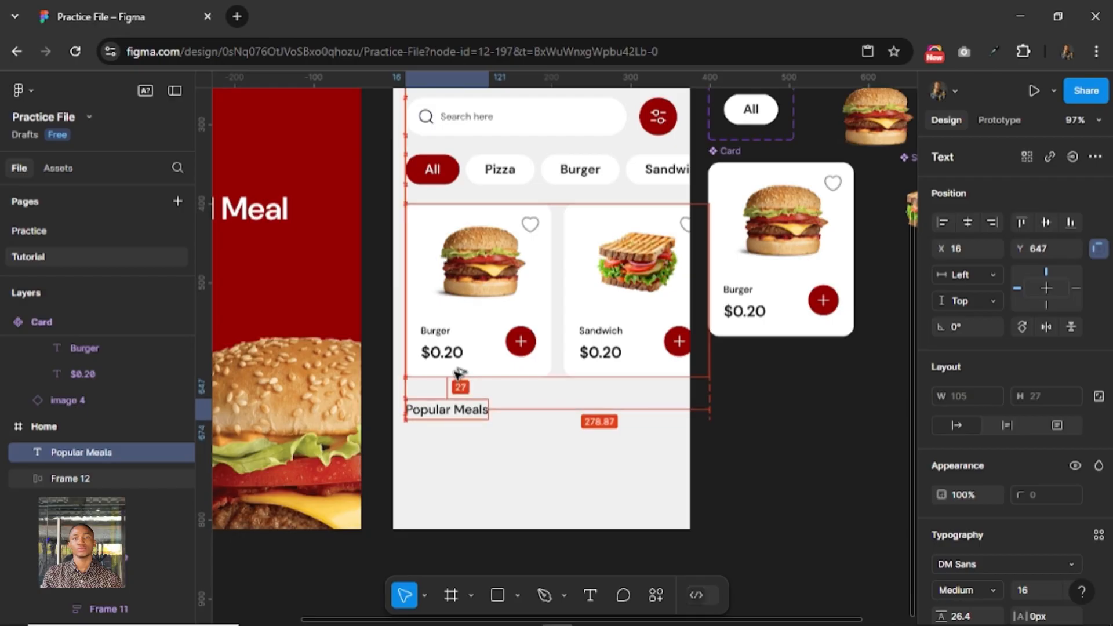
key("Down")
key("Down")
key("Down")
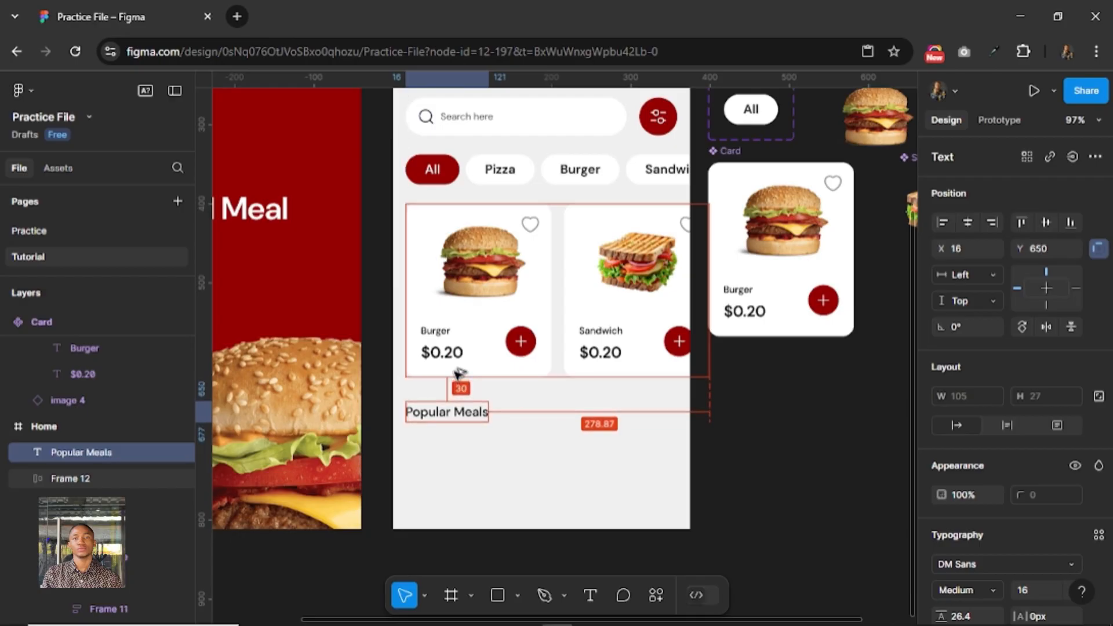
key("shift+Down")
key("shift+Down")
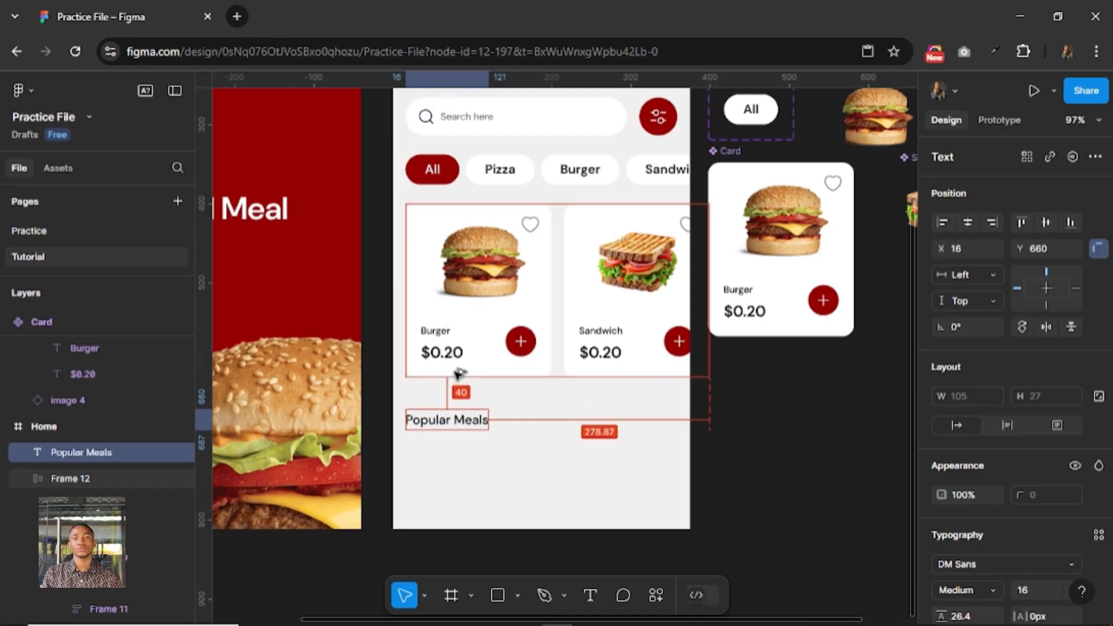
key("shift+Down")
key("shift+Down")
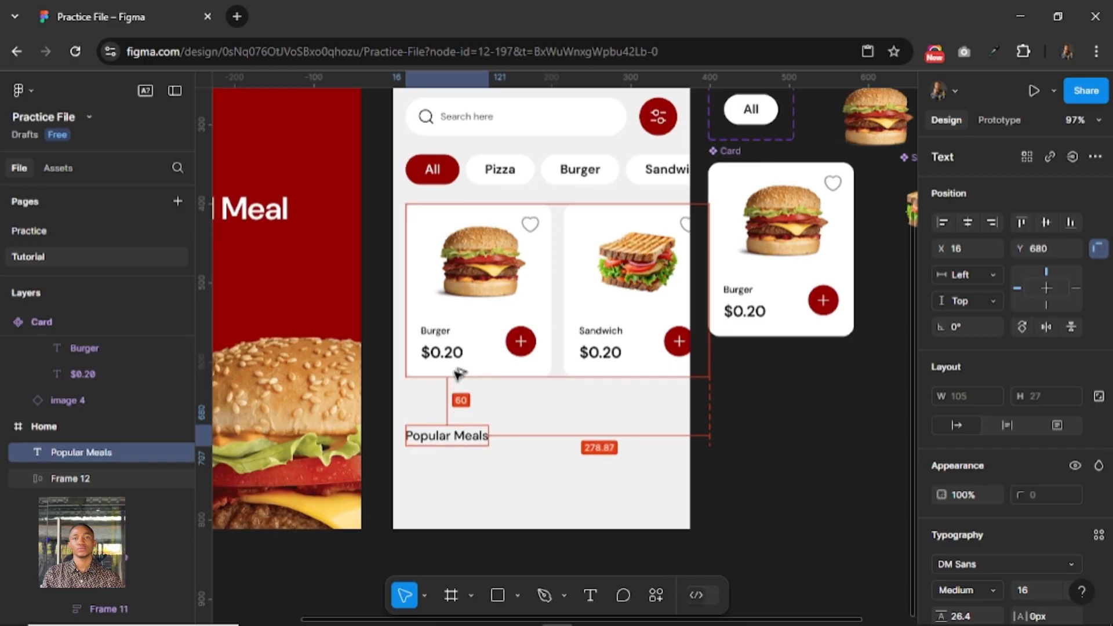
key("shift+Up")
key("shift+Up")
key("shift+Up")
key("shift+Up")
key("shift+Up")
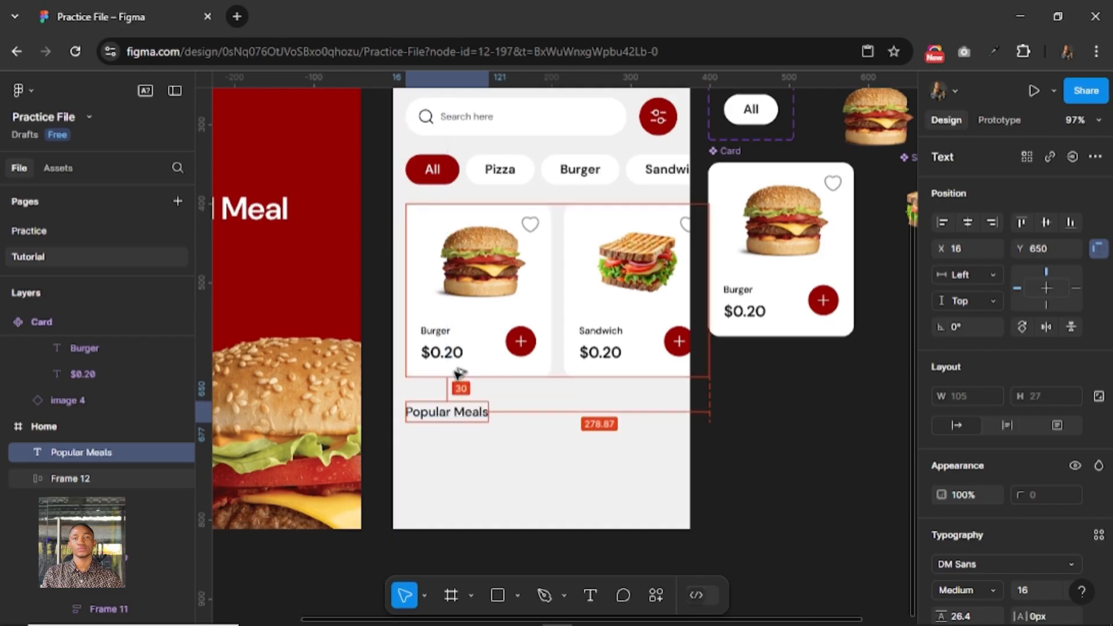
Nudge the Popular Meals heading up to Y 644, closer to the food card row.
key("Down")
key("Down")
key("Down")
key("Down")
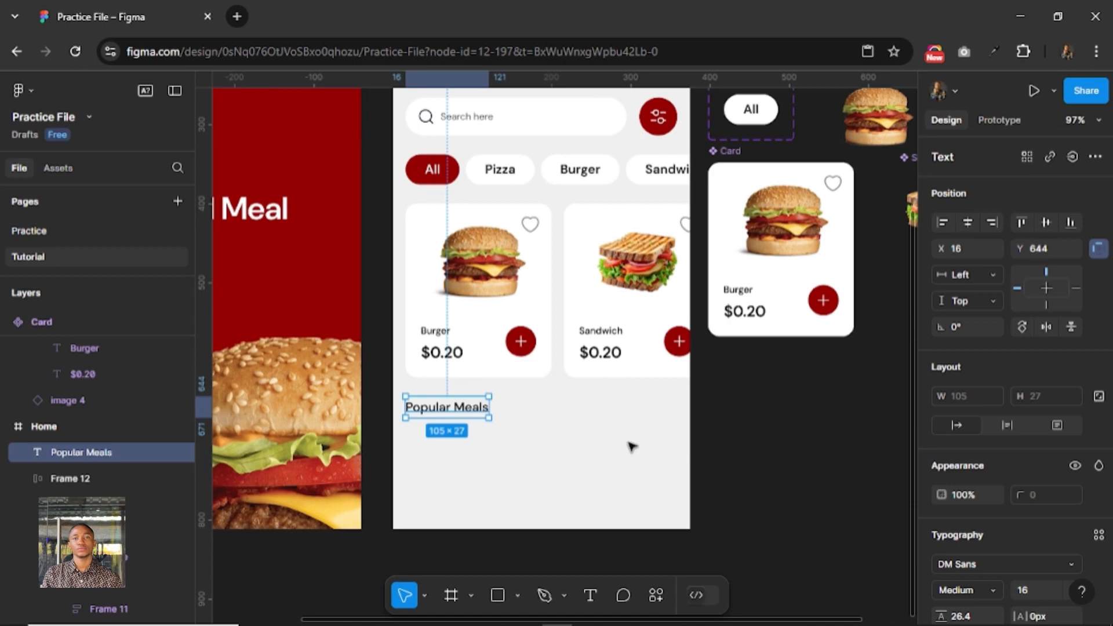
left_click(497, 550)
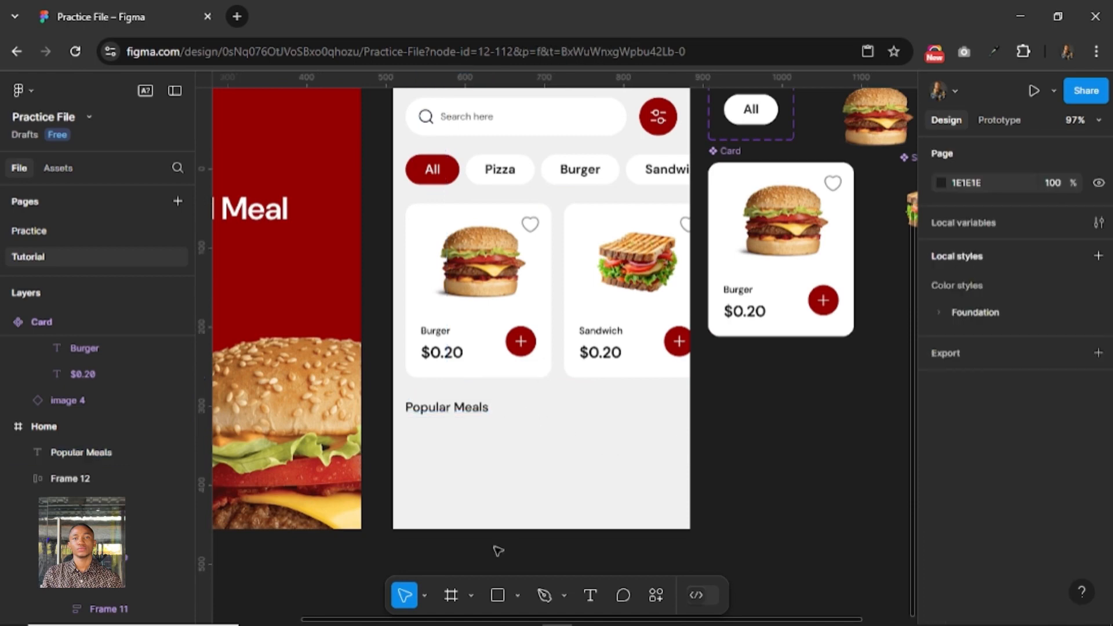
Draw a white frame 343 wide and about 88 high below the Popular Meals heading, with a corner radius of 12.
left_click(449, 595)
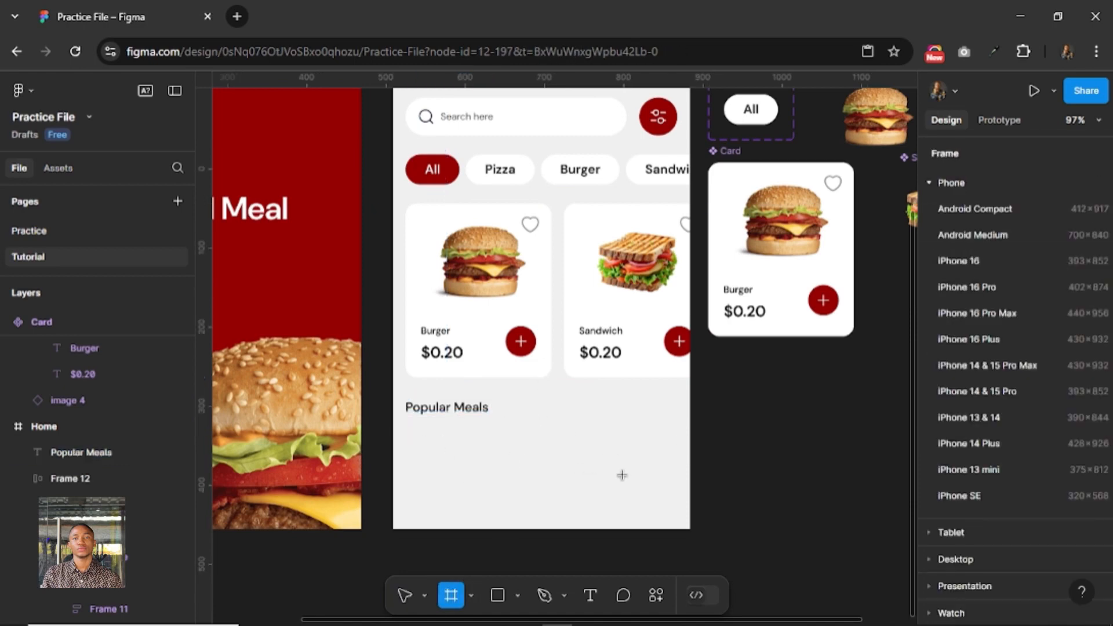
left_click_drag(409, 431, 674, 500)
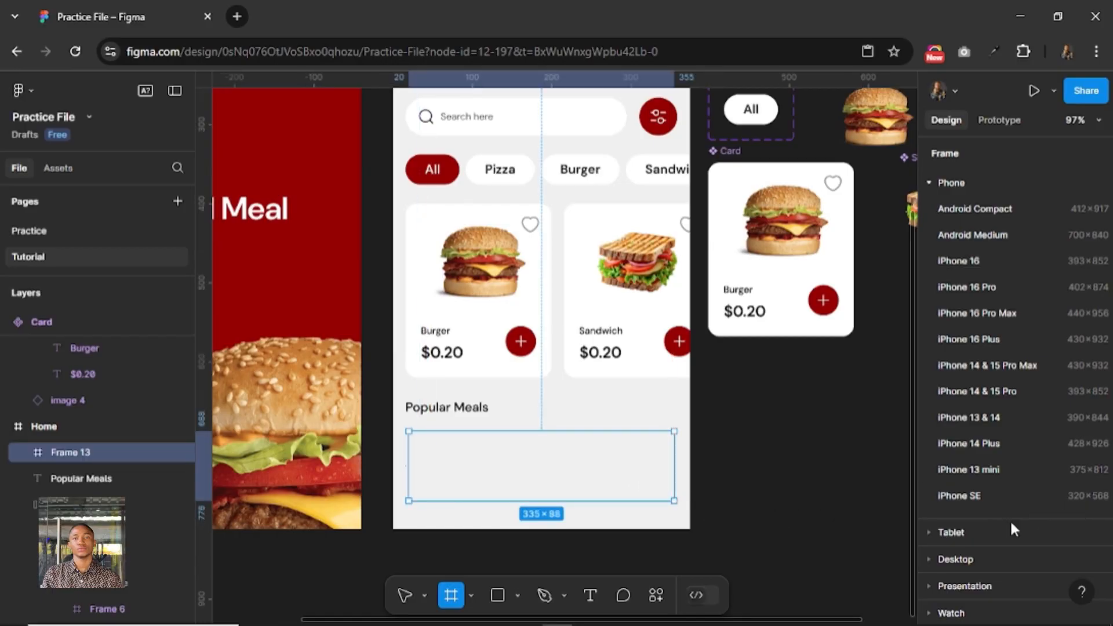
left_click(968, 528)
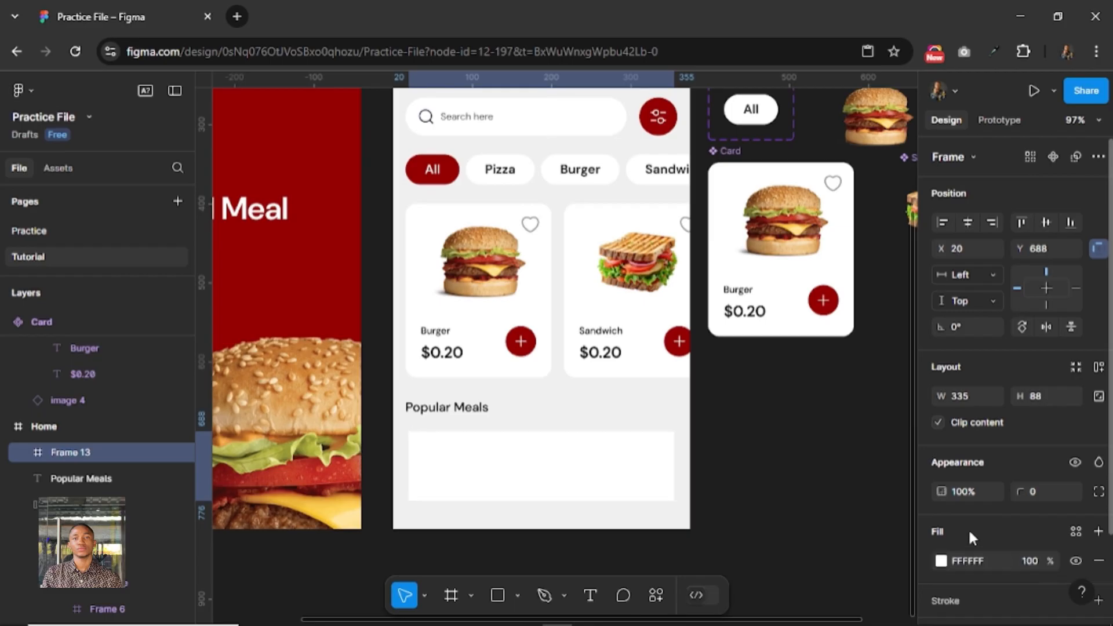
left_click(1037, 491)
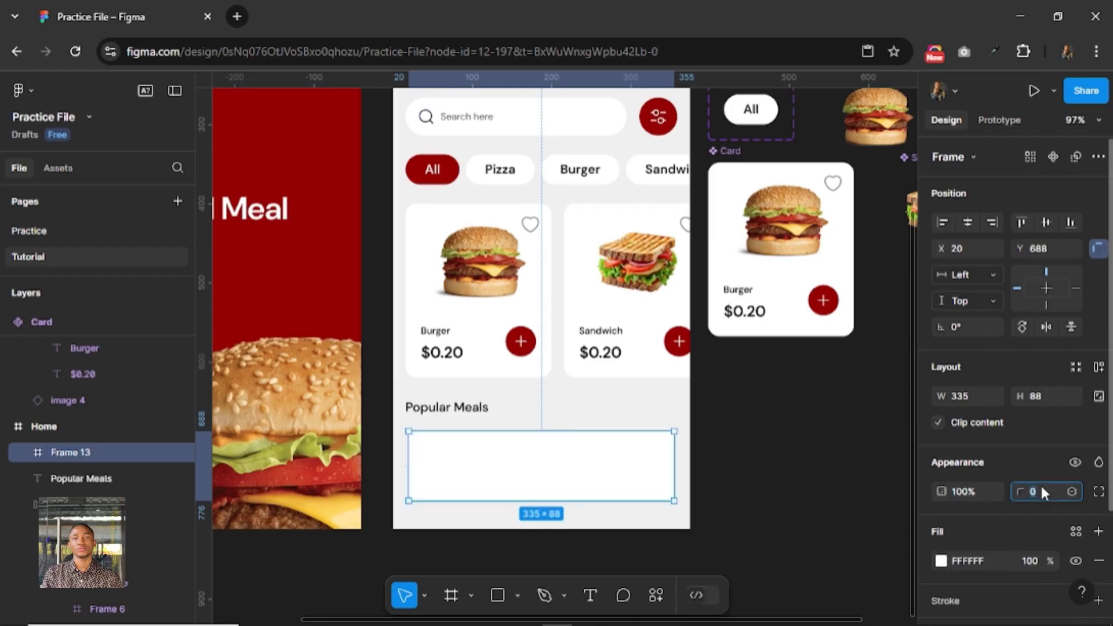
type("12")
key("Return")
key("Return")
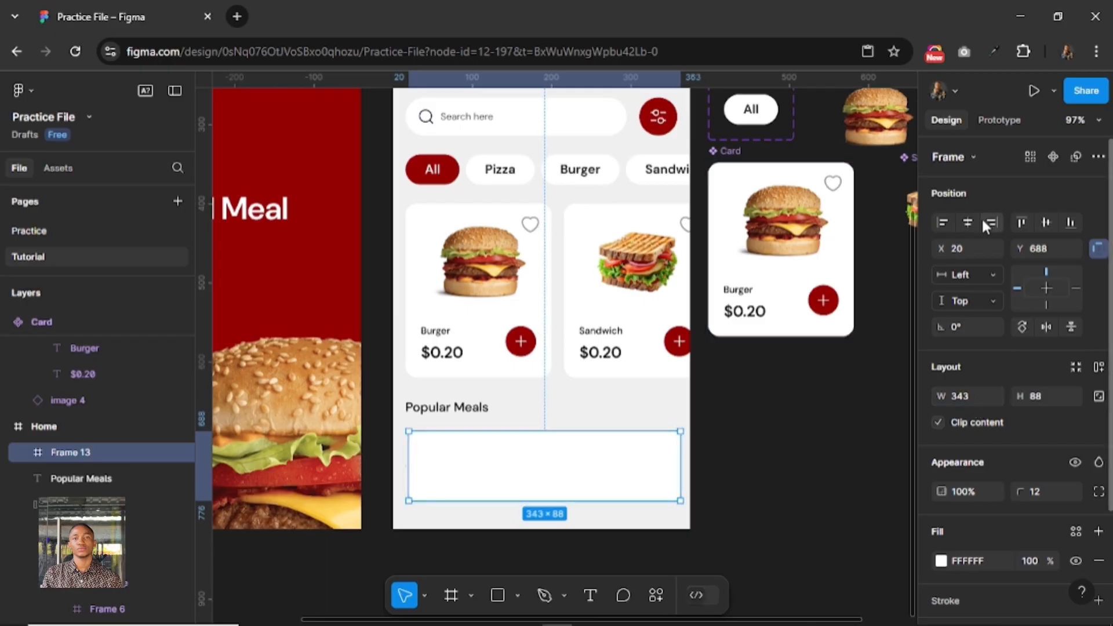
Center the new frame horizontally on the Home screen and move it up to Y 683, leaving a gap of 12 below the heading.
left_click(966, 222)
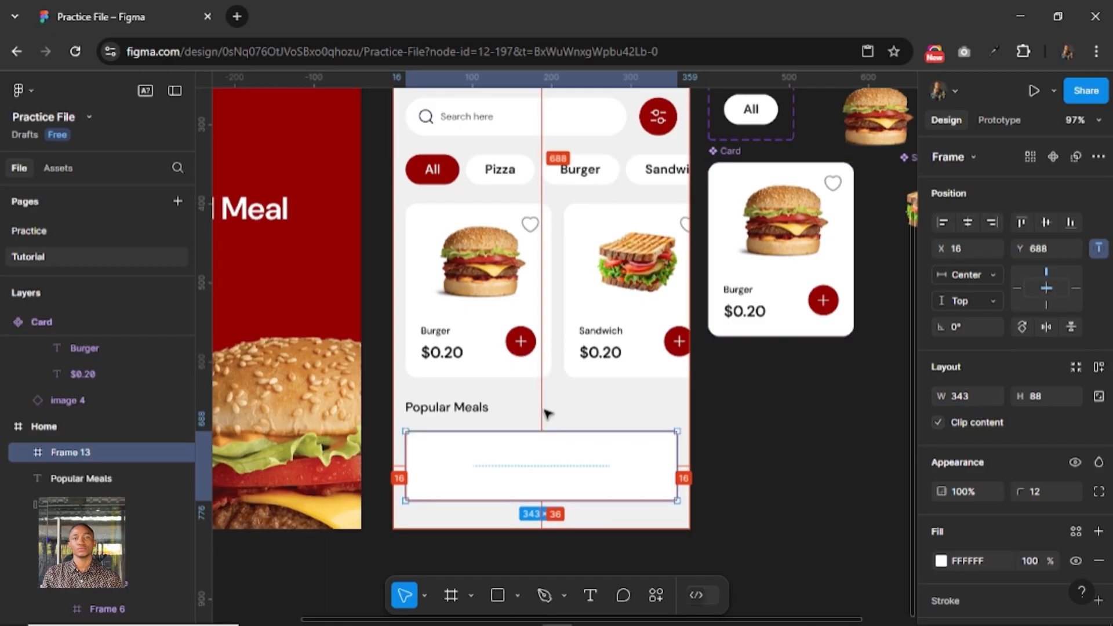
key("Up")
key("Up")
key("Up")
key("Up")
key("Up")
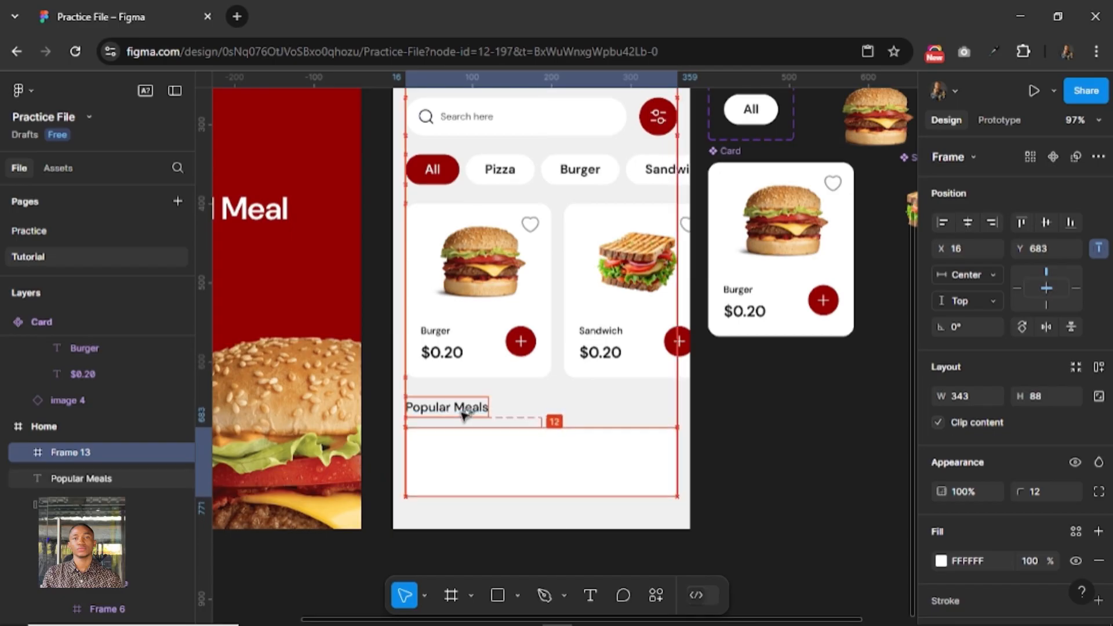
left_click(737, 410)
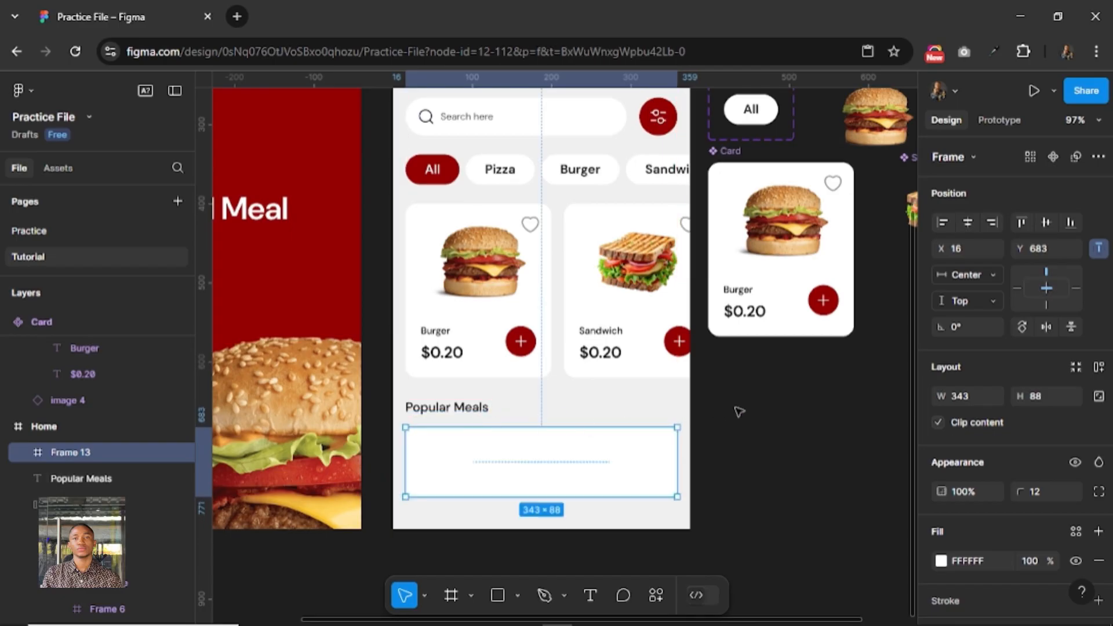
Place an instance of the Burger image component near the left end of the Popular Meals frame and center it vertically.
scroll(740, 446, "up", 5)
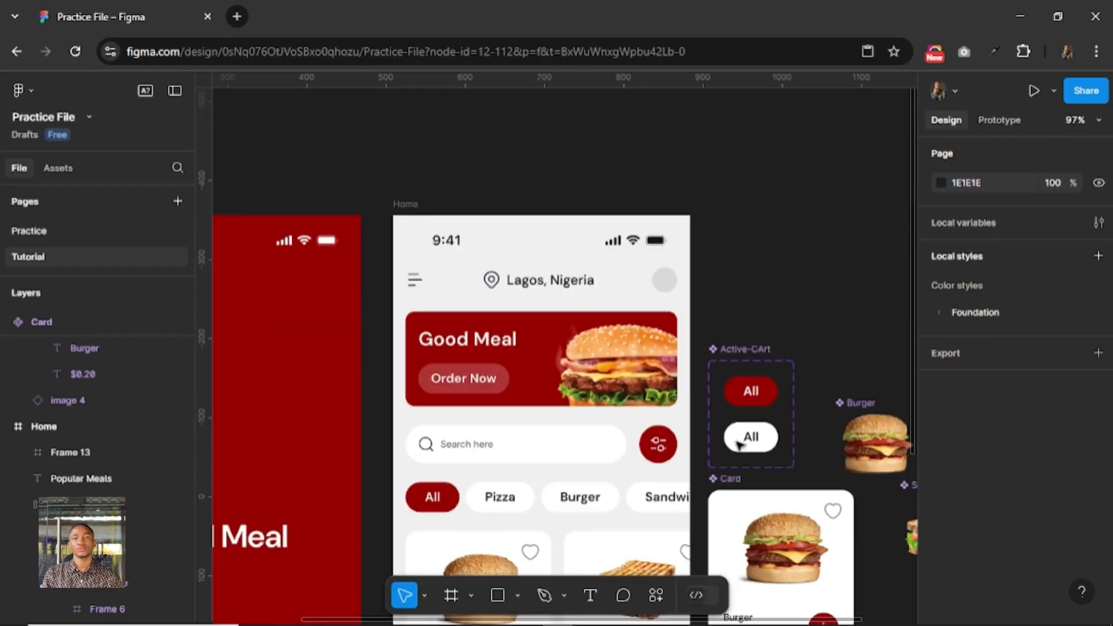
scroll(737, 446, "down", 3)
scroll(738, 446, "up", 2)
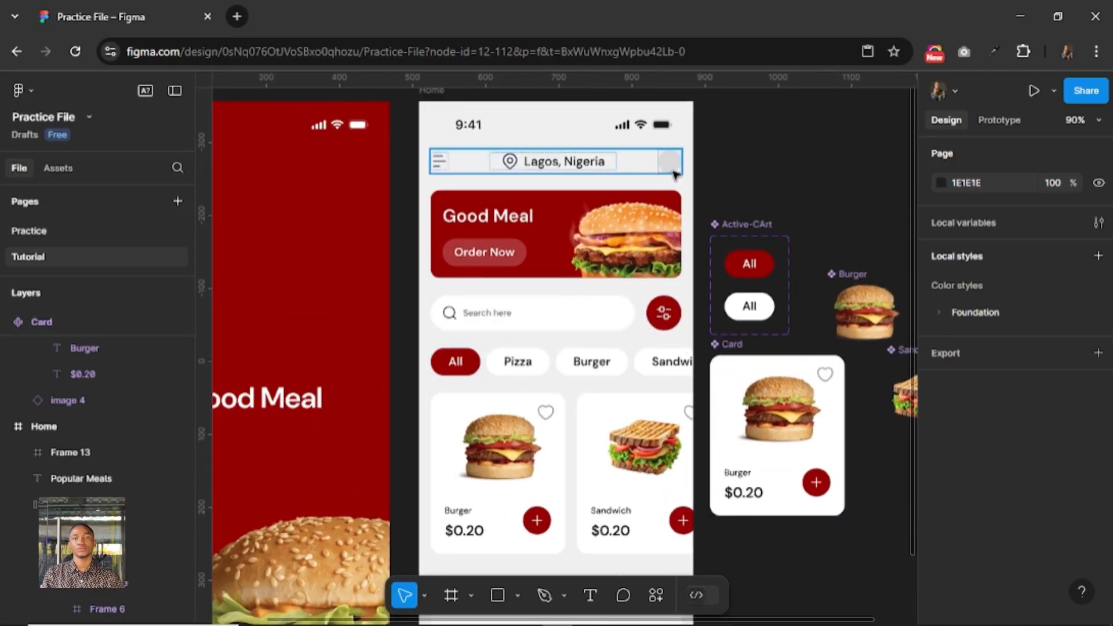
scroll(659, 423, "down", 10)
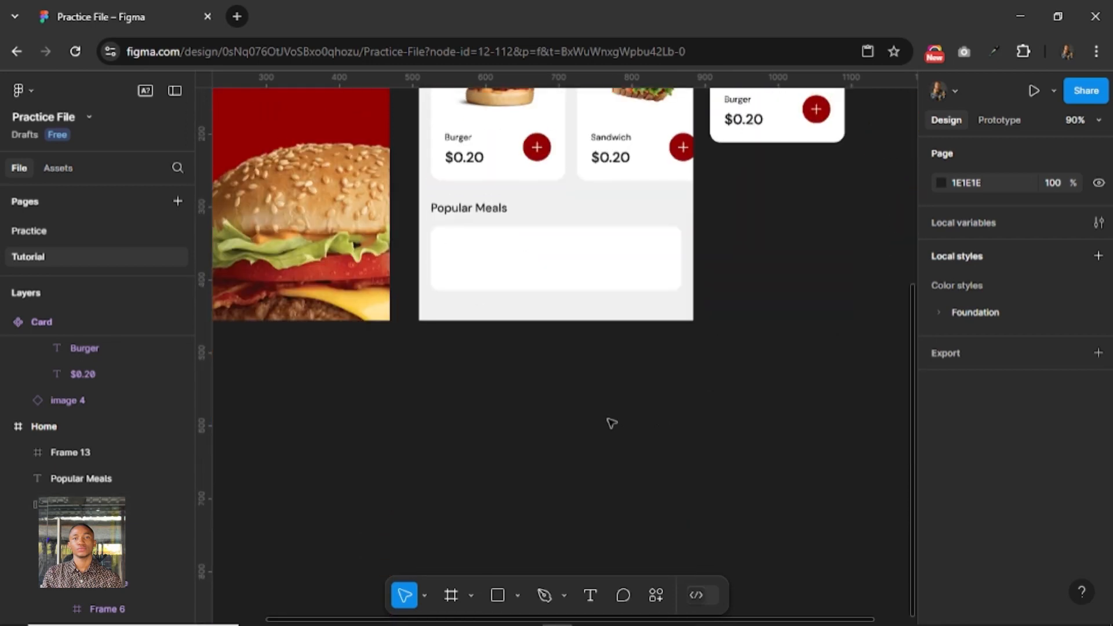
scroll(611, 418, "up", 3)
scroll(730, 377, "up", 3)
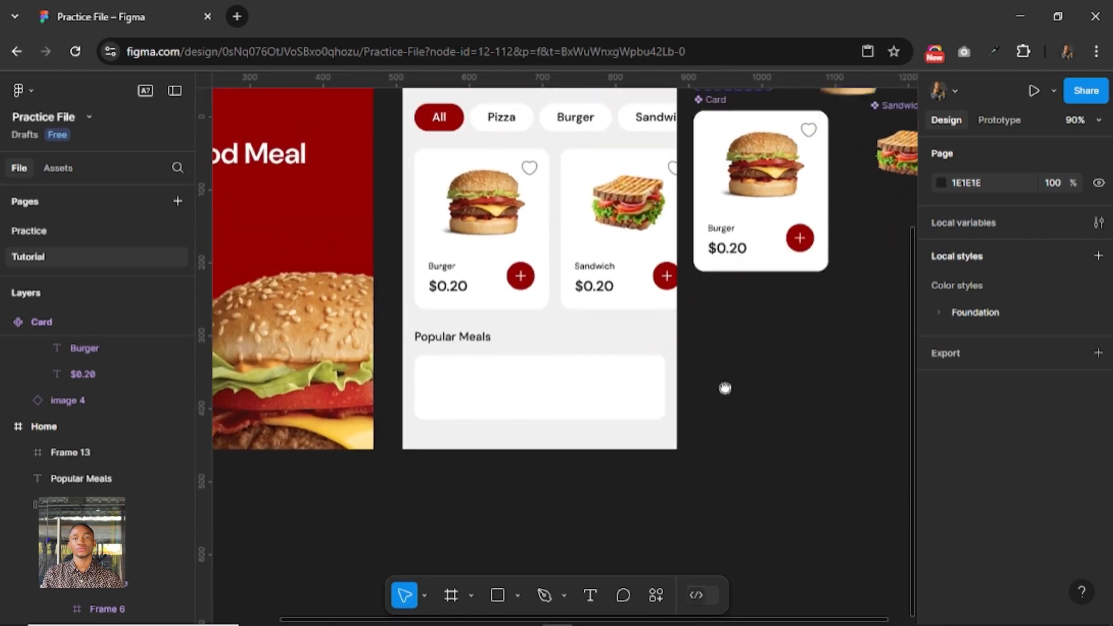
left_click(835, 124)
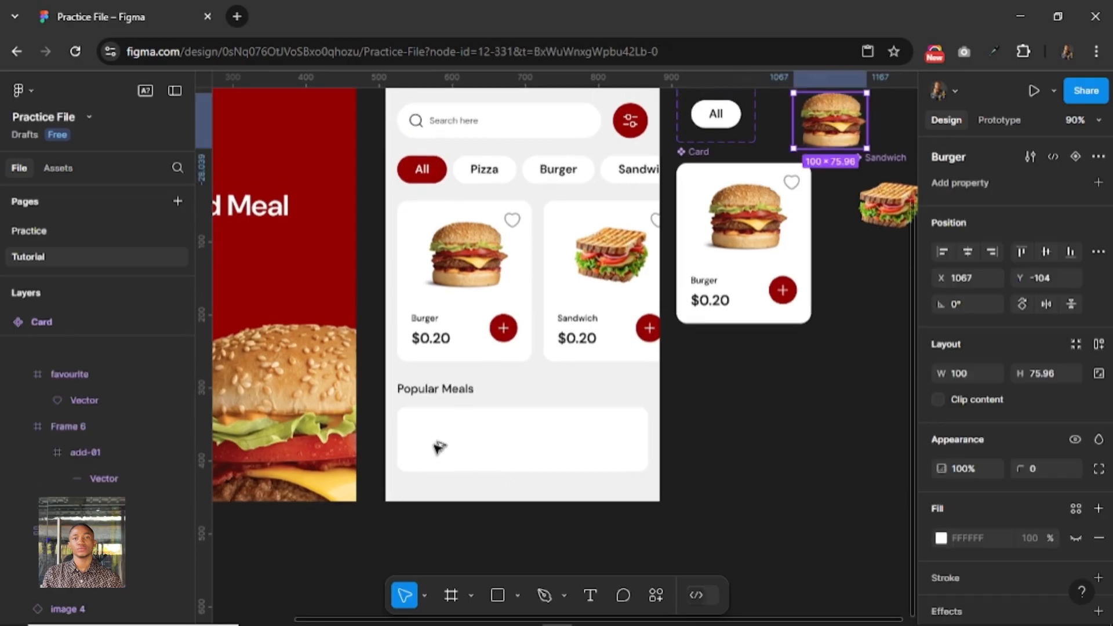
left_click_drag(434, 436, 447, 449)
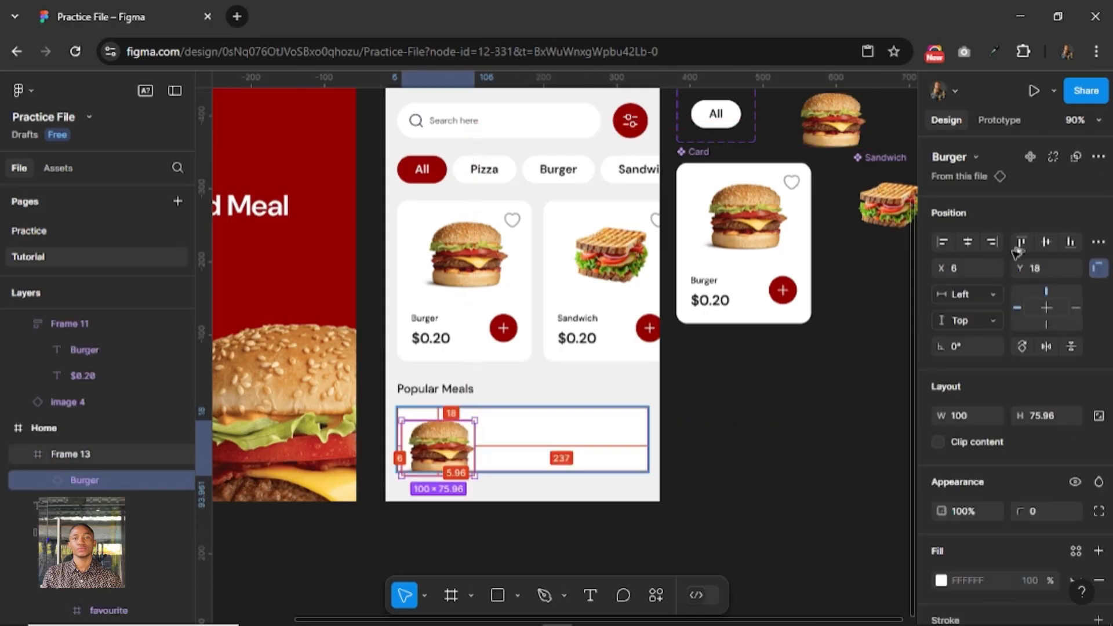
left_click(1046, 241)
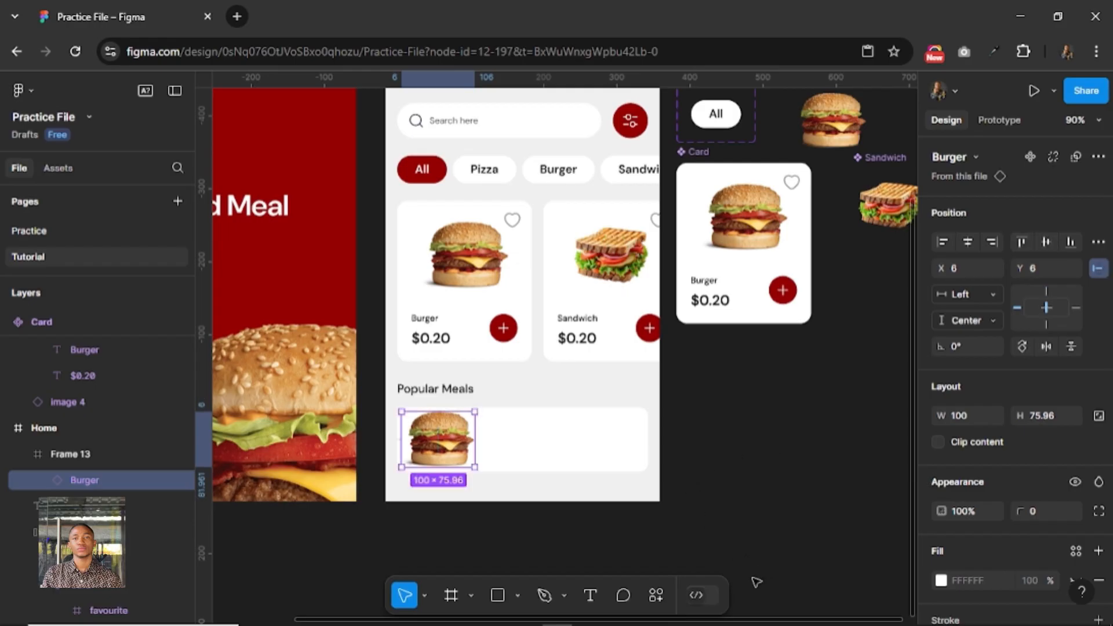
Set the height of the Popular Meals card frame to 100.
left_click(542, 445)
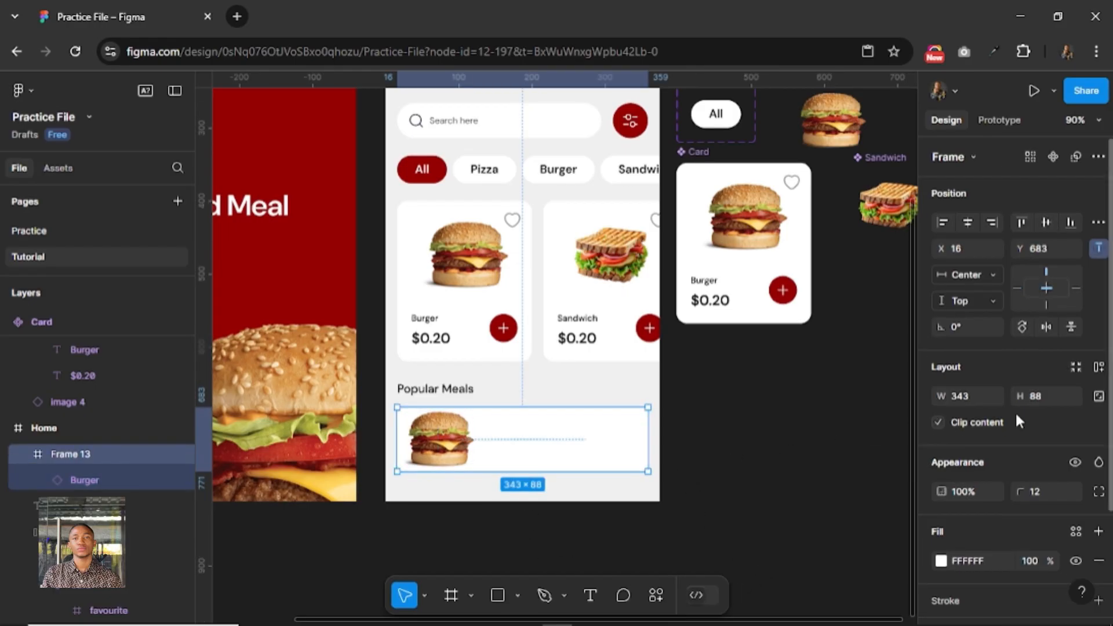
left_click(1038, 393)
type("100")
key("Return")
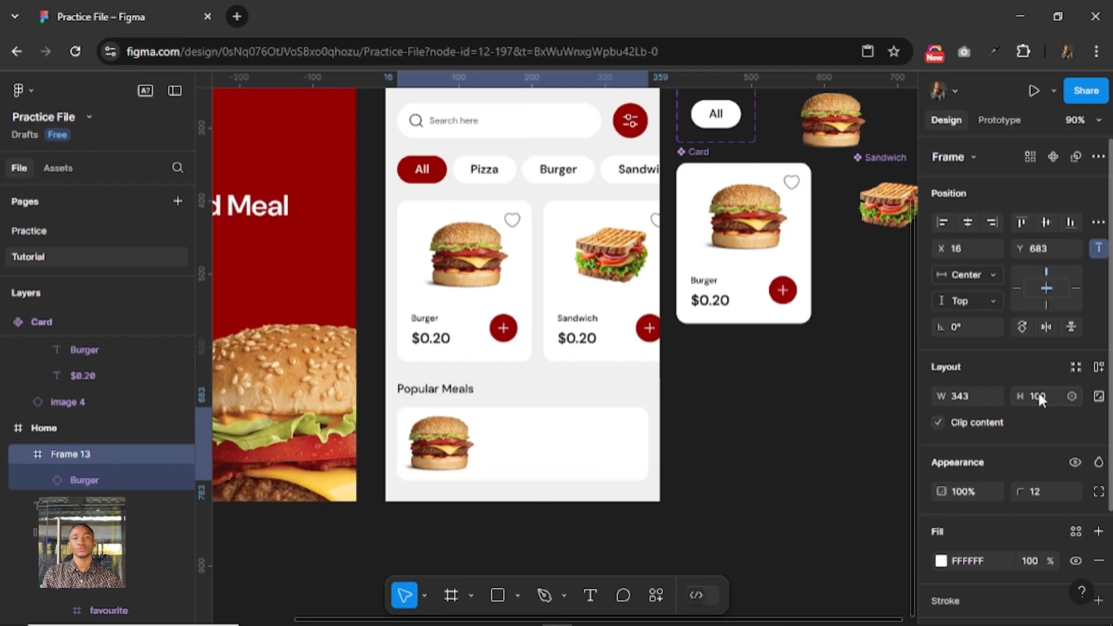
Scale the burger image in the Popular Meals card proportionally to a height of 60 and center it vertically.
left_click(454, 450)
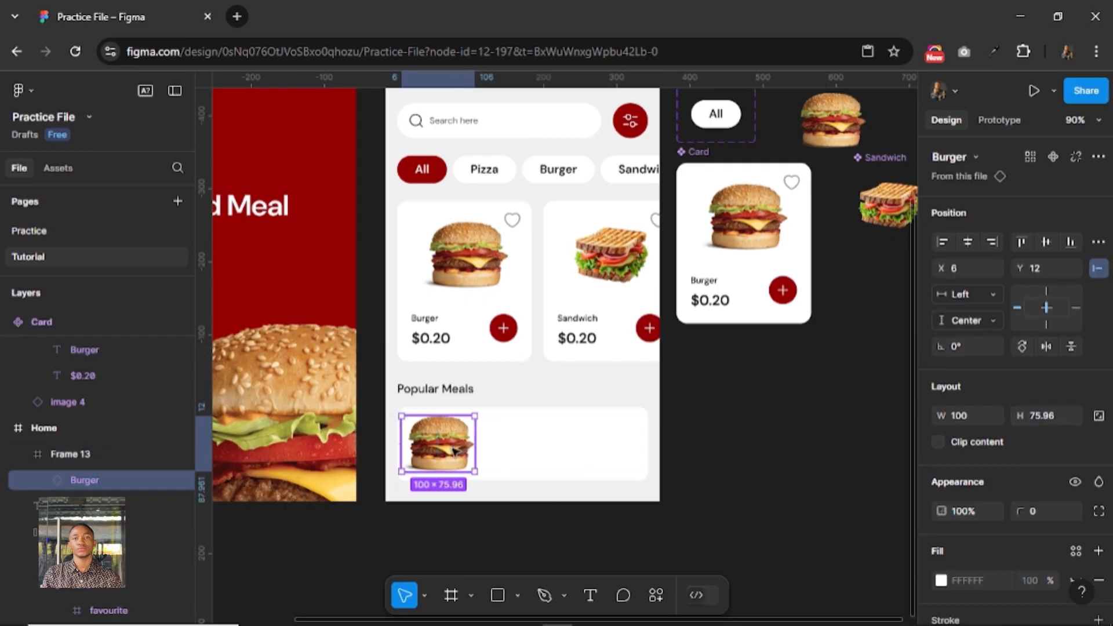
key("k")
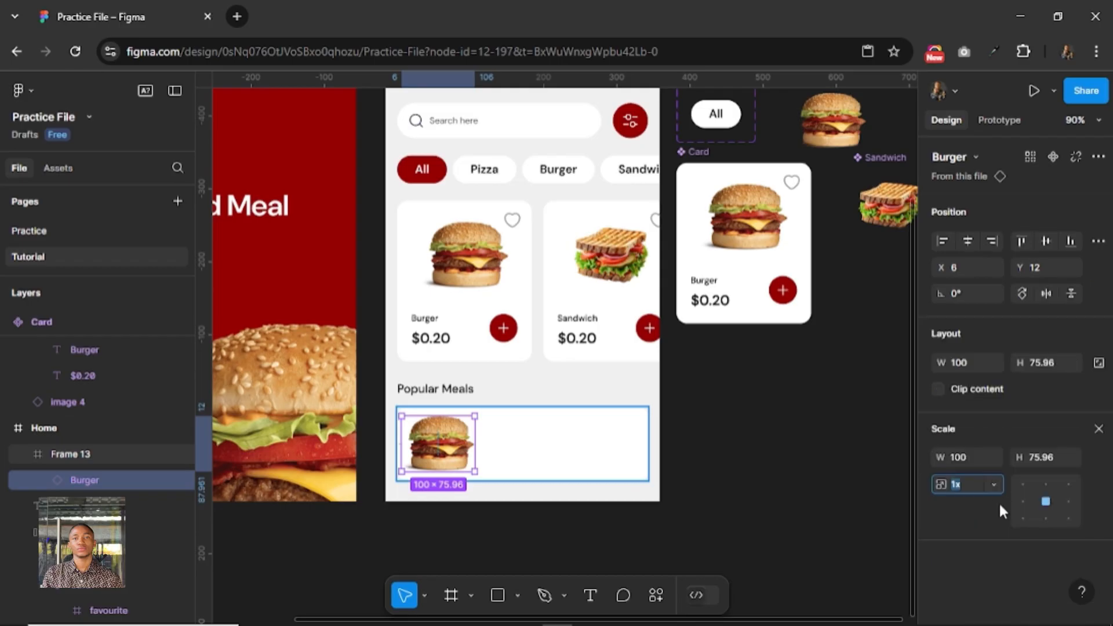
left_click(1043, 458)
type("60")
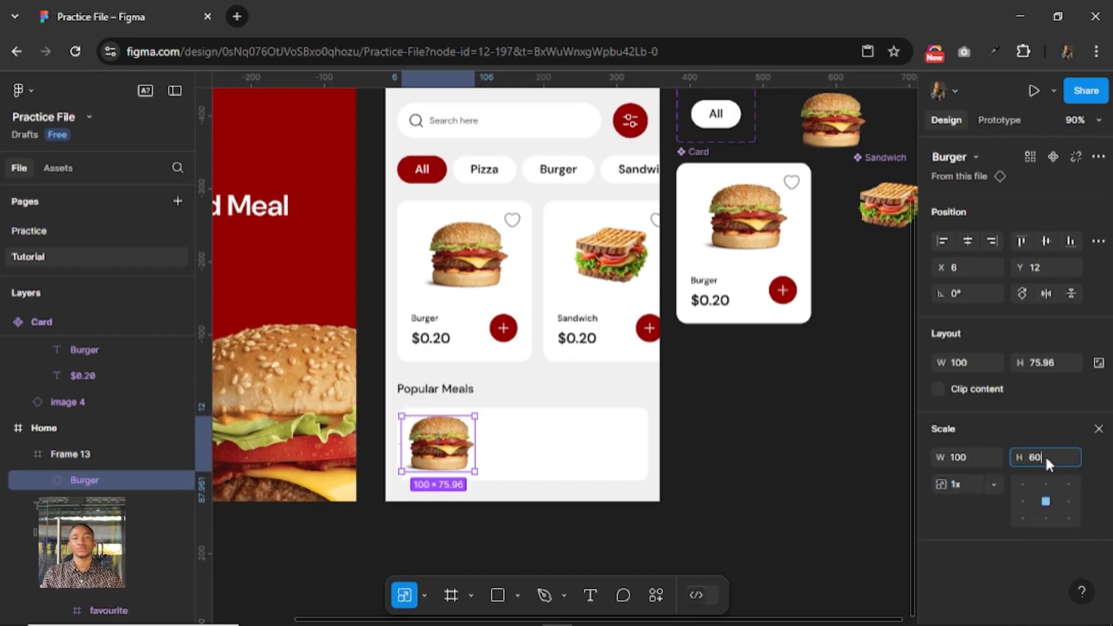
key("Return")
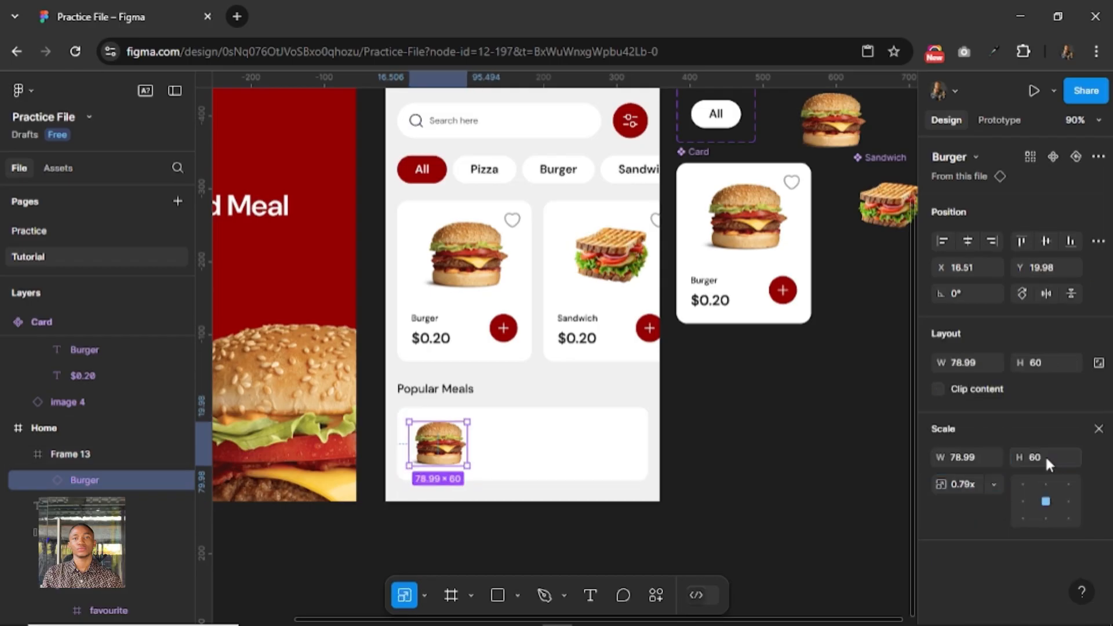
left_click(1045, 240)
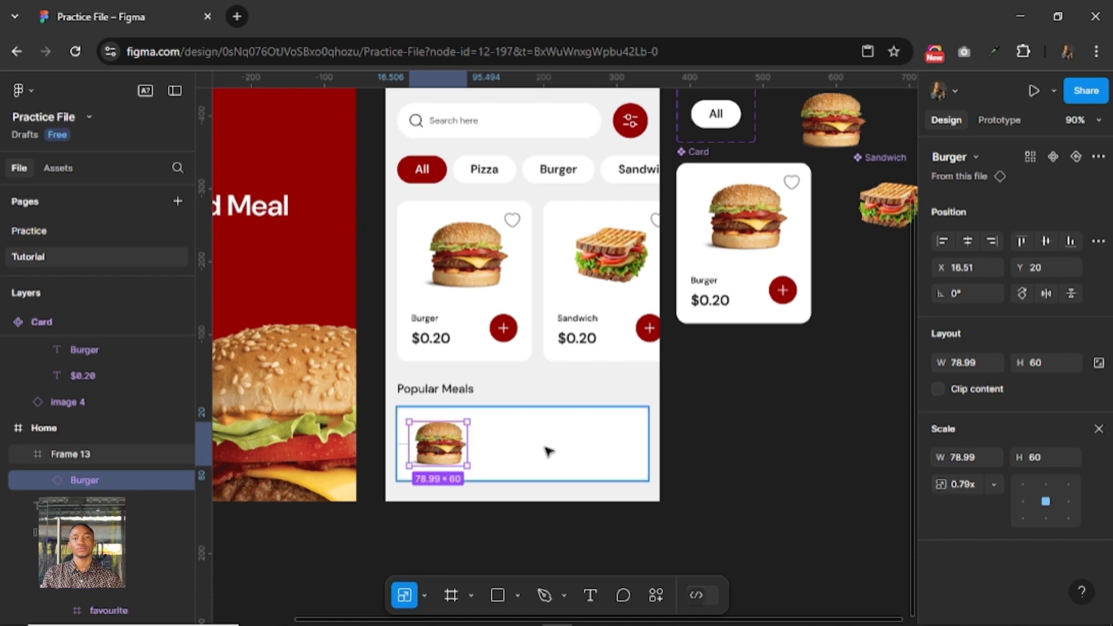
left_click(487, 525)
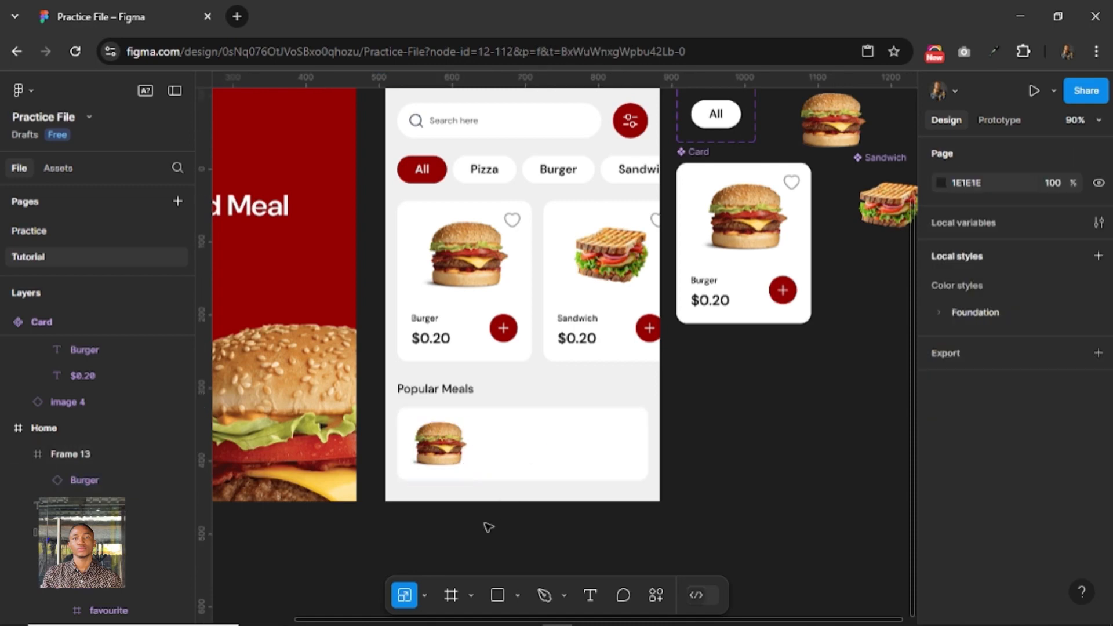
left_click(432, 335)
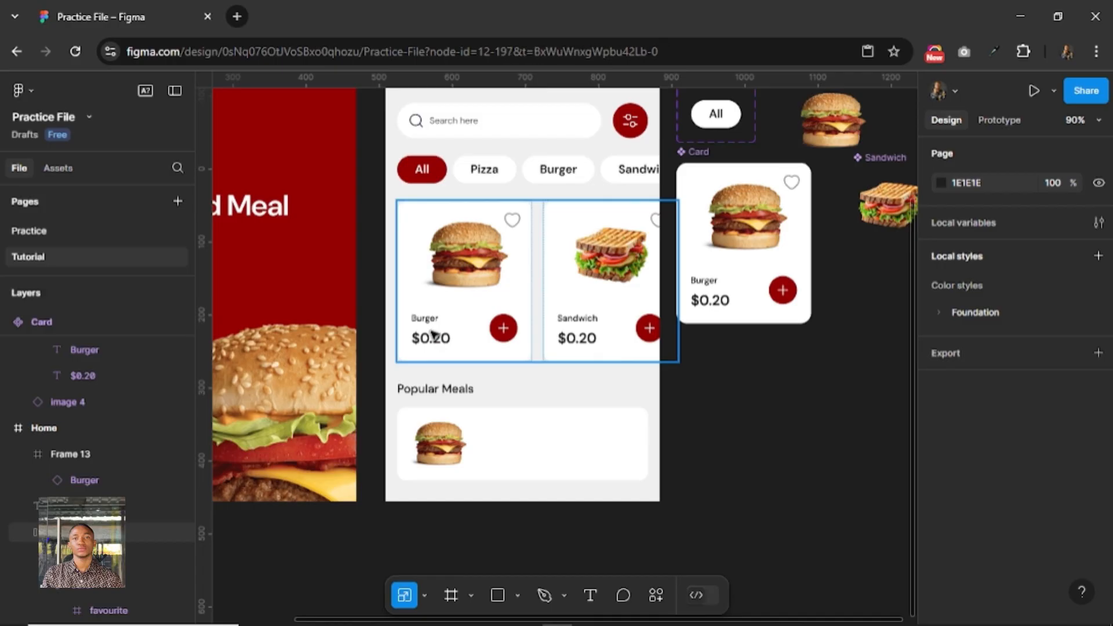
left_click(432, 334)
double_click(431, 335)
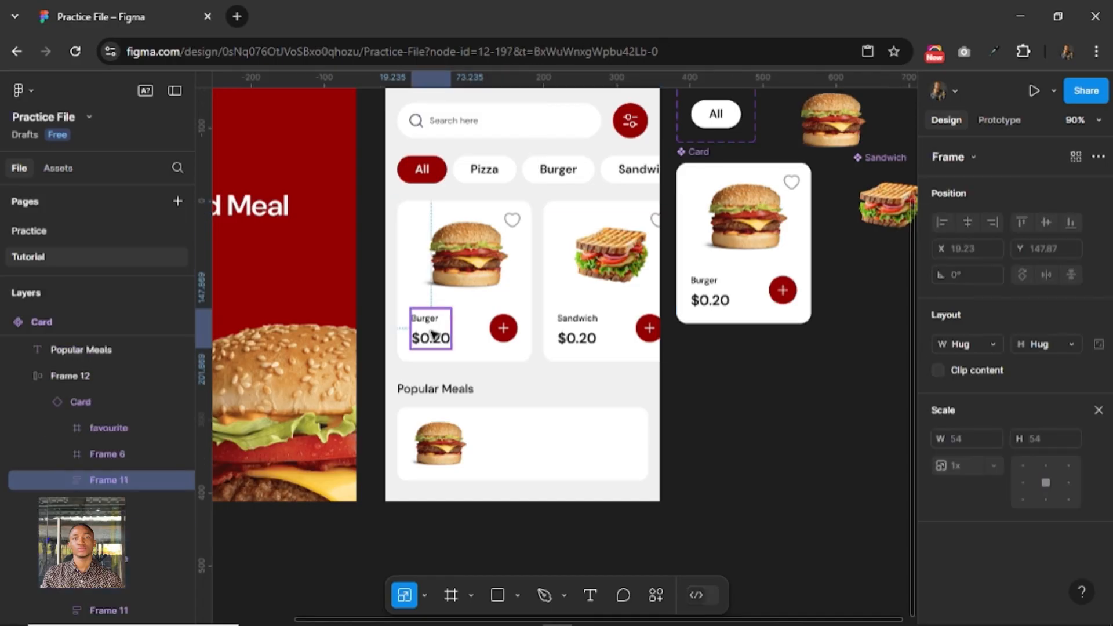
double_click(432, 334)
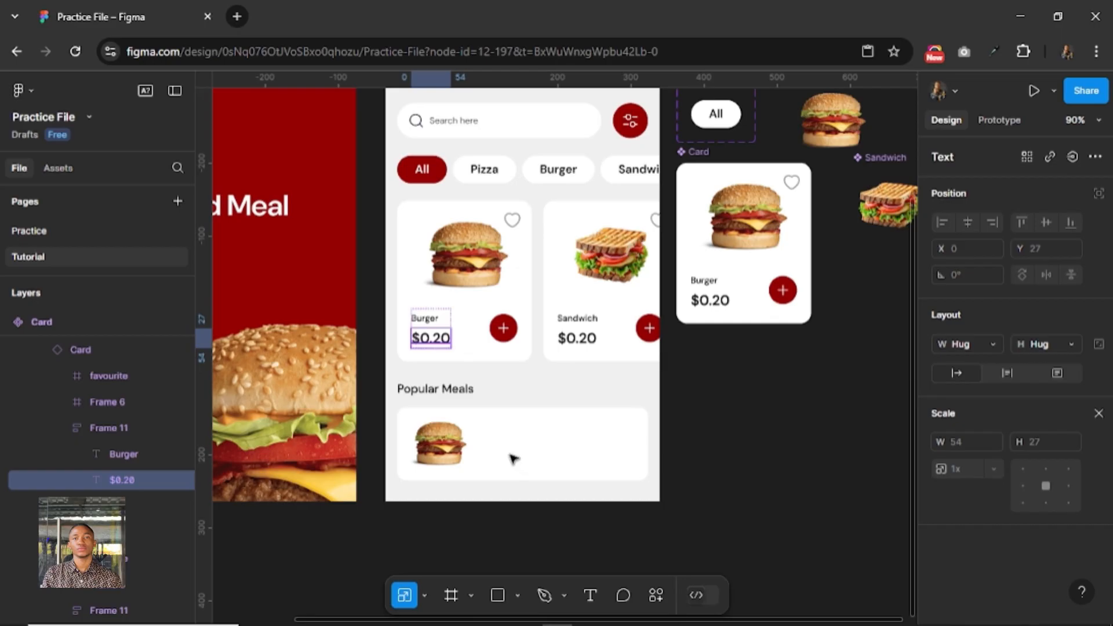
left_click_drag(510, 456, 507, 446)
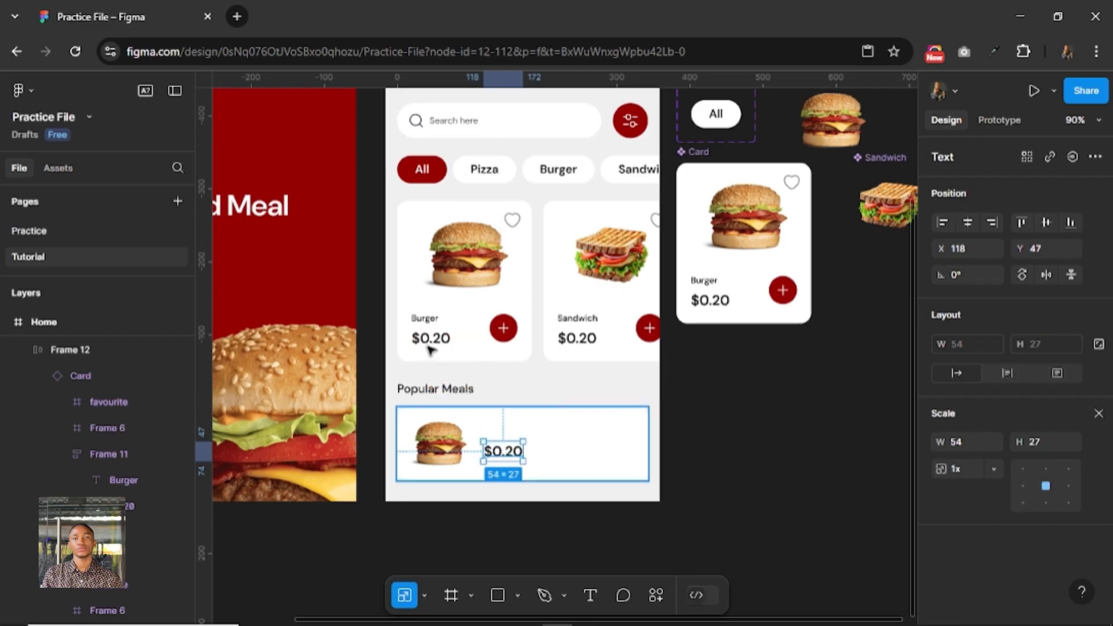
key("Delete")
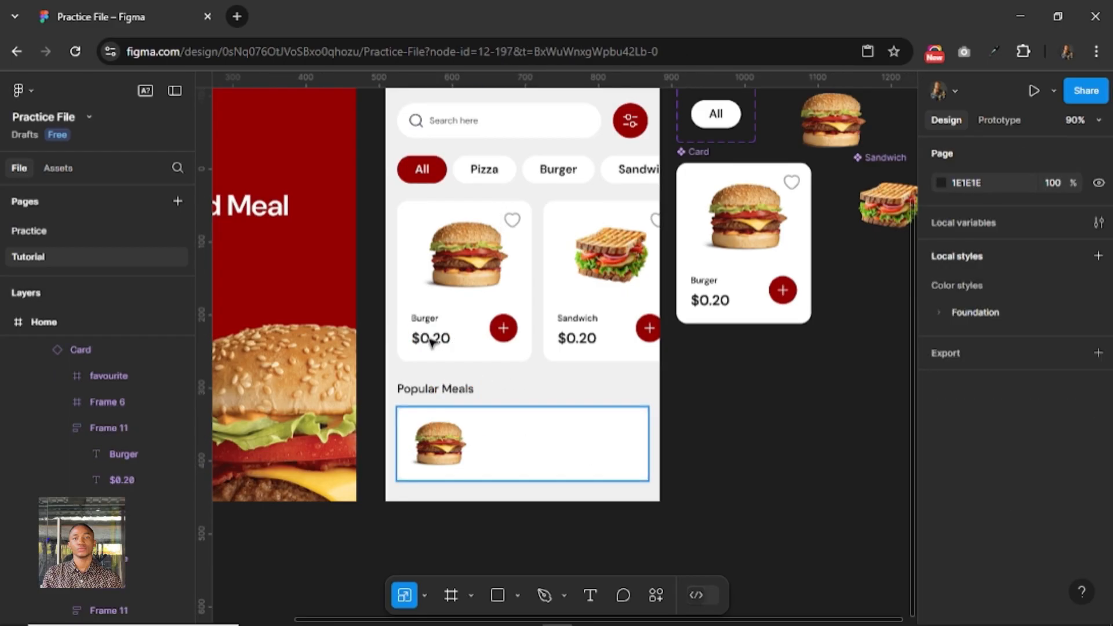
Copy the title-and-price group from the Burger card into the Popular Meals frame and place it beside the burger image at about X 129, Y 26.
left_click(431, 342)
double_click(432, 342)
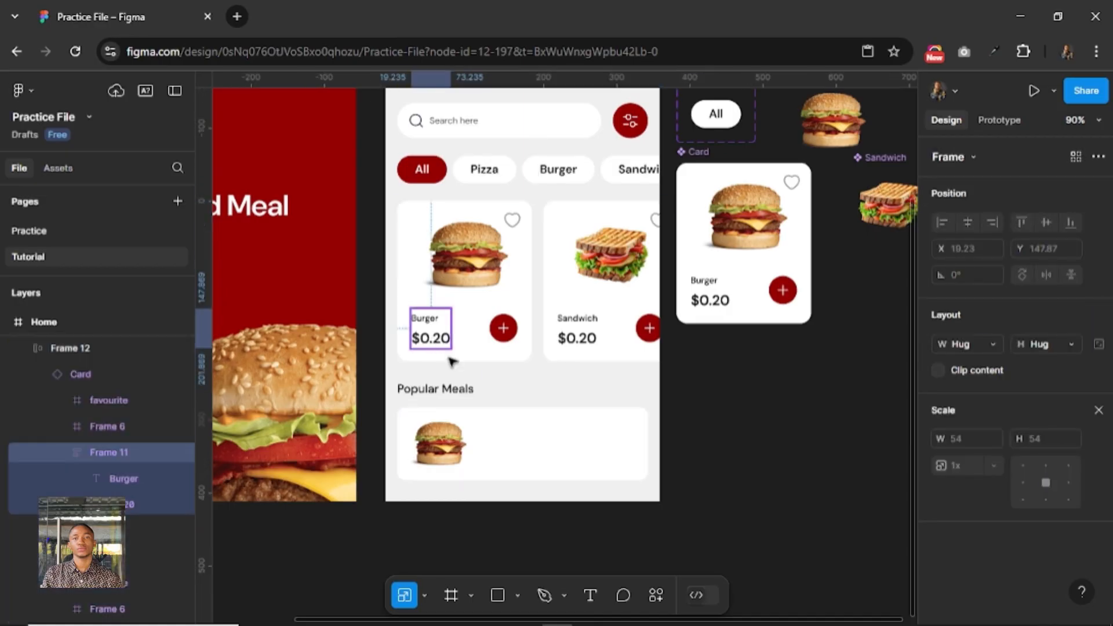
right_click(450, 335)
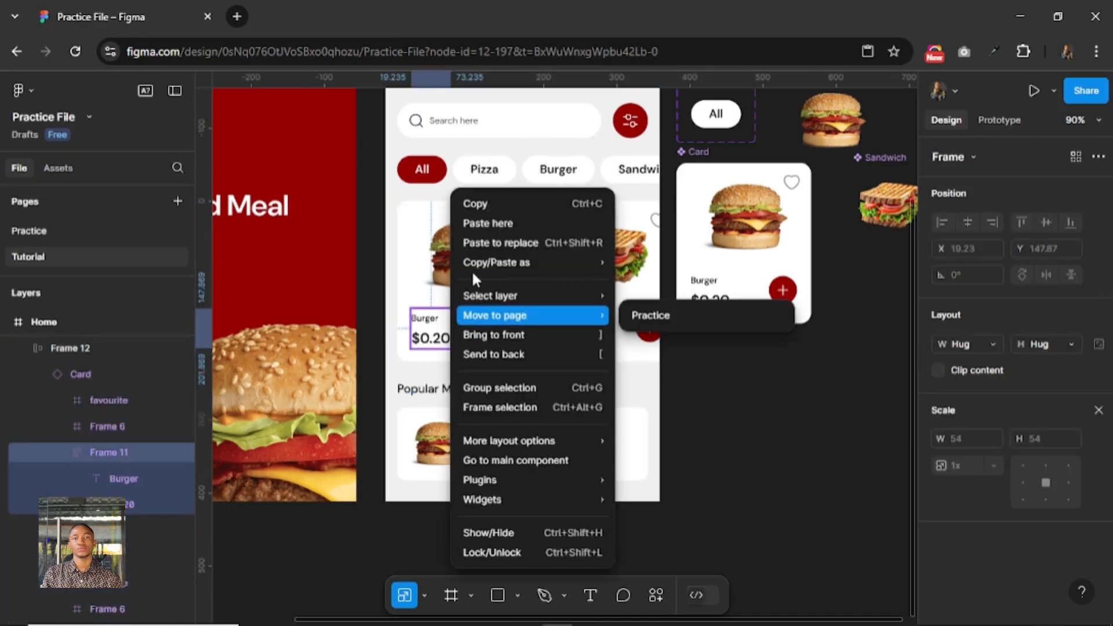
left_click(484, 199)
left_click(517, 429)
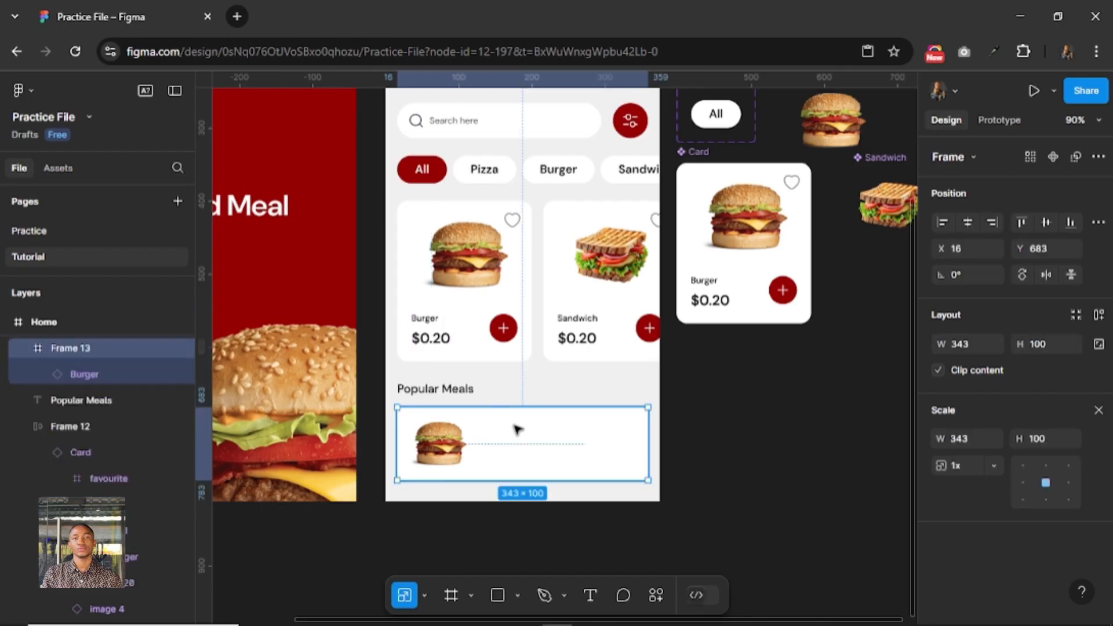
key("ctrl+v")
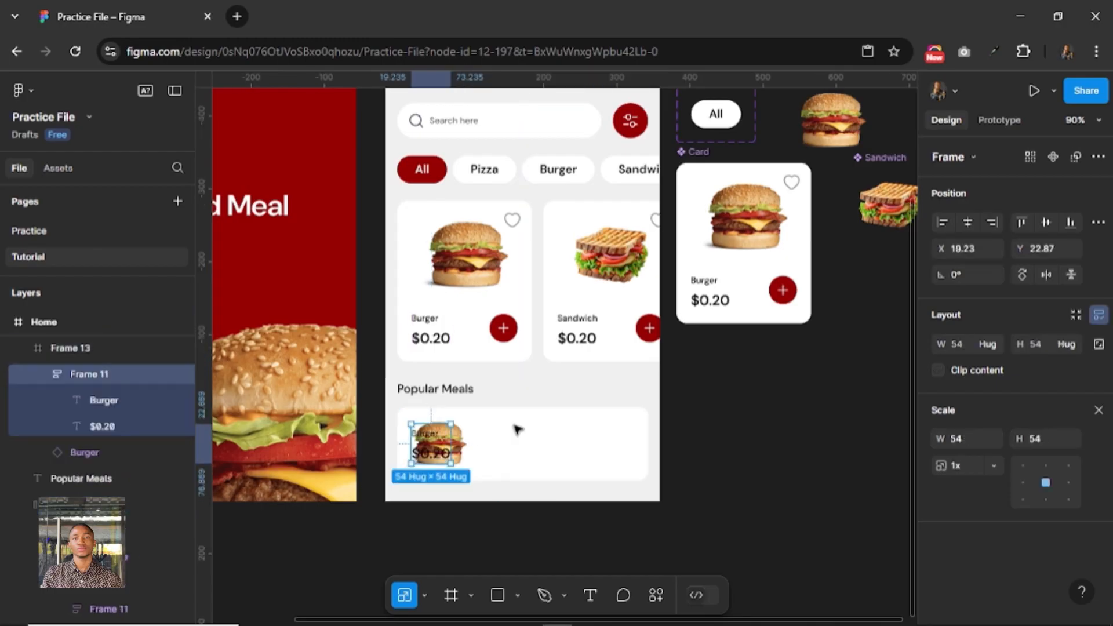
left_click_drag(431, 446, 513, 449)
key("alt")
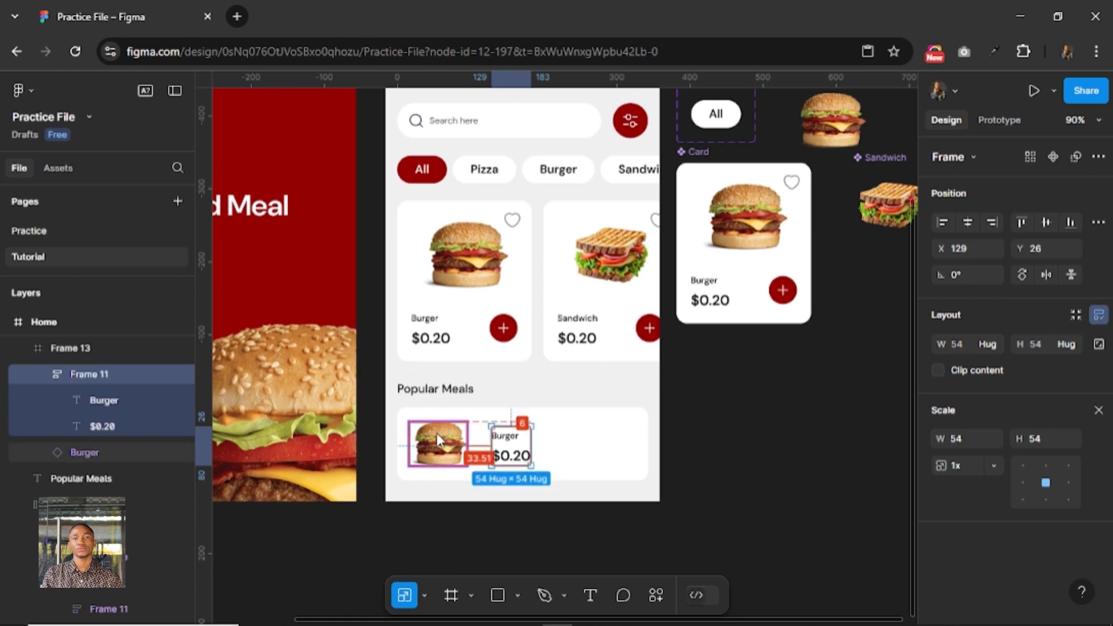
Move the title-and-price group closer to the burger image in the Popular Meals card, to X 112, and center it vertically at Y 23.
key("Left")
key("Left")
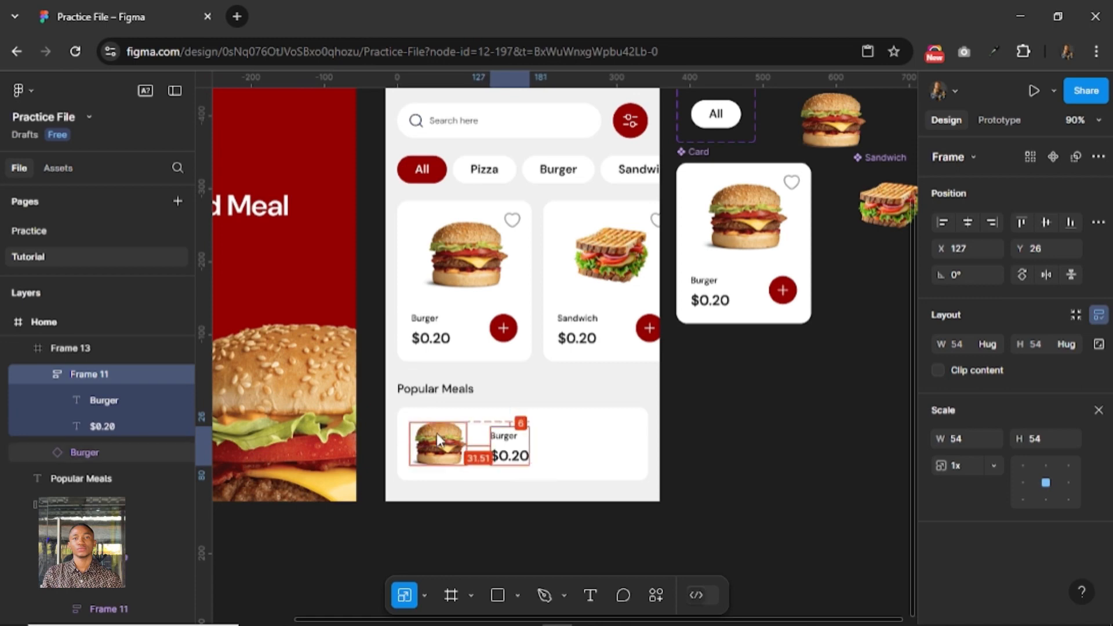
key("alt")
key("shift+Left")
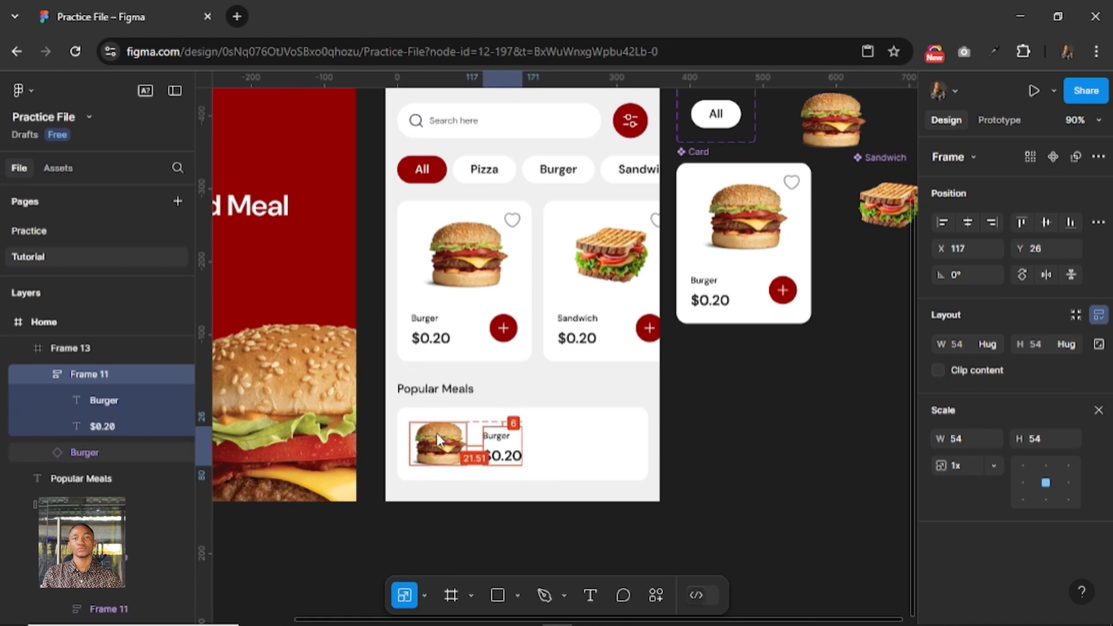
key("Right")
key("Right")
key("Right")
key("alt")
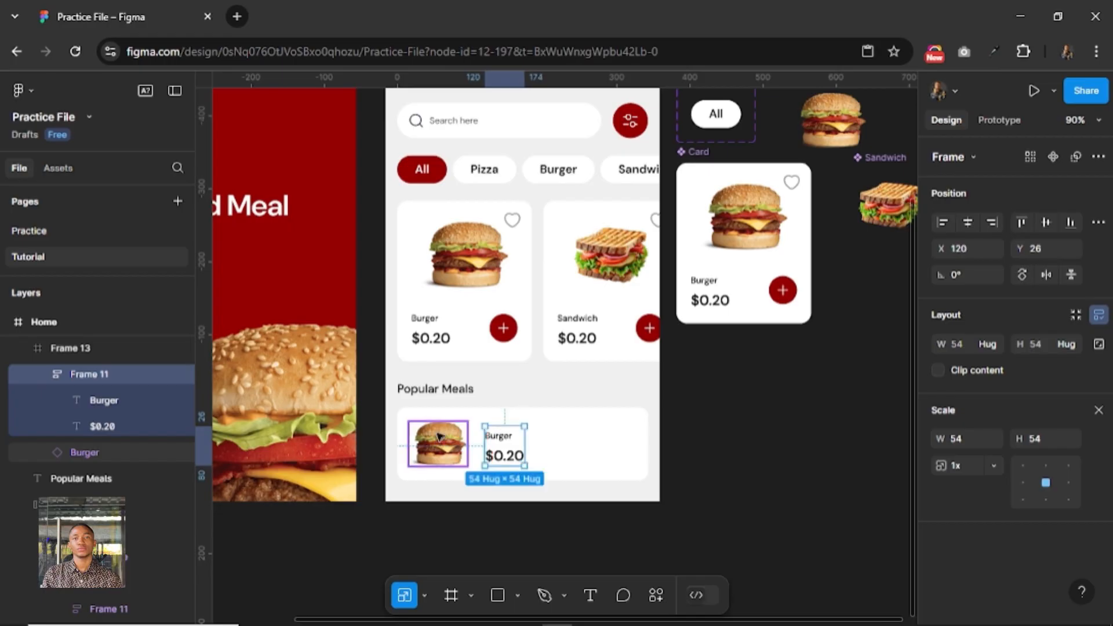
key("Left")
key("Left")
key("Left")
key("Left")
key("Left")
key("Left")
key("Left")
key("Left")
key("alt")
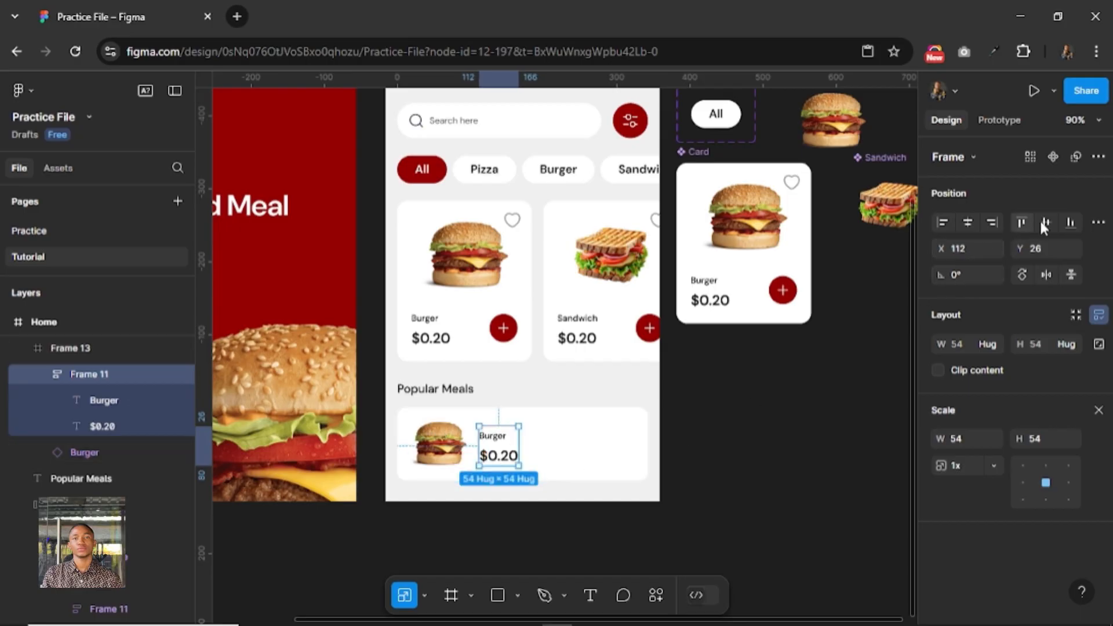
key("Up")
key("Up")
key("Up")
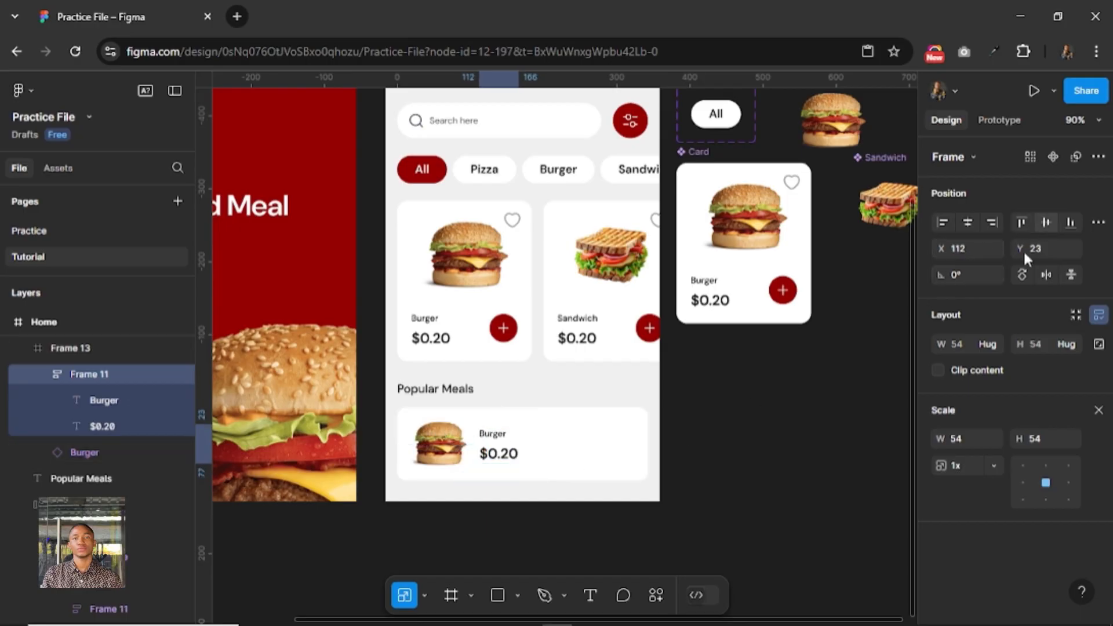
Copy the red plus button from the first Burger card and paste it into the Popular Meals card frame.
left_click(503, 328)
left_click(503, 328)
right_click(510, 329)
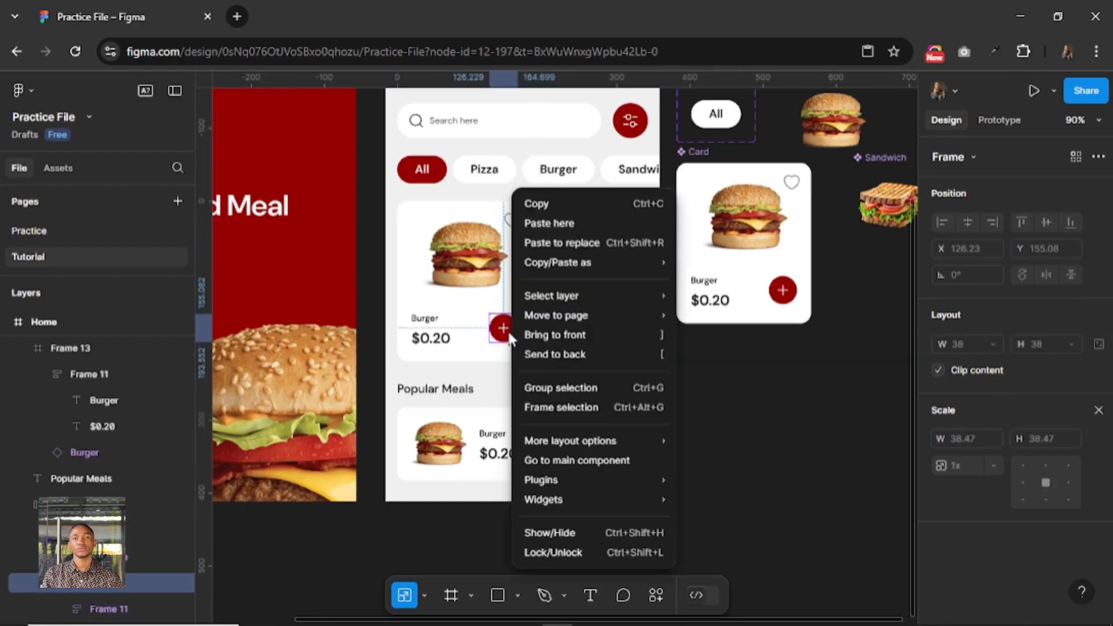
left_click(548, 225)
left_click(566, 450)
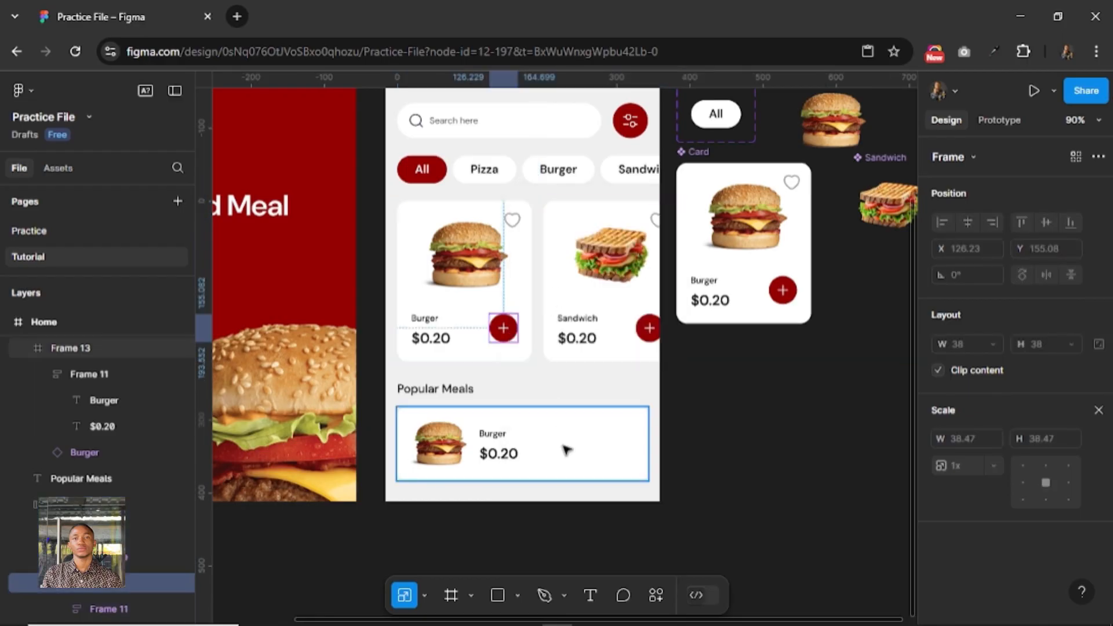
key("ctrl+v")
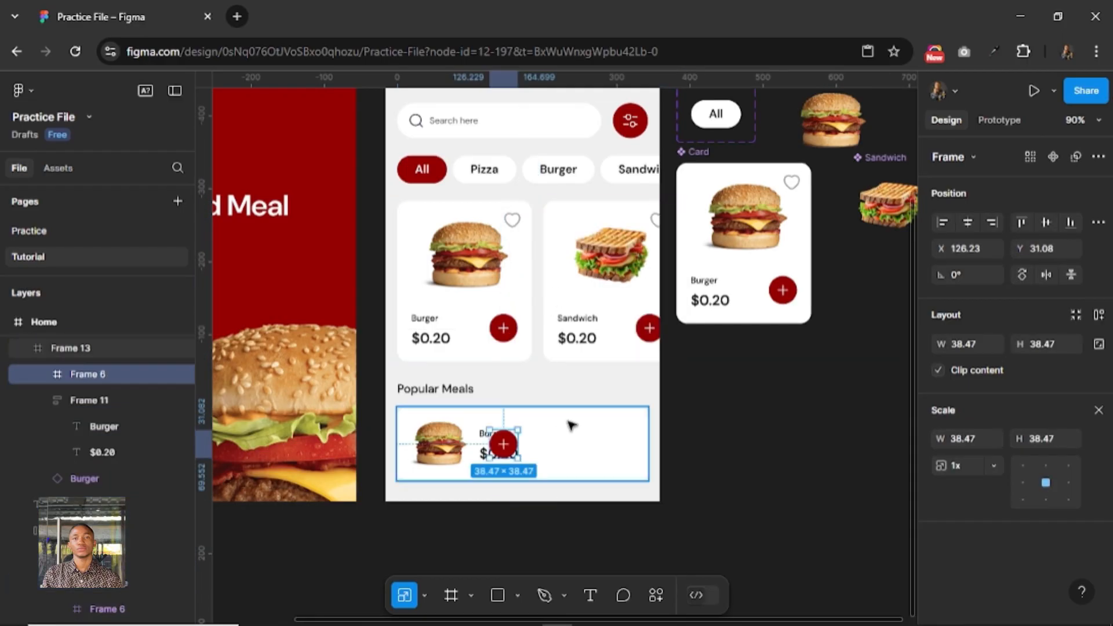
Place the pasted plus button near the right end of the Popular Meals card at X 288, Y 31.
left_click_drag(502, 445, 610, 444)
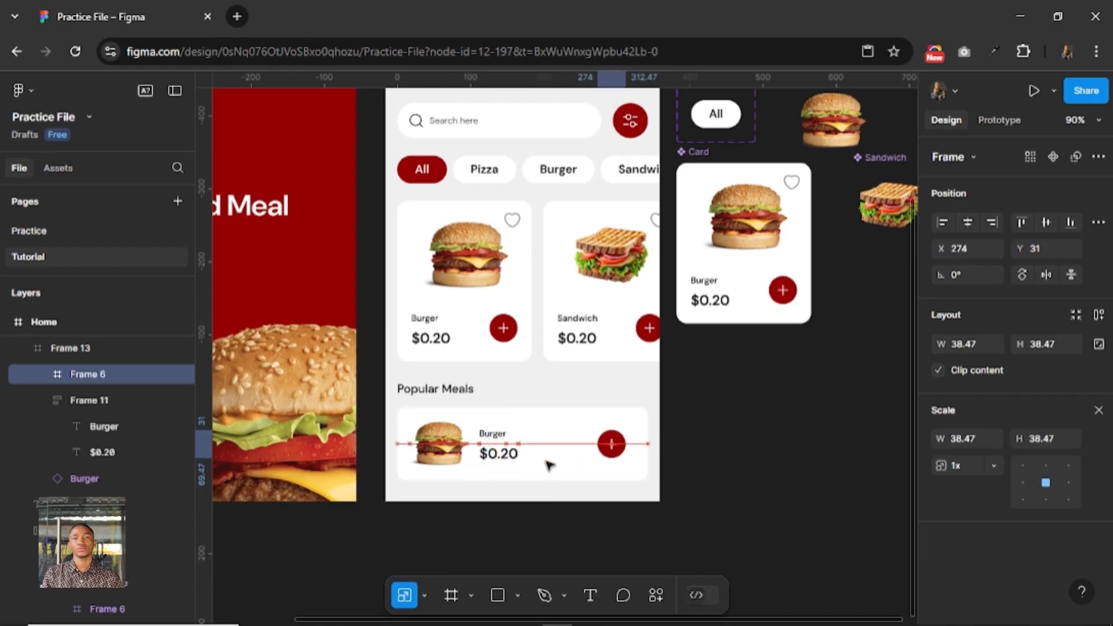
key("alt")
key("Right")
key("Right")
key("Right")
key("Right")
key("Right")
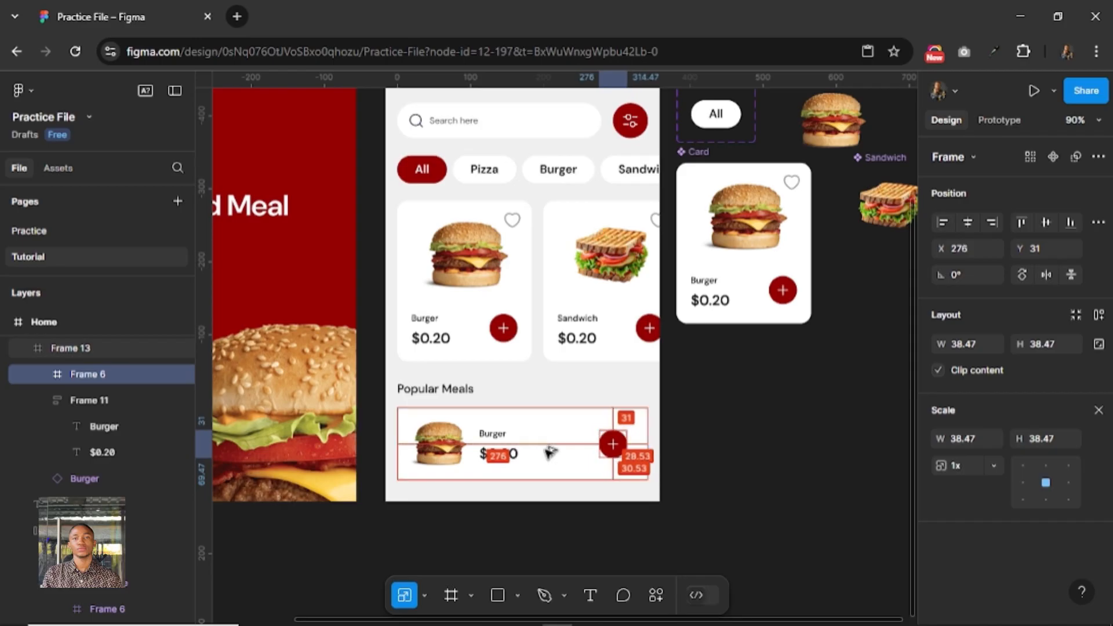
key("Right")
key("Right")
key("Right")
key("Right")
key("Right")
key("Right")
key("Right")
key("Right")
key("Right")
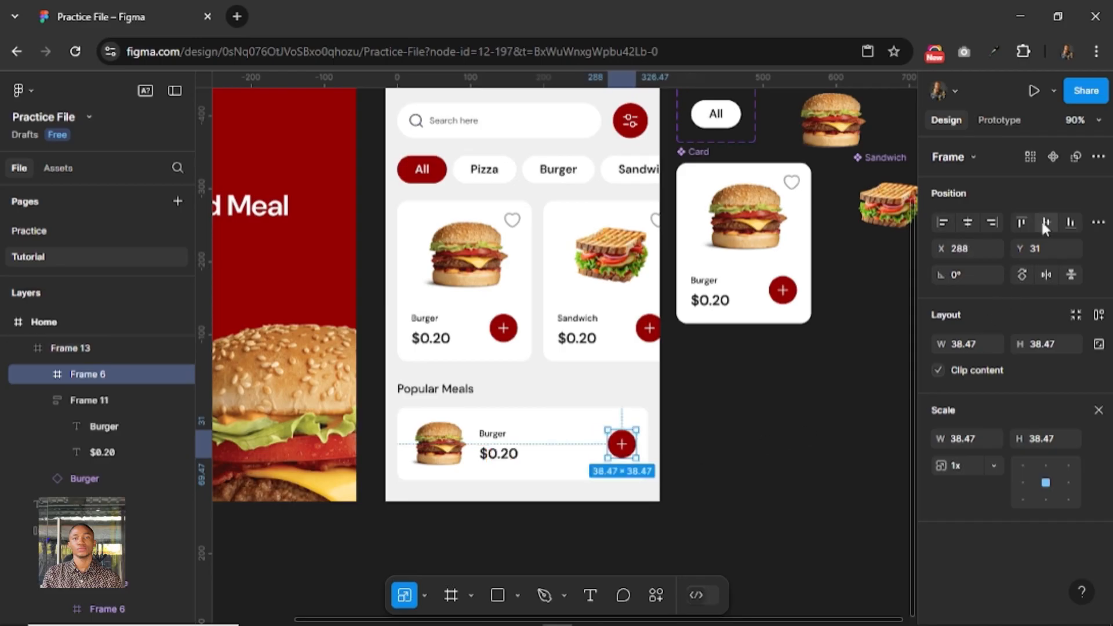
key("alt")
Copy the heart icon from the first Burger card on the Home screen.
scroll(570, 426, "up", 5)
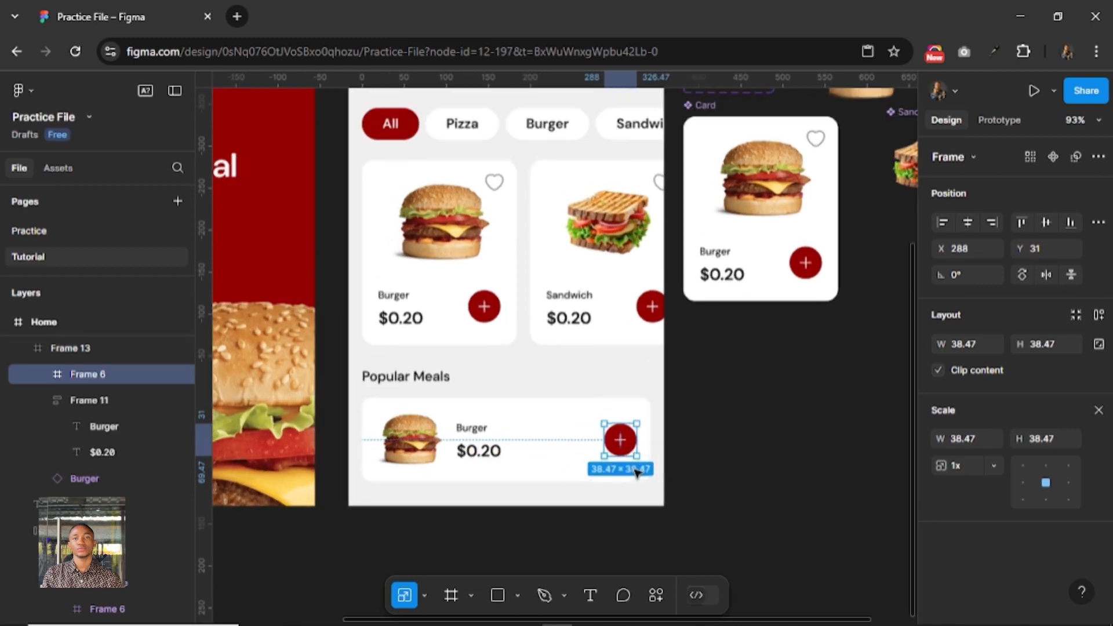
left_click_drag(441, 383, 568, 427)
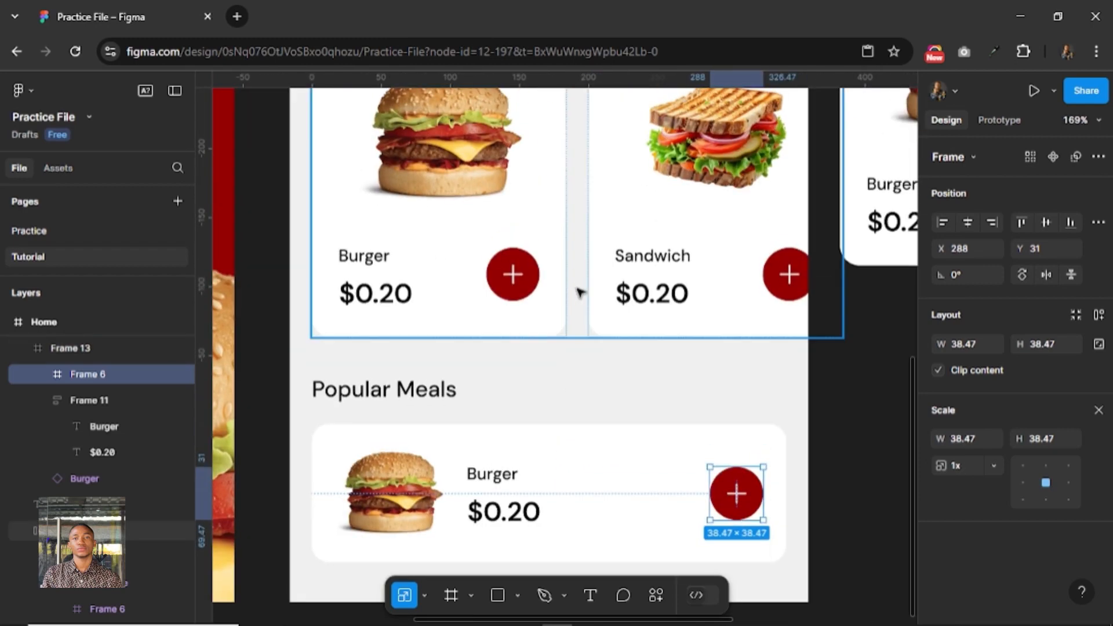
scroll(576, 291, "up", 3)
right_click(533, 153)
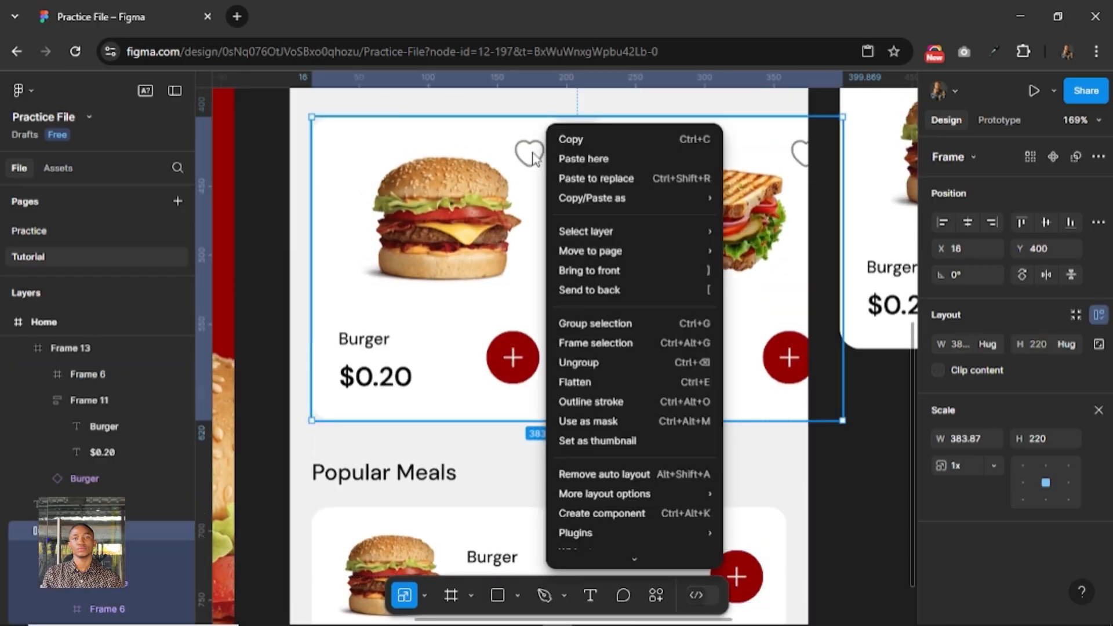
left_click(532, 153)
double_click(532, 152)
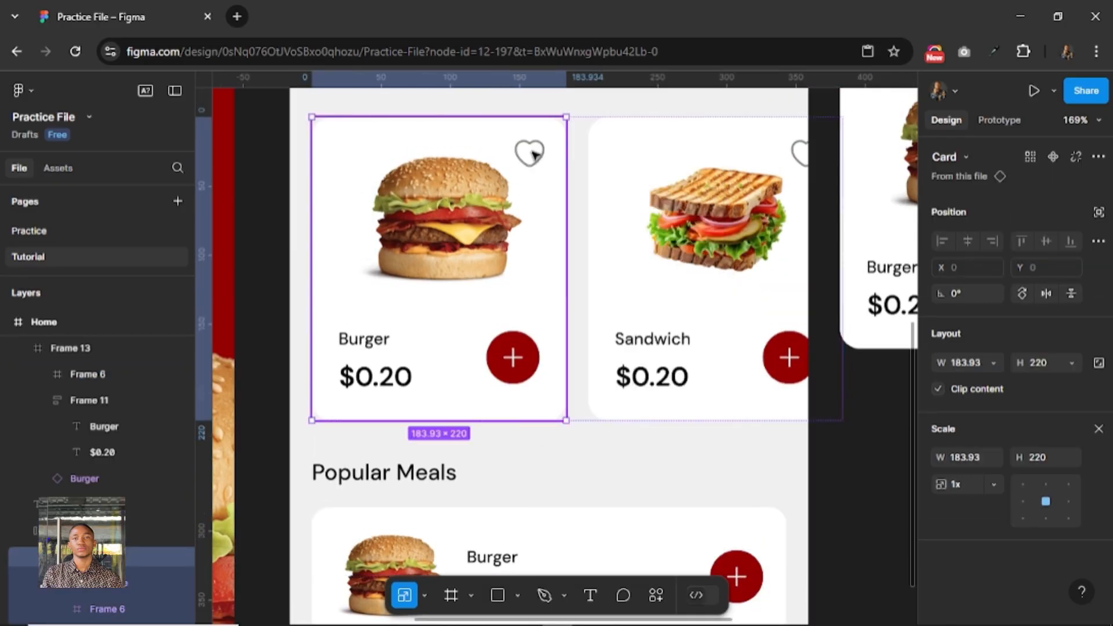
left_click(533, 154)
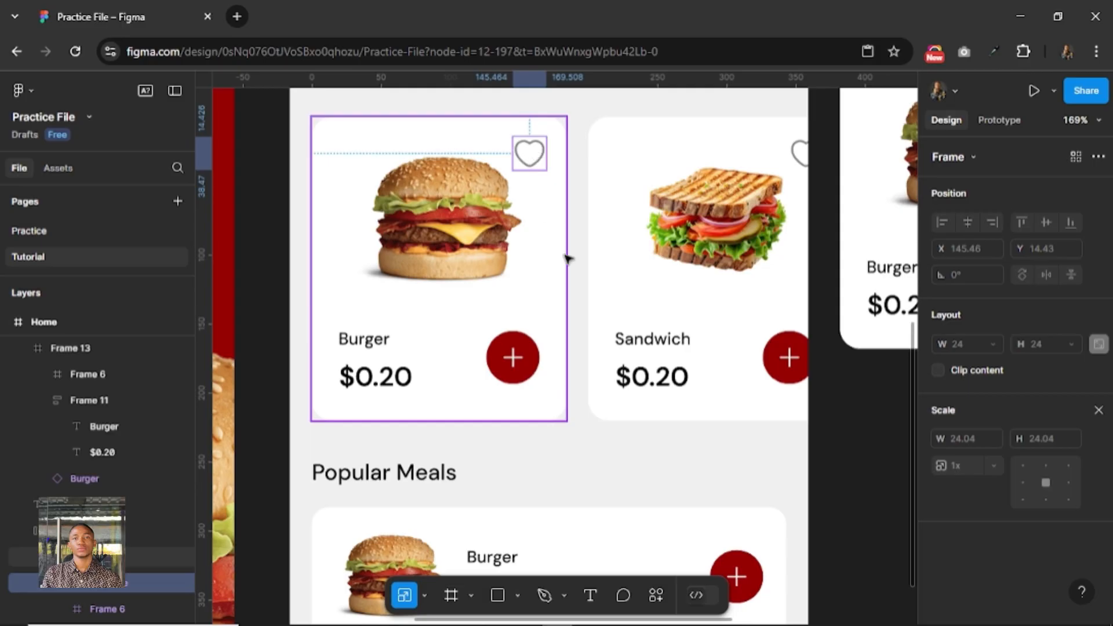
Paste the heart icon into the Popular Meals card and place it just left of the plus button at about X 248, Y 40.
scroll(603, 260, "down", 1)
scroll(600, 279, "down", 1)
scroll(606, 446, "down", 5)
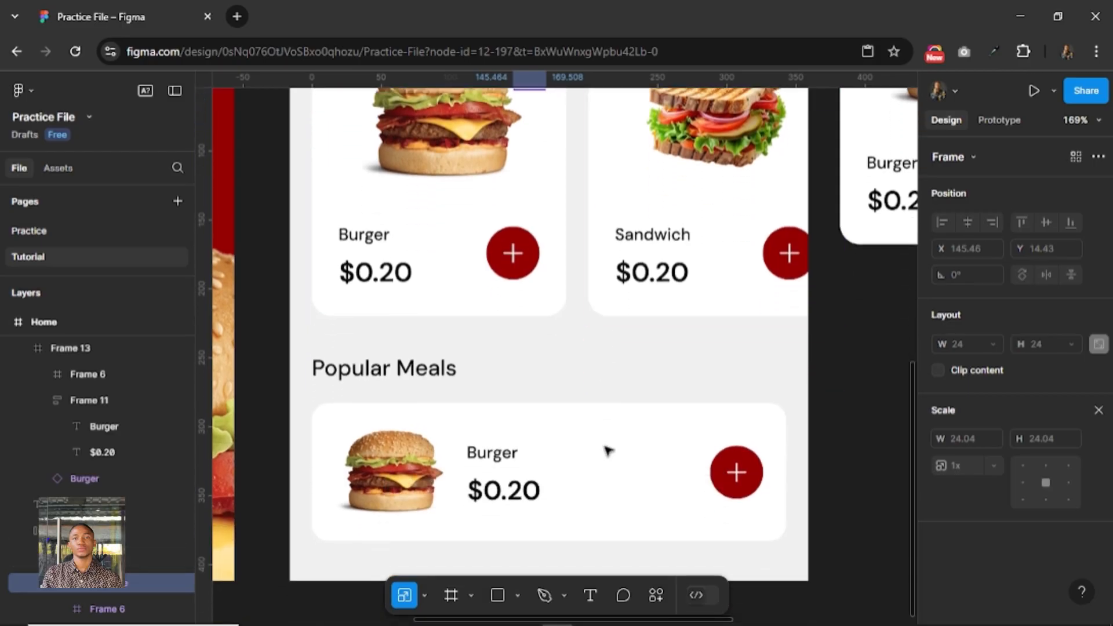
left_click(608, 449)
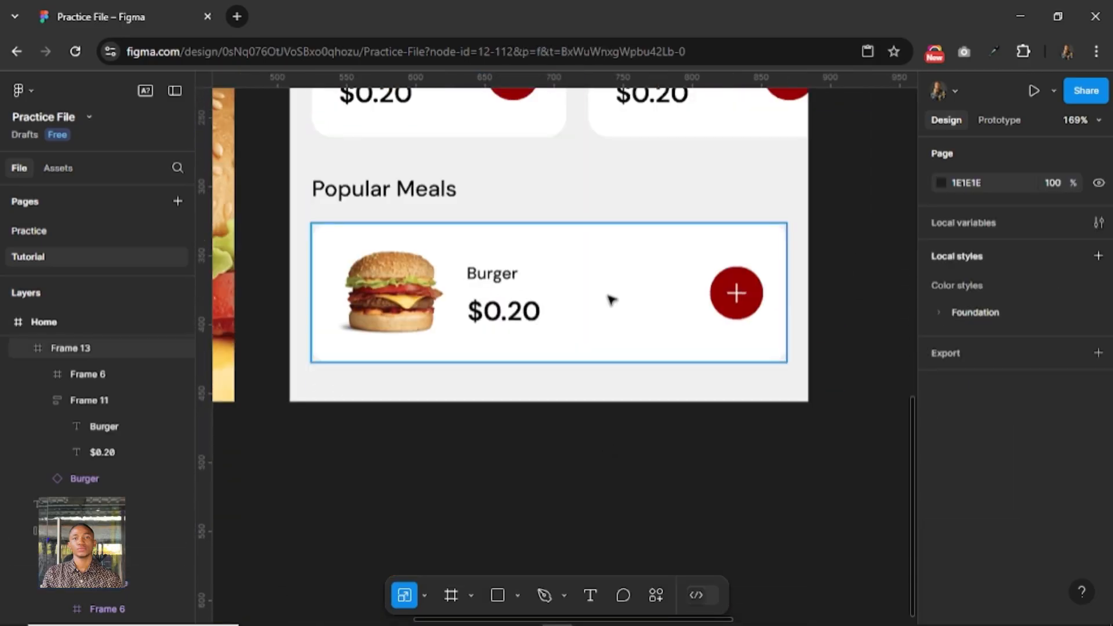
left_click(605, 301)
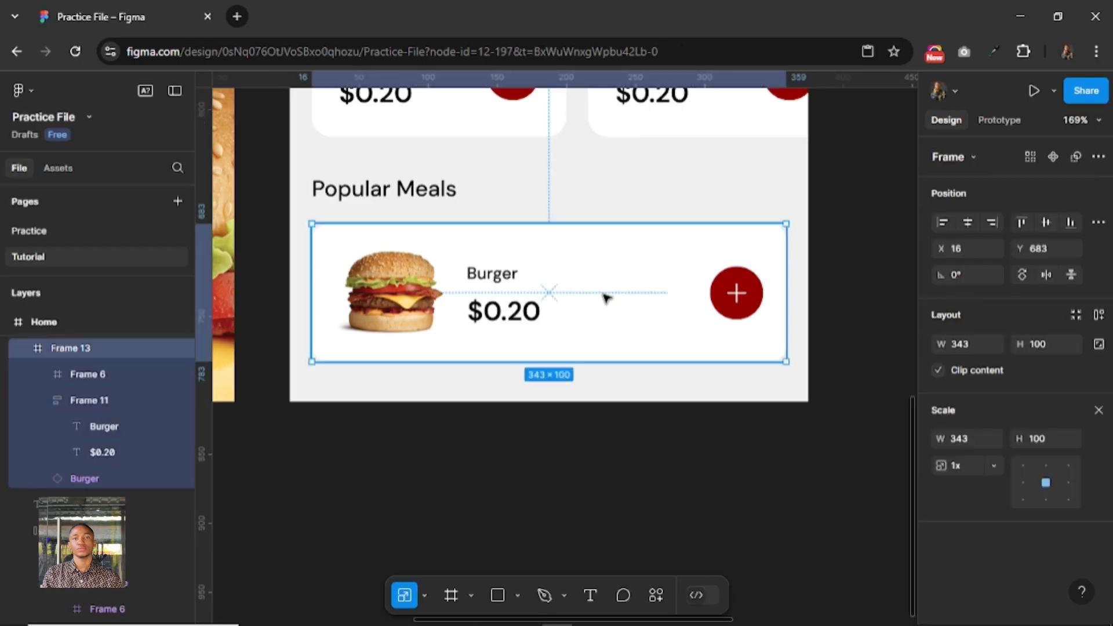
key("ctrl+v")
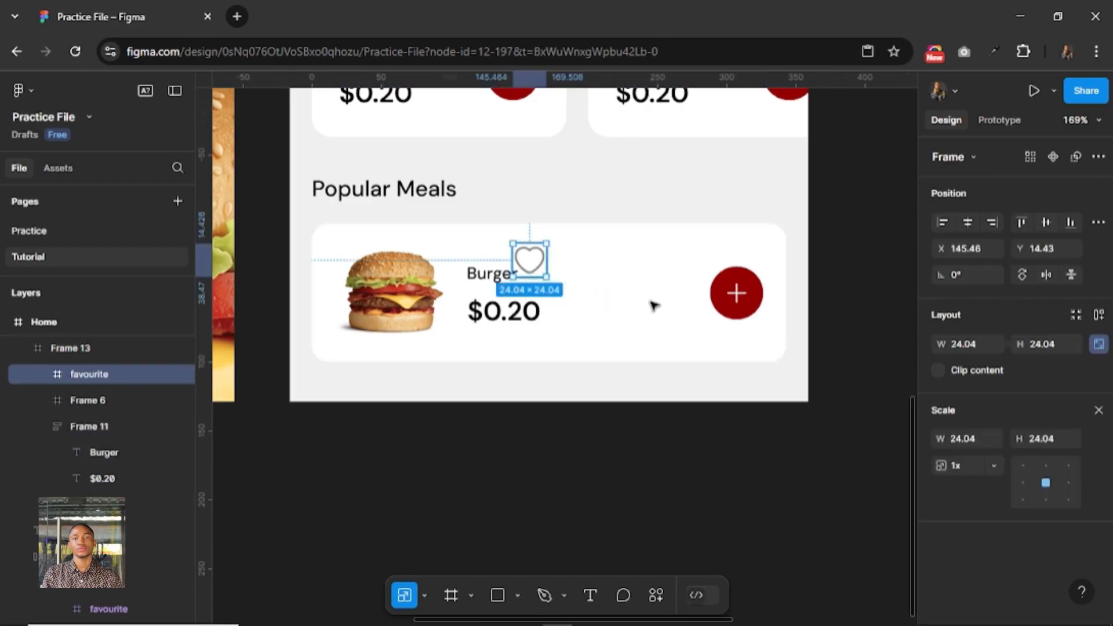
left_click_drag(529, 261, 671, 298)
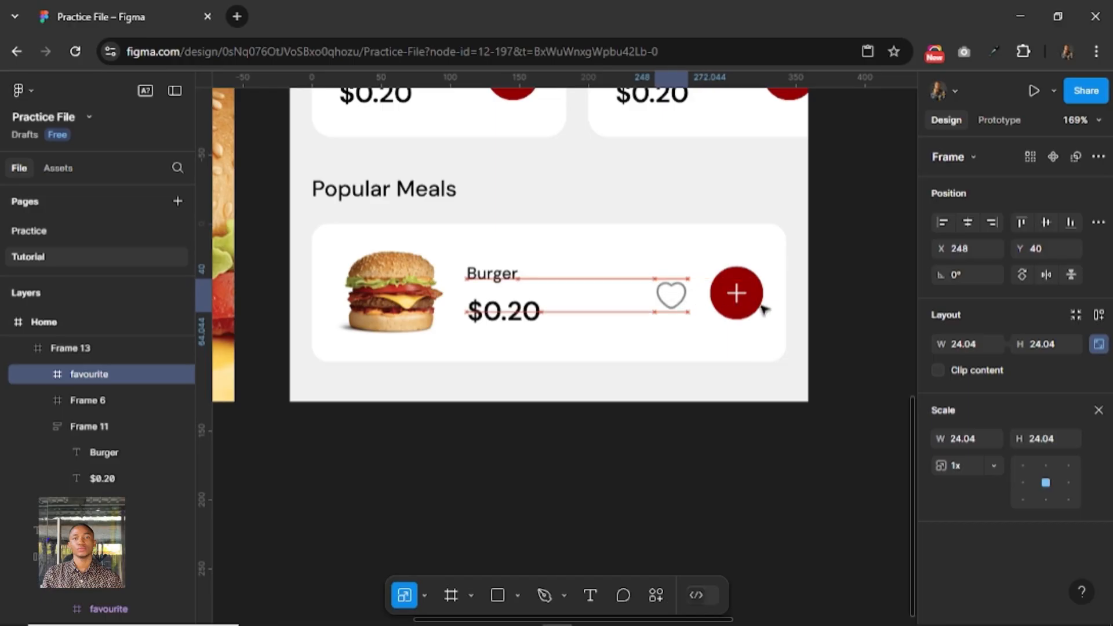
Scale the plus button and the heart icon in the Popular Meals card proportionally to a height of 32 each.
left_click(740, 303)
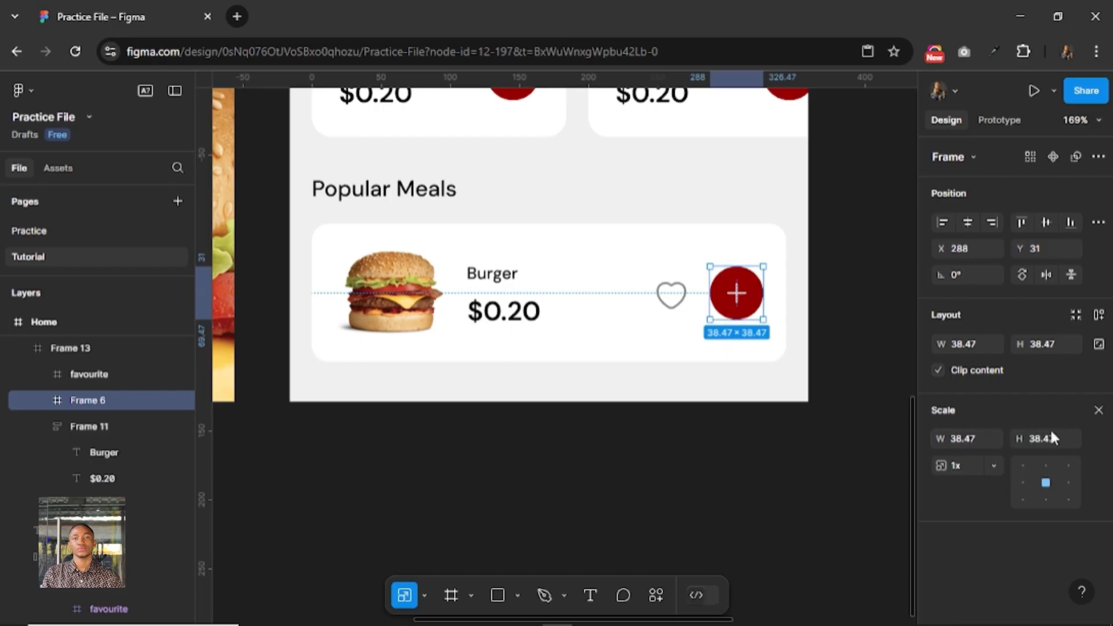
type("32")
key("Return")
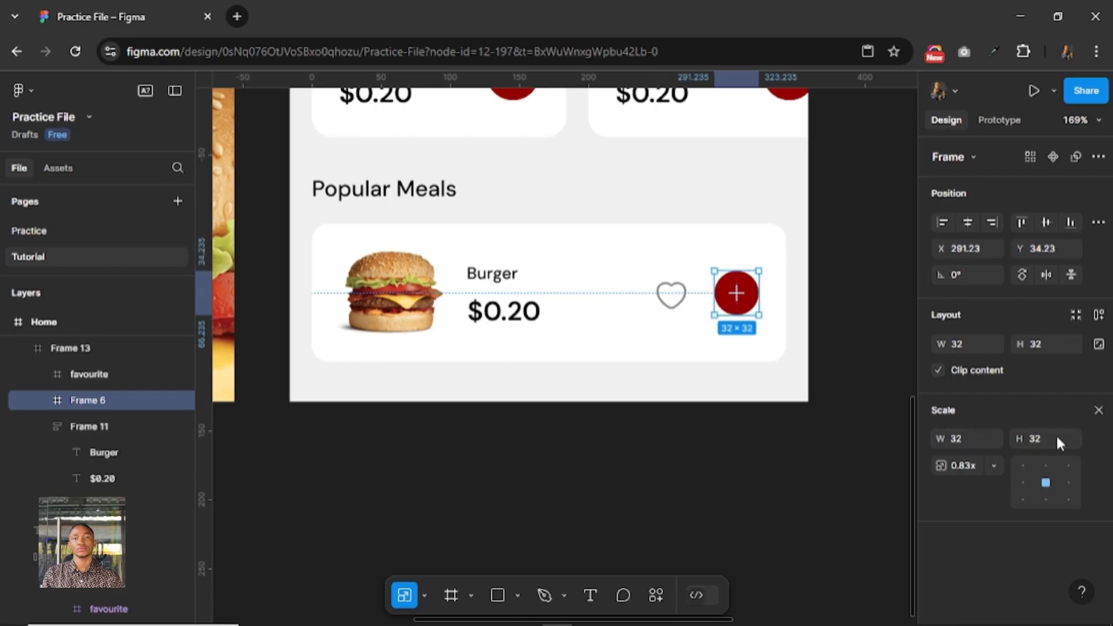
left_click(670, 299)
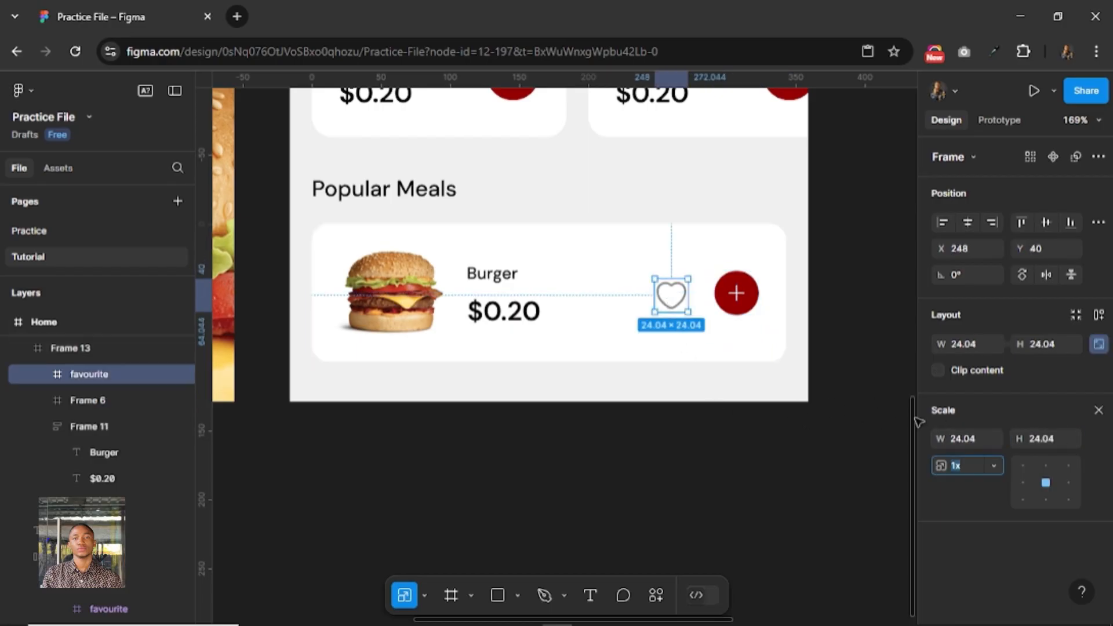
left_click(1058, 437)
type("32")
key("Return")
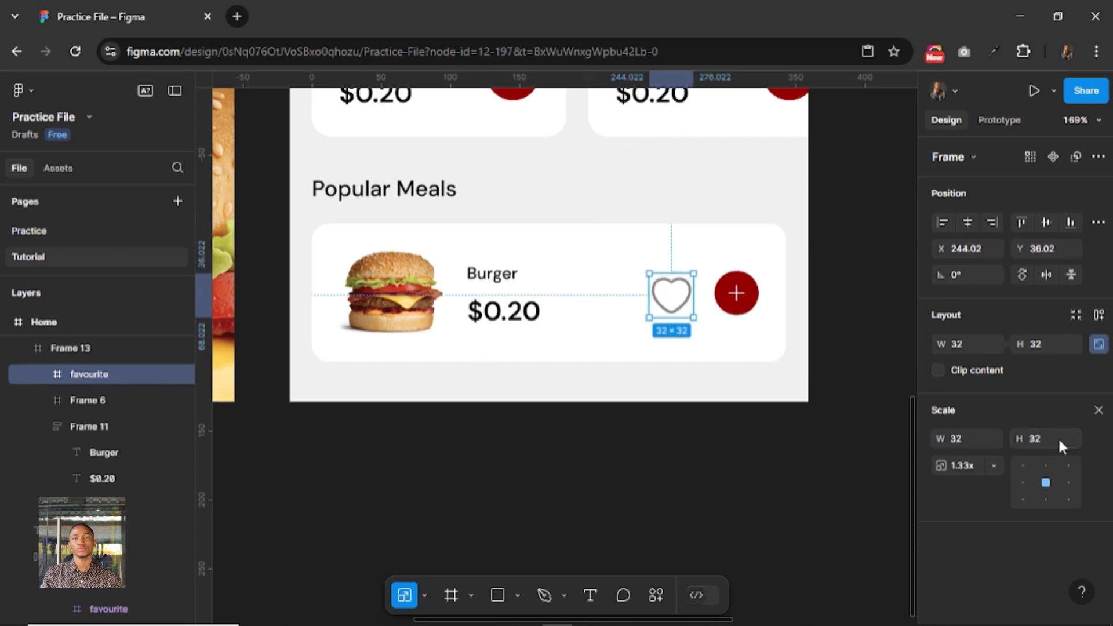
Wrap the heart icon and plus button in a horizontal auto layout with a gap of 16, and nudge it right to X 246.02.
left_click(723, 299, "shift")
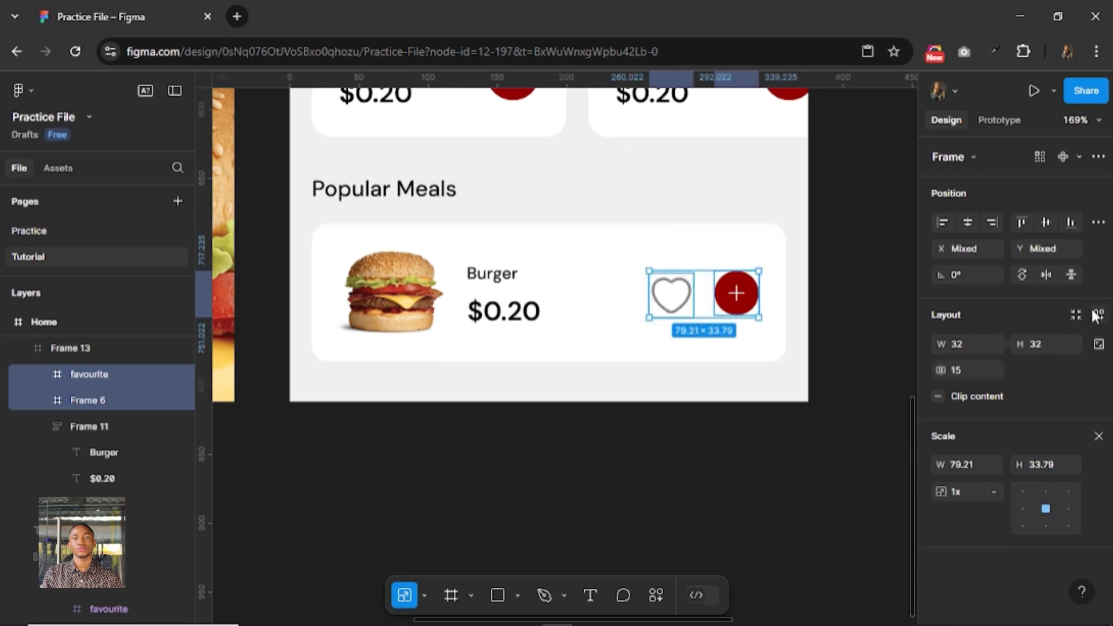
key("shift+a")
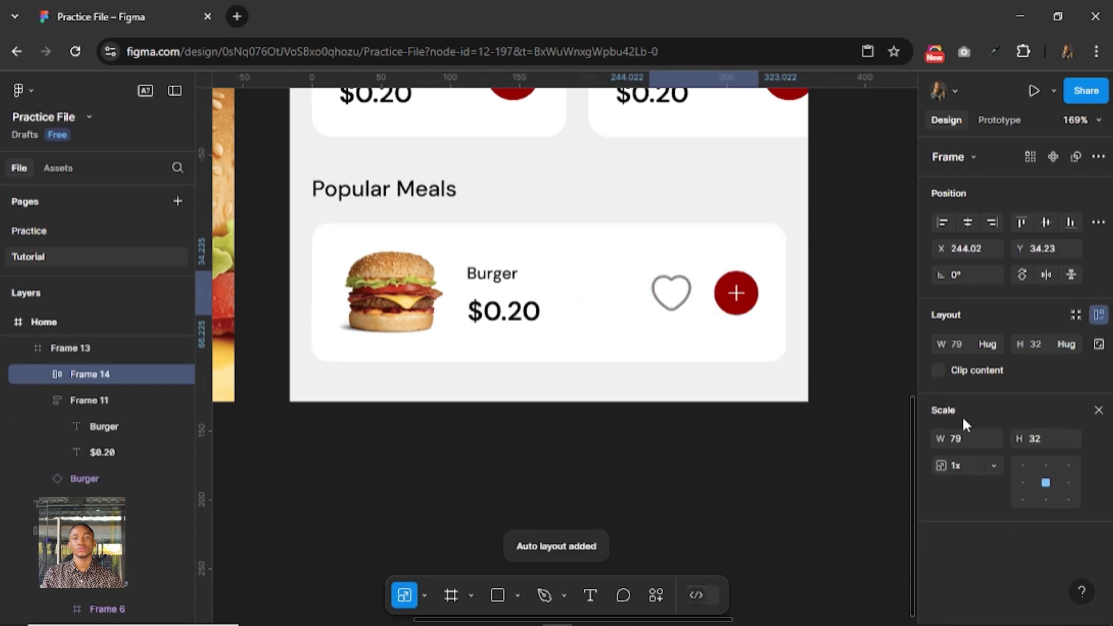
left_click(1097, 412)
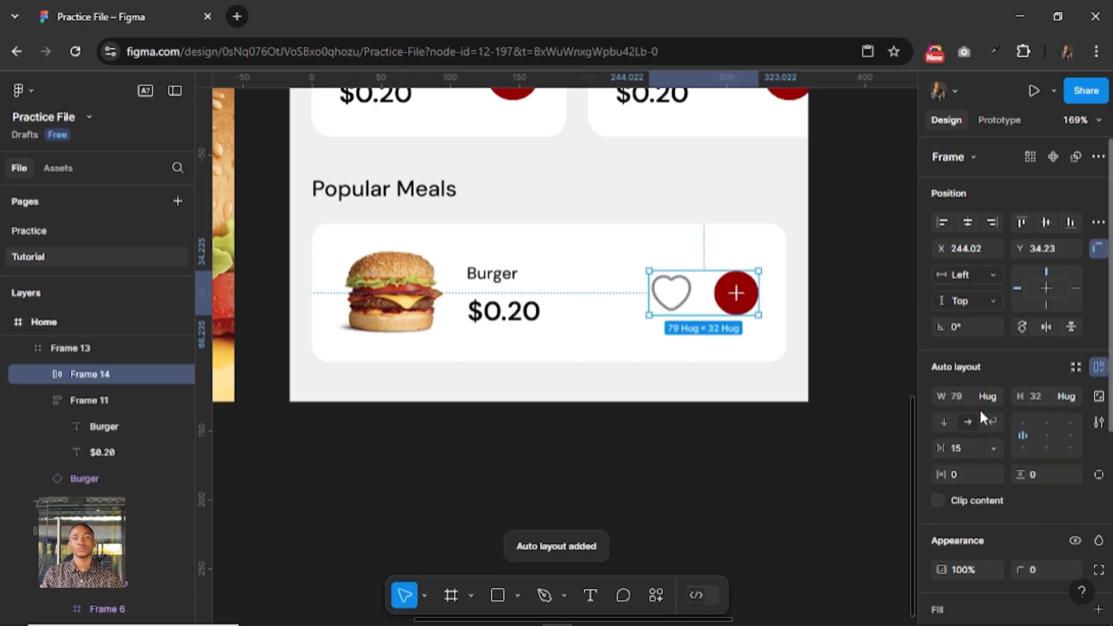
left_click(966, 447)
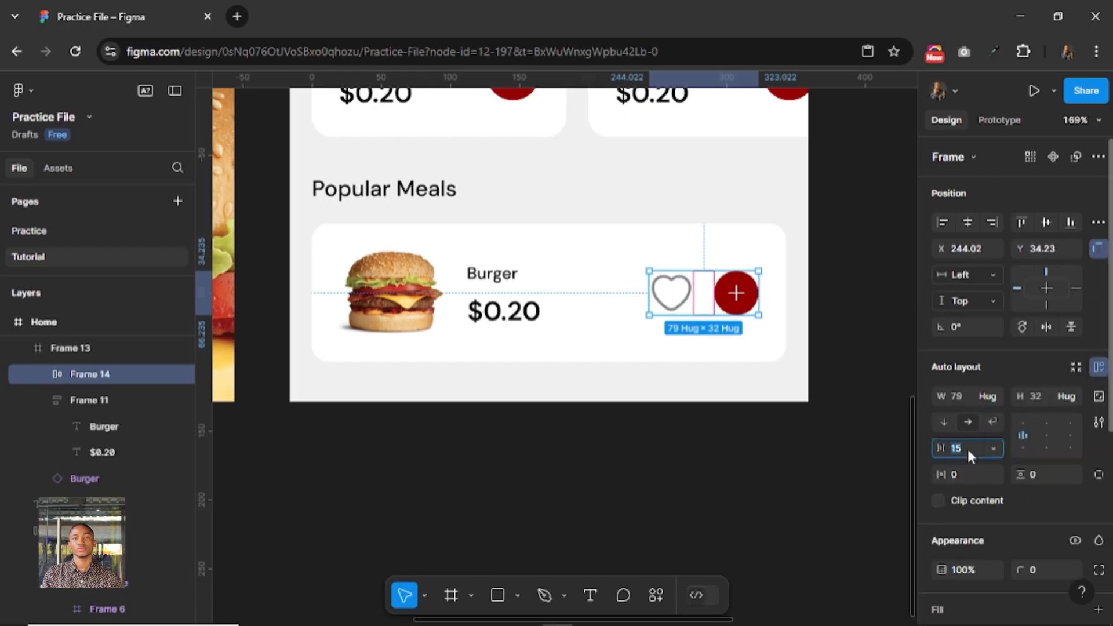
type("16")
key("Return")
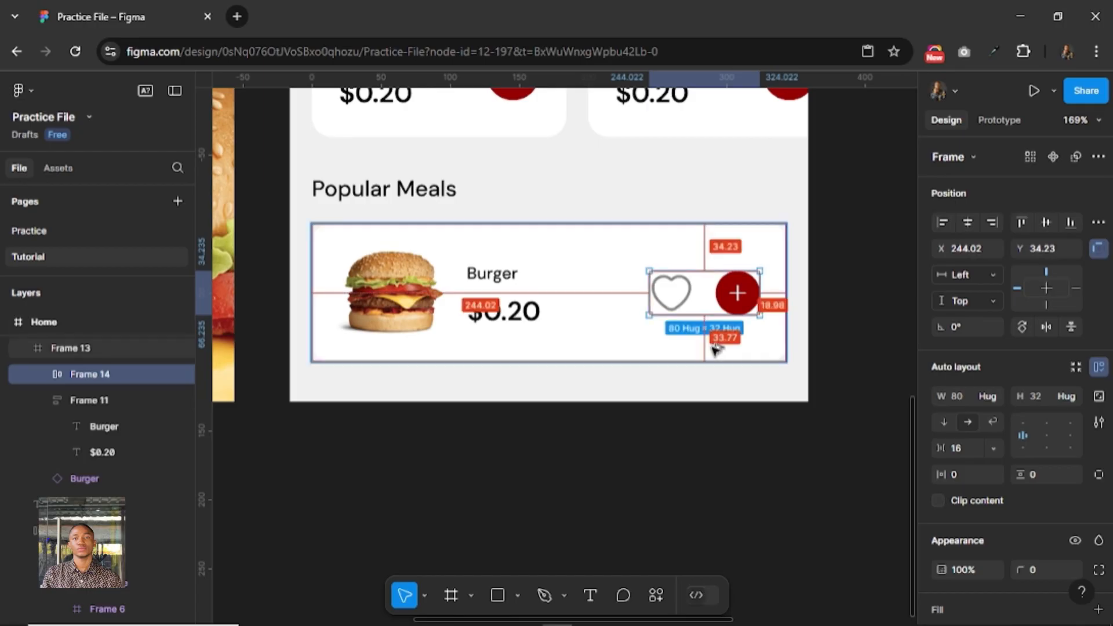
key("Right")
key("Right")
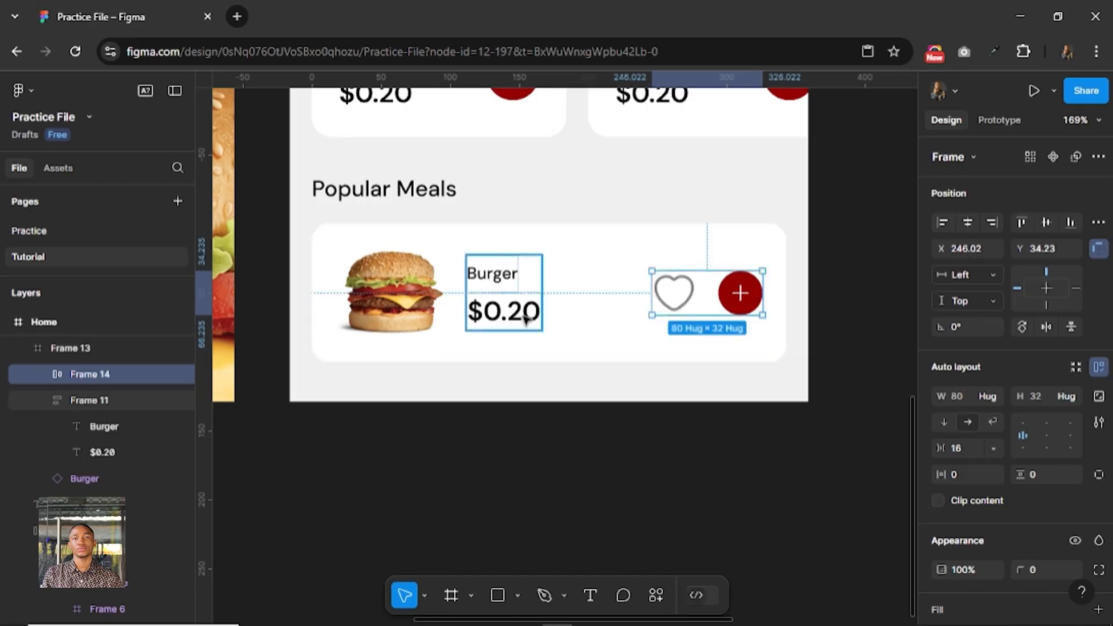
Align the burger image, title-and-price group and icon row in the Popular Meals card on their vertical centers.
left_click(470, 316, "shift")
left_click(394, 313, "shift")
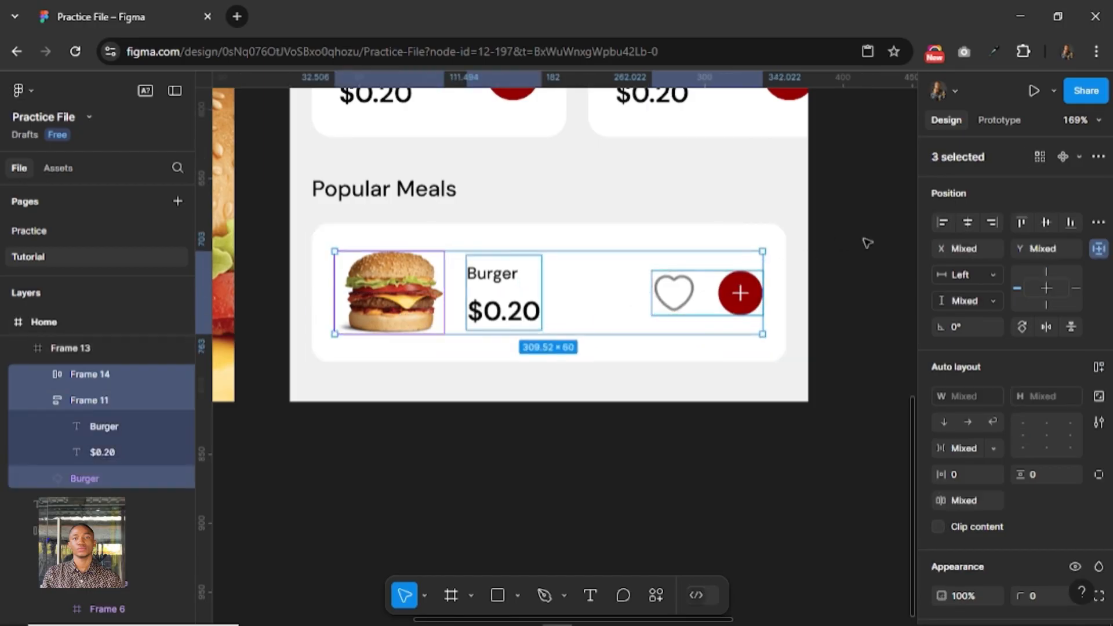
left_click(1045, 238)
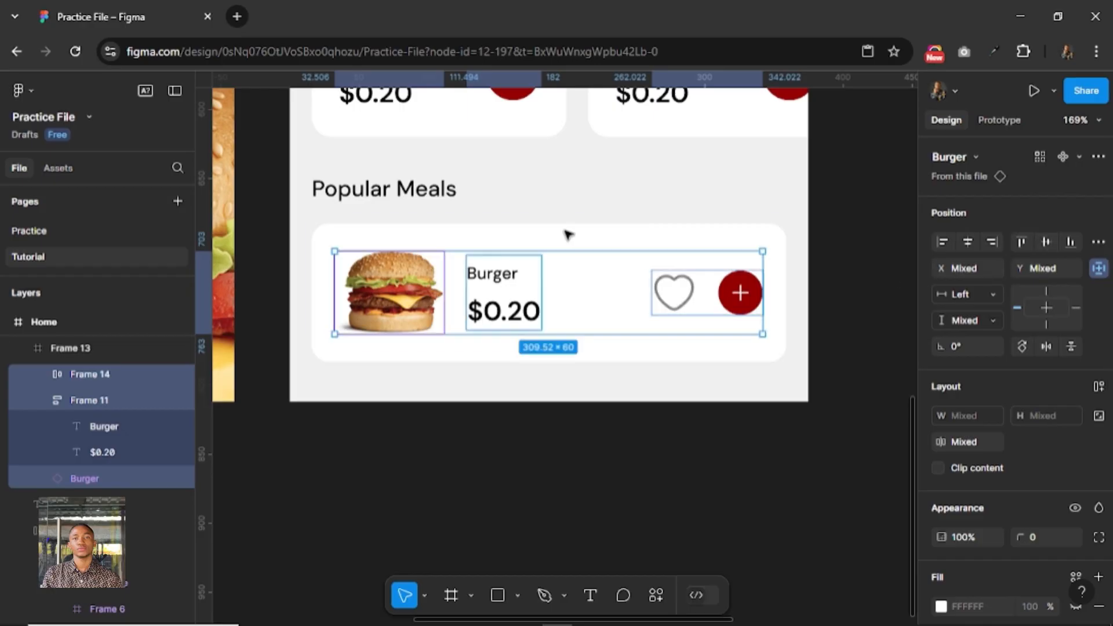
key("alt")
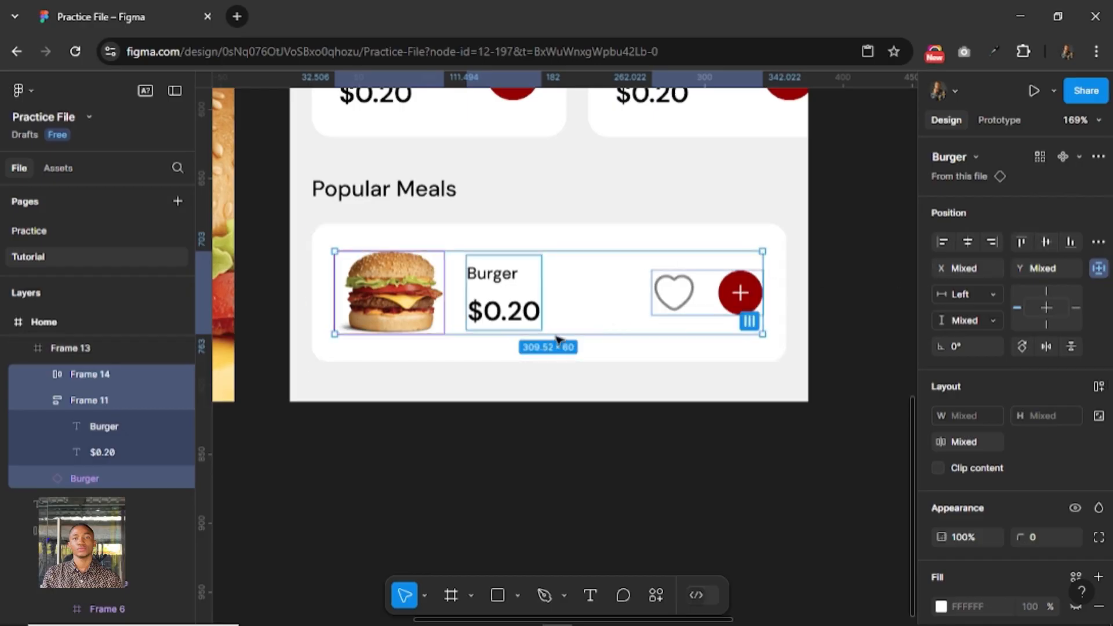
scroll(547, 348, "down", 3)
scroll(547, 349, "down", 3)
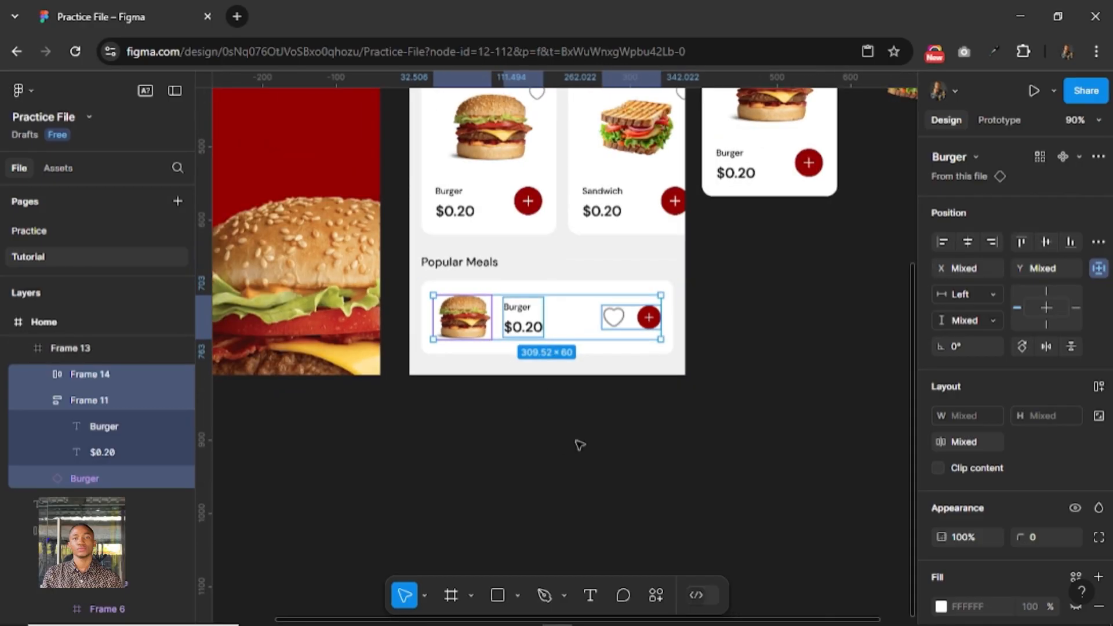
Select the grey profile circle in the Home screen's header and open the Unsplash plugin for it.
left_click(580, 444)
scroll(810, 322, "up", 5)
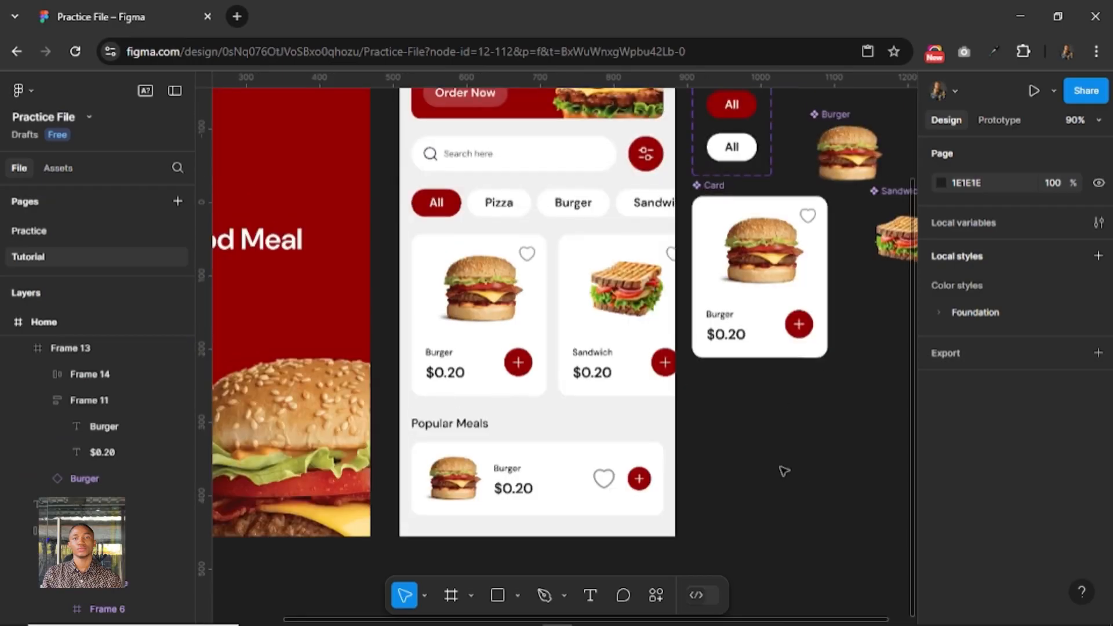
scroll(784, 471, "down", 2)
scroll(733, 514, "up", 3)
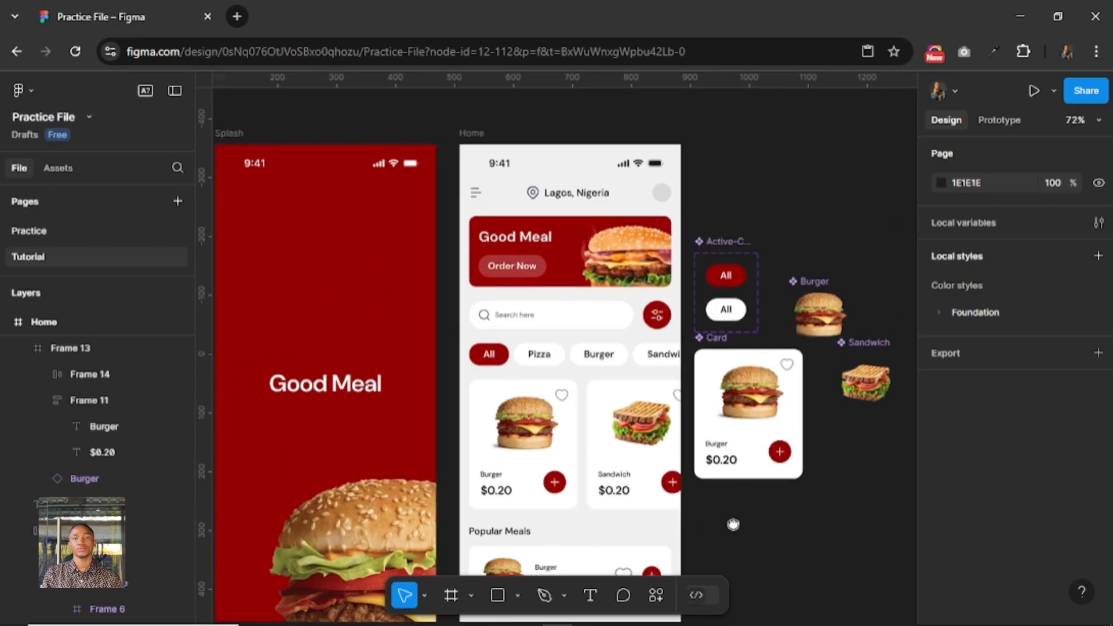
scroll(661, 195, "up", 3)
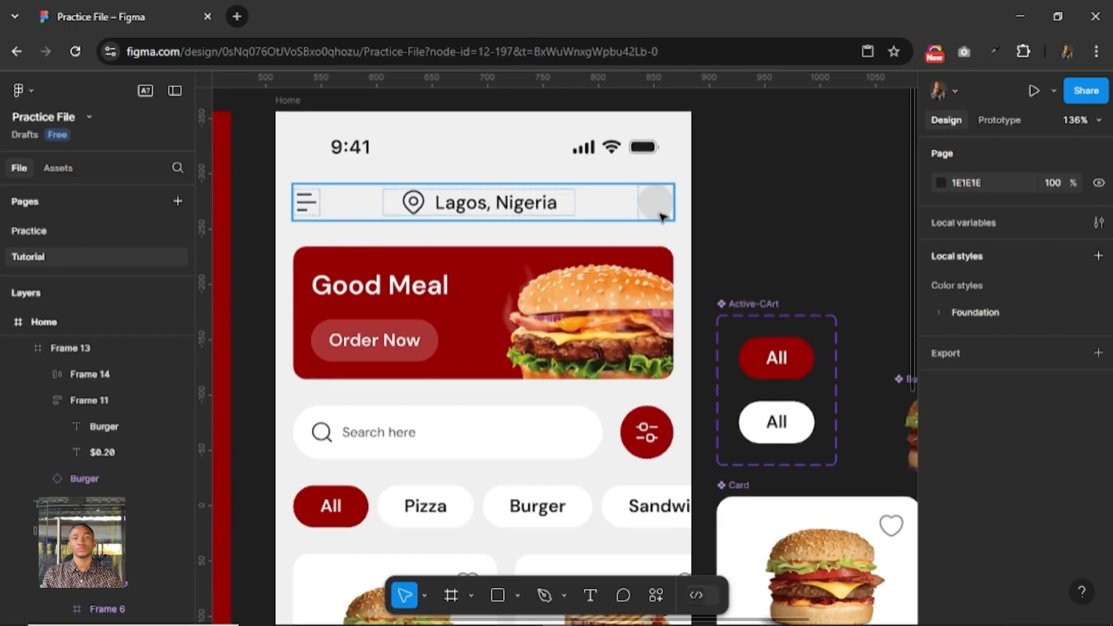
left_click(661, 217)
left_click(662, 216)
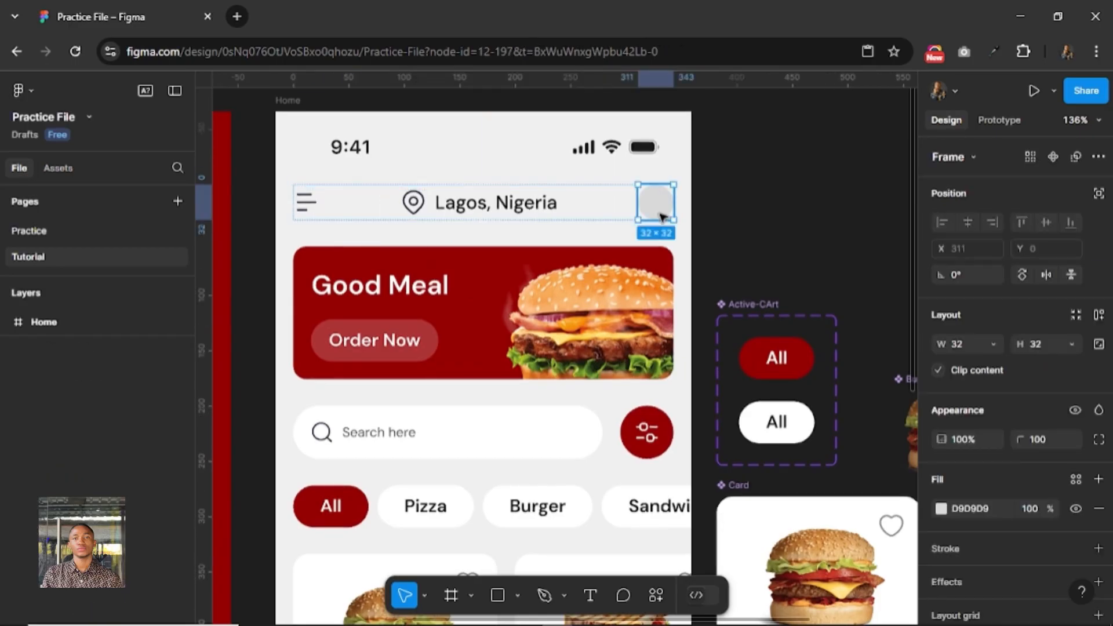
right_click(662, 217)
mouse_move(752, 494)
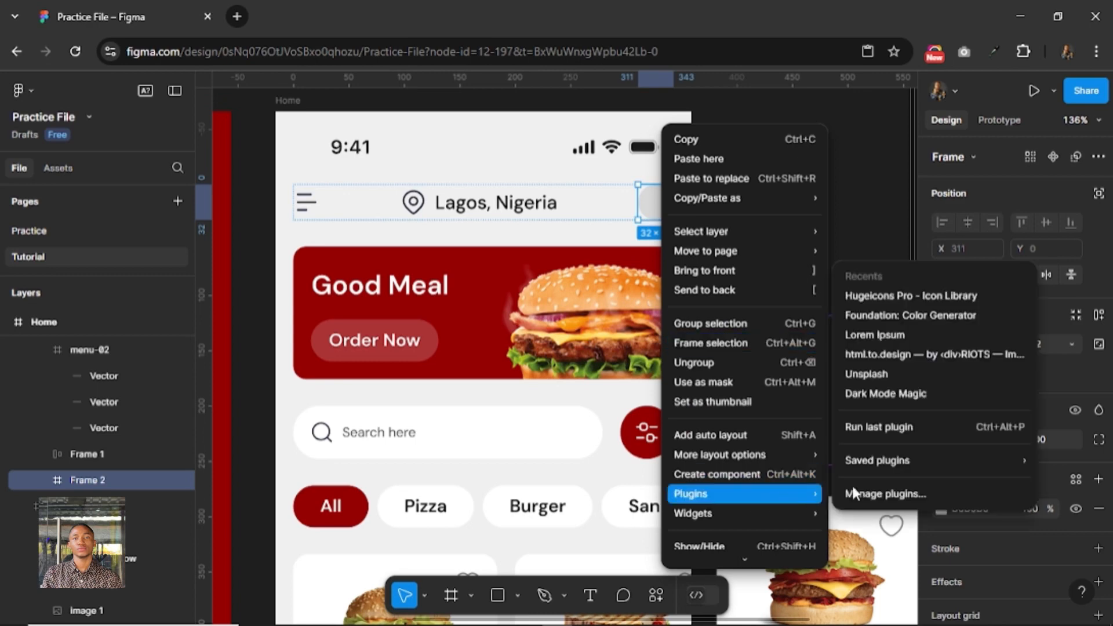
left_click(878, 376)
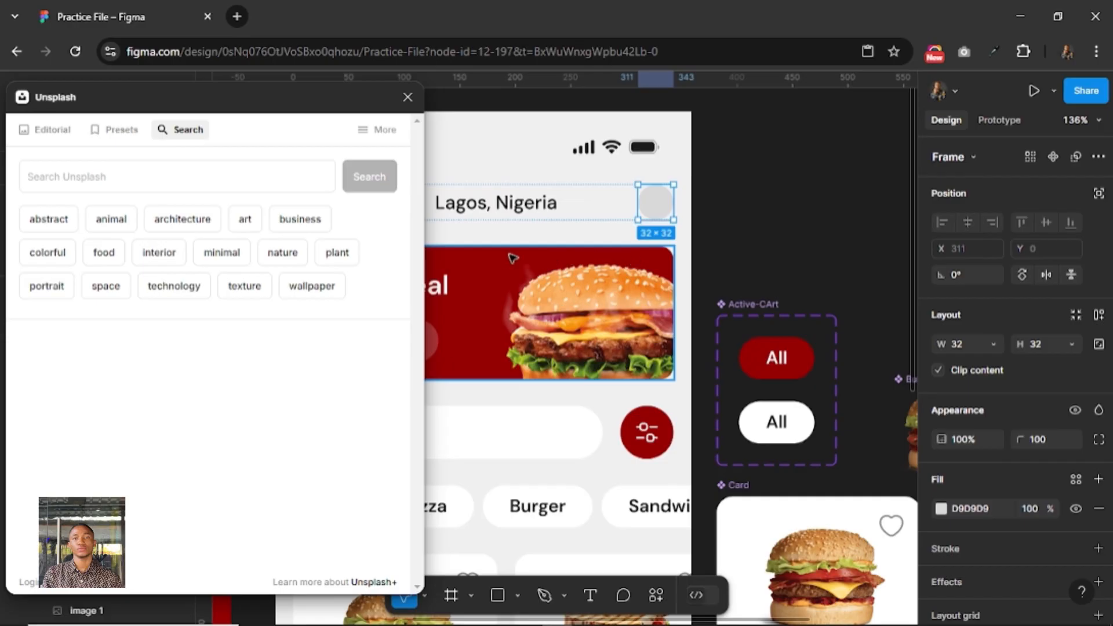
Search Unsplash for "portrait", fill the profile circle with the photo of the person in glasses and beige shirt, and close the plugin.
left_click(155, 176)
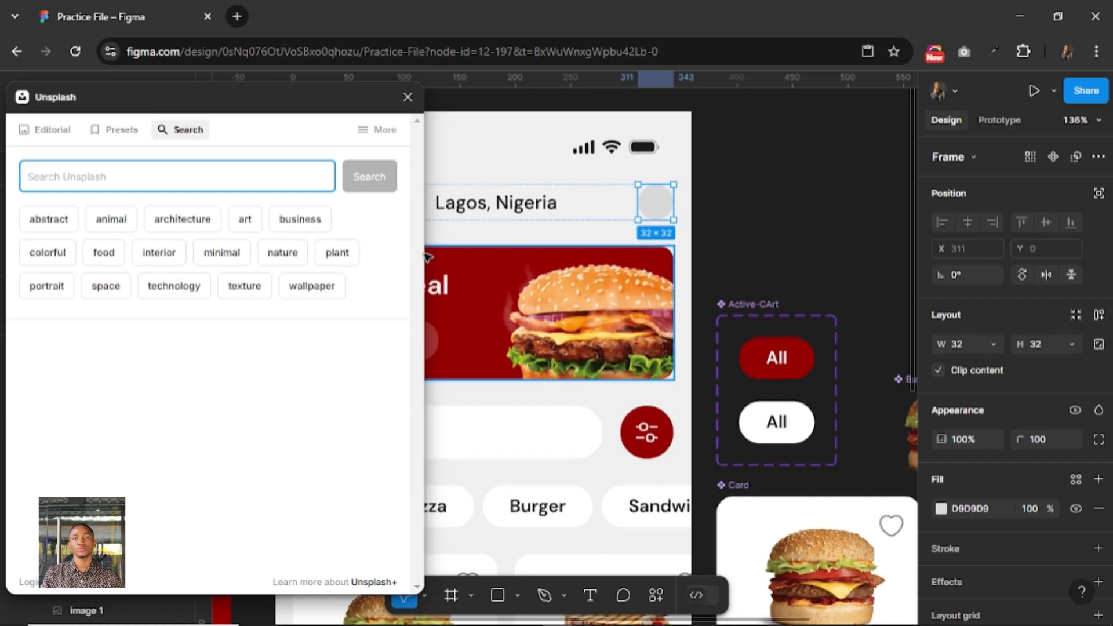
type("portrait")
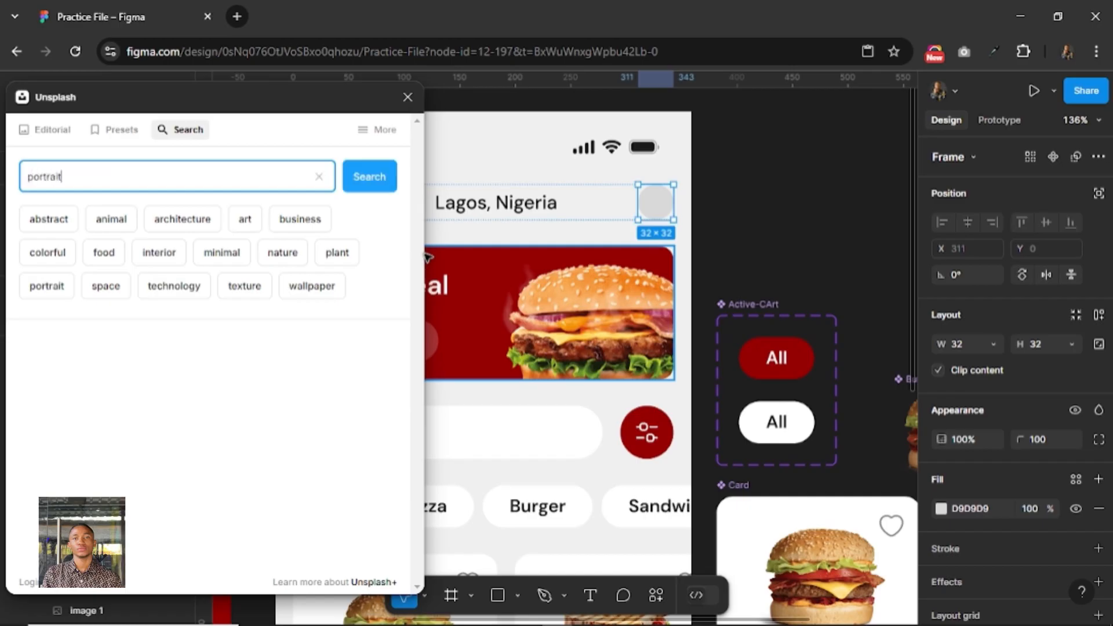
key("Return")
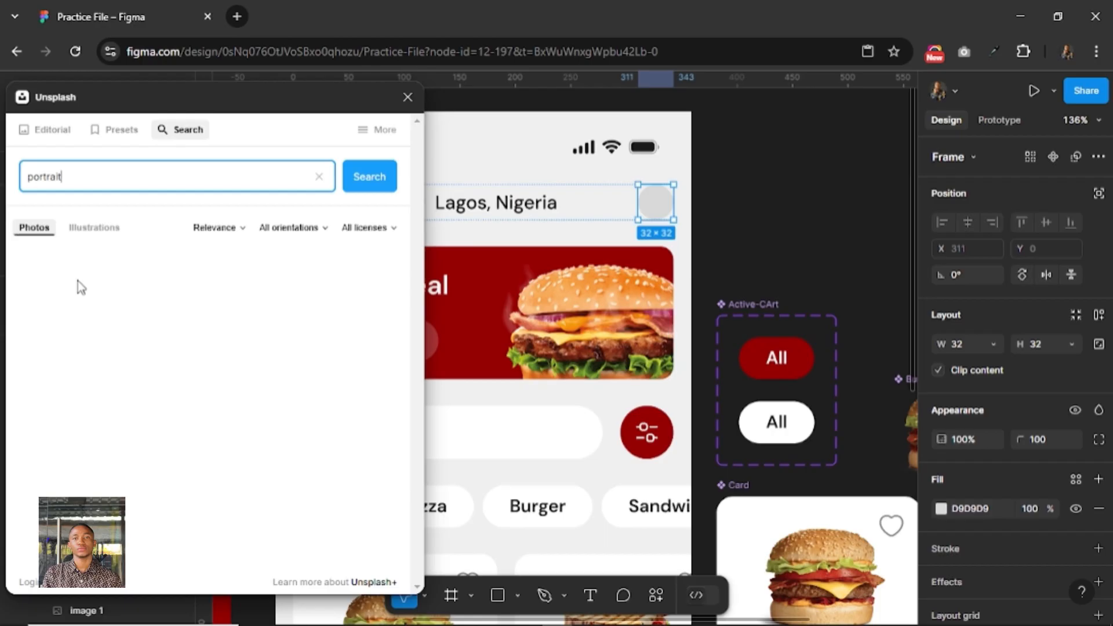
left_click(371, 181)
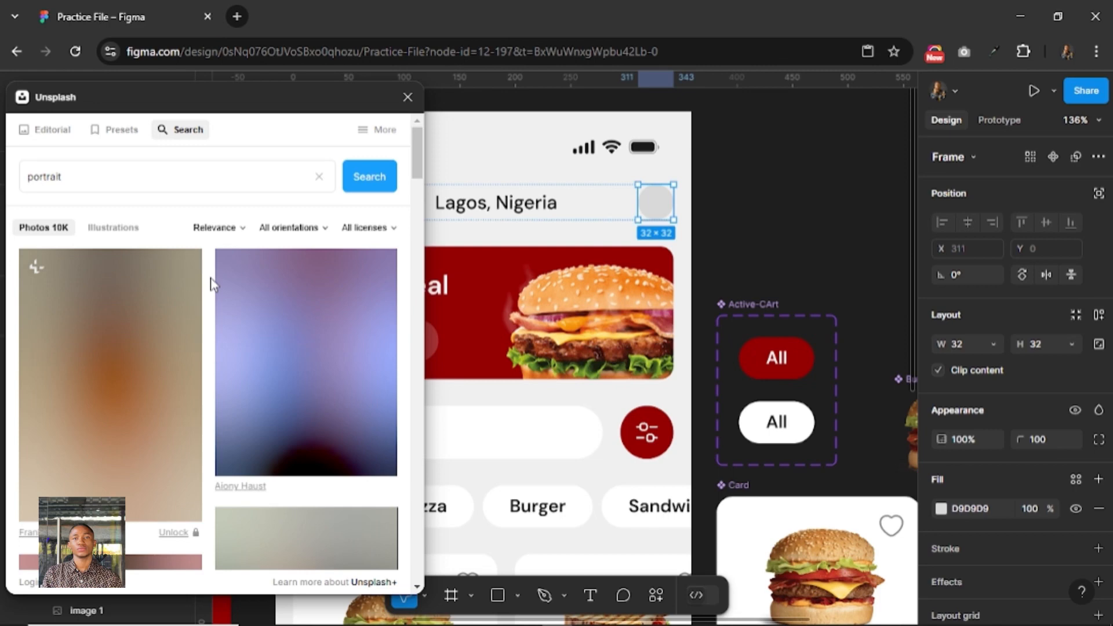
scroll(210, 277, "down", 2)
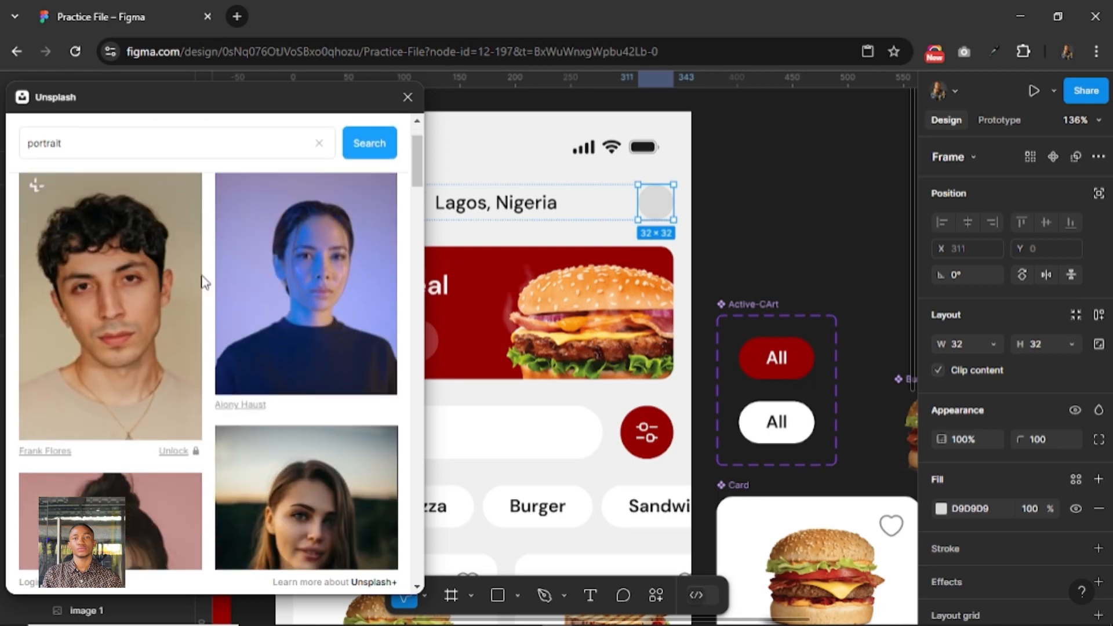
scroll(155, 307, "down", 5)
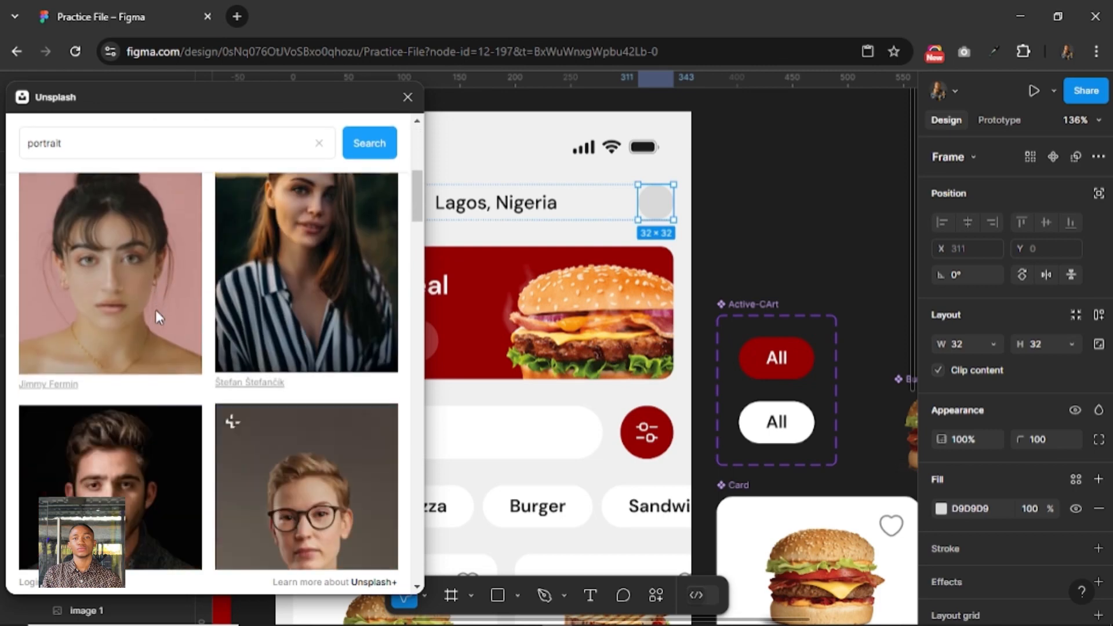
scroll(155, 313, "down", 7)
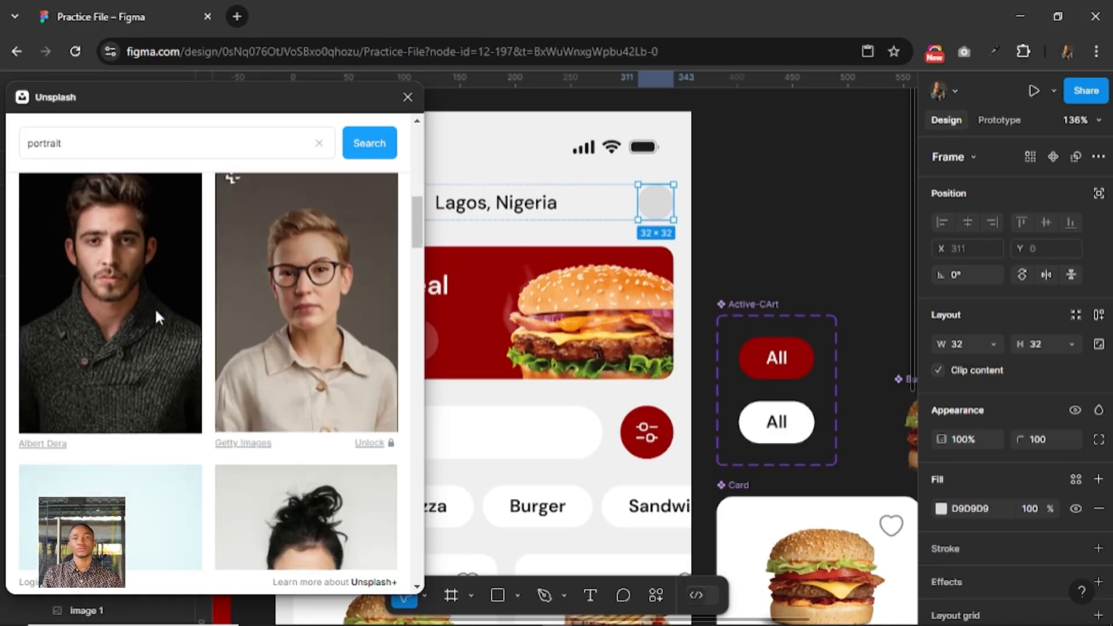
scroll(156, 310, "up", 4)
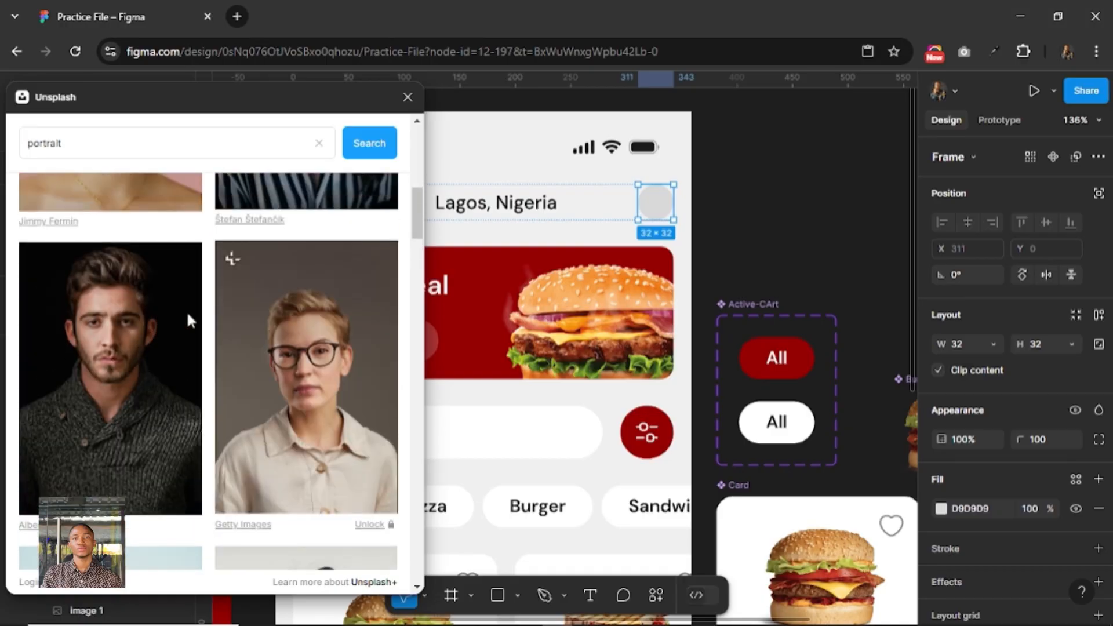
left_click(280, 323)
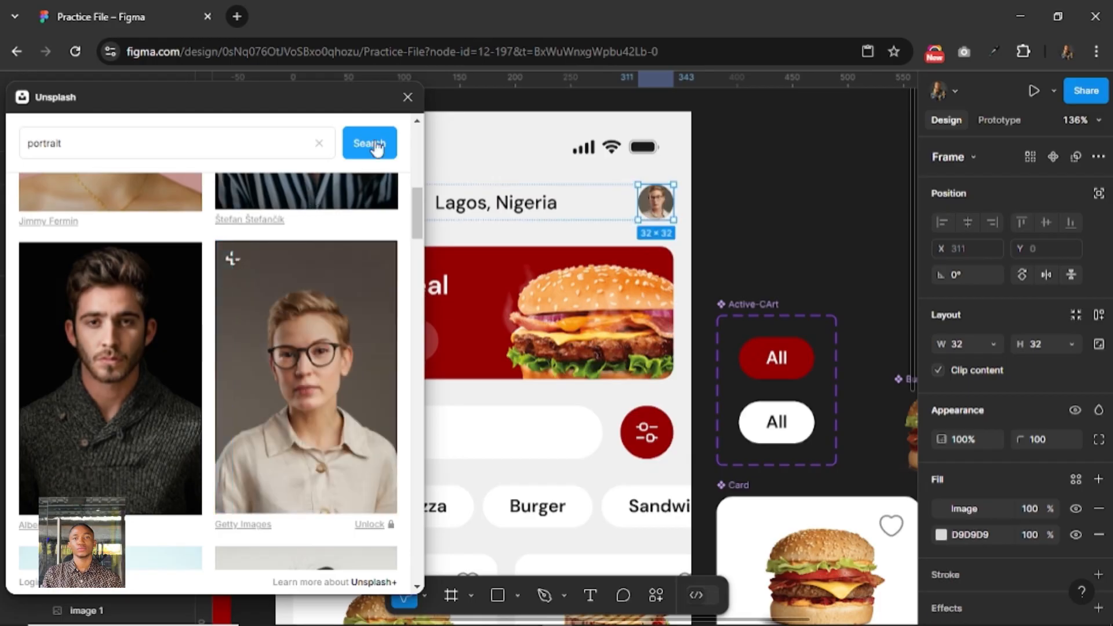
left_click(408, 97)
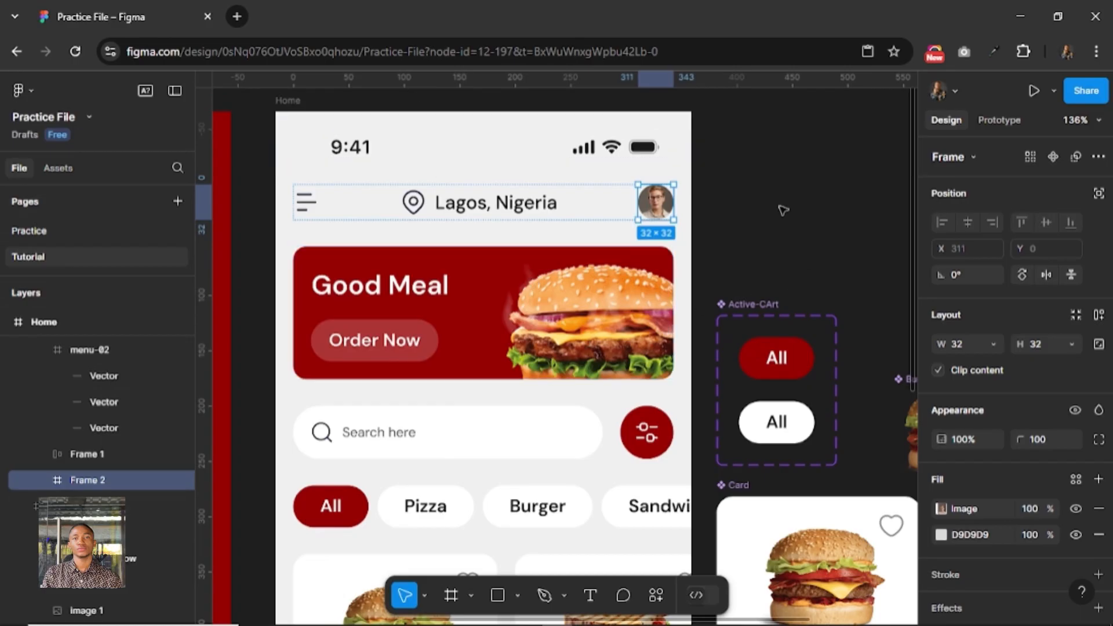
Move the four main components (Active-CArt, Burger, Card and Sandwich) together from beside the Home frame to the empty canvas left of Splash.
left_click(722, 260)
scroll(725, 264, "down", 10)
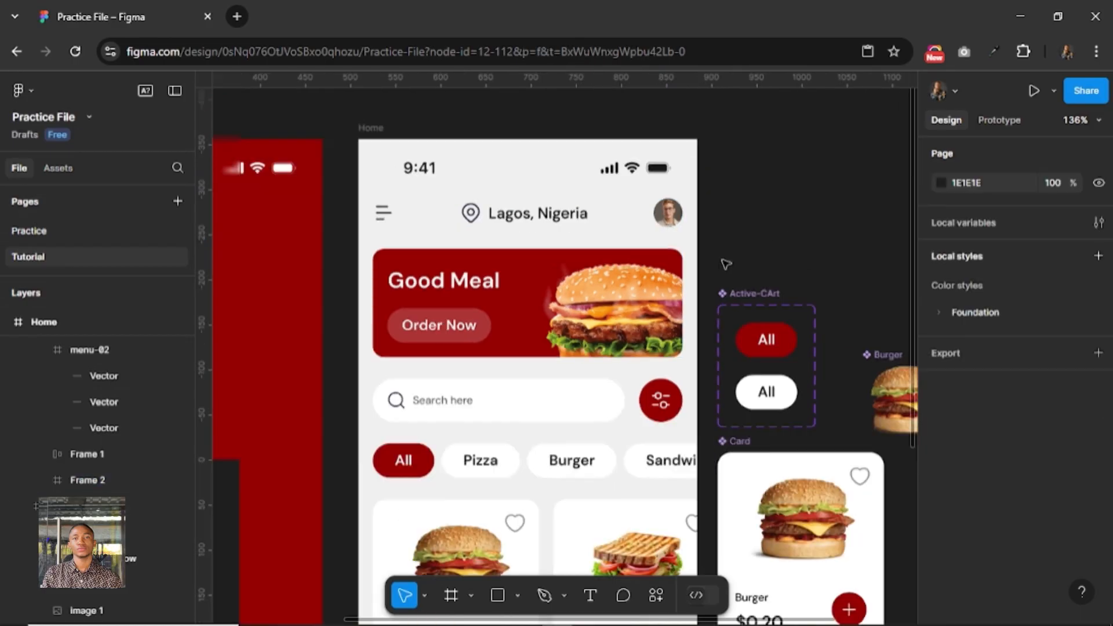
scroll(724, 264, "up", 2)
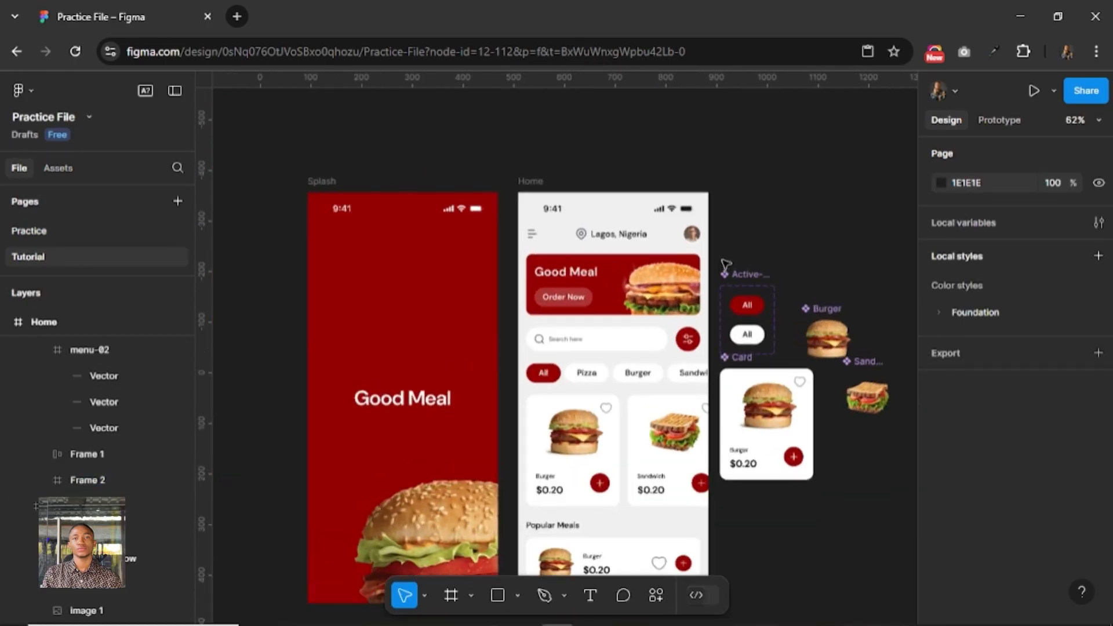
left_click_drag(742, 226, 712, 172)
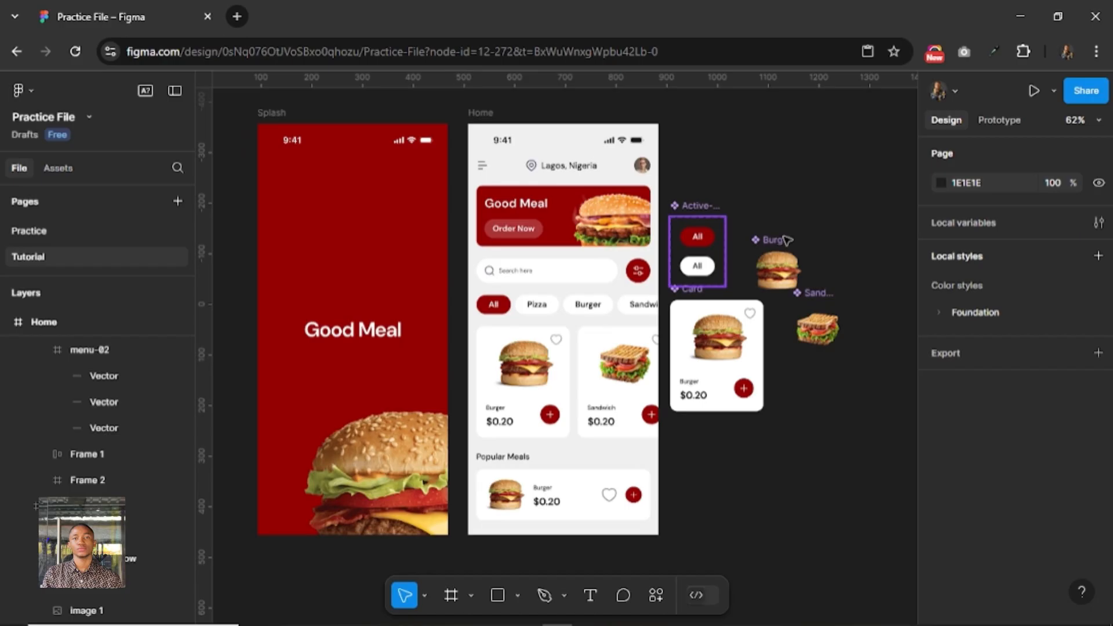
left_click(889, 157)
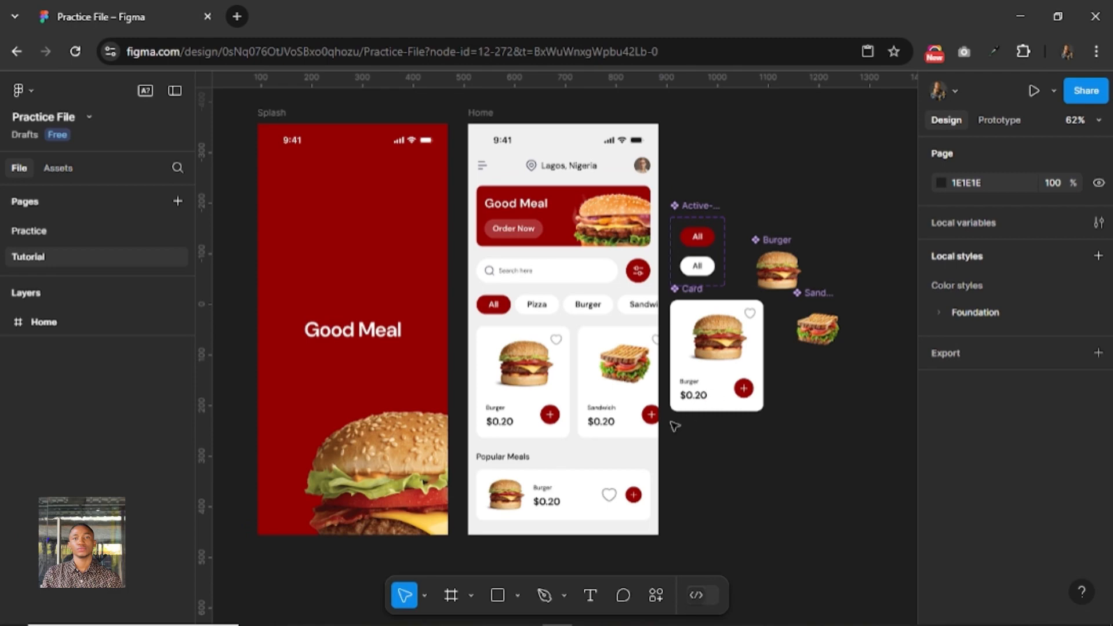
left_click_drag(674, 426, 674, 426)
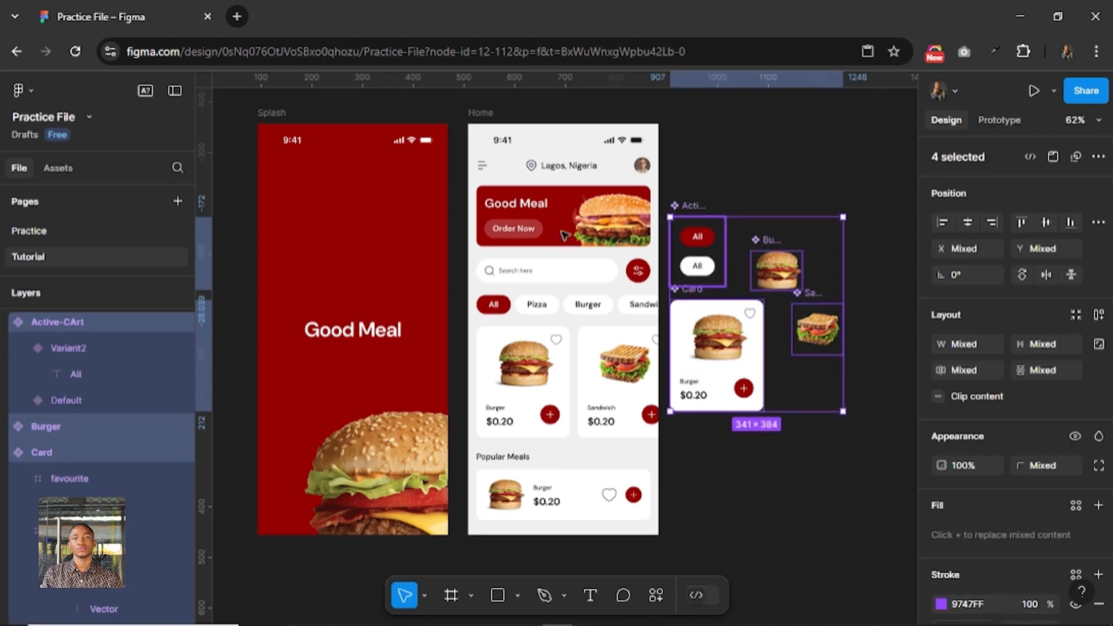
left_click_drag(207, 267, 152, 272)
left_click_drag(447, 276, 446, 249)
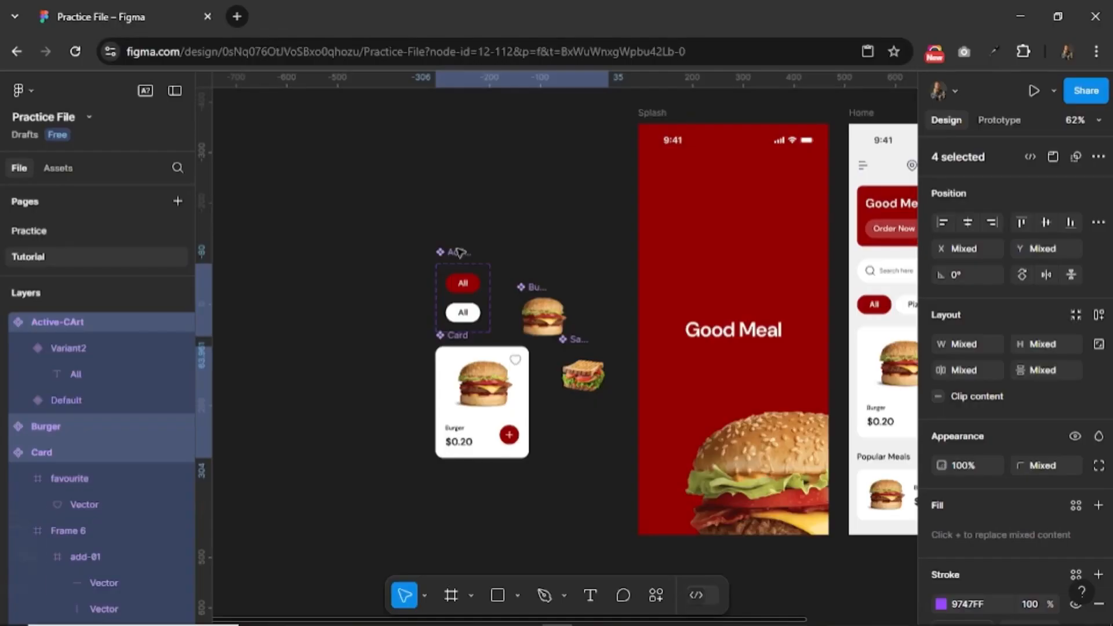
left_click(560, 221)
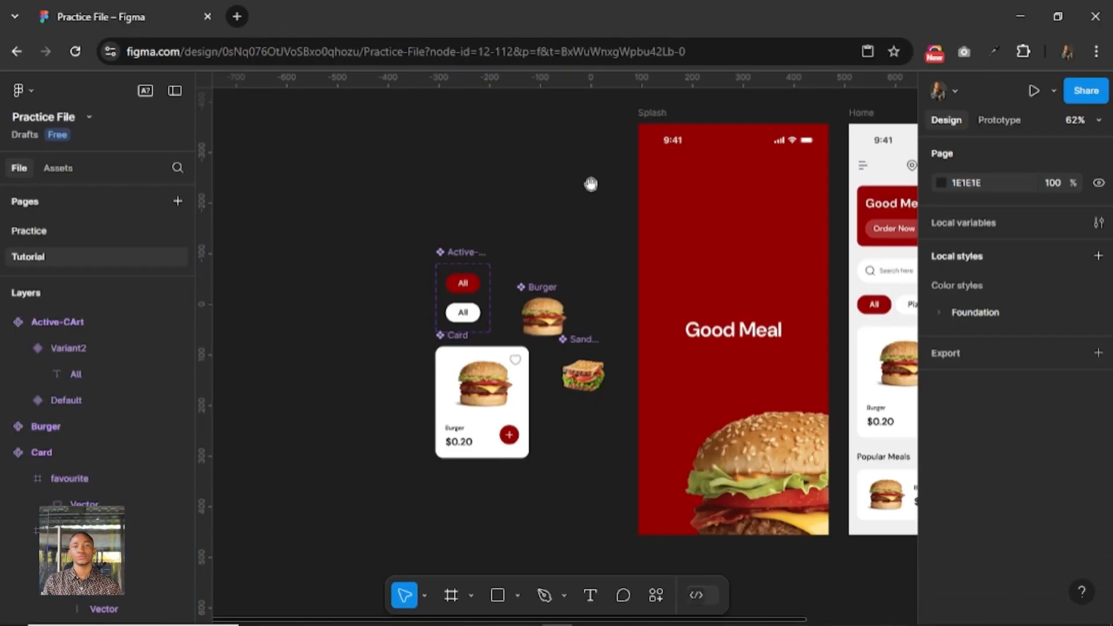
Duplicate the Splash frame so the copy sits to the right of the Home frame.
left_click_drag(594, 184, 428, 183)
left_click_drag(642, 192, 414, 191)
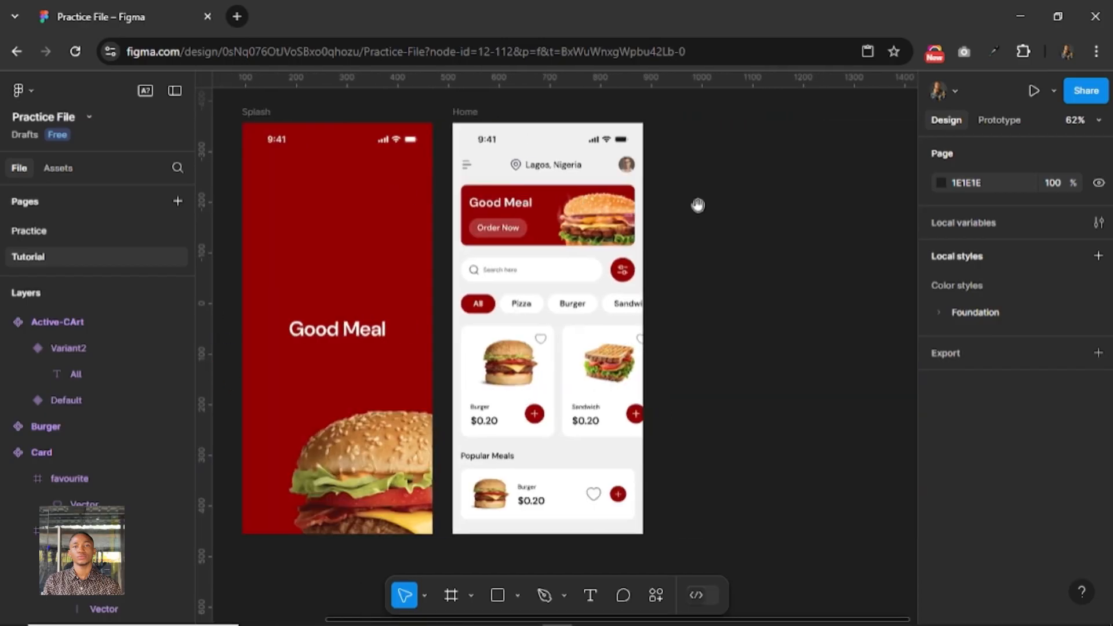
mouse_move(704, 211)
left_mouse_down()
mouse_move(690, 218)
mouse_move(713, 219)
left_mouse_up()
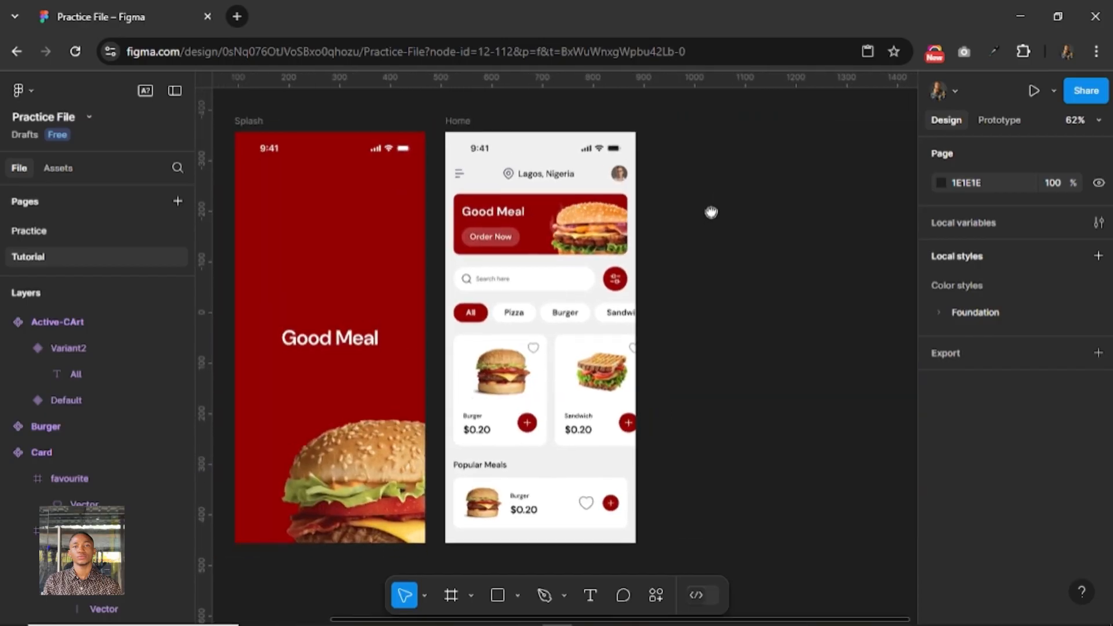
left_click(250, 122)
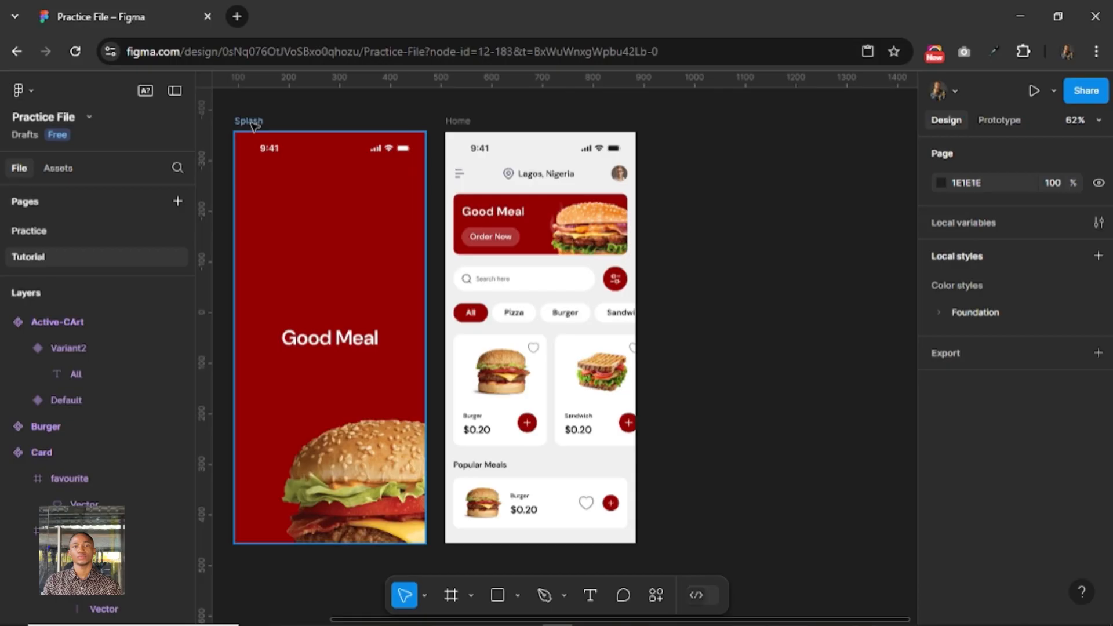
left_click(249, 121)
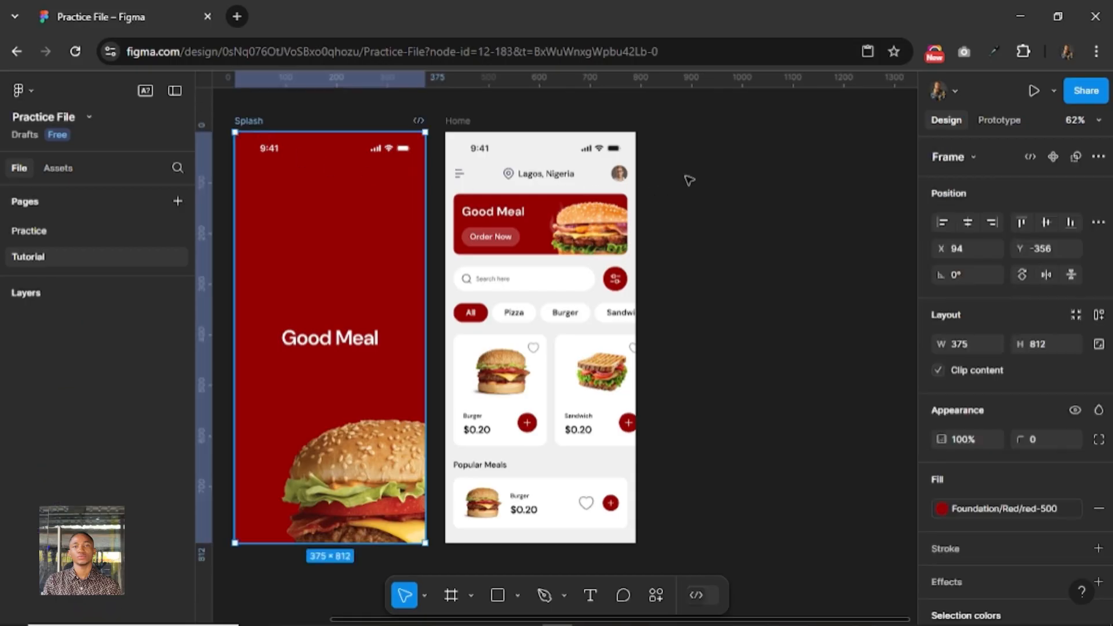
key("ctrl+d")
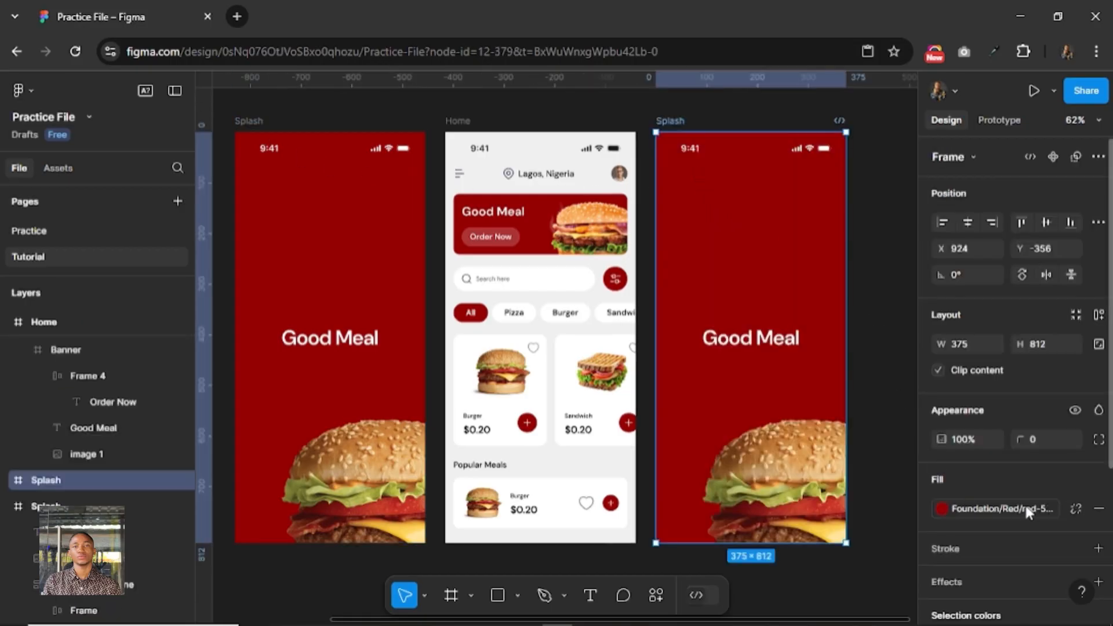
Detach the Foundation/Red/red-500 color style from the duplicated Splash frame's fill.
left_click(1075, 509)
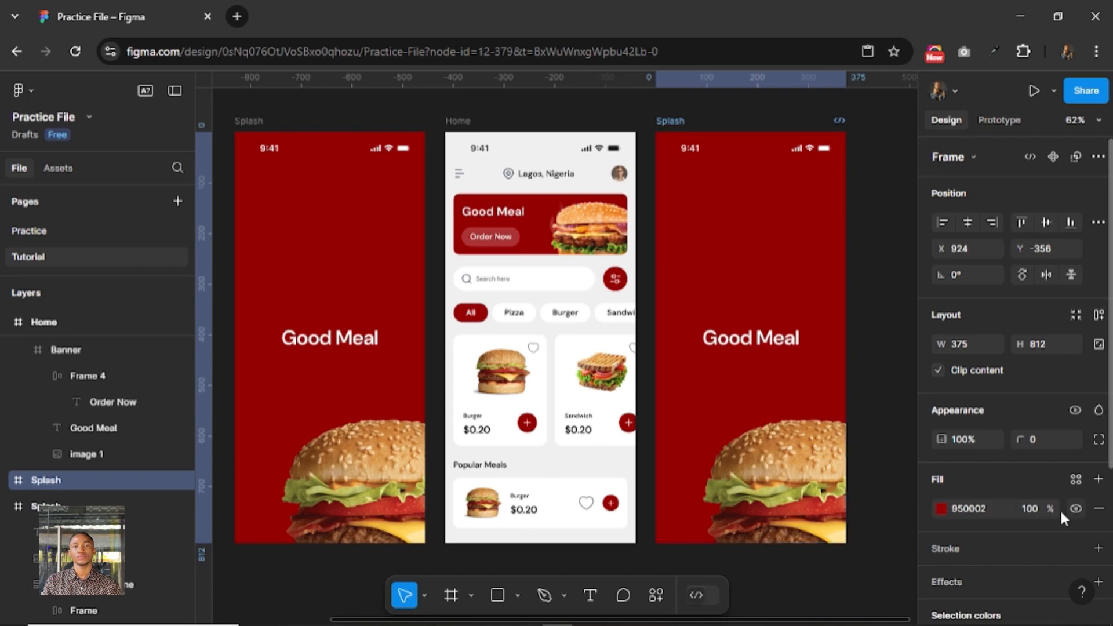
left_click(941, 509)
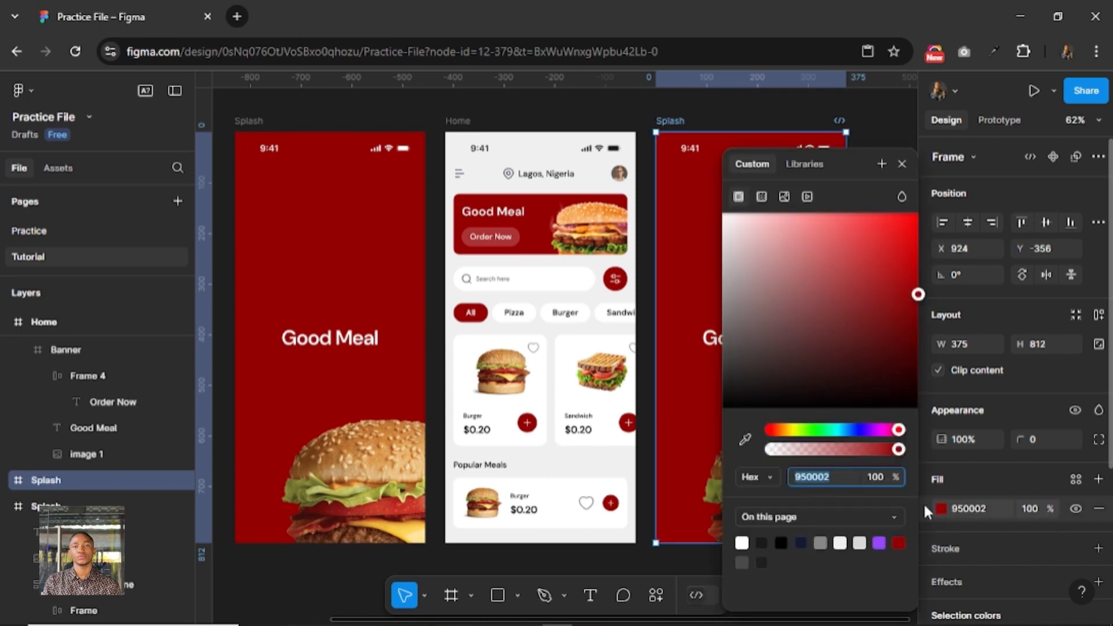
left_click(902, 165)
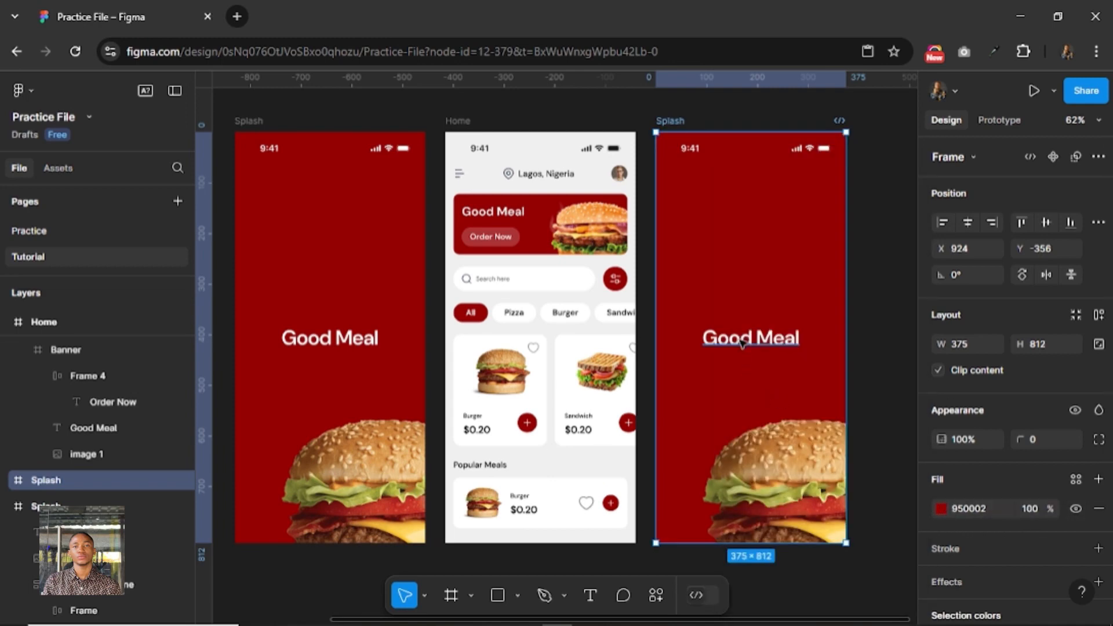
Delete the Good Meal text and the burger image from the duplicated Splash frame, keeping its status bar.
double_click(741, 343)
left_click(894, 320)
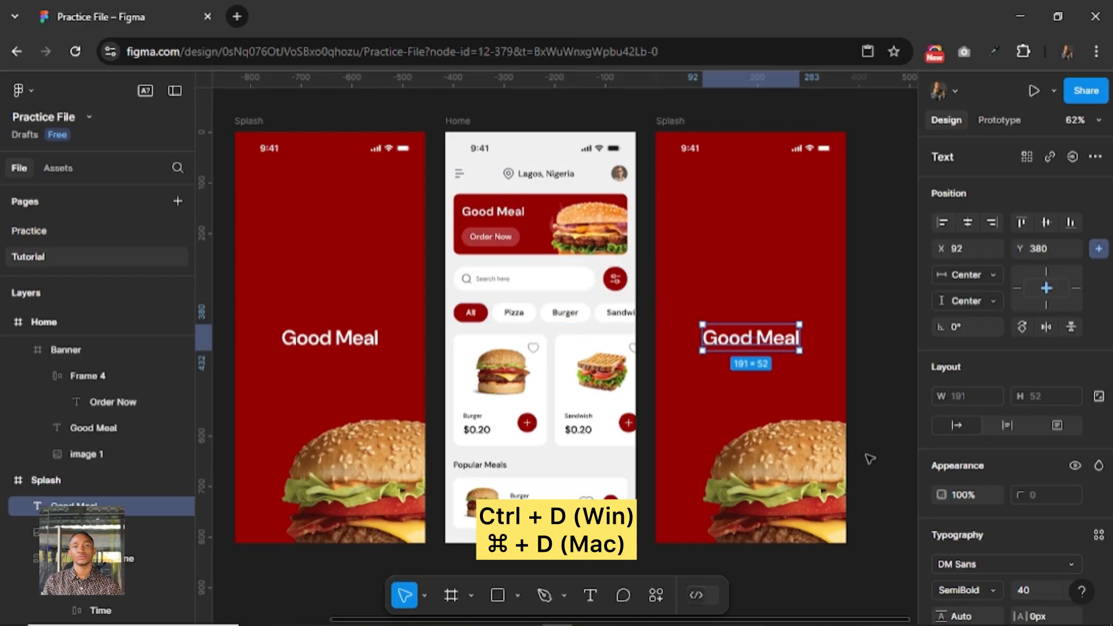
left_click(798, 461, "shift")
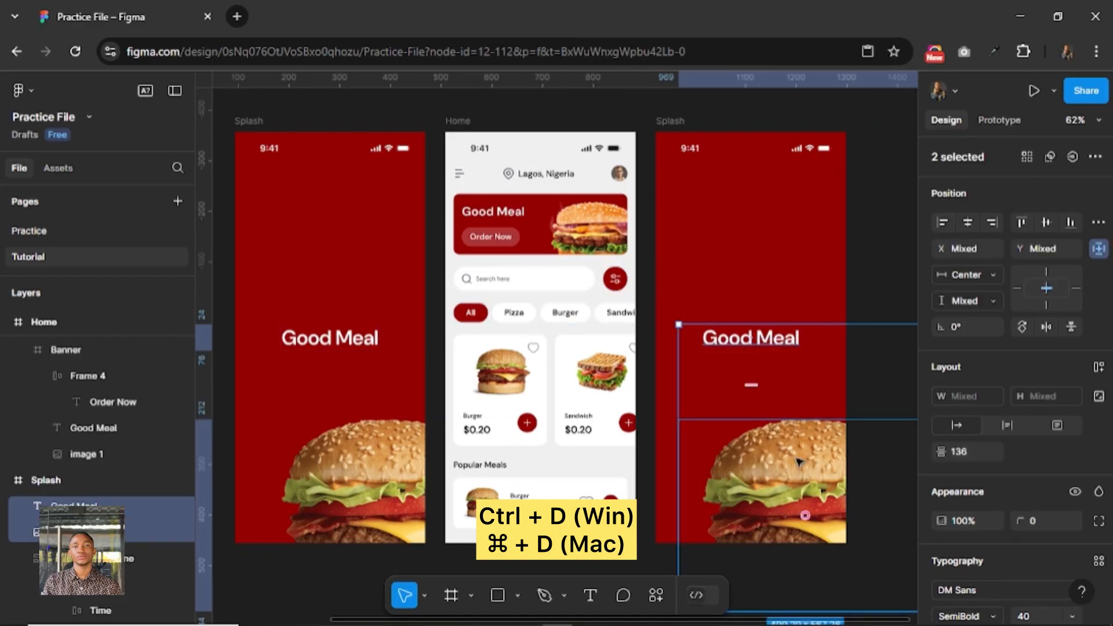
key("Delete")
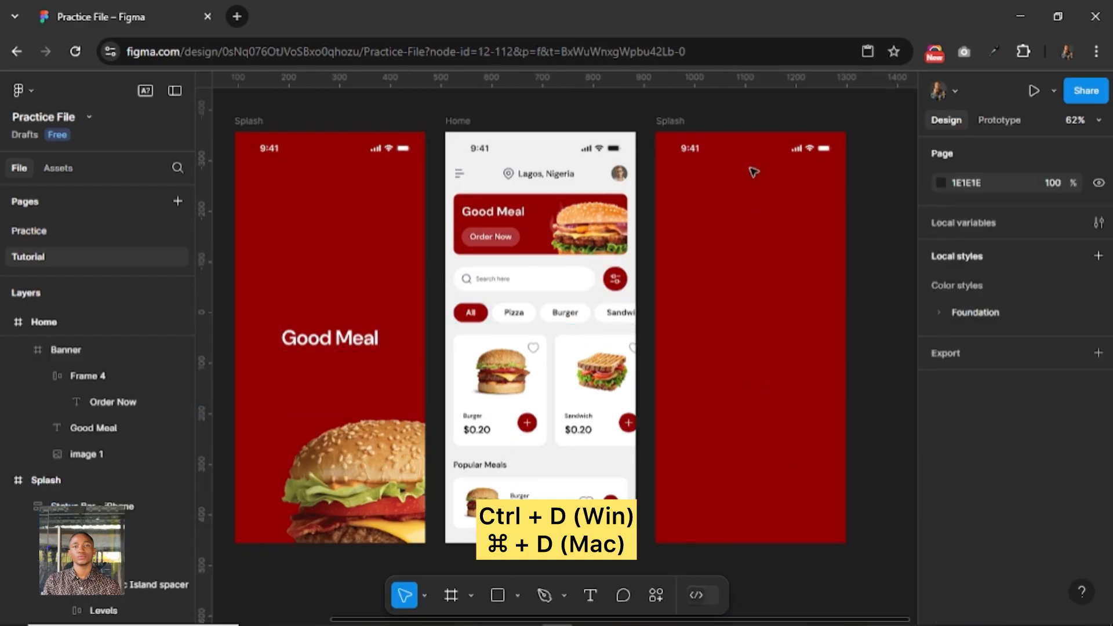
Rename the duplicated Splash frame beside Home as Details.
left_click(682, 122)
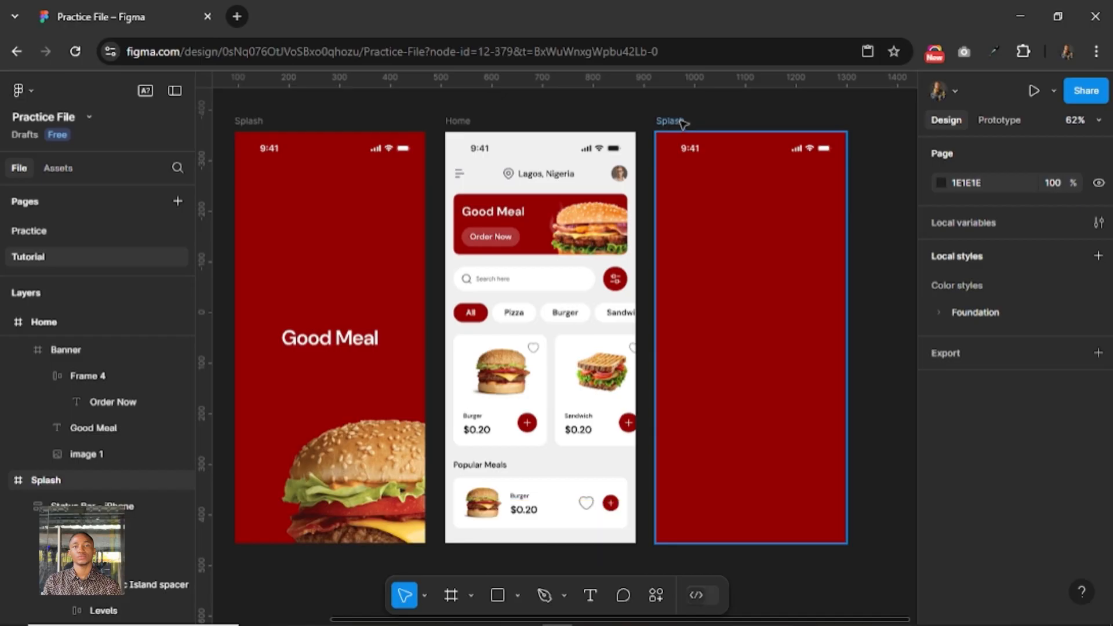
left_click(683, 122)
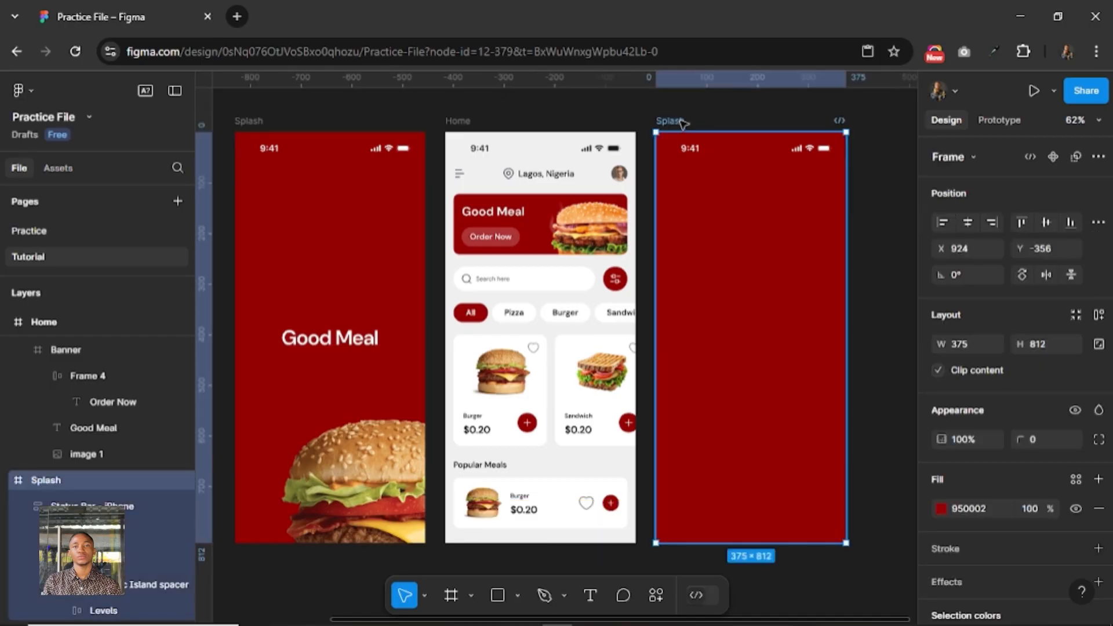
double_click(671, 121)
type("Detail")
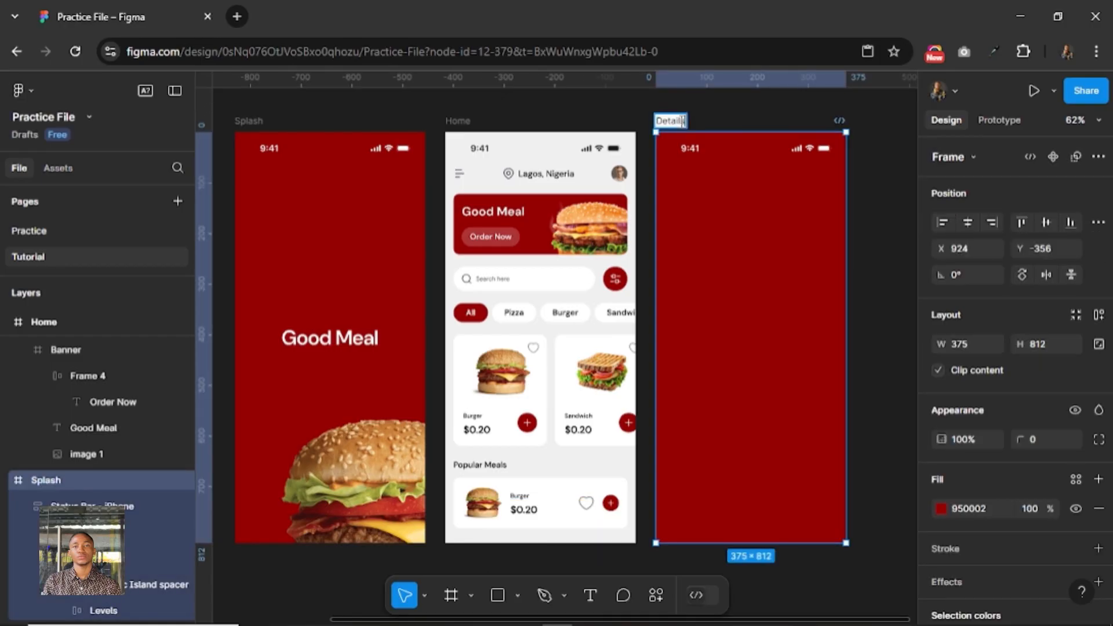
type("s")
key("Return")
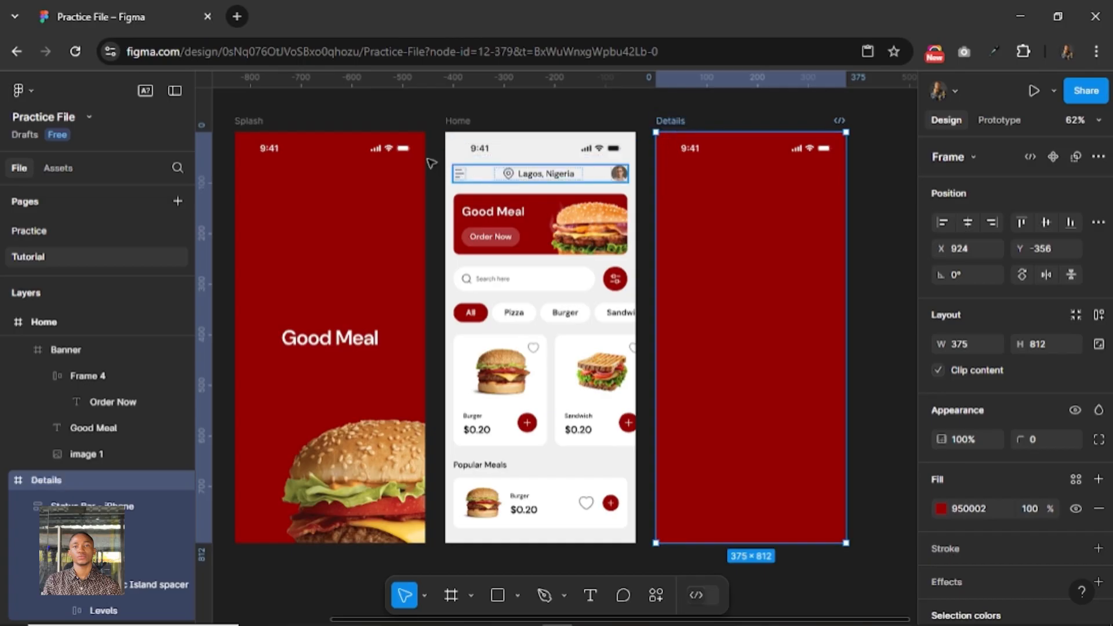
key("Escape")
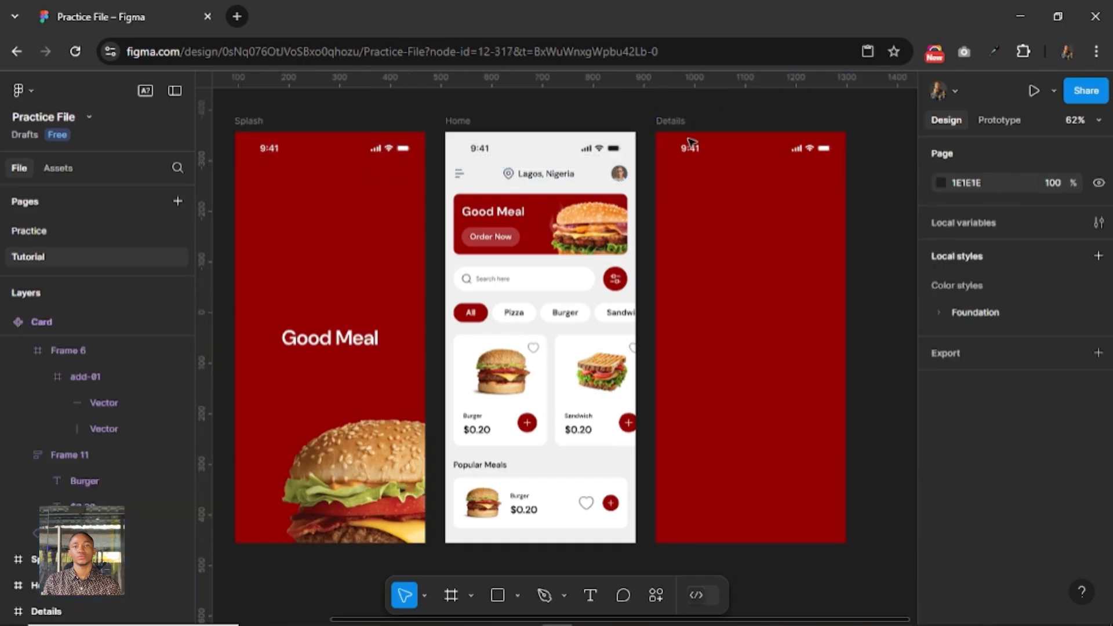
Change the Details frame's fill to F0F0F0 by sampling the Home frame's background color.
left_click(682, 122)
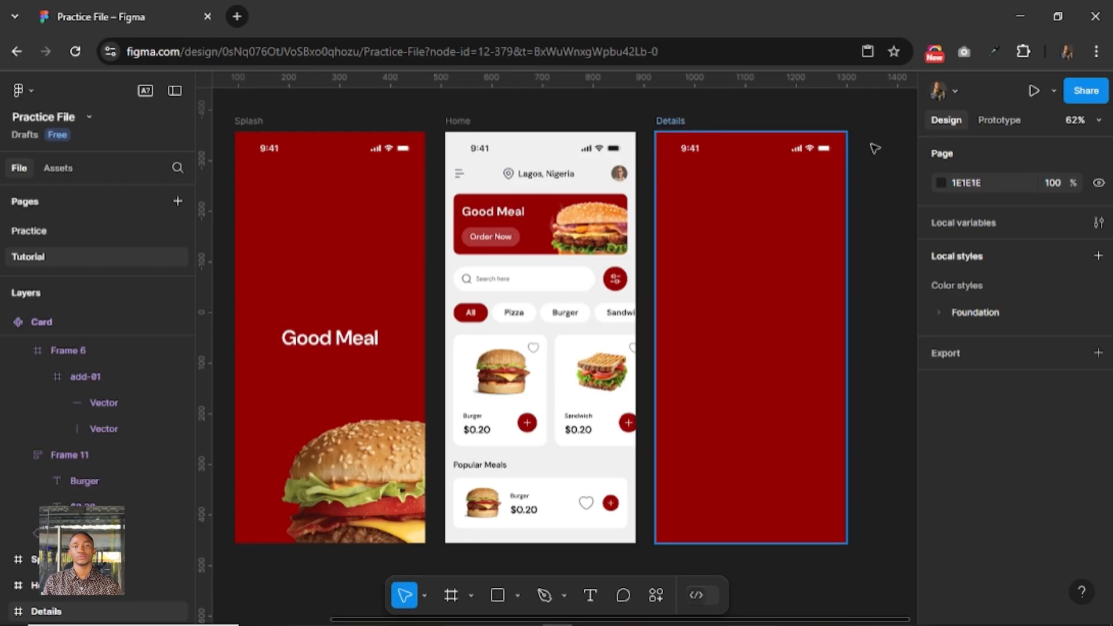
left_click(827, 241)
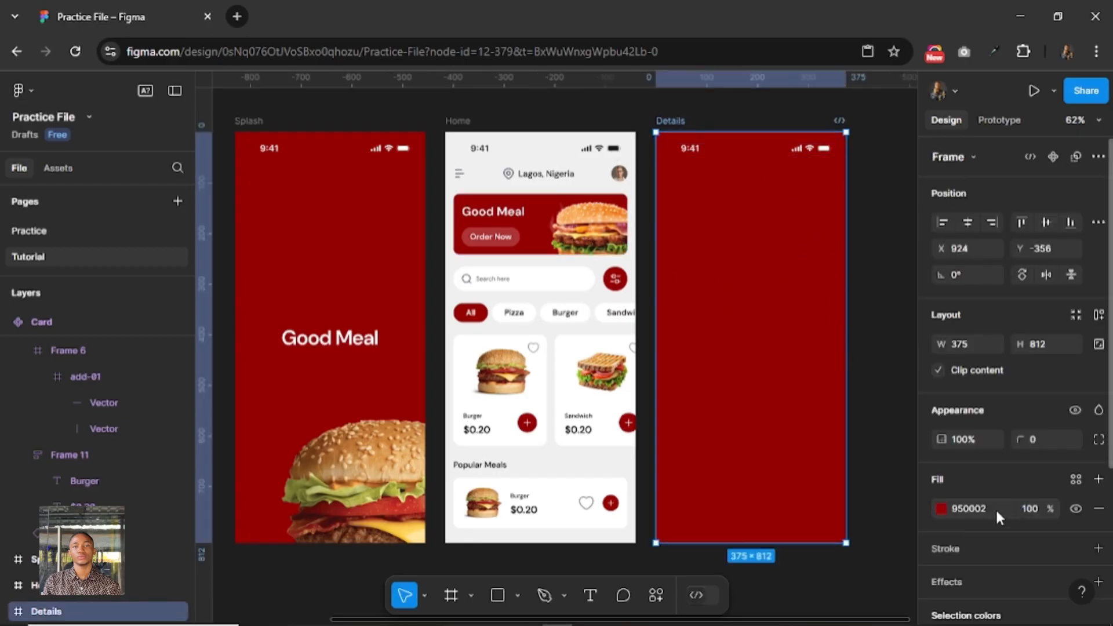
left_click(941, 508)
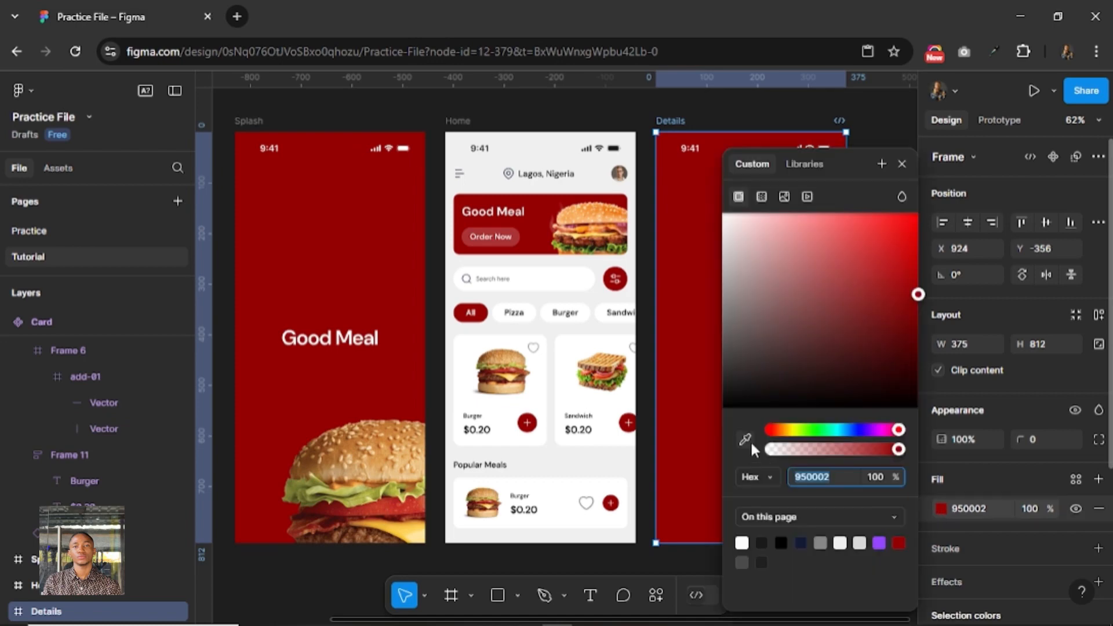
left_click(745, 439)
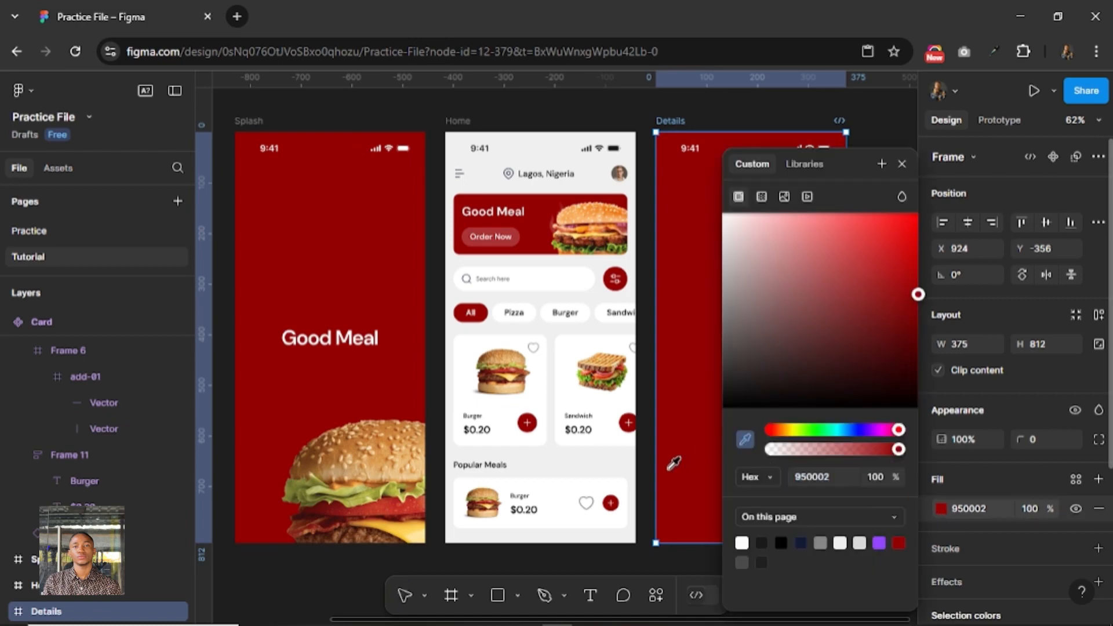
left_click(601, 458)
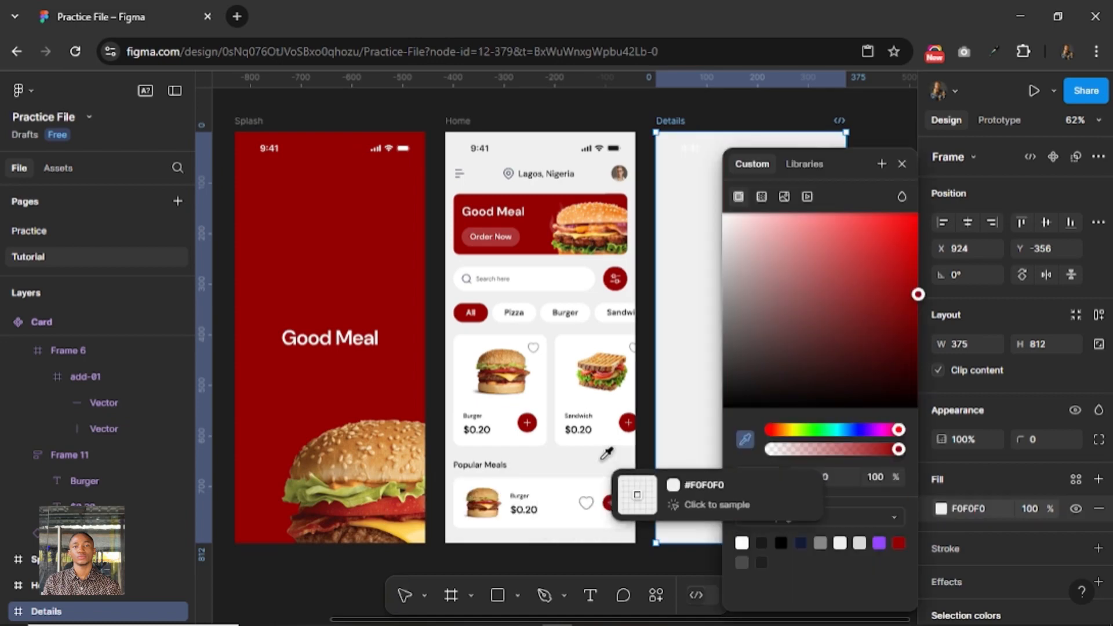
left_click(902, 164)
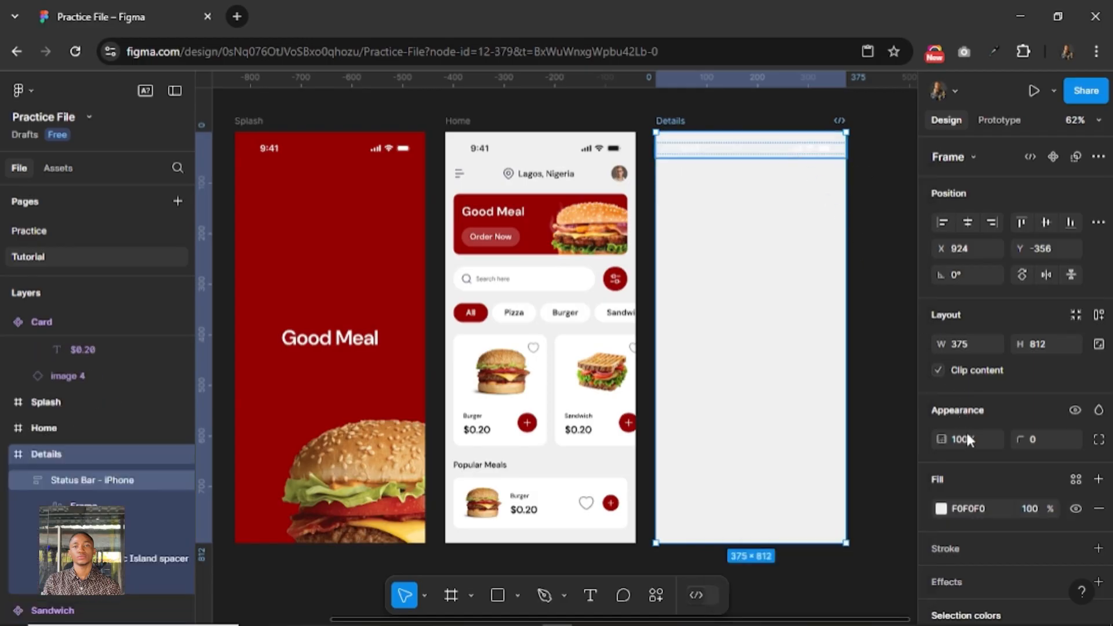
Set the selection color of the Details frame's status bar to 000000.
key("Return")
scroll(986, 477, "down", 3)
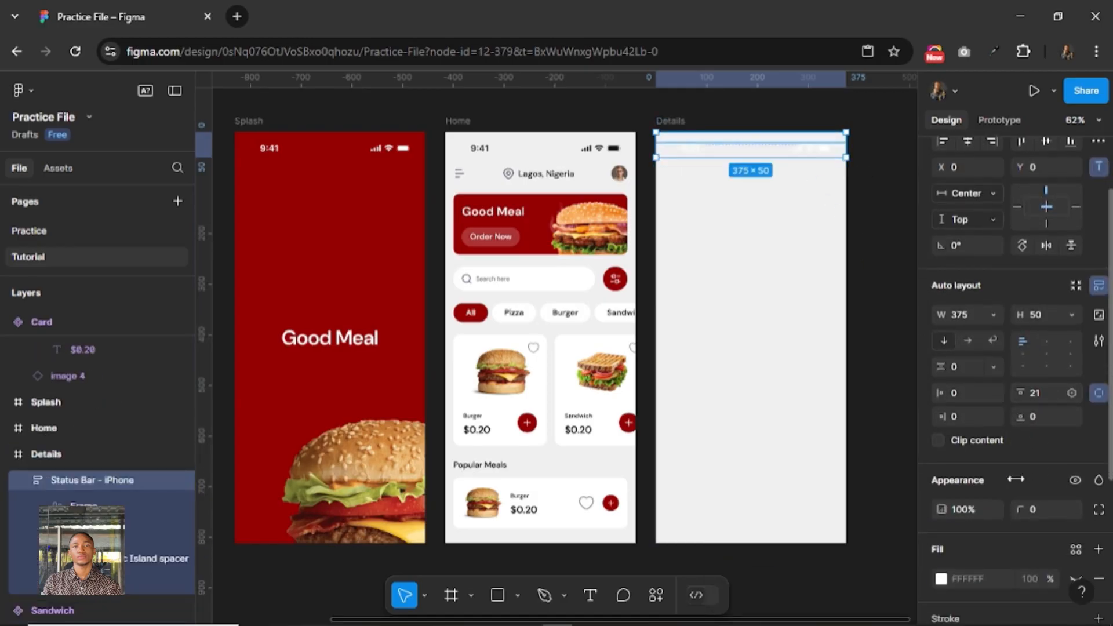
scroll(986, 477, "down", 3)
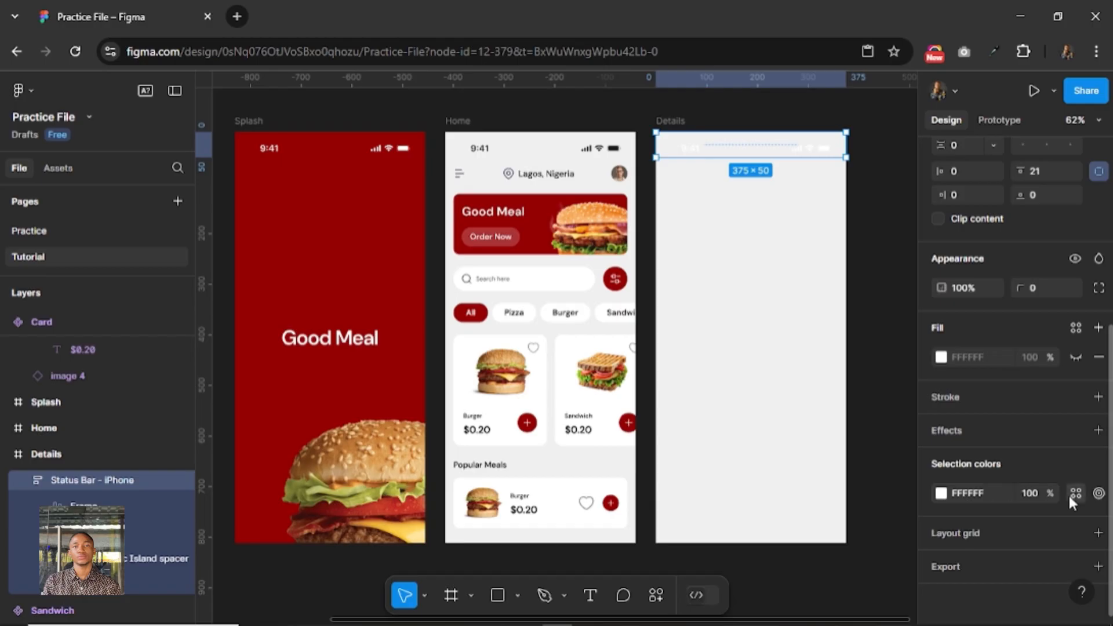
left_click(1073, 495)
scroll(761, 491, "down", 5)
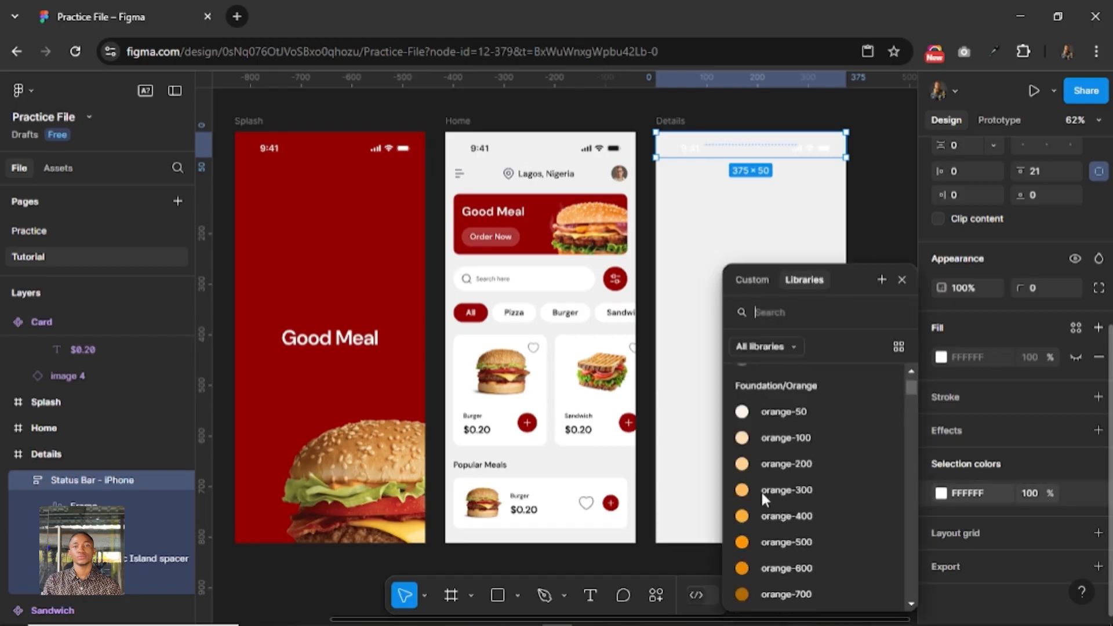
scroll(761, 489, "up", 4)
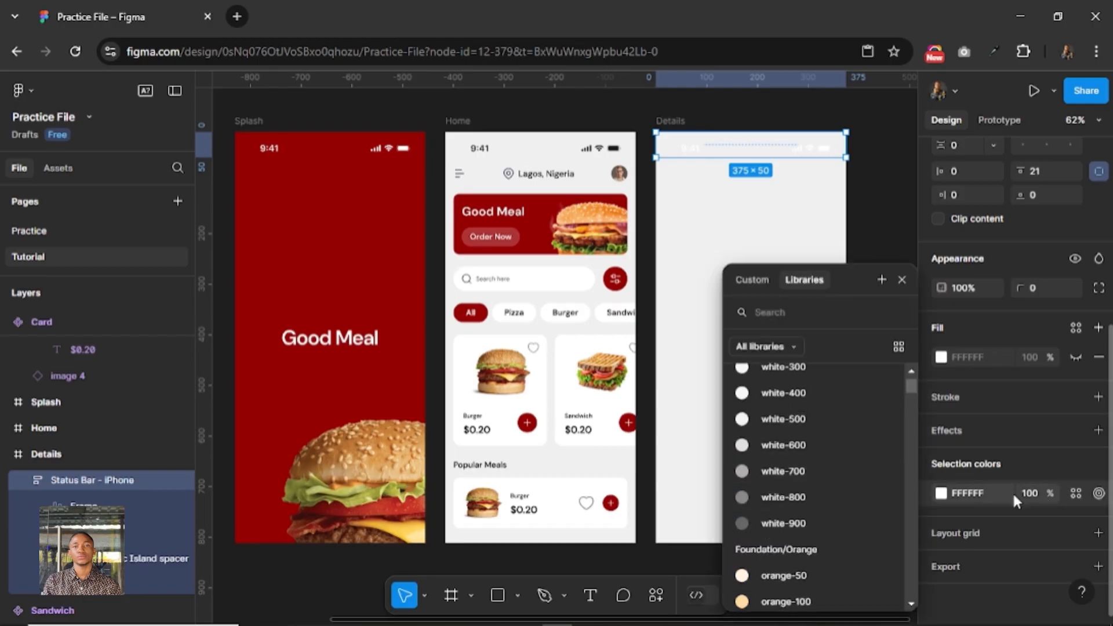
left_click(985, 494)
type("000000")
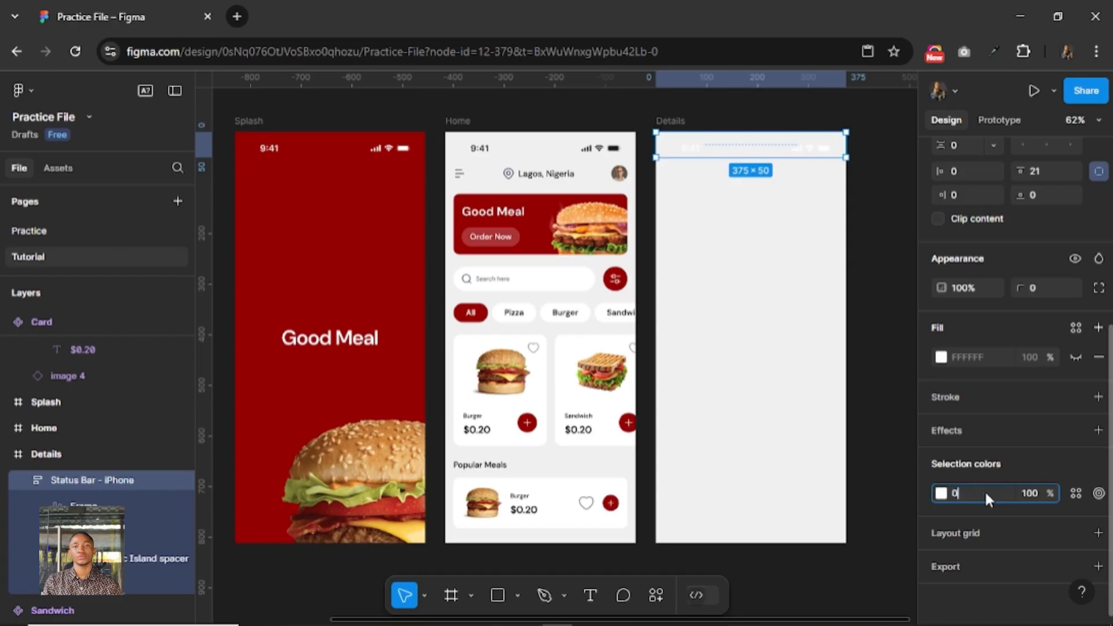
key("Return")
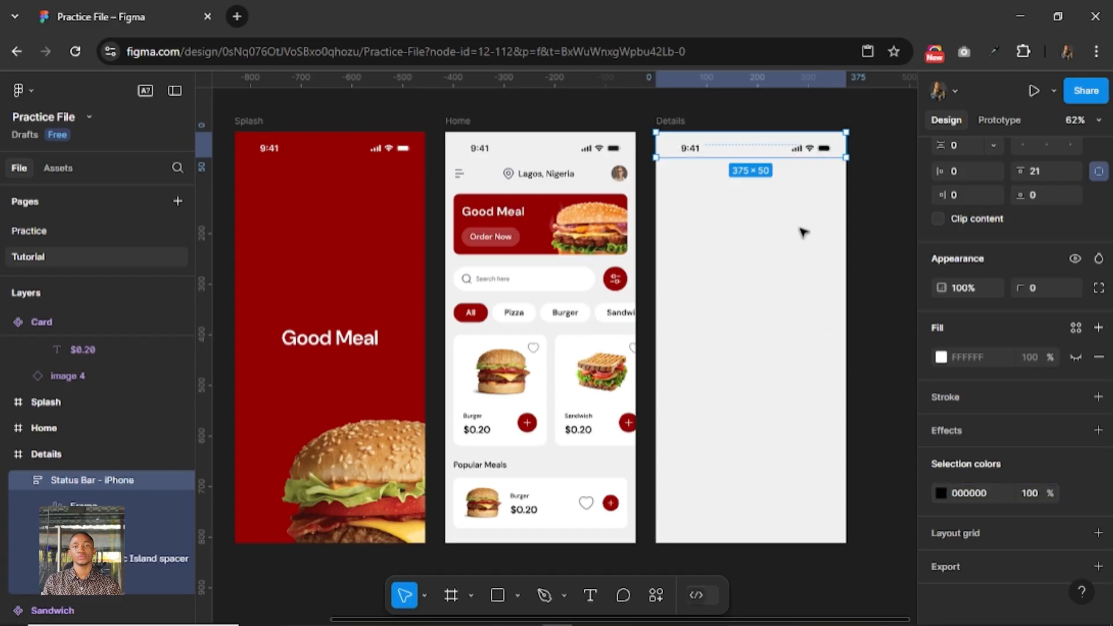
left_click(803, 230)
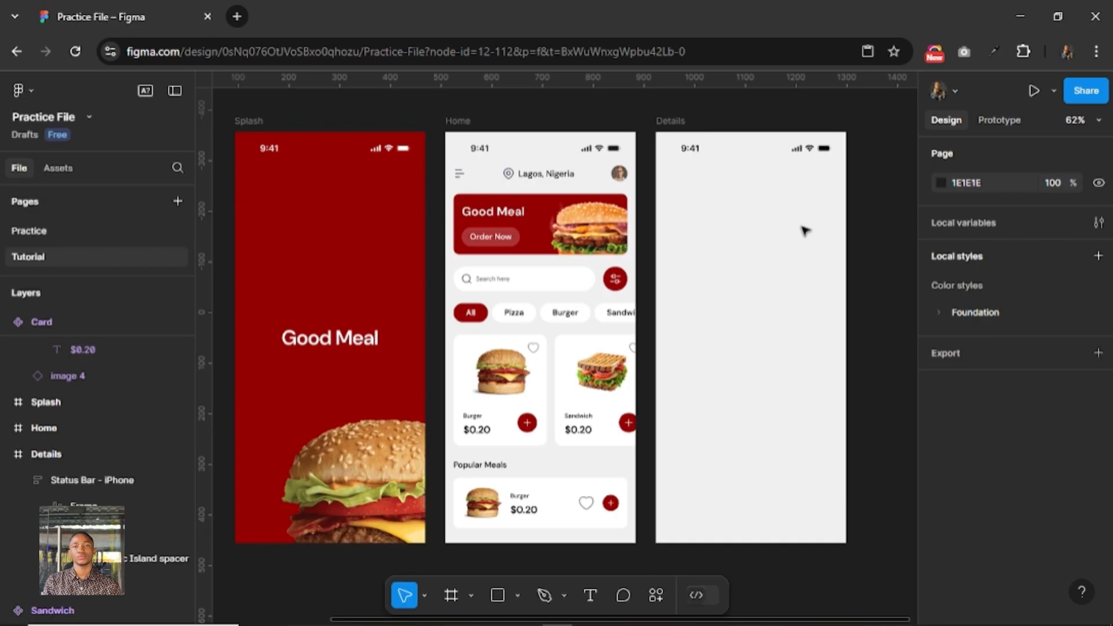
Collapse the Status Bar - iPhone layer inside the Details frame.
left_click_drag(791, 234, 686, 251)
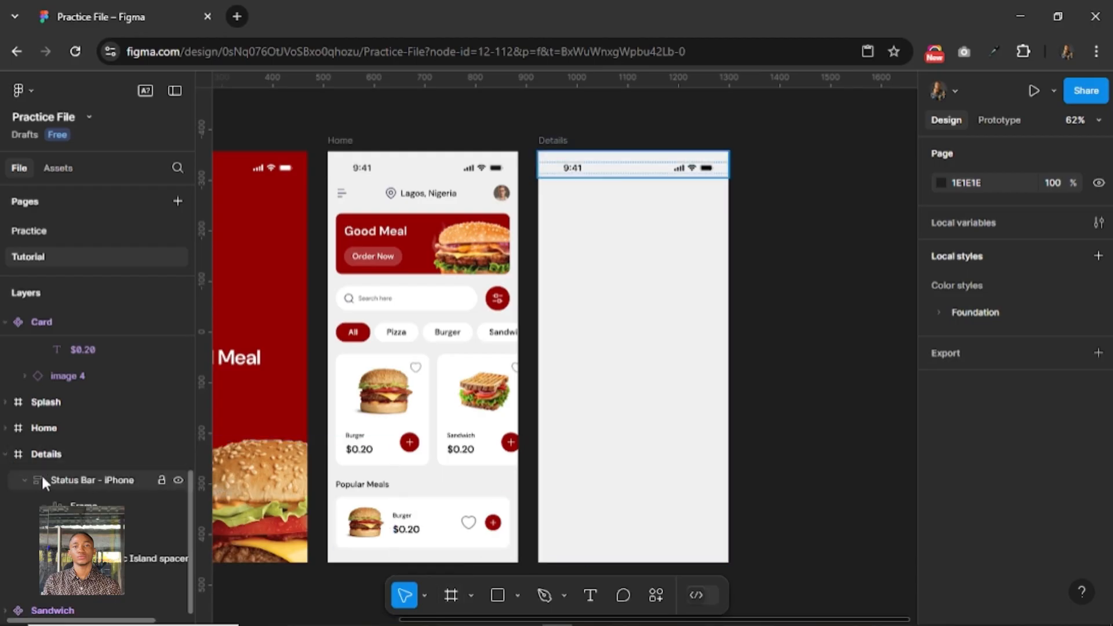
left_click(23, 479)
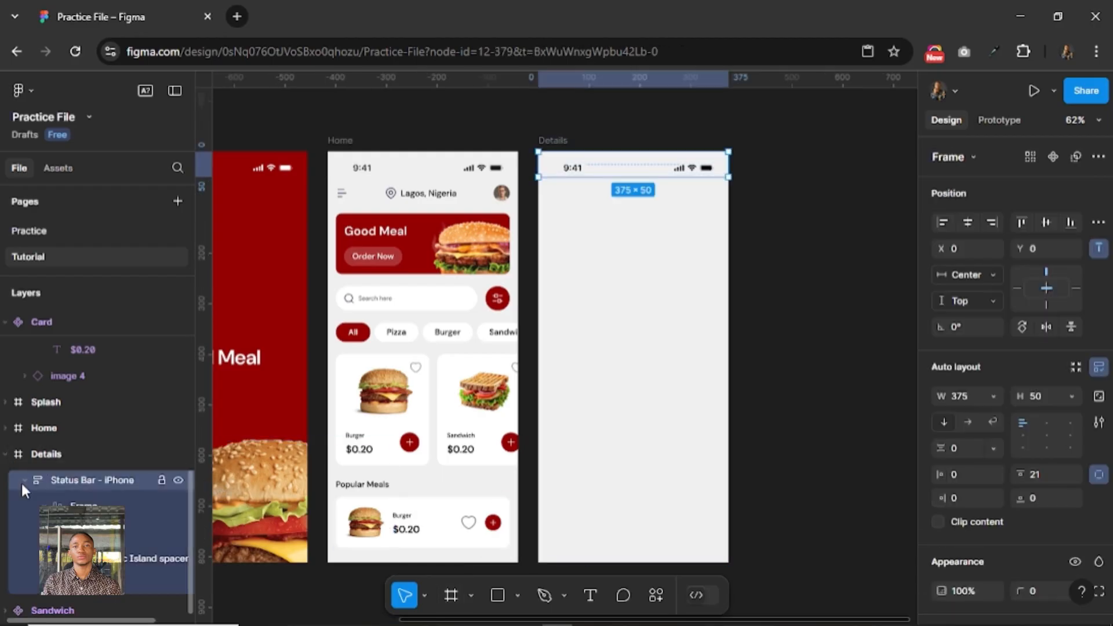
left_click(21, 481)
left_click(575, 254)
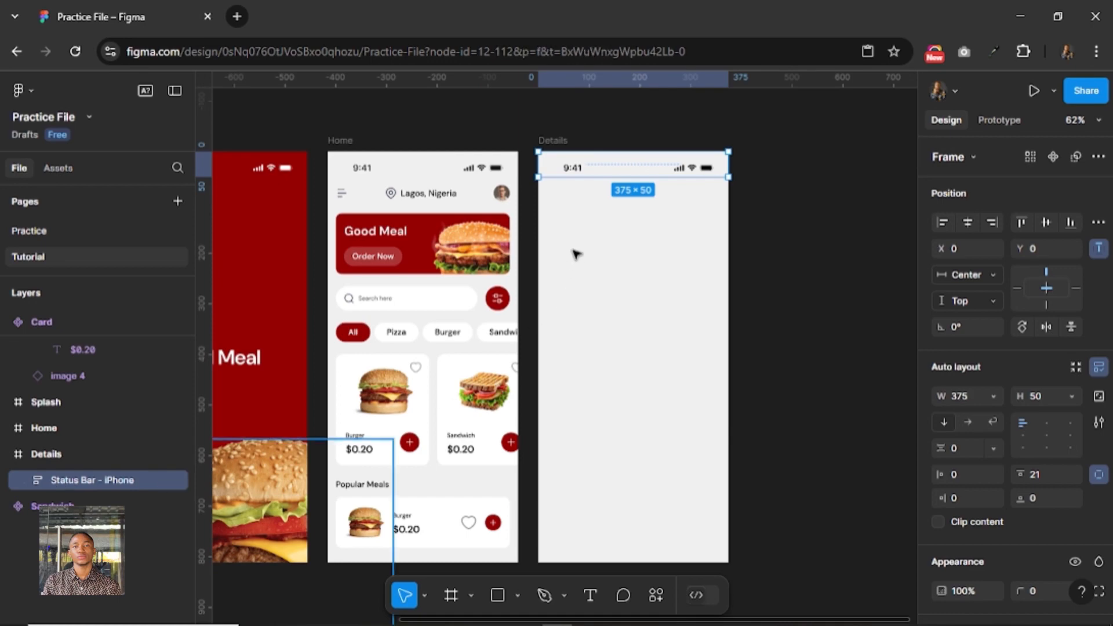
Draw a frame below the status bar in Details and widen it to the full screen width, about 375 × 325.
left_click(451, 595)
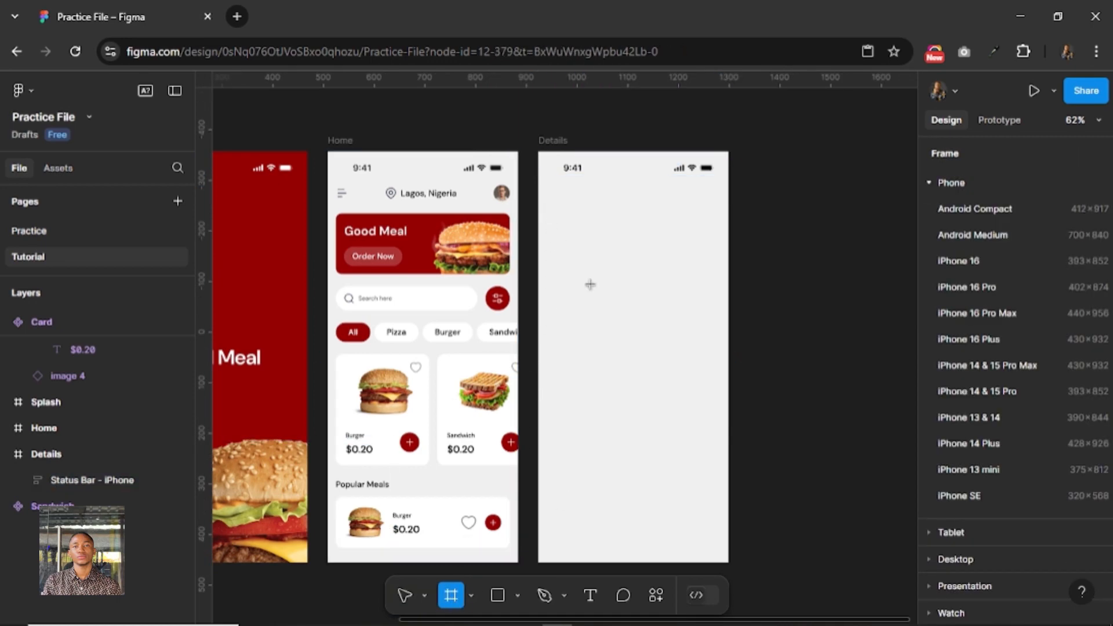
mouse_move(545, 210)
left_mouse_down()
mouse_move(717, 379)
mouse_move(731, 373)
left_mouse_up()
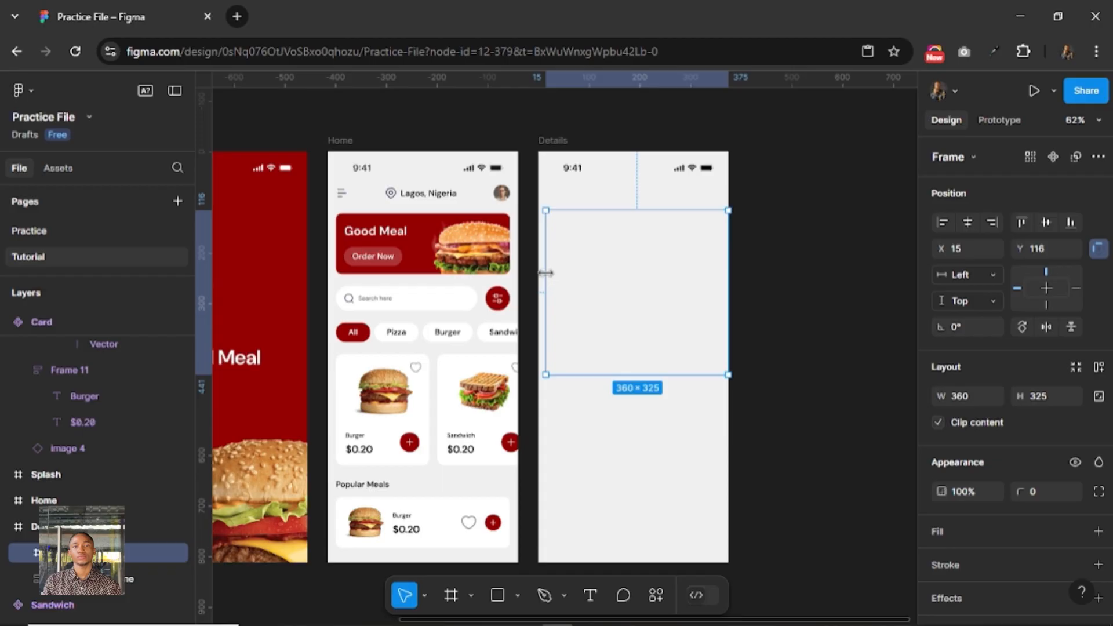
left_click_drag(543, 278, 540, 281)
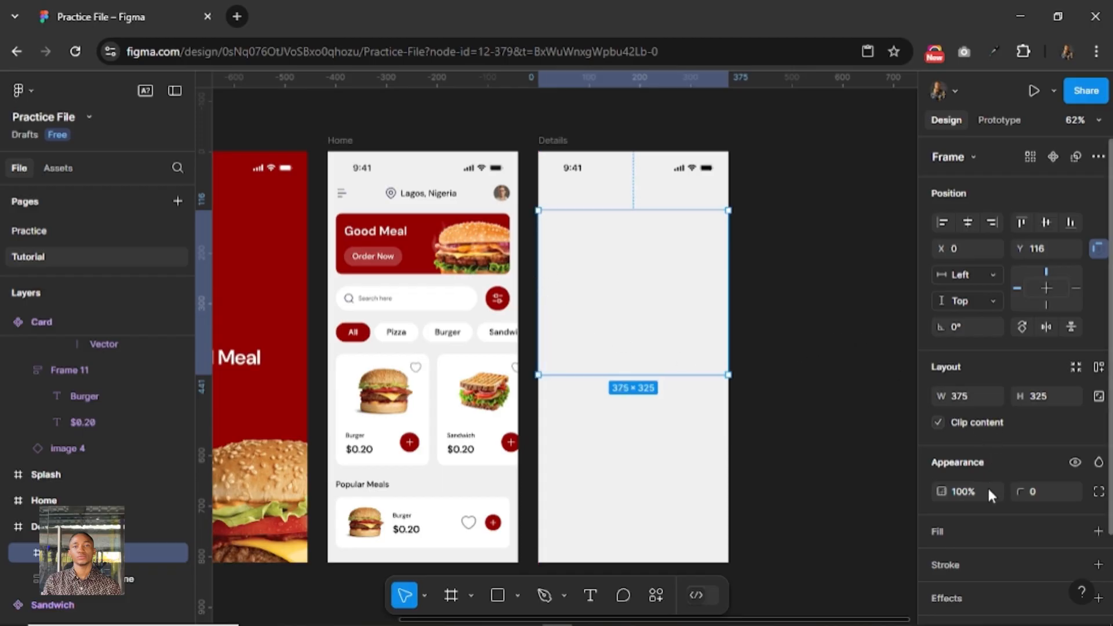
Add a fill to the new 375 × 325 frame using the Foundation/Red/red-500 color style.
left_click(992, 532)
left_click(1075, 532)
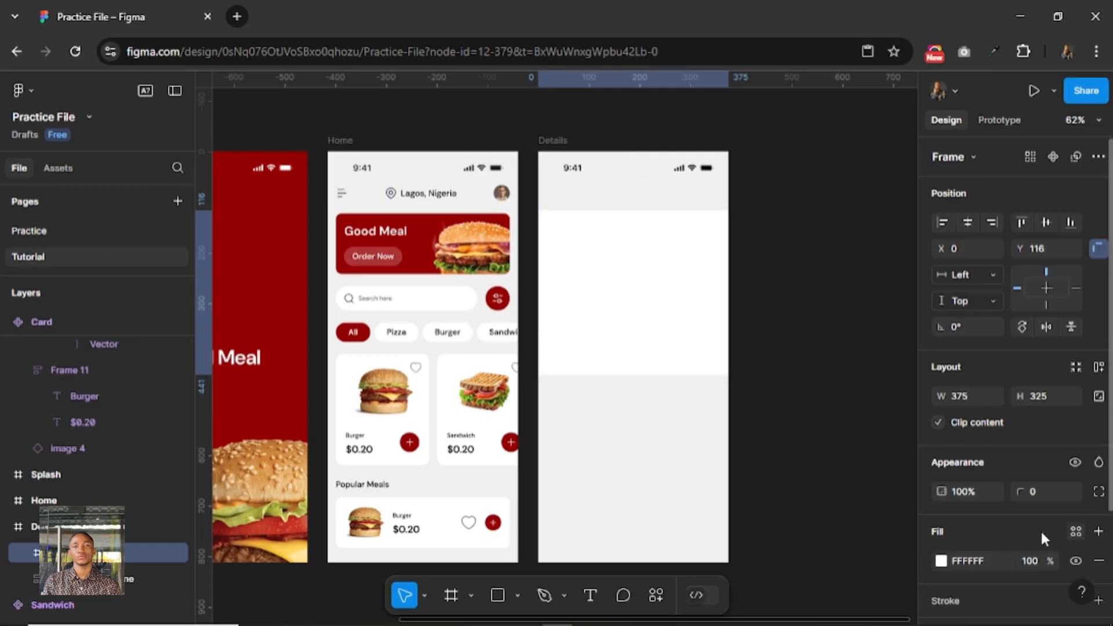
left_click(799, 536)
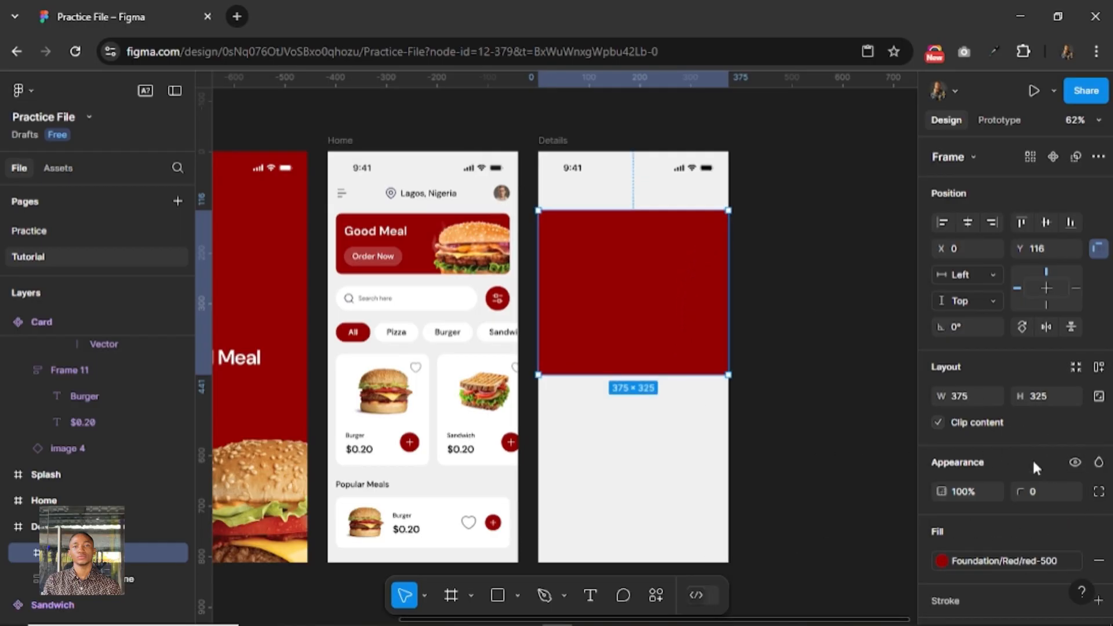
Set only the bottom-left corner radius of the red frame in Details to 1000.
left_click(1099, 490)
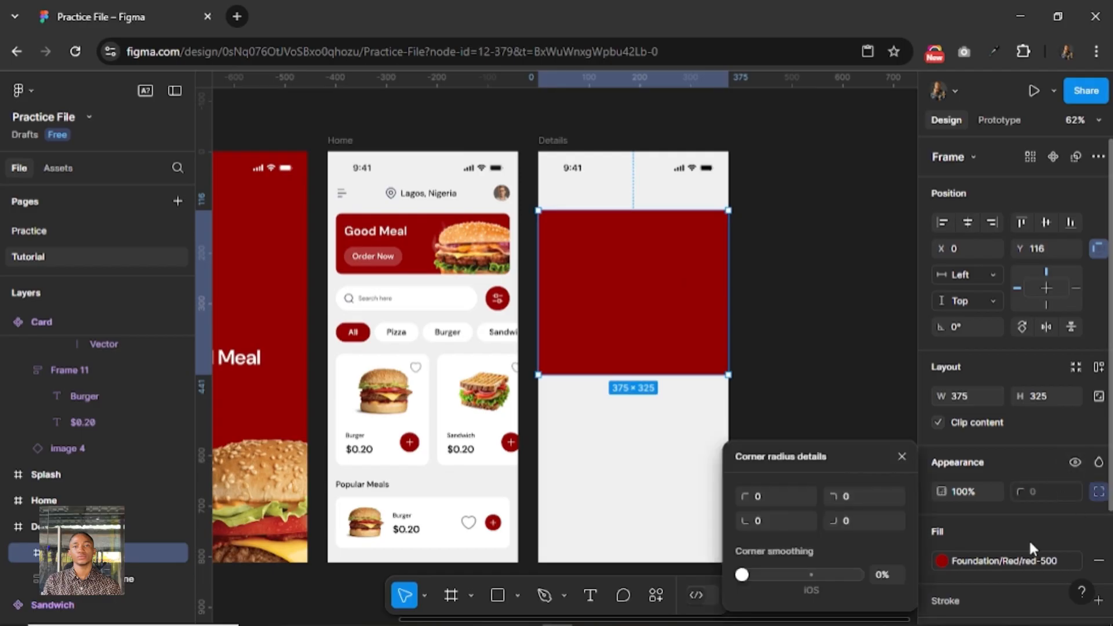
left_click(775, 495)
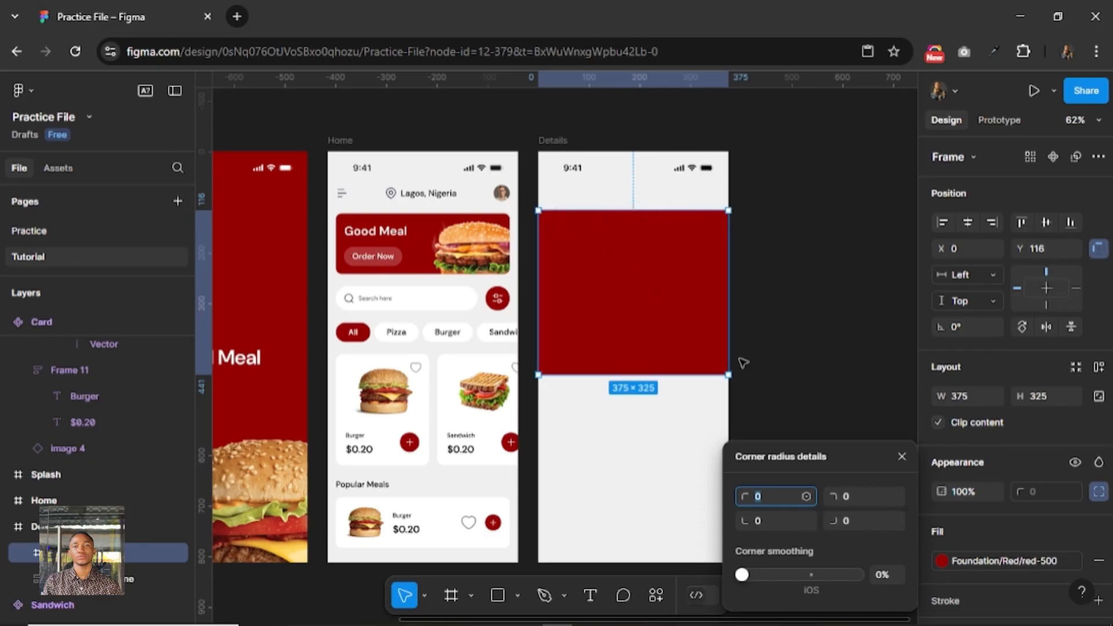
left_click(770, 520)
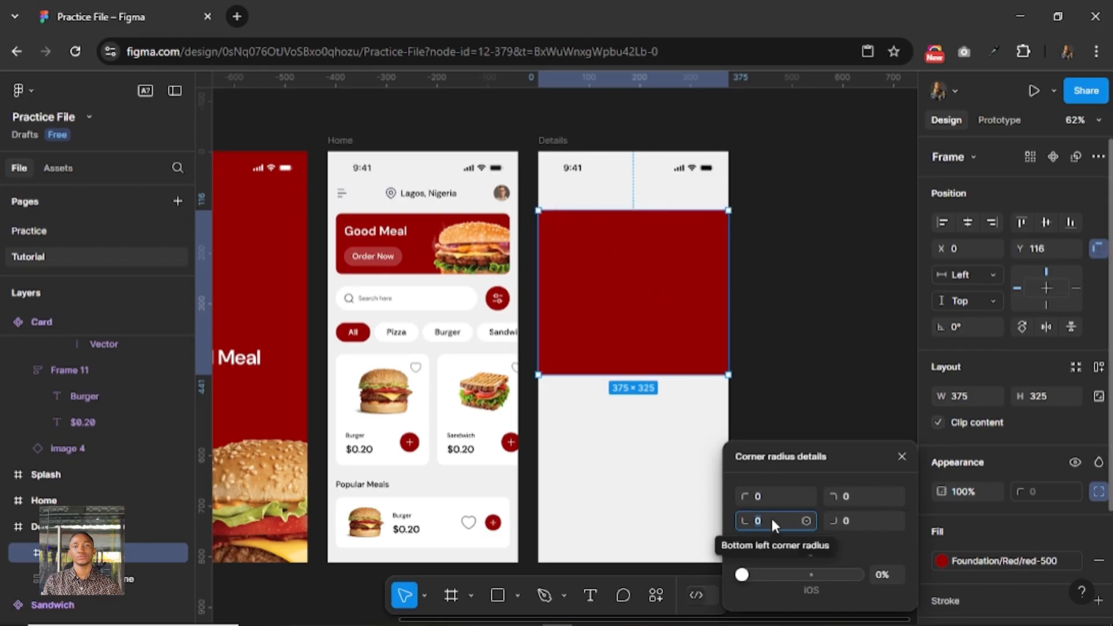
type("1000")
key("Return")
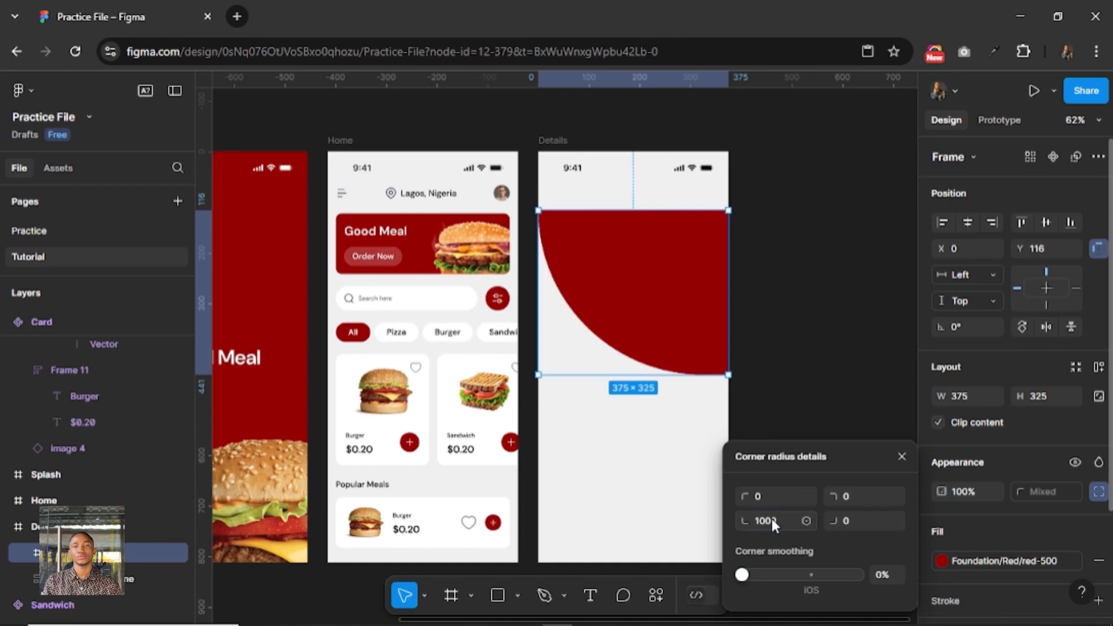
Try a bottom-left corner radius of 100 on the red frame.
left_click(770, 518)
type("100")
key("Return")
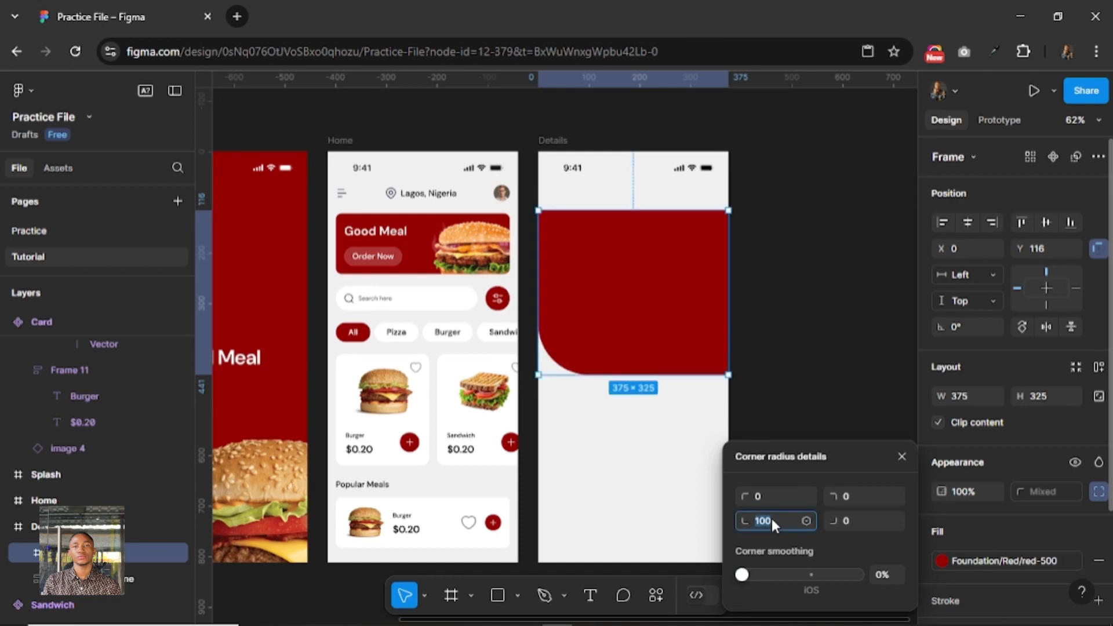
type("0")
key("Return")
Set both bottom corner radii of the red frame to 1000 and stretch it up to the top of Details, about 441 high.
left_click(861, 516)
type("10")
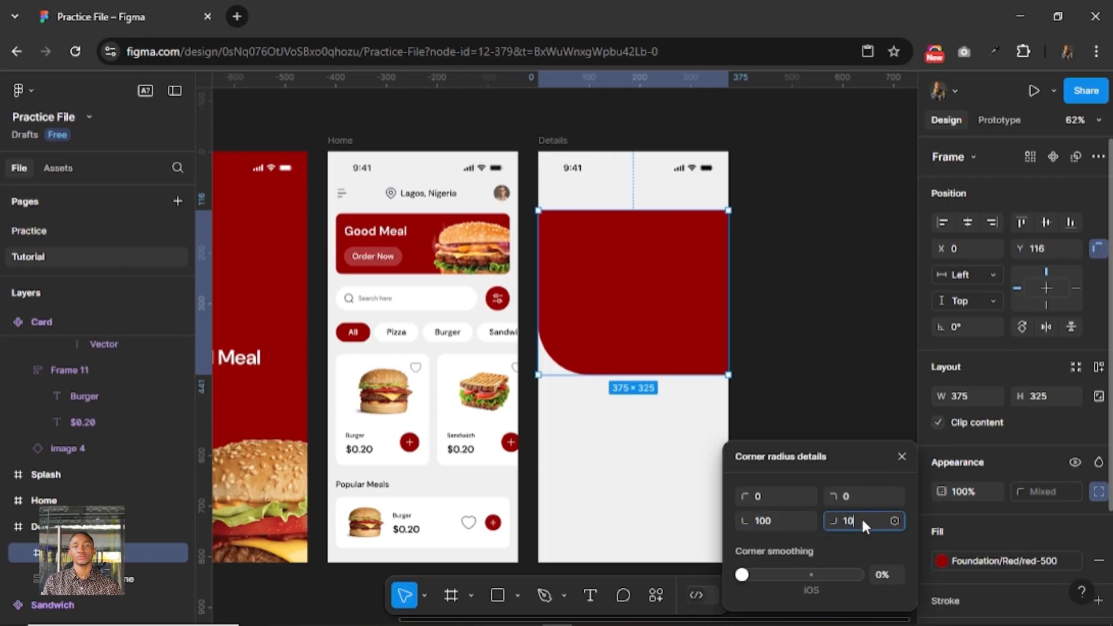
key("Return")
left_click(788, 517)
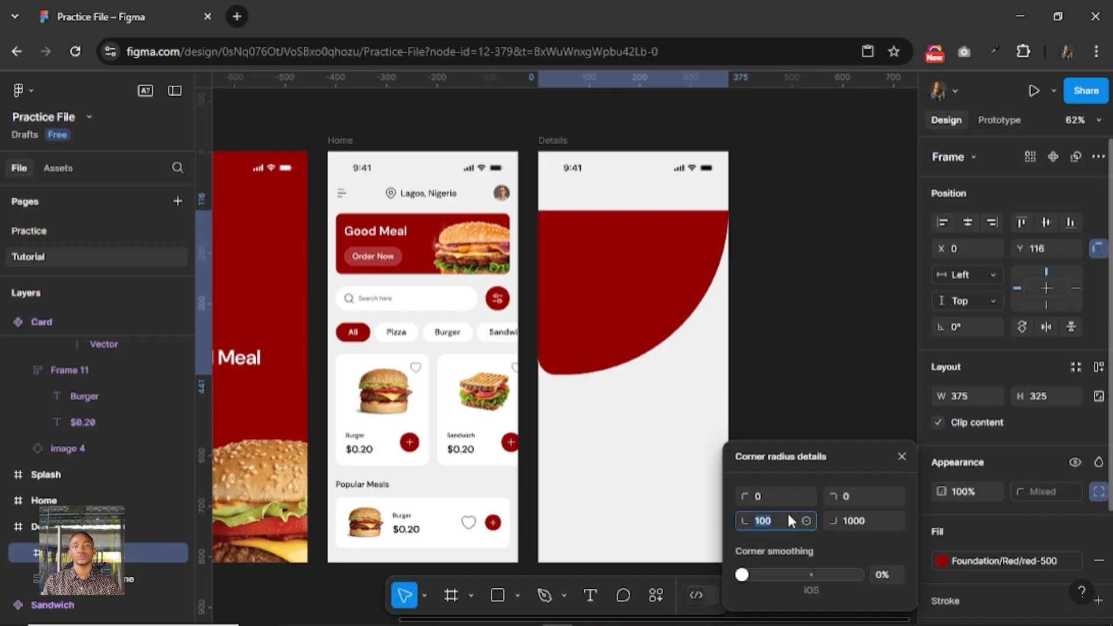
type("0")
key("Return")
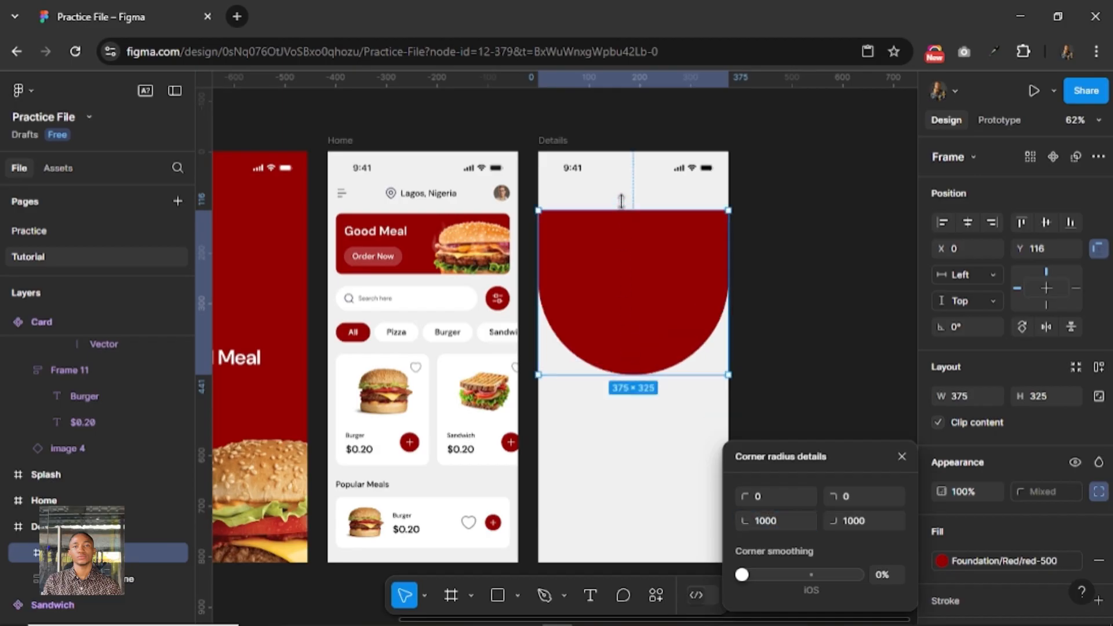
left_click_drag(623, 210, 624, 151)
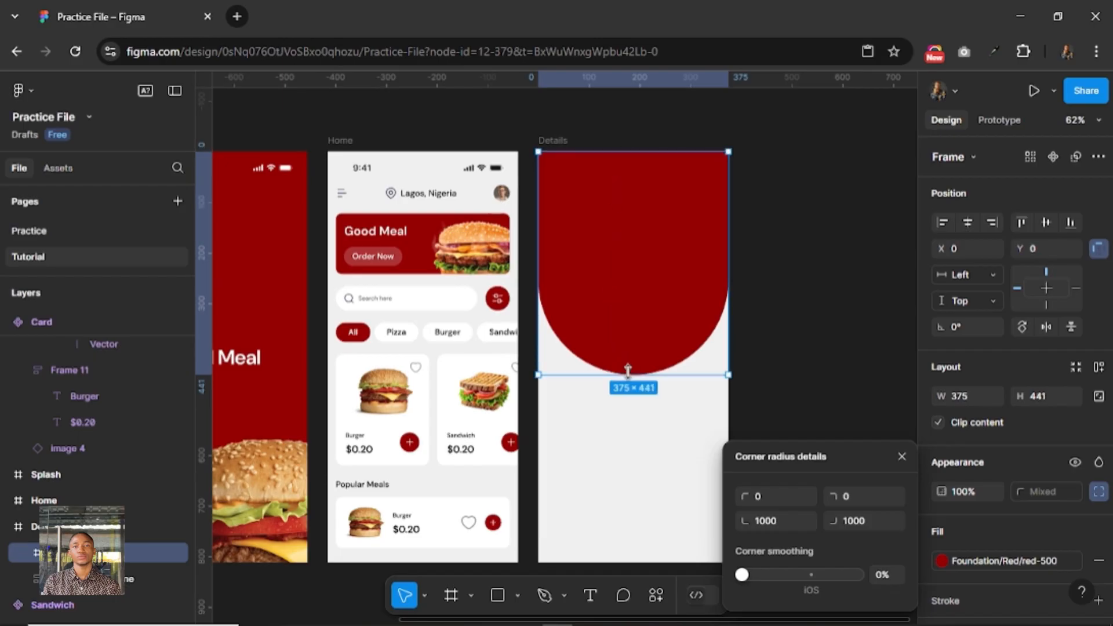
Shorten the red frame in Details and set its height to 360.
left_click_drag(627, 372, 629, 342)
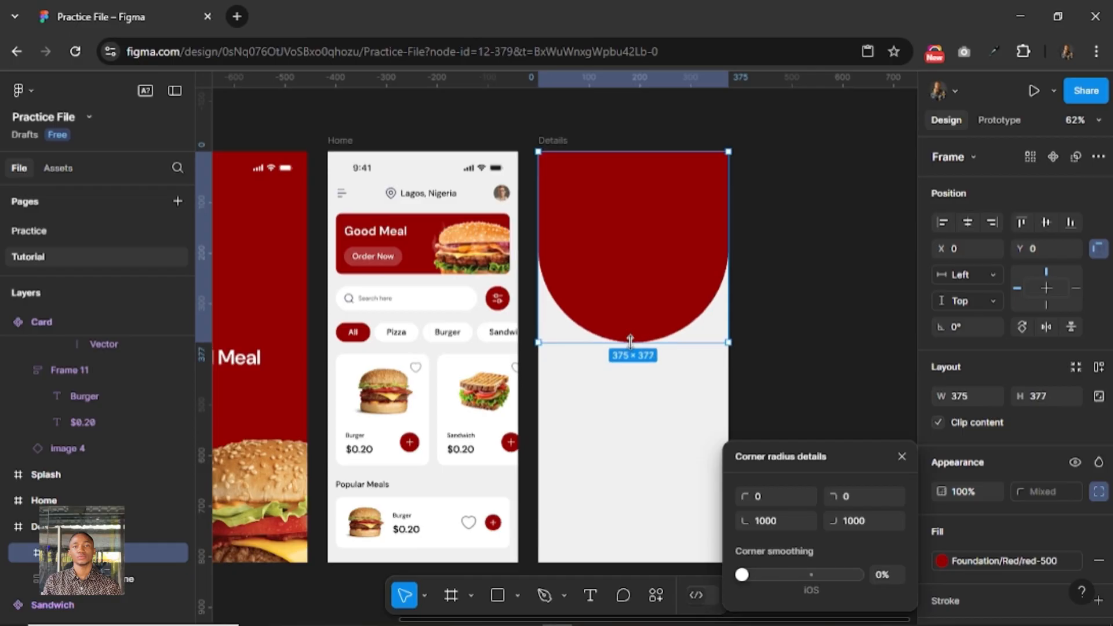
left_click(901, 456)
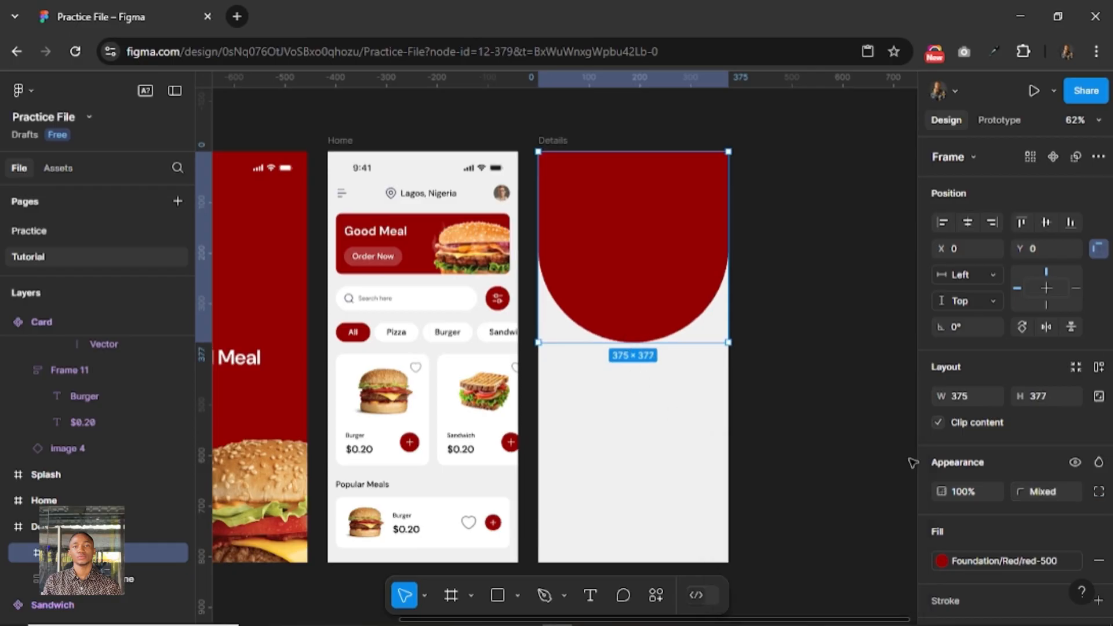
left_click(1055, 394)
type("360")
key("Return")
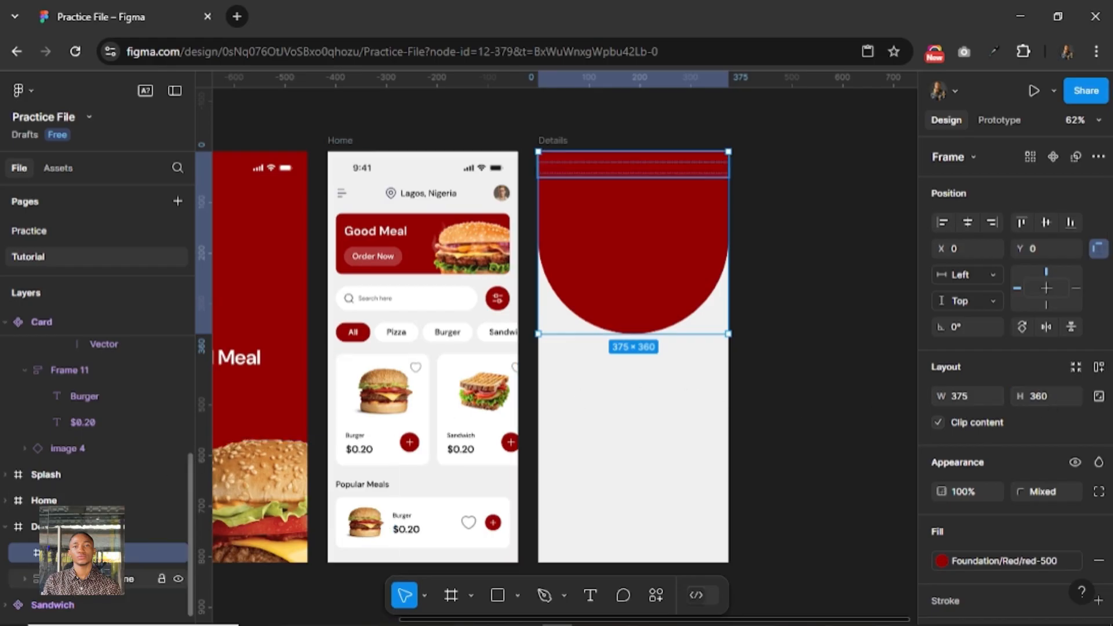
Nest the Details status bar inside the red frame and change its black color to FFFFFF.
left_click_drag(87, 578, 87, 552)
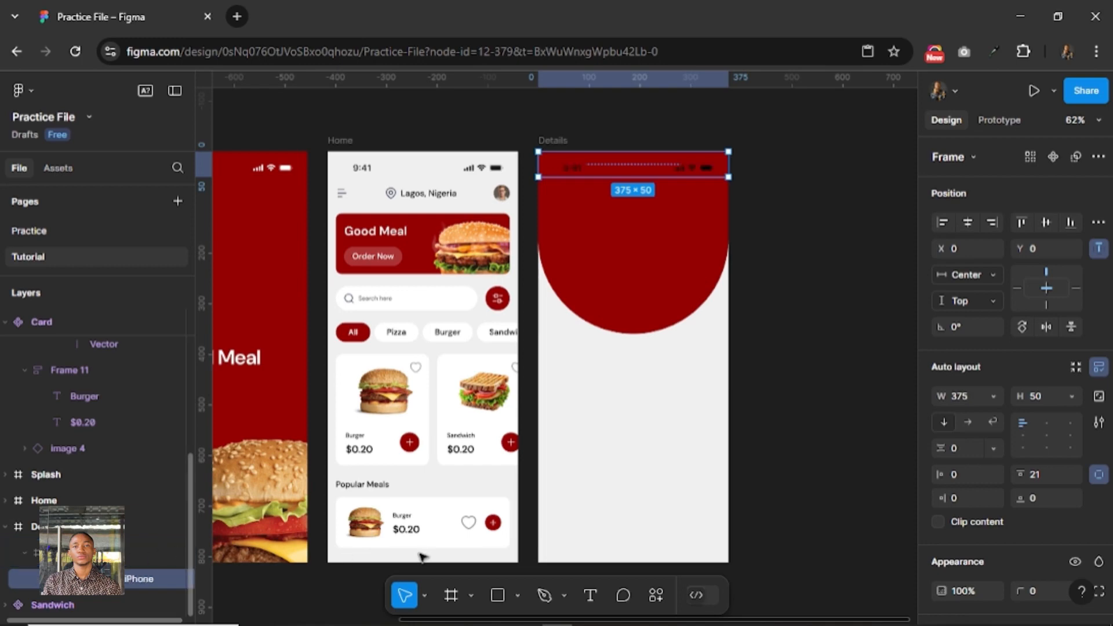
scroll(1022, 551, "down", 4)
left_click(989, 550)
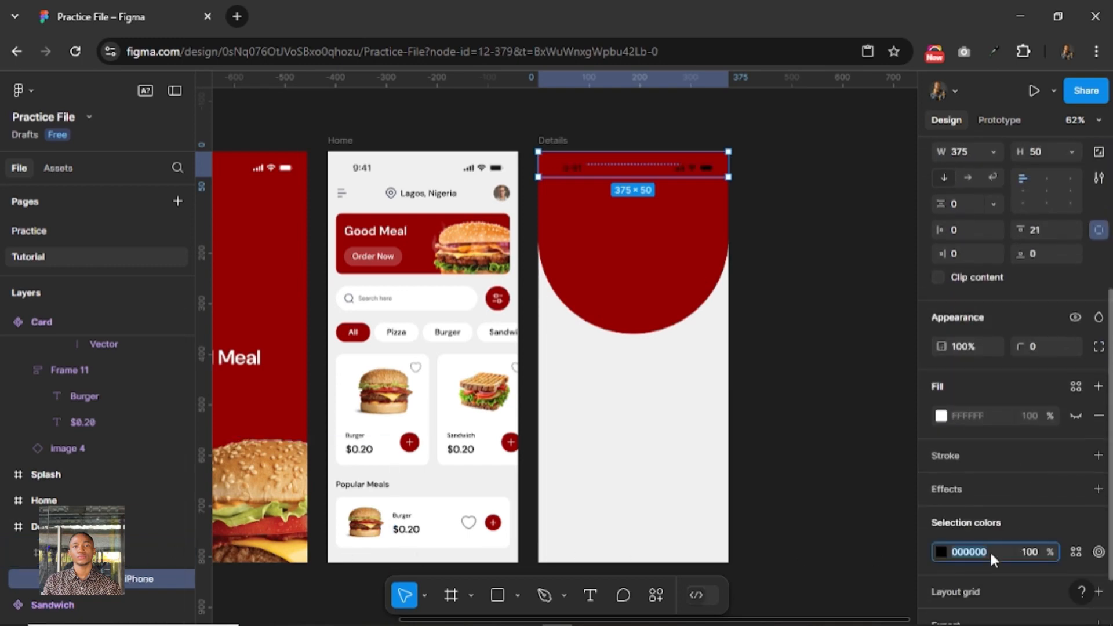
type("ffffff")
key("Return")
left_click(636, 248)
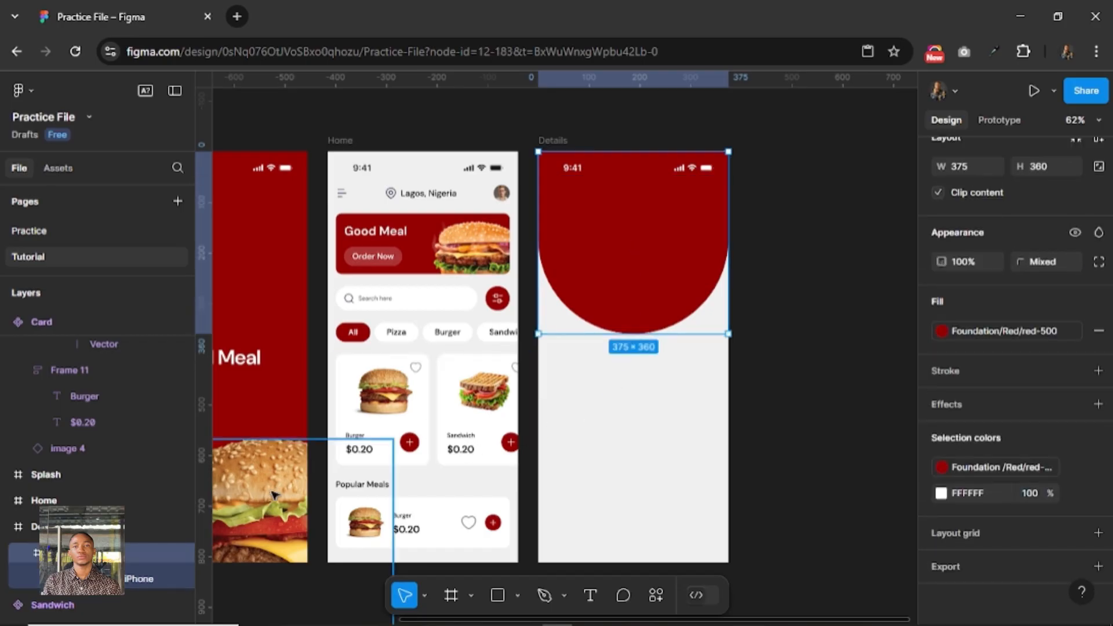
Copy the Burger component beside the Splash screen and paste an instance into the red frame in Details.
left_click(275, 495)
left_click_drag(307, 462, 781, 427)
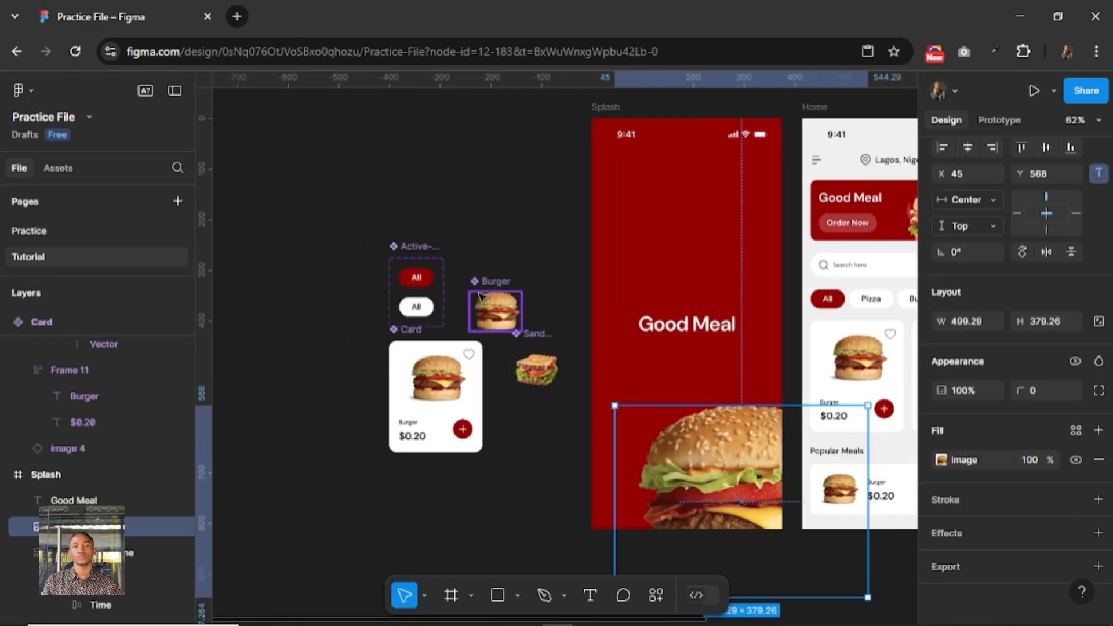
left_click(497, 312)
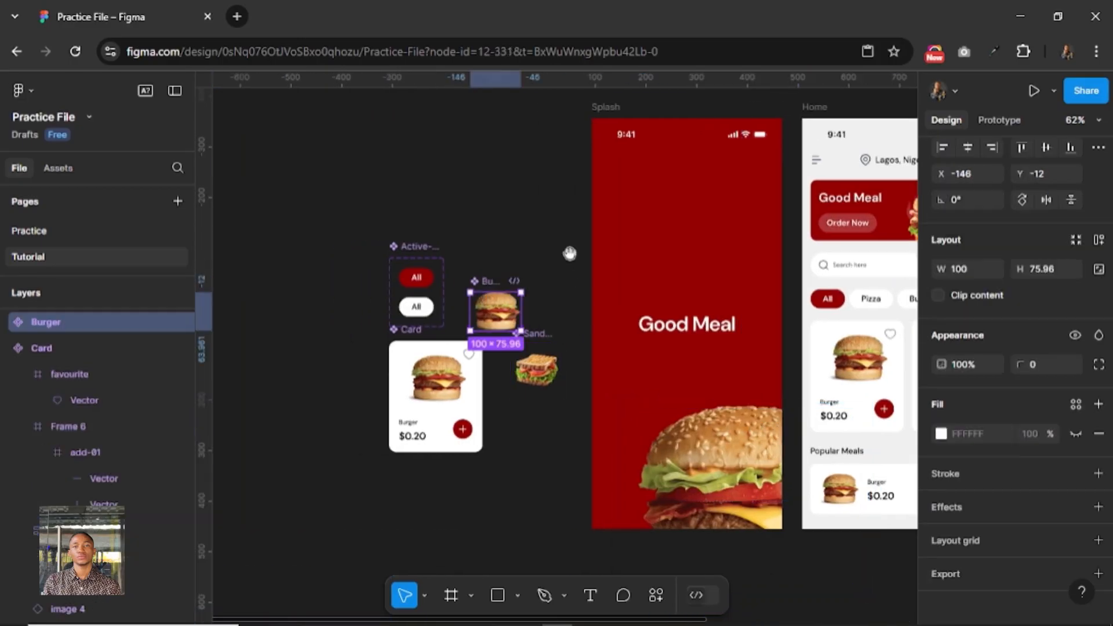
left_click_drag(568, 251, 451, 257)
scroll(595, 258, "right", 10)
scroll(596, 259, "up", 1)
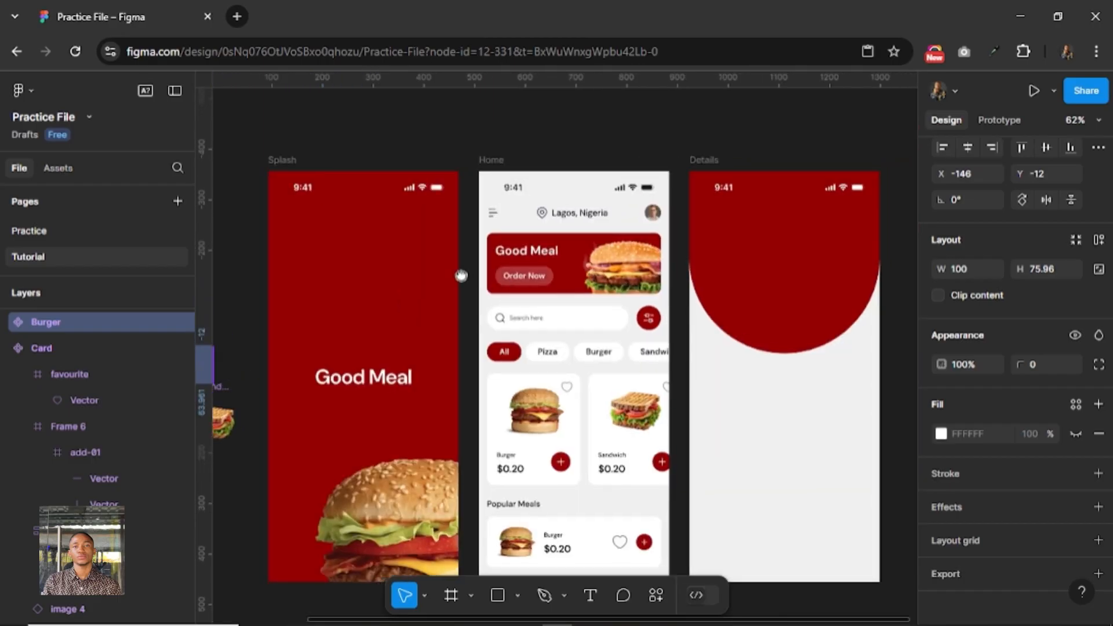
scroll(765, 312, "up", 5)
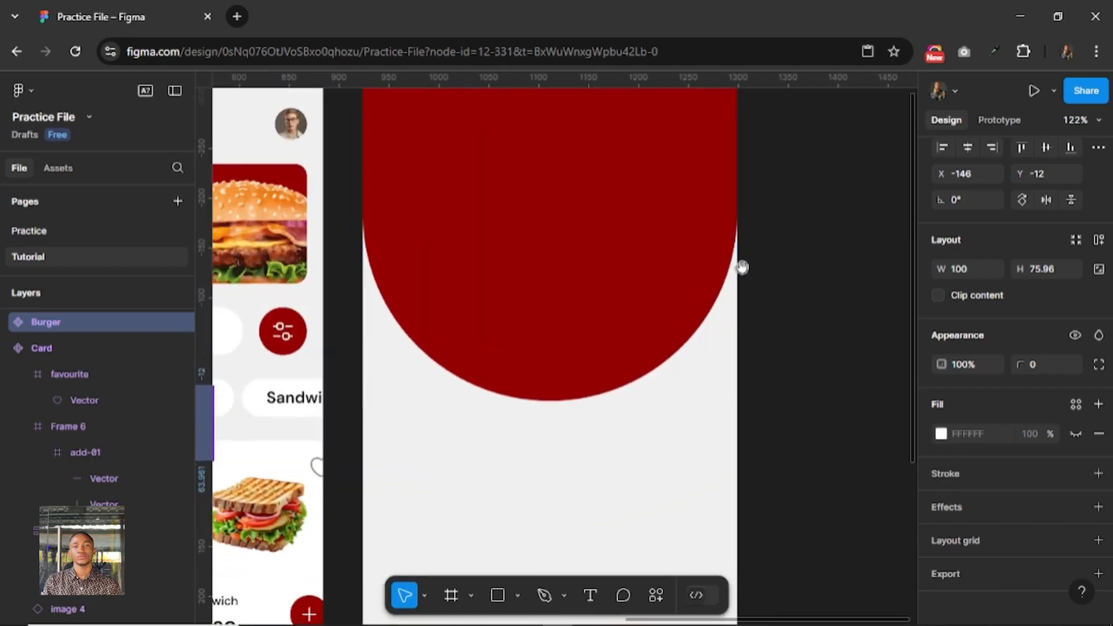
left_click(527, 366)
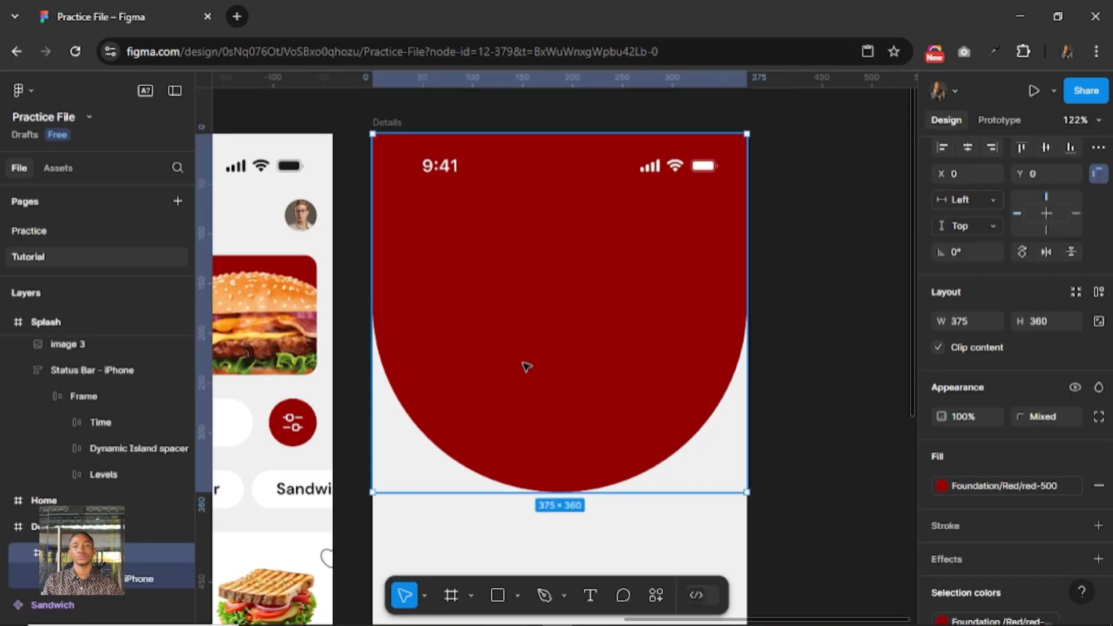
key("ctrl+v")
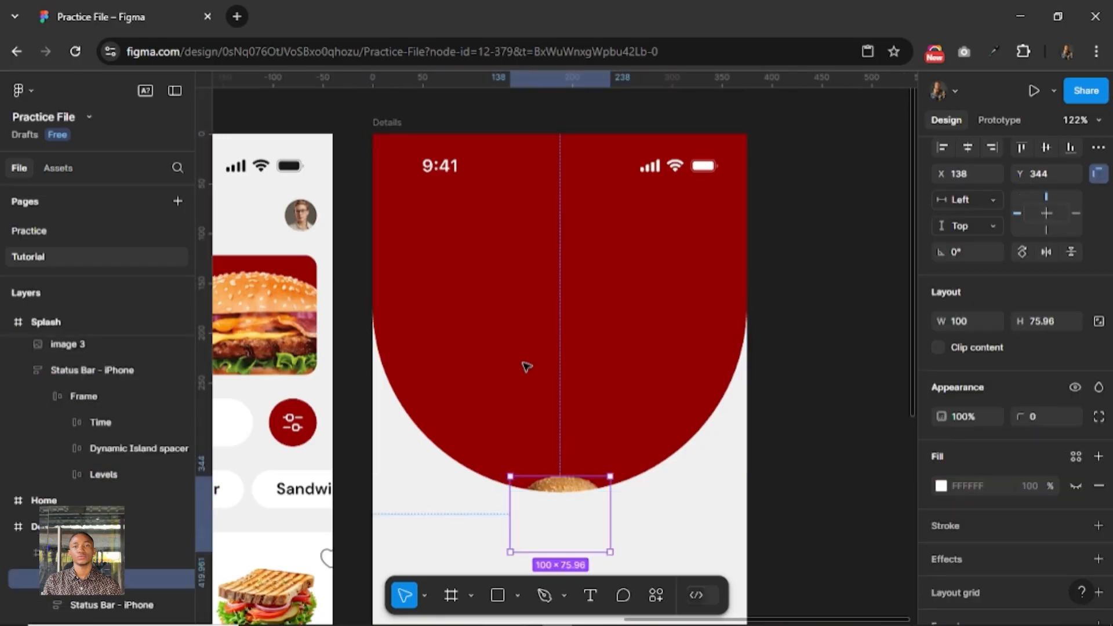
Scale the pasted burger to 305 × 231.68 and center it horizontally in the red frame.
key("k")
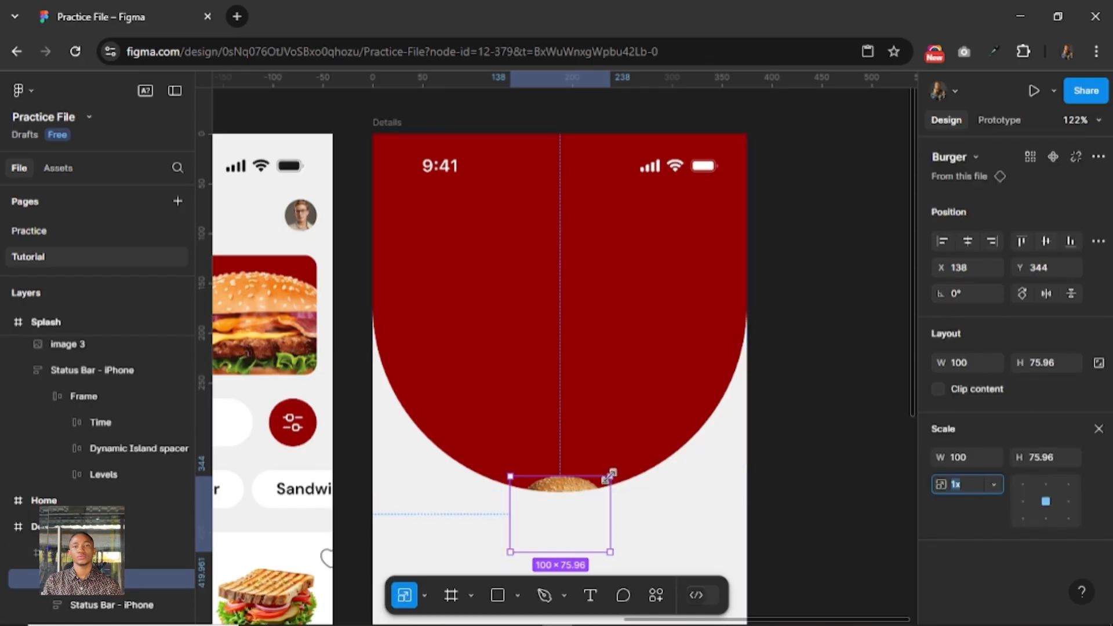
left_click_drag(610, 477, 767, 262)
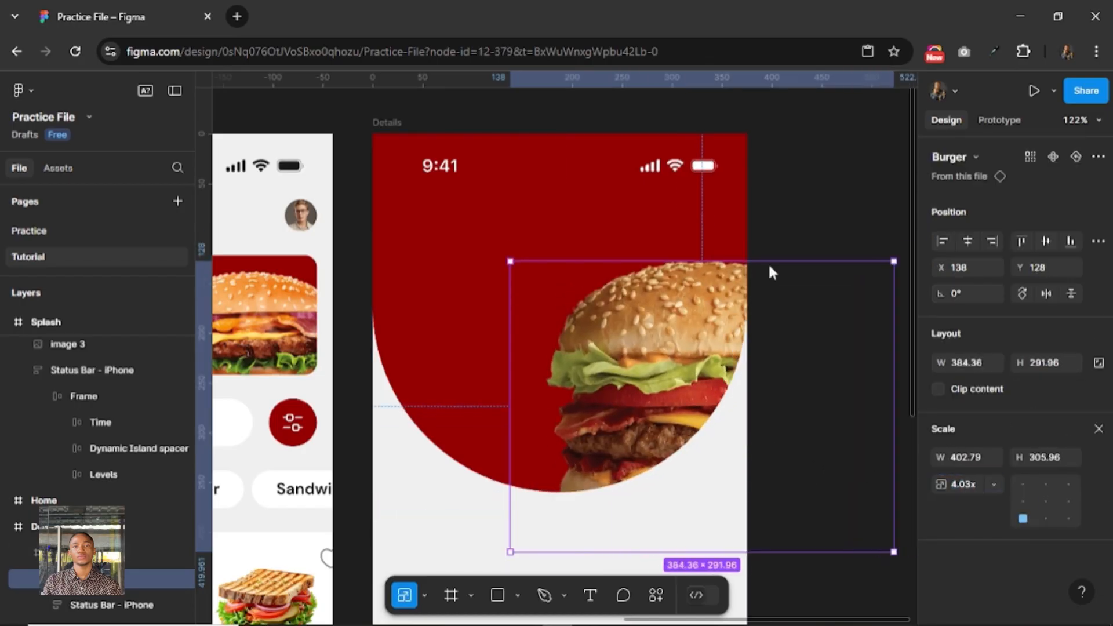
left_click(965, 242)
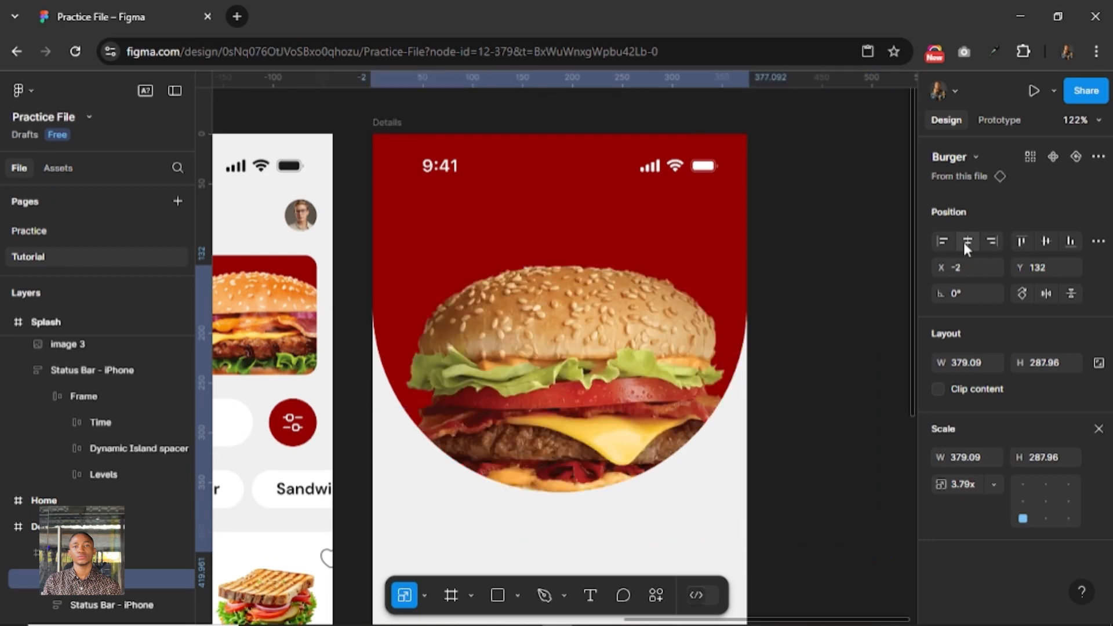
left_click_drag(748, 258, 675, 321)
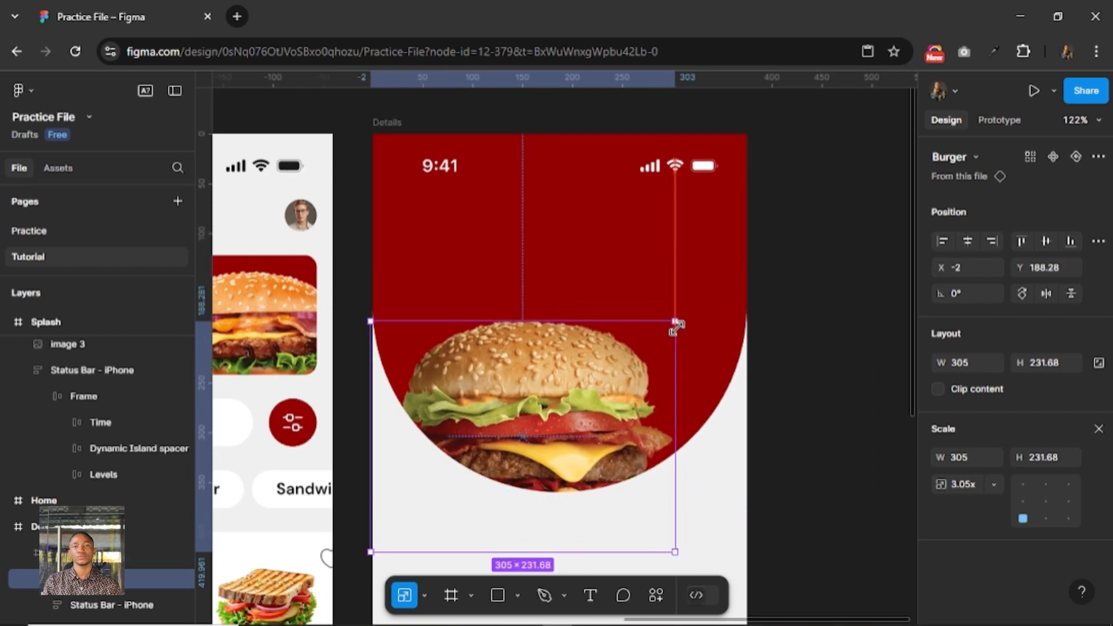
left_click(966, 241)
scroll(802, 313, "down", 3)
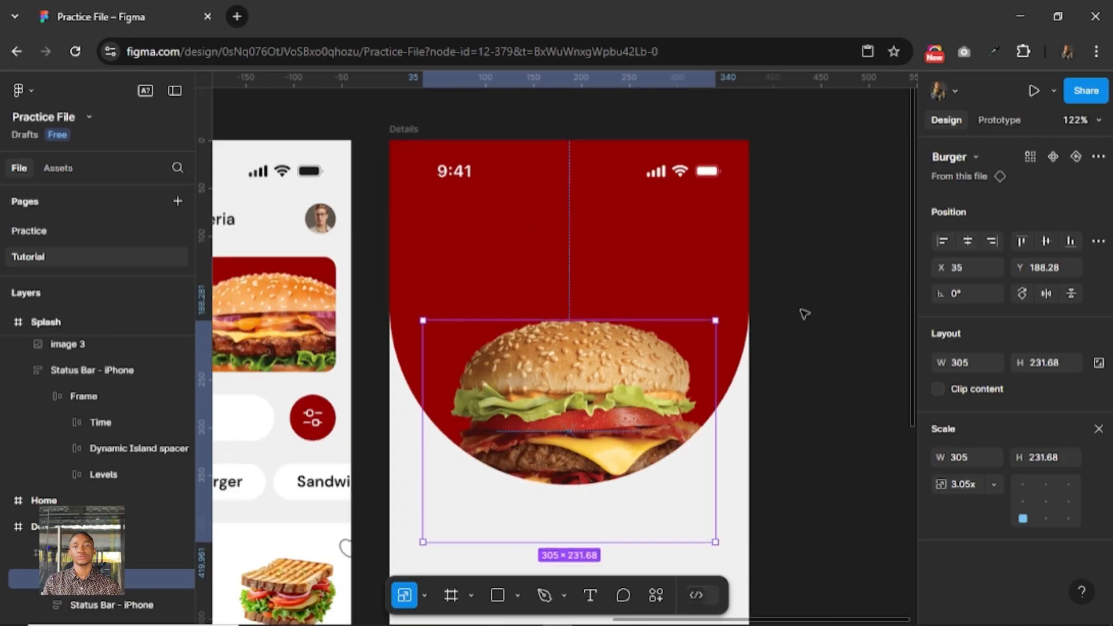
Exit scaling and turn off content clipping on the red frame so the burger can extend past its curved edge.
left_click(707, 265)
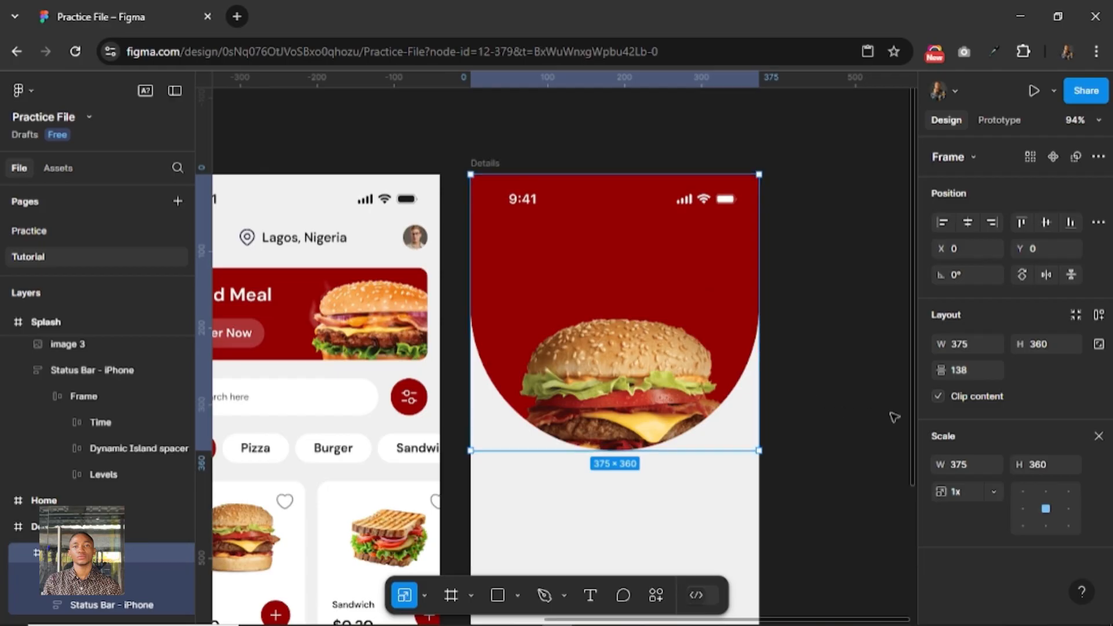
left_click(1098, 436)
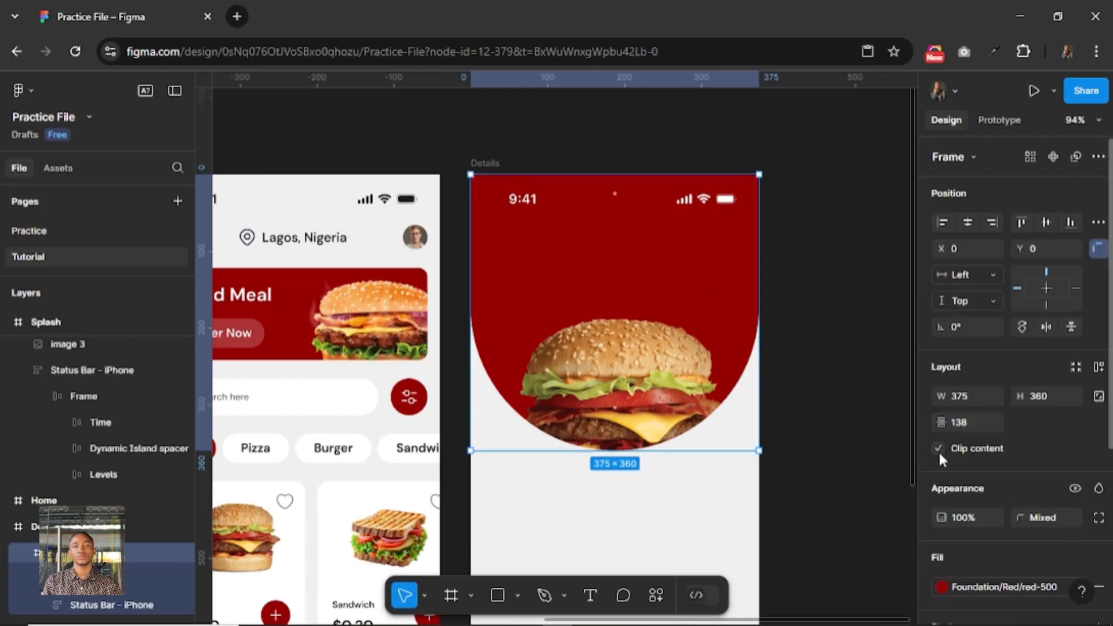
left_click(938, 448)
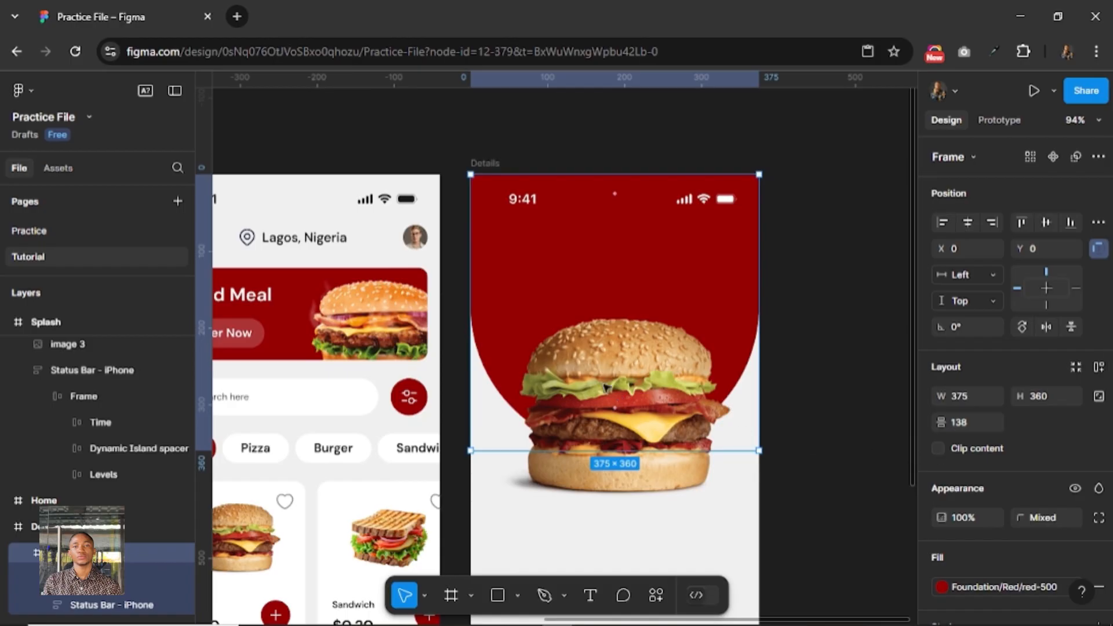
Nudge the burger in Details vertically to Y 178.28.
left_click(597, 349)
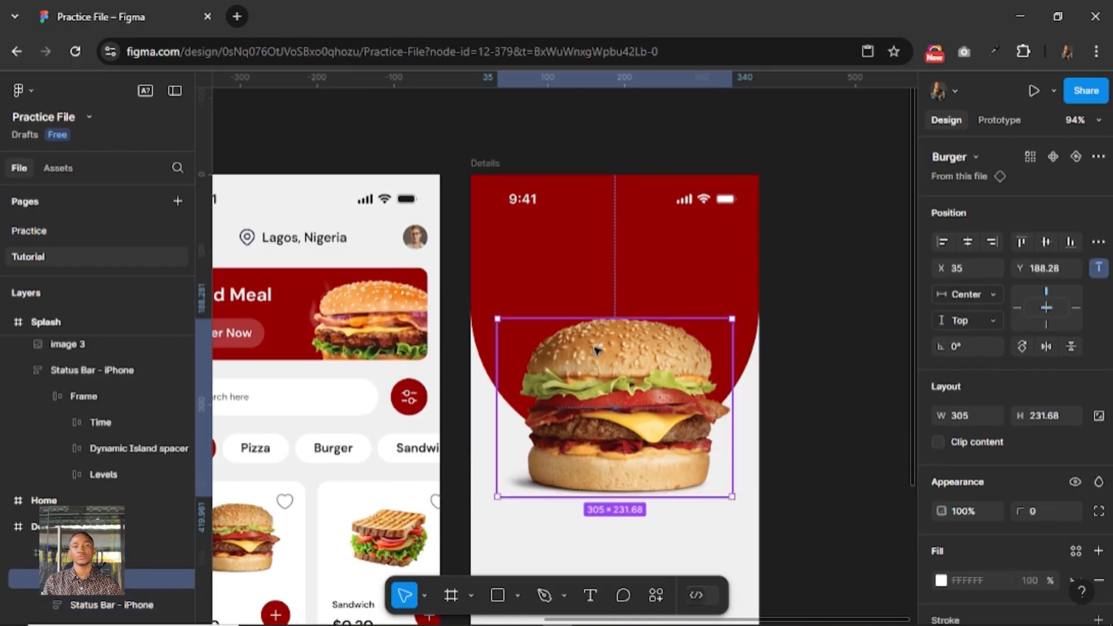
key("shift+Down")
key("shift+Down")
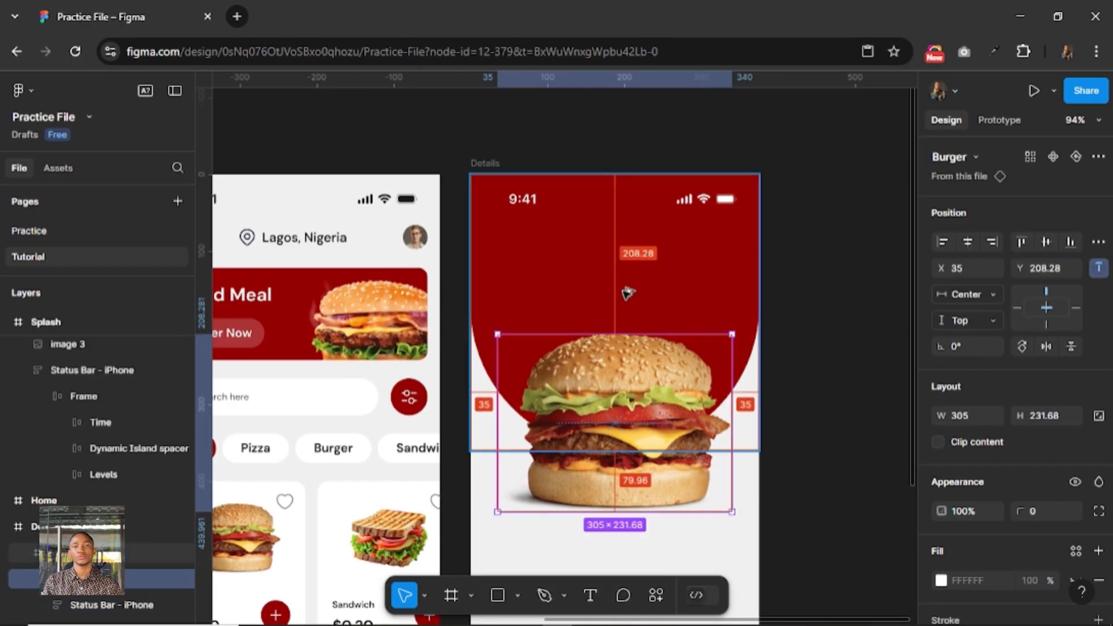
scroll(732, 293, "down", 5)
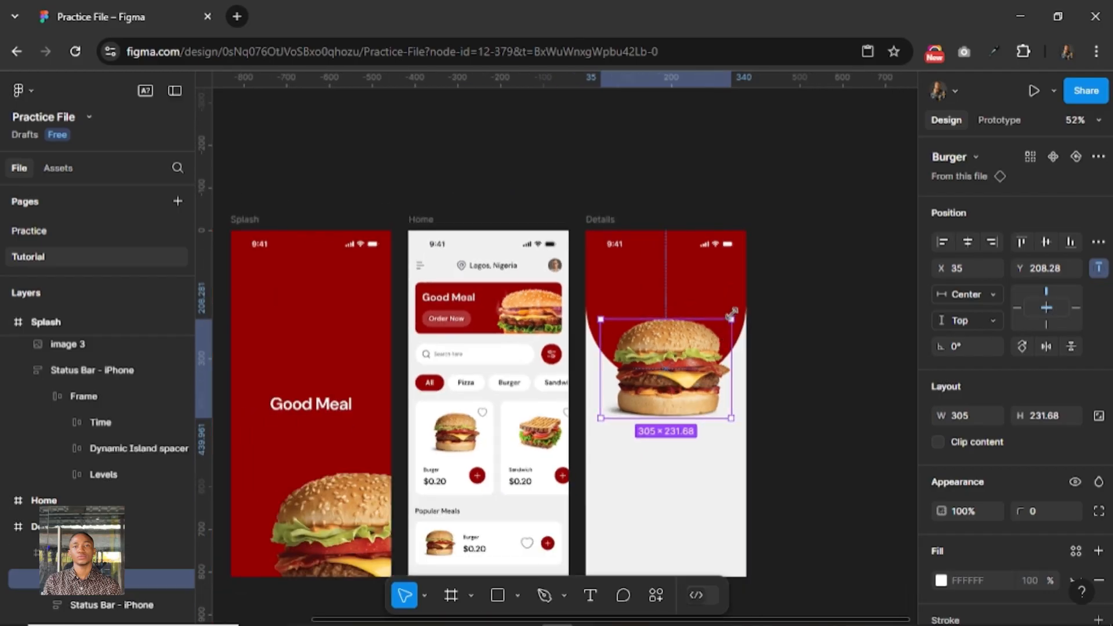
key("shift+Up")
key("shift+Up")
key("shift+Up")
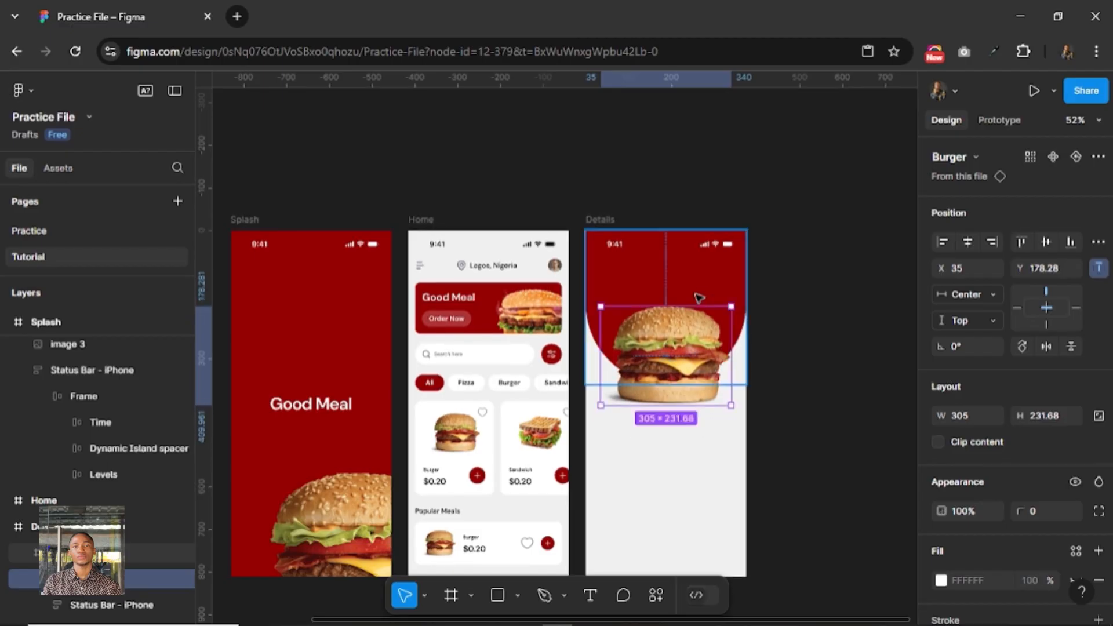
Reduce the red frame's height to 320.
left_click(702, 295)
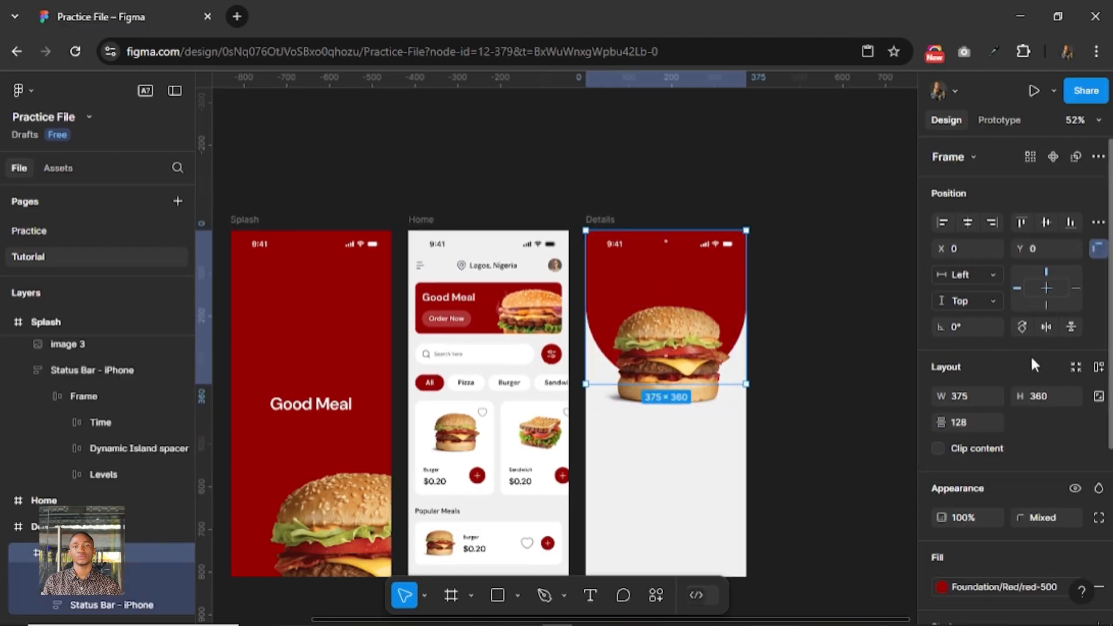
left_click(1052, 396)
type("320")
key("Return")
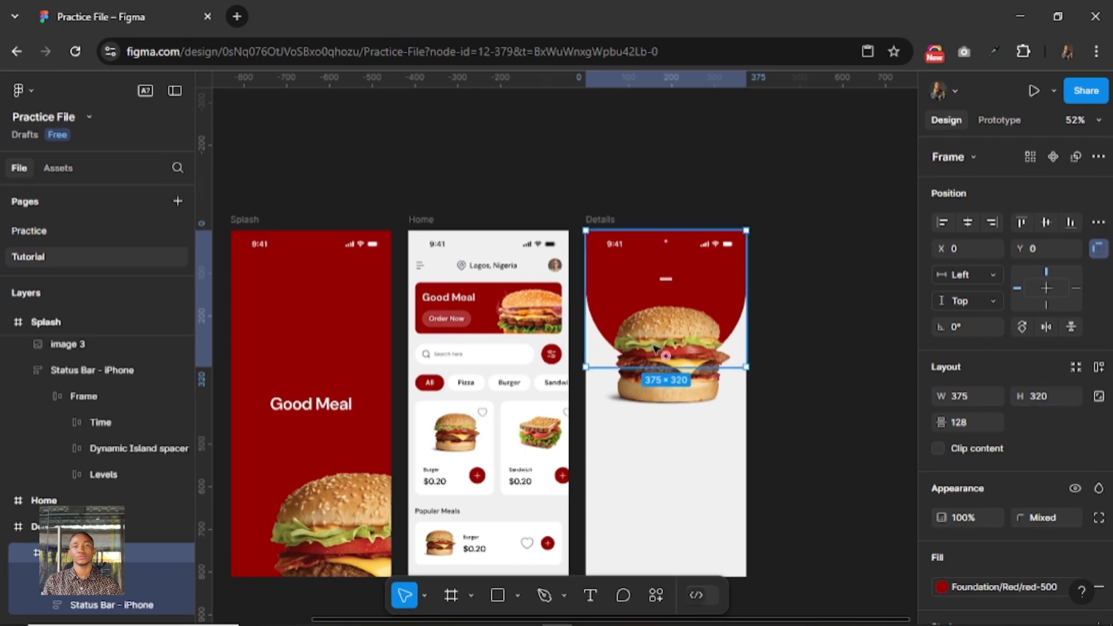
Nudge the burger in Details to Y 168.28 and deselect it.
left_click(655, 348)
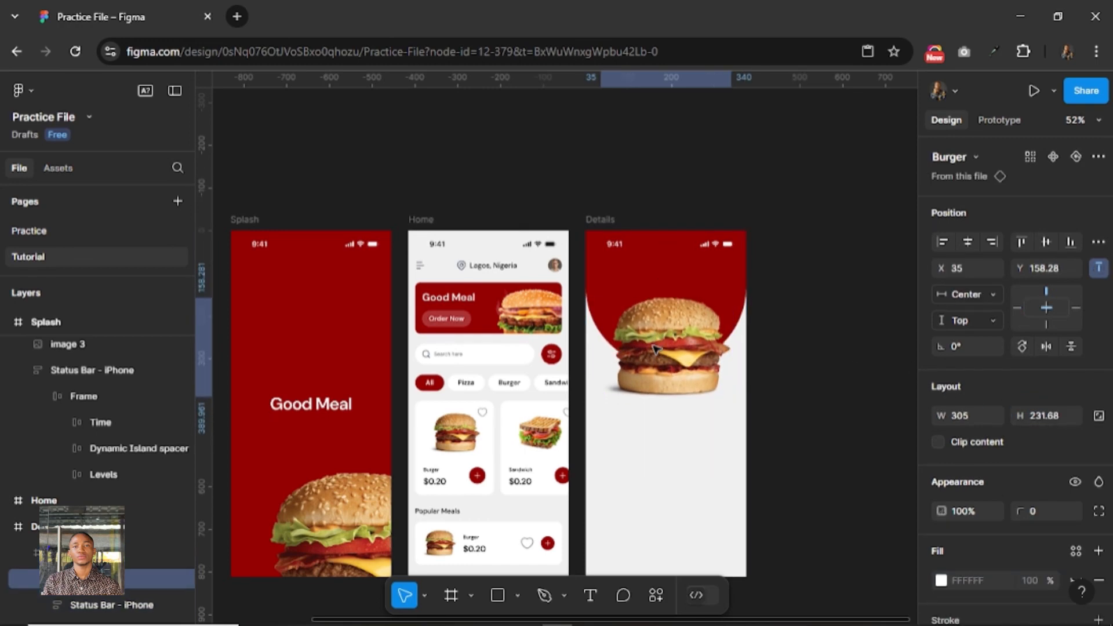
key("shift+Down")
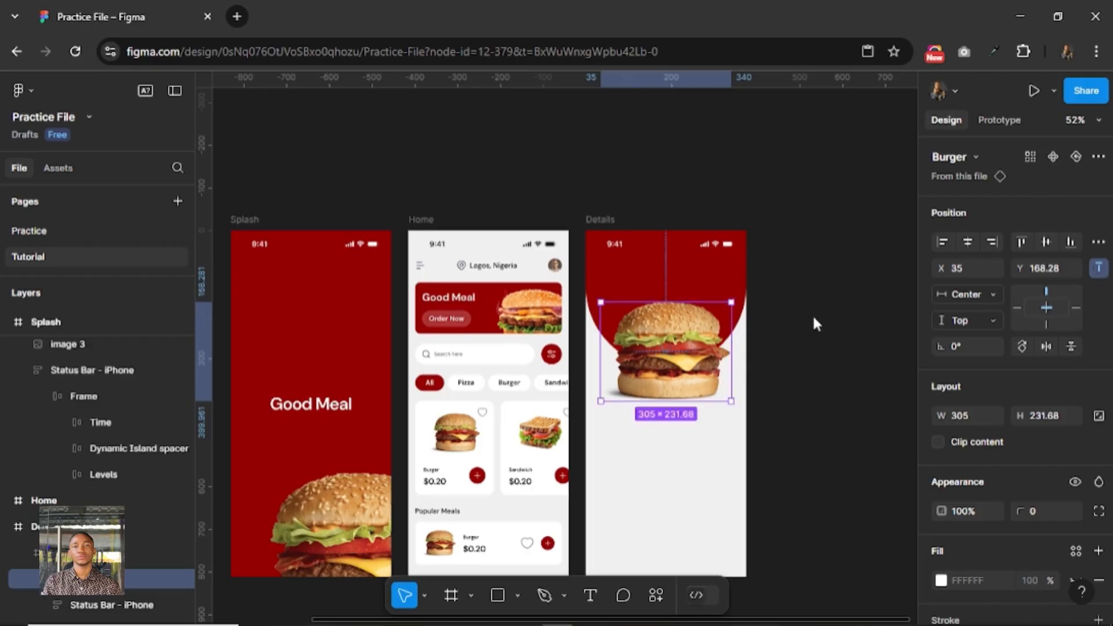
left_click(772, 346)
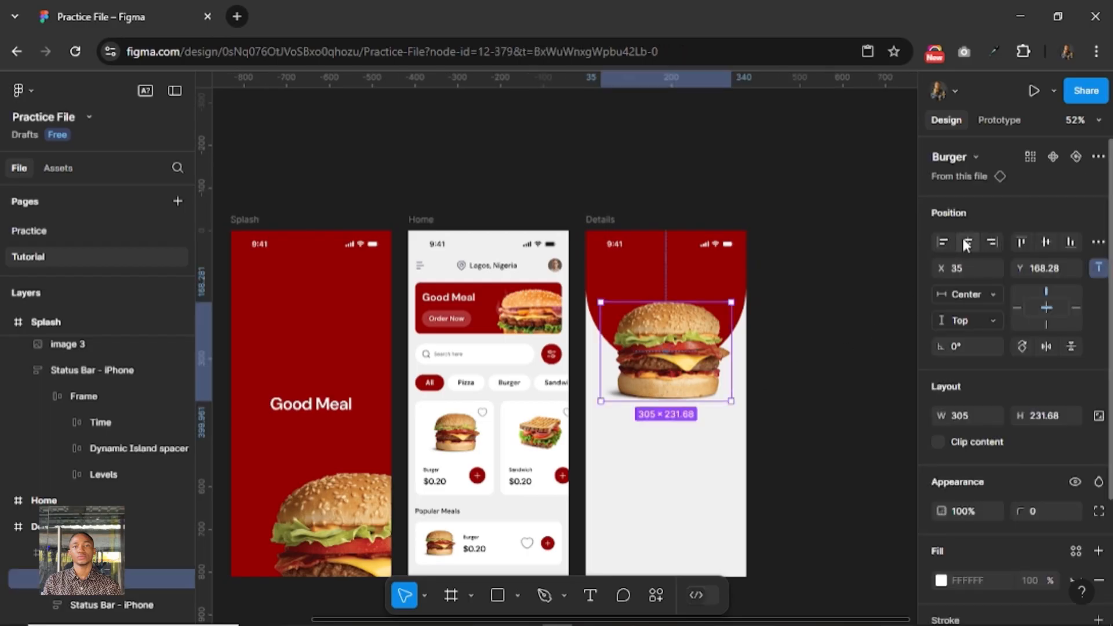
left_click(785, 339)
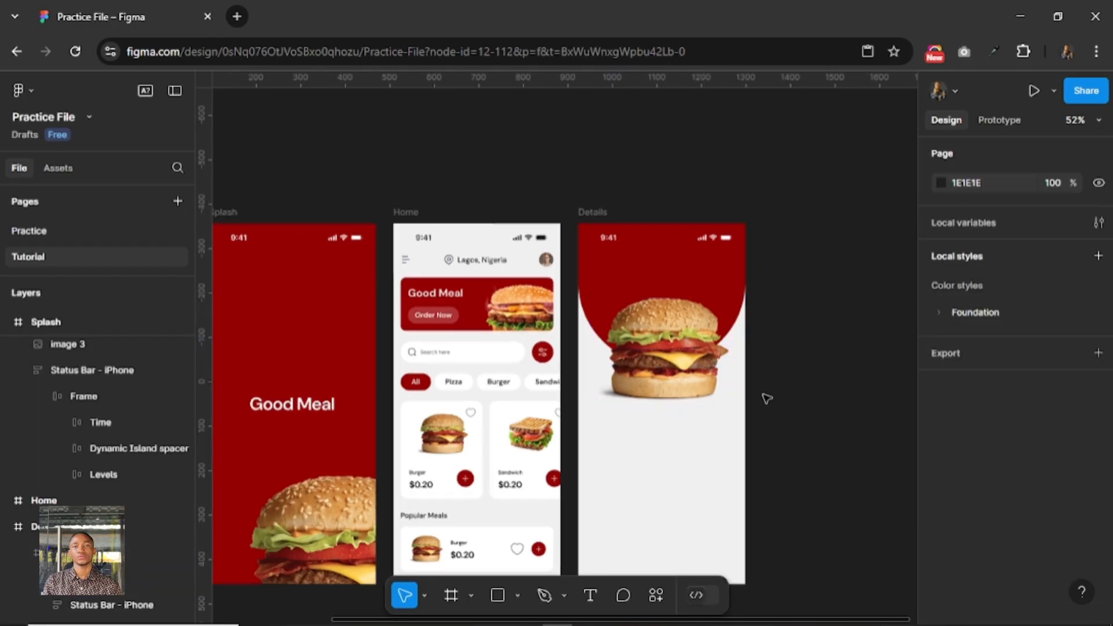
Add the text "Hamburger" in the empty area below the burger image on the Details screen.
scroll(766, 398, "up", 6)
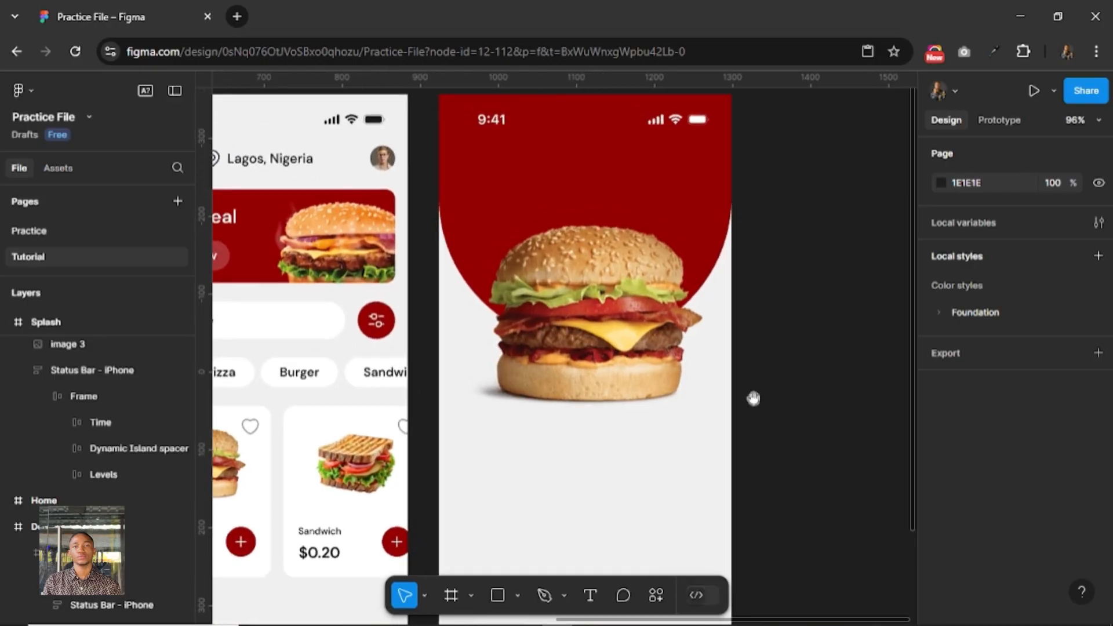
left_click_drag(768, 406, 700, 321)
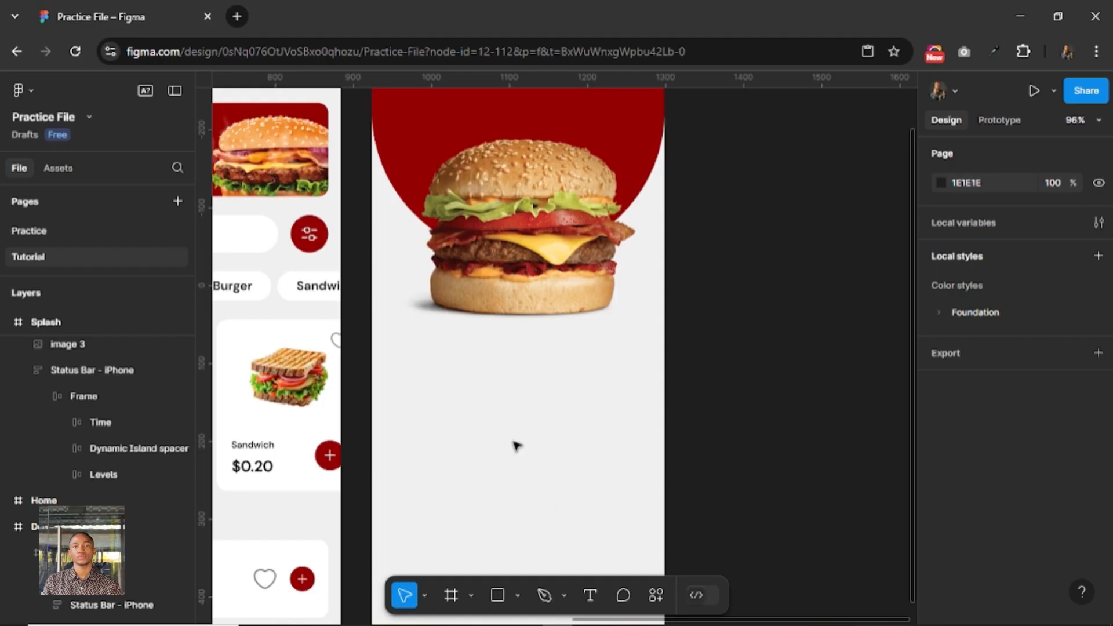
left_click(590, 595)
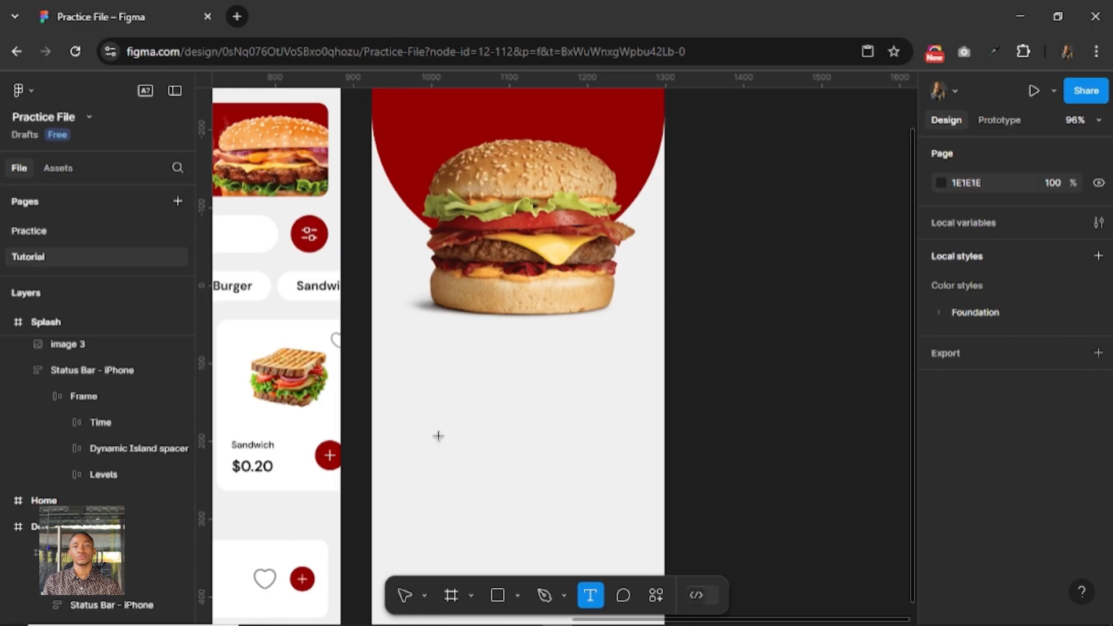
left_click(560, 398)
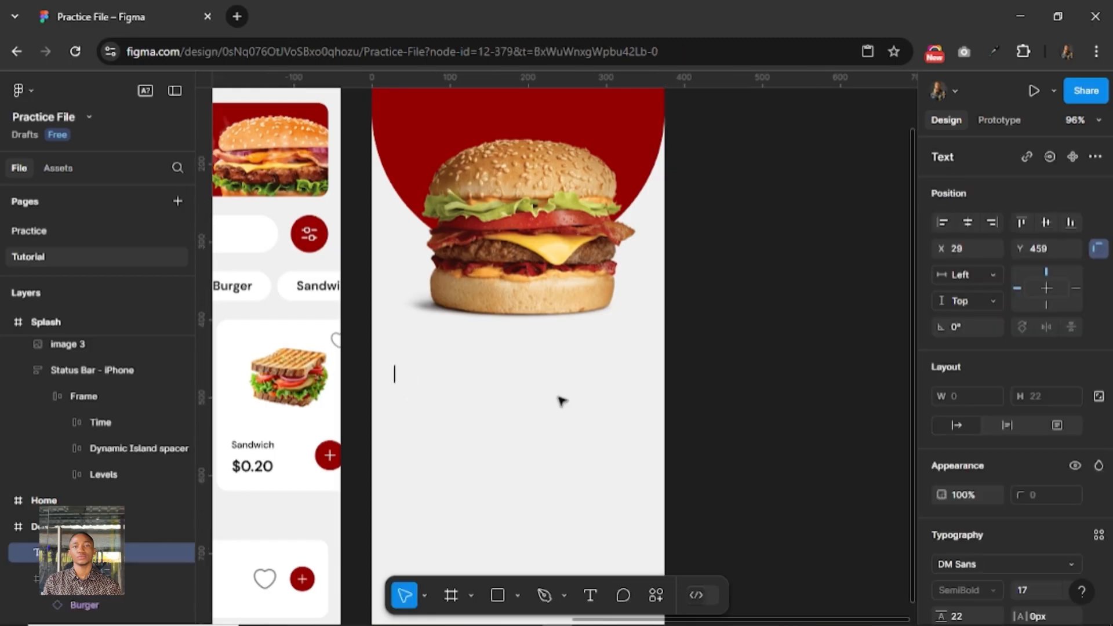
type("Ham")
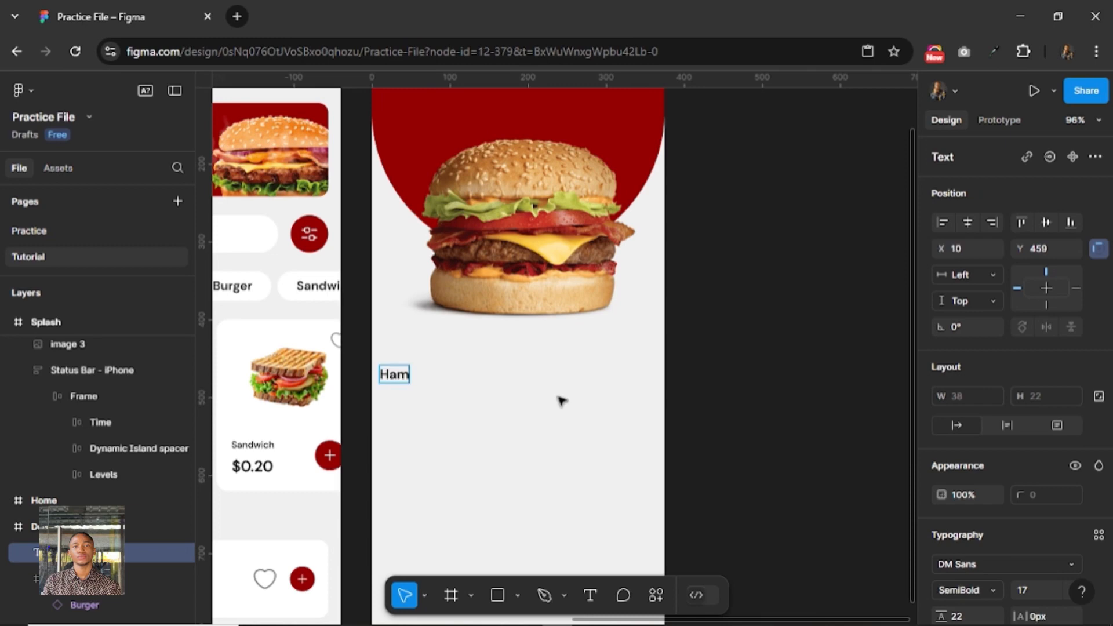
type("burger")
key("Escape")
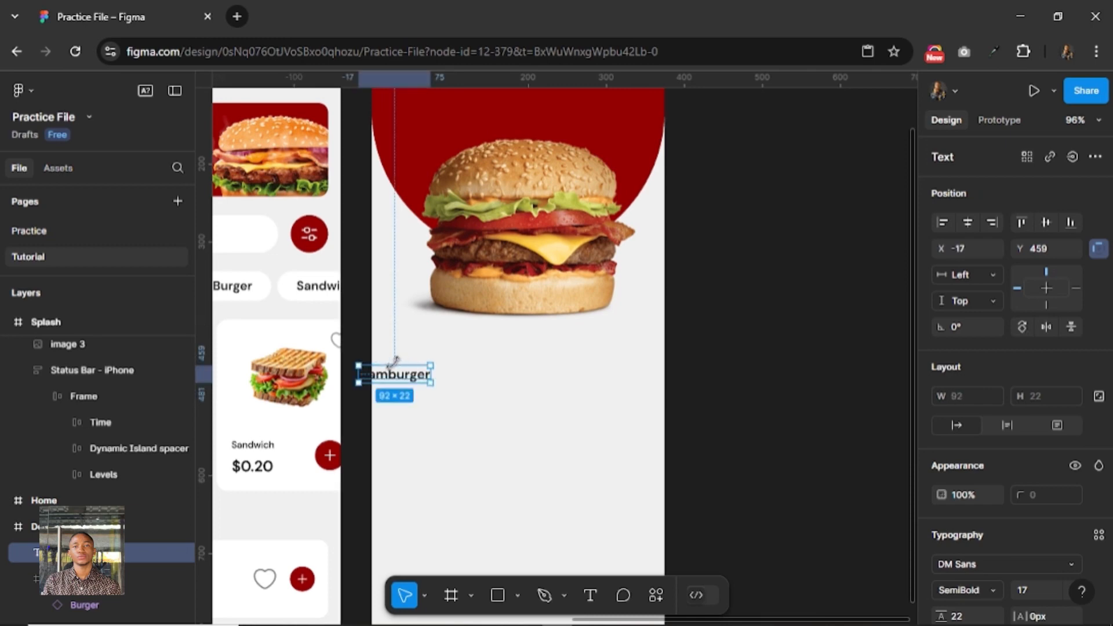
Move the Hamburger text inside the Details frame to X 16, Y 458 and set its font size to 20.
left_click_drag(419, 377, 452, 376)
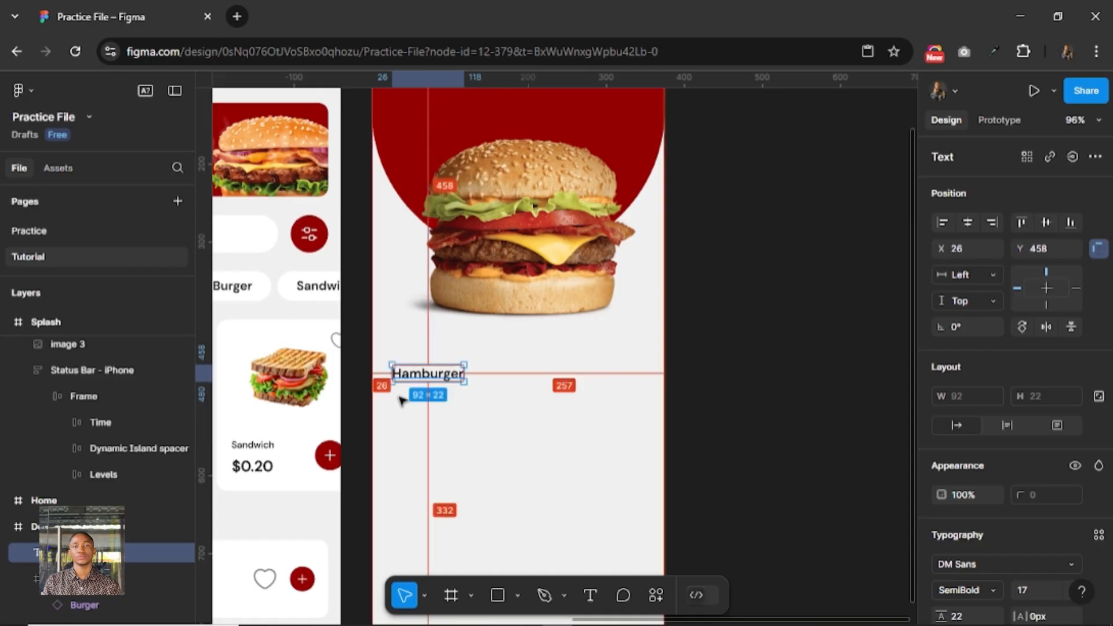
key("shift+Left")
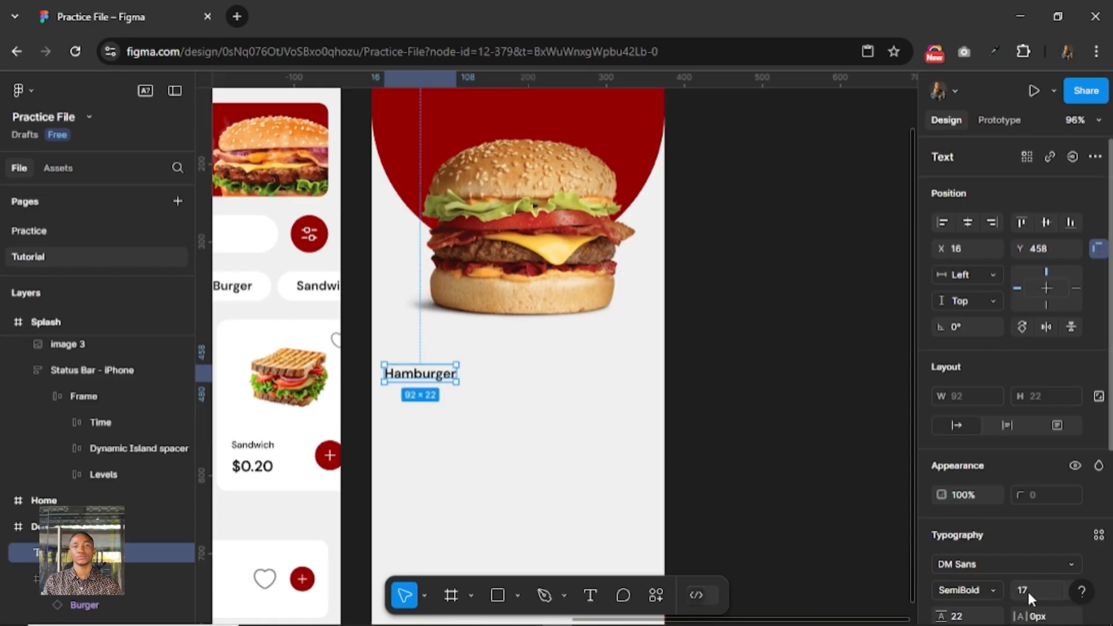
type("0")
key("Return")
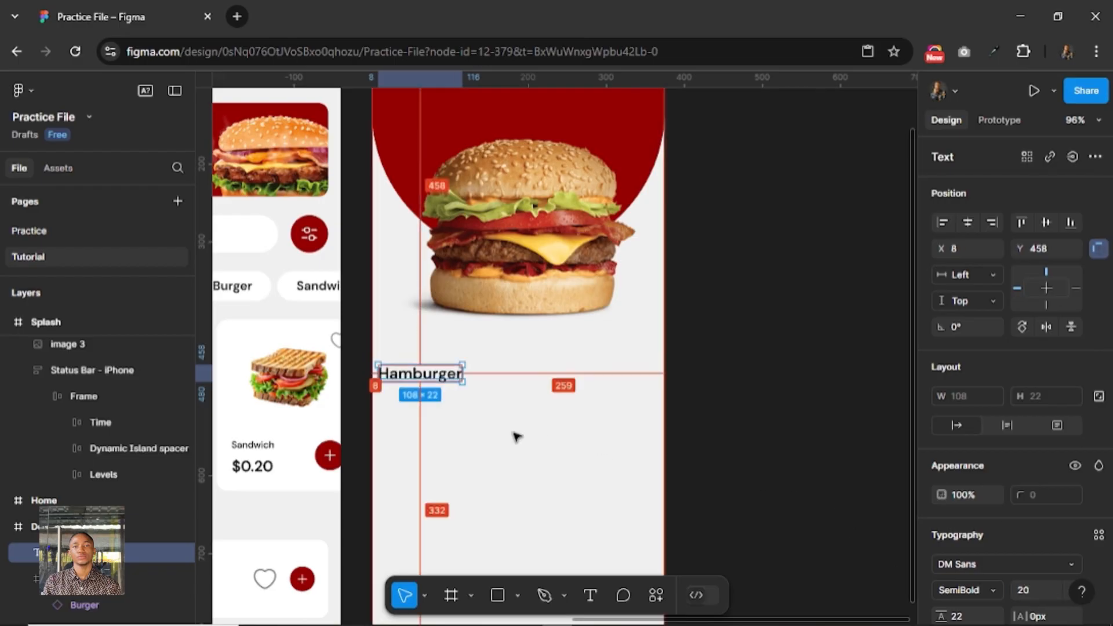
Nudge the resized Hamburger text to X 16, Y 440, about 40 px below the burger image.
key("Right")
key("Right")
key("Right")
key("Right")
key("Right")
key("Right")
key("Right")
key("Right")
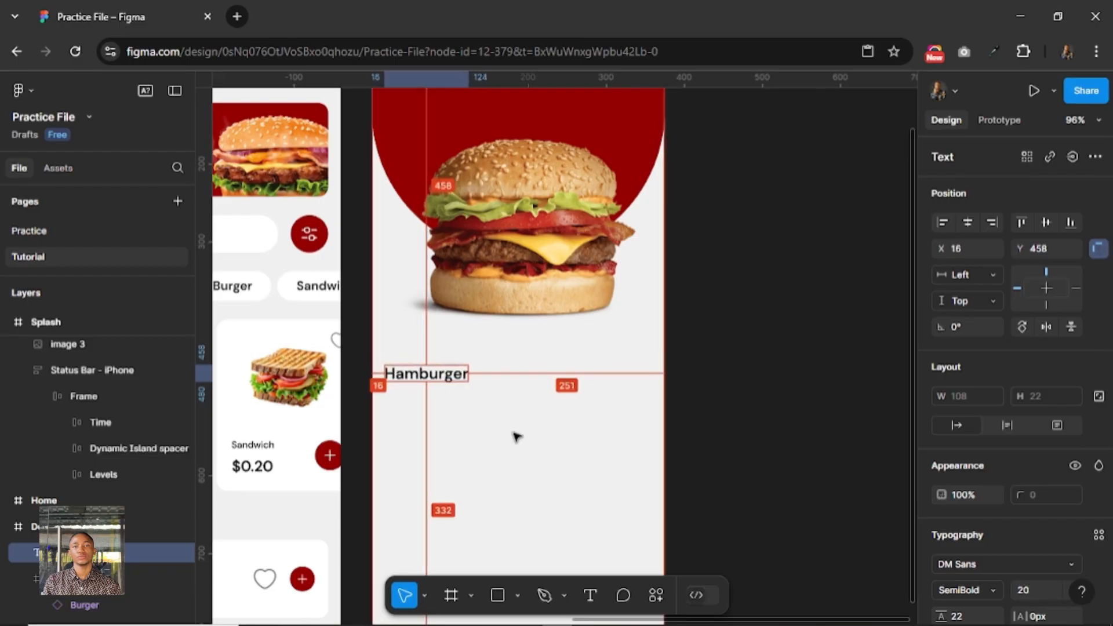
key("Down")
key("Down")
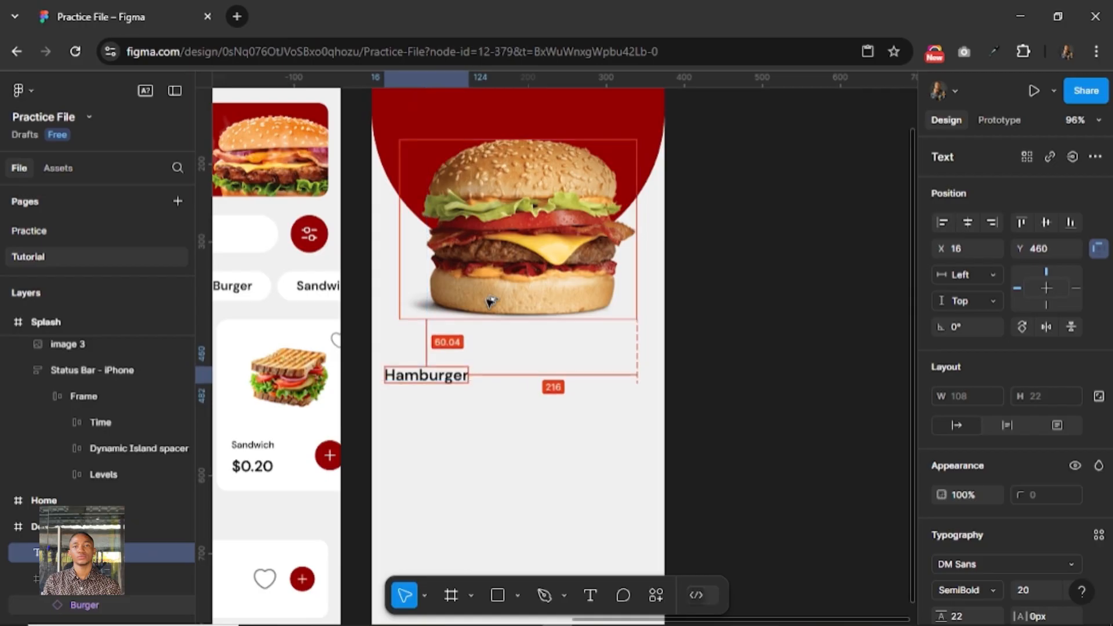
key("shift+Up")
key("shift+Up")
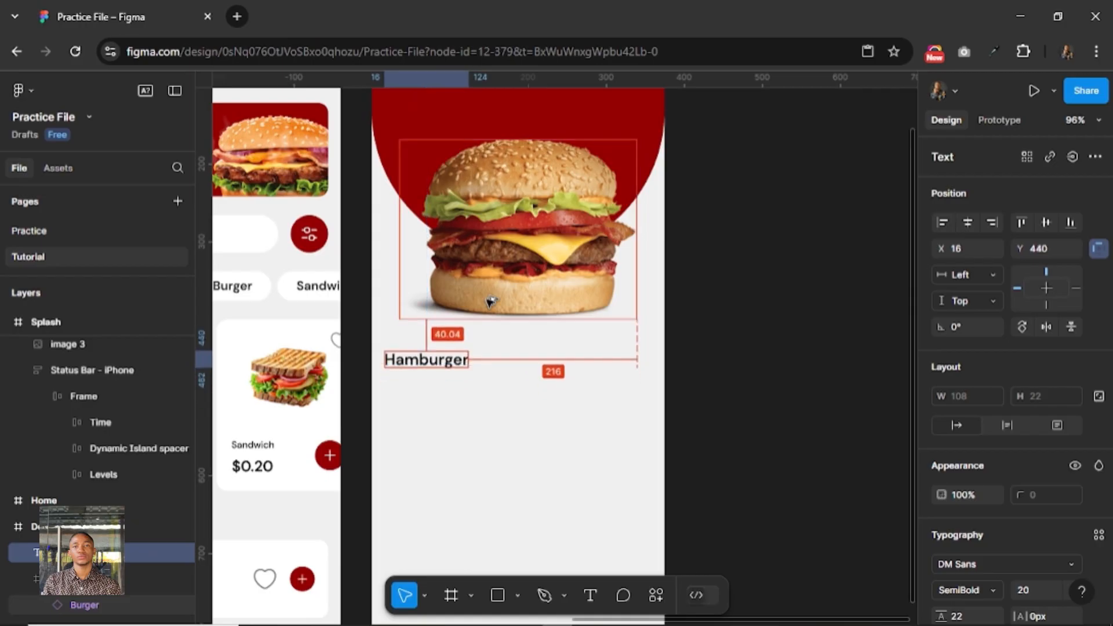
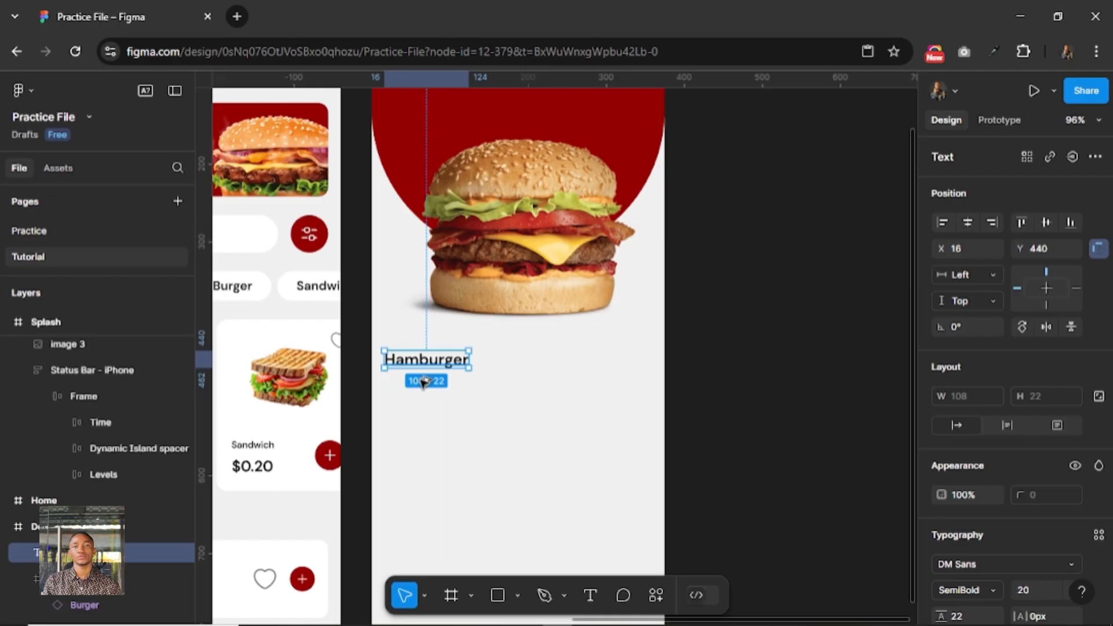
Duplicate the Hamburger text just below itself at Y 475 and change the copy's wording to "Reviews".
left_click_drag(423, 362, 422, 387)
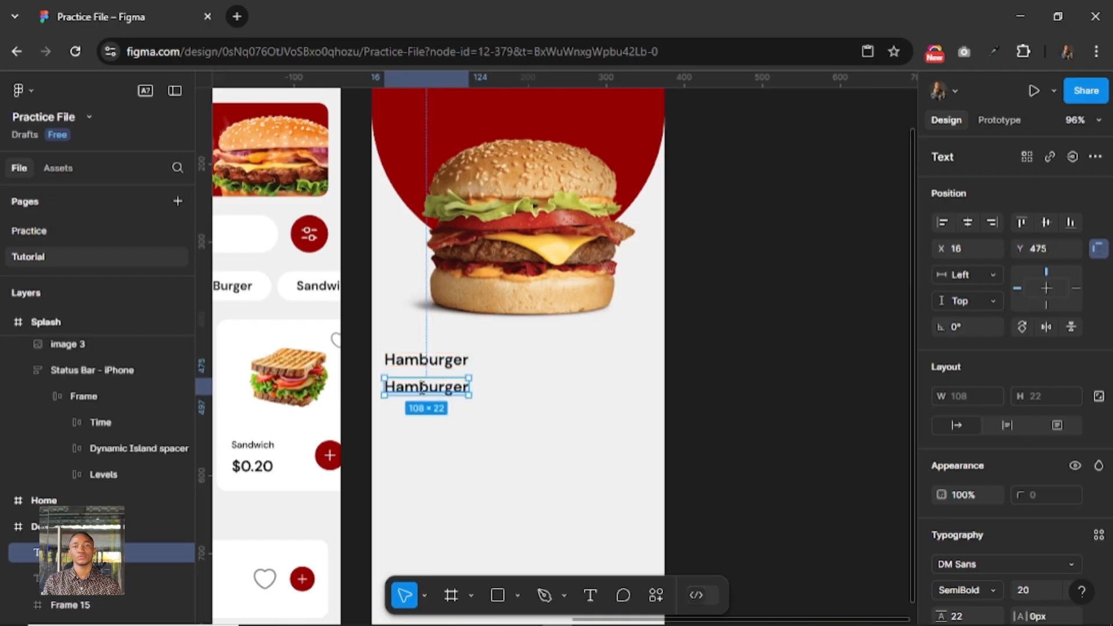
double_click(423, 387)
type("Reviews")
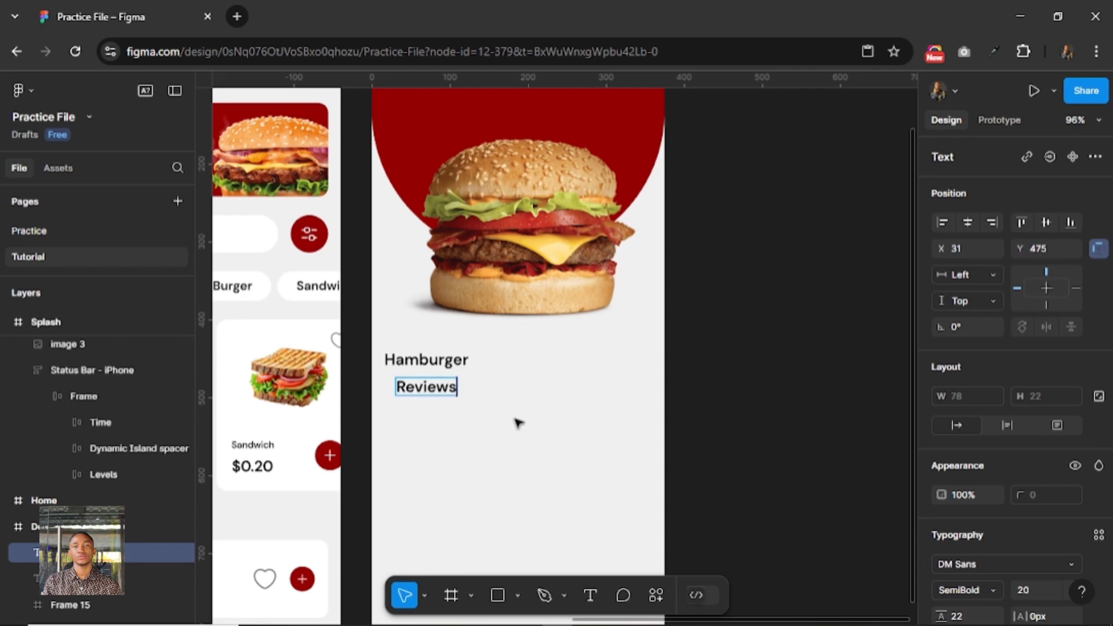
key("Escape")
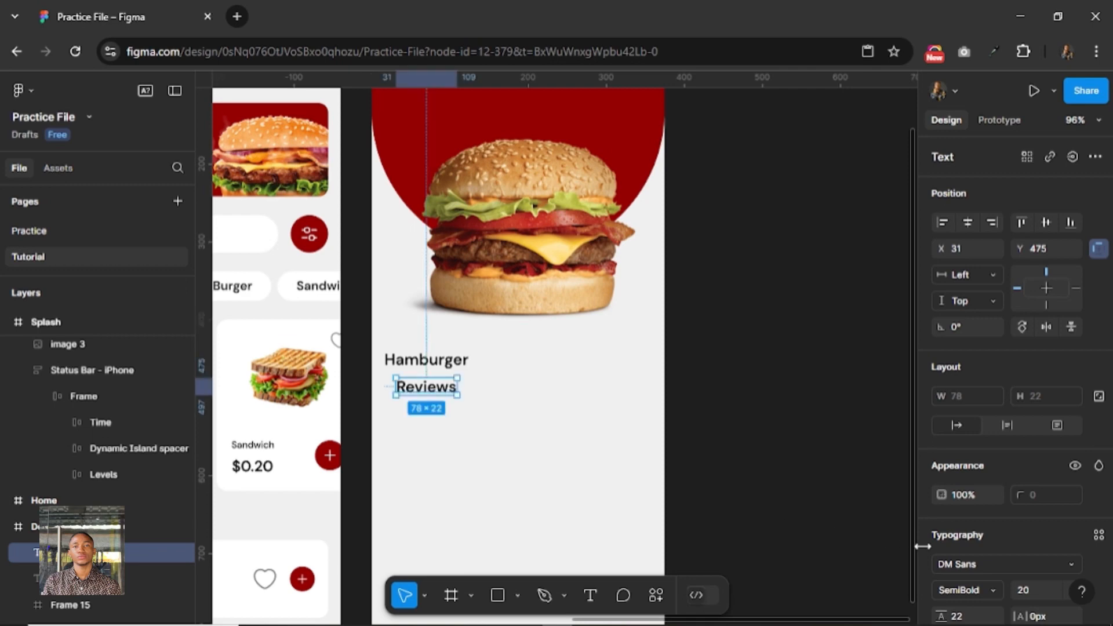
Set the Reviews text's font size to 12 and apply the Foundation white-900 color style as its fill.
left_click(1034, 586)
type("12")
key("Return")
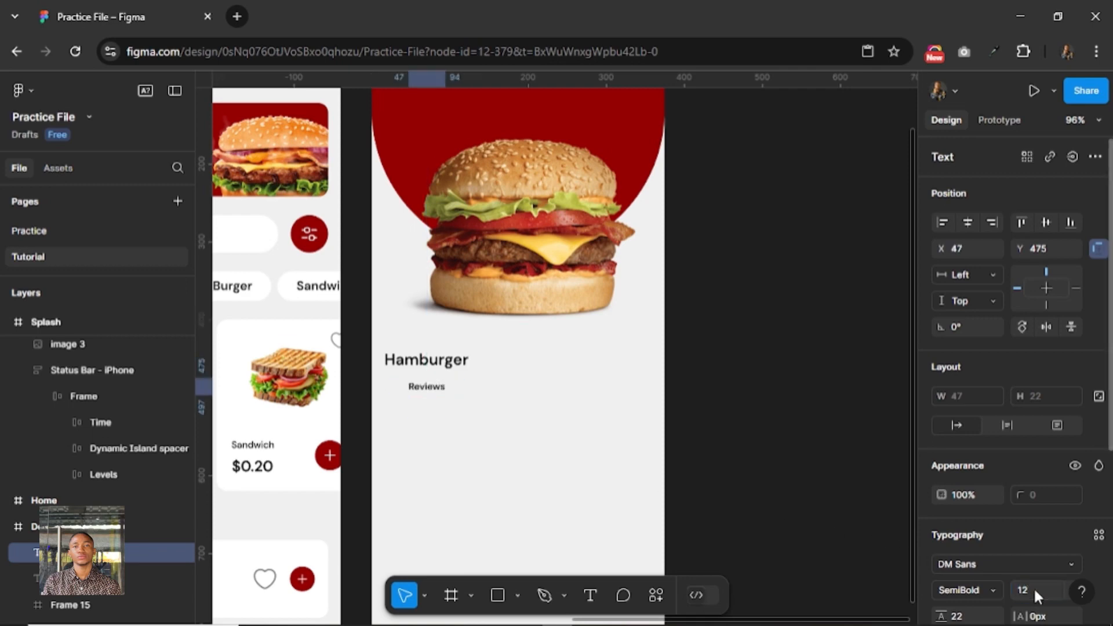
scroll(986, 578, "down", 3)
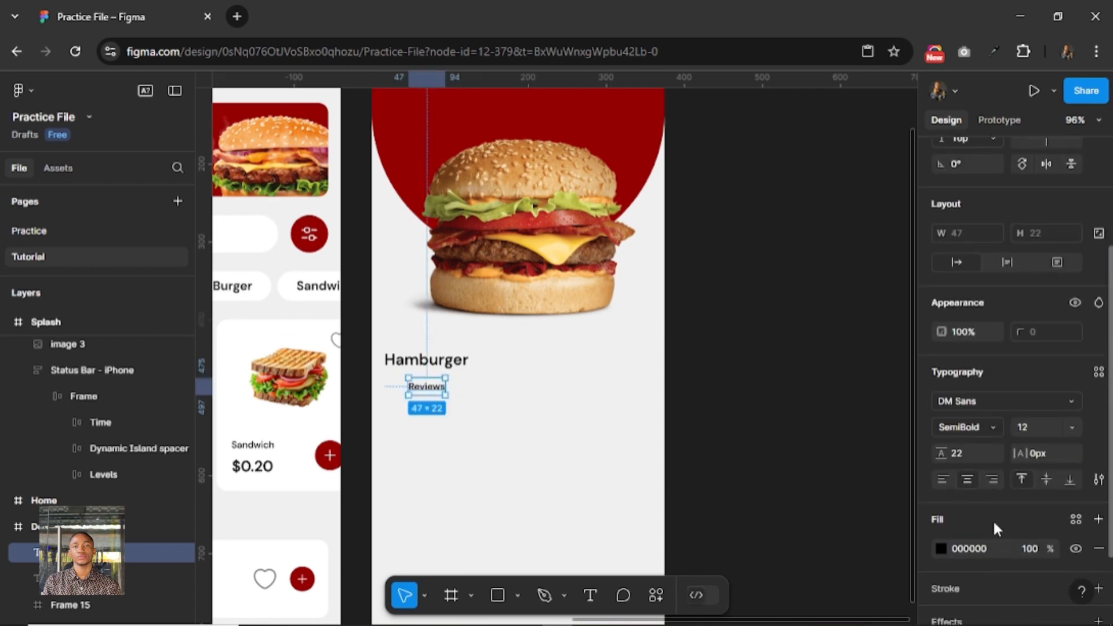
left_click(1076, 519)
scroll(766, 534, "down", 8)
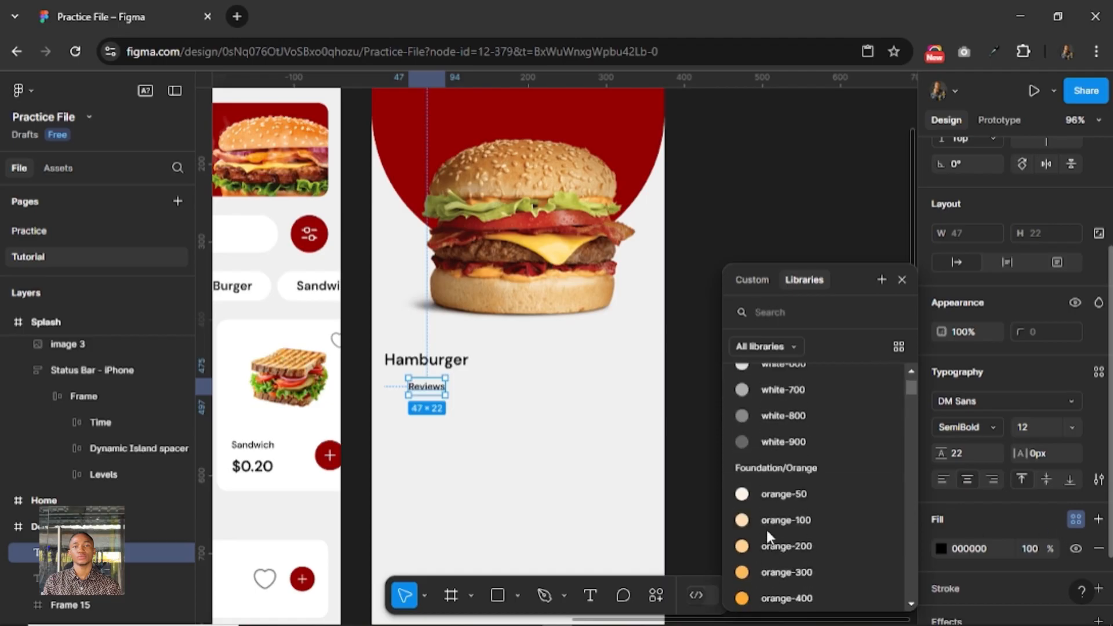
left_click(774, 440)
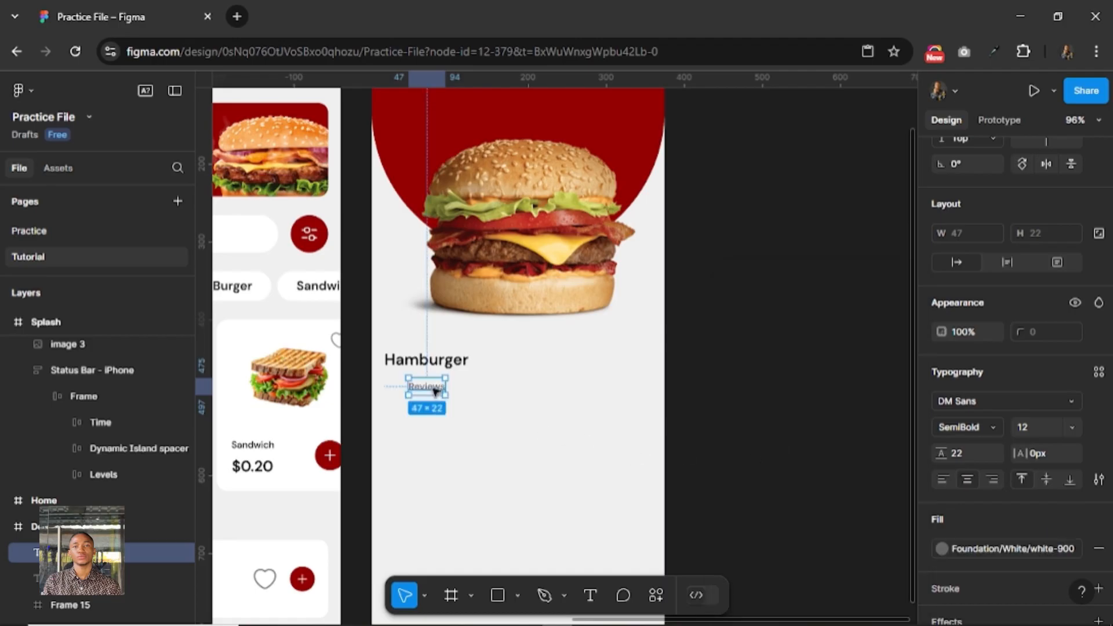
Move the Reviews text to X 16 so it lines up with the start of the Hamburger text.
left_click_drag(436, 393, 414, 392)
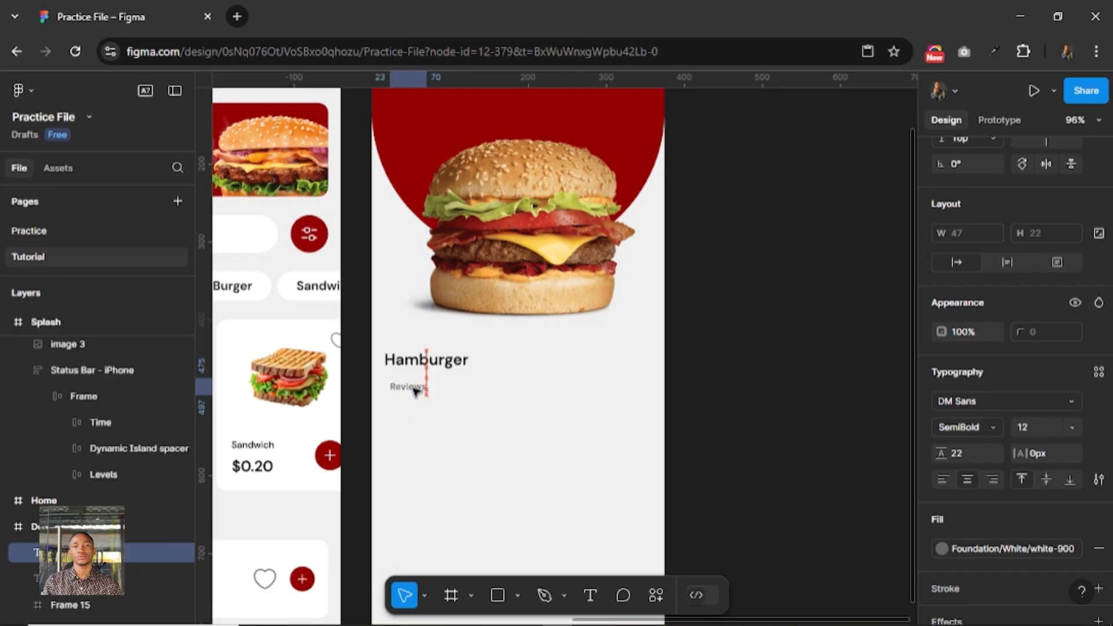
key("alt")
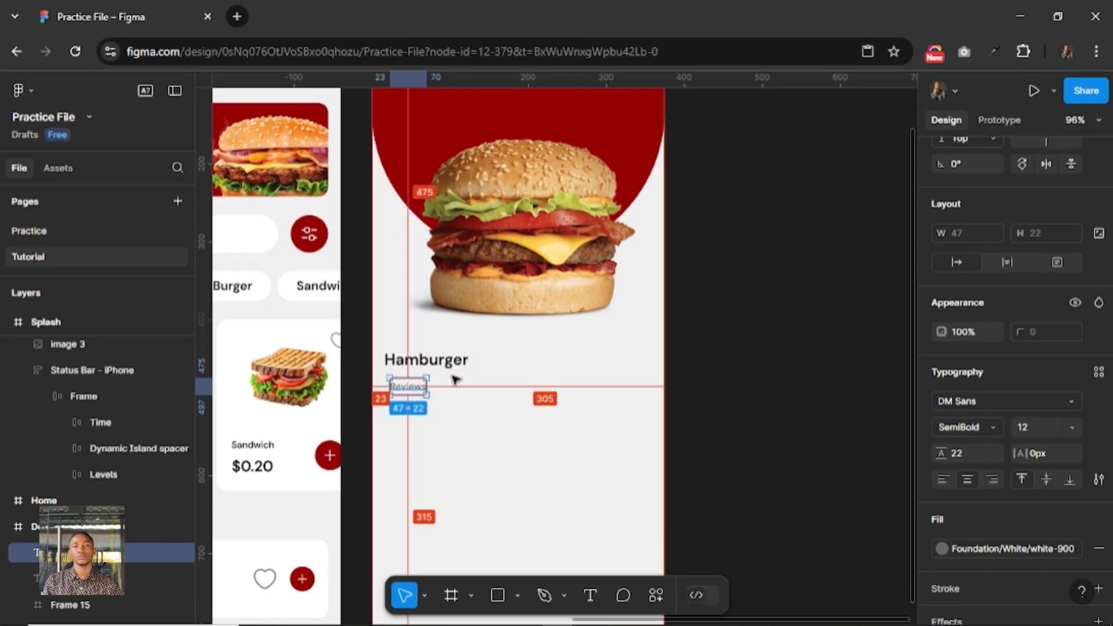
key("Right")
key("Right")
key("Right")
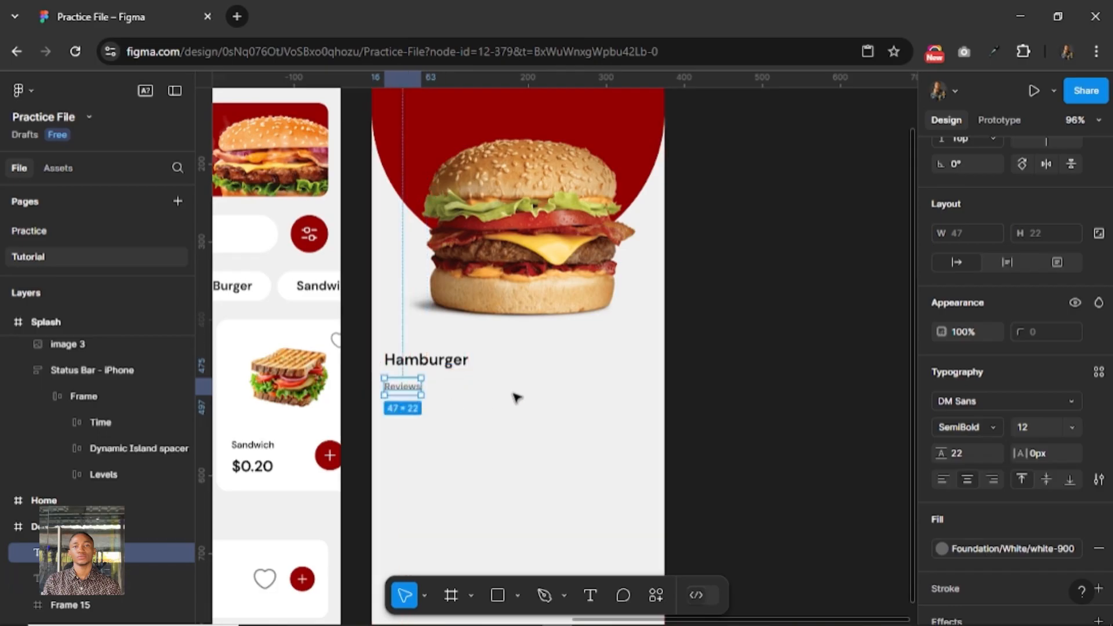
Launch the Hugeicons Pro - Icon Library plugin from the Details frame.
scroll(543, 398, "down", 2)
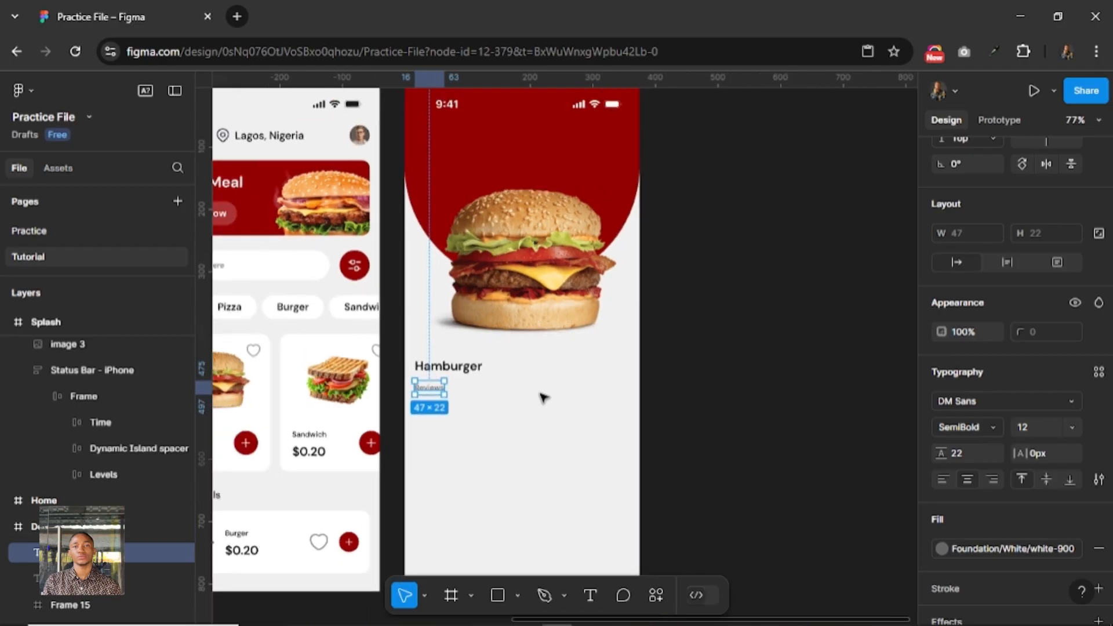
right_click(543, 397)
mouse_move(673, 532)
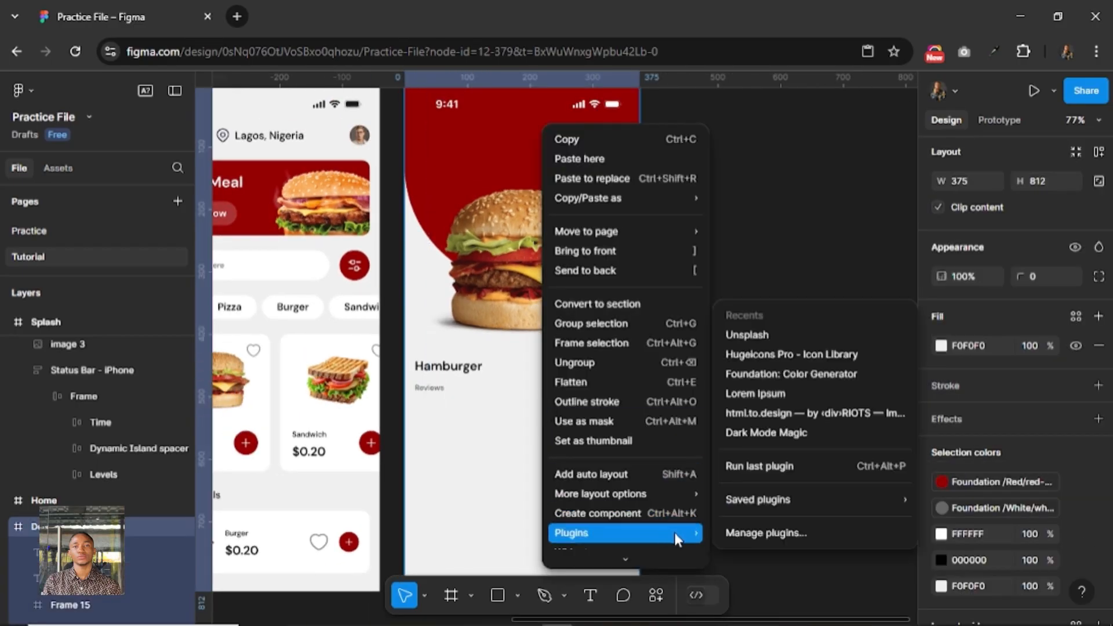
left_click(755, 360)
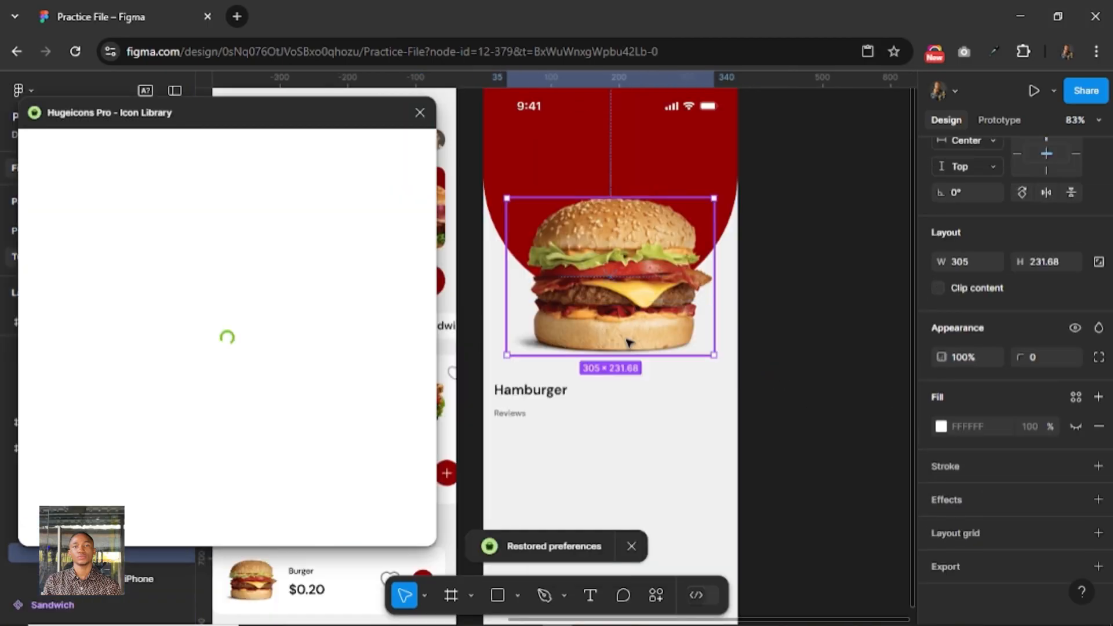
Scale the burger image in Details proportionally from its center to a width of 320.
key("k")
scroll(925, 398, "up", 2)
left_click(969, 458)
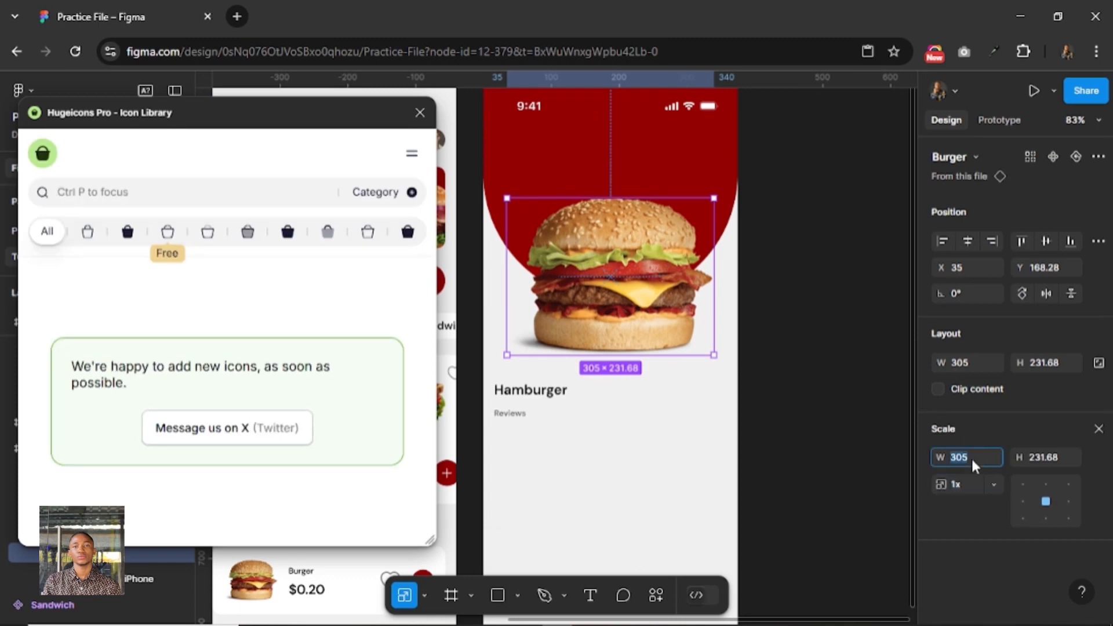
type("320")
key("Return")
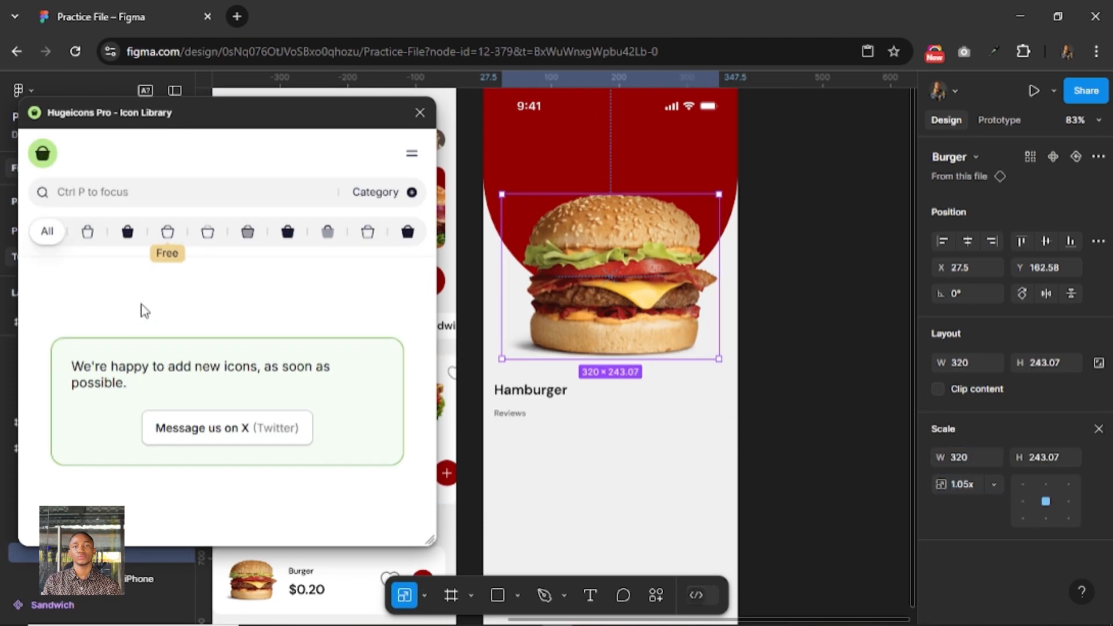
Find a "star" icon in the rounded Stroke variant, place it in Details at X 294, Y 460 and close the plugin.
left_click(168, 237)
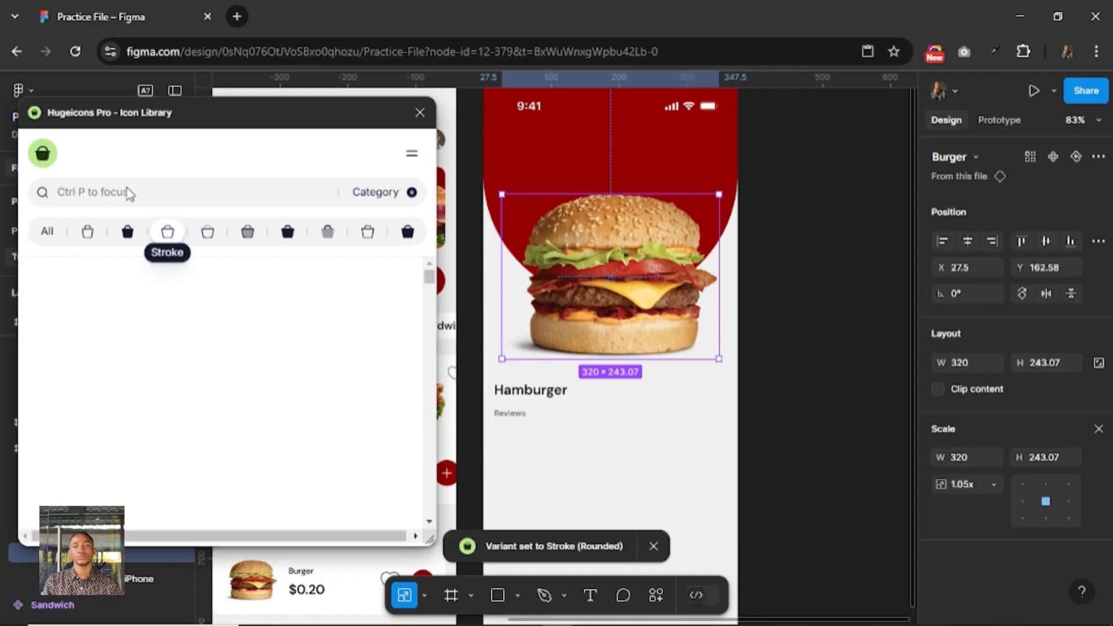
left_click(128, 190)
type("sat")
key("BackSpace")
key("BackSpace")
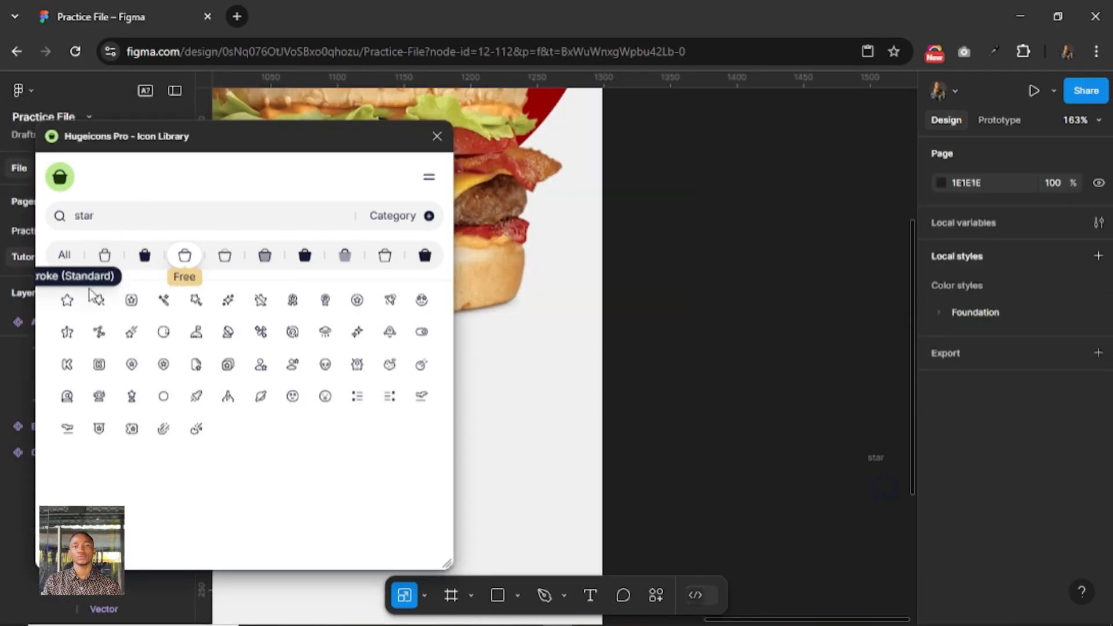
left_click(875, 458)
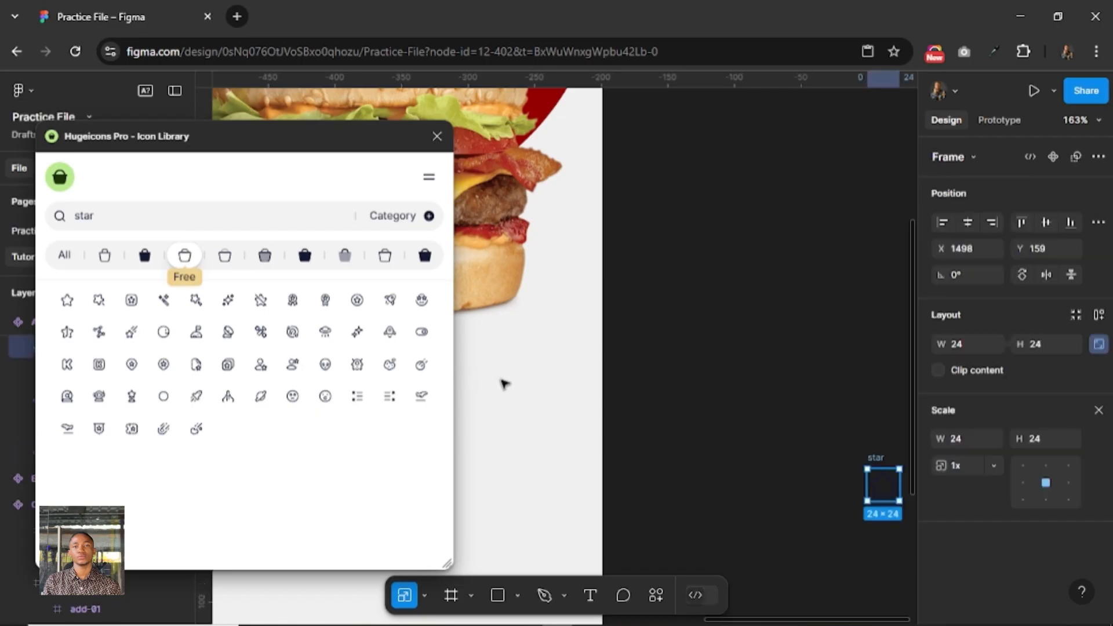
left_click_drag(876, 458, 503, 383)
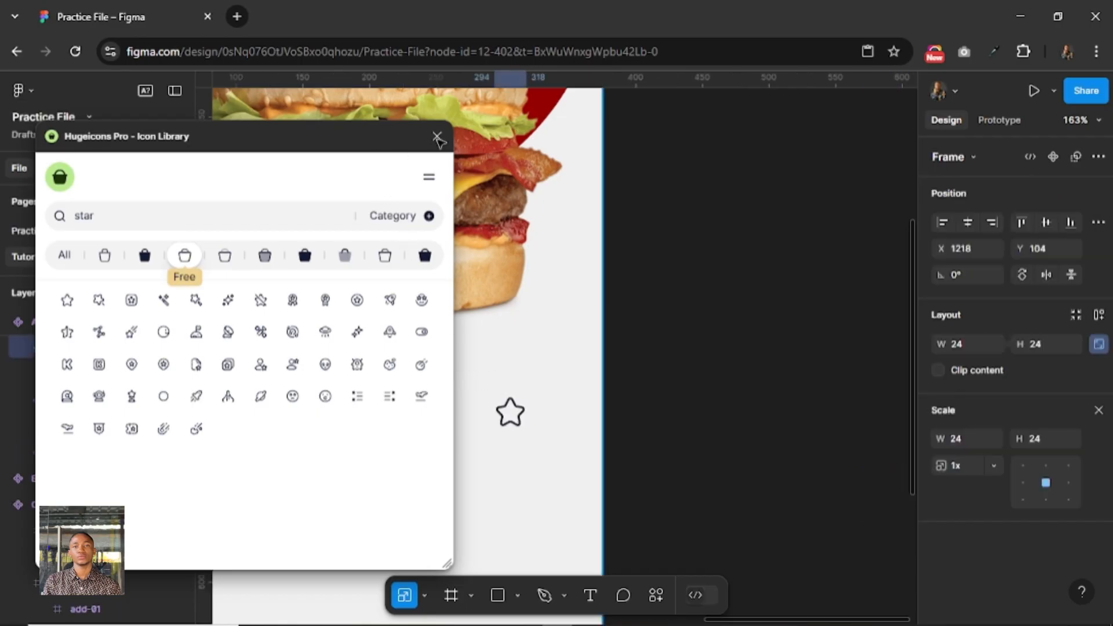
left_click(437, 138)
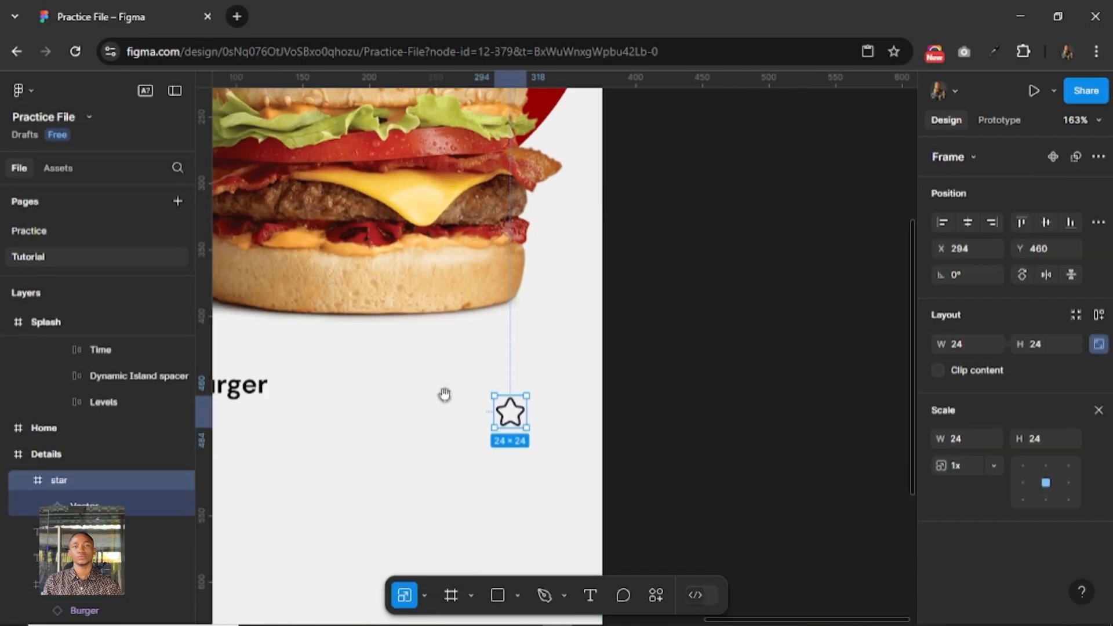
Scale the star icon in Details proportionally to 12 × 12 and return to the Move tool.
left_click_drag(444, 394, 628, 320)
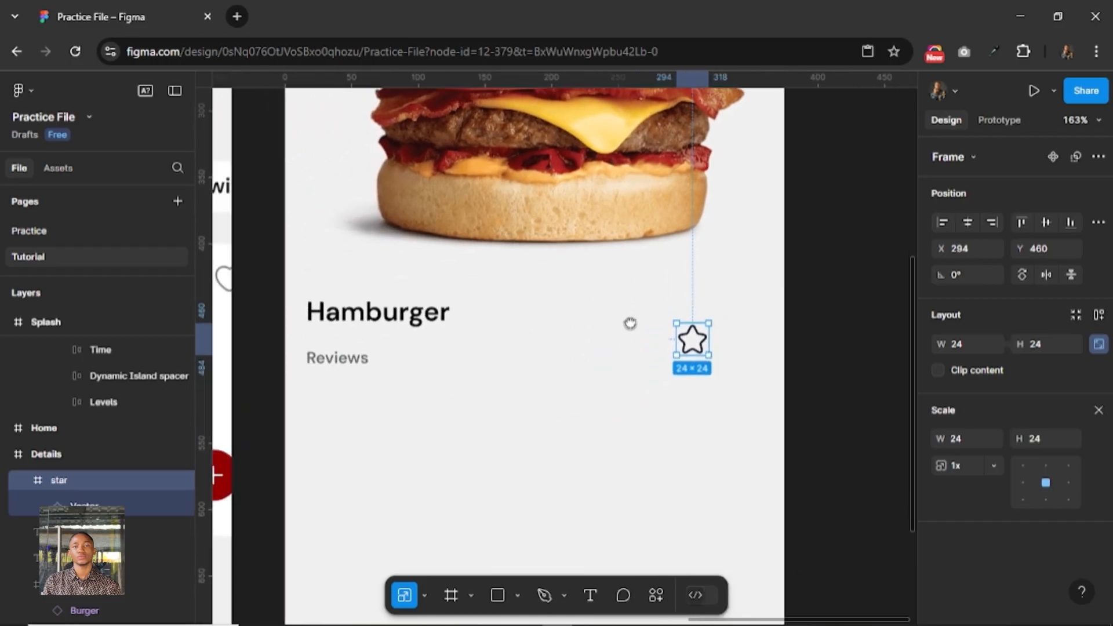
left_click(1098, 410)
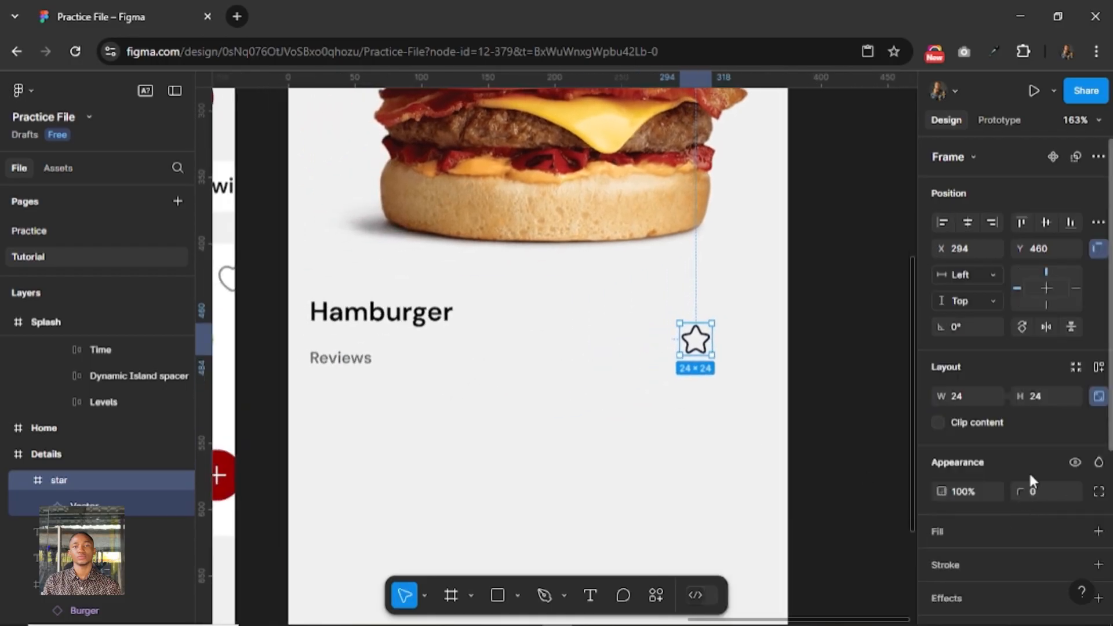
key("k")
left_click(1052, 436)
type("12")
key("Return")
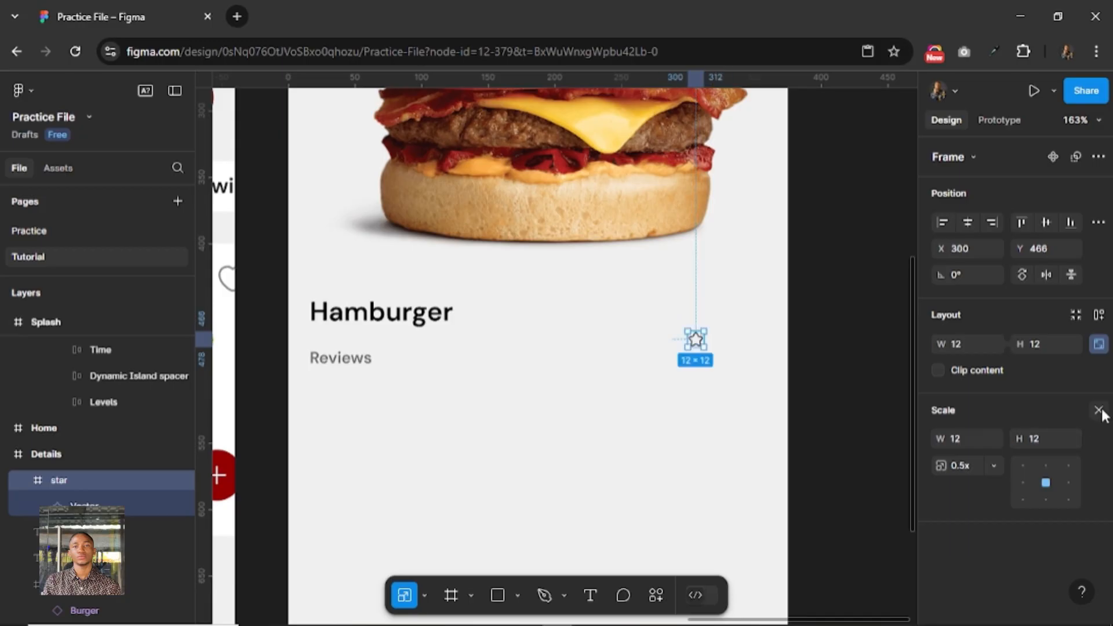
key("v")
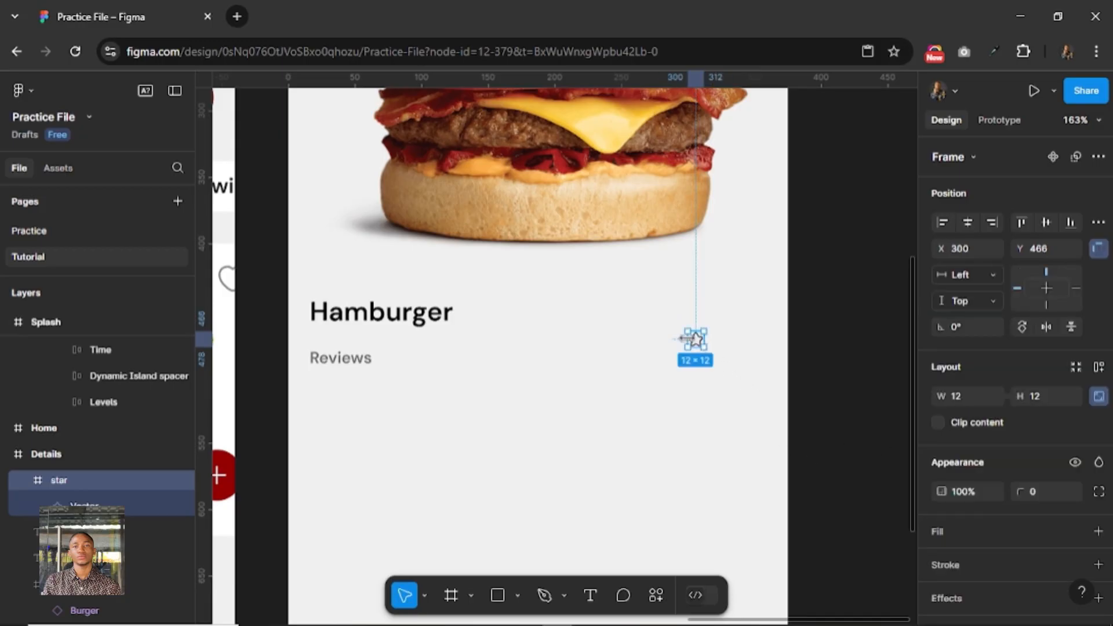
Remove the star vector's stroke and fill it with an orange color style from Foundation/Orange.
left_click(110, 505)
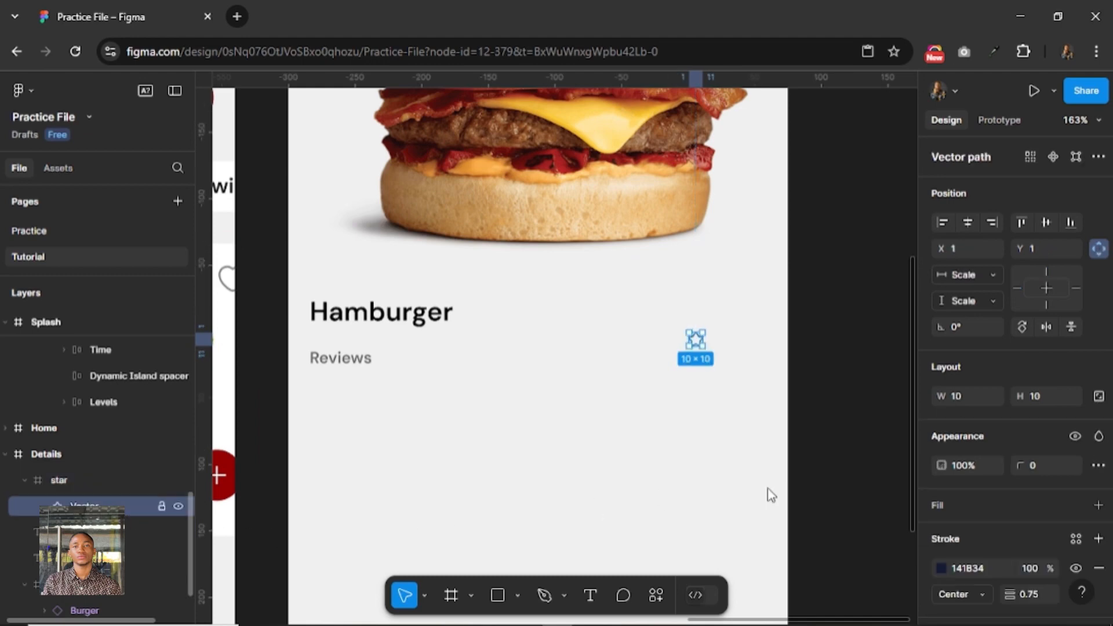
left_click(1099, 570)
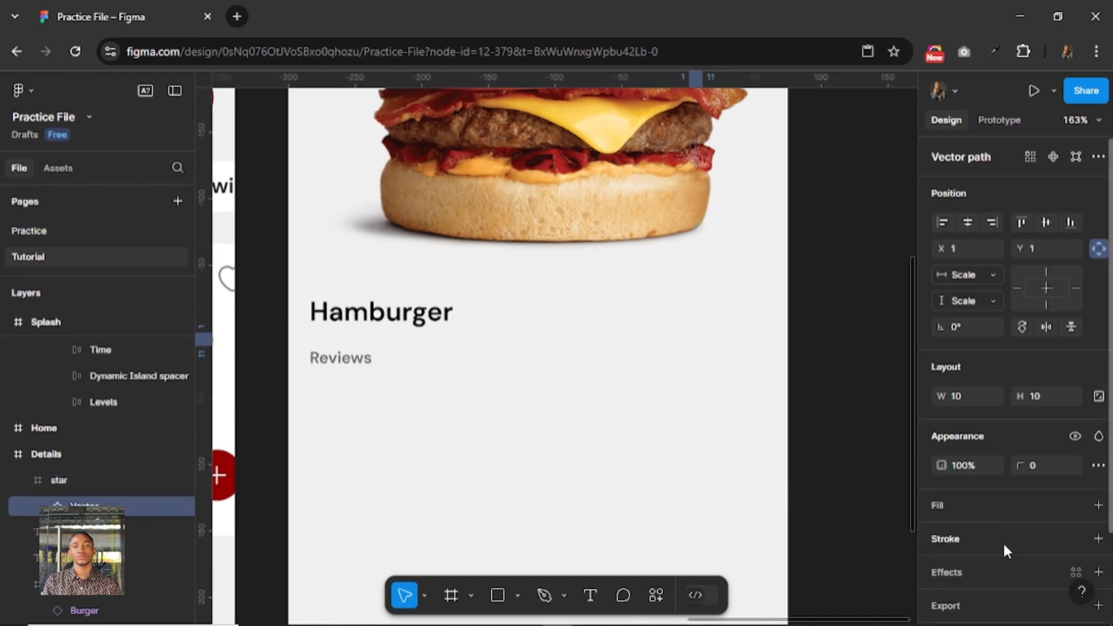
left_click(974, 510)
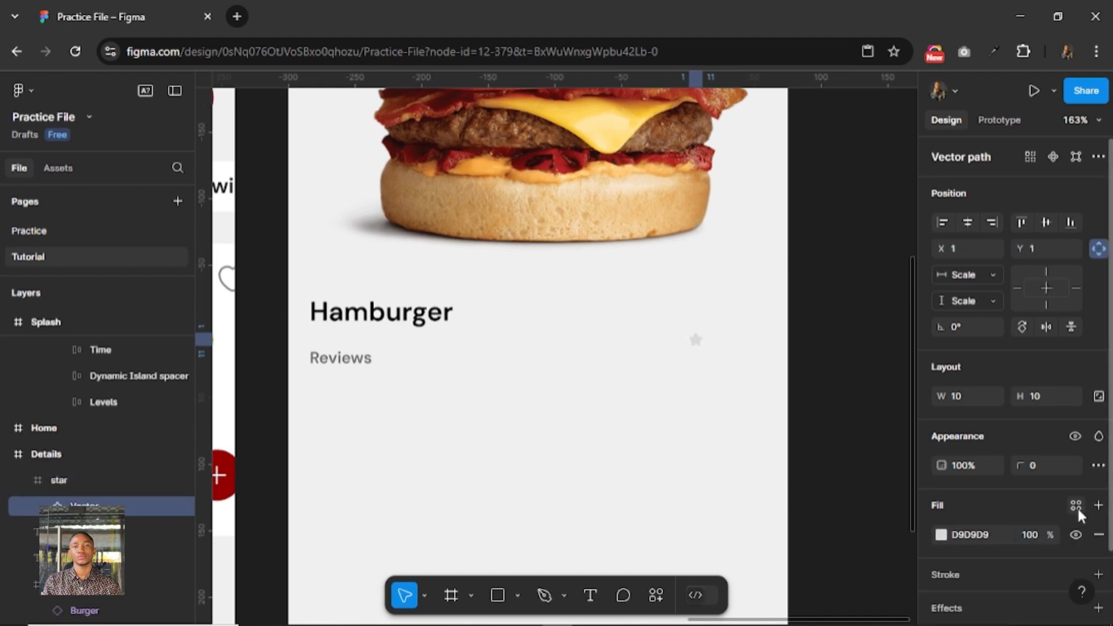
left_click(1075, 505)
scroll(816, 524, "down", 7)
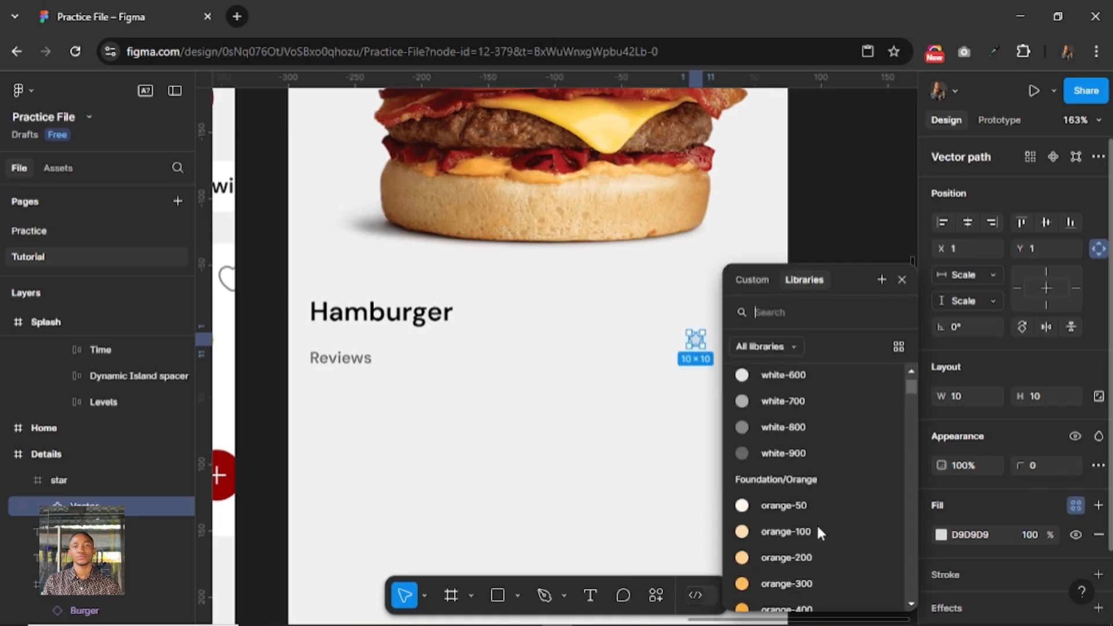
scroll(816, 524, "down", 5)
left_click(815, 380)
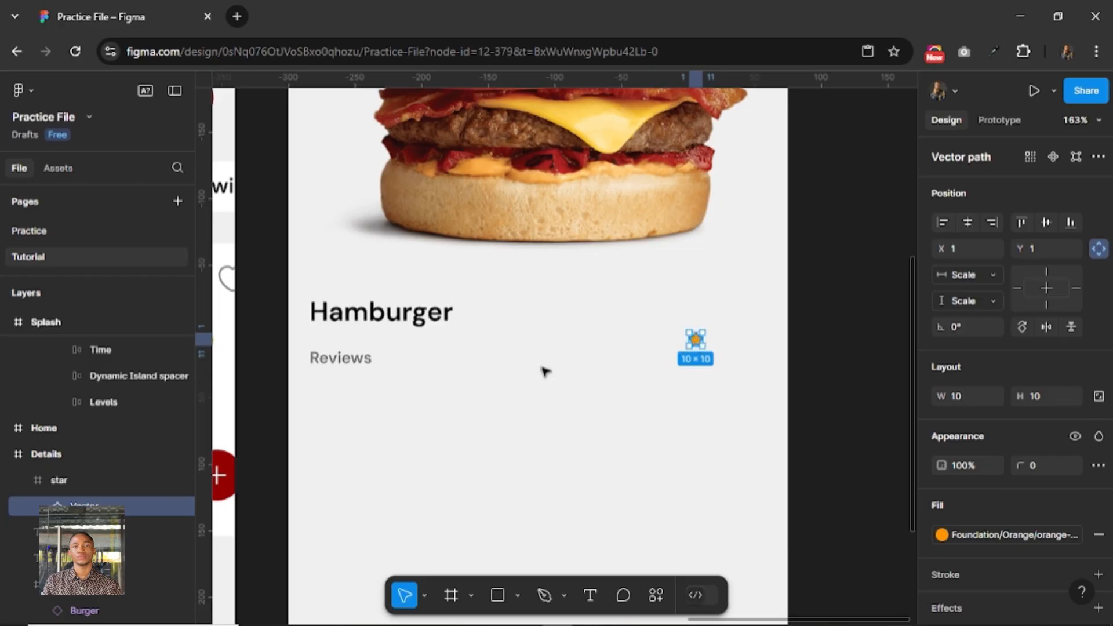
Place the orange star beside the Reviews text at X 73, Y 482 and add a duplicate of it at X 93.
left_click_drag(545, 371, 393, 361)
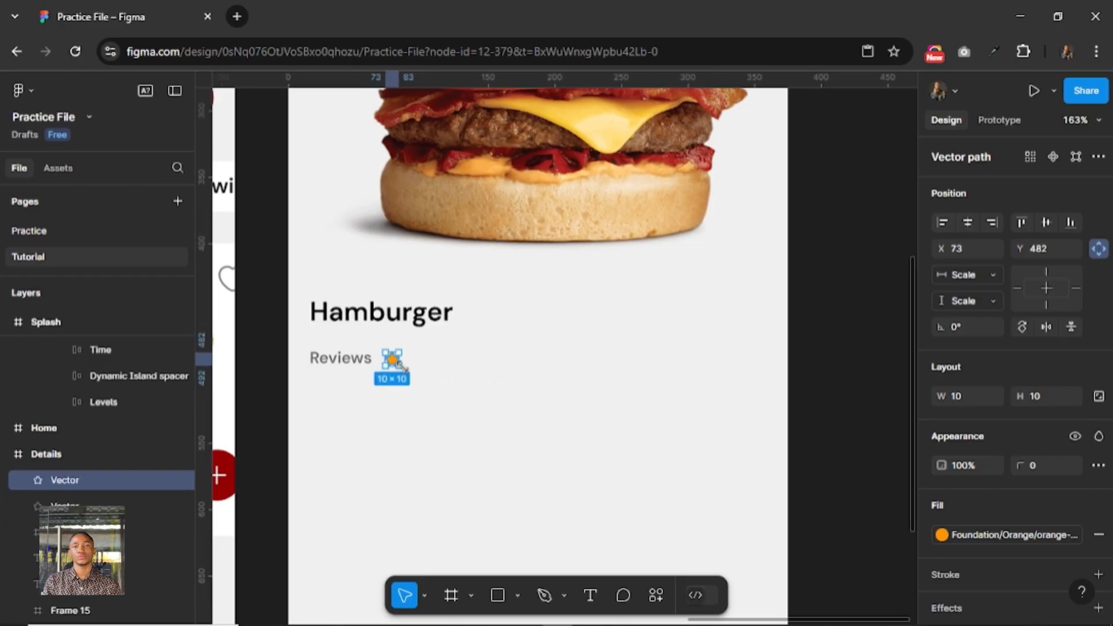
key("ctrl+d")
key("shift+Left")
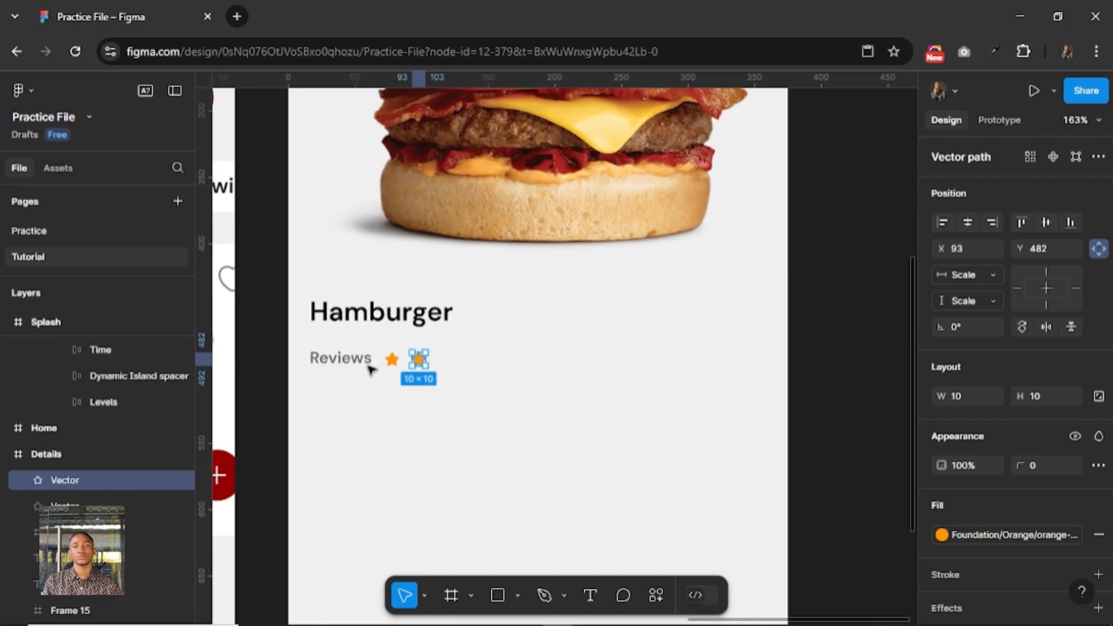
Combine the two orange stars beside Reviews in a horizontal auto layout with a gap of 4.
left_click(392, 360, "shift")
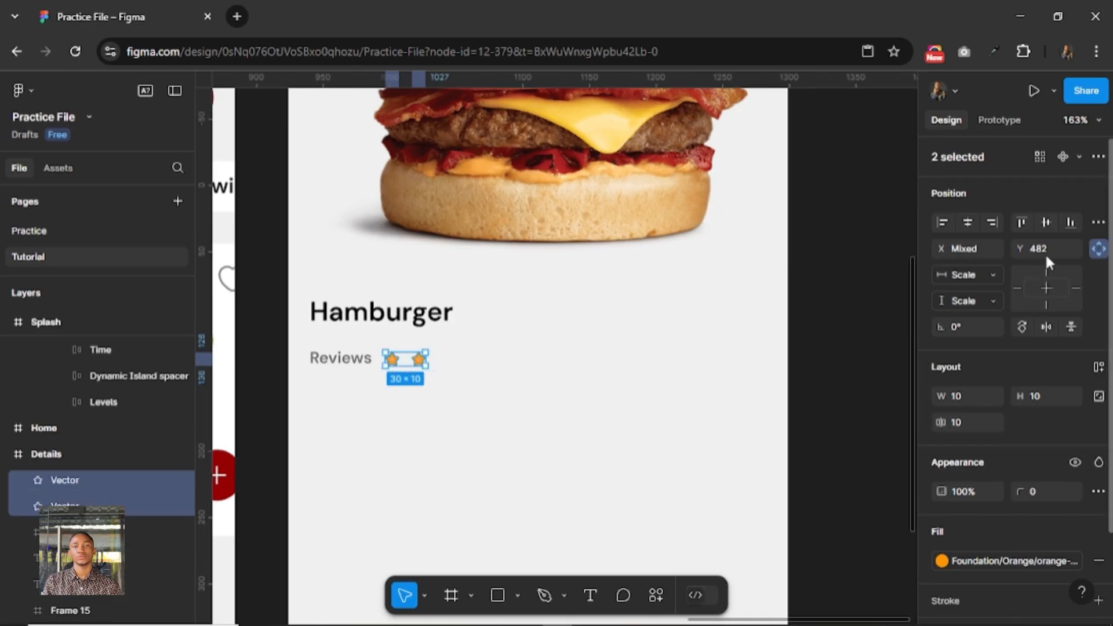
left_click(1098, 367)
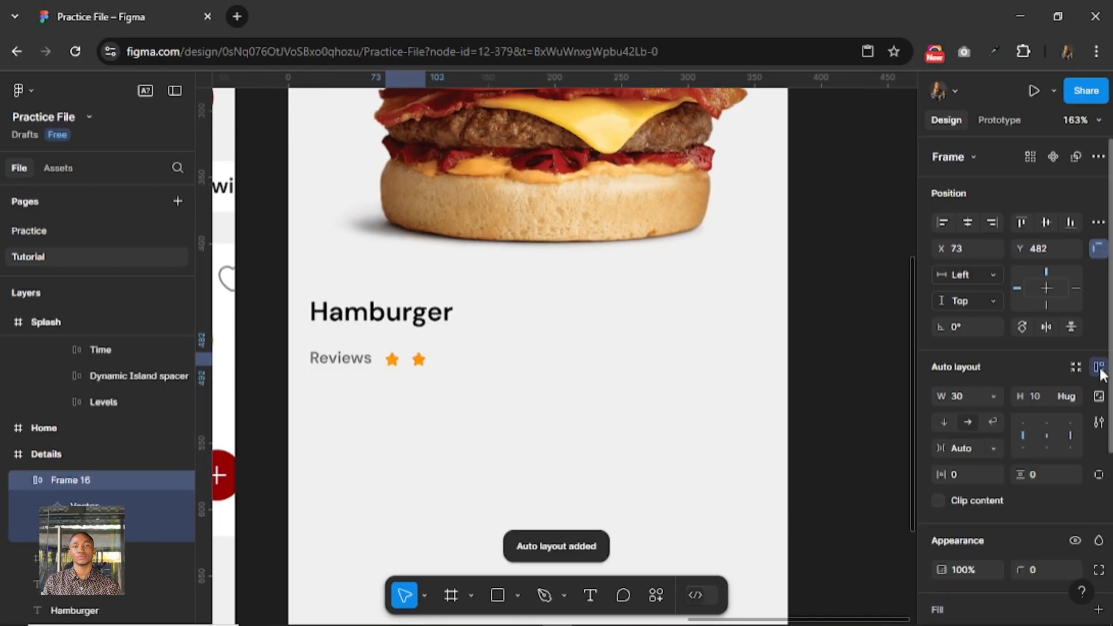
left_click(972, 450)
type("12")
key("Return")
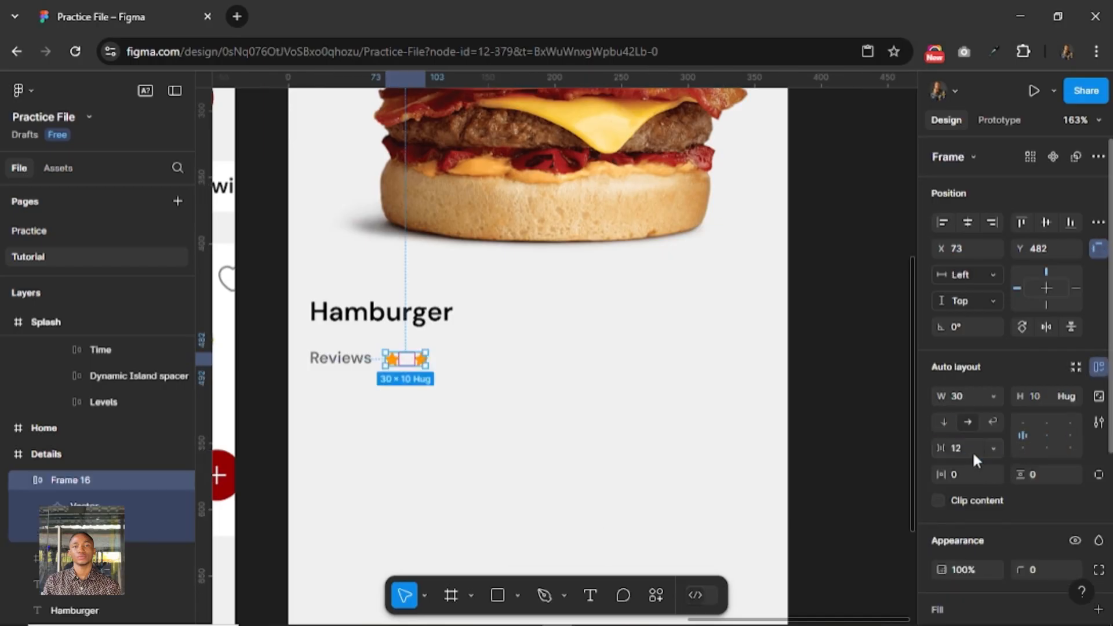
left_click(972, 450)
type("4")
key("Return")
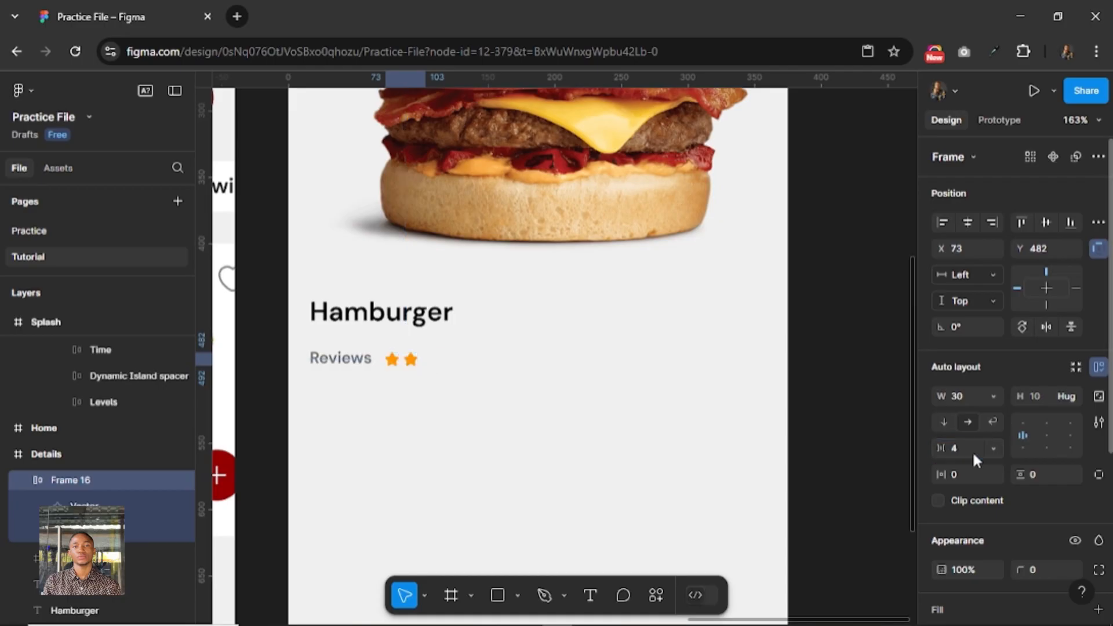
Duplicate the second orange star three times to make a row of five stars beside Reviews.
left_click(411, 359)
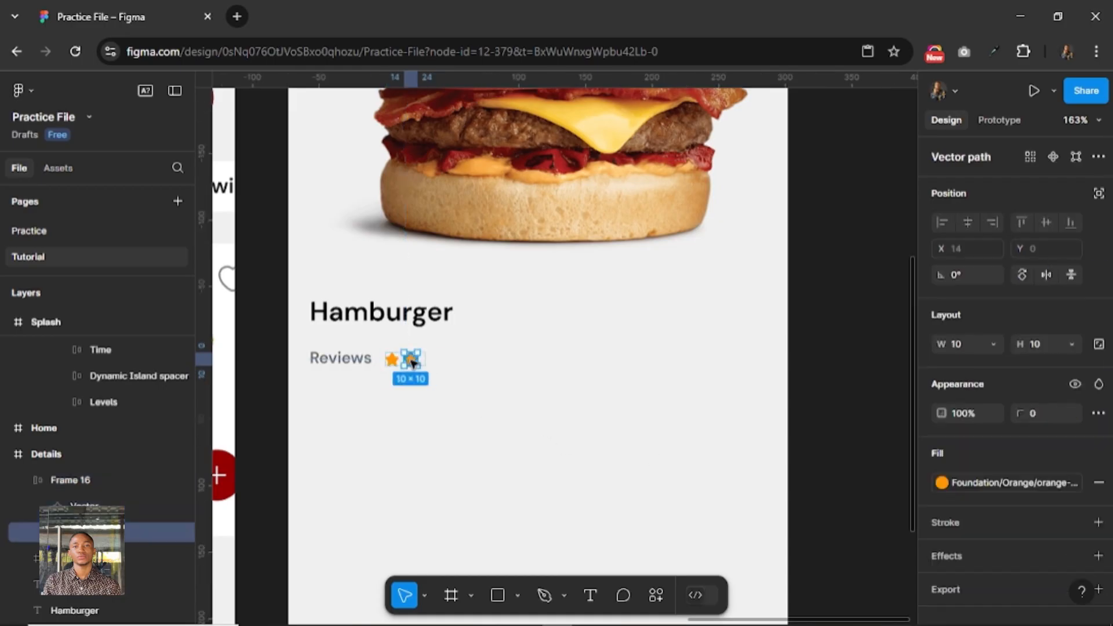
key("ctrl+d")
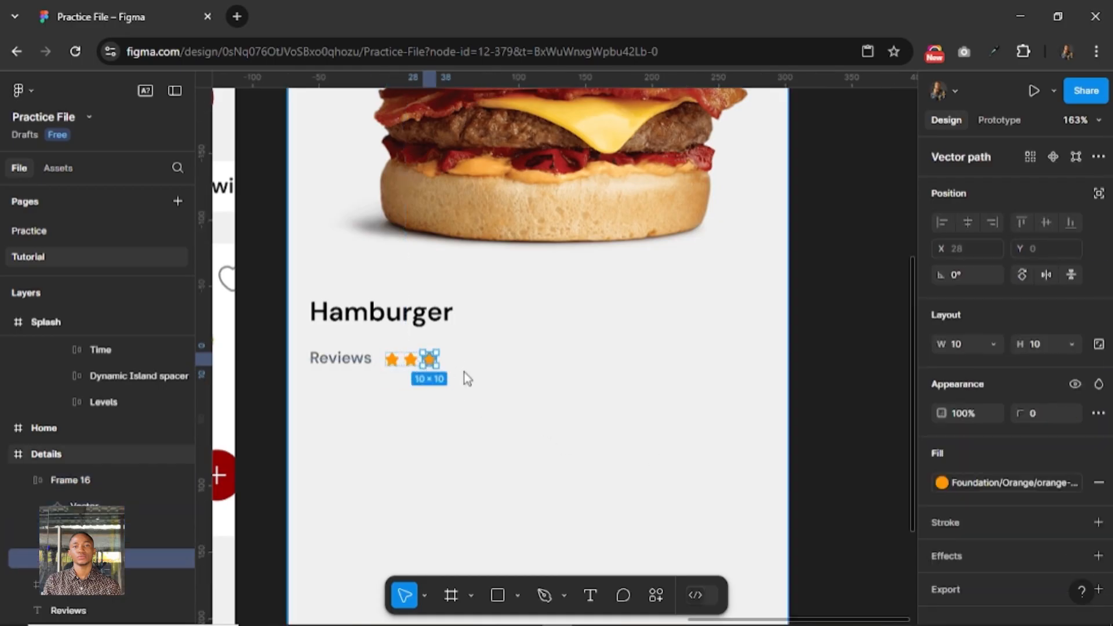
key("ctrl+d")
key("ctrl+d")
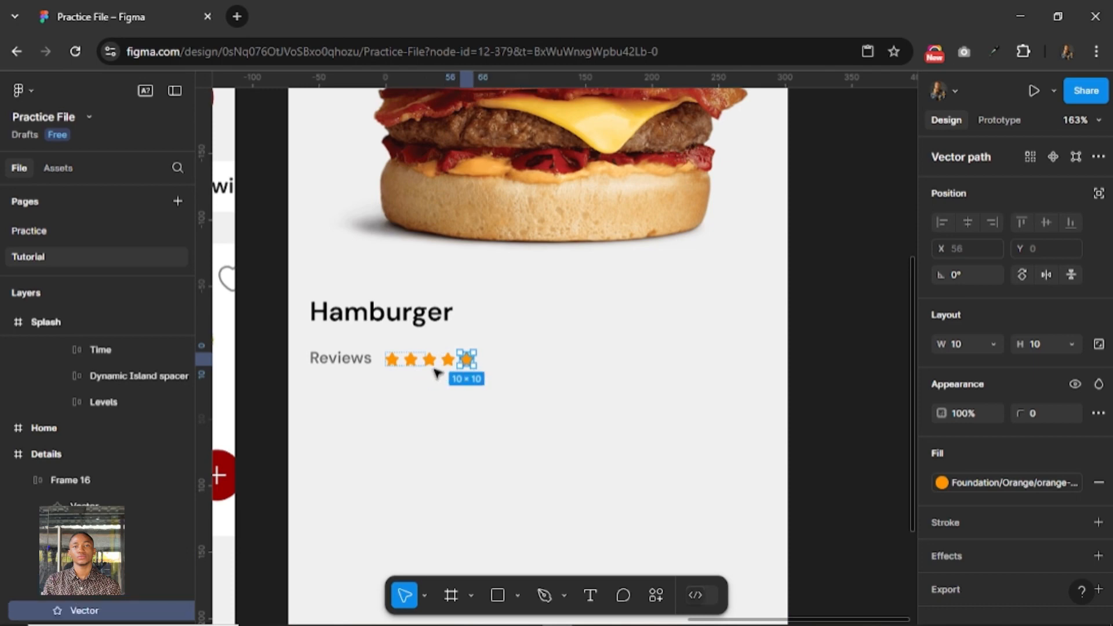
Fill the last two stars of the rating row with the Foundation/White/white-700 color style.
left_click_drag(403, 358, 466, 376)
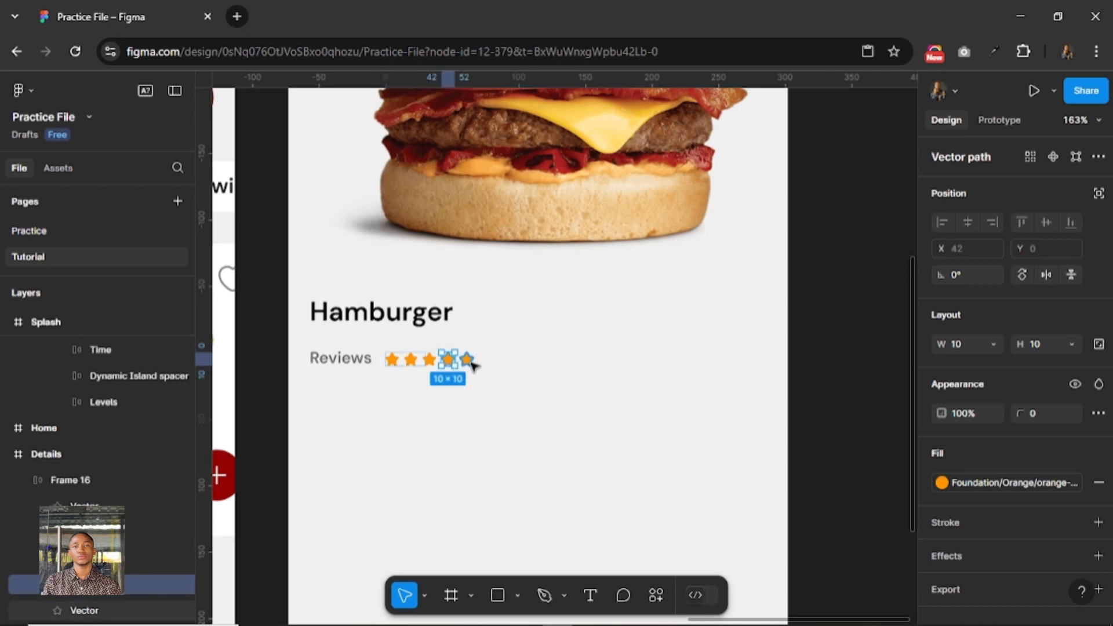
left_click(471, 361, "shift")
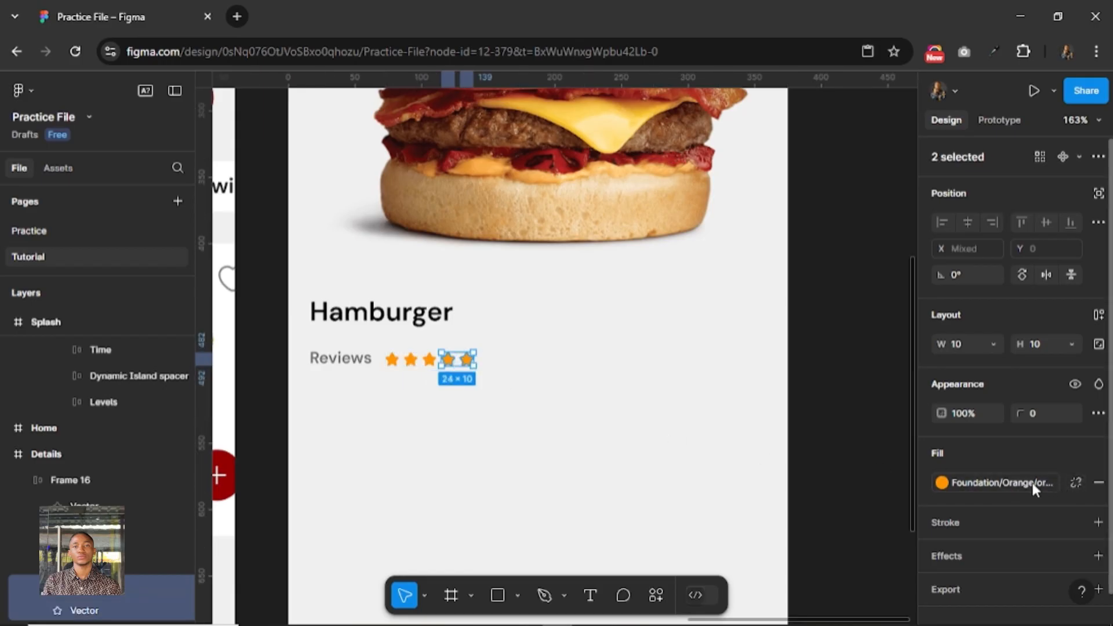
left_click(1031, 482)
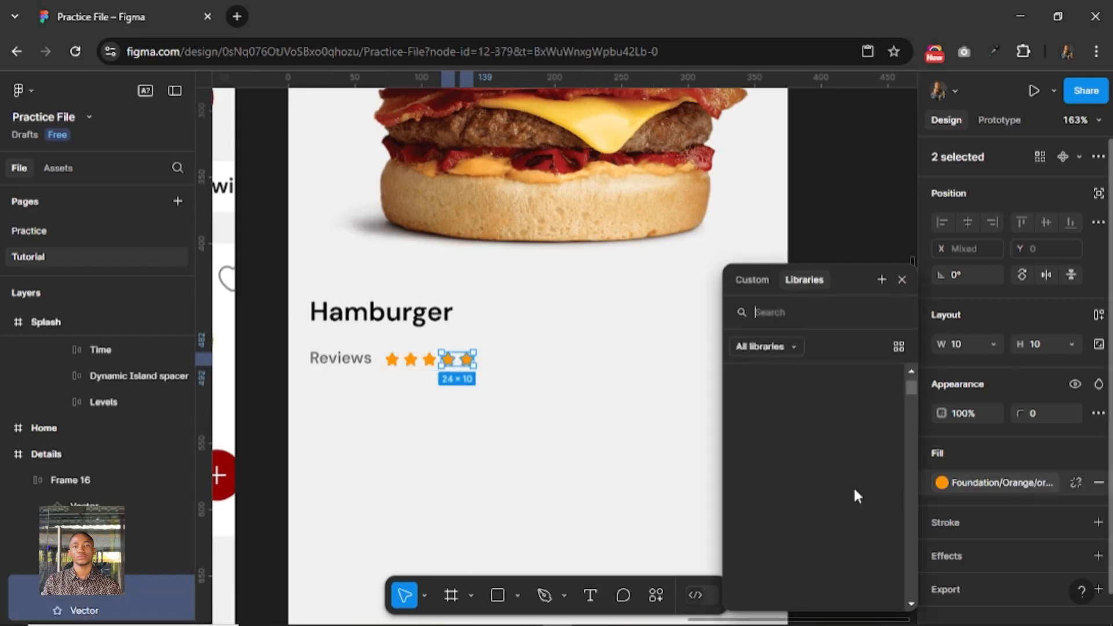
scroll(847, 480, "down", 10)
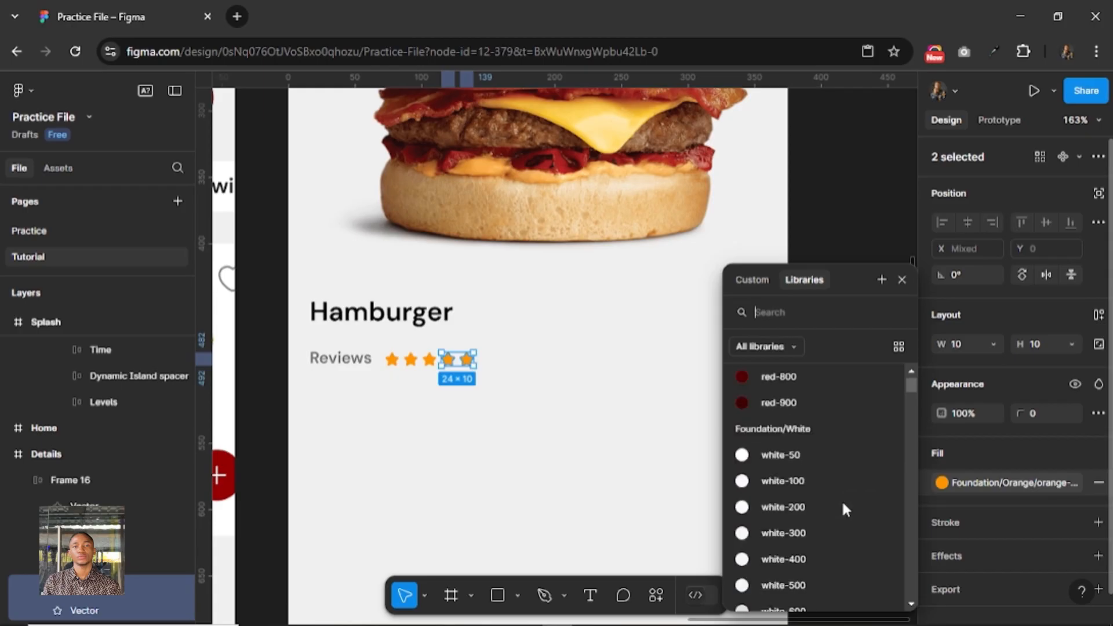
left_click(812, 553)
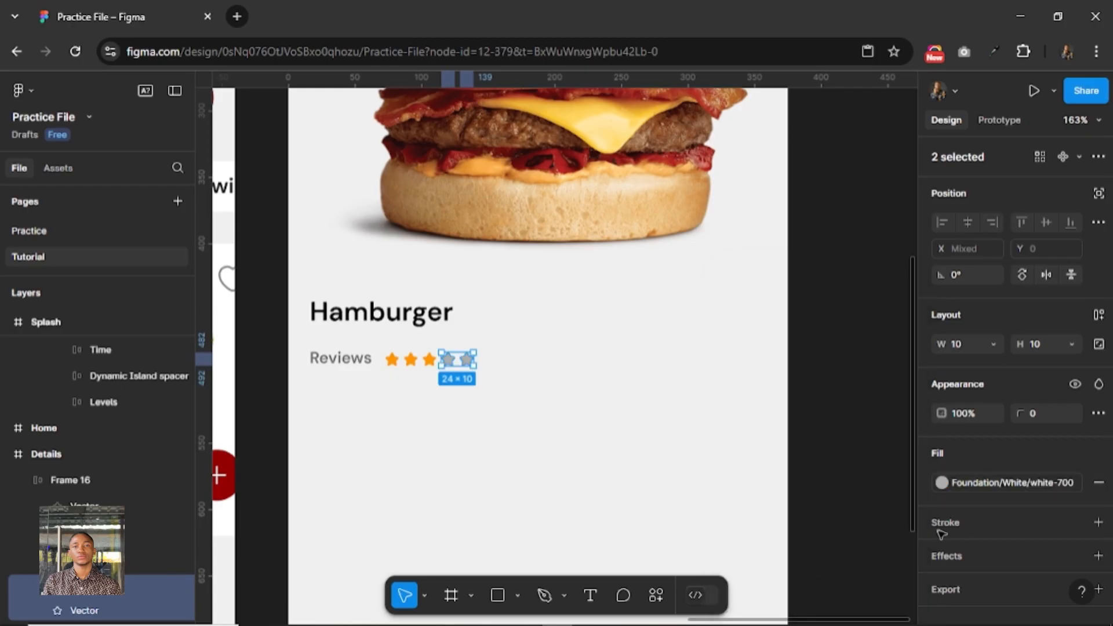
Try the white-600 style on the last two stars and return them to white-700.
left_click(985, 490)
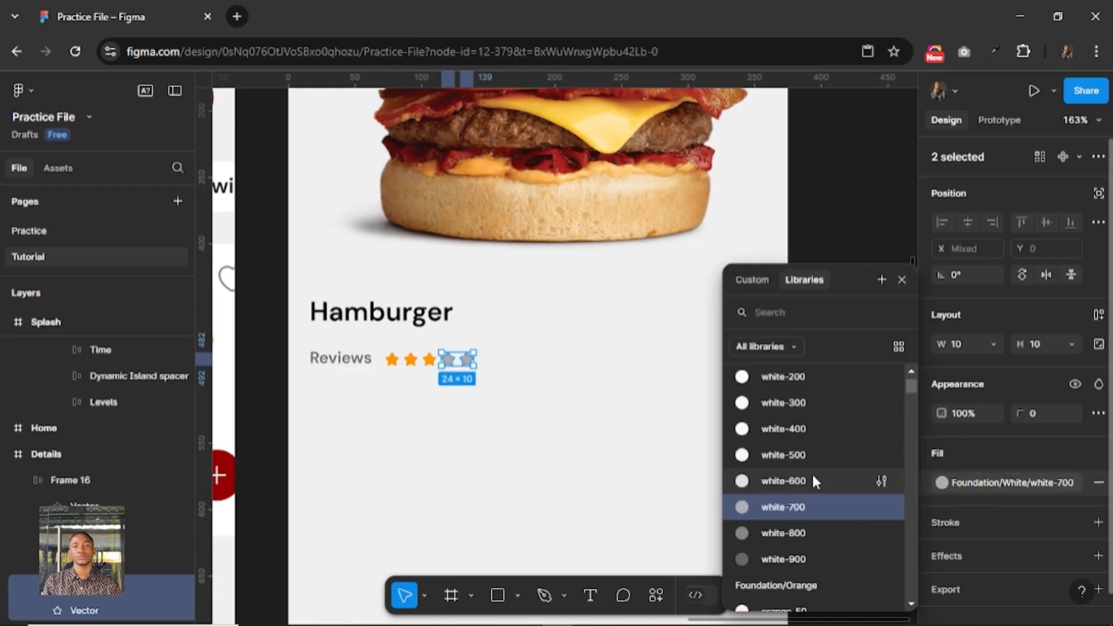
left_click(809, 475)
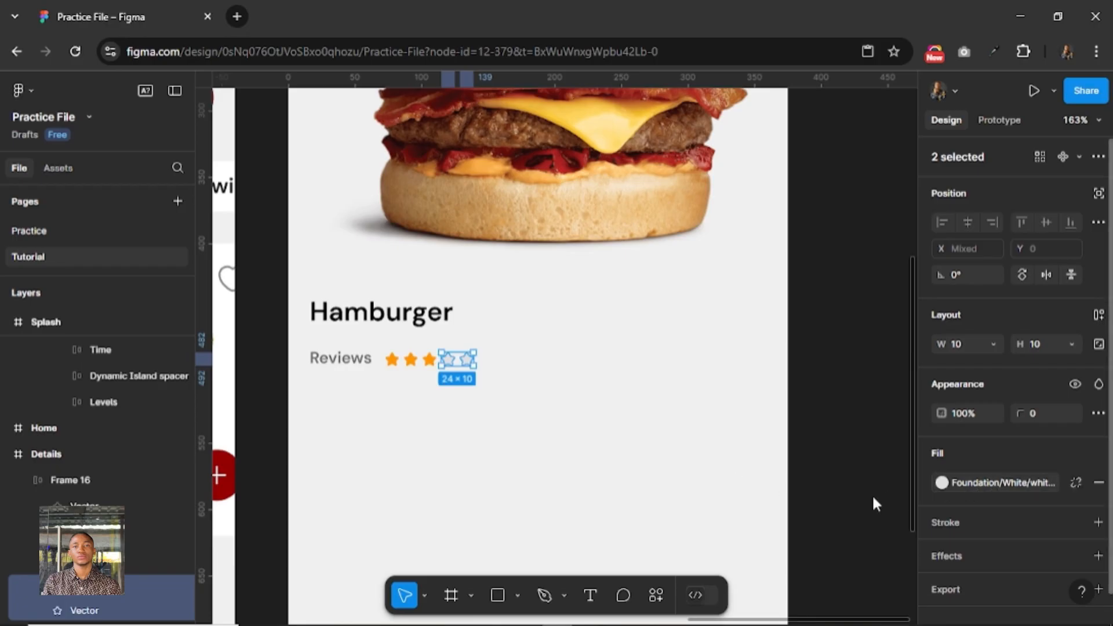
left_click(986, 486)
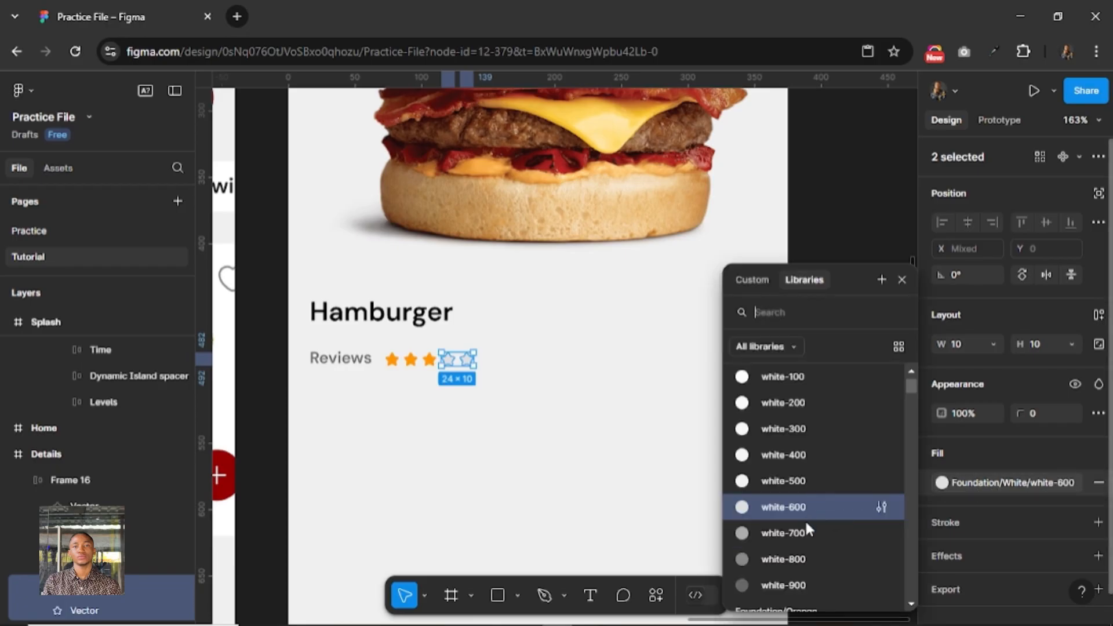
left_click(807, 529)
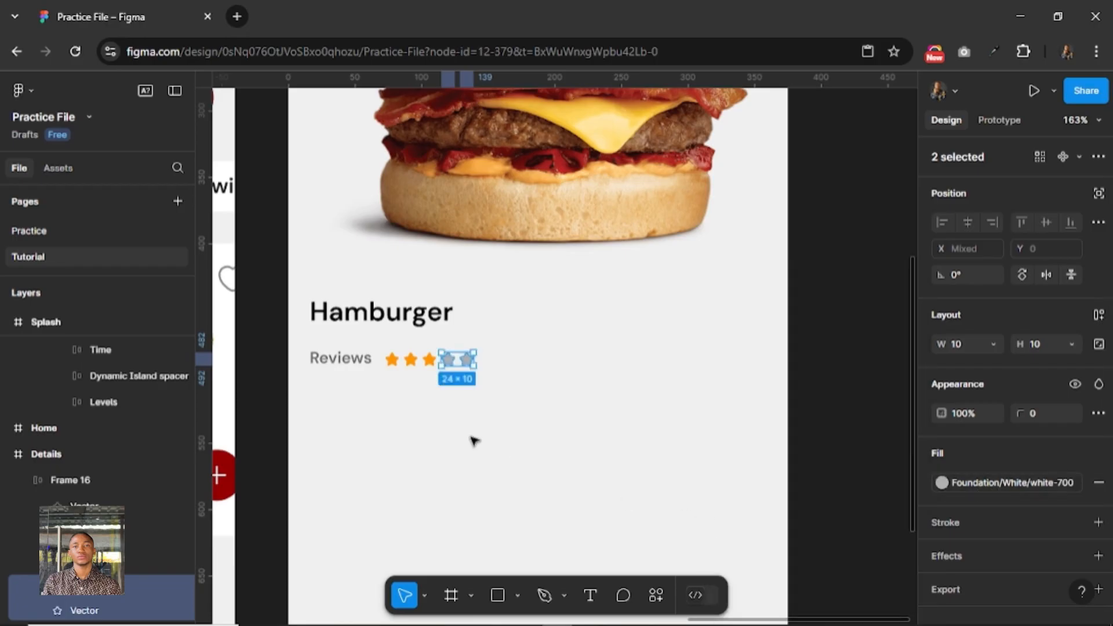
Set the star row's auto layout frame width to hug its five stars.
left_click(351, 363)
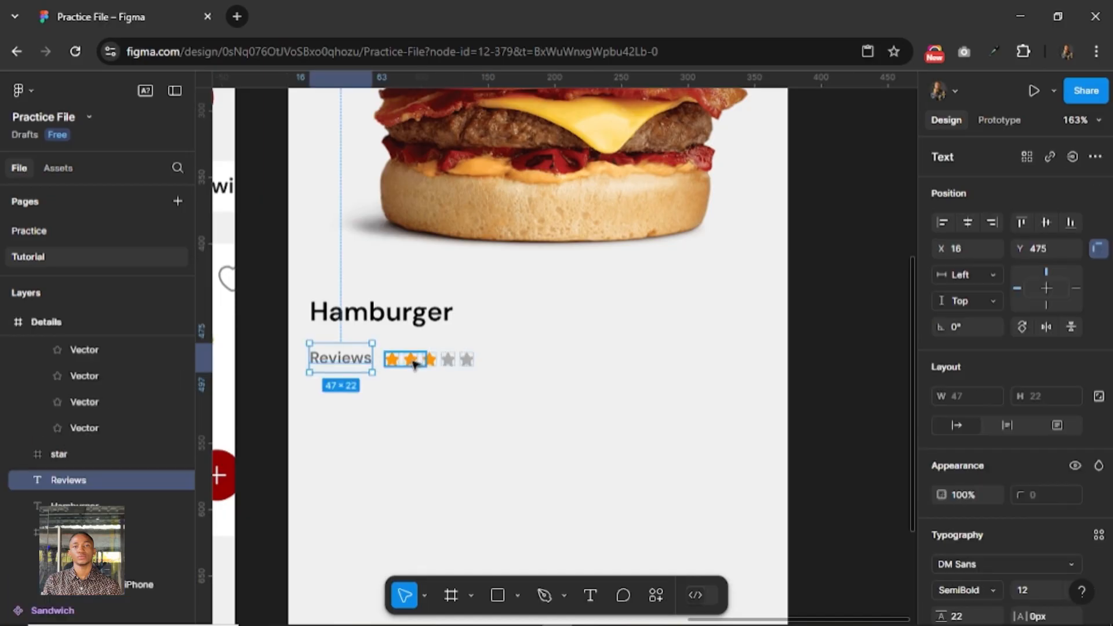
left_click(413, 361)
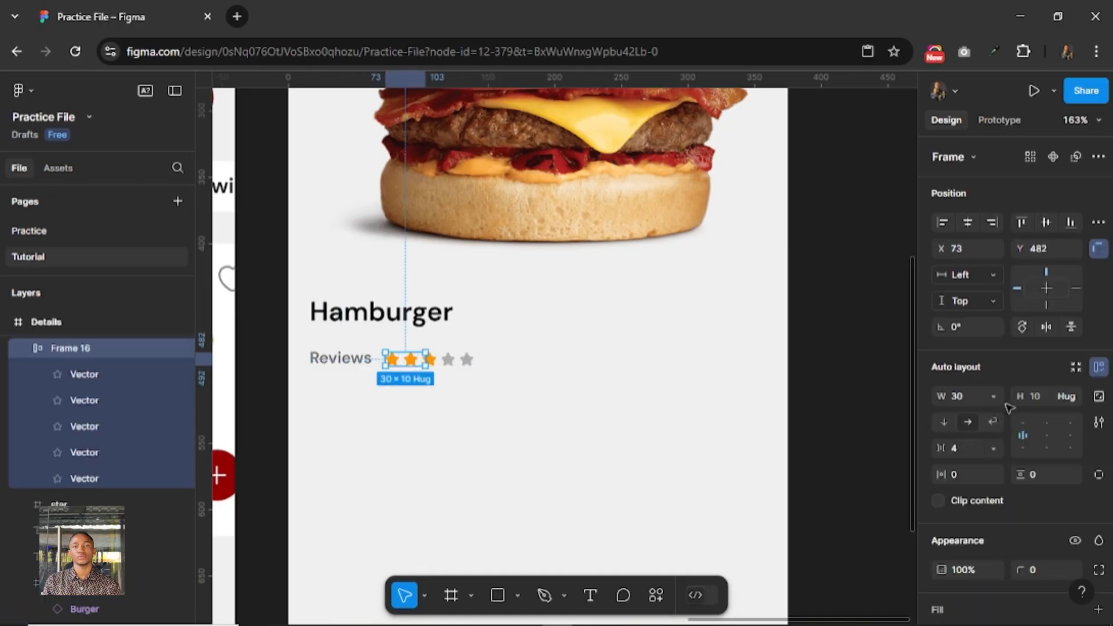
left_click(993, 397)
left_click(999, 415)
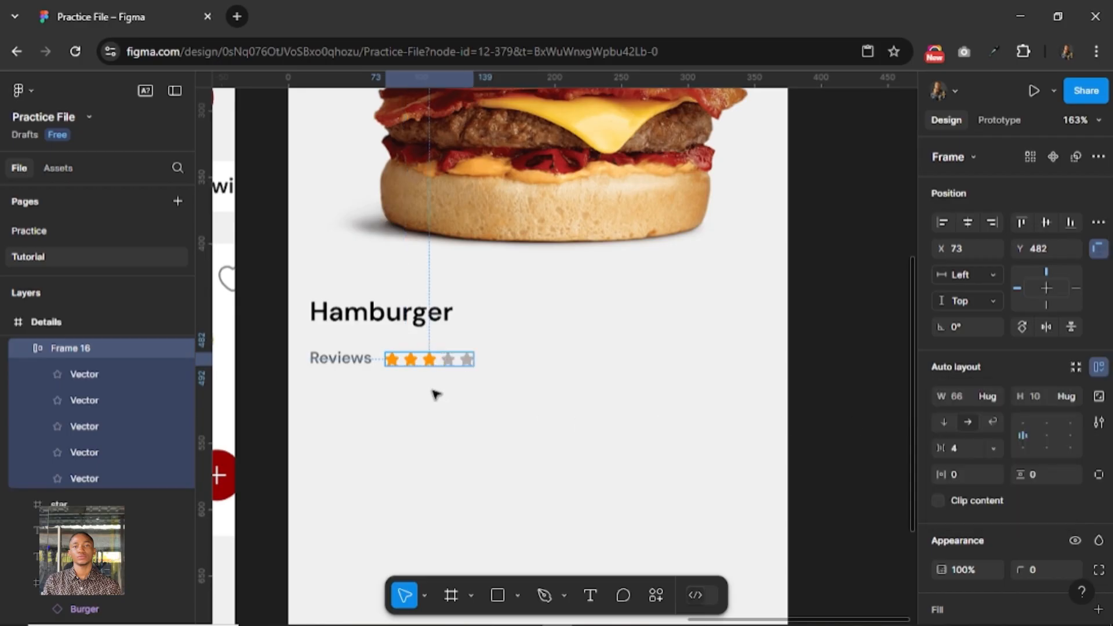
Combine the Reviews text and the star row in a horizontal auto layout with a gap of 8.
left_click(359, 360, "shift")
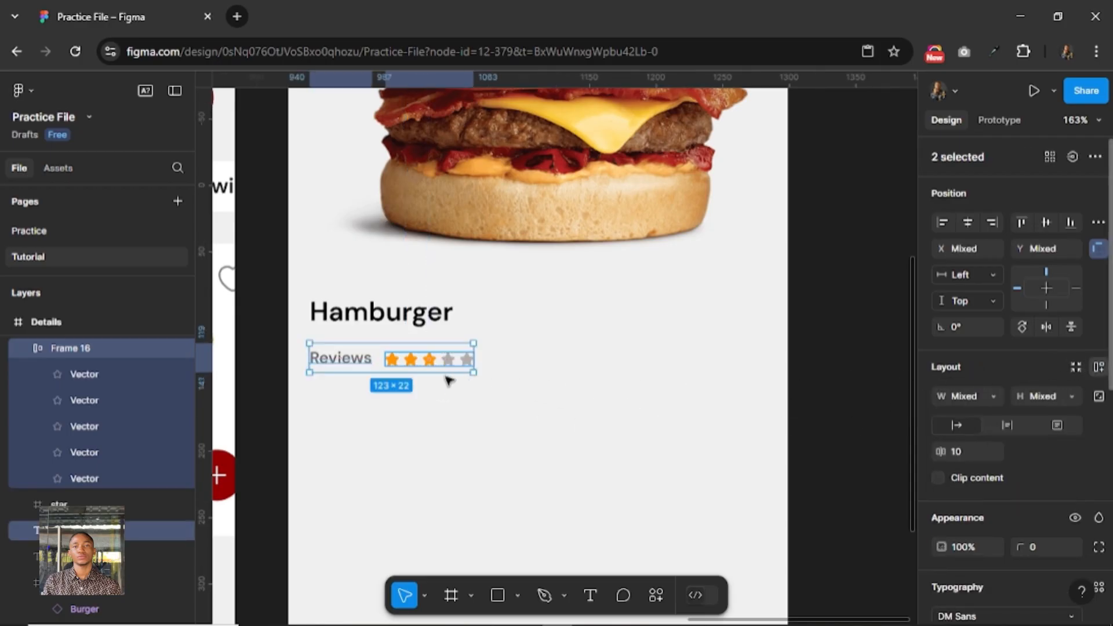
key("shift+a")
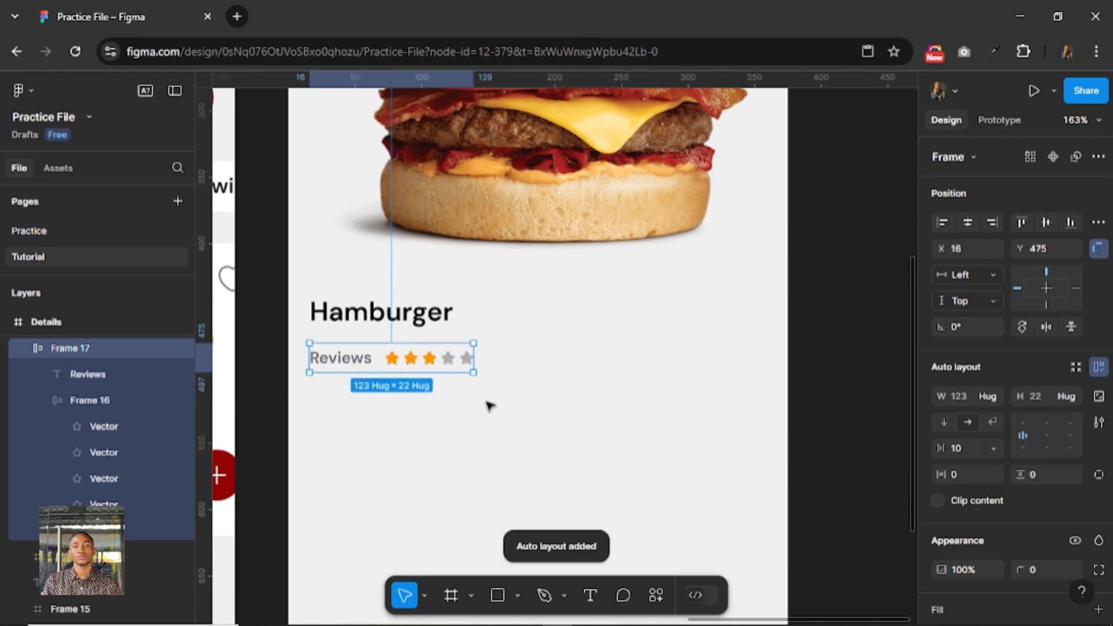
left_click(971, 450)
type("8")
key("Return")
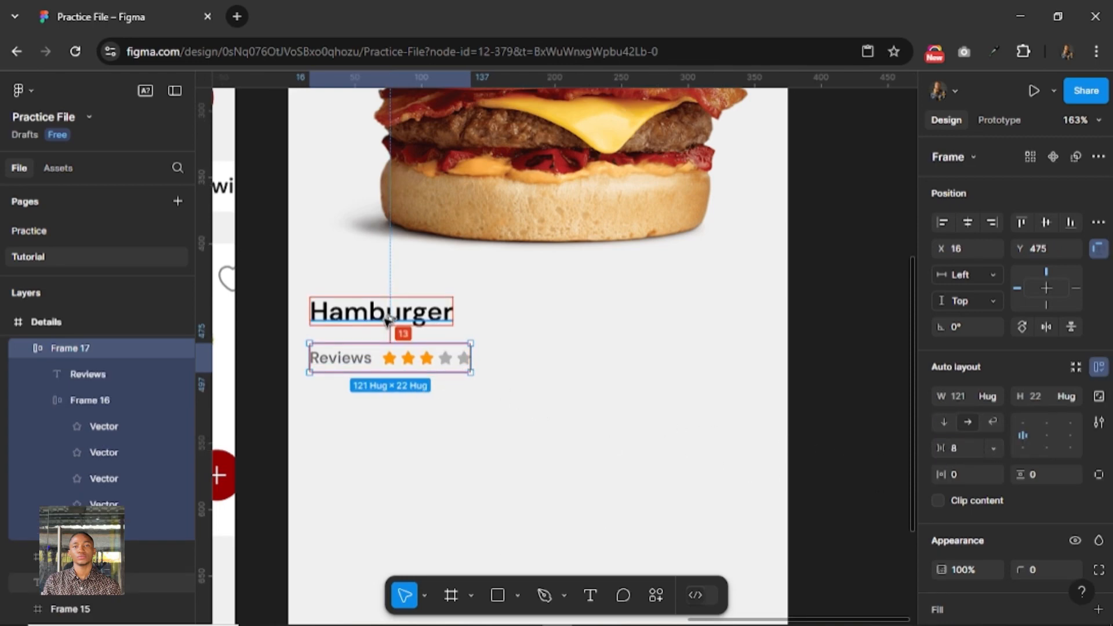
Move the reviews row up closer to the Hamburger title, to Y 470.
key("Up")
key("Up")
key("Up")
key("Up")
key("Up")
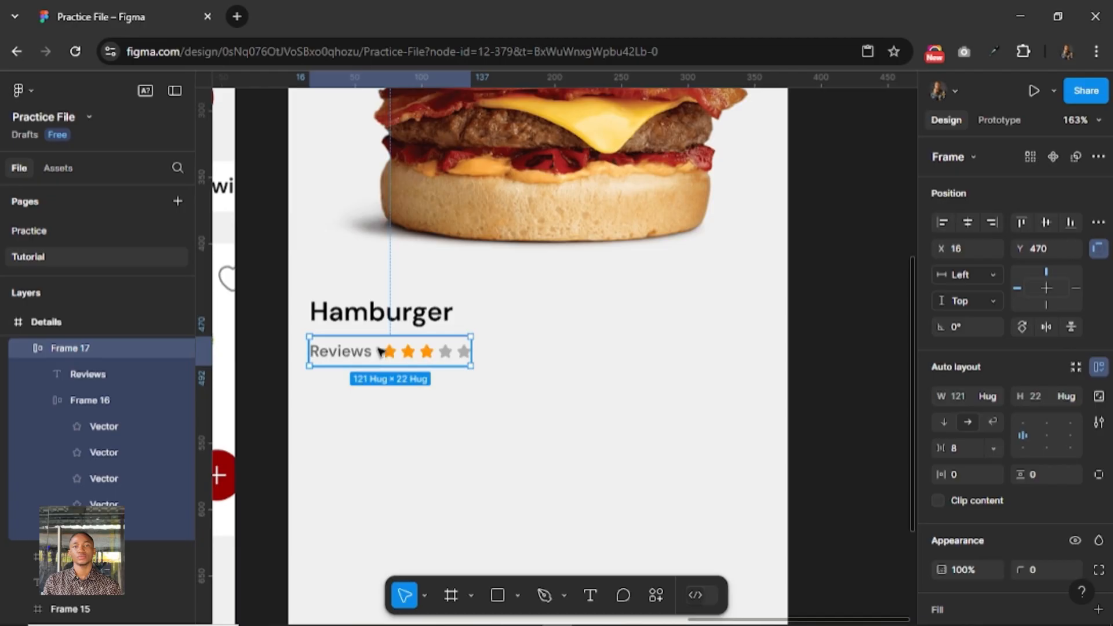
Duplicate the Hamburger title below the reviews row at Y 500 and change the copy's text to $0.50.
key("alt")
left_click_drag(383, 312, 387, 393)
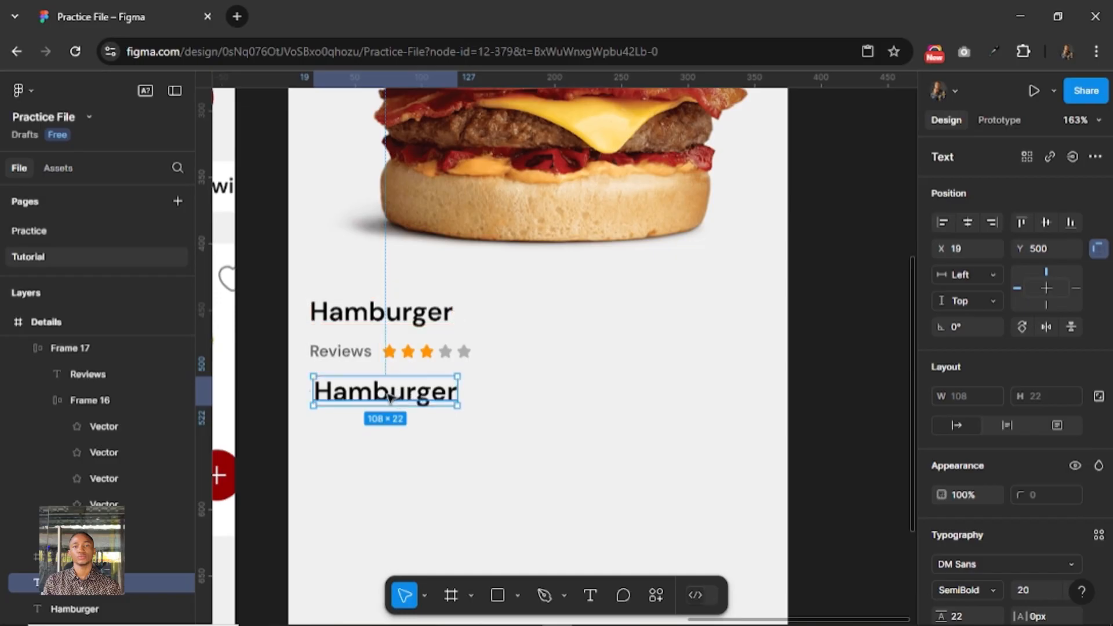
double_click(387, 396)
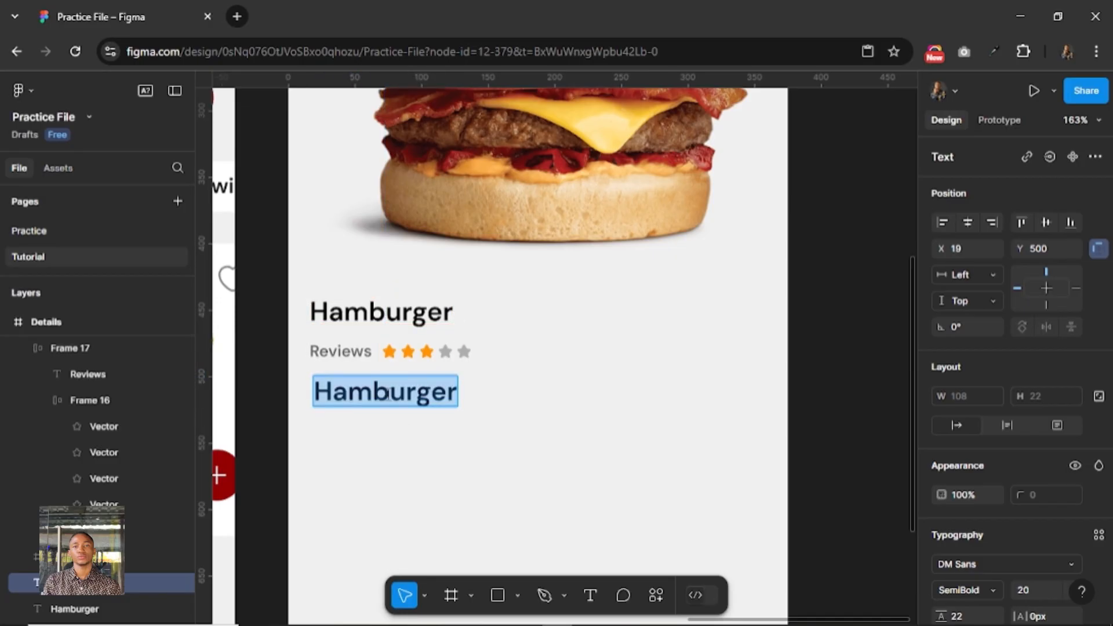
type("$0.")
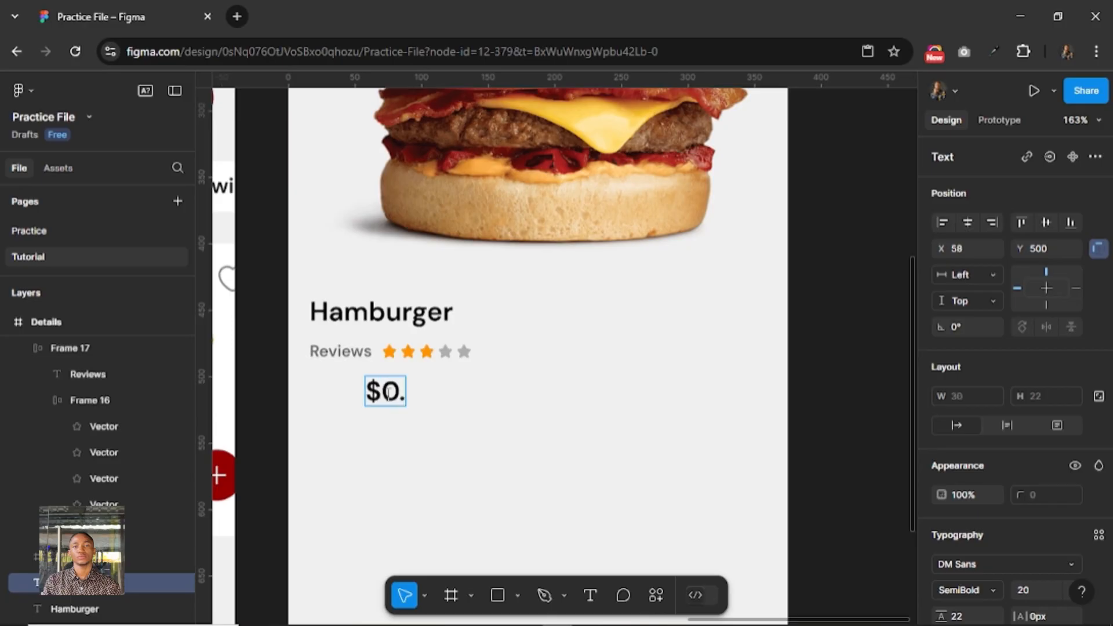
type("50")
key("Escape")
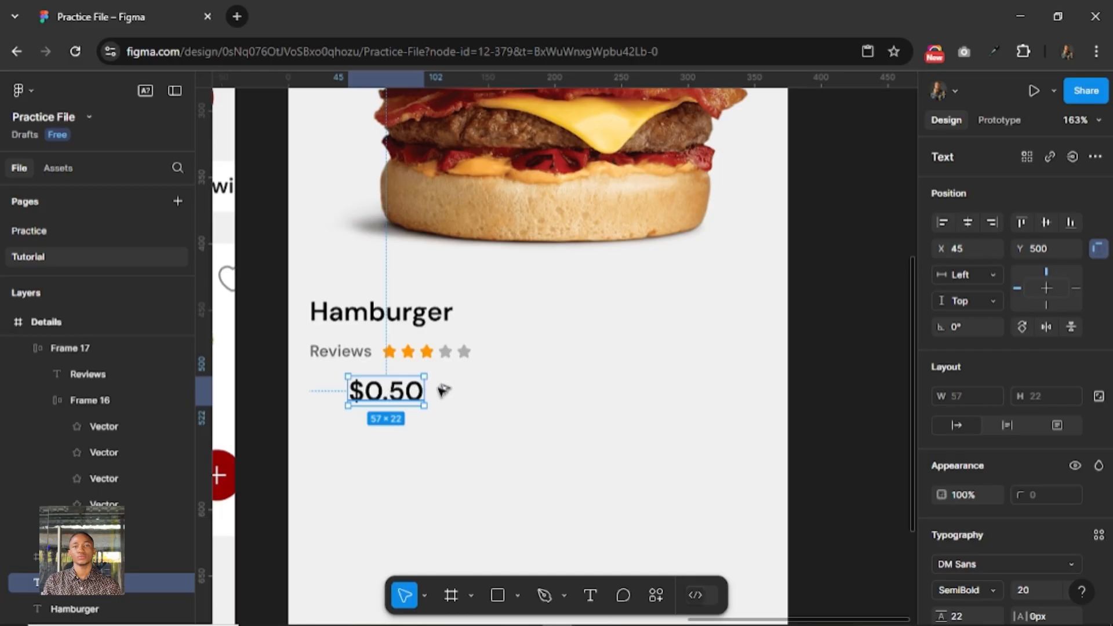
Duplicate the $0.50 price beside itself at Y 500 and change the copy's text to $0.25.
left_click_drag(384, 392, 481, 396)
double_click(481, 396)
key("Right")
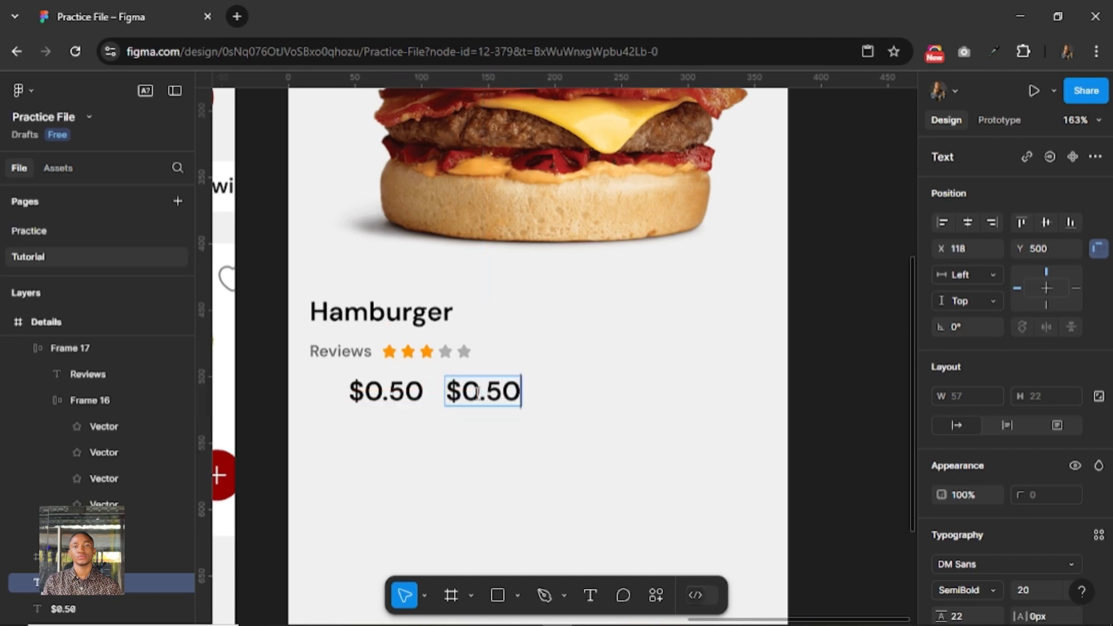
key("BackSpace")
key("BackSpace")
type("25")
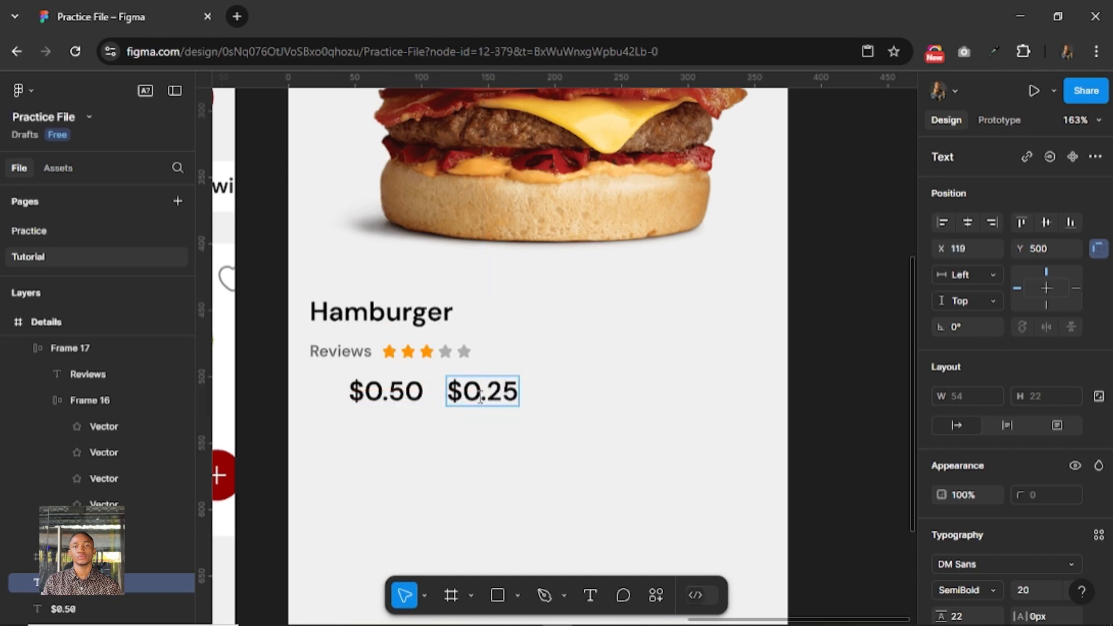
key("Escape")
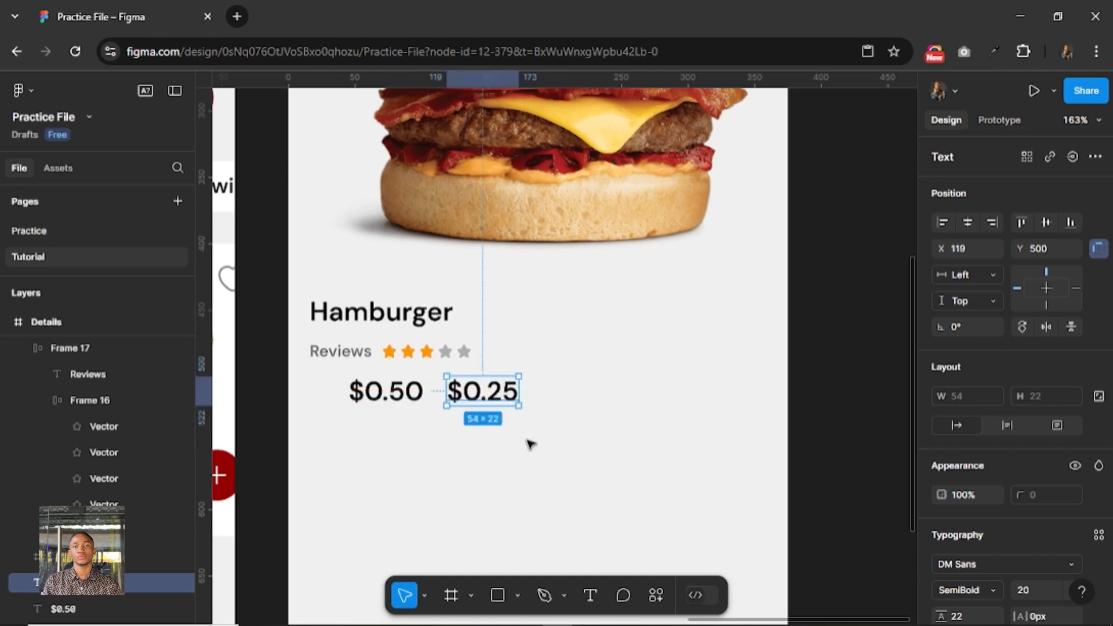
Combine the $0.50 and $0.25 prices in a horizontal auto layout with a gap of 12.
left_click(406, 394, "shift")
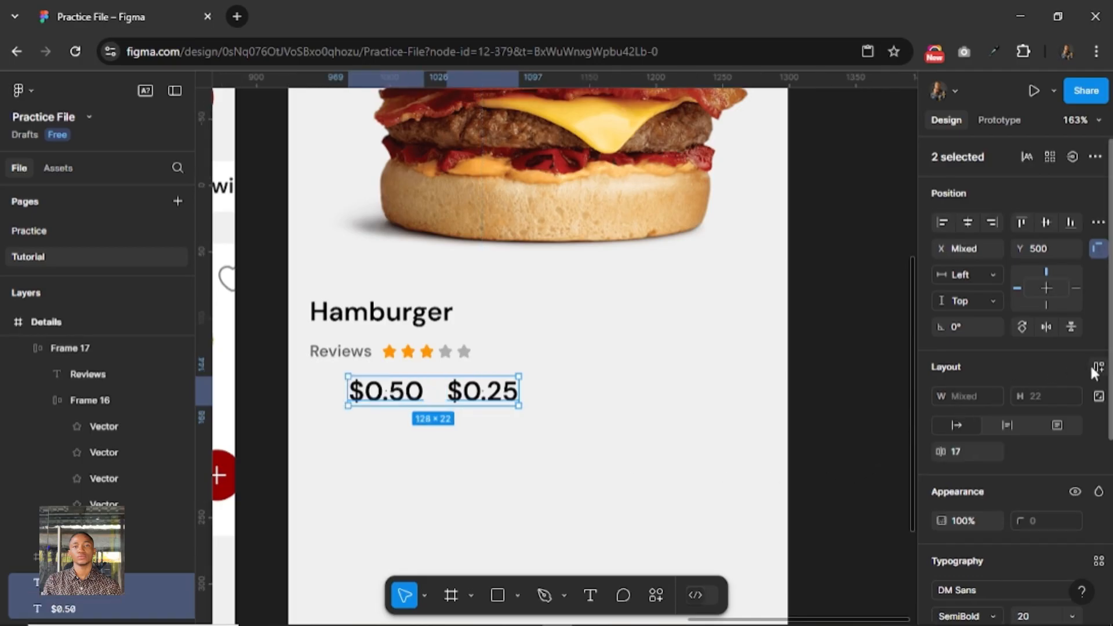
key("shift+a")
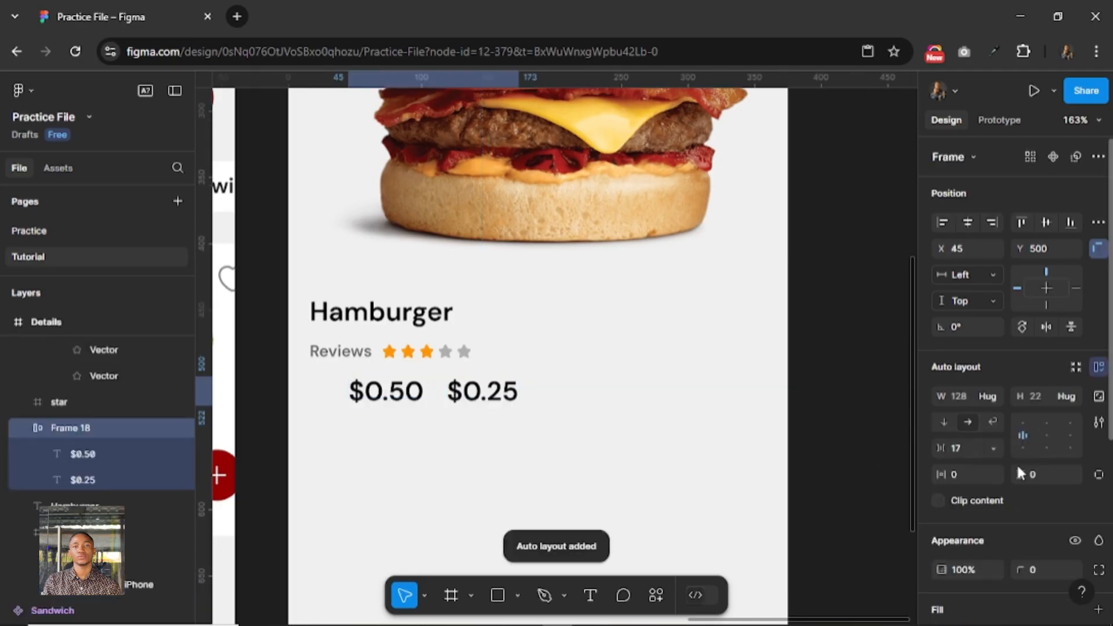
left_click(962, 450)
type("12")
key("Return")
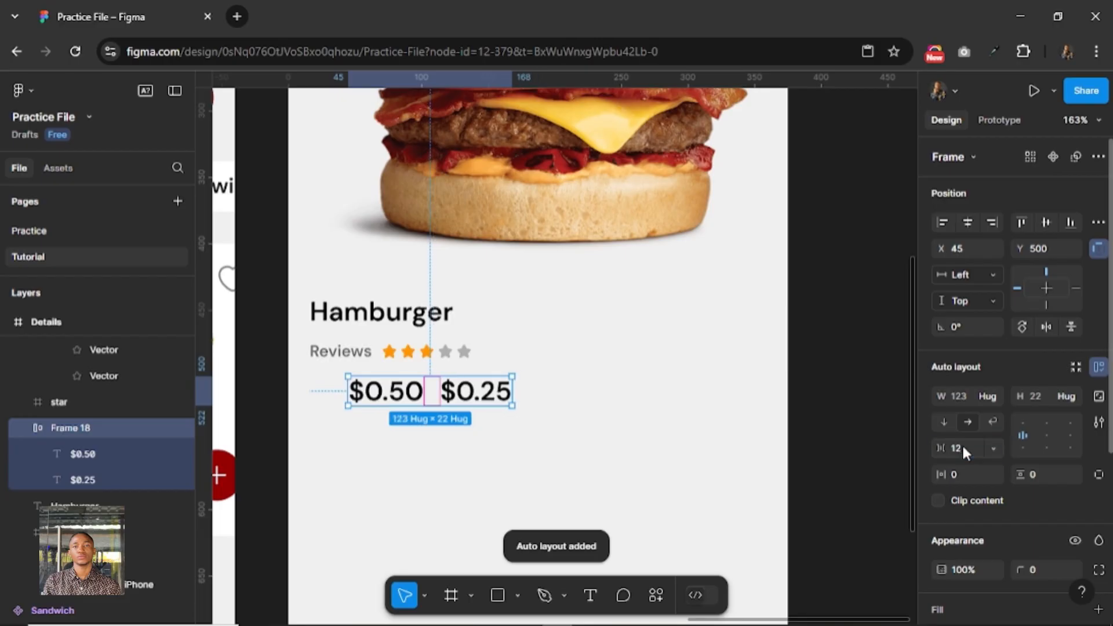
Apply strikethrough decoration to the $0.50 price text.
left_click(410, 397)
scroll(1053, 499, "down", 4)
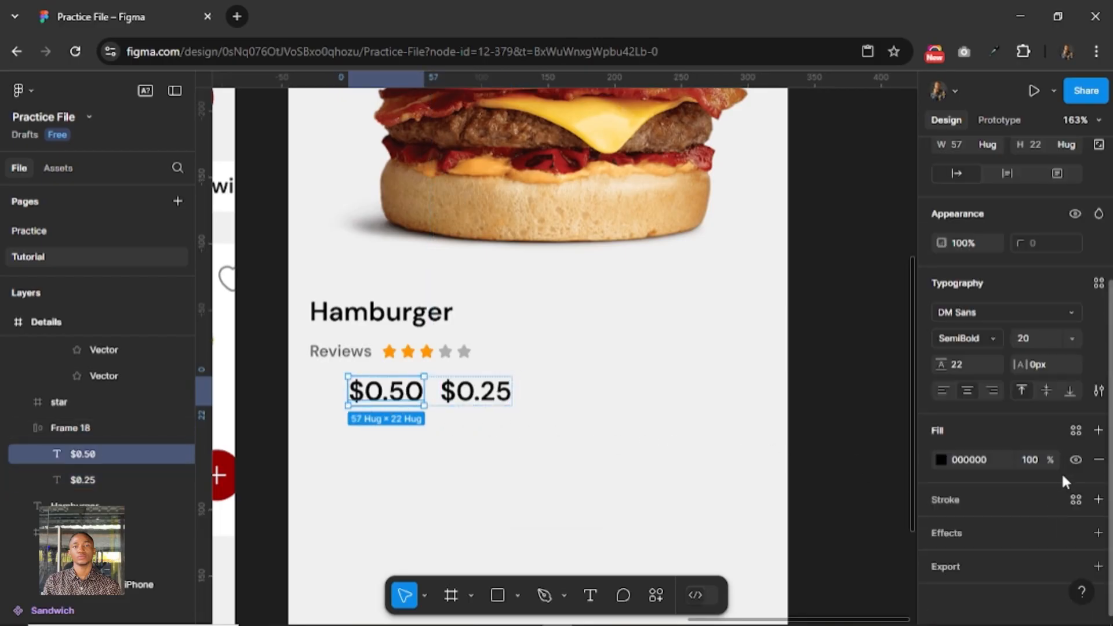
left_click(1097, 394)
left_click(875, 388)
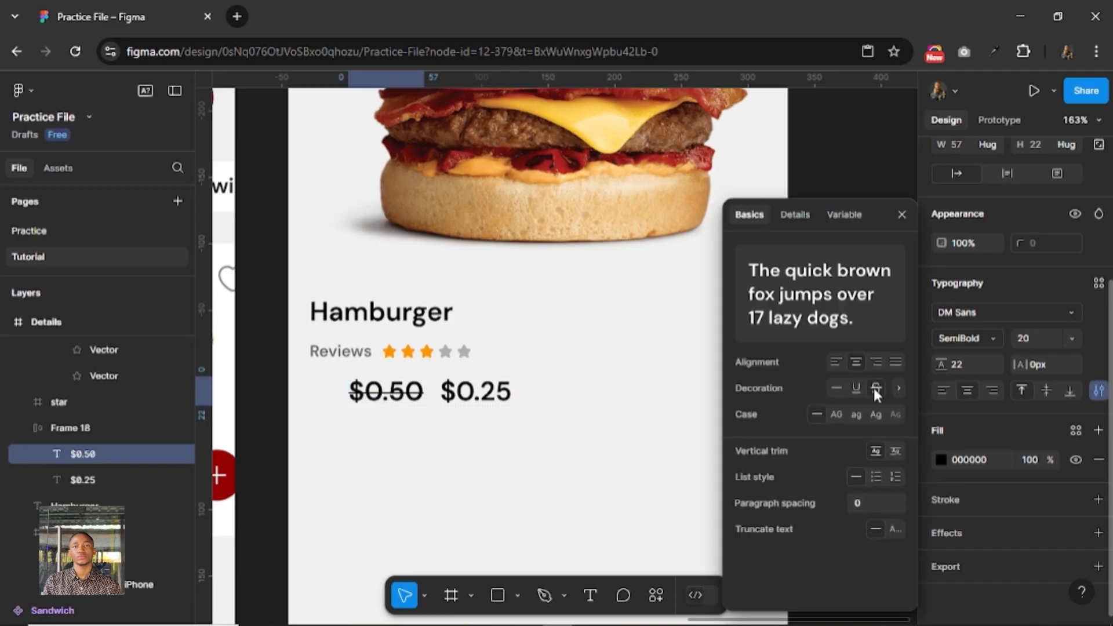
left_click(901, 216)
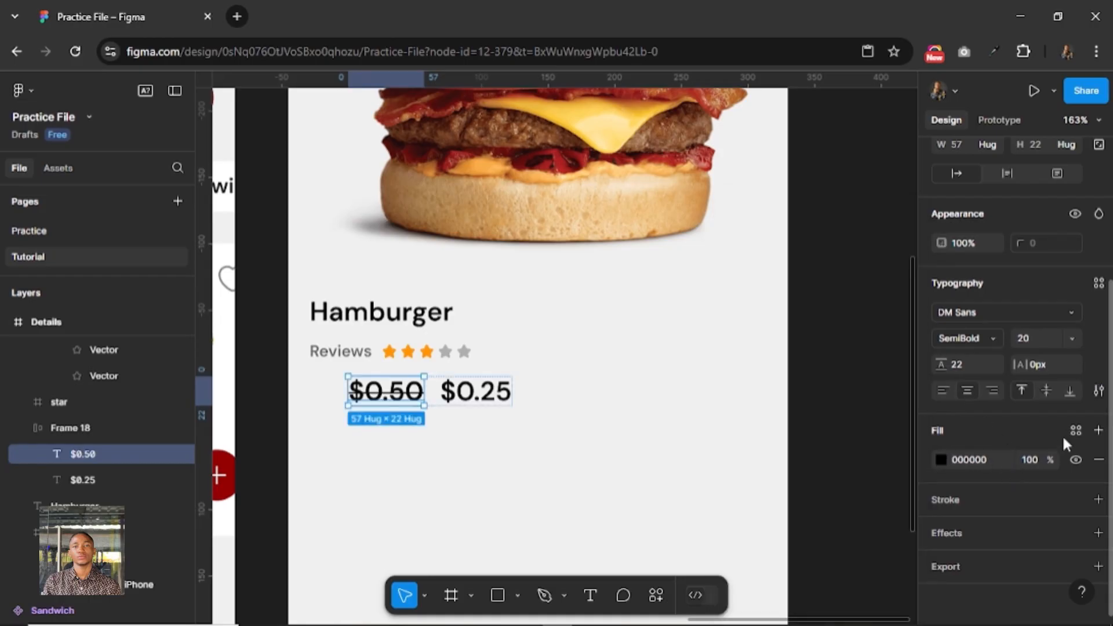
Apply the library colour white-800 to the struck-through $0.50 price text.
left_click(1070, 432)
scroll(826, 491, "up", 5)
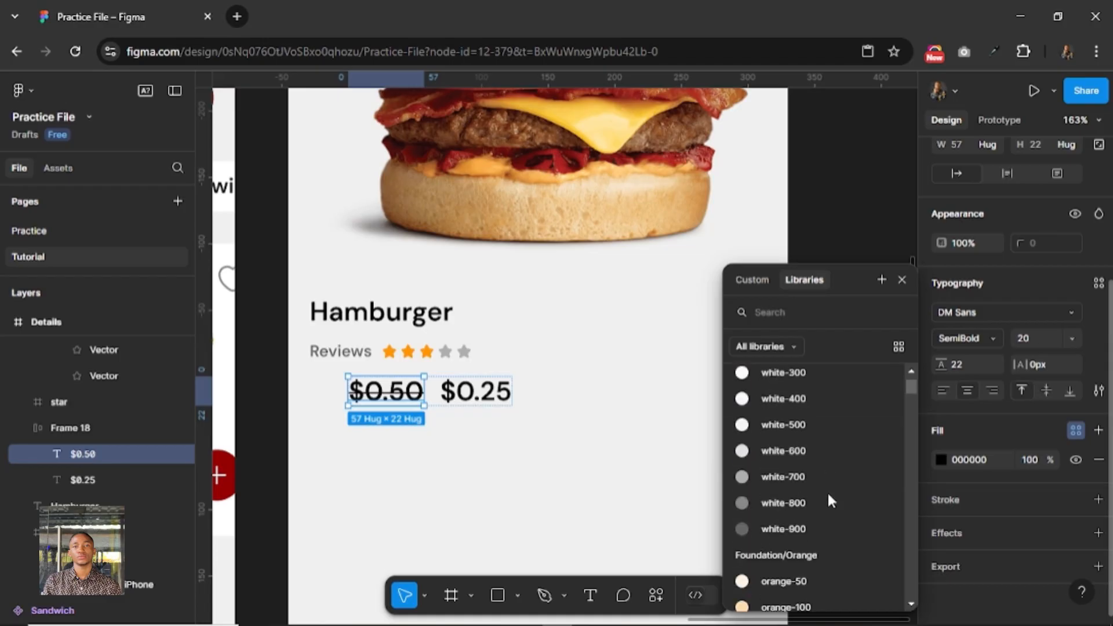
left_click(788, 473)
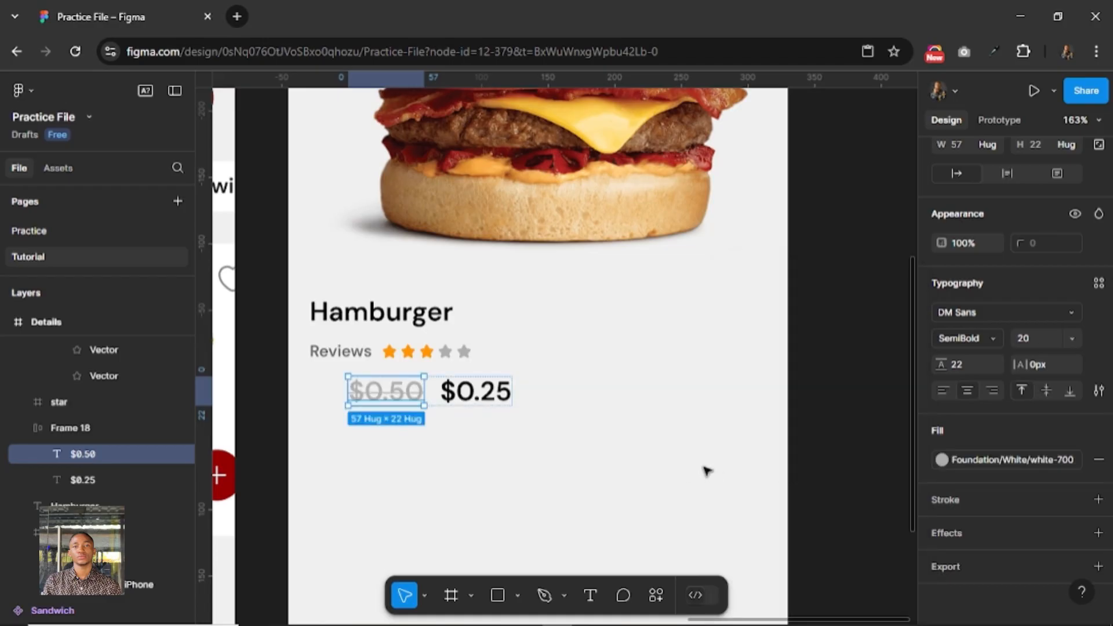
left_click(962, 460)
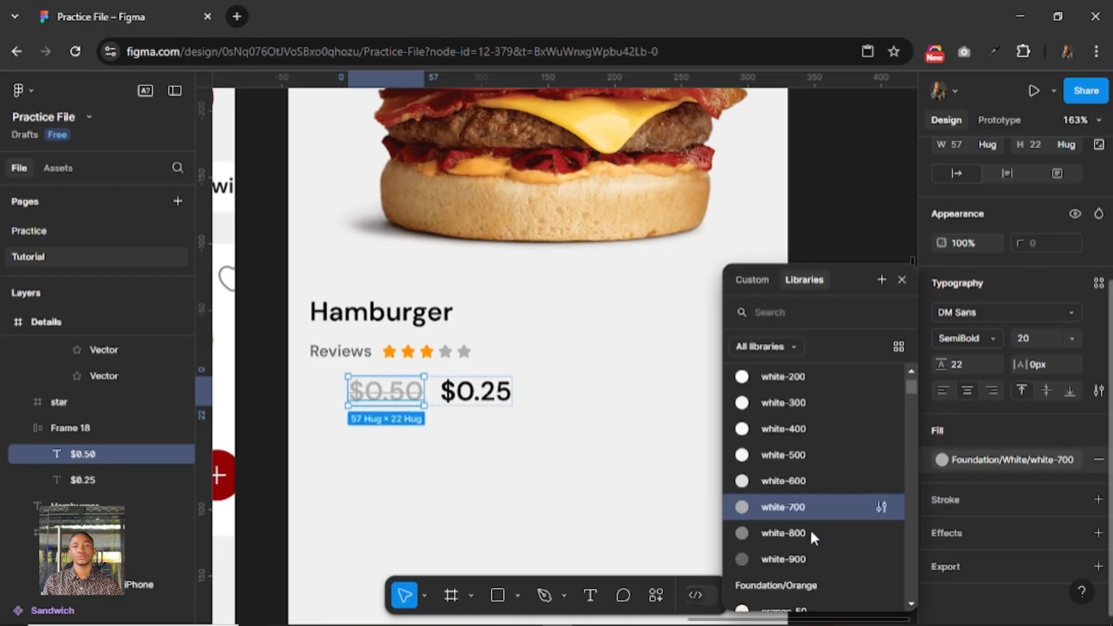
left_click(811, 535)
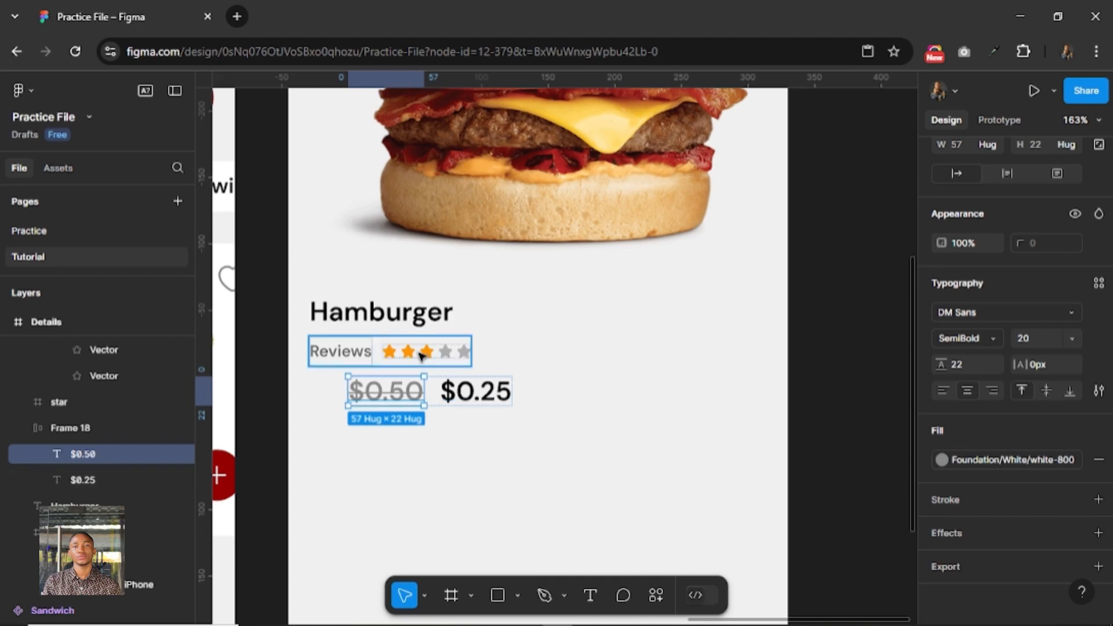
Combine the Hamburger title, reviews row and price row in a vertical auto layout with a gap of 4.
key("shift+Return")
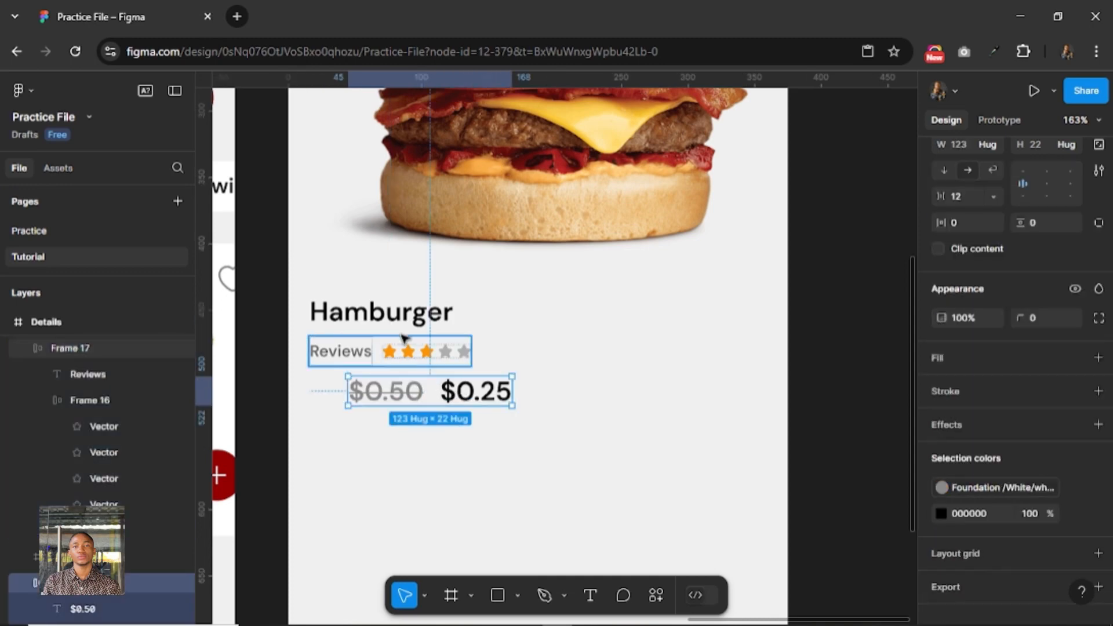
left_click(404, 338, "shift")
left_click(385, 313, "shift")
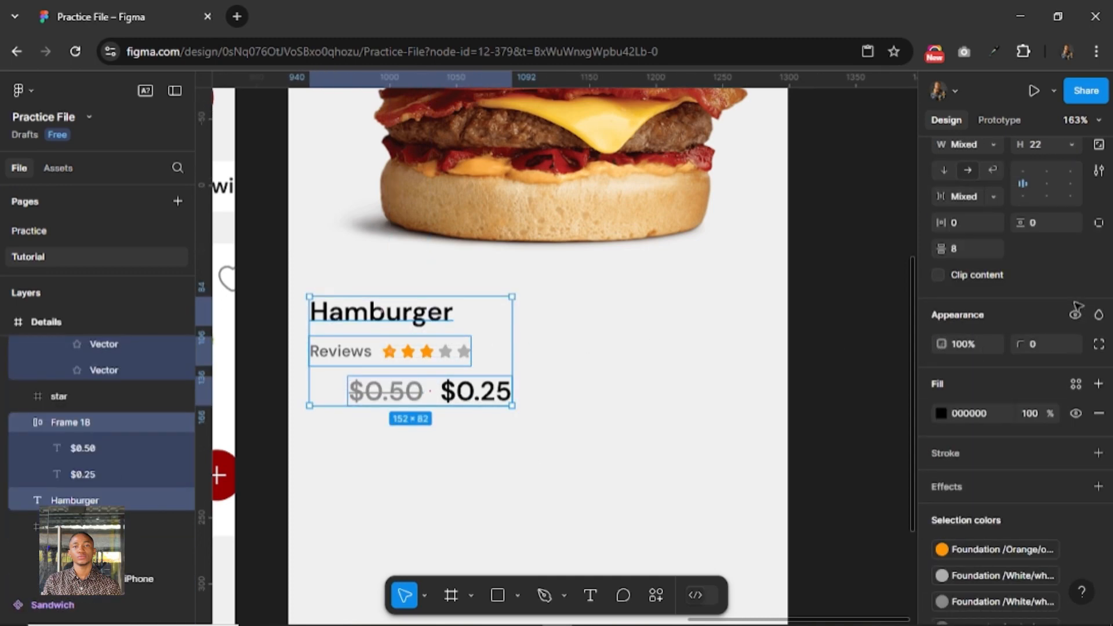
scroll(1071, 268, "up", 2)
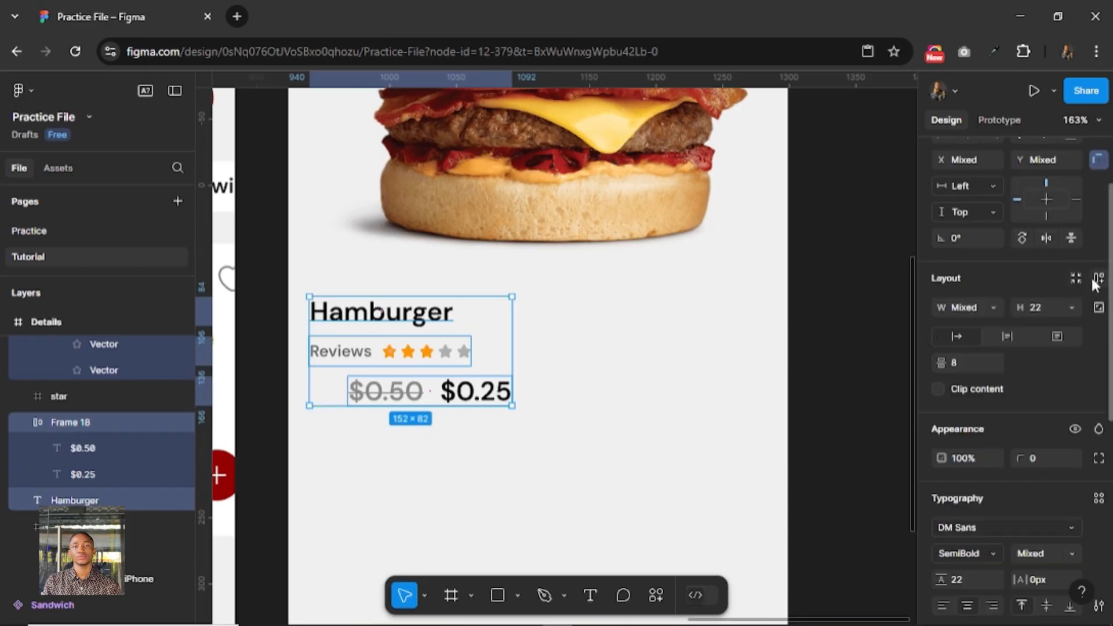
key("shift+a")
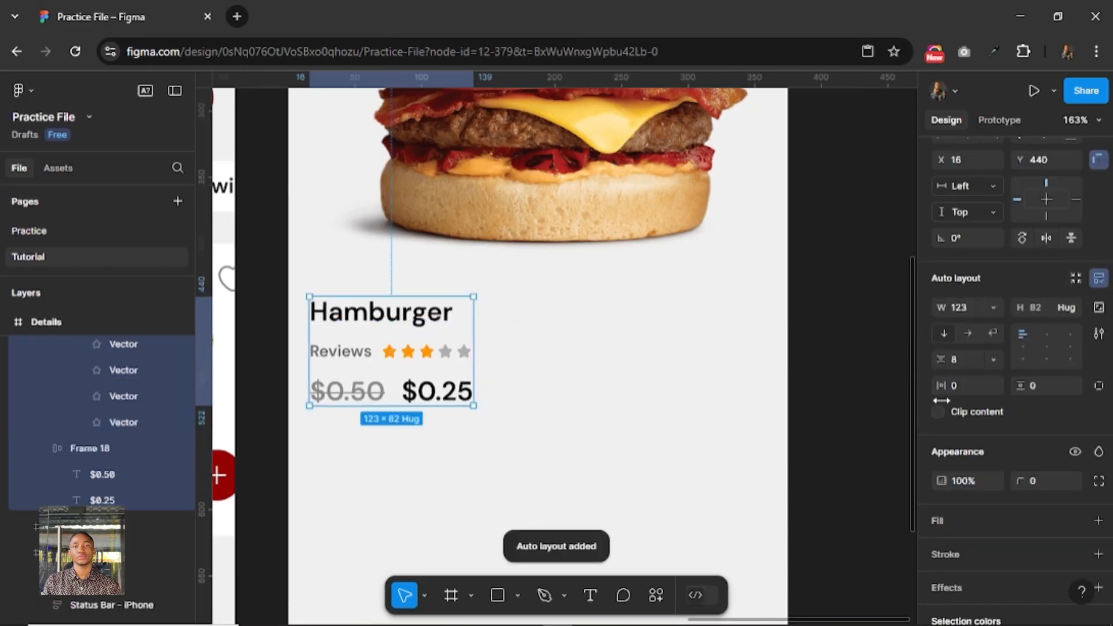
left_click(969, 355)
type("4")
key("Return")
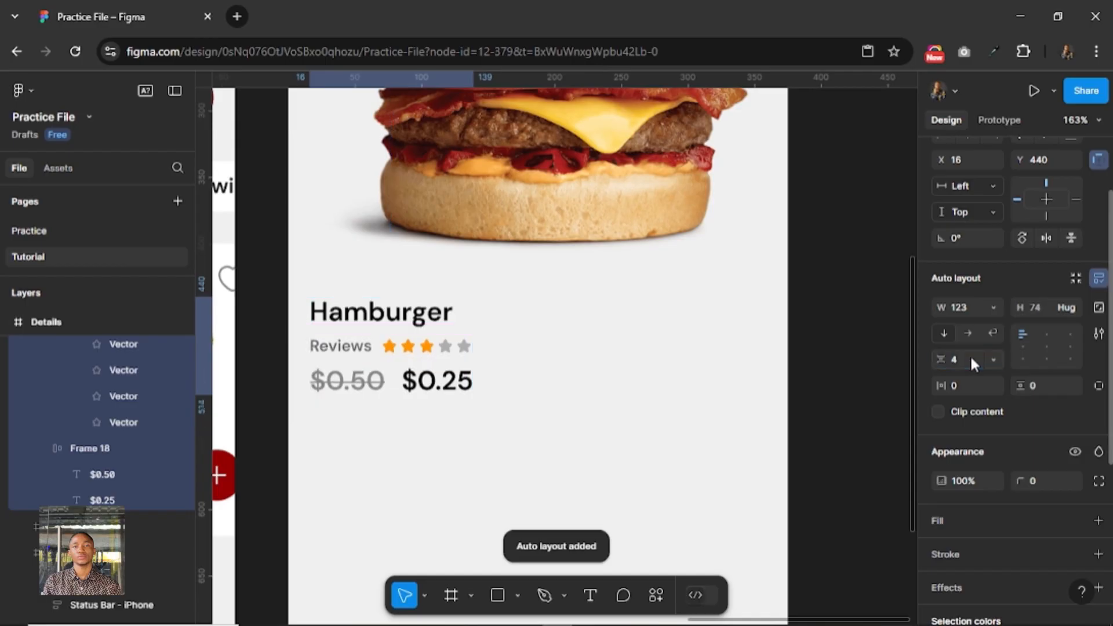
Try a font size of 16 on both price texts and set it back to 20.
scroll(527, 409, "down", 4)
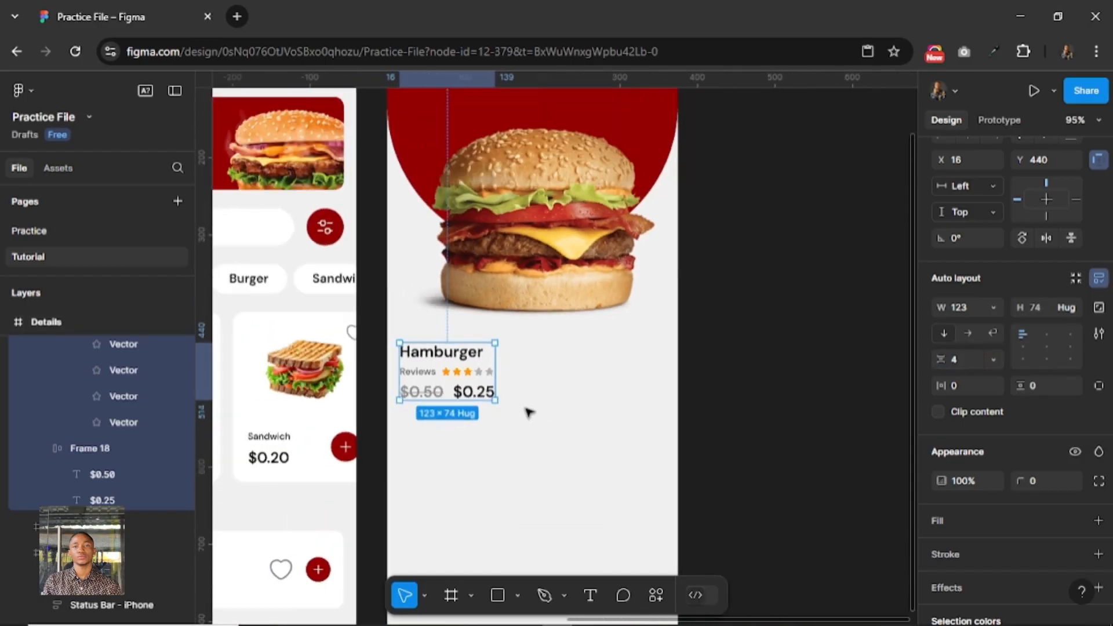
scroll(527, 412, "up", 2)
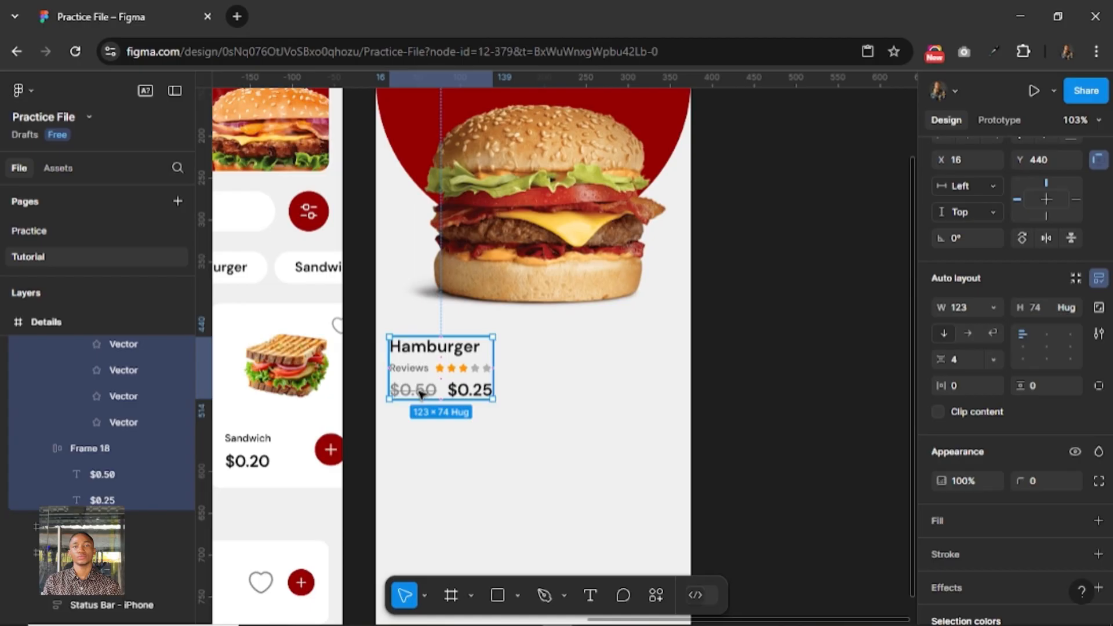
double_click(421, 395)
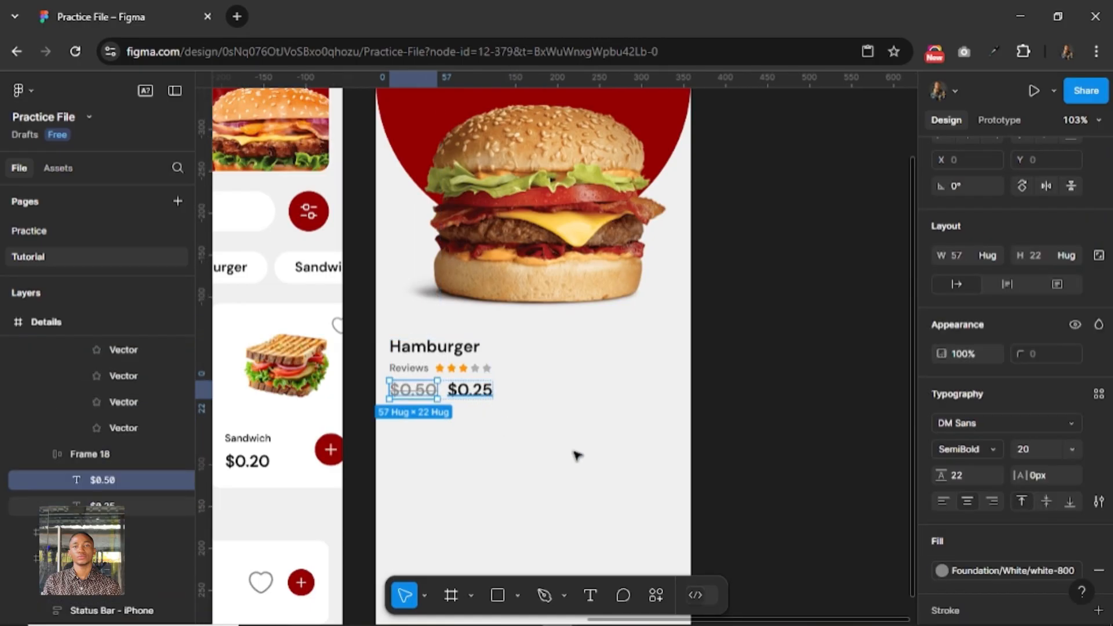
left_click(469, 389, "shift")
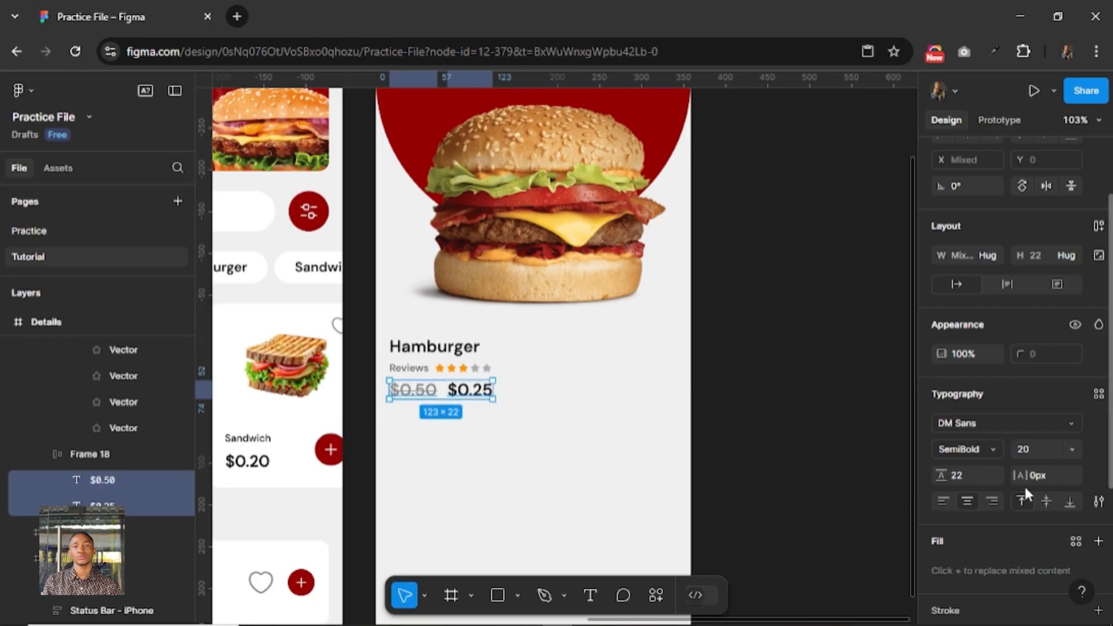
left_click(1040, 452)
type("16")
key("Return")
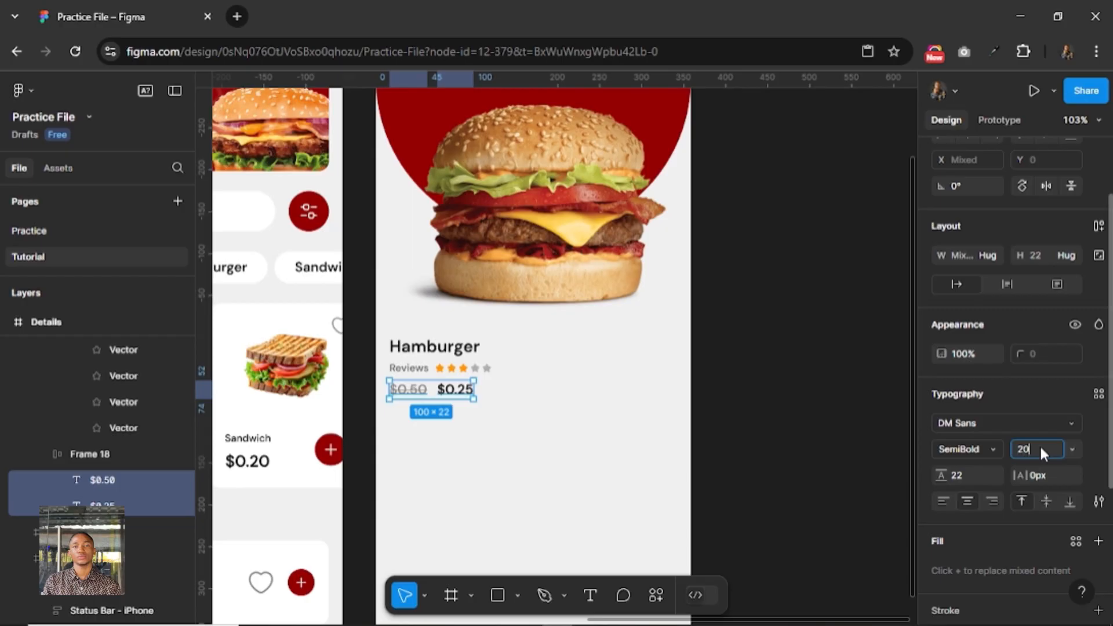
type("20")
key("Return")
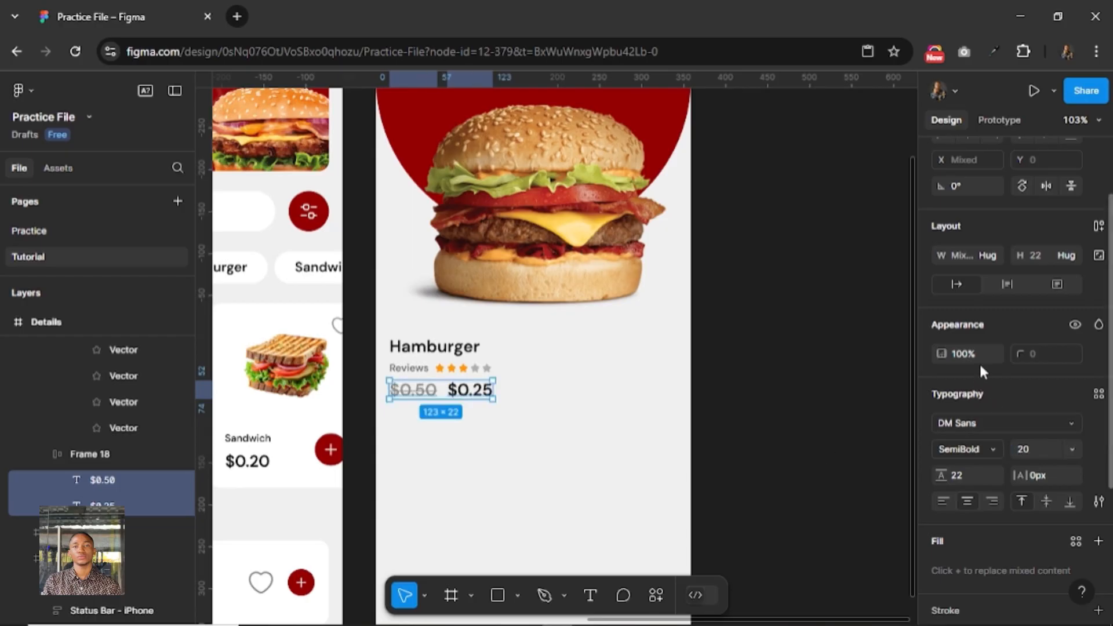
Set the gap between the $0.50 and $0.25 prices to 8.
key("shift+a")
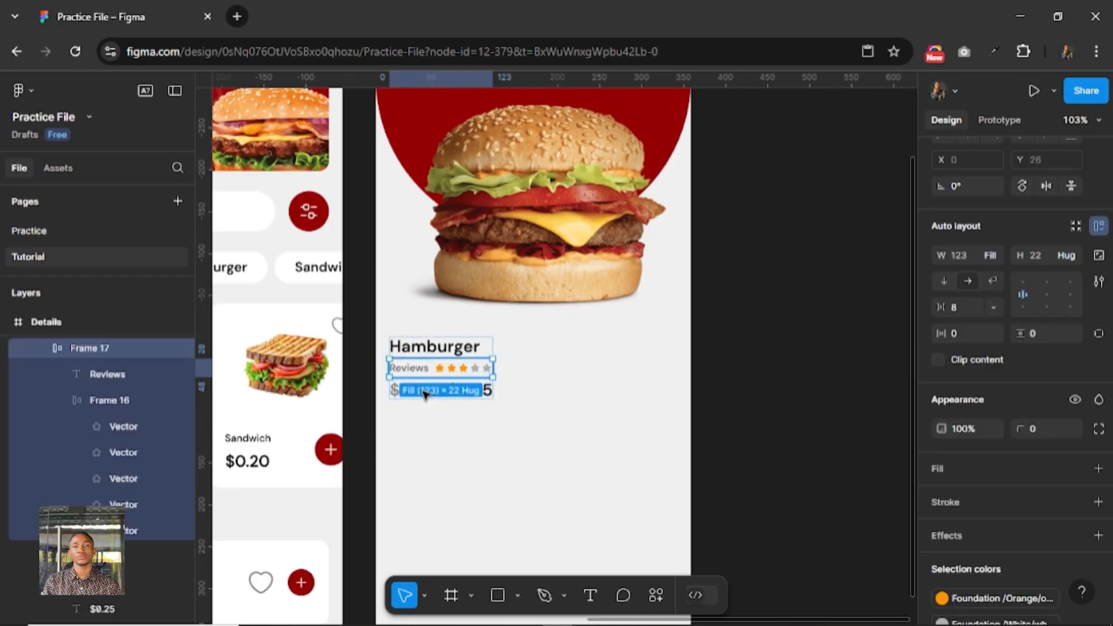
left_click(432, 399)
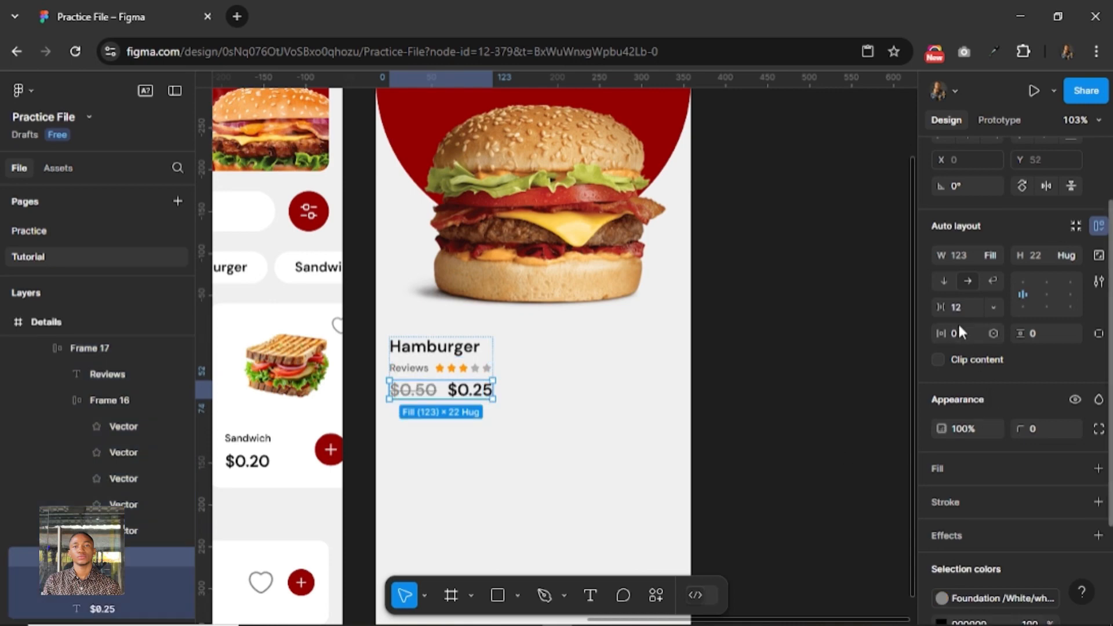
type("4")
key("Return")
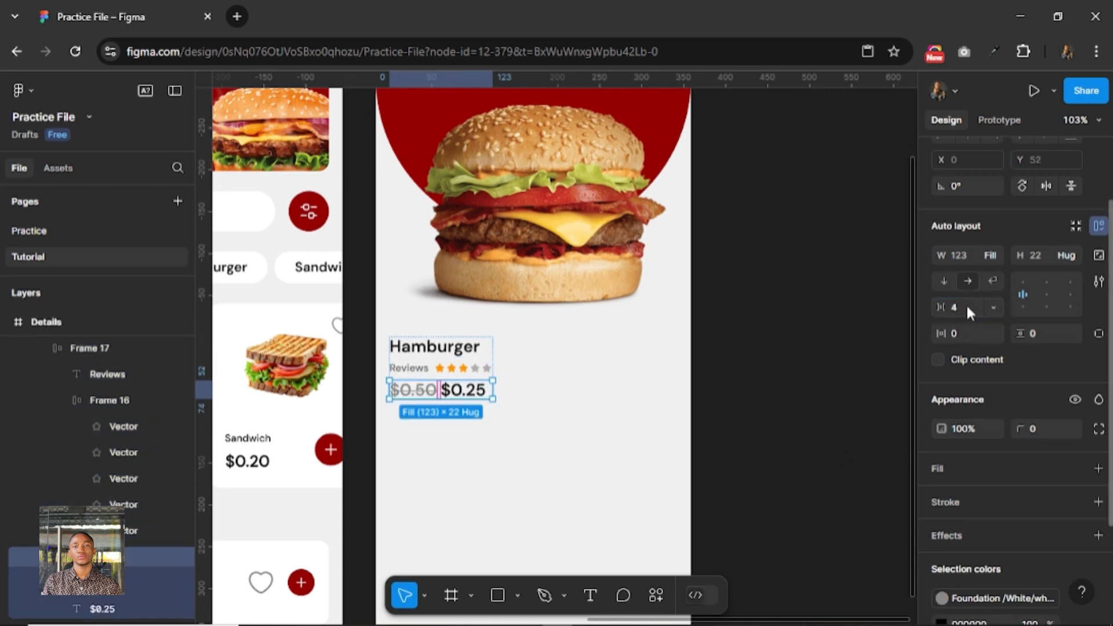
left_click(965, 303)
type("8")
key("Return")
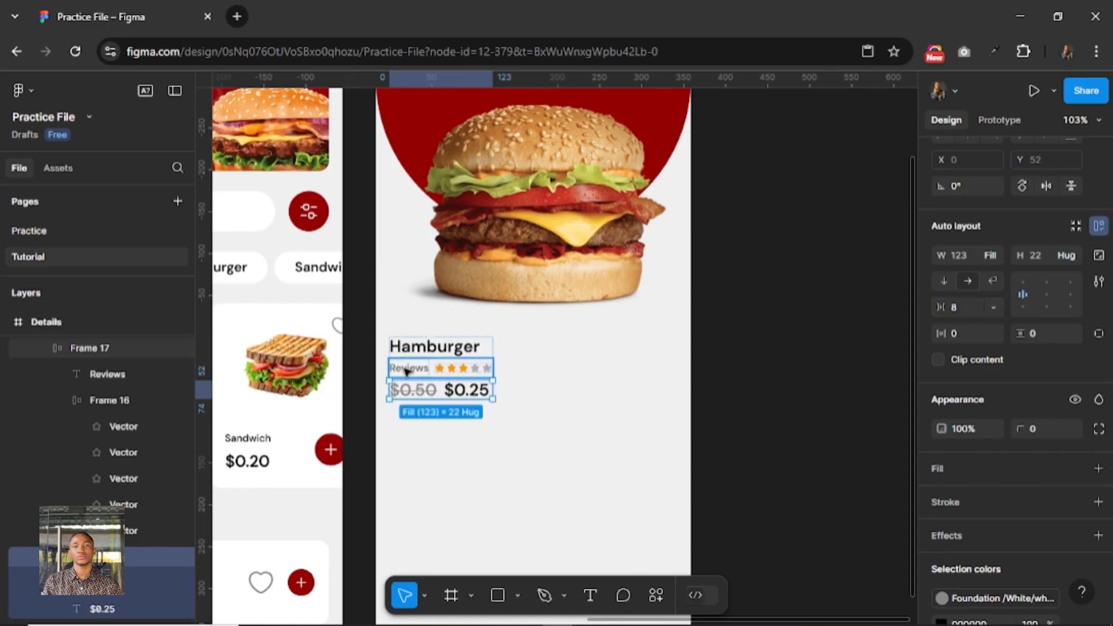
Set the gap between the Reviews label and the stars to 4.
left_click(406, 371)
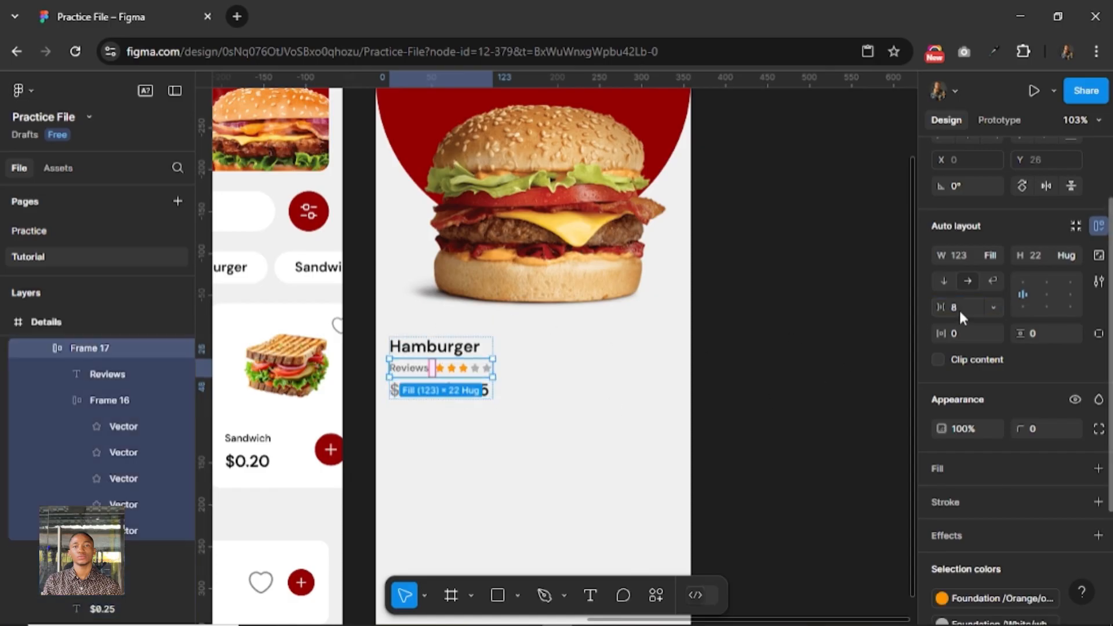
type("4")
key("Return")
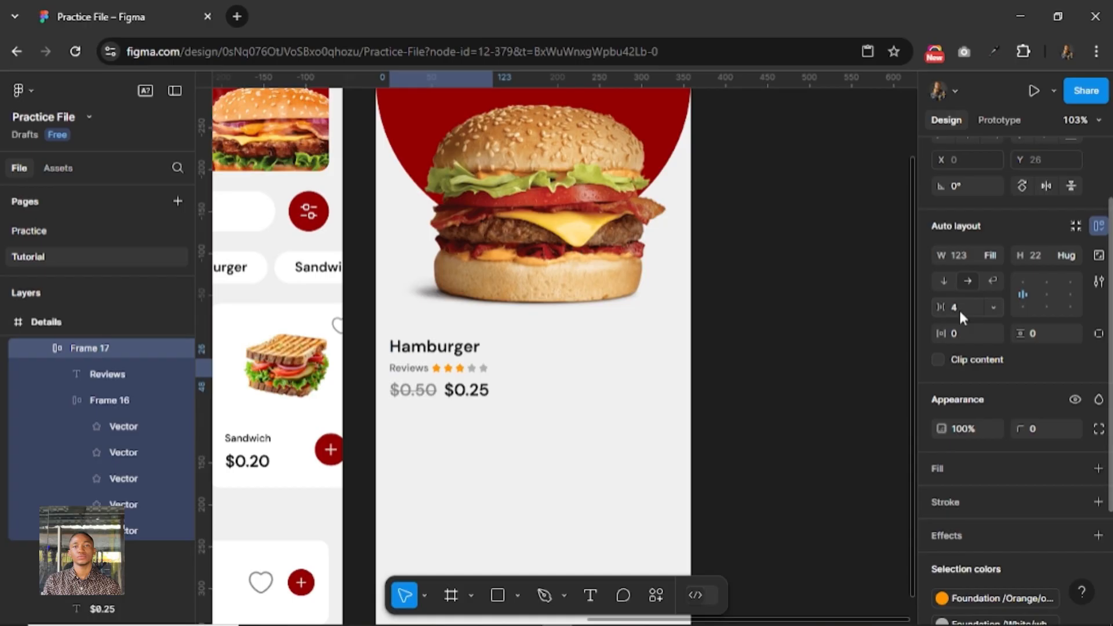
left_click(526, 351)
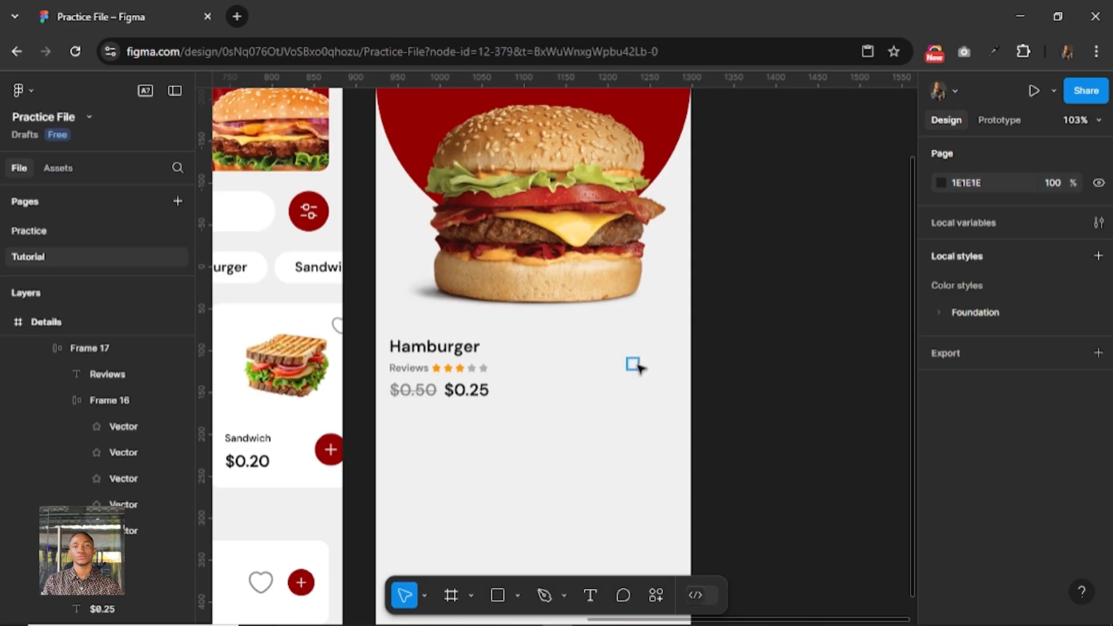
Draw a frame about 114 × 34 beside the reviews and prices on the Details screen and give it an FFFFFF fill.
left_click(633, 365)
left_click(641, 368)
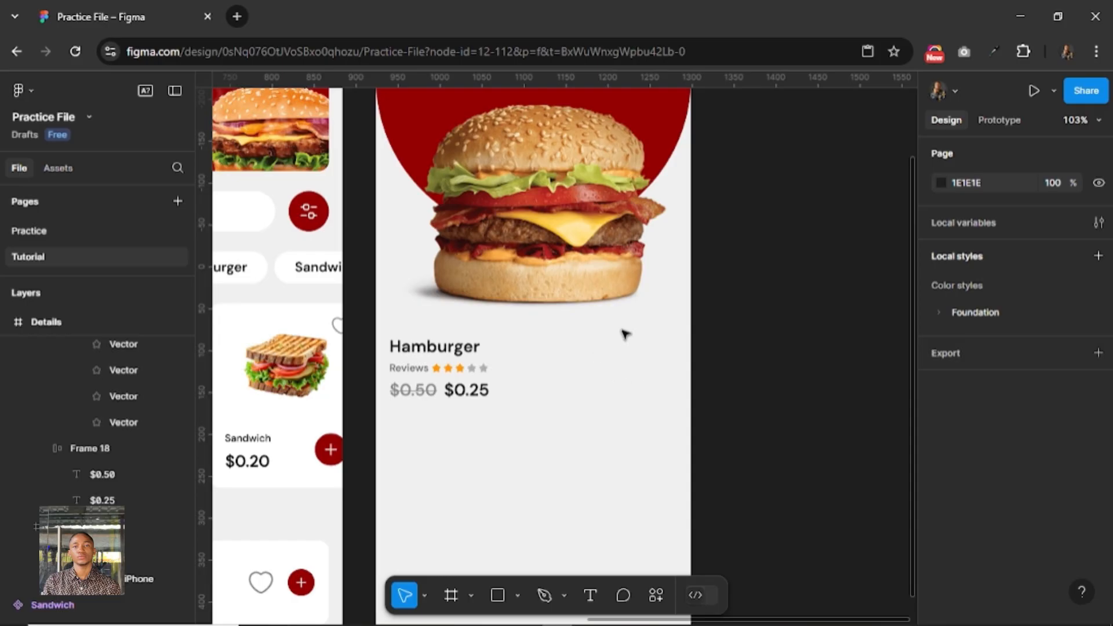
left_click(451, 595)
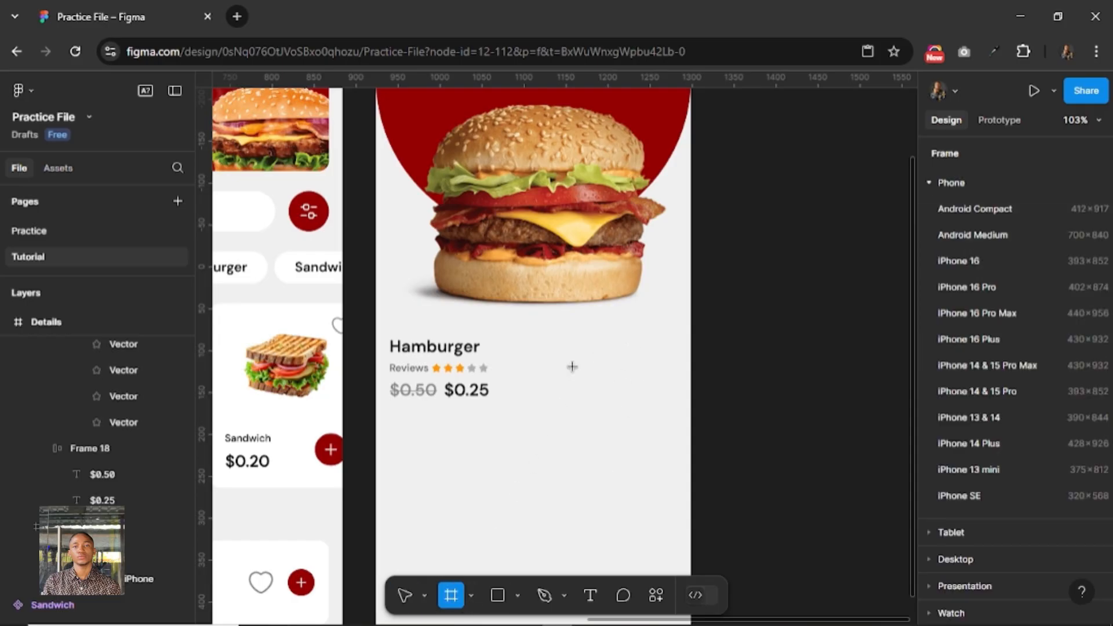
left_click_drag(572, 367, 668, 395)
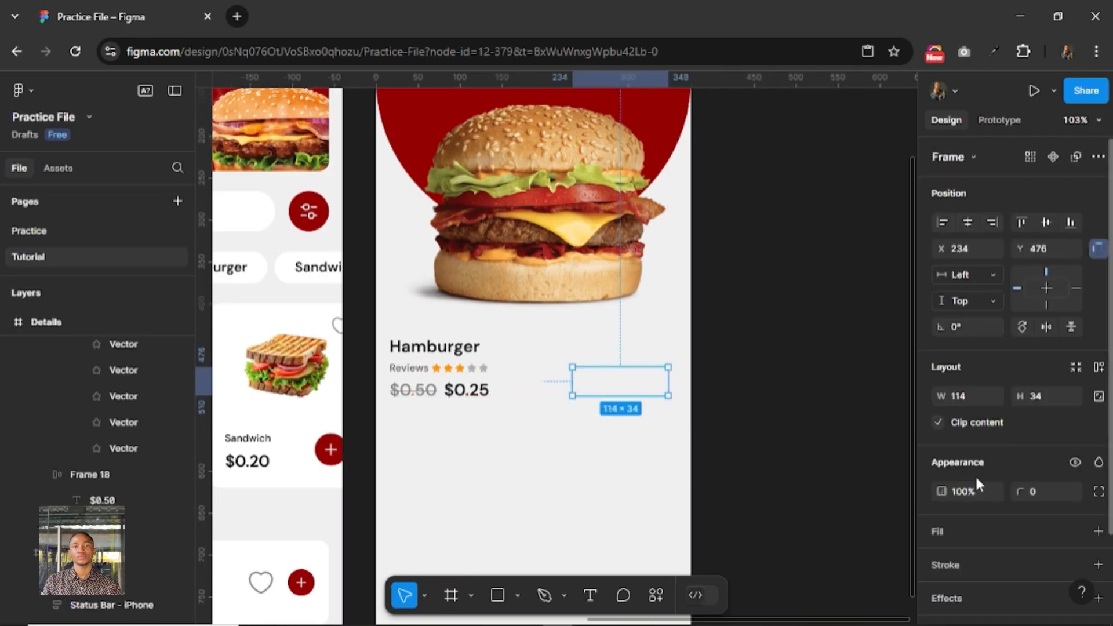
left_click(969, 526)
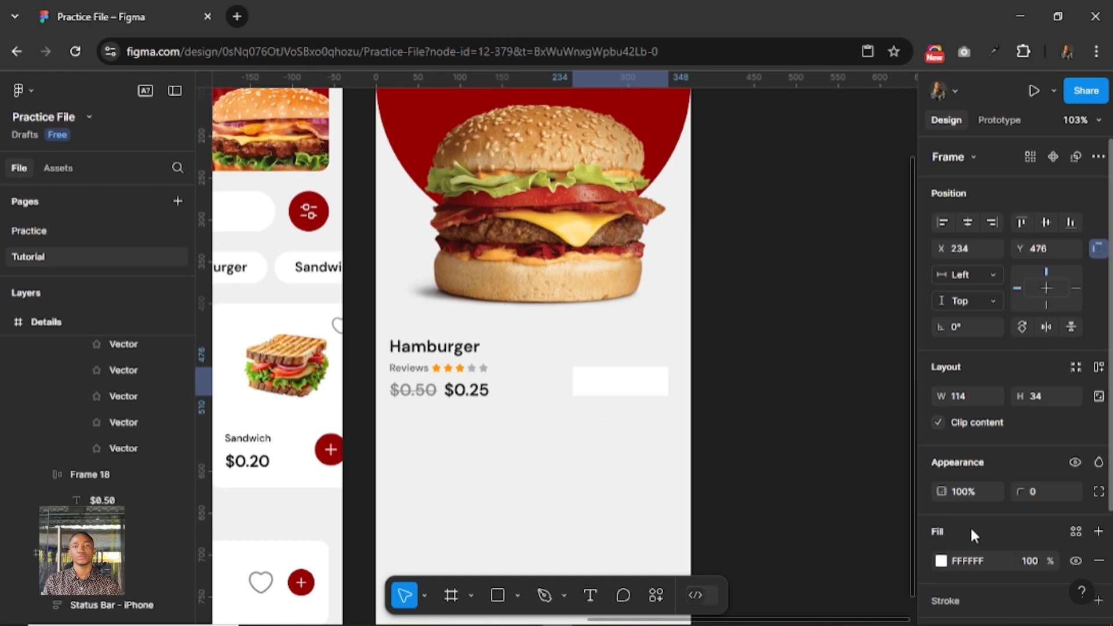
Set the white frame's corner radius to 100 and move it up to Y 455.
left_click(1057, 493)
type("100")
key("Return")
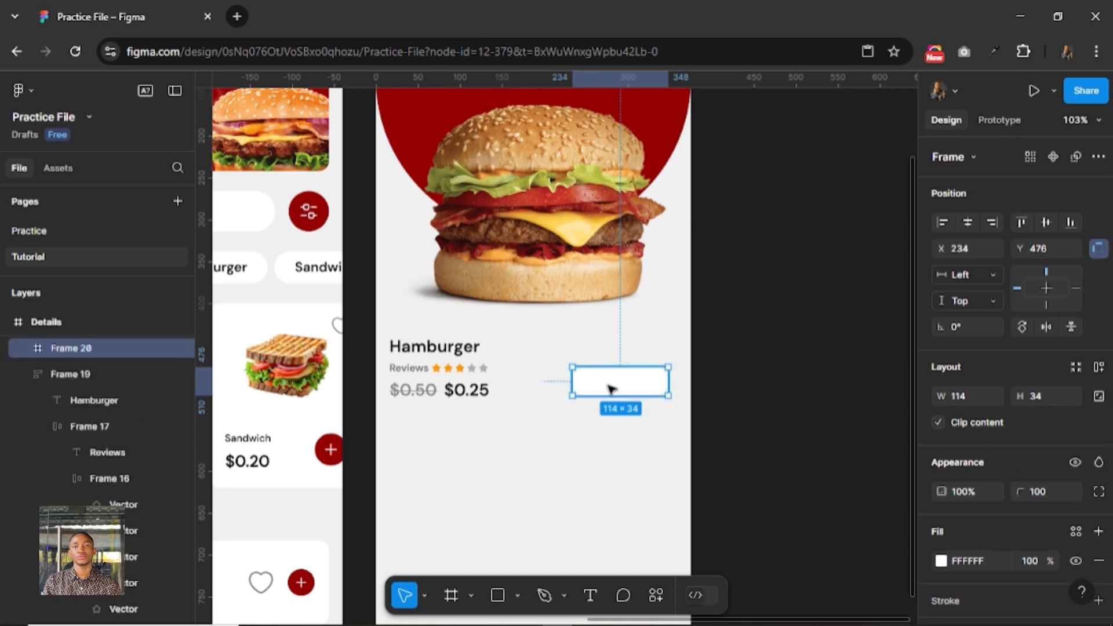
left_click_drag(612, 383, 612, 371)
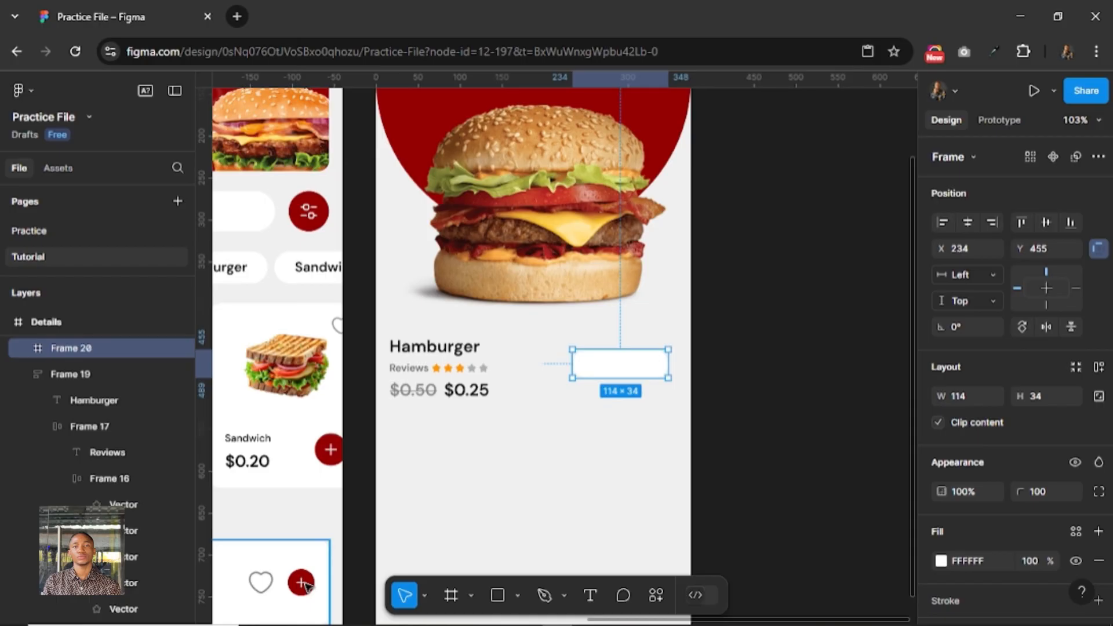
Copy the red plus button from the Home screen's lower card into the white rounded frame on the Details screen.
left_click(305, 586)
double_click(304, 584)
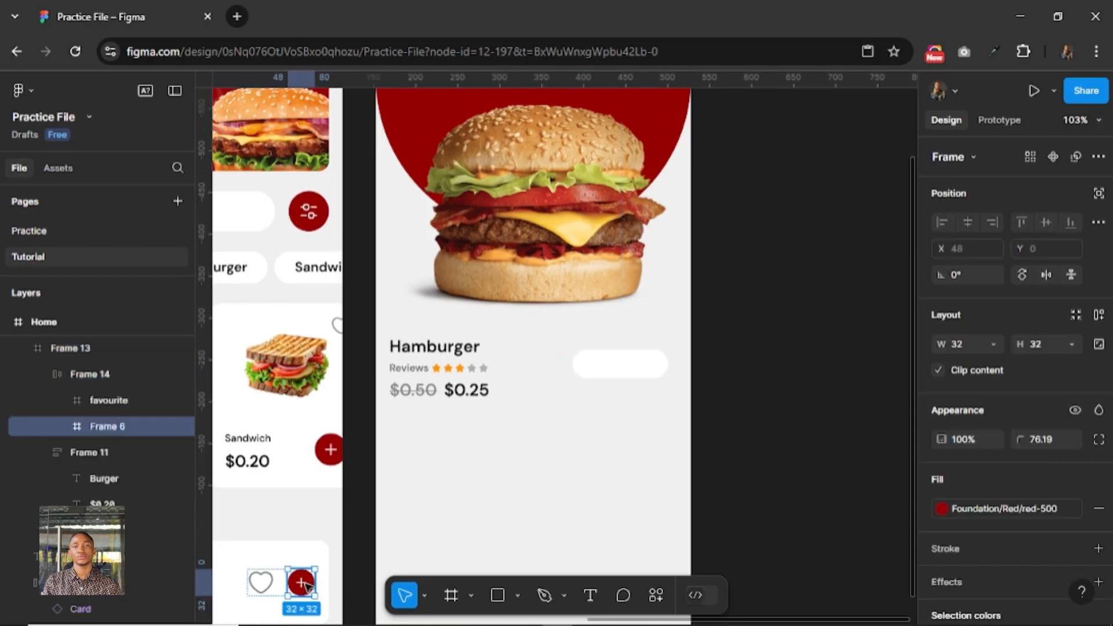
left_click(301, 583)
left_click(260, 588)
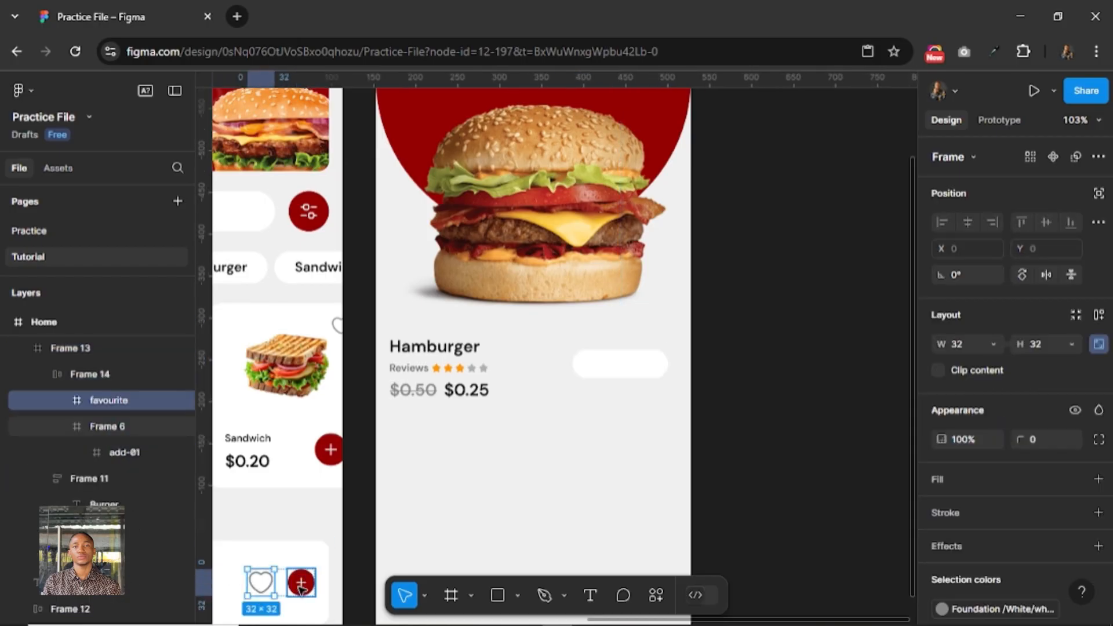
left_click(301, 589)
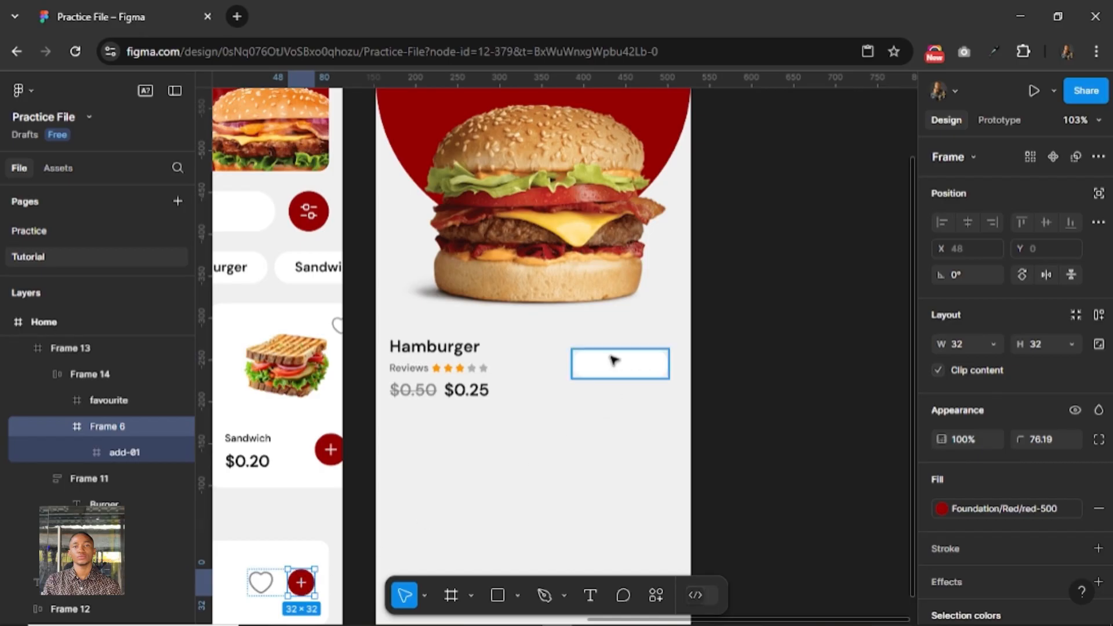
left_click(624, 394)
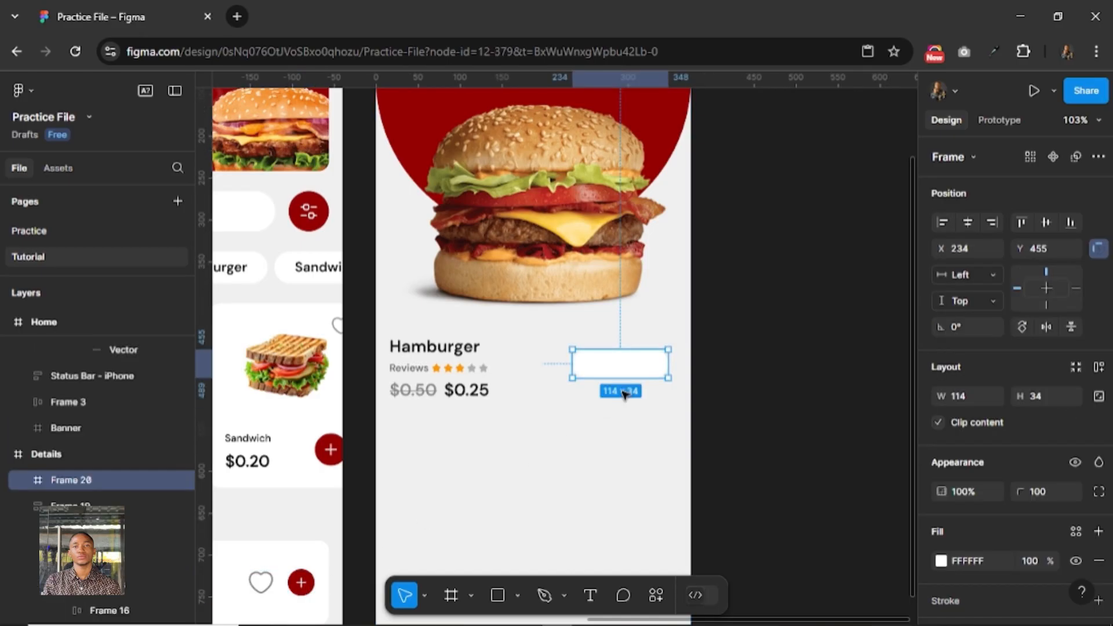
key("ctrl+v")
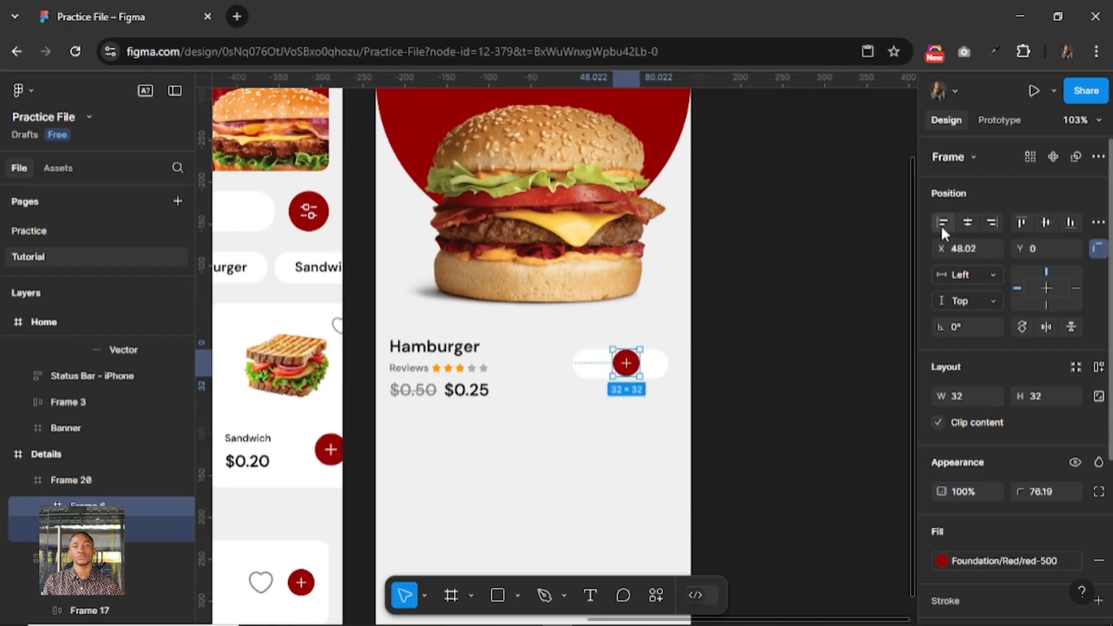
Align the plus button to the white frame's left edge and paste a second copy aligned to its right edge.
left_click(942, 222)
key("ctrl+v")
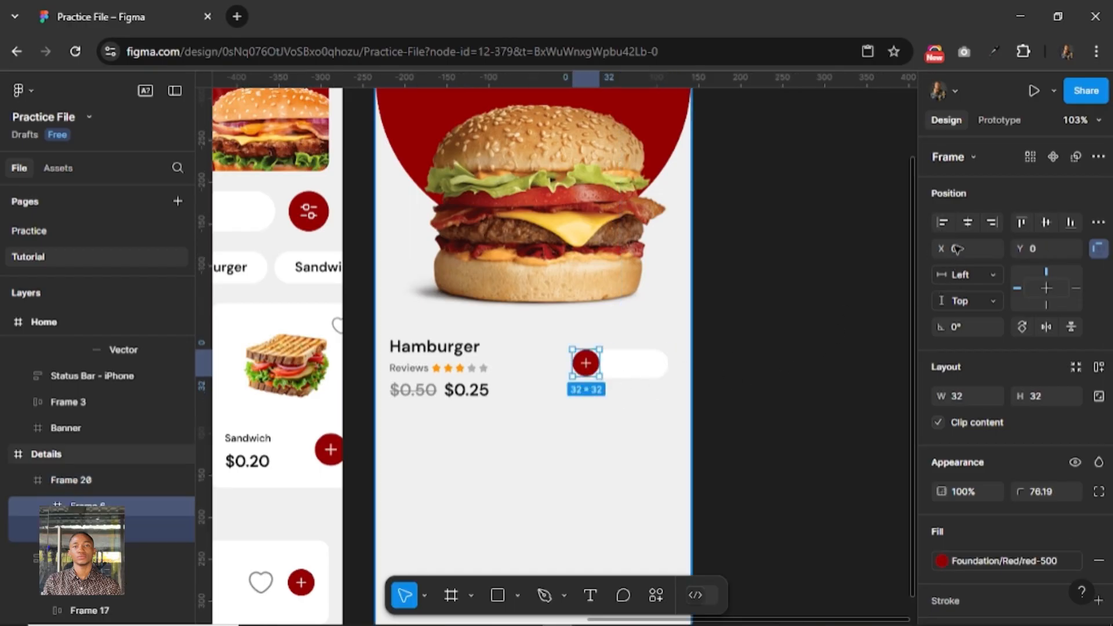
left_click(991, 223)
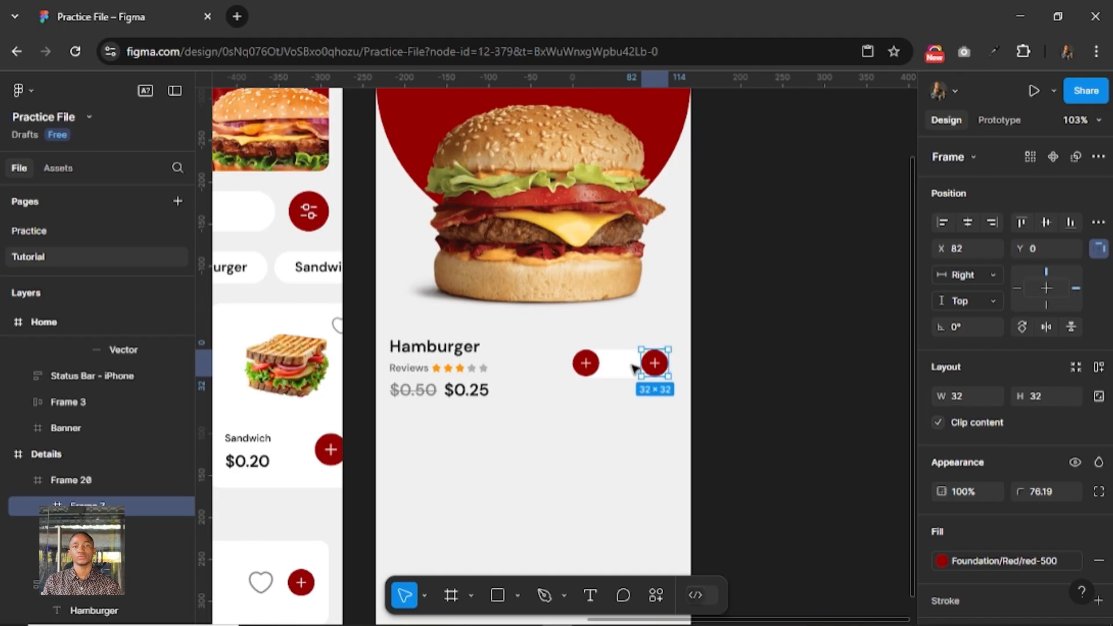
Draw a frame about 33 × 33 between the two red plus buttons inside the white rounded frame.
left_click(590, 595)
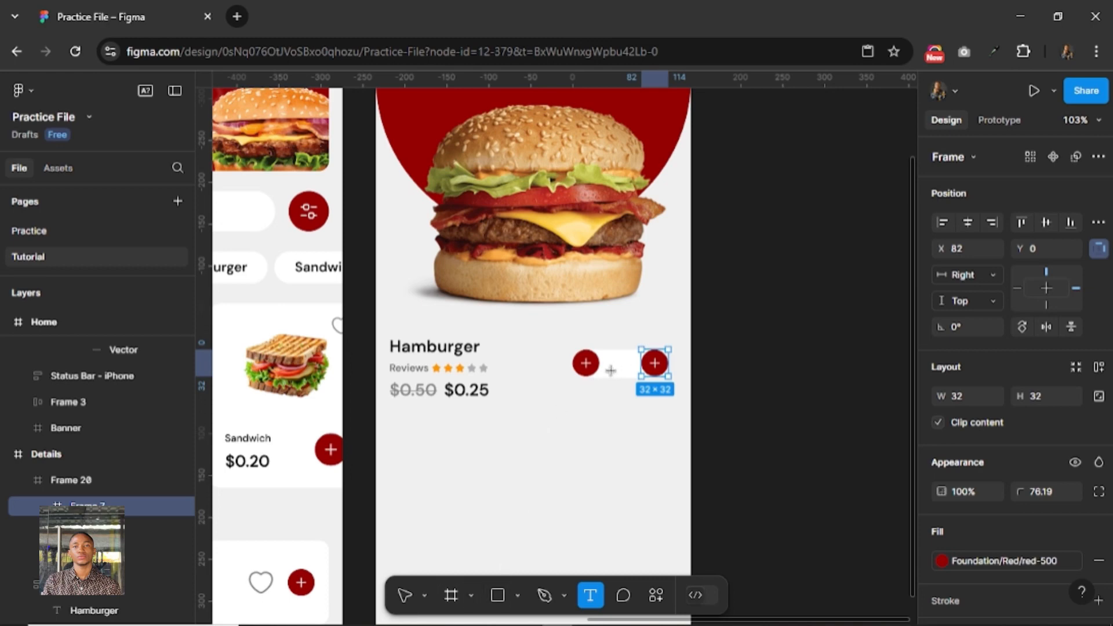
key("f")
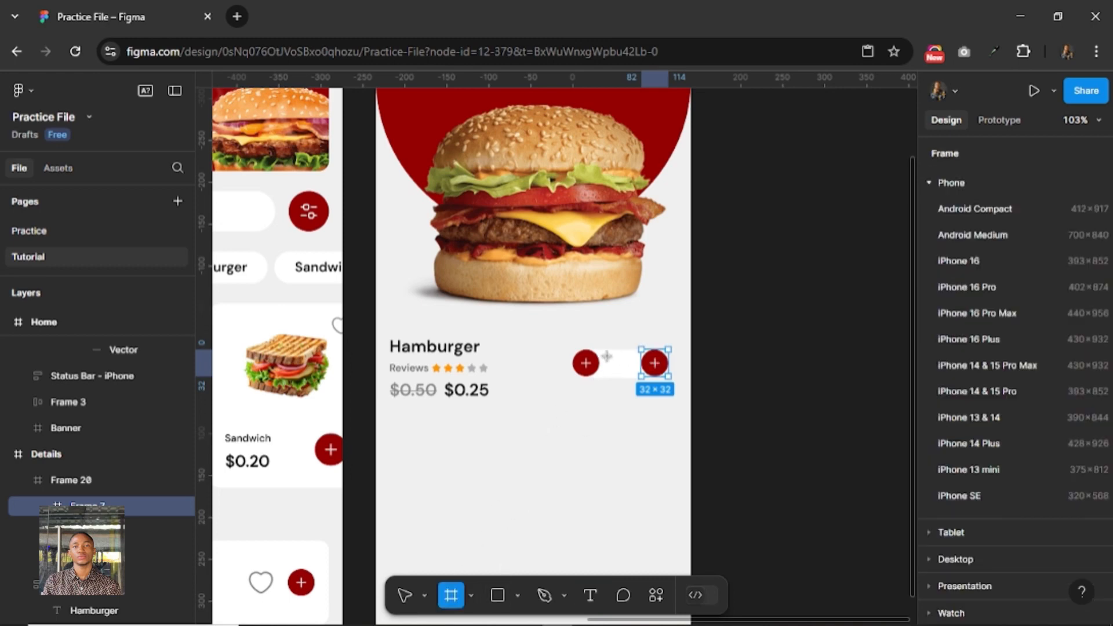
left_click_drag(606, 355, 635, 381)
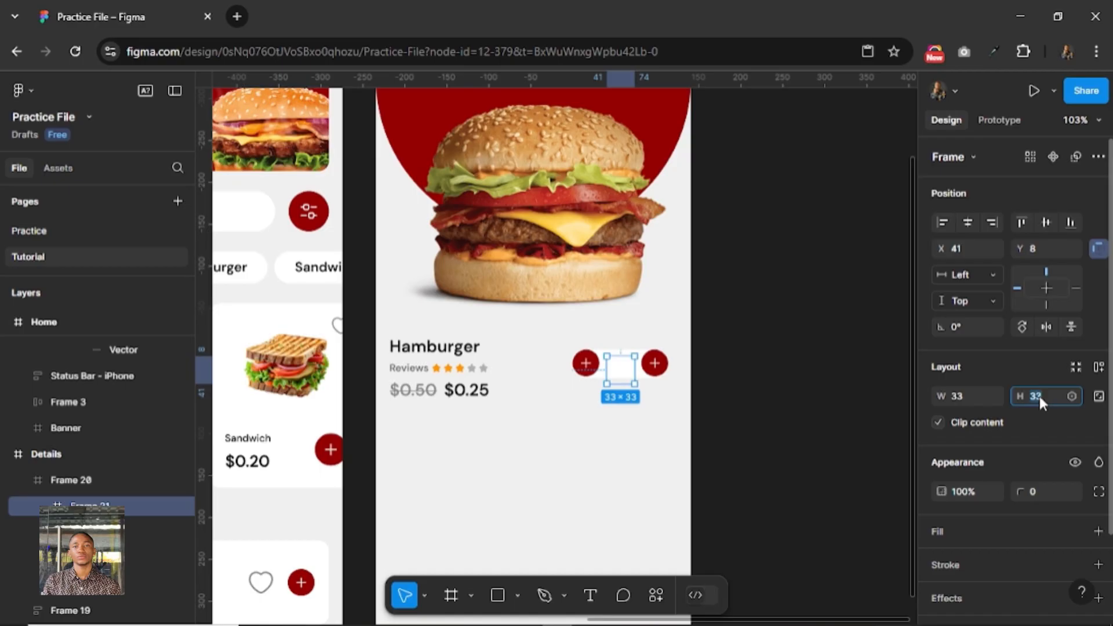
type("24")
key("Return")
key("ctrl+z")
Scale the small frame between the plus buttons proportionally to 24 × 24.
key("k")
left_click(1041, 441)
type("2")
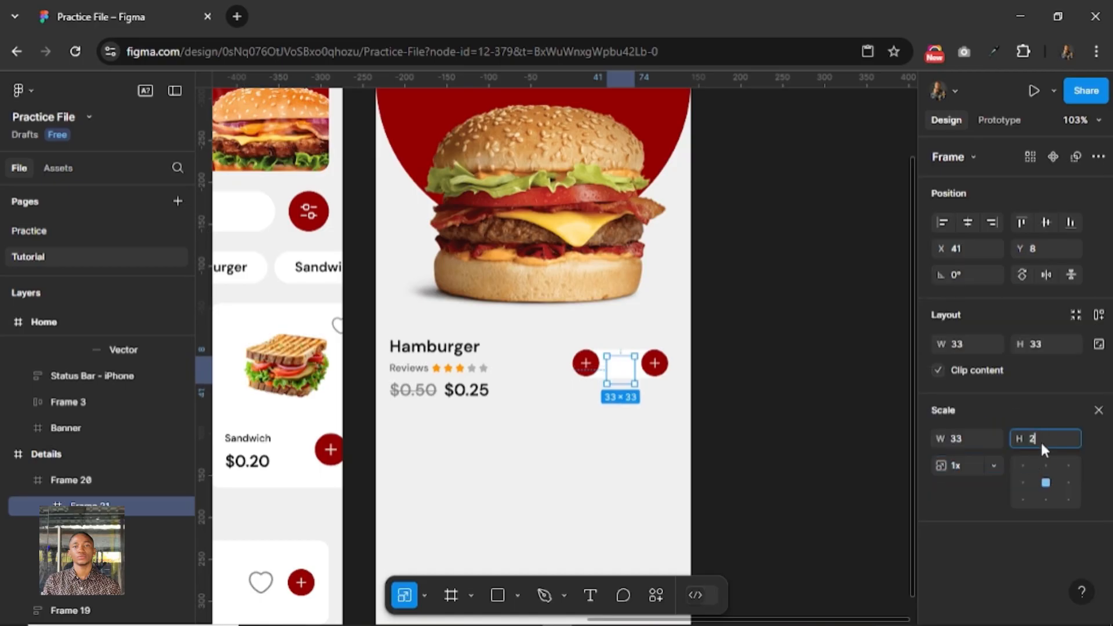
type("4")
key("Return")
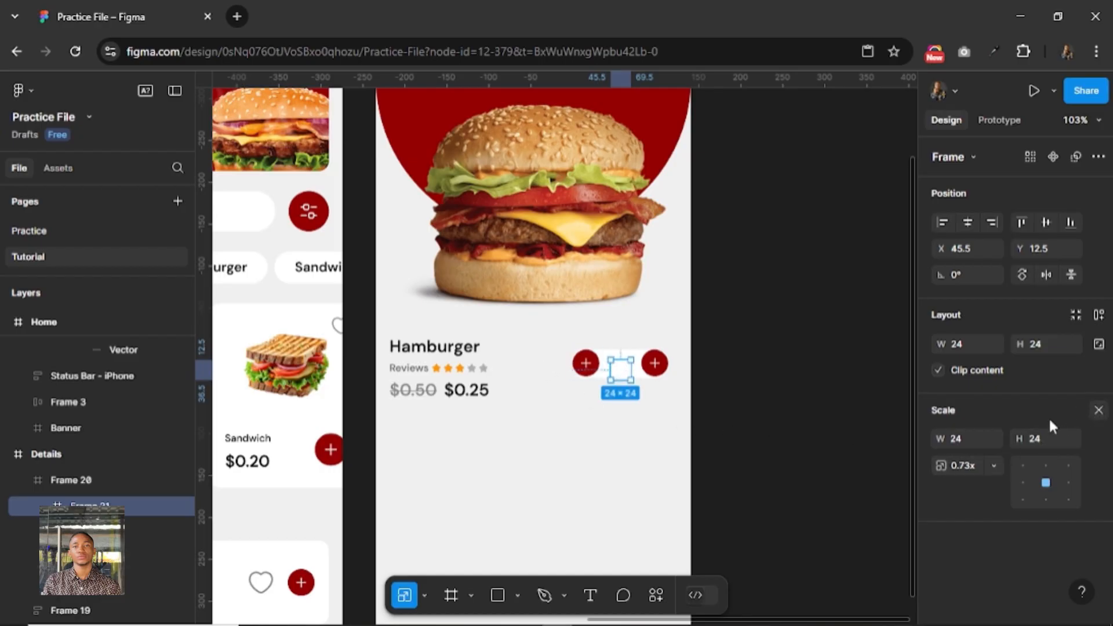
left_click(1097, 409)
Give the 24 × 24 frame a 1A1A1A fill and center it vertically in the white rounded frame.
left_click(950, 528)
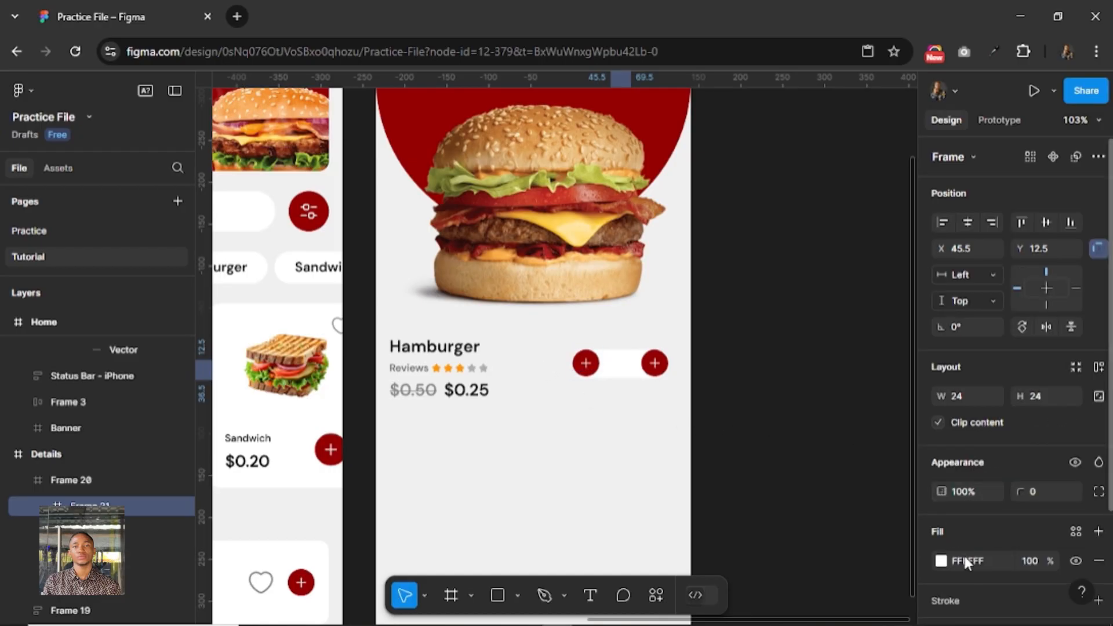
left_click(971, 560)
type("1")
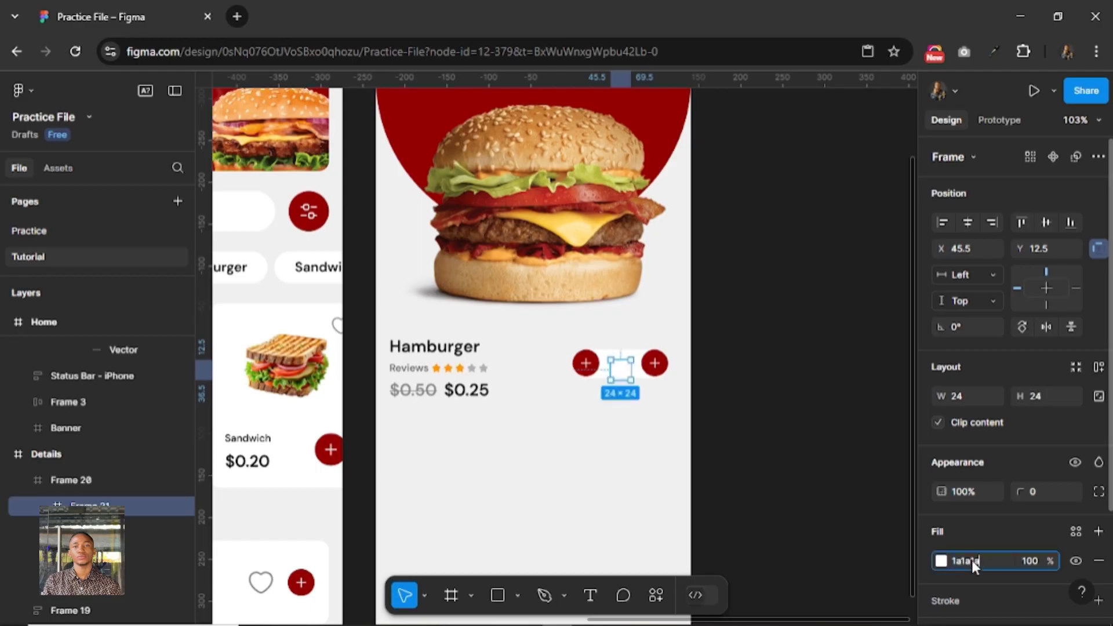
type("a1a1a")
key("Return")
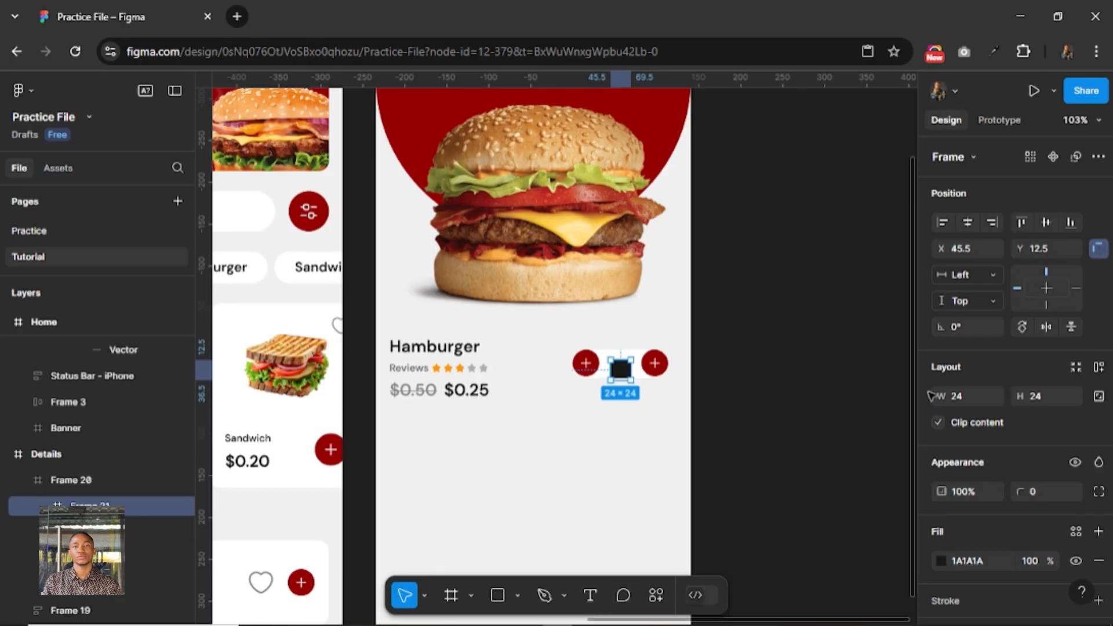
left_click(1043, 222)
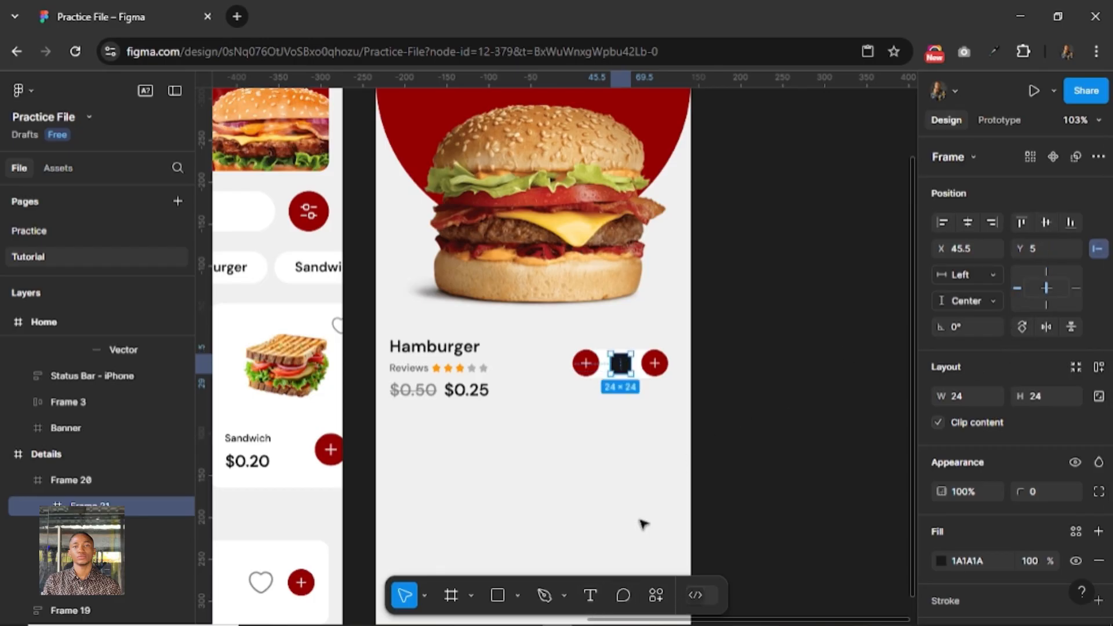
Add the text "1" inside the dark square, center it both ways and set its font size to 16.
left_click(591, 597)
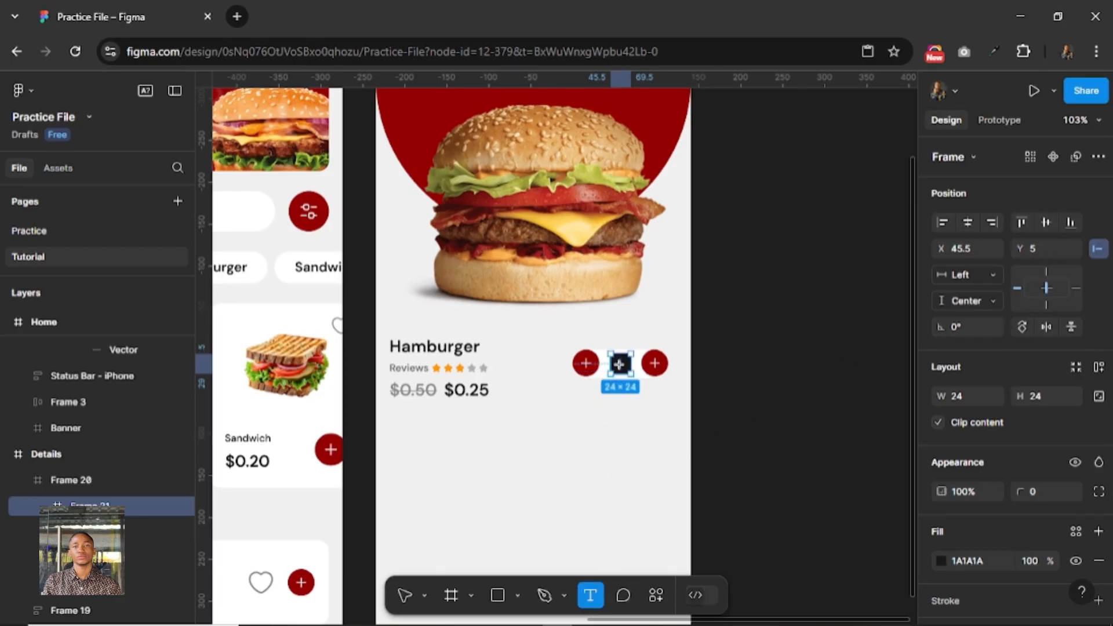
left_click(707, 388)
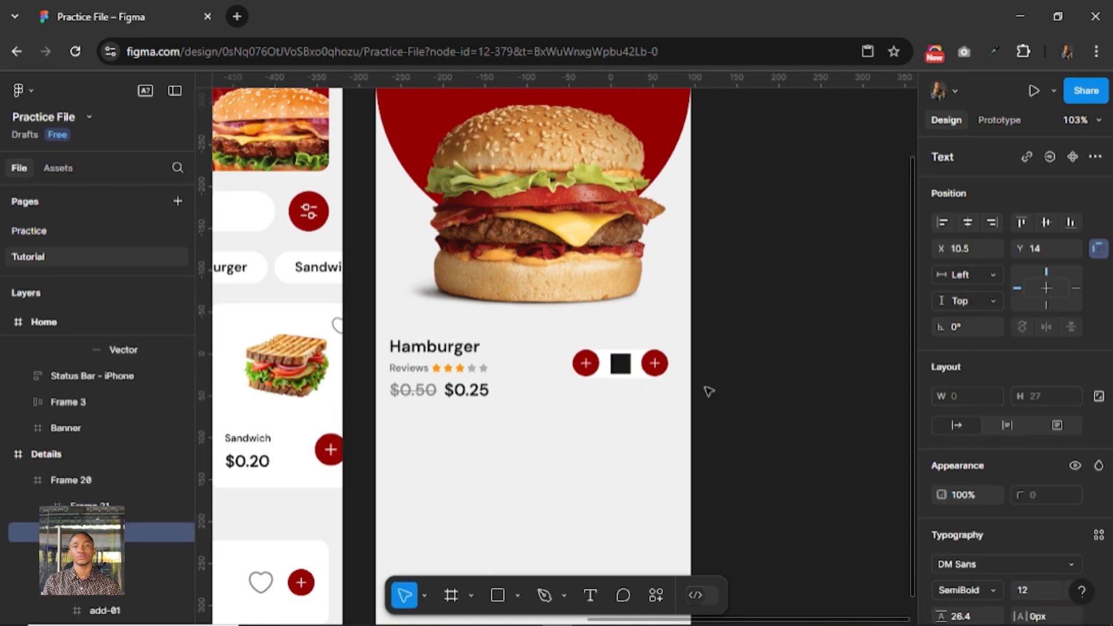
type("1")
left_click(738, 371)
left_click(967, 222)
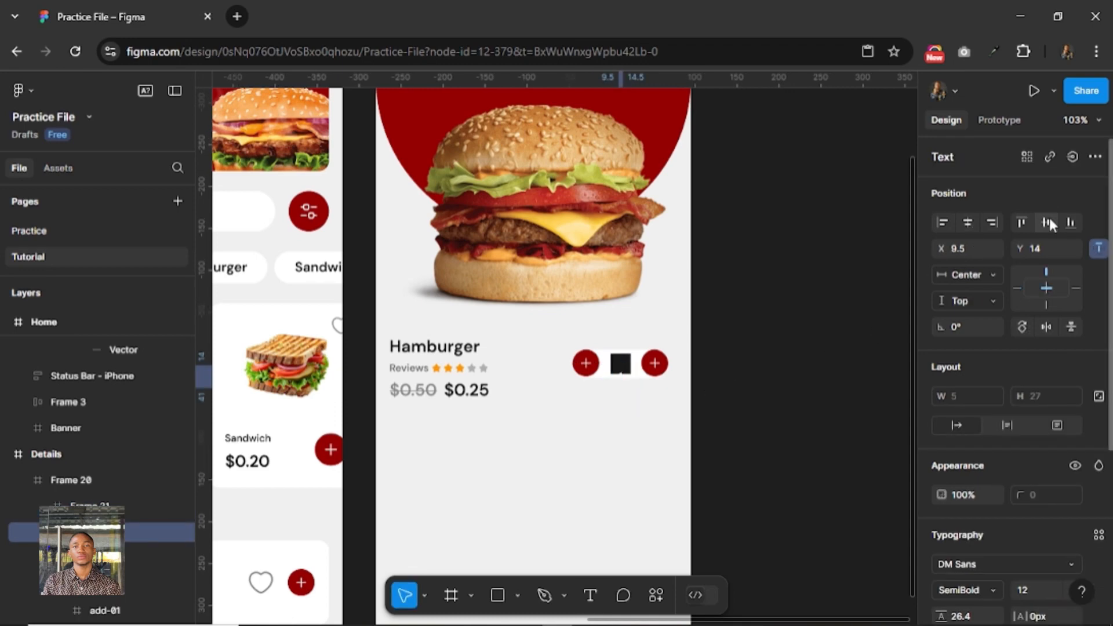
left_click(1045, 222)
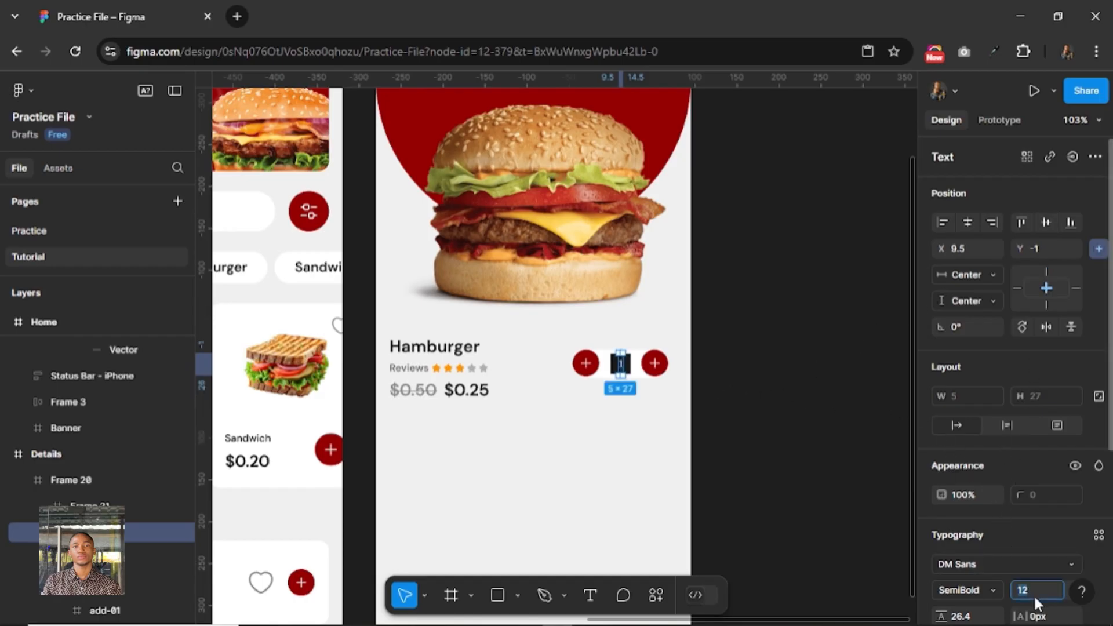
key("Return")
left_click(968, 224)
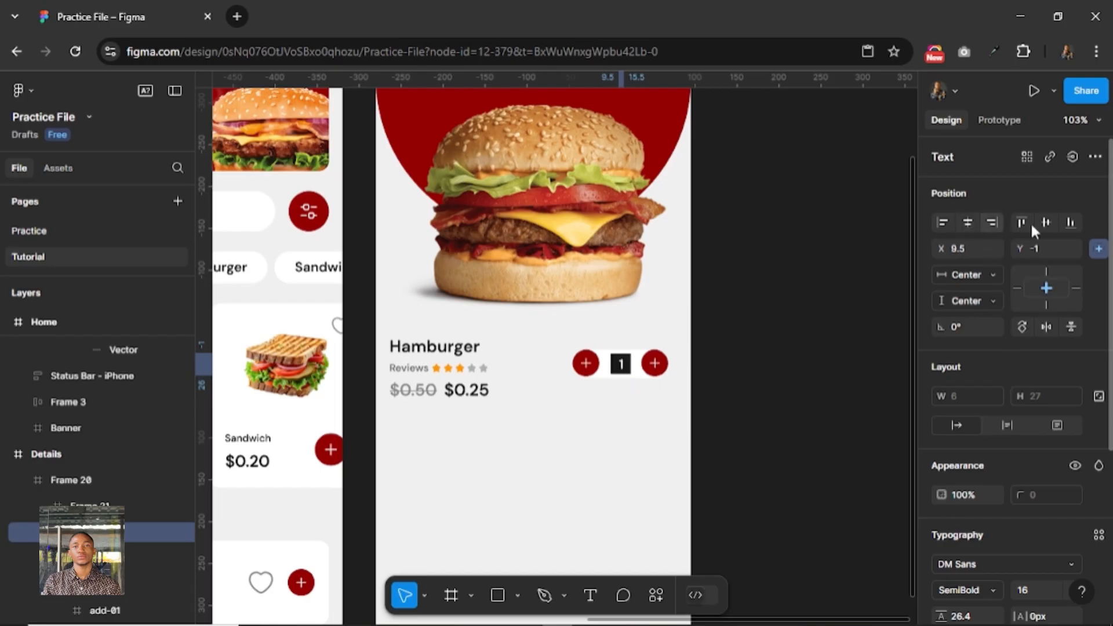
Hide the dark square's fill and set the color of the quantity text "1" to 000000.
left_click(586, 360)
left_click(620, 364)
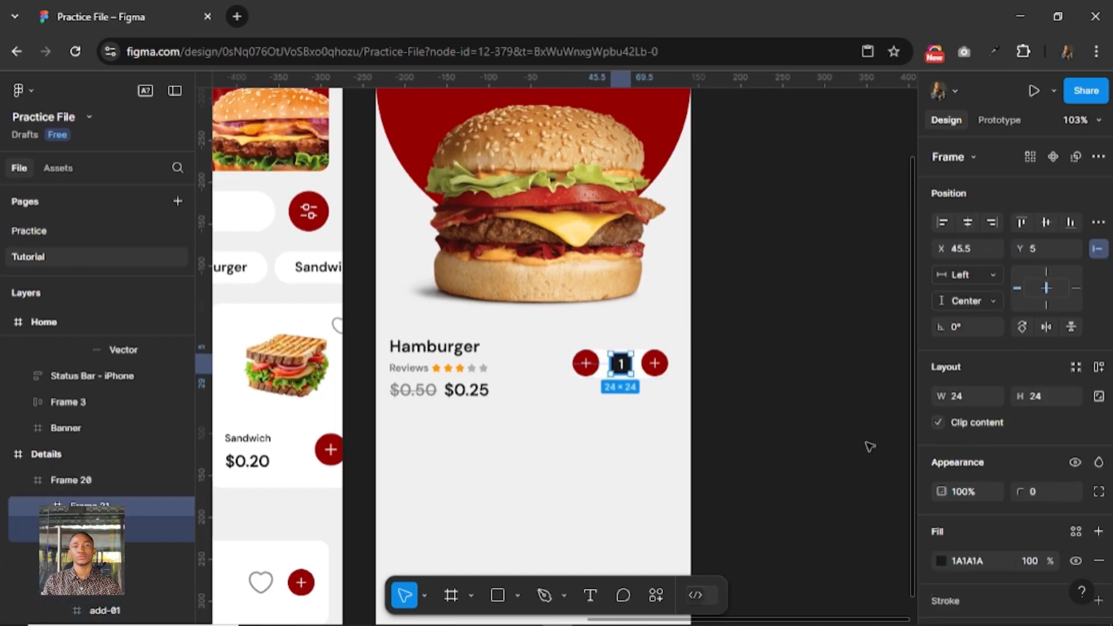
scroll(1049, 532, "down", 3)
left_click(1076, 480)
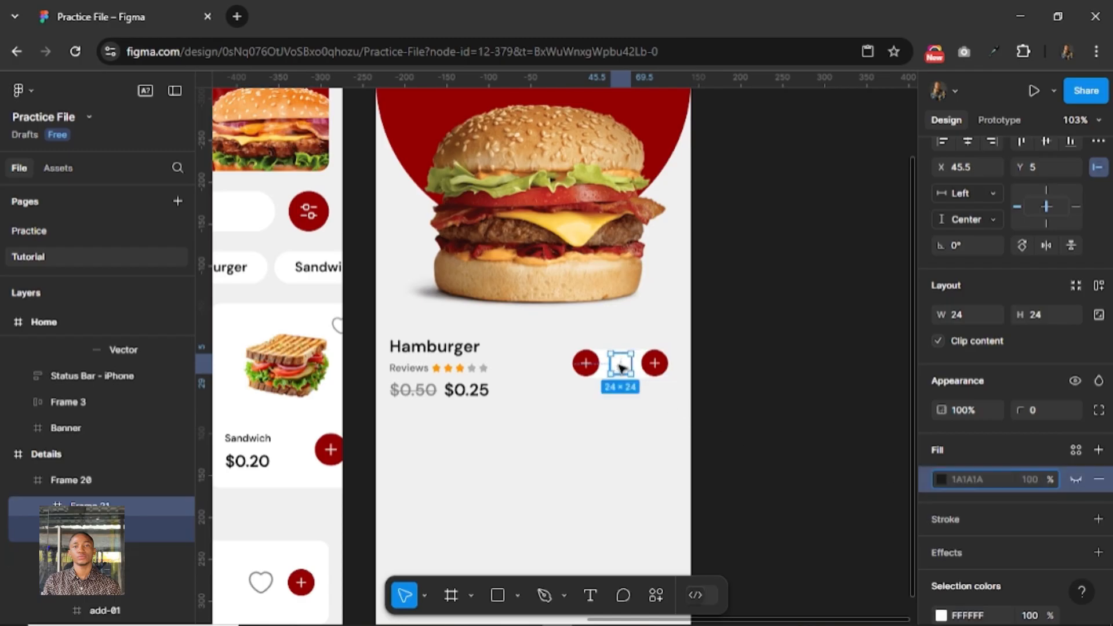
double_click(620, 364)
scroll(979, 521, "down", 5)
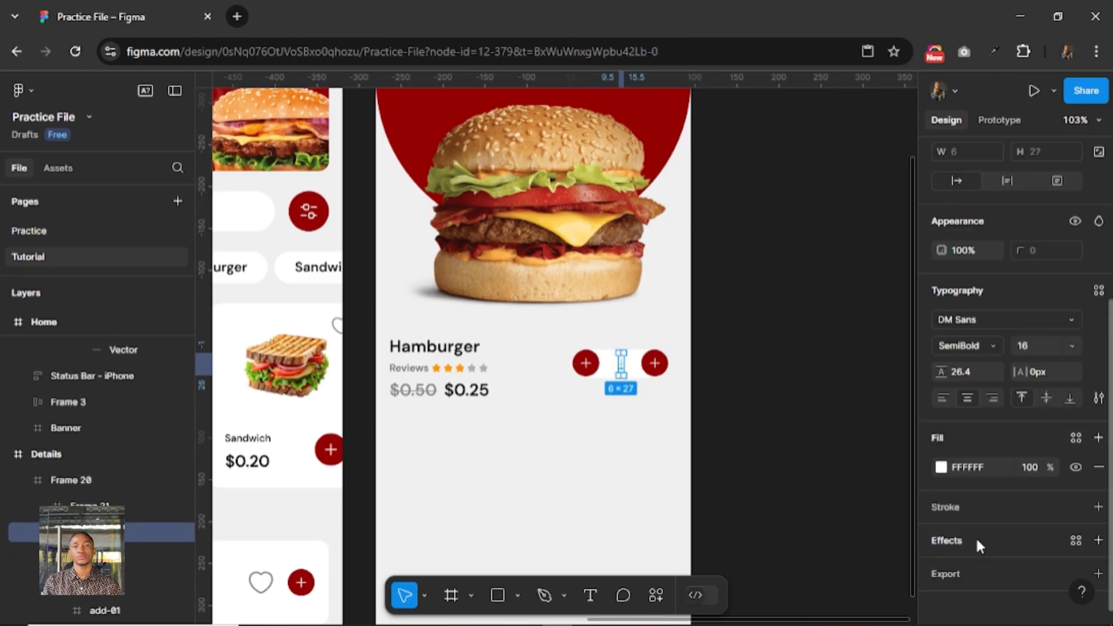
left_click(997, 467)
type("000000")
key("Return")
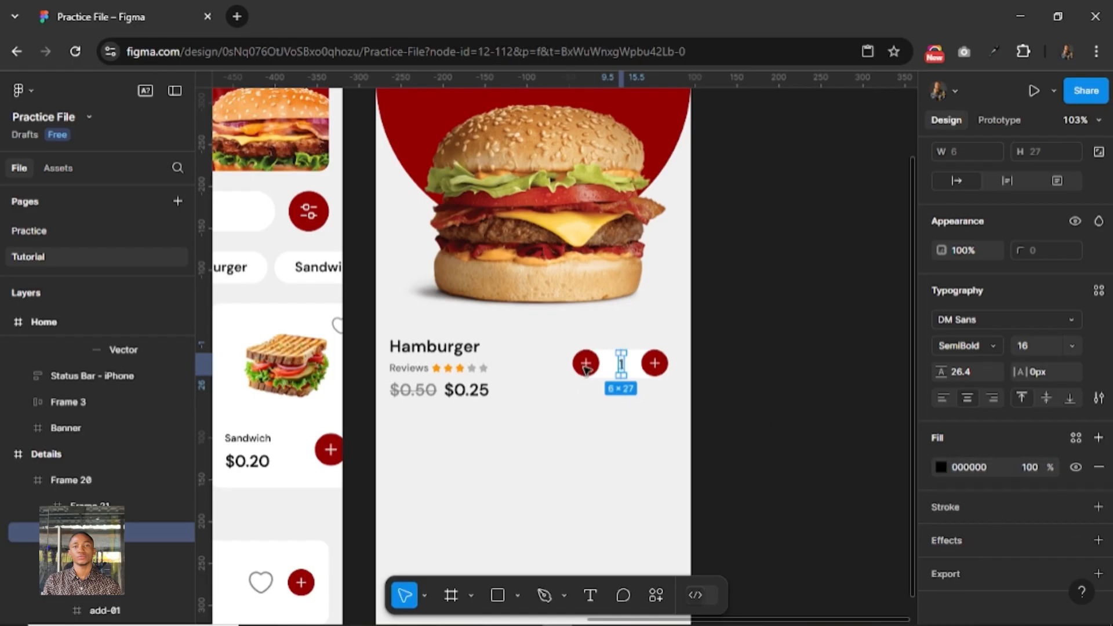
Apply auto layout to the white quantity selector frame with a horizontal gap of 8.
key("Escape")
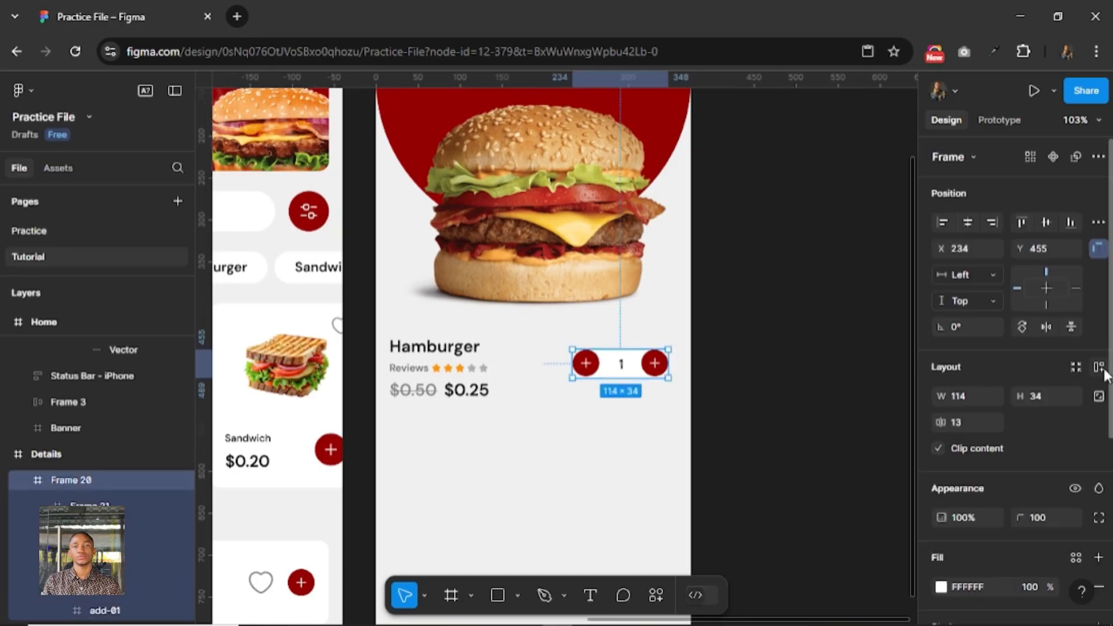
left_click(1100, 368)
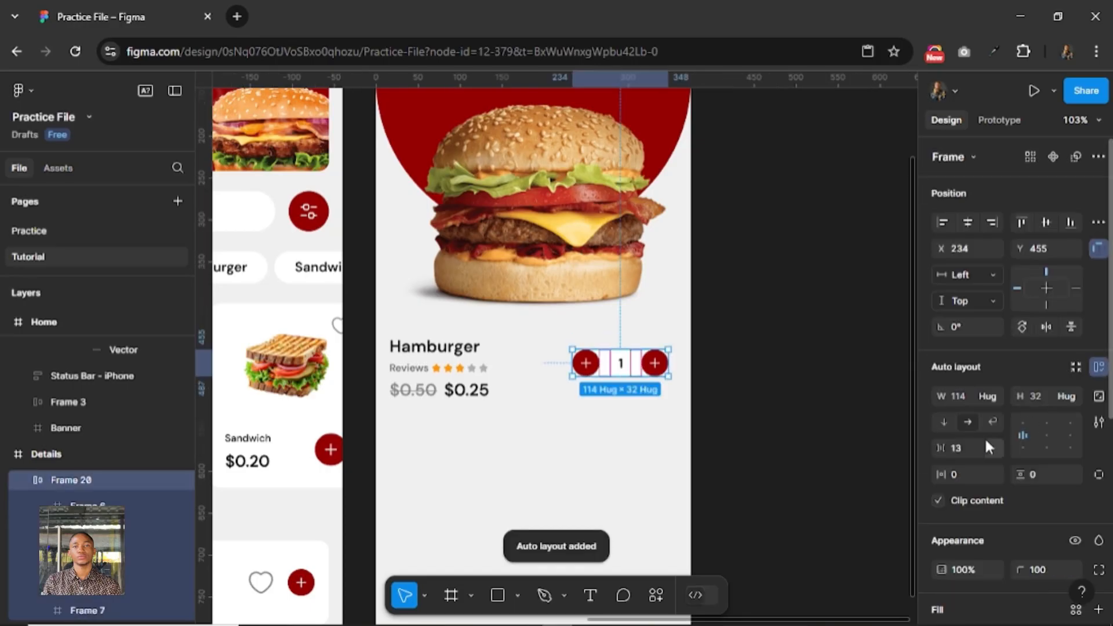
left_click(967, 446)
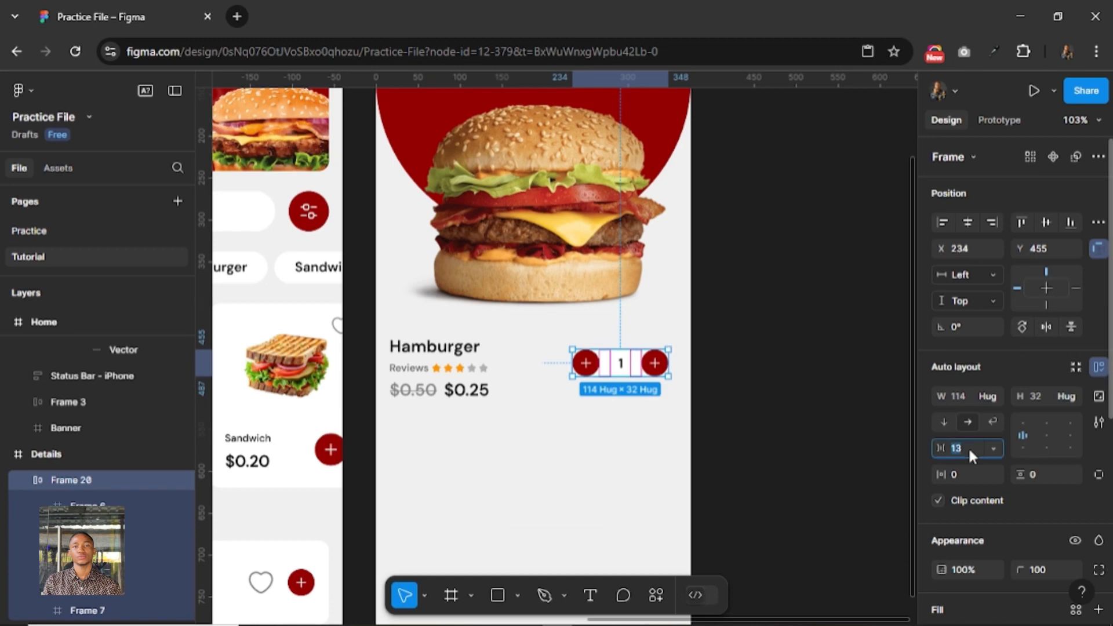
key("Return")
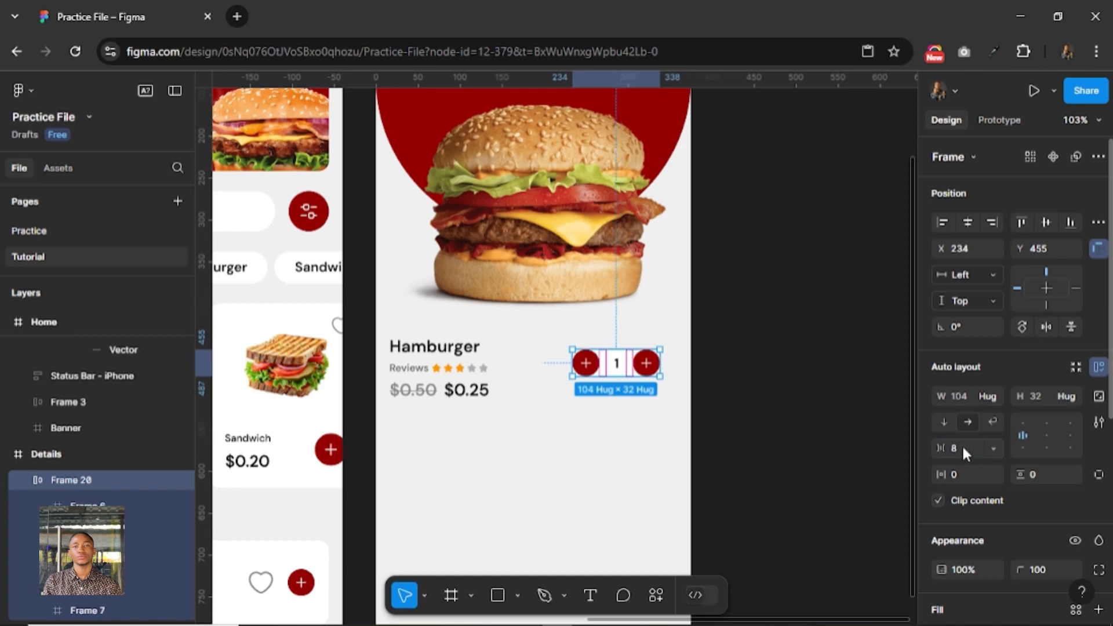
Set the selector's vertical and horizontal padding to 8 and align its vertical center with the Hamburger info block.
left_click(1036, 472)
type("8")
key("Return")
left_click(968, 474)
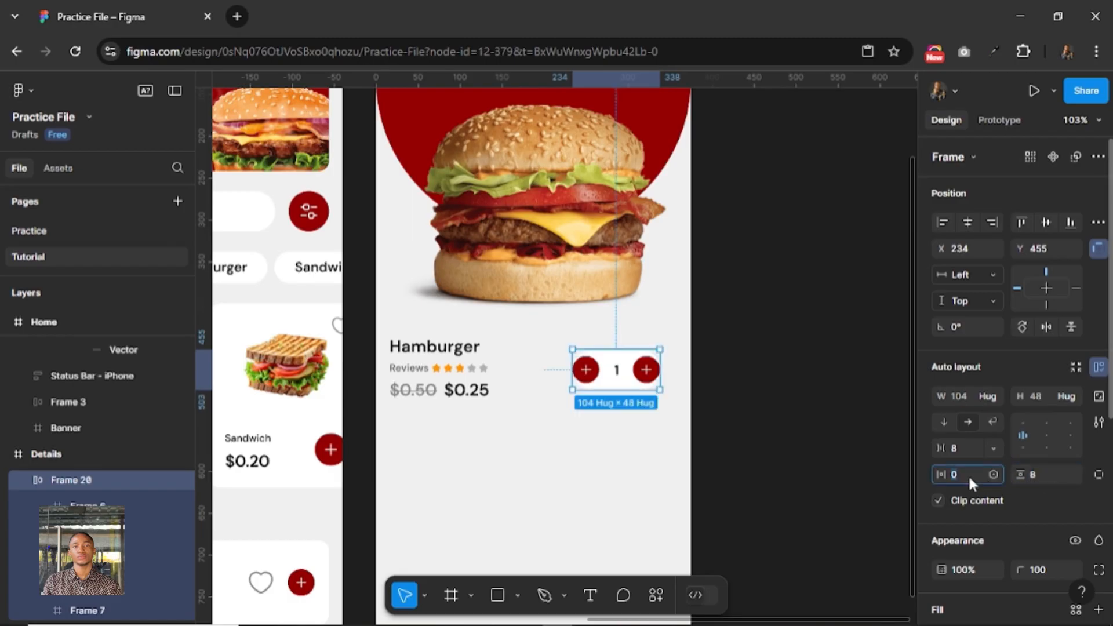
type("8")
key("Return")
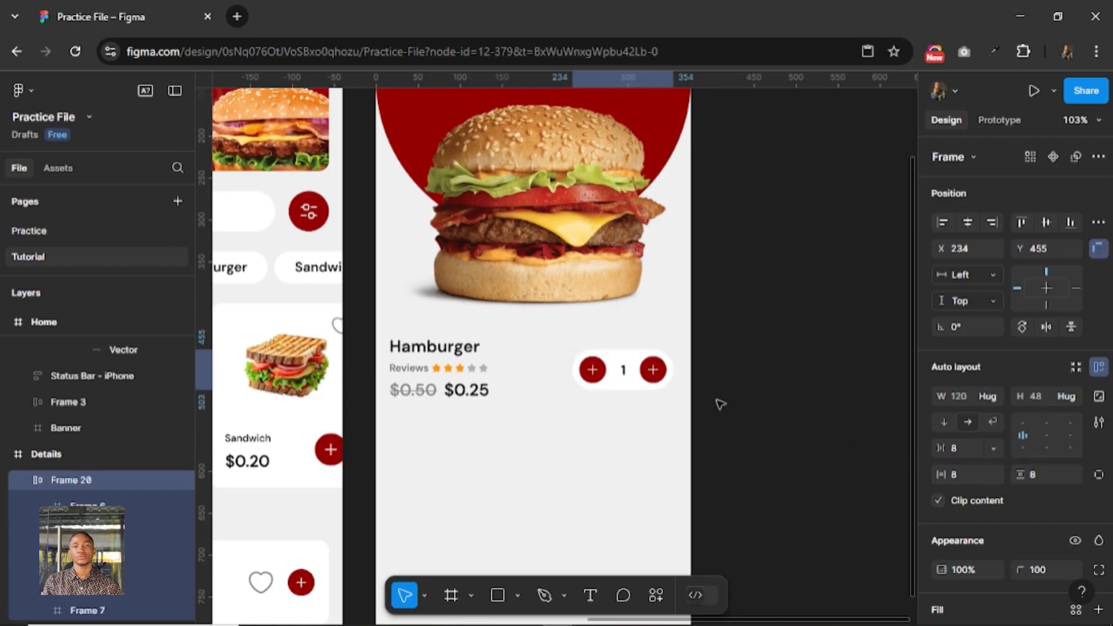
left_click(508, 367, "shift")
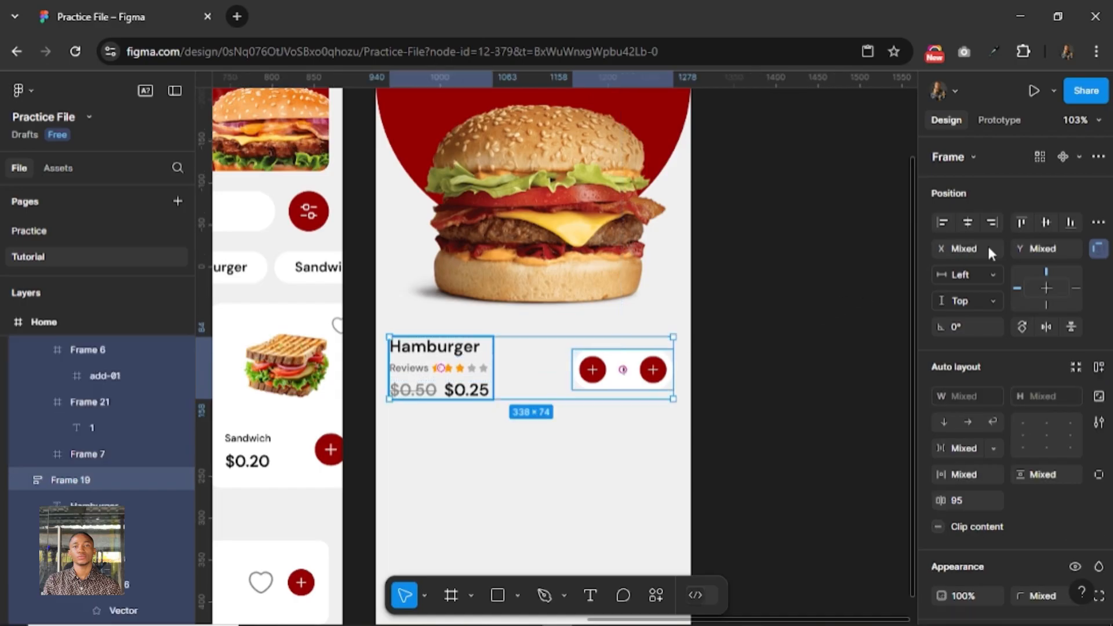
left_click(1045, 222)
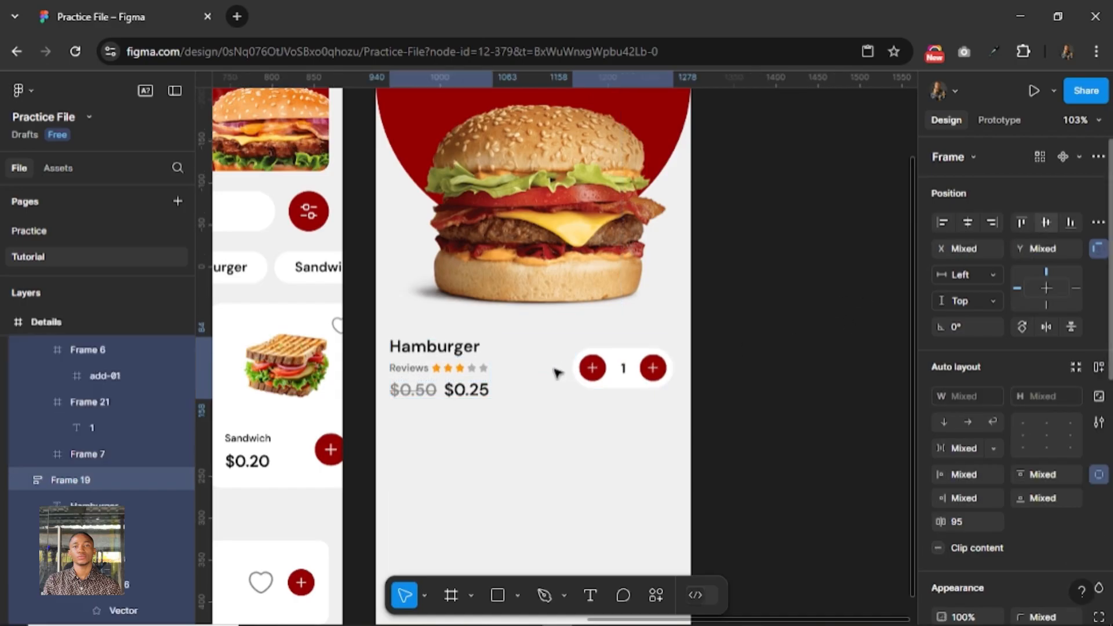
Scale both red plus buttons in the quantity selector down to 24 × 24.
left_click(592, 368)
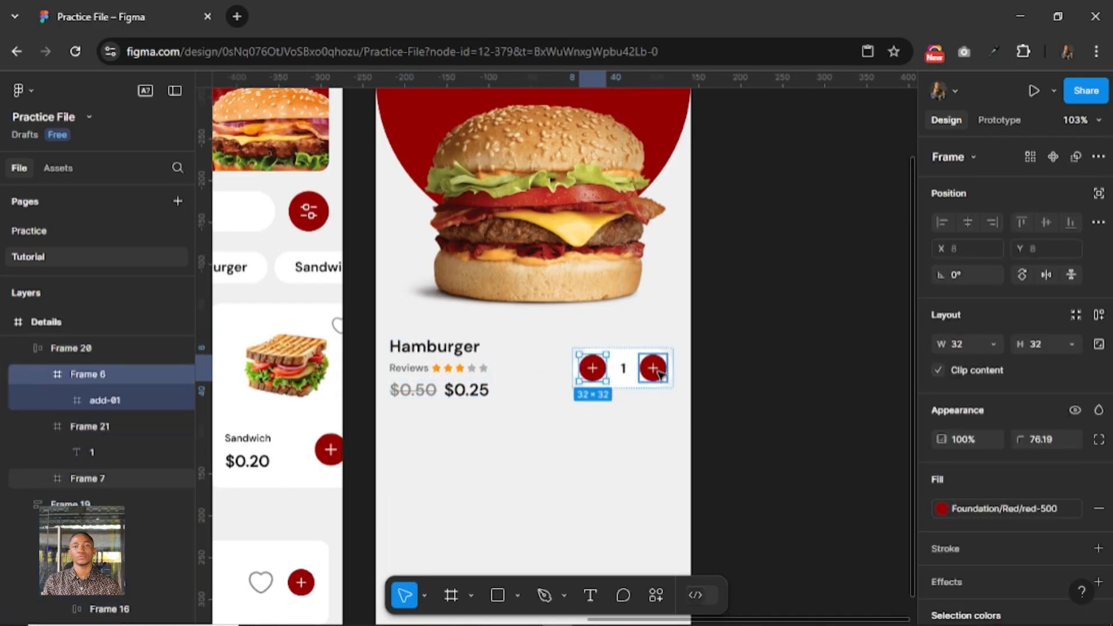
left_click(652, 368, "shift")
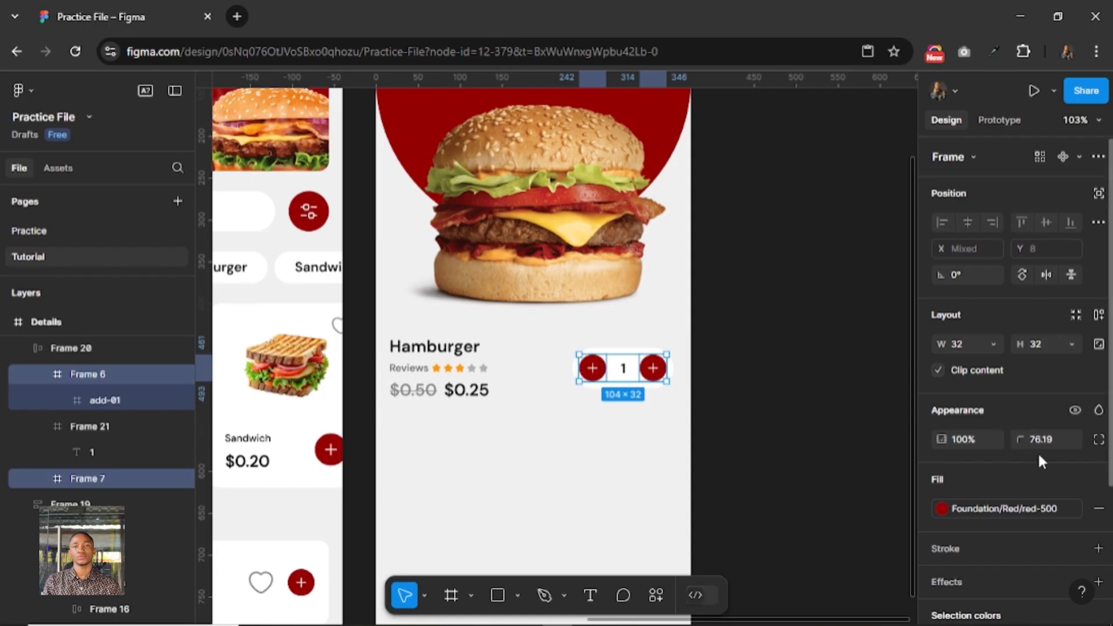
type("k")
type("24")
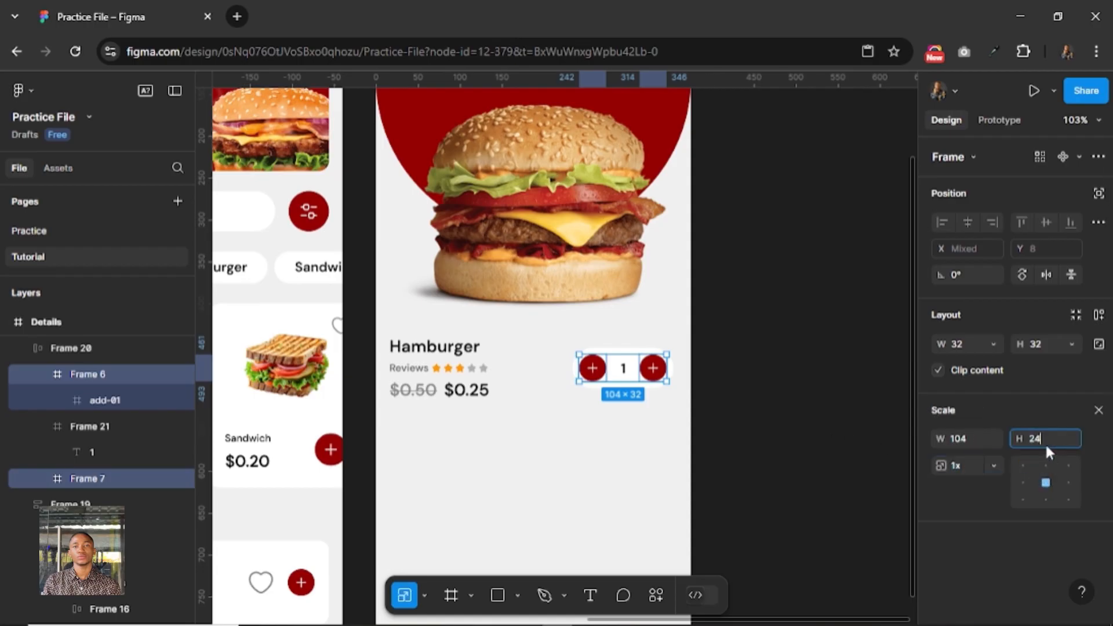
key("Return")
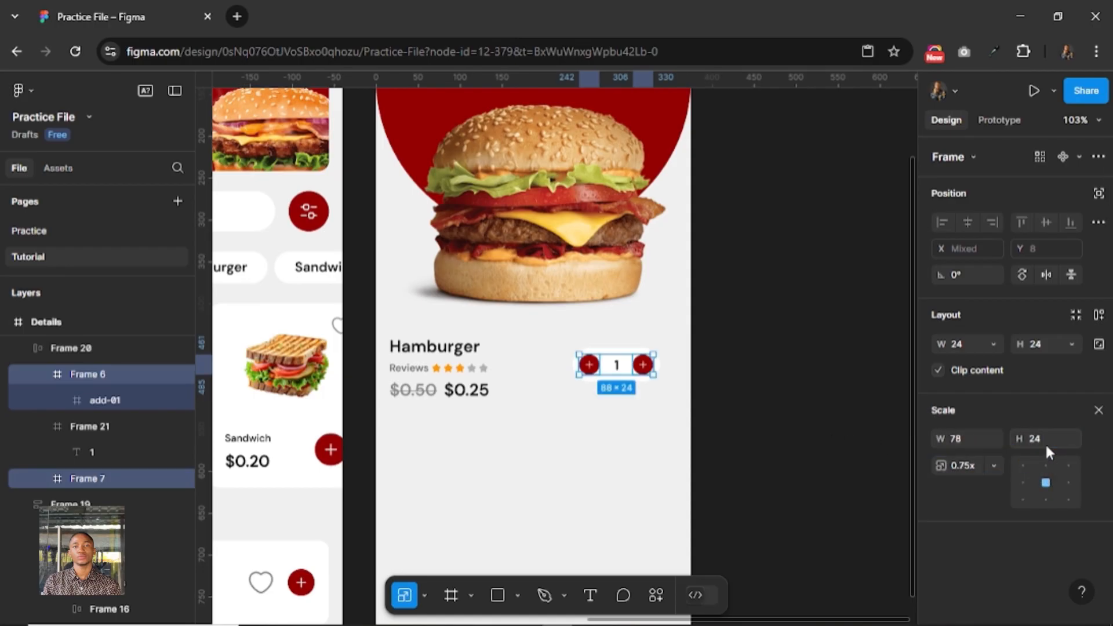
Shift the quantity selector toward the Details screen's right margin and align its vertical center with the Hamburger info block.
left_click(461, 388)
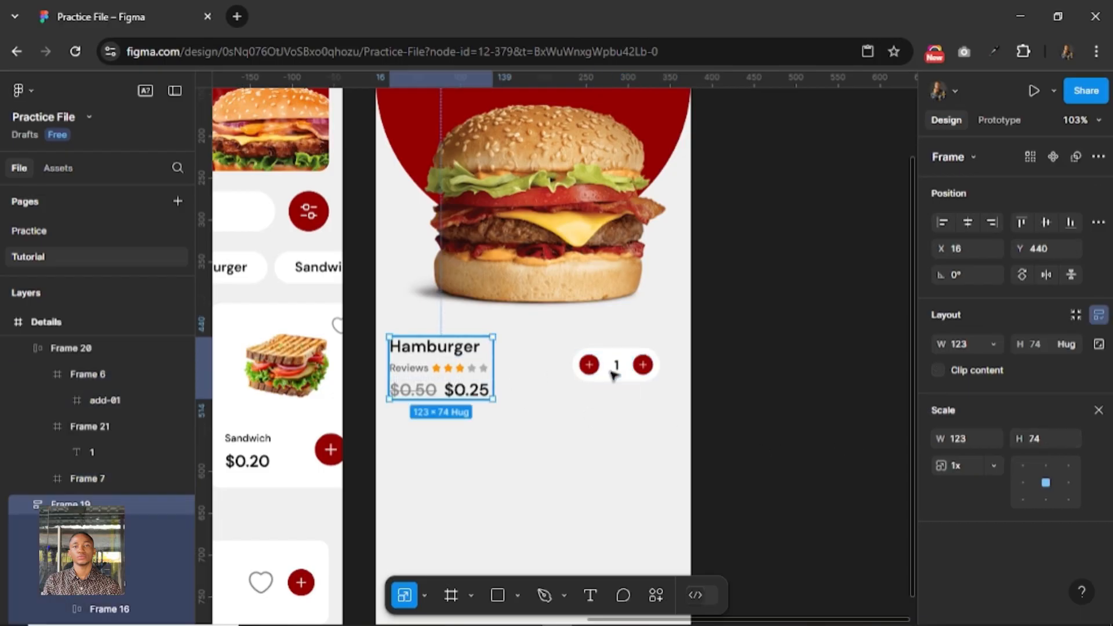
left_click(613, 376)
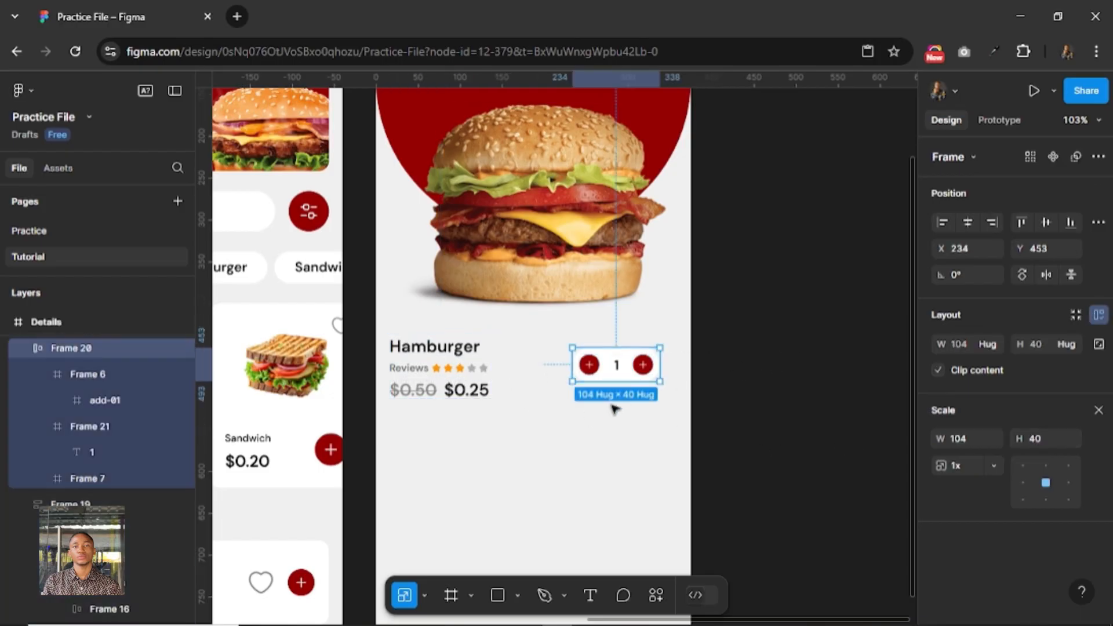
key("shift+Right")
key("shift+Right")
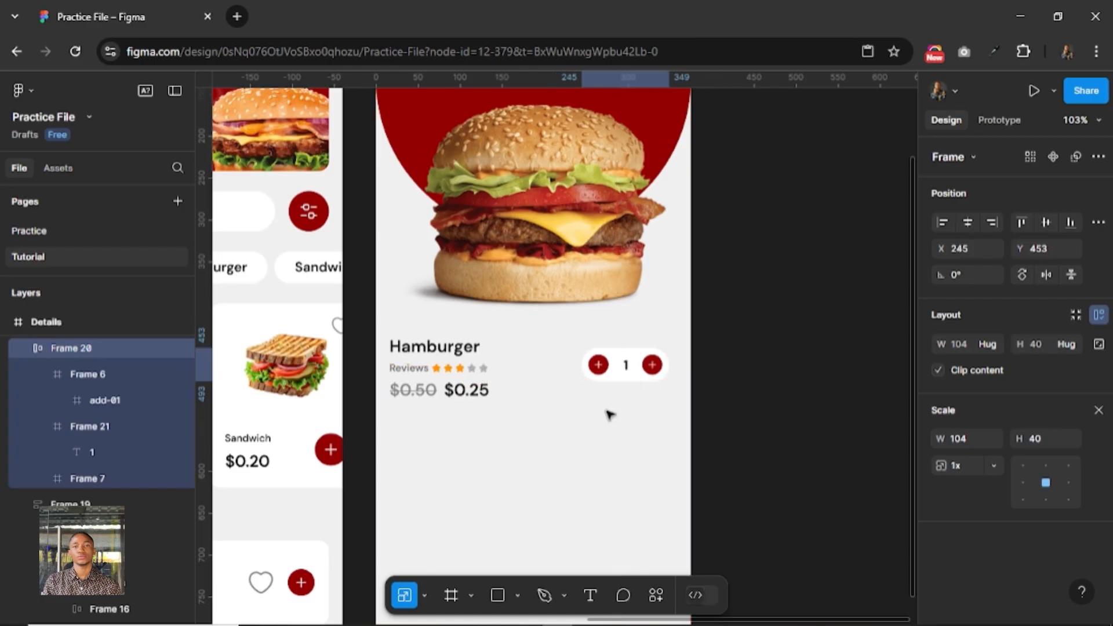
left_click(463, 368, "shift")
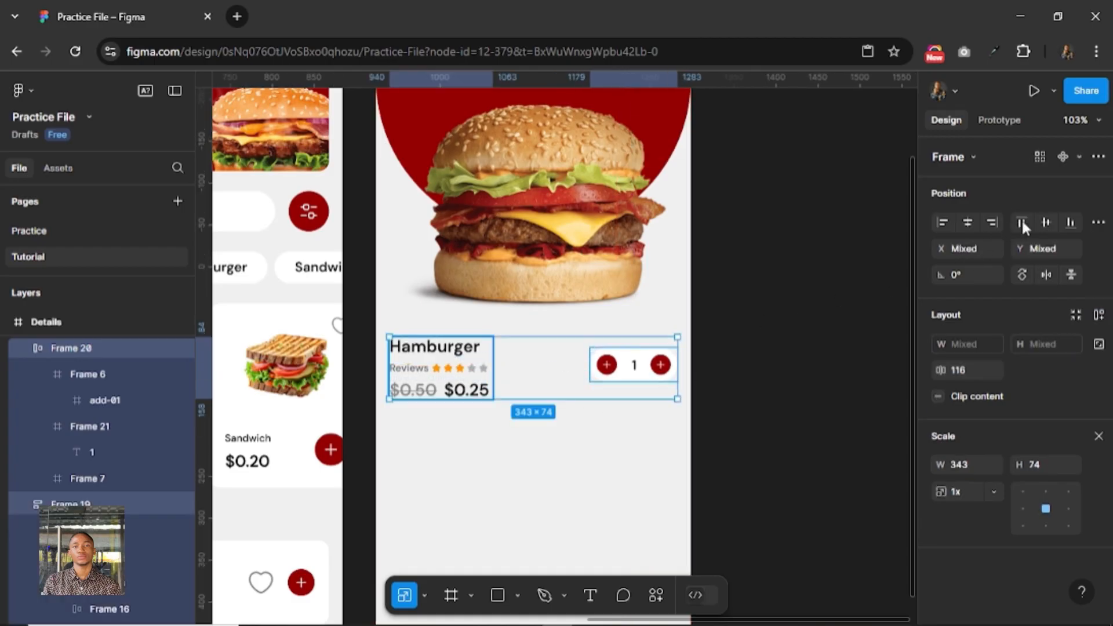
left_click(1046, 222)
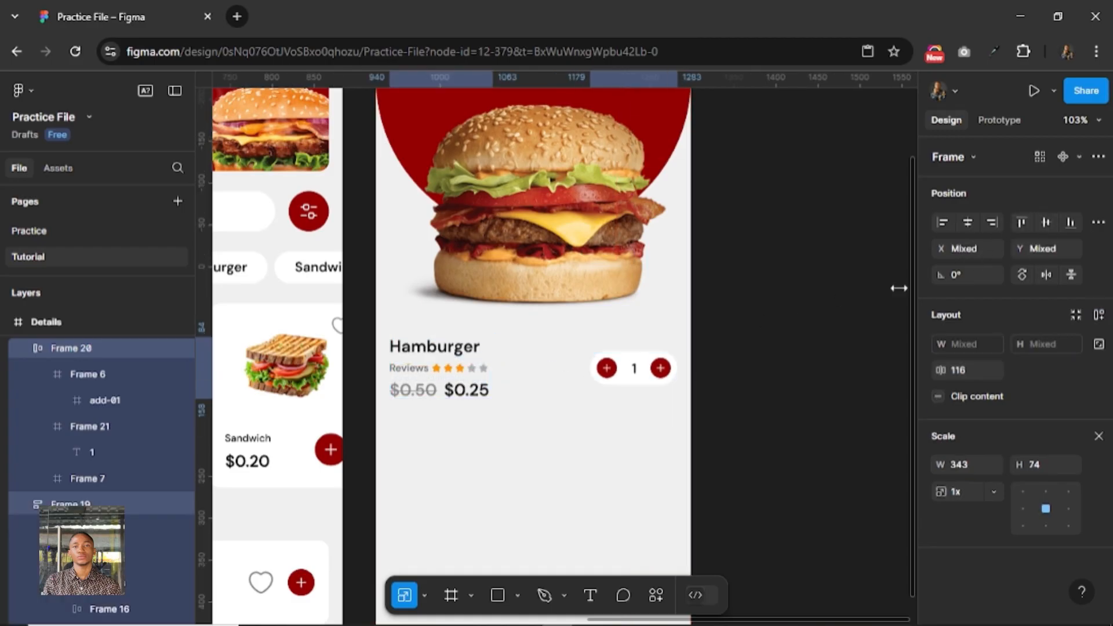
Swap the plus icon in the quantity selector's first red button for a Stroke minus icon using the Hugeicons Pro plugin.
left_click(604, 376)
double_click(607, 370)
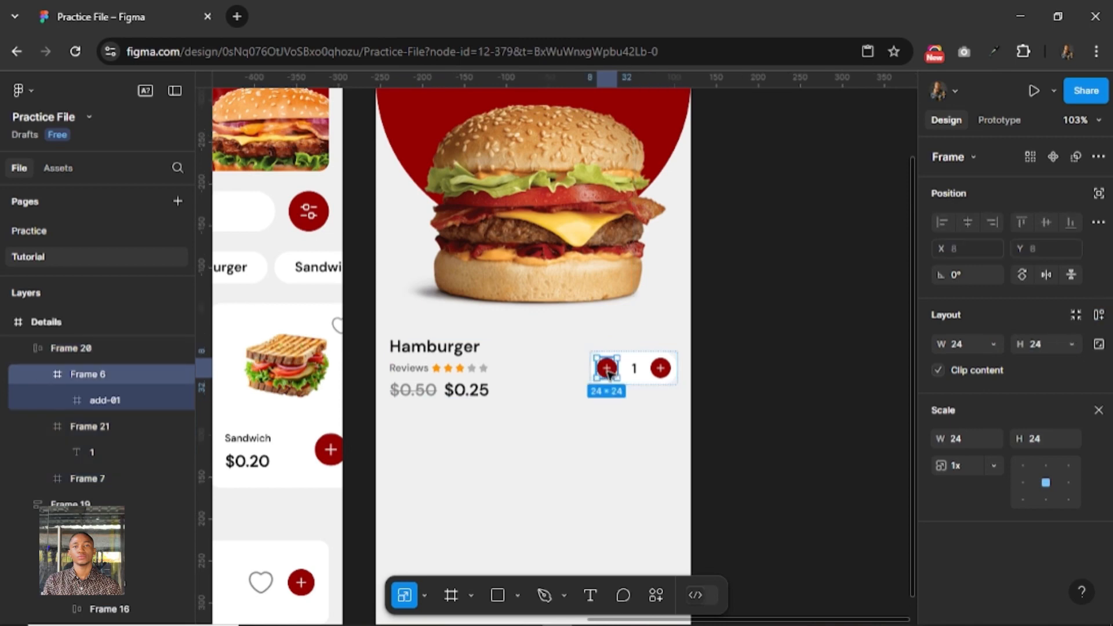
double_click(608, 373)
right_click(608, 374)
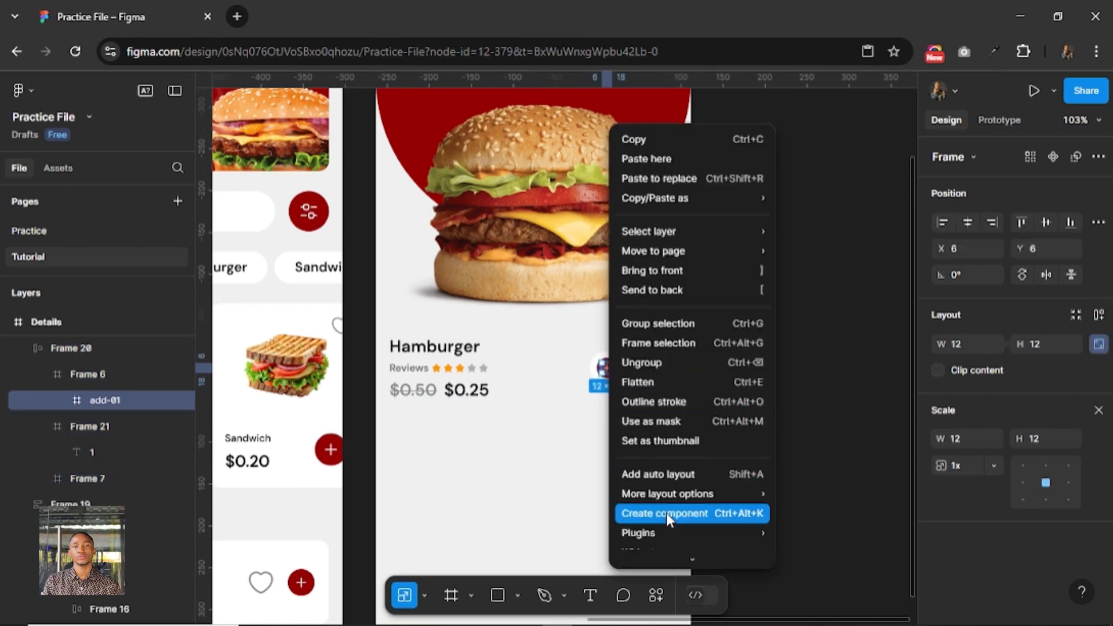
mouse_move(687, 532)
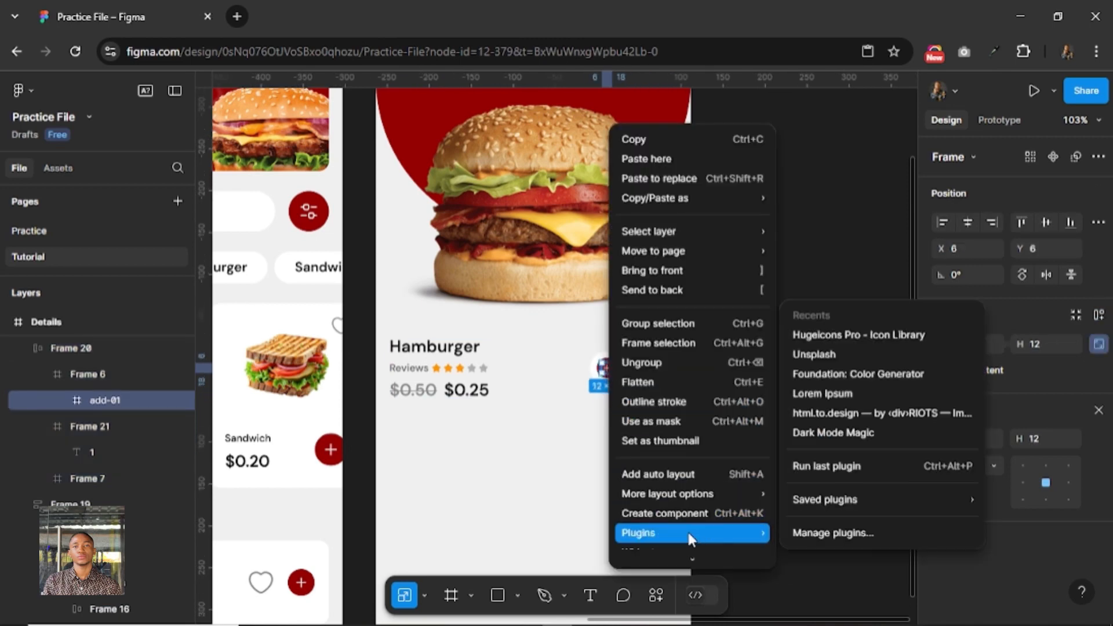
left_click(827, 337)
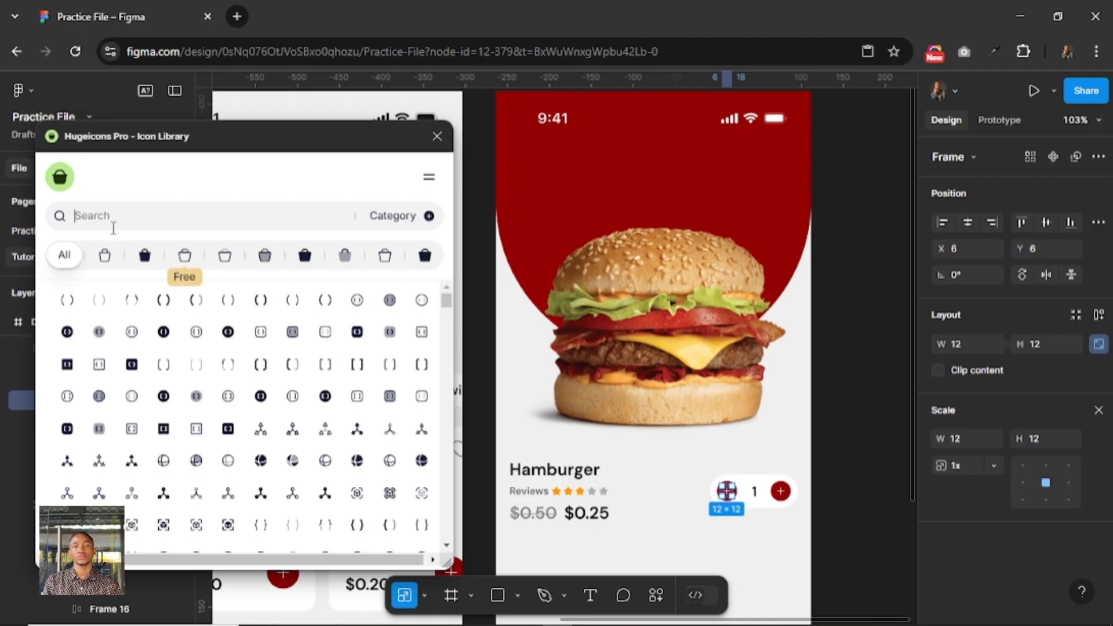
type("minus")
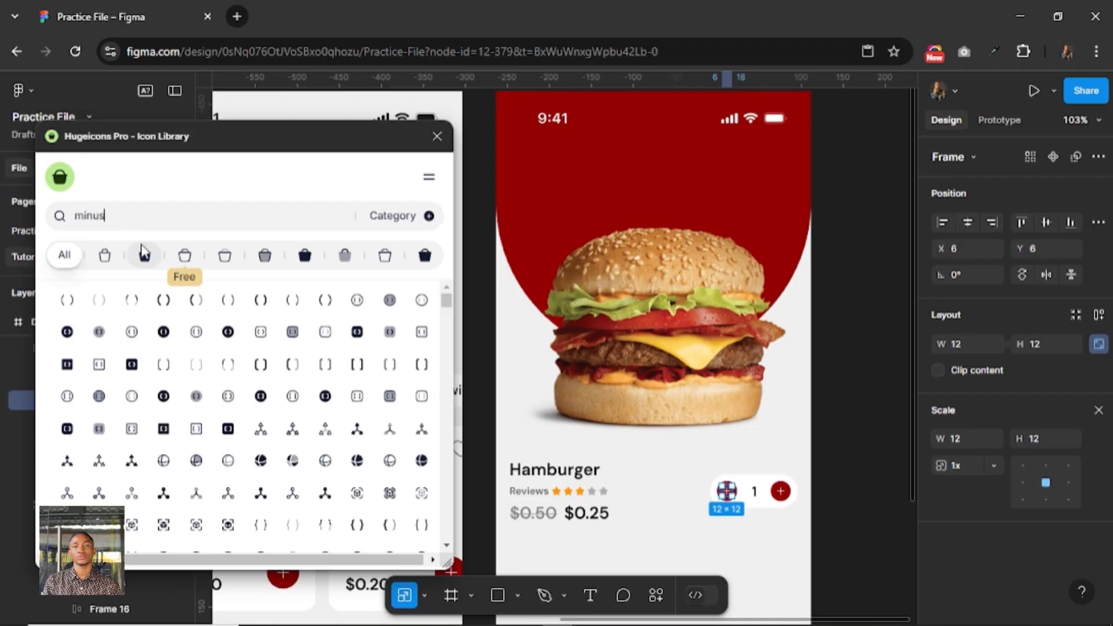
left_click(184, 257)
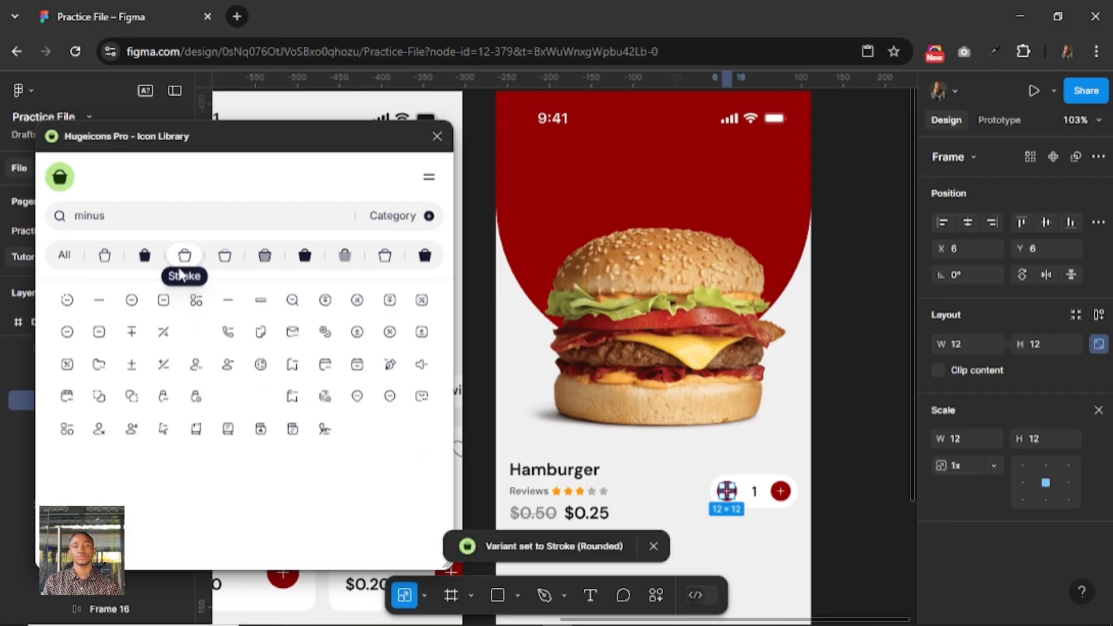
left_click(97, 306)
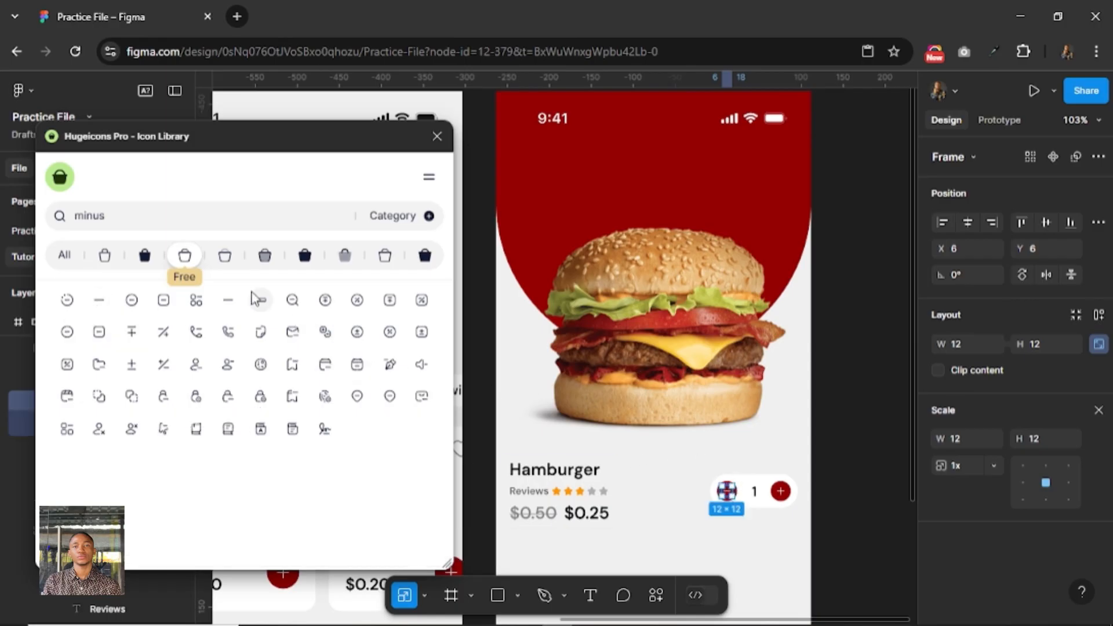
Search the icon library for "left" and place a copy of the minus icon in the Details screen's red header.
double_click(78, 216)
type("lift")
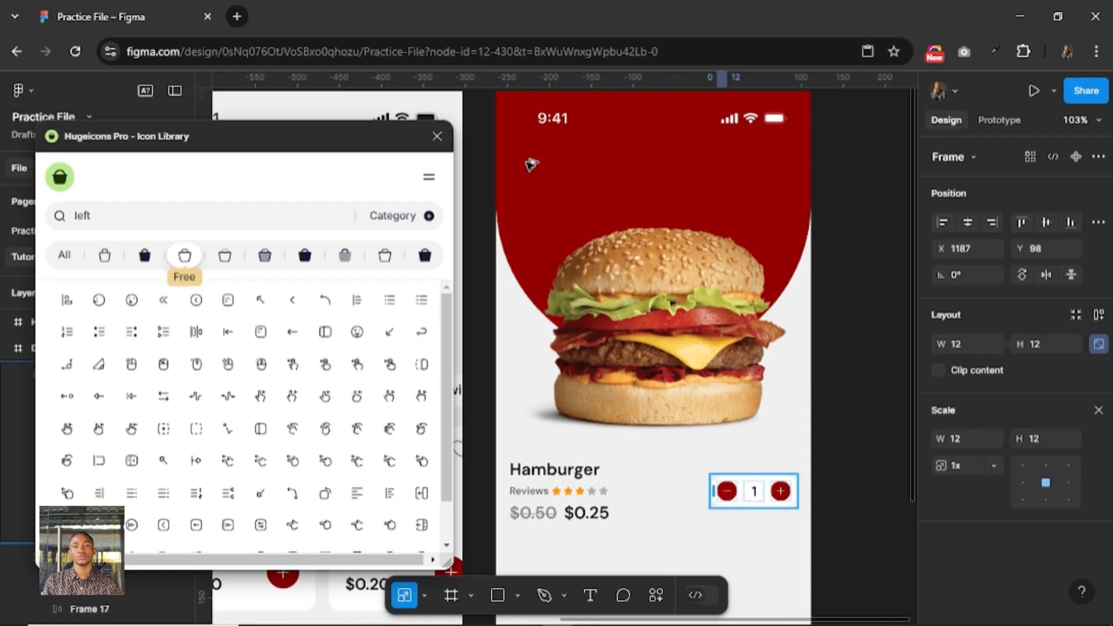
left_click_drag(530, 163, 530, 156)
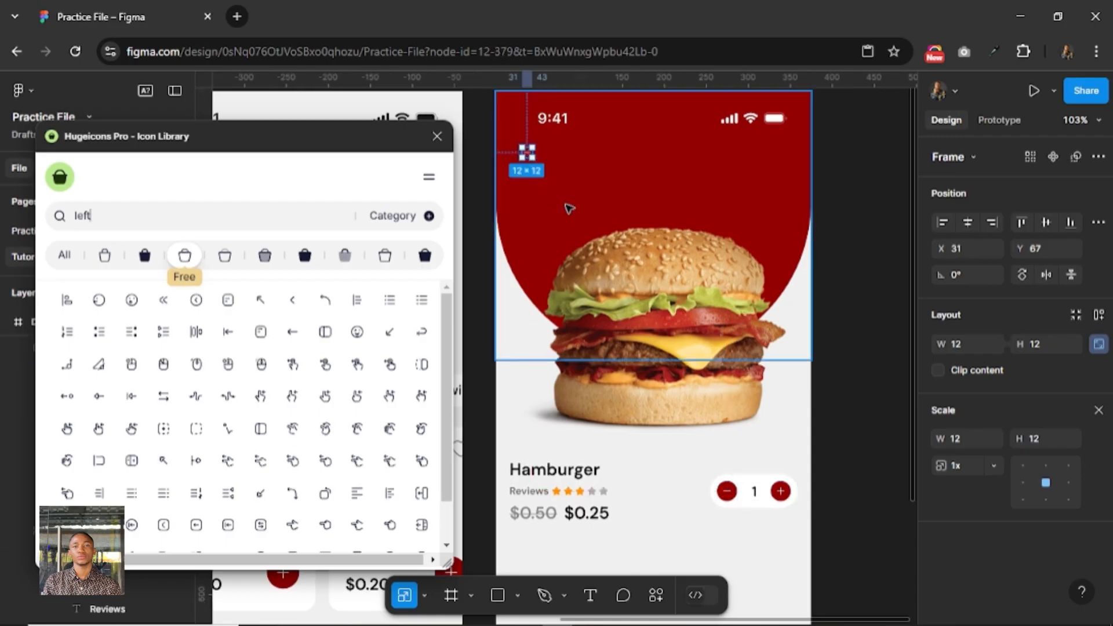
Scale the header icon to 32 × 32 and swap it for circle-arrow-left-01.
left_click(967, 465)
left_click(1052, 439)
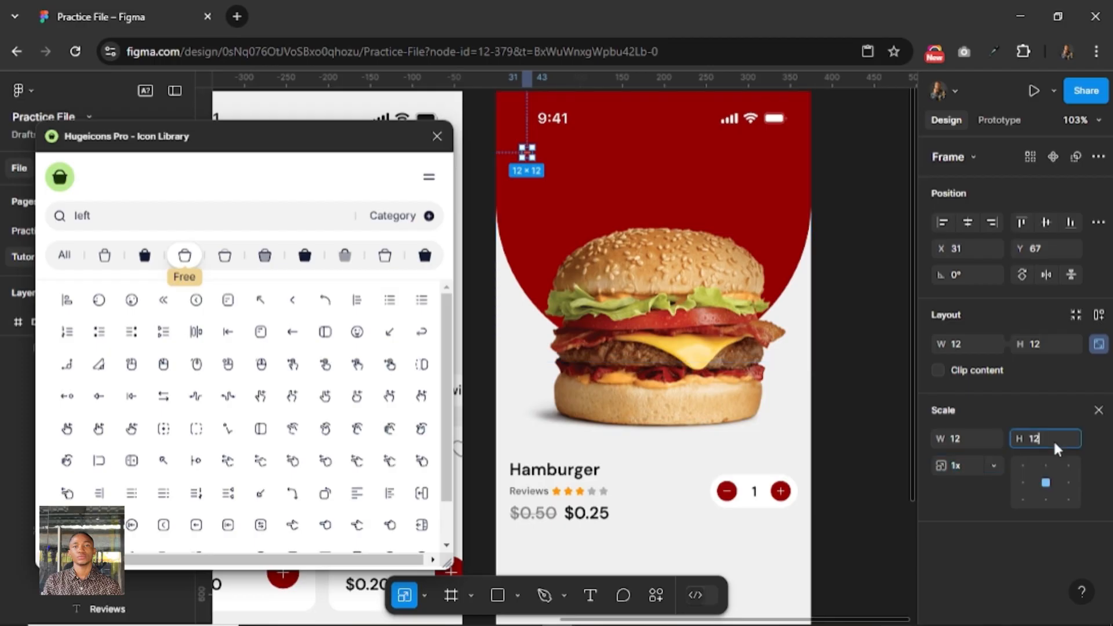
key("Return")
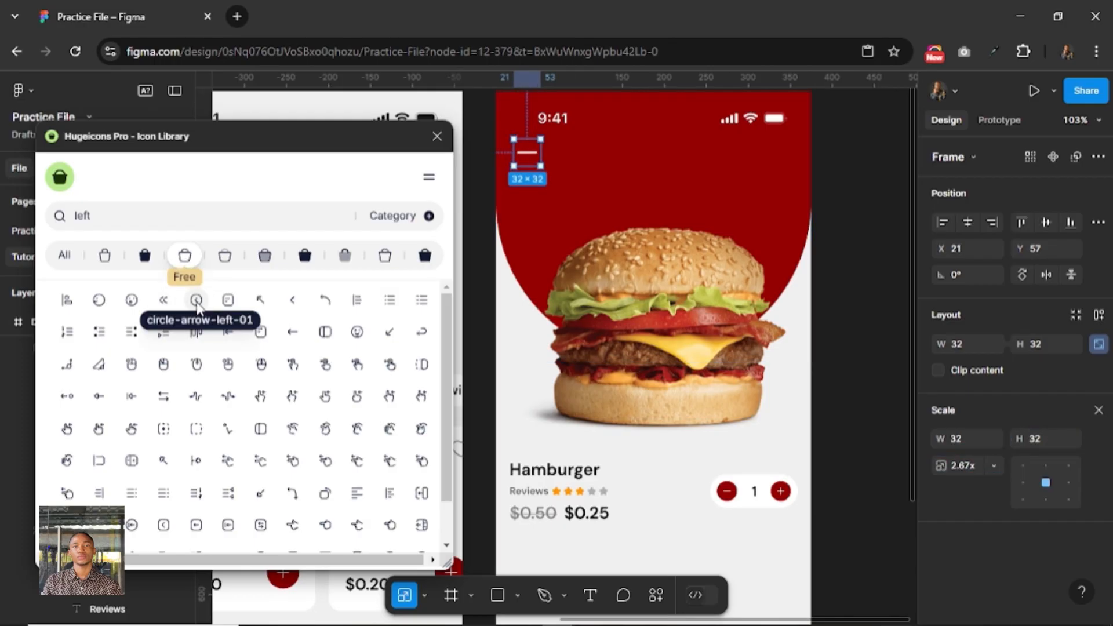
left_click(197, 300)
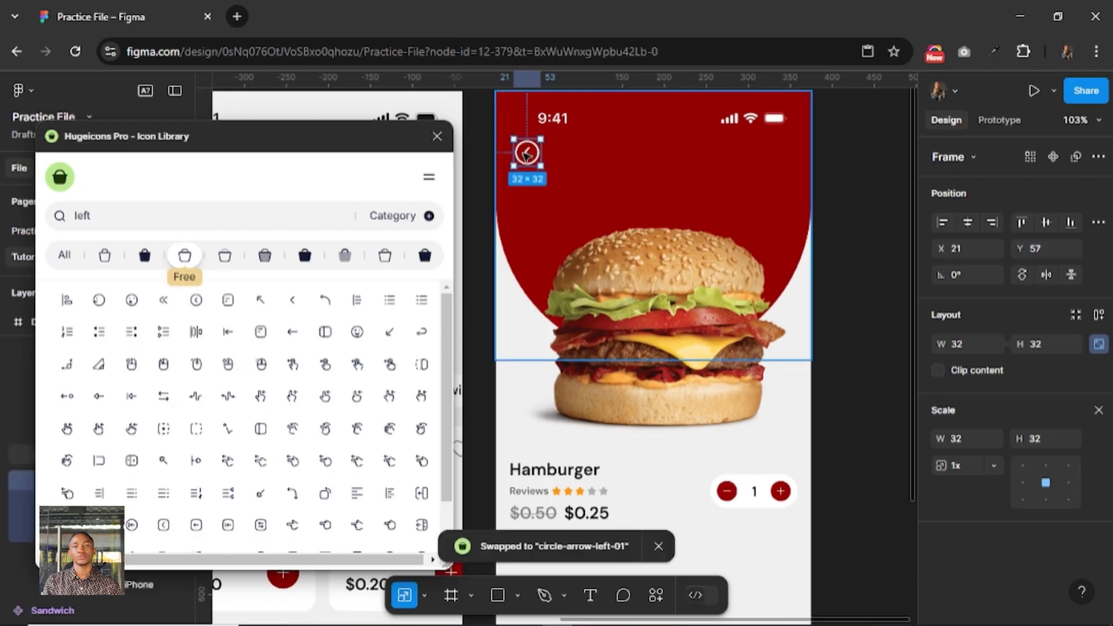
Duplicate the back arrow icon to the opposite side of the red header, below the signal icons.
key("alt")
scroll(508, 193, "up", 3)
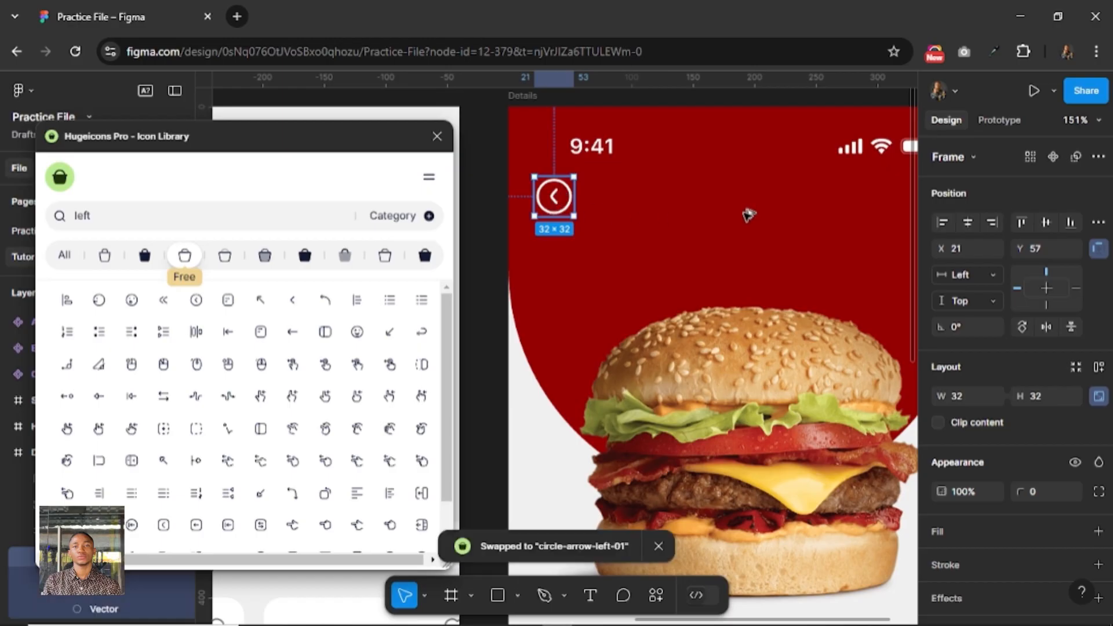
left_click_drag(838, 207, 871, 210)
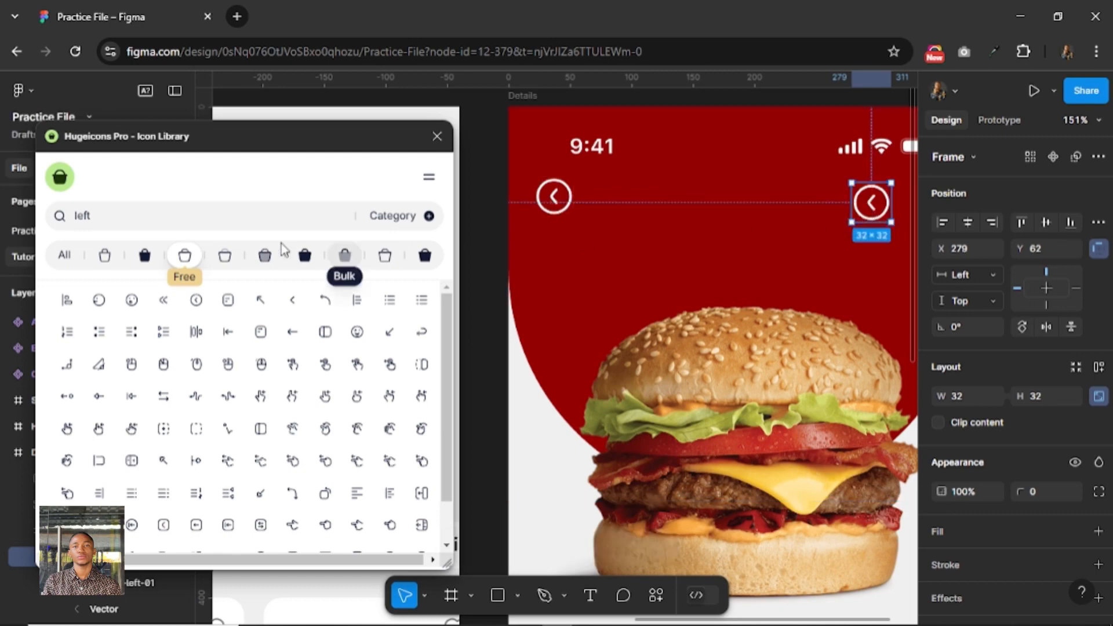
Search the icon library for "more", swap the duplicated arrow for more-vertical-circle-01 and close the plugin.
left_click(135, 220)
key("ctrl+a")
type("m")
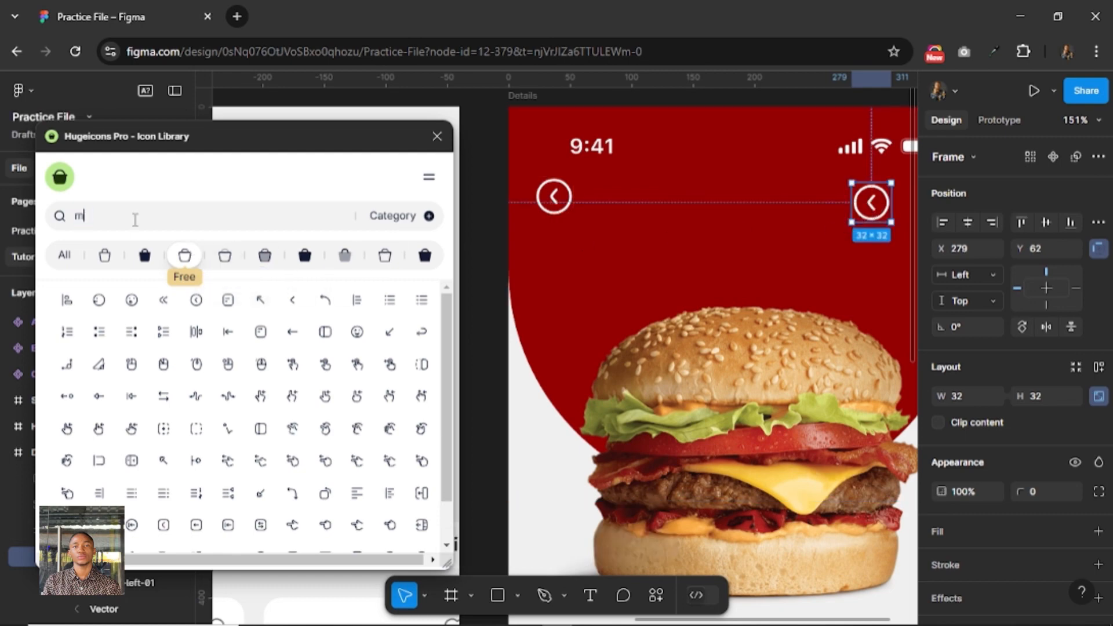
type("ore")
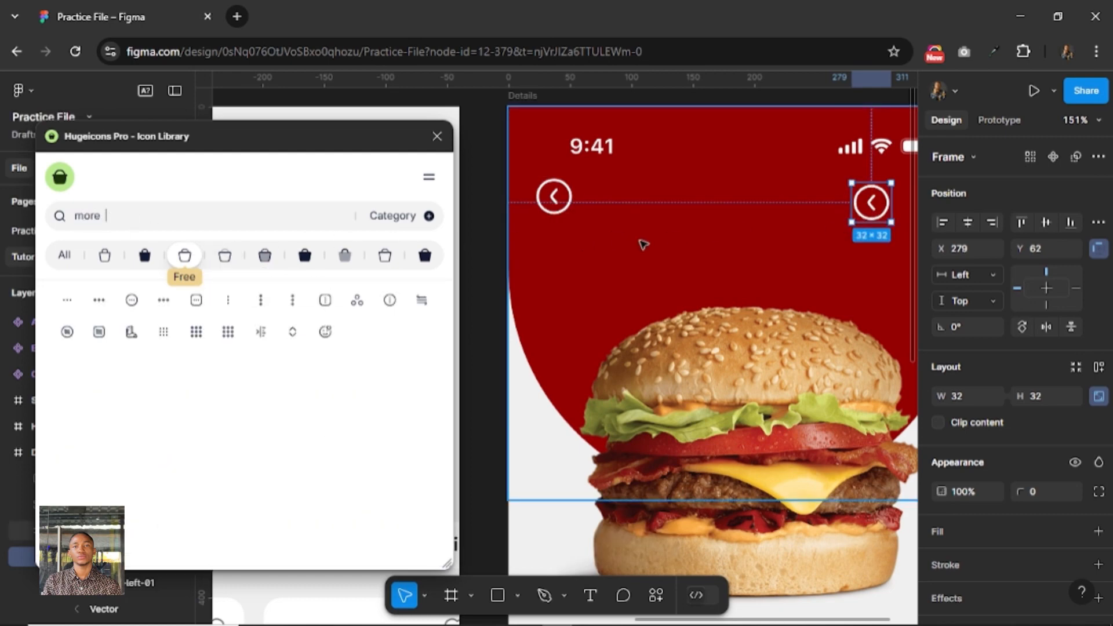
left_click(262, 300)
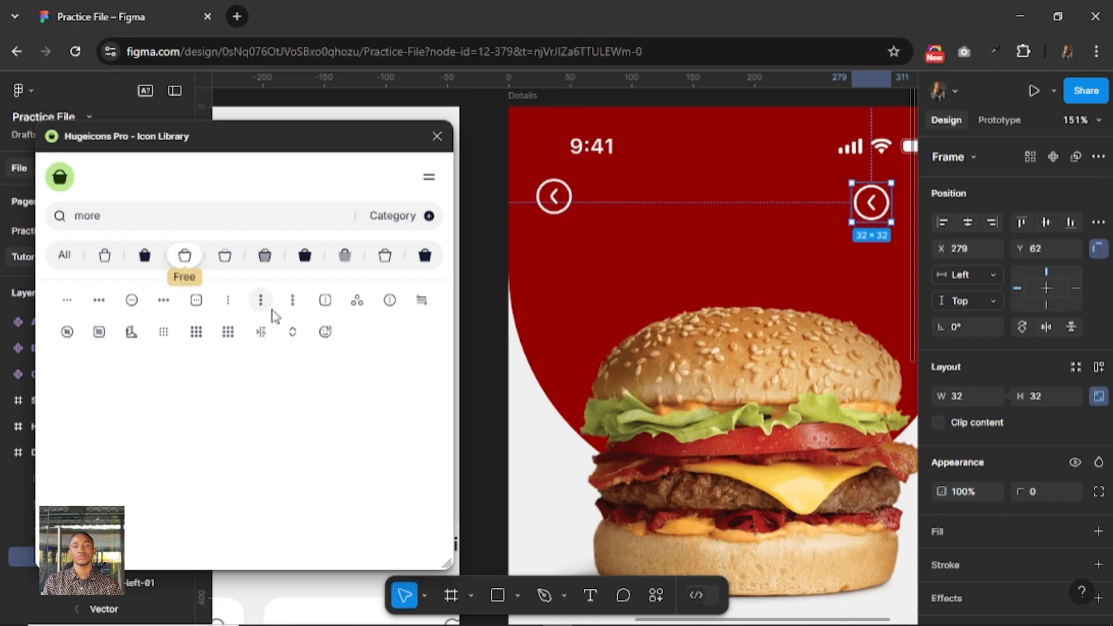
scroll(273, 313, "down", 4)
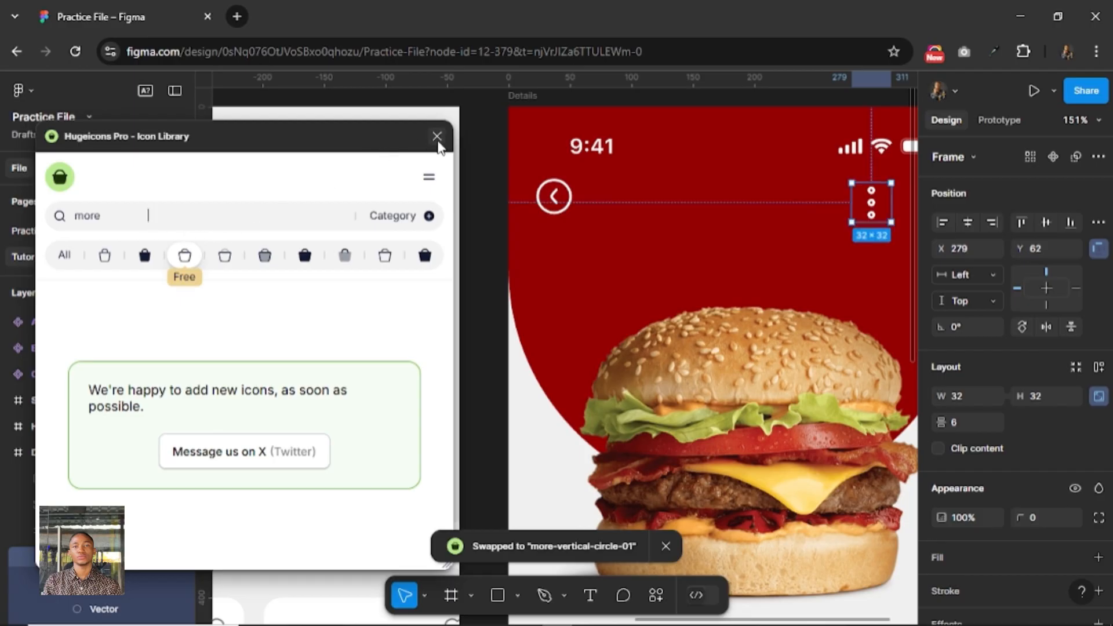
left_click(437, 136)
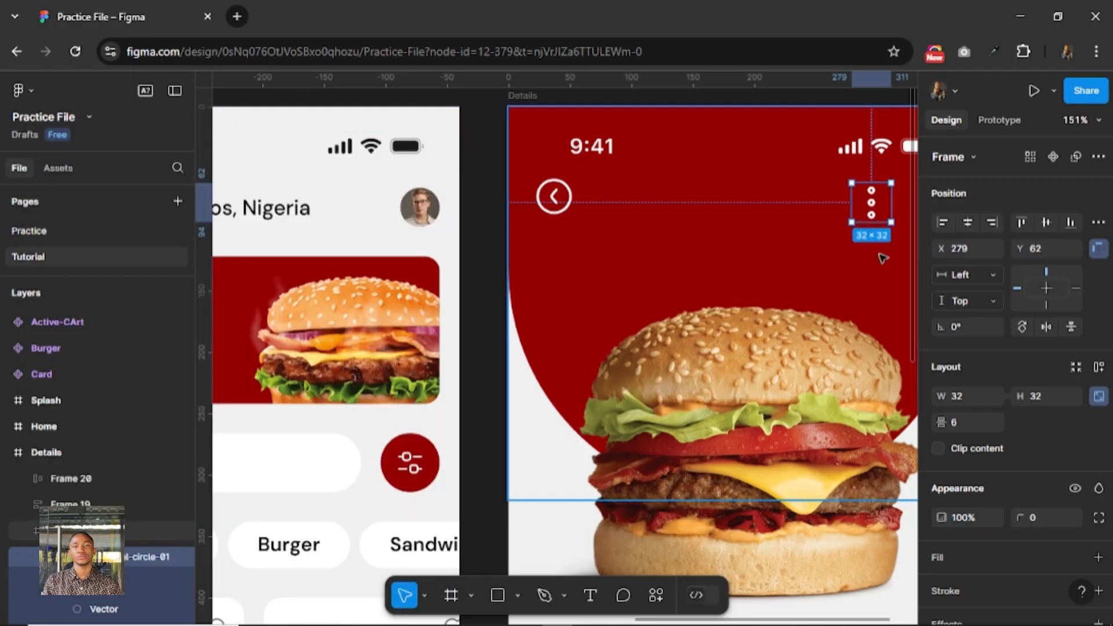
Scale the three-dot icon in the header down to 24 × 24.
key("k")
left_click(1049, 468)
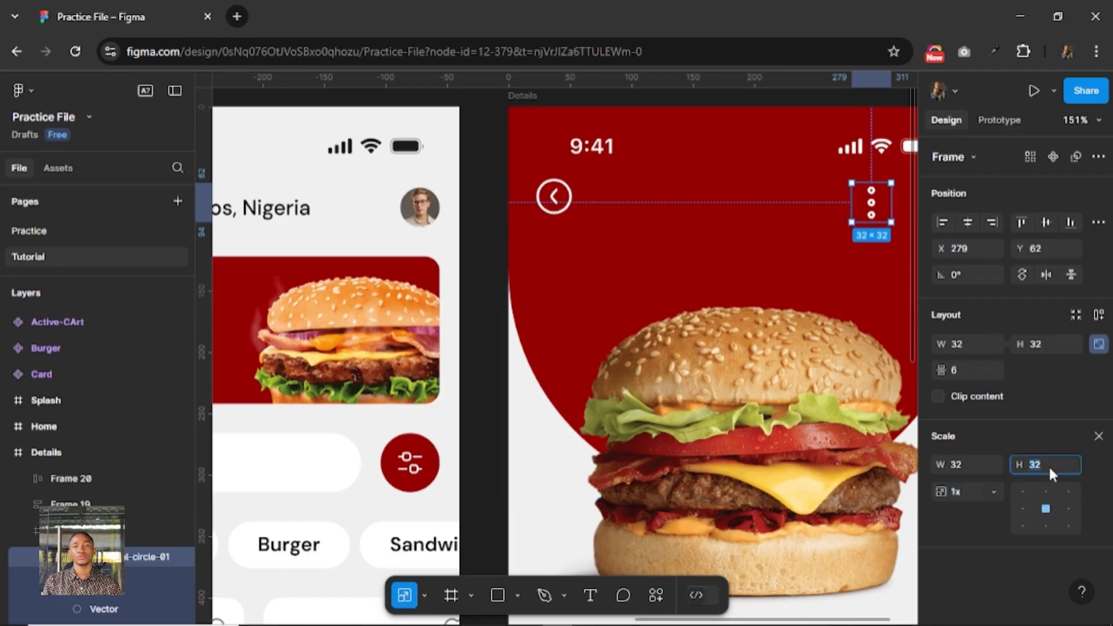
type("24")
key("Return")
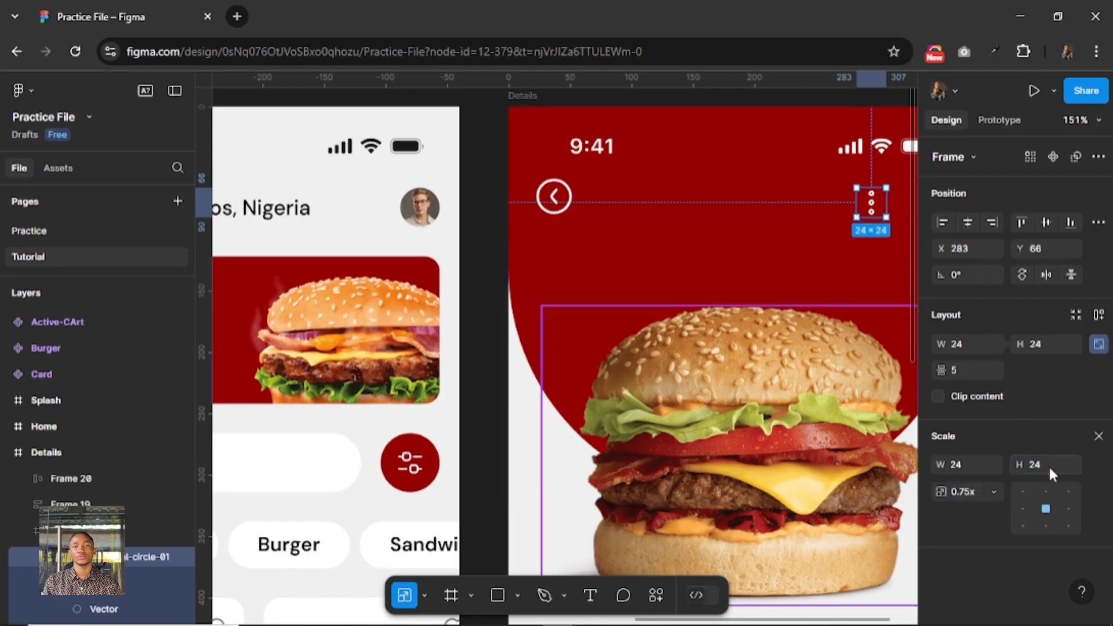
Align the vertical centers of the back arrow and three-dot icons and wrap both in an auto layout frame.
left_click(553, 196, "shift")
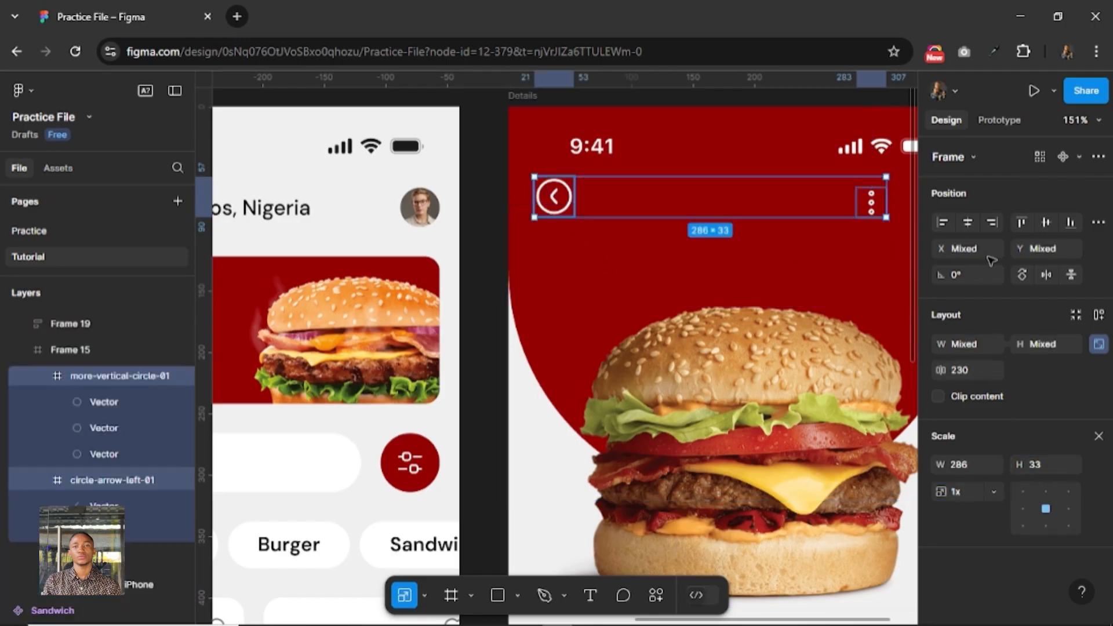
left_click(1045, 221)
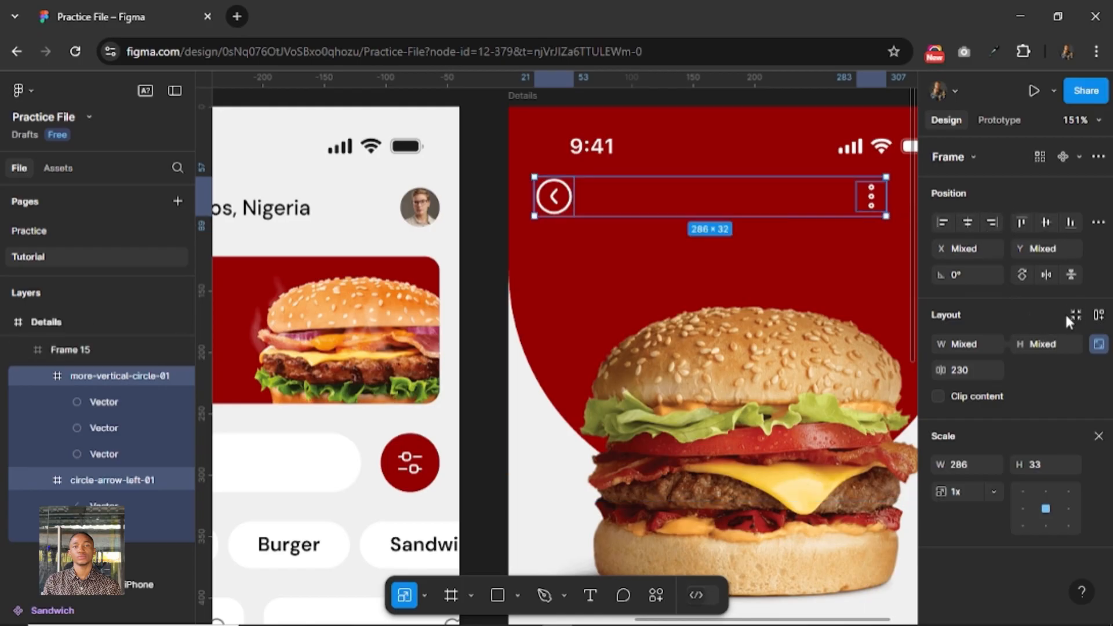
left_click(1098, 314)
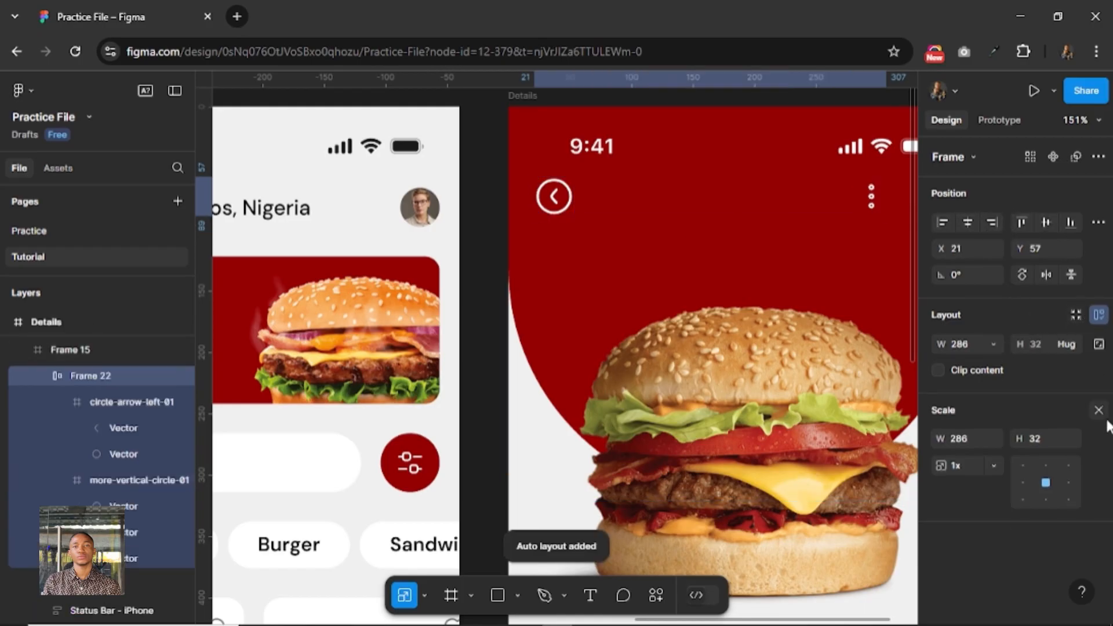
key("v")
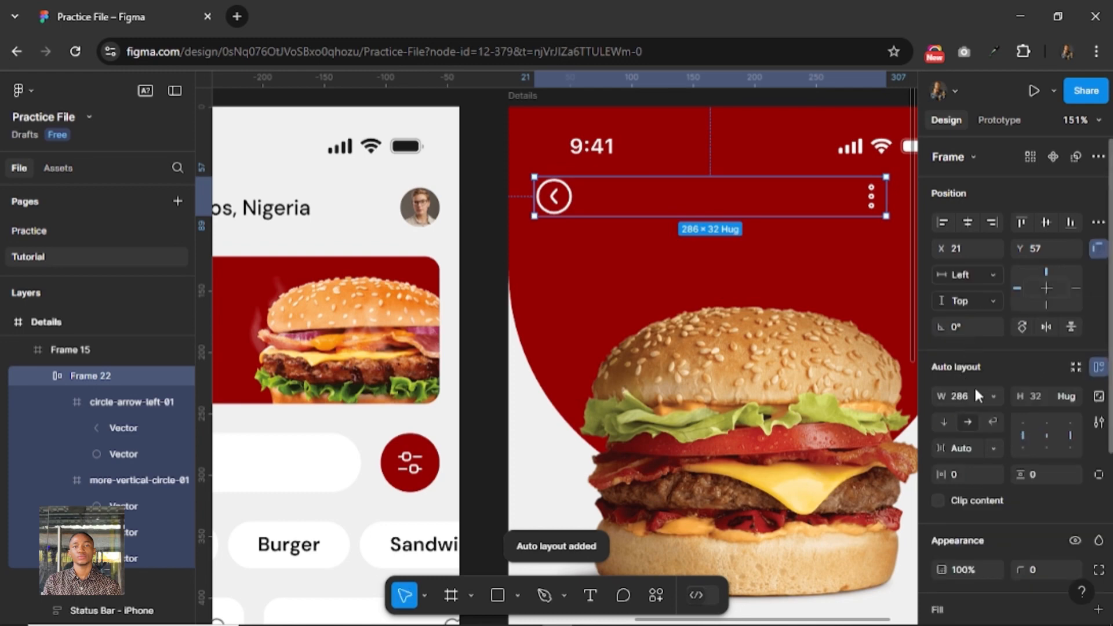
Set the header row's width to 343 and center it horizontally on the Details screen.
left_click(975, 399)
key("Return")
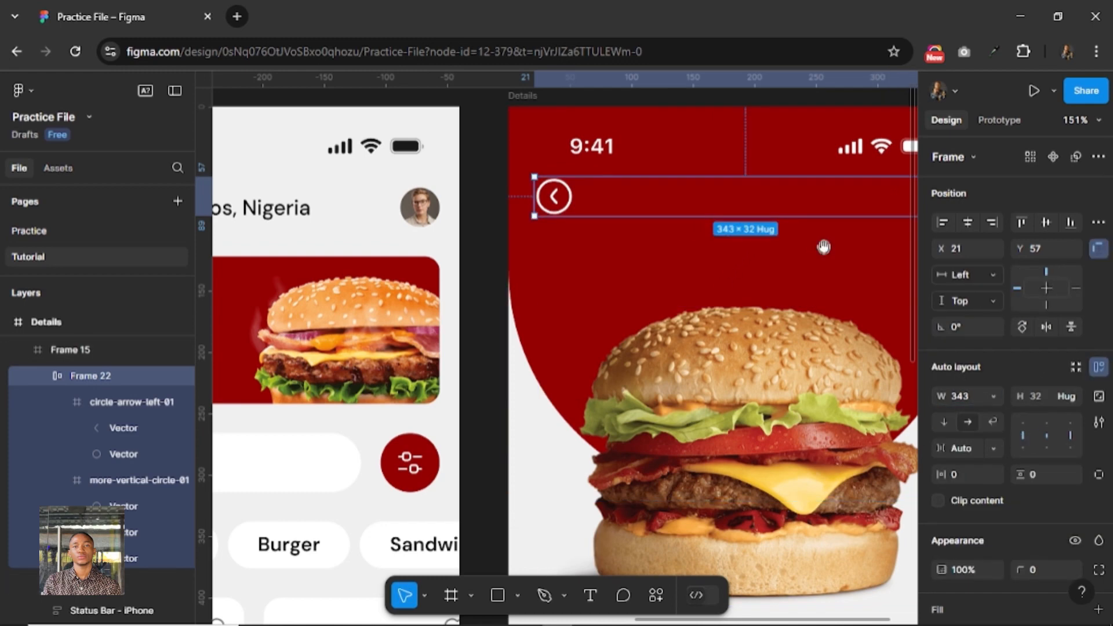
left_click_drag(824, 247, 640, 263)
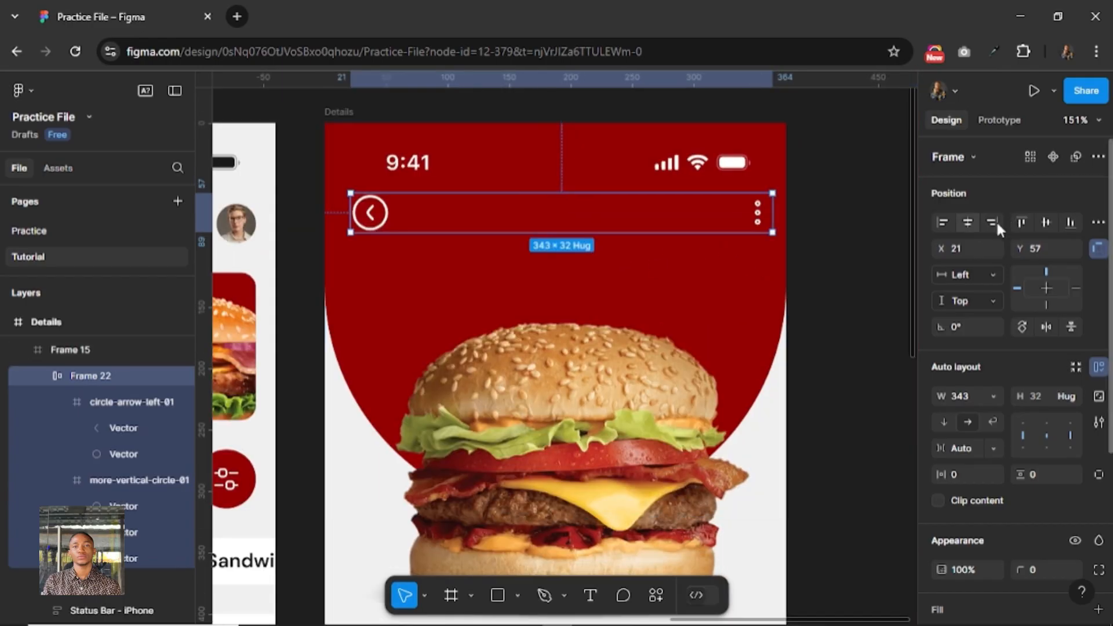
left_click(966, 222)
Check the header row's spacing to the status bar and nudge the row down to Y 66.
key("alt")
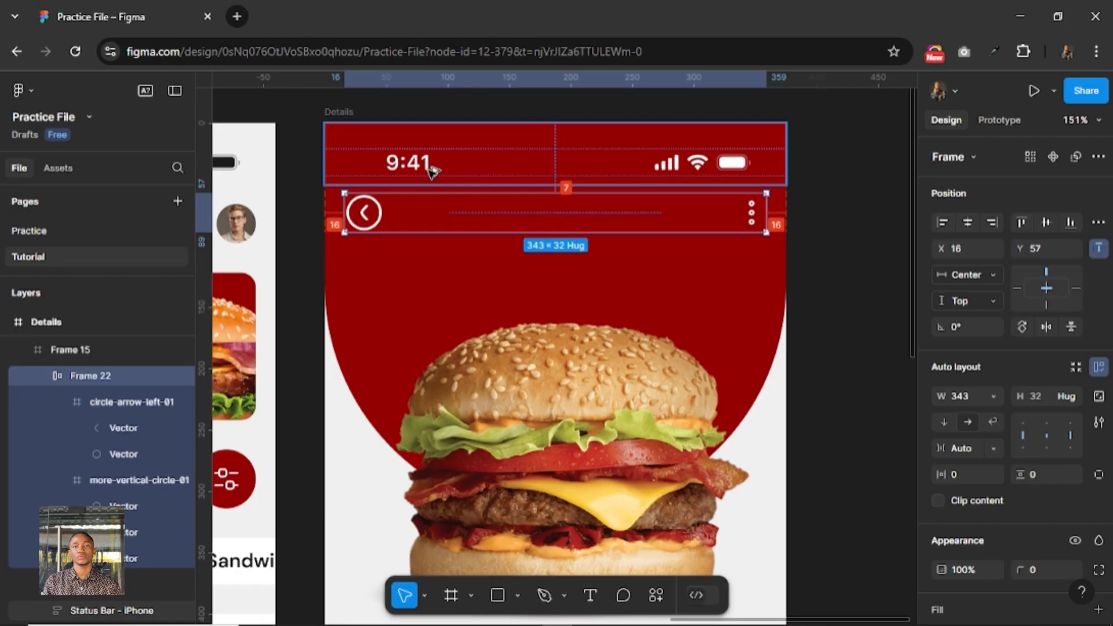
key("Down")
key("Down")
key("Down")
key("Down")
key("Down")
key("Down")
key("Down")
key("Down")
key("Down")
scroll(537, 284, "down", 5, "ctrl")
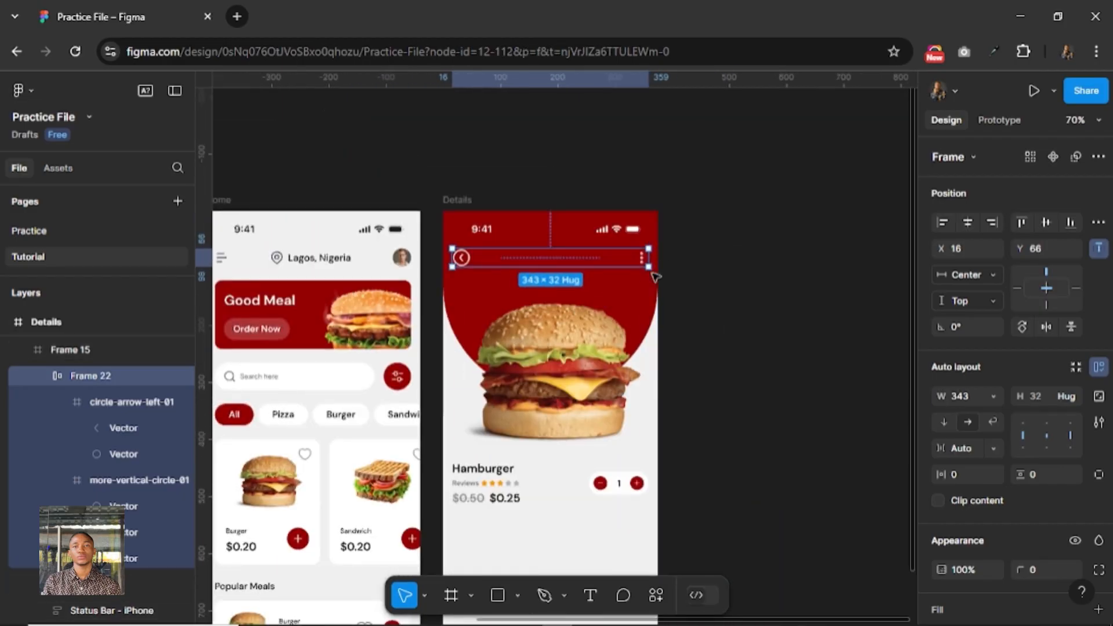
key("Escape")
Place a copy of the Home screen's "Popular Meals" heading below the prices on the Details screen, at about X 28, Y 560.
scroll(646, 298, "down", 4)
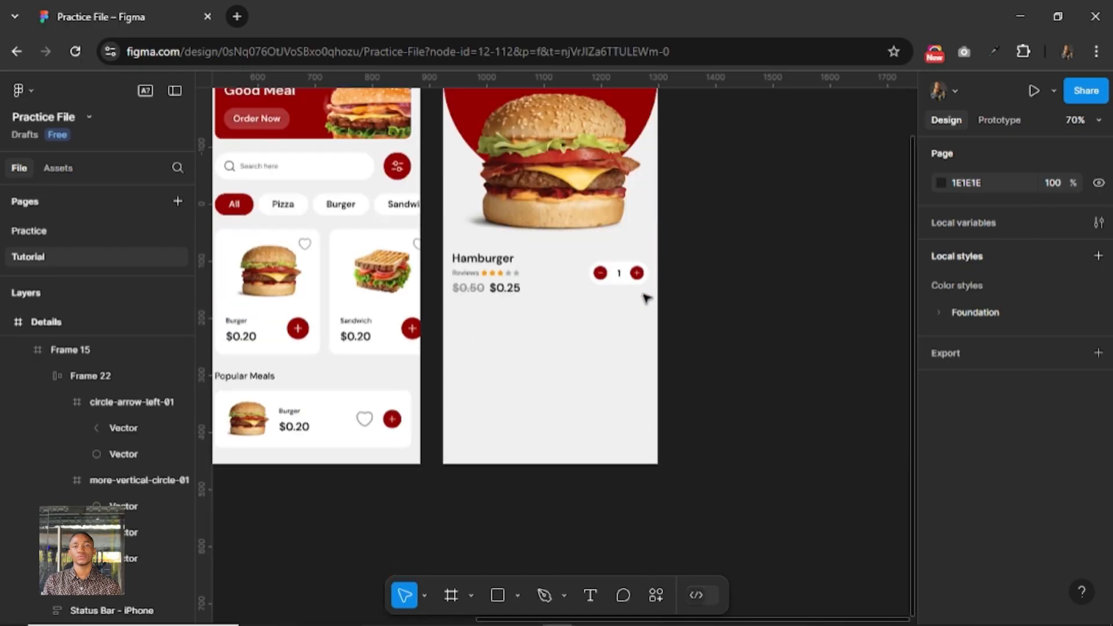
left_click_drag(518, 330, 559, 396)
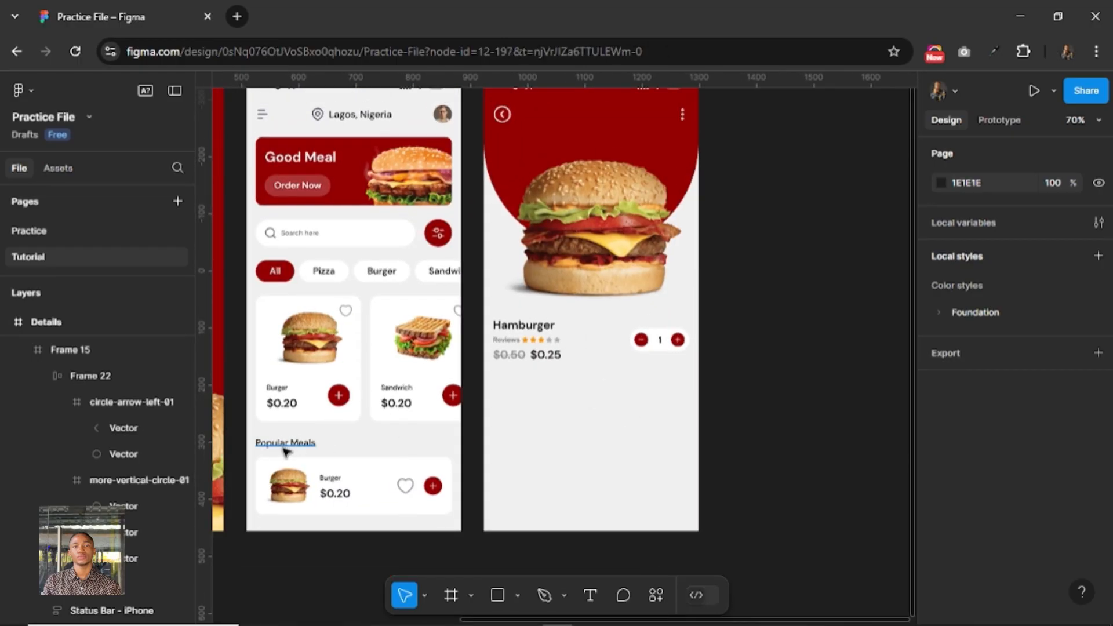
mouse_move(532, 385)
left_mouse_down()
mouse_move(510, 400)
mouse_move(526, 400)
left_mouse_up()
Change the copied heading's text to "More Infomation".
double_click(524, 395)
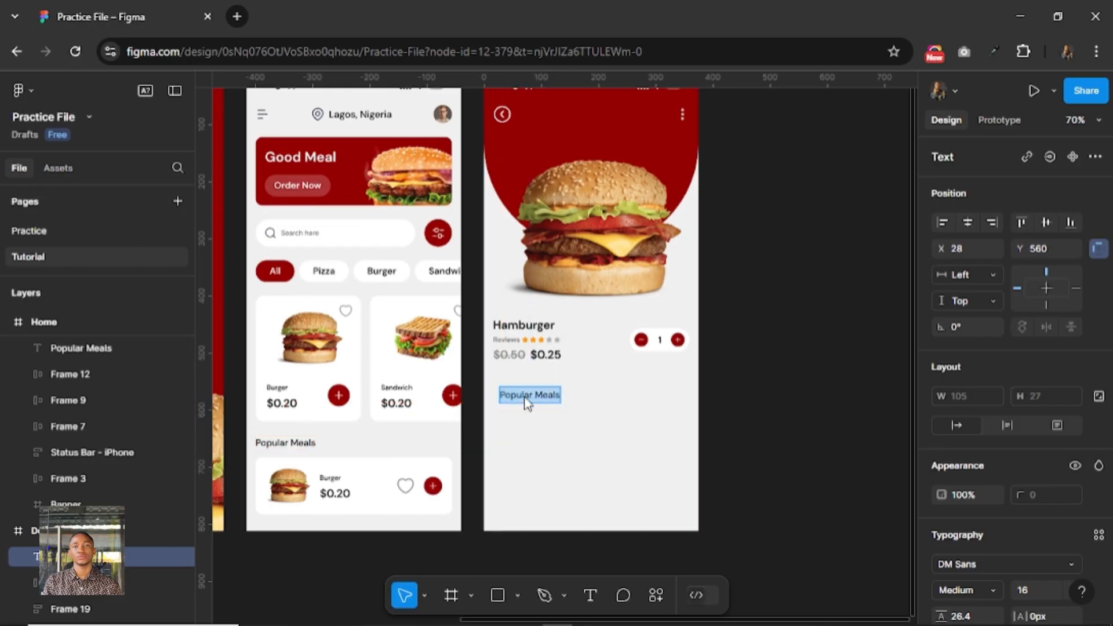
type("More I")
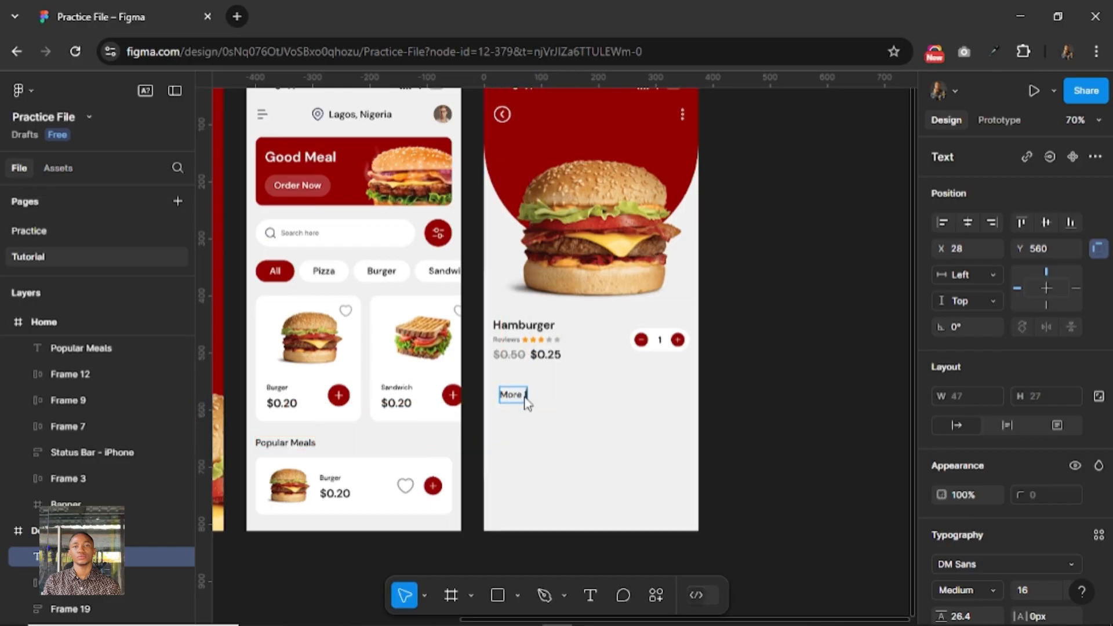
type("nfomr")
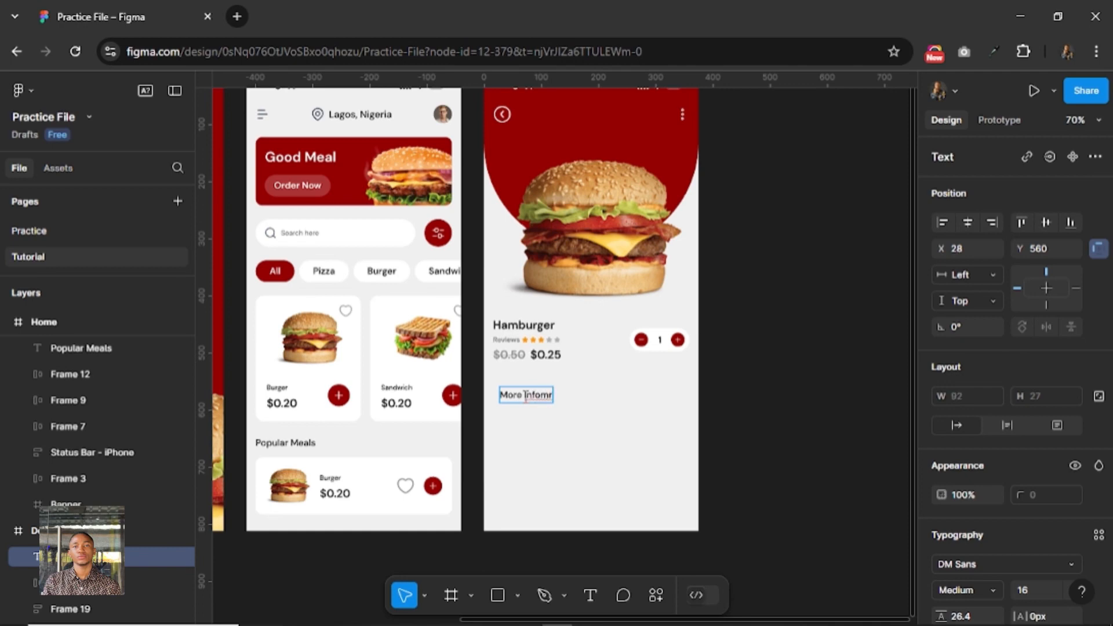
key("BackSpace")
type("ation")
key("Escape")
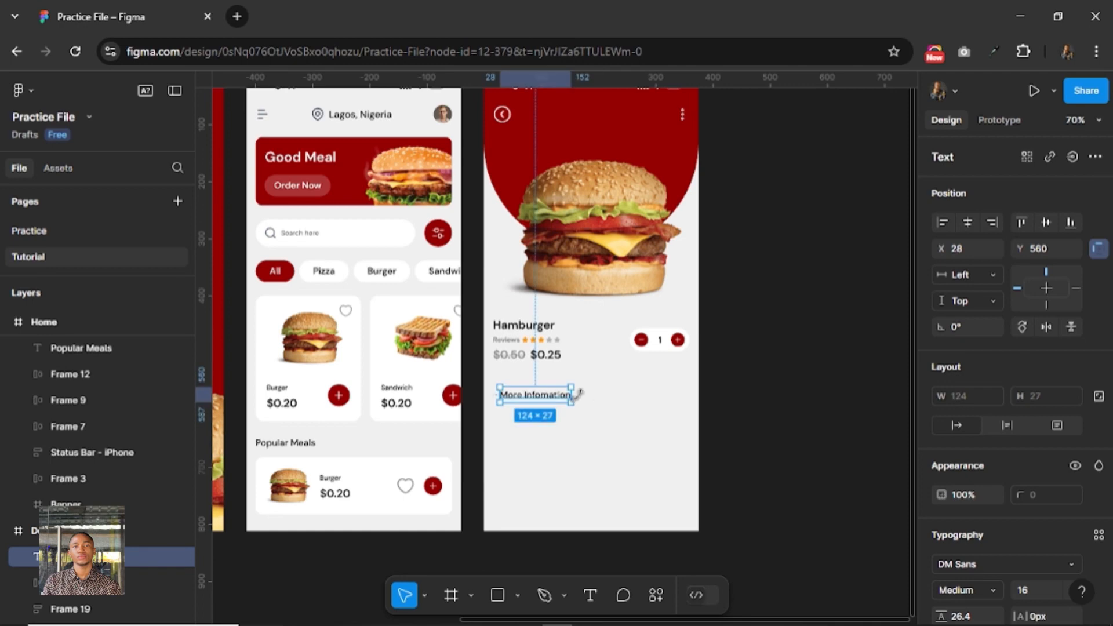
Move the "More Infomation" heading to X 16 so it lines up with the burger details above it.
key("alt")
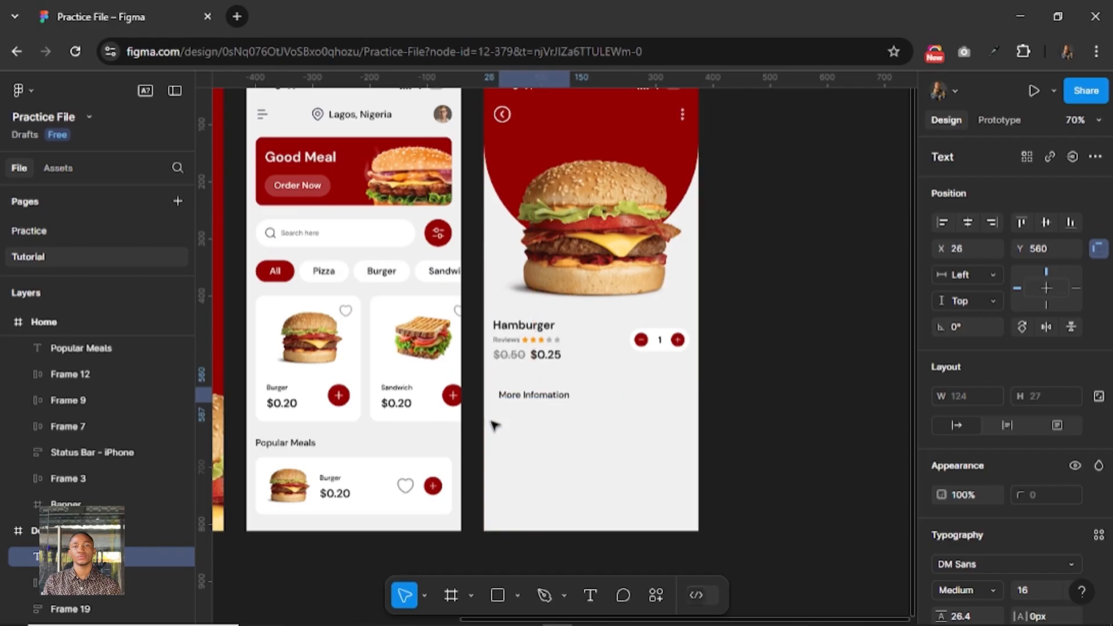
key("shift+Left")
key("Left")
key("Left")
Set the Hamburger details group's vertical spacing to 8 and vertically center the quantity selector against it.
left_click(510, 356)
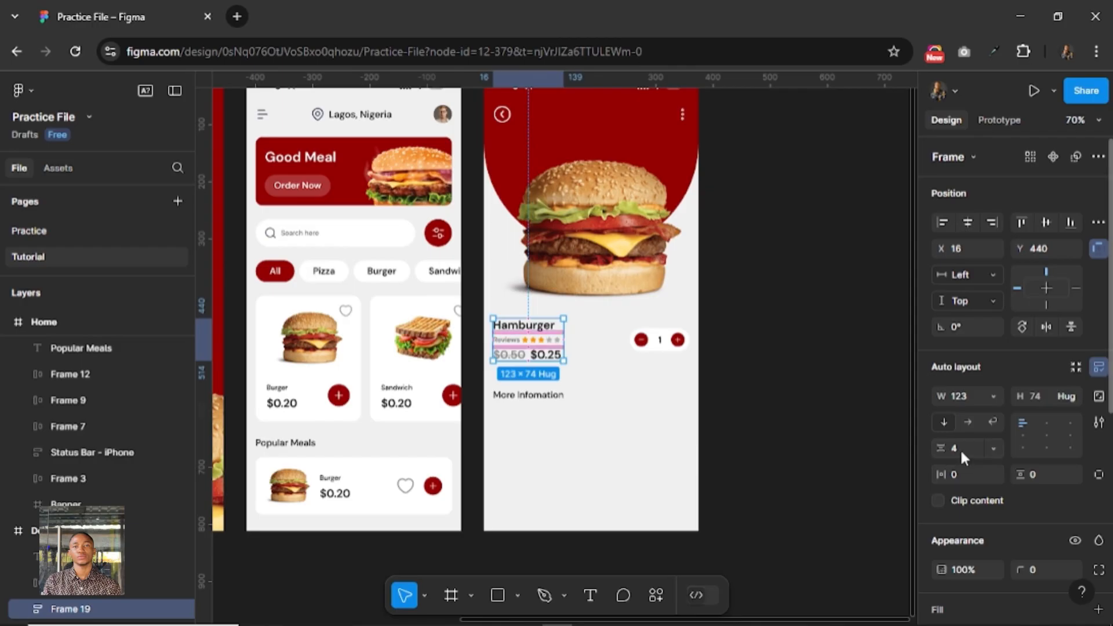
left_click(960, 447)
type("8")
key("Return")
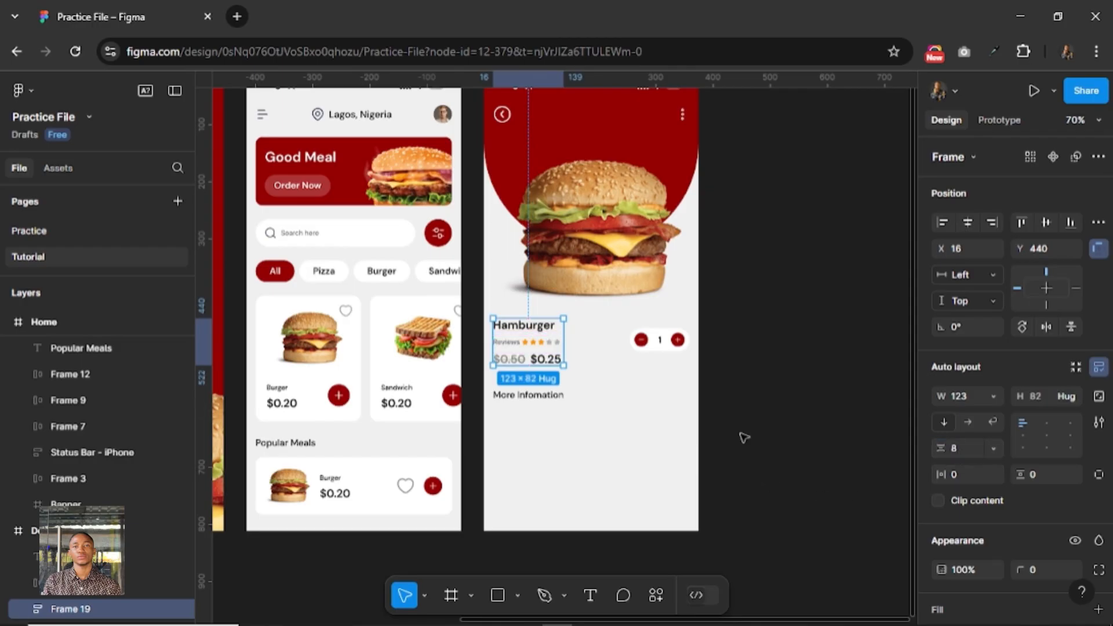
left_click(661, 347)
left_click(659, 341, "shift")
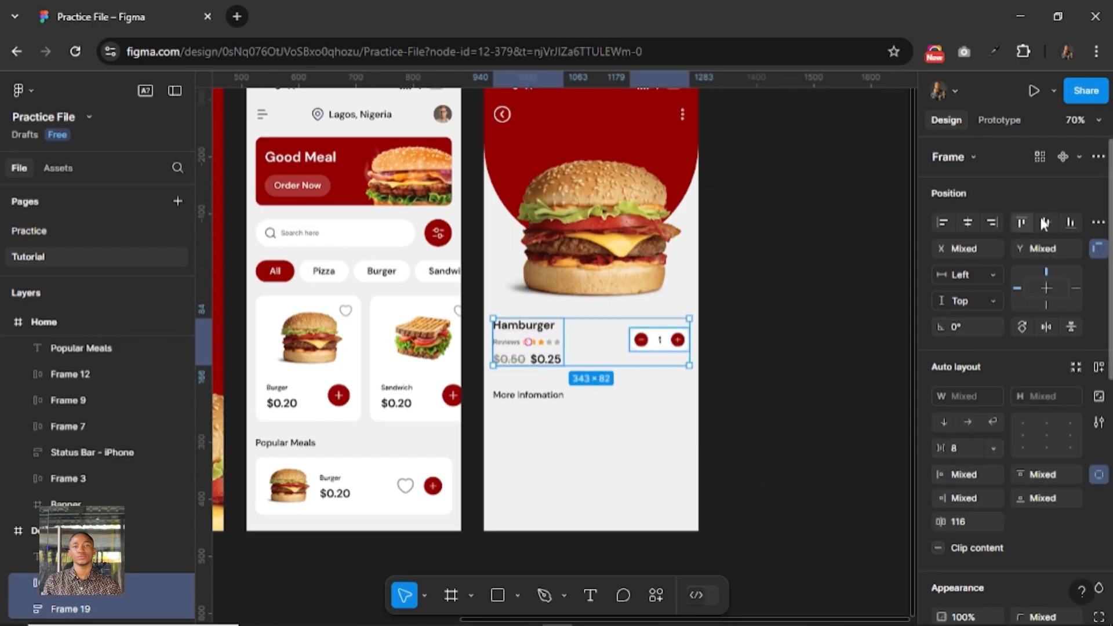
Scale the quantity selector's minus and plus buttons together to a height of 32.
left_click(640, 341)
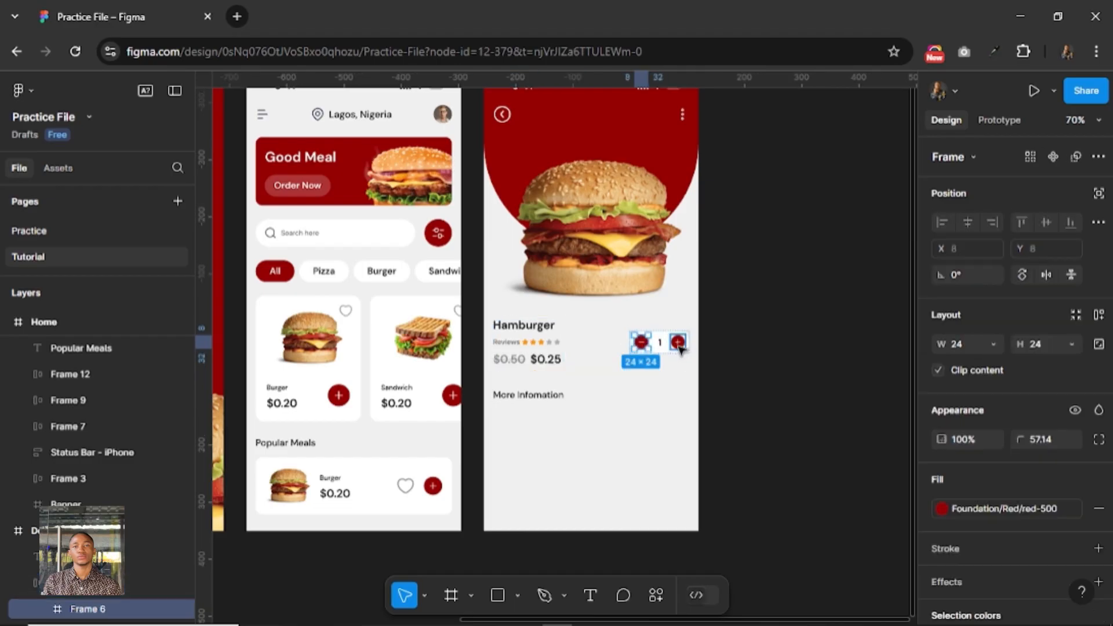
left_click(677, 341, "shift")
key("k")
left_click(1049, 439)
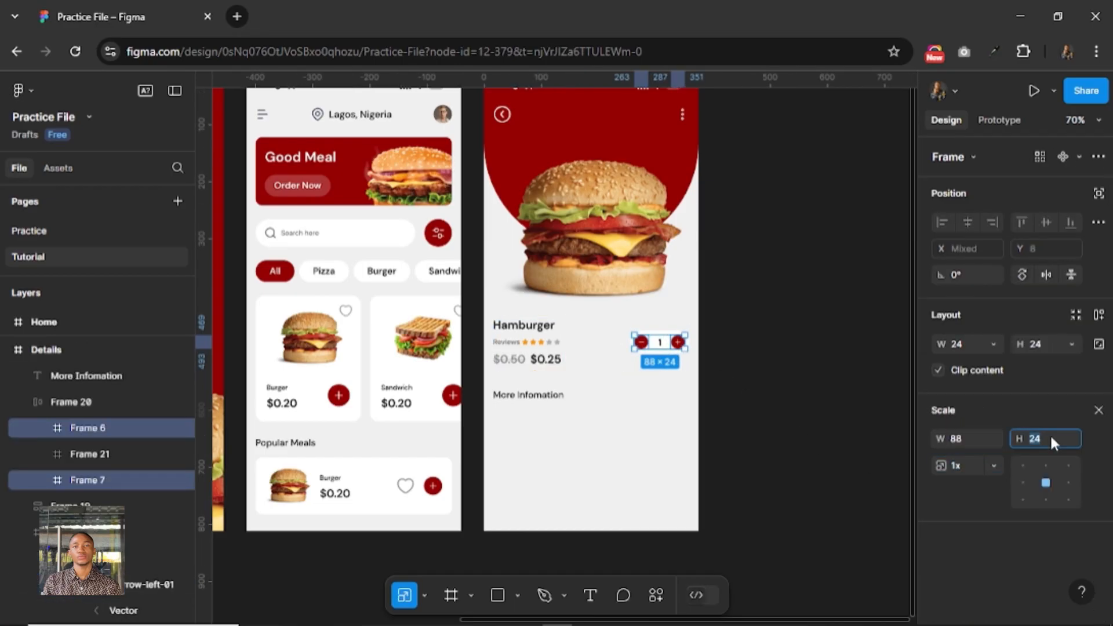
key("Return")
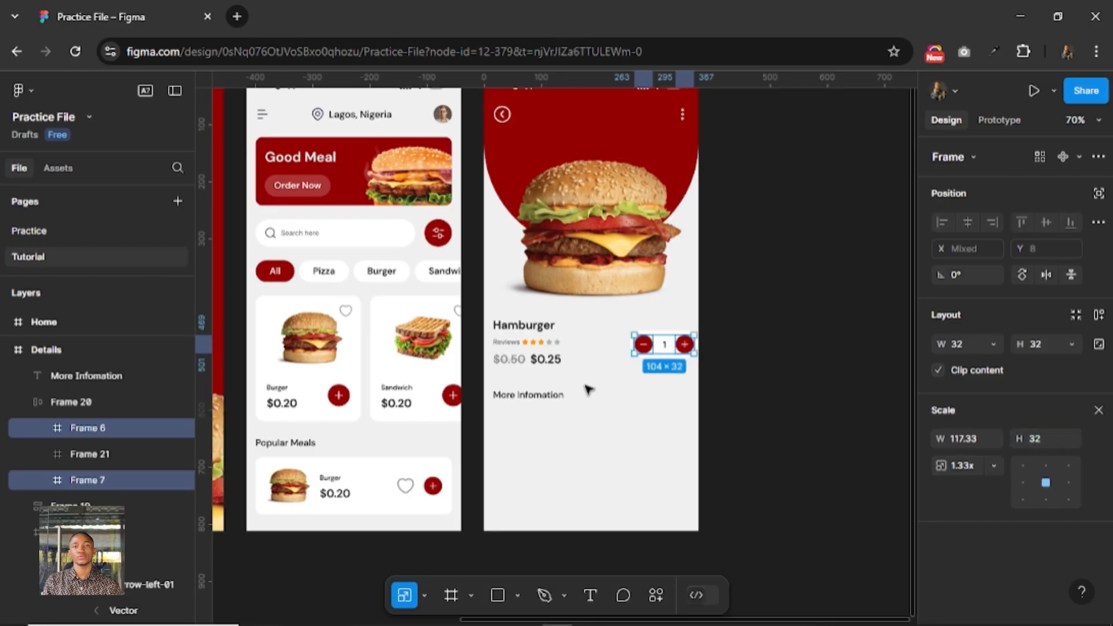
Move the quantity selector to X 239 and align its vertical center with the Hamburger details group.
left_click(542, 355)
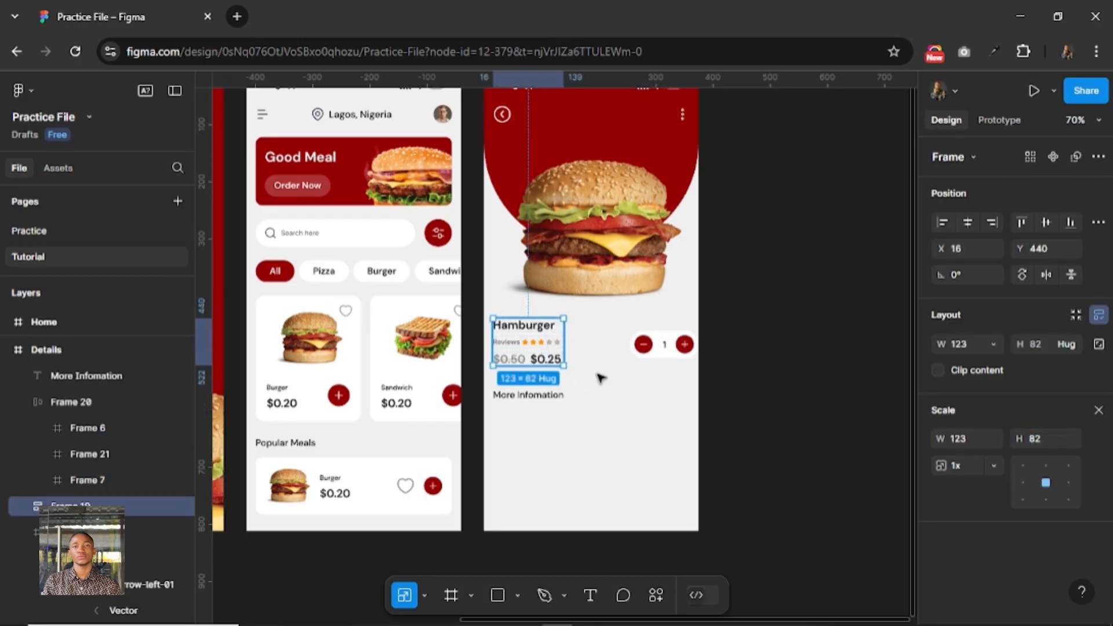
left_click(648, 354)
key("alt")
key("shift+Left")
key("shift+Left")
key("alt")
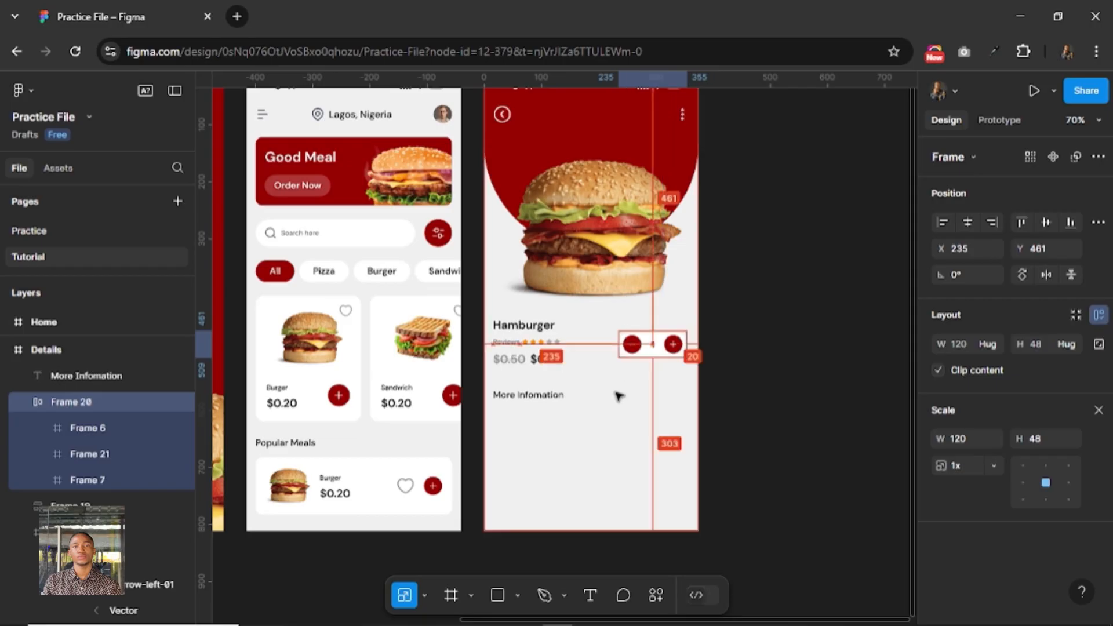
key("Right")
key("Right")
key("Right")
key("Right")
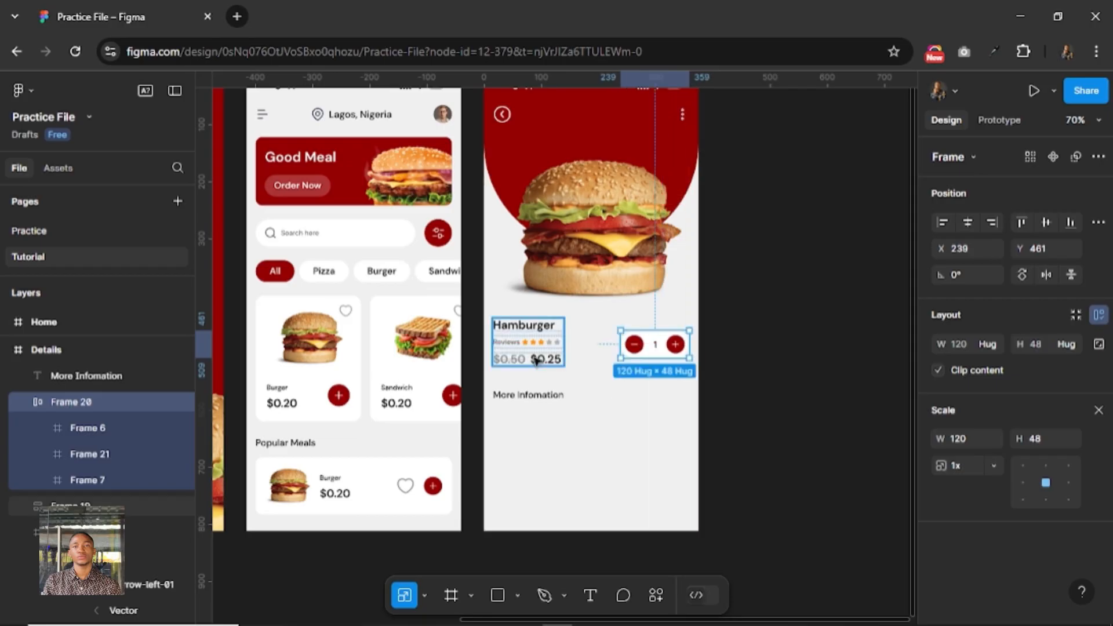
left_click(536, 360, "shift")
left_click(1045, 223)
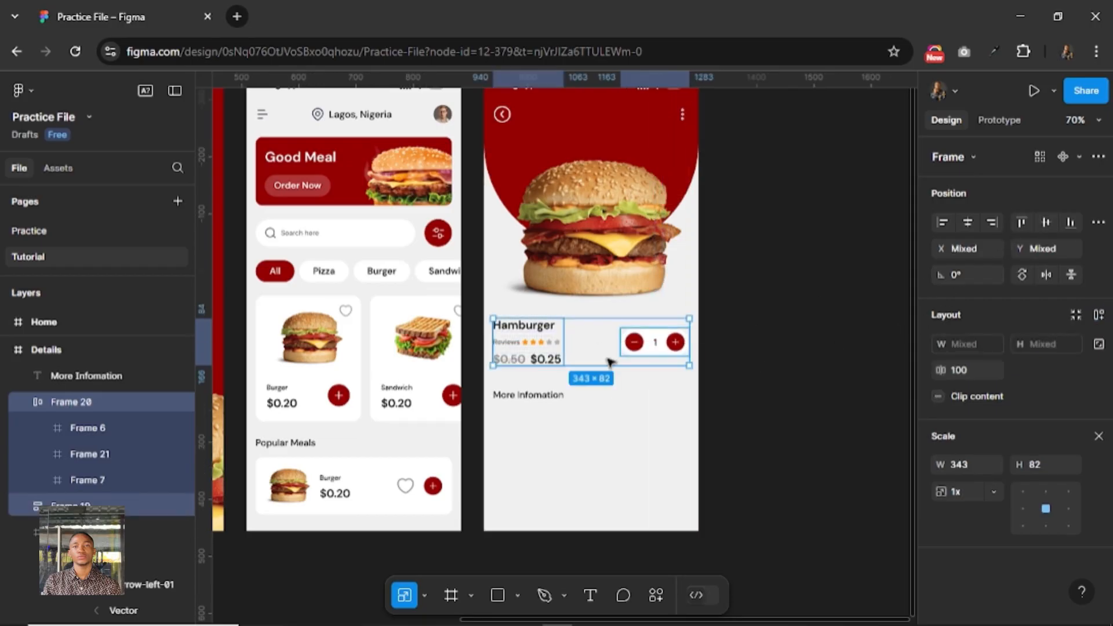
Check the "More Infomation" heading's gap to the details group above and nudge the heading up to Y 559.
left_click(516, 395)
key("alt")
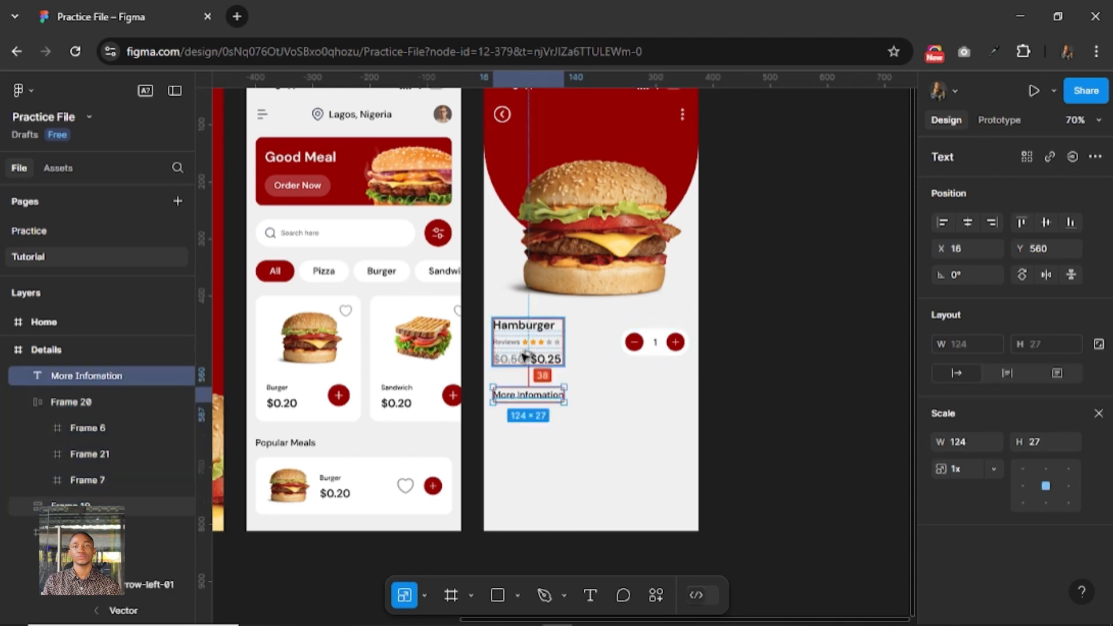
key("Up")
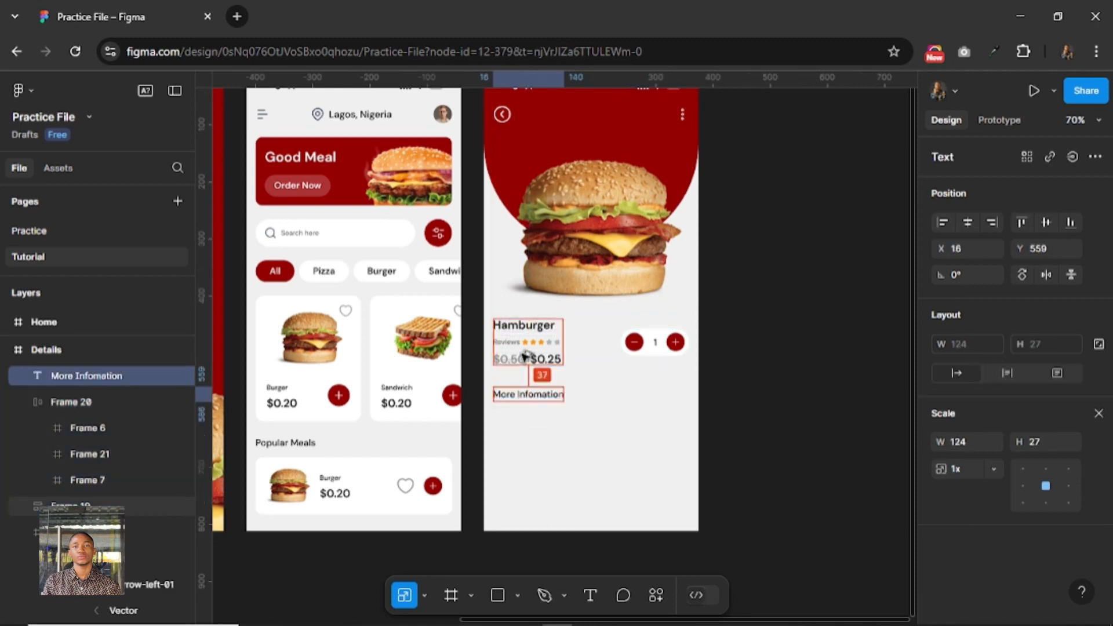
left_click(648, 411)
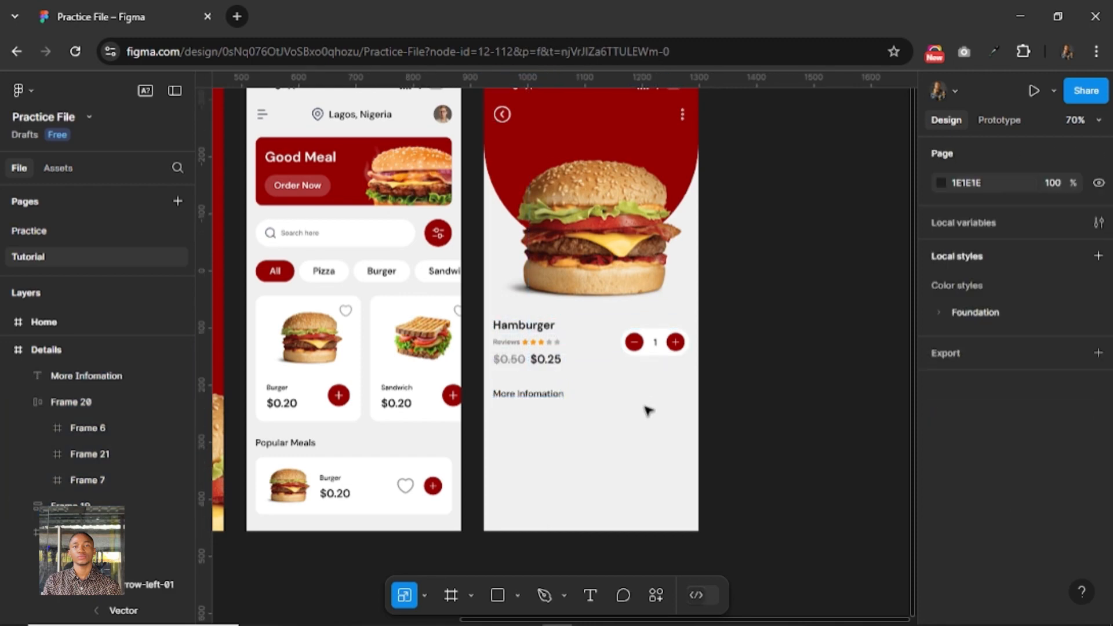
Add a text box of about 330 × 110 below the "More Infomation" heading containing "lorem".
scroll(648, 411, "down", 1)
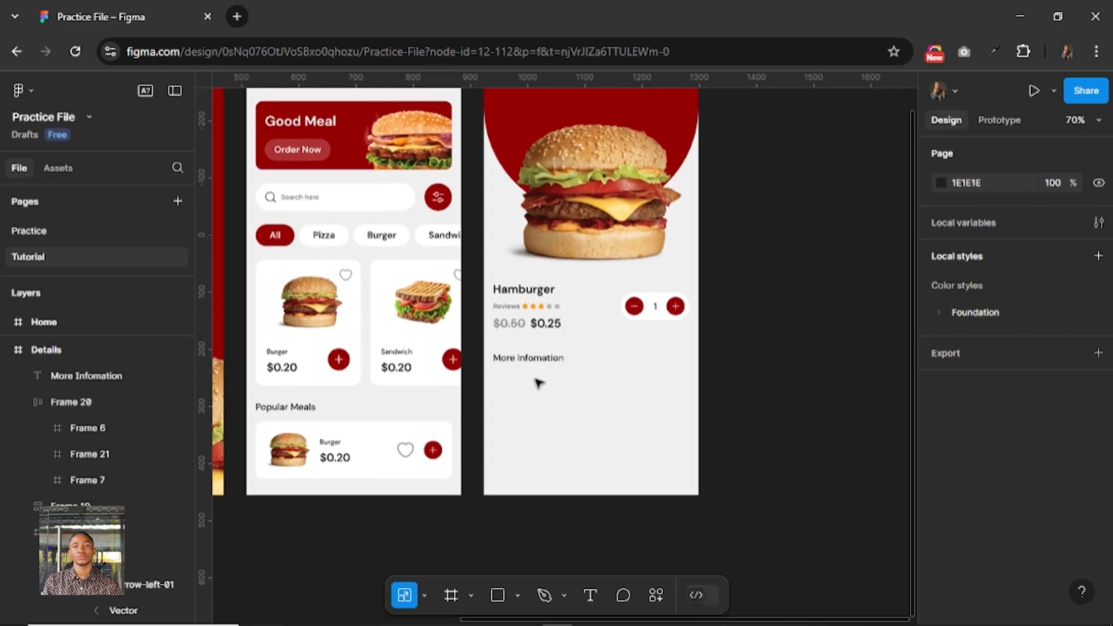
left_click(590, 595)
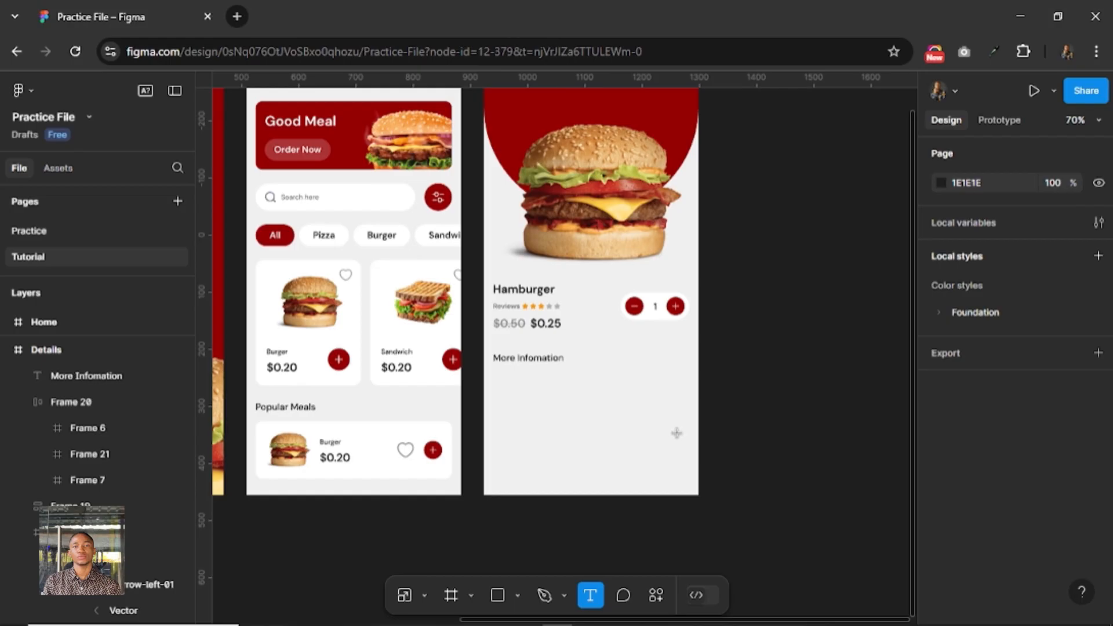
left_click_drag(496, 377, 686, 440)
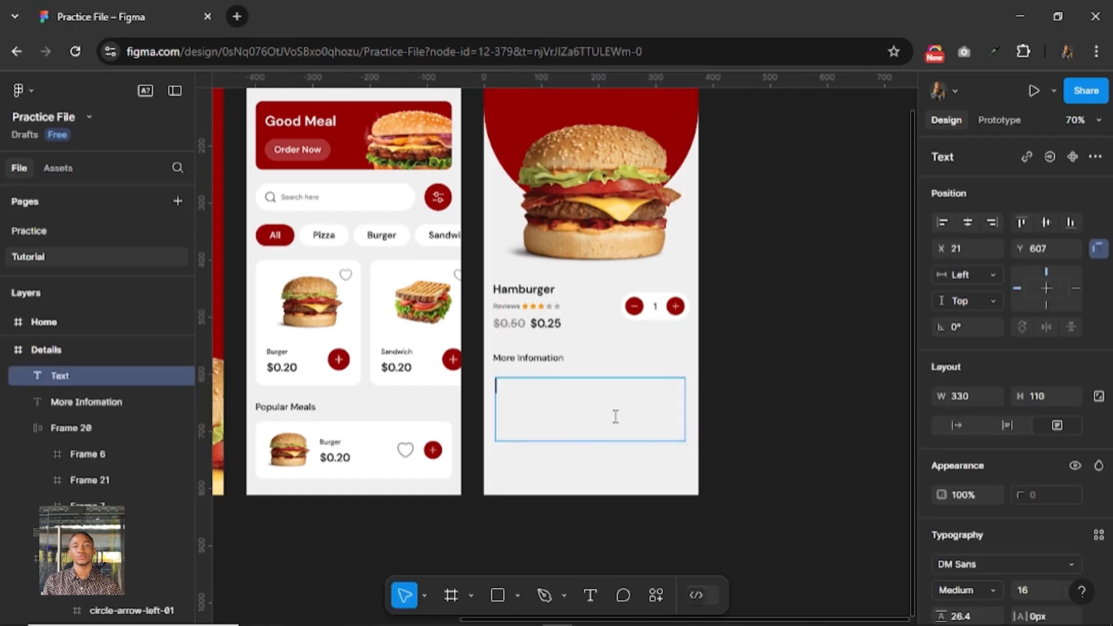
type("lorem")
key("Escape")
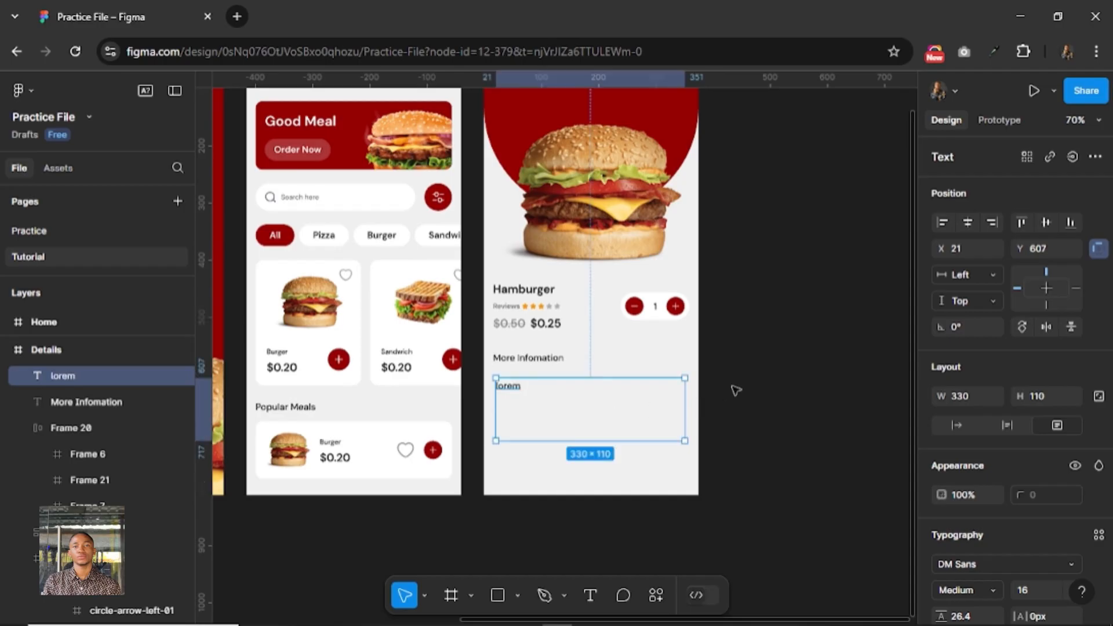
Move the "lorem" text box to X 16, Y 597 and set its width to 343.
key("alt")
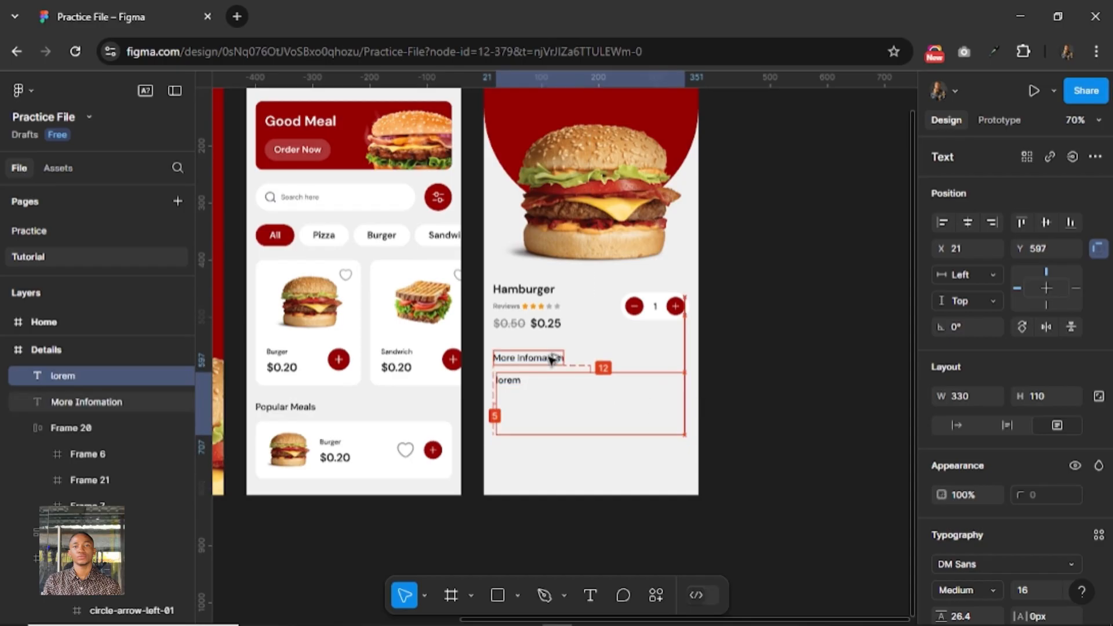
key("shift+Up")
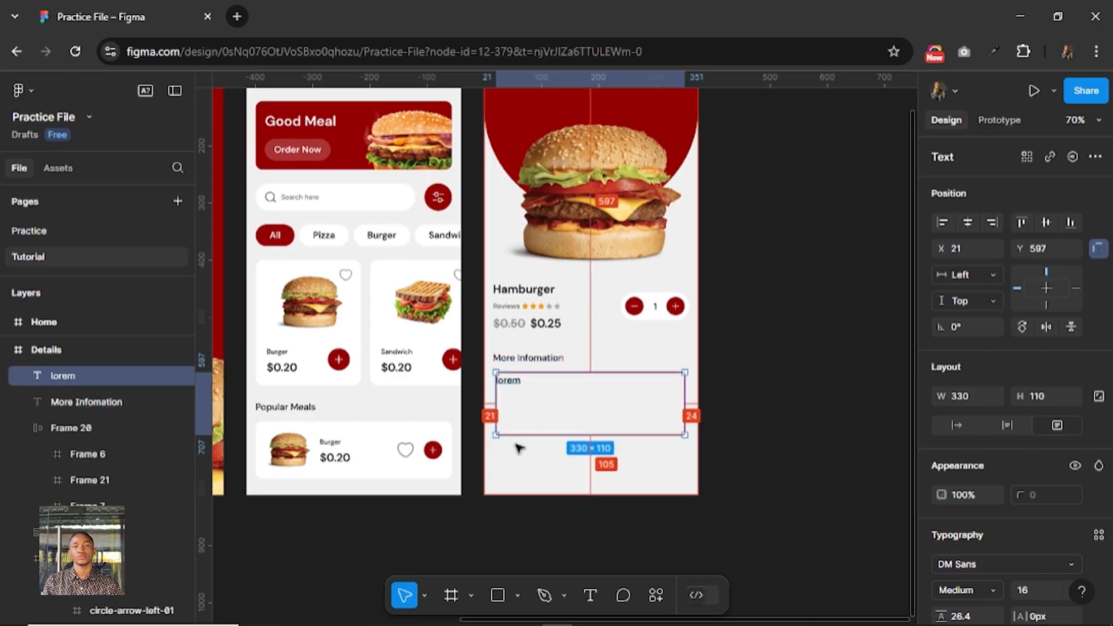
key("Left")
key("Left")
key("Left")
key("Left")
key("Left")
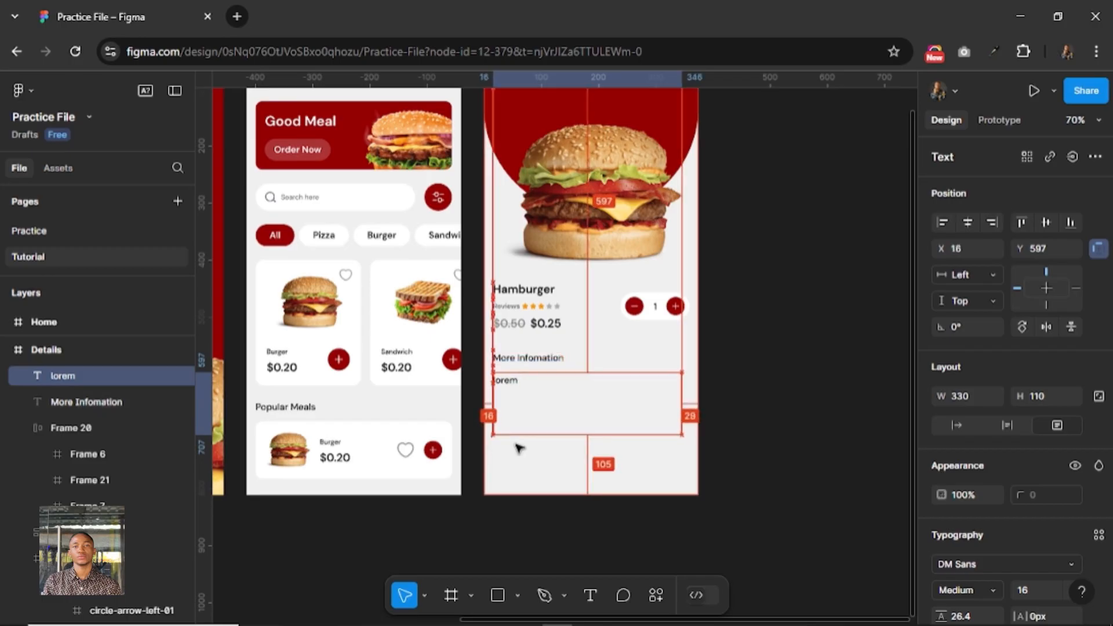
left_click(976, 395)
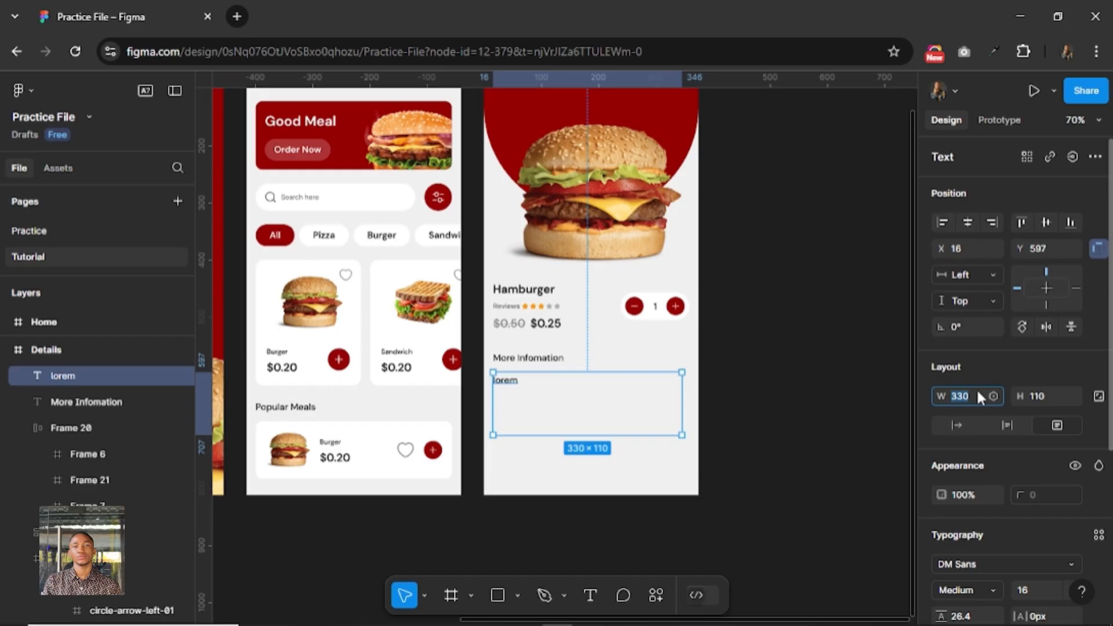
key("Return")
key("alt")
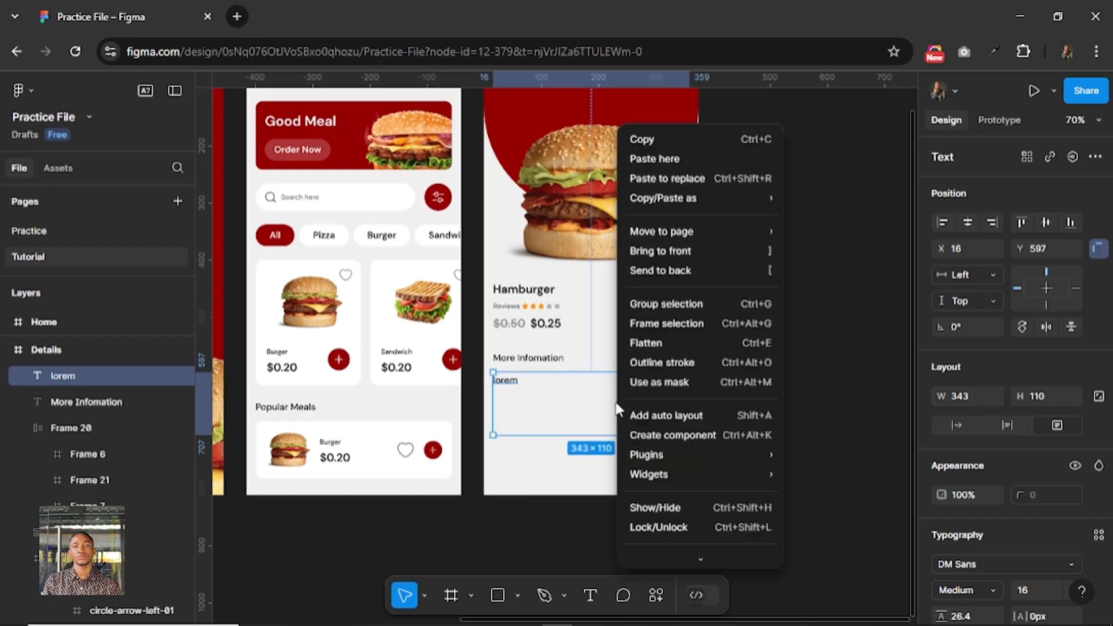
Find and run the Lorem Ipsum plugin for the "lorem" text box, keeping its window clear of the Details screen.
right_click(617, 407)
mouse_move(735, 454)
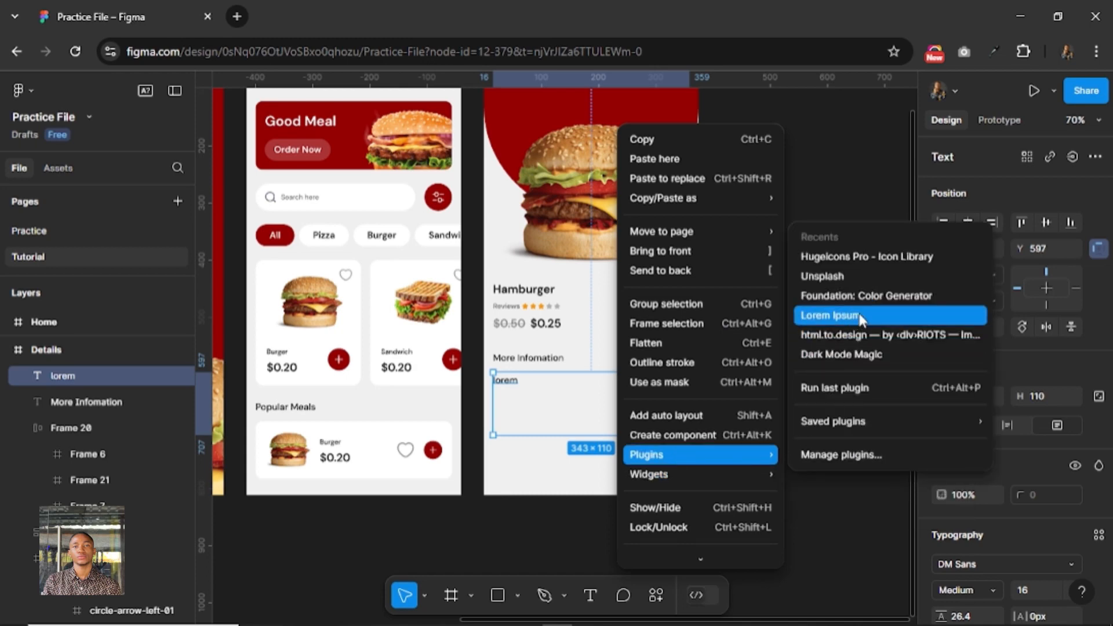
left_click(840, 457)
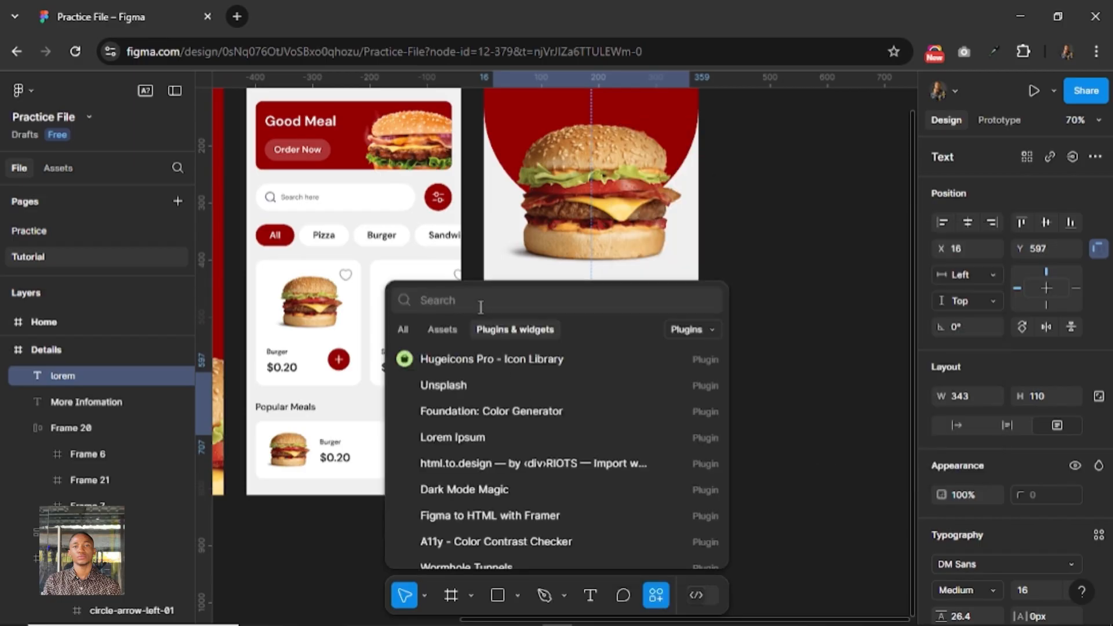
type("lorem")
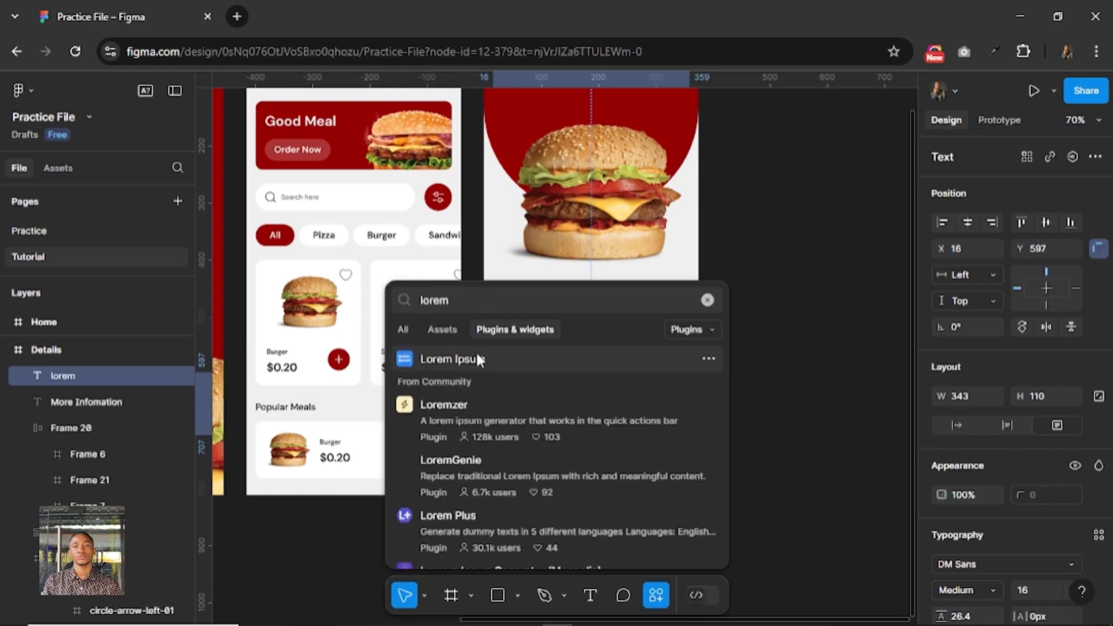
key("Return")
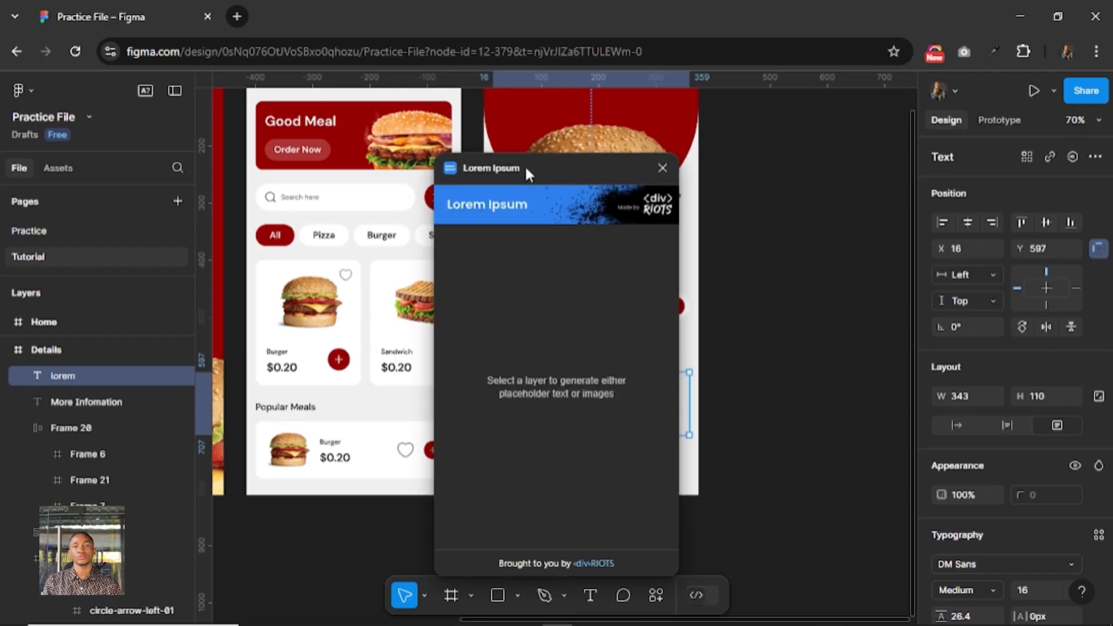
left_click_drag(512, 168, 752, 174)
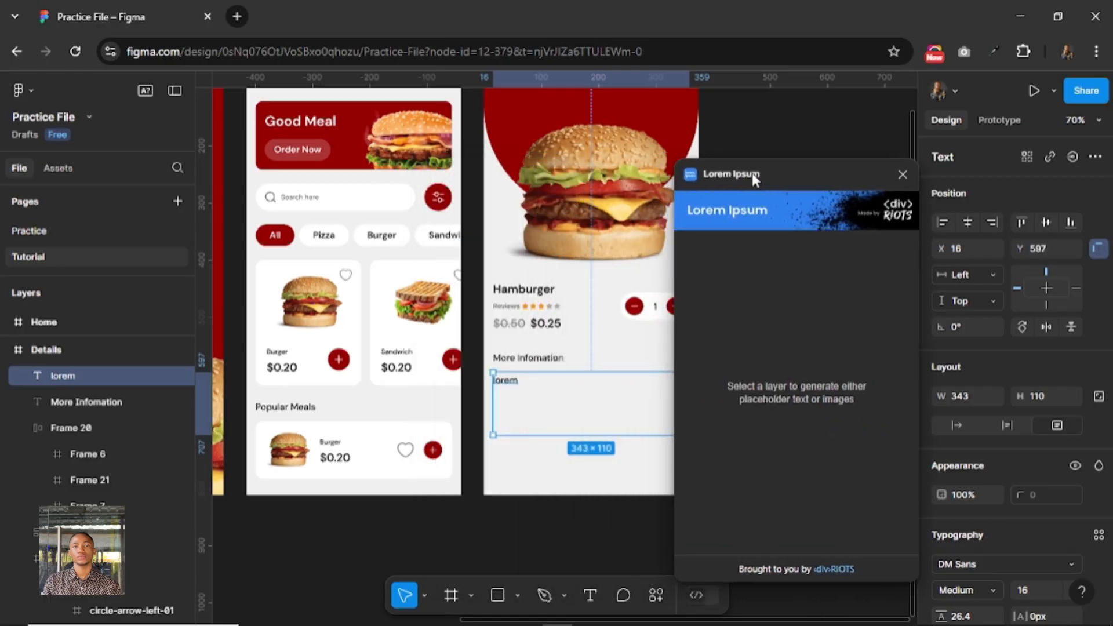
Replace the word "lorem" with 2 generated sentences of classic Lorem Ipsum text.
double_click(513, 383)
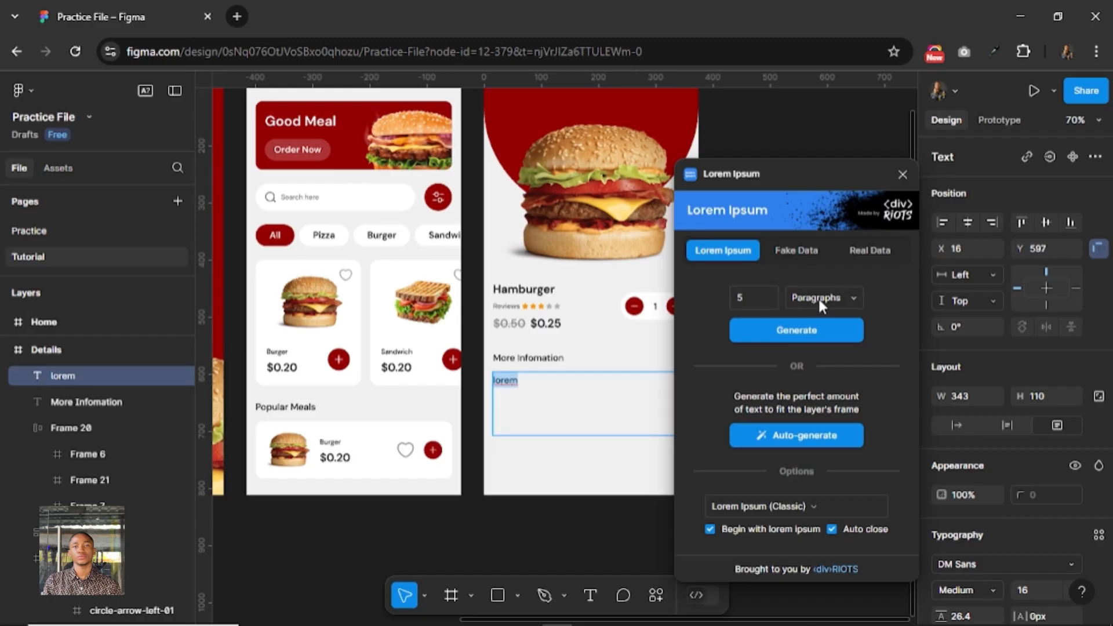
left_click(818, 297)
left_click(822, 281)
left_click(746, 299)
type("2")
left_click(799, 330)
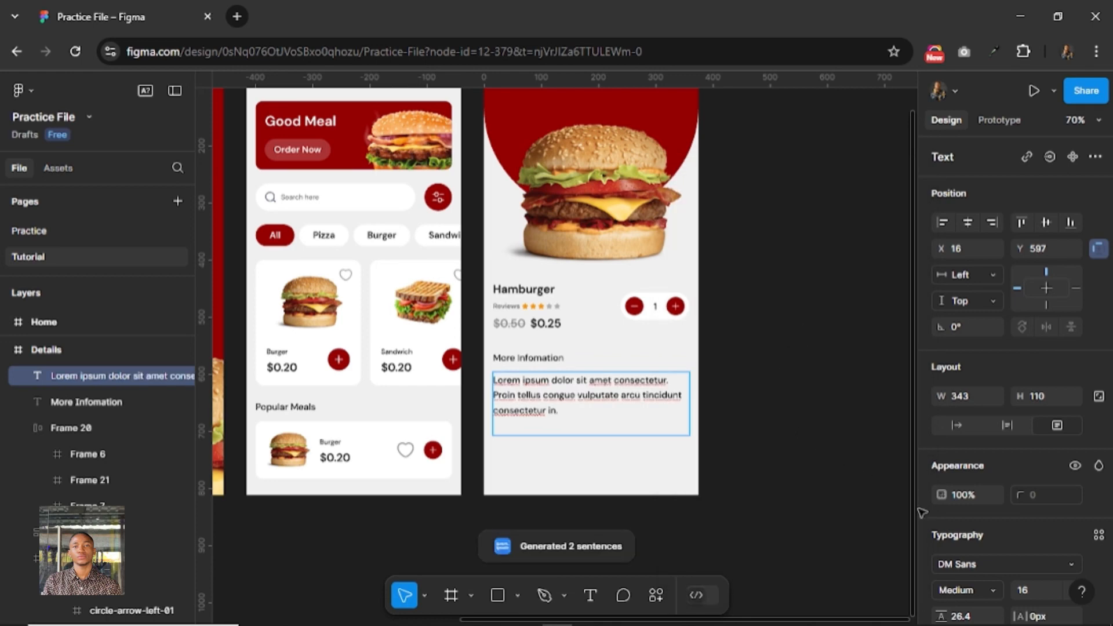
Set the generated paragraph's font size to 14.
left_click(1027, 590)
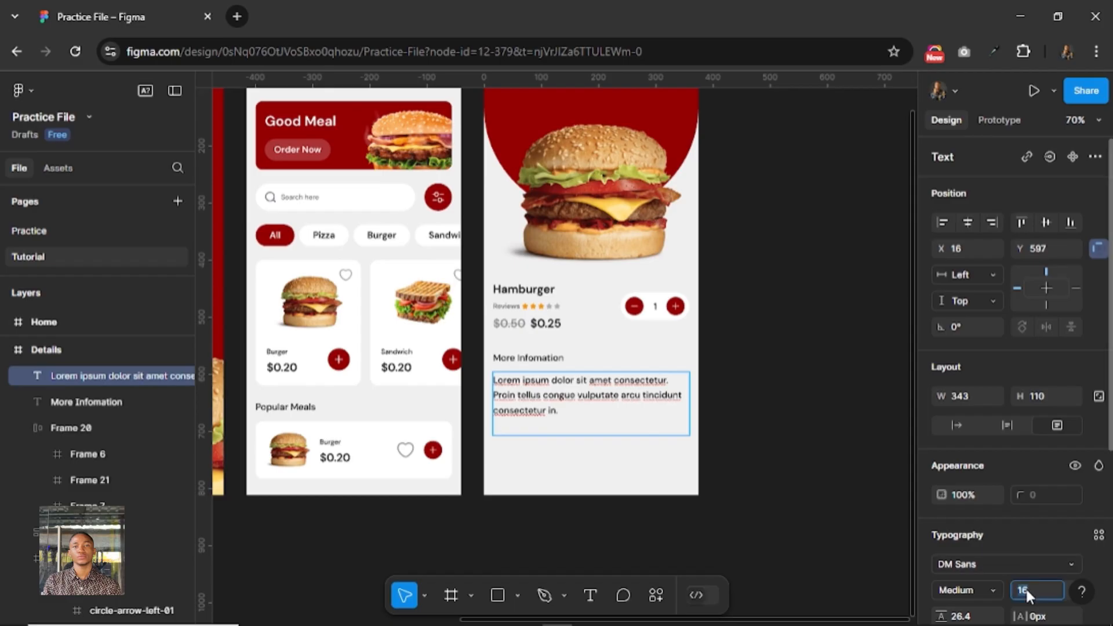
key("Return")
left_click(832, 480)
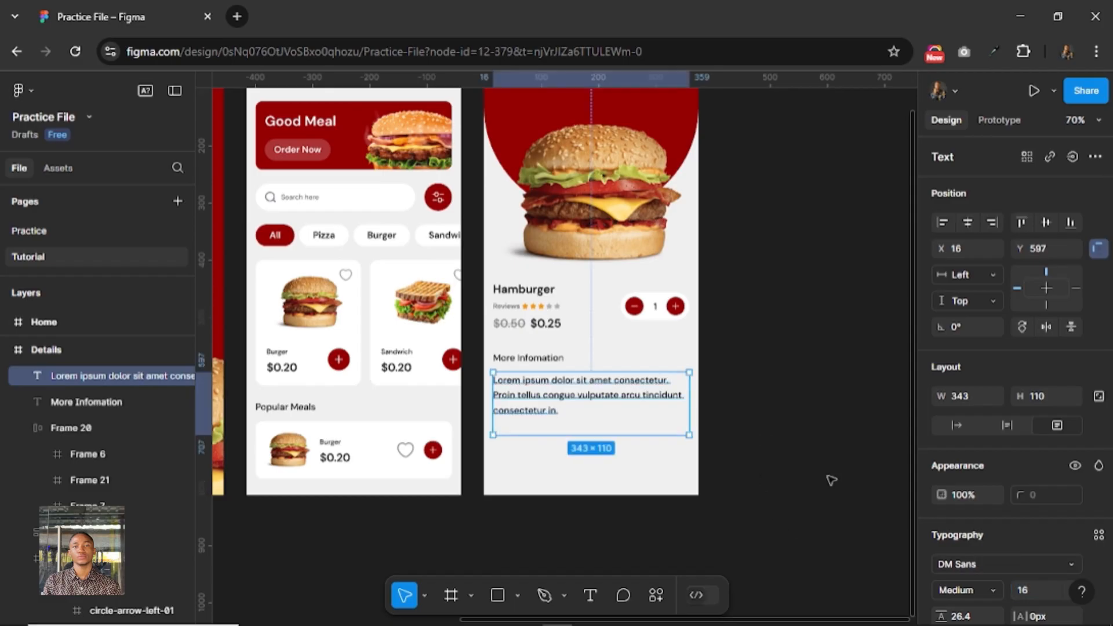
left_click(1031, 588)
type("14")
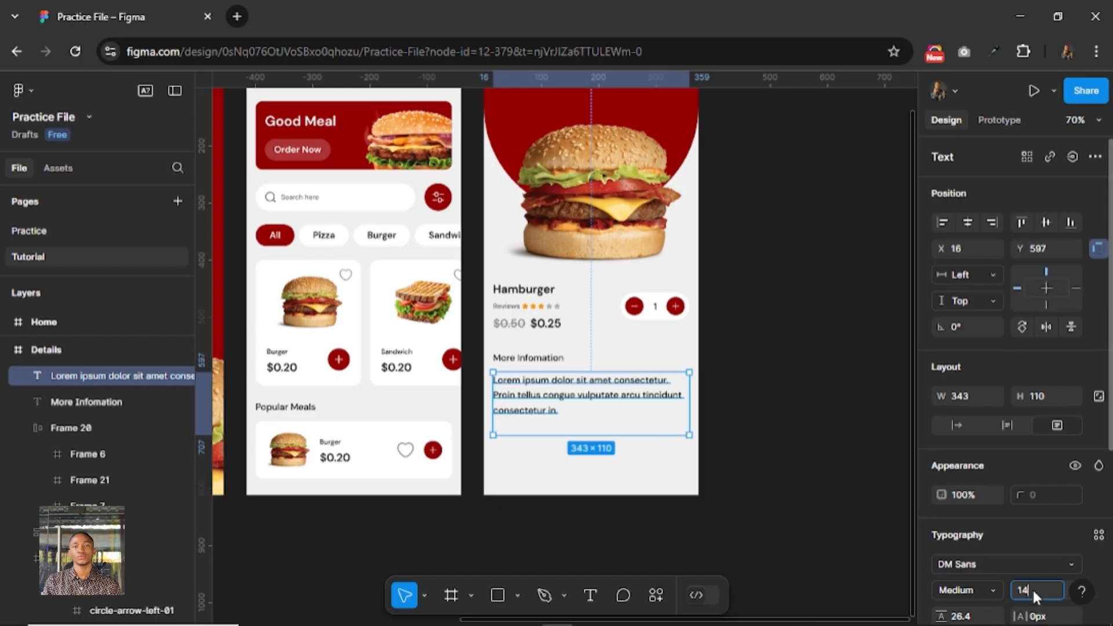
key("Return")
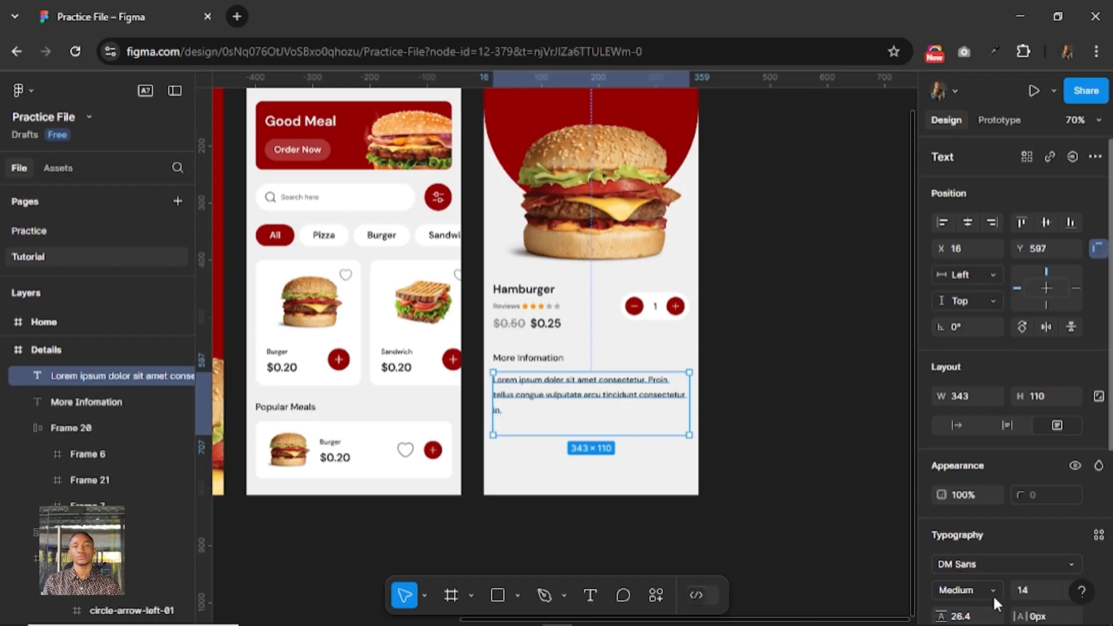
scroll(996, 595, "down", 2)
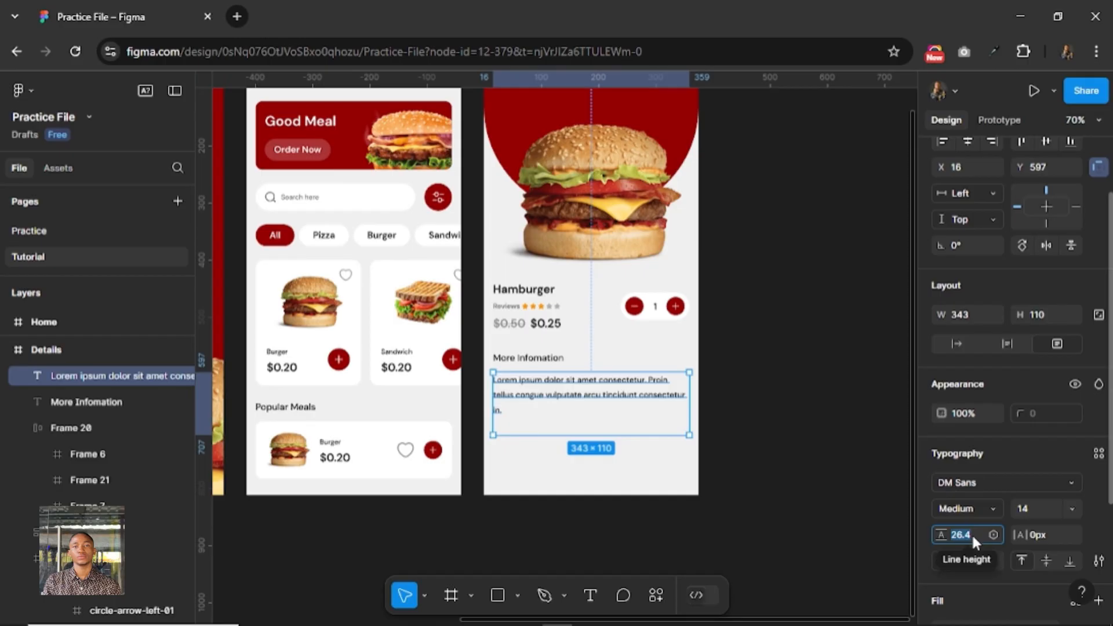
Set the paragraph's line height to Auto and append a second copy of its lorem ipsum text.
type("auto")
key("Return")
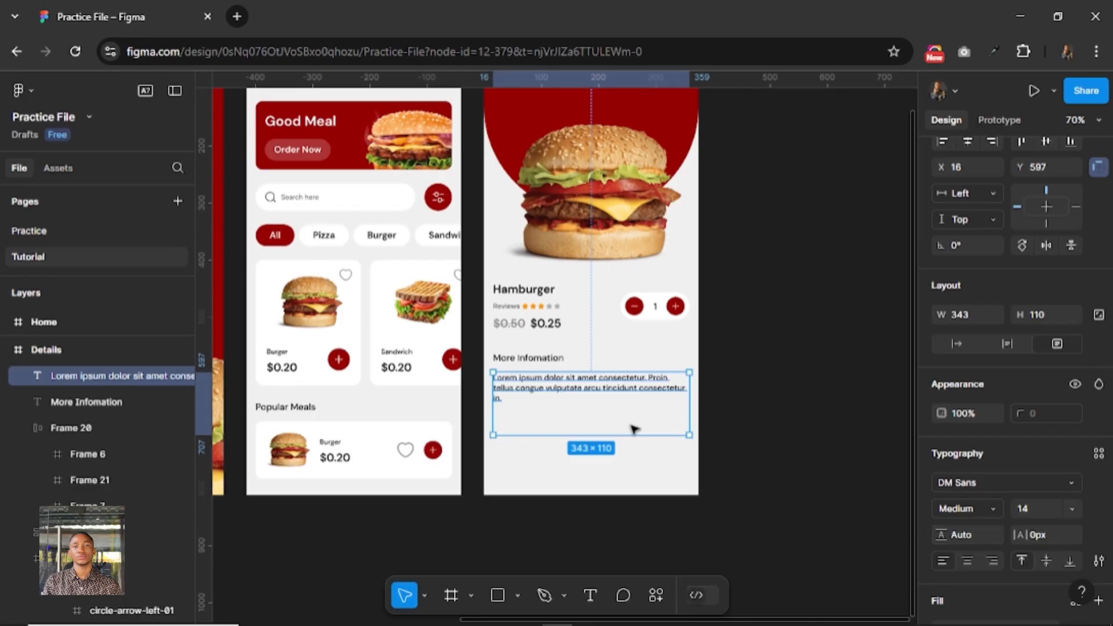
double_click(552, 393)
key("ctrl+c")
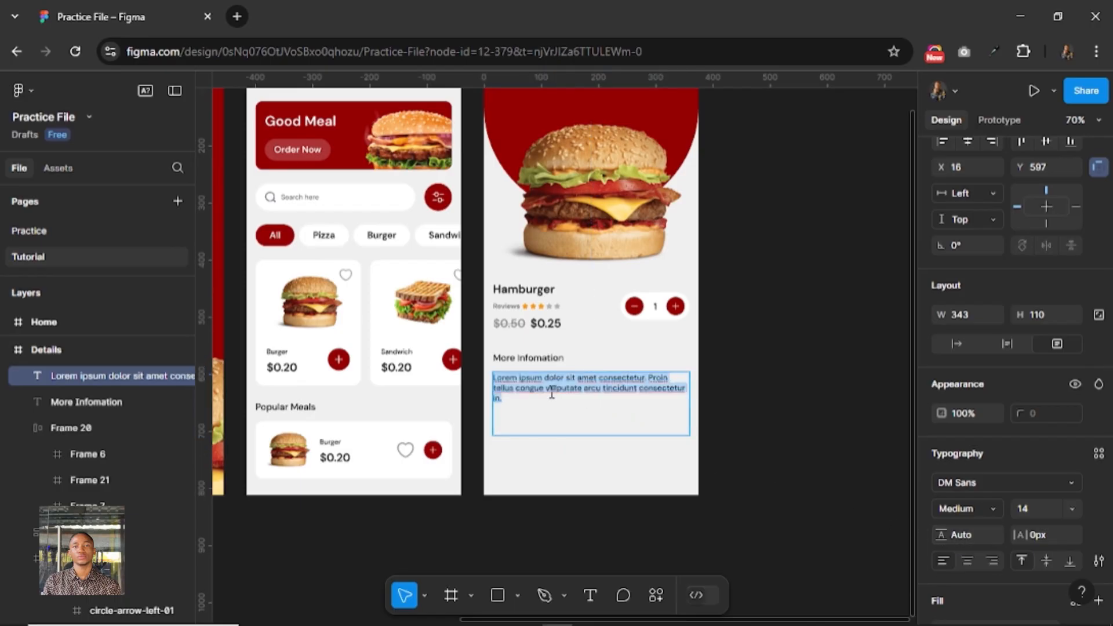
left_click(550, 401)
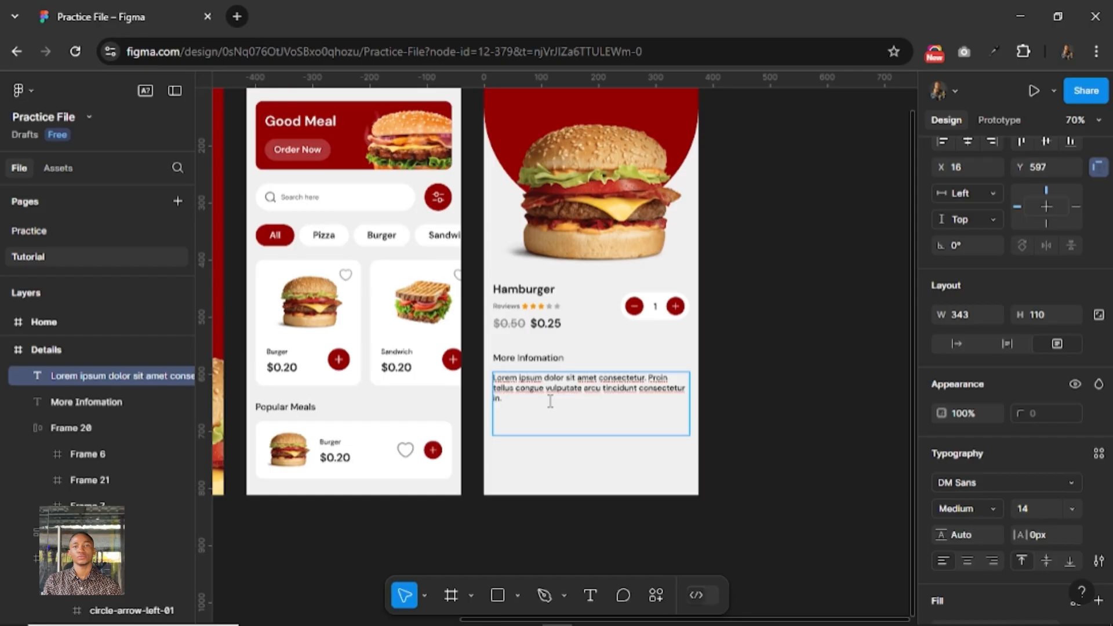
key("ctrl+v")
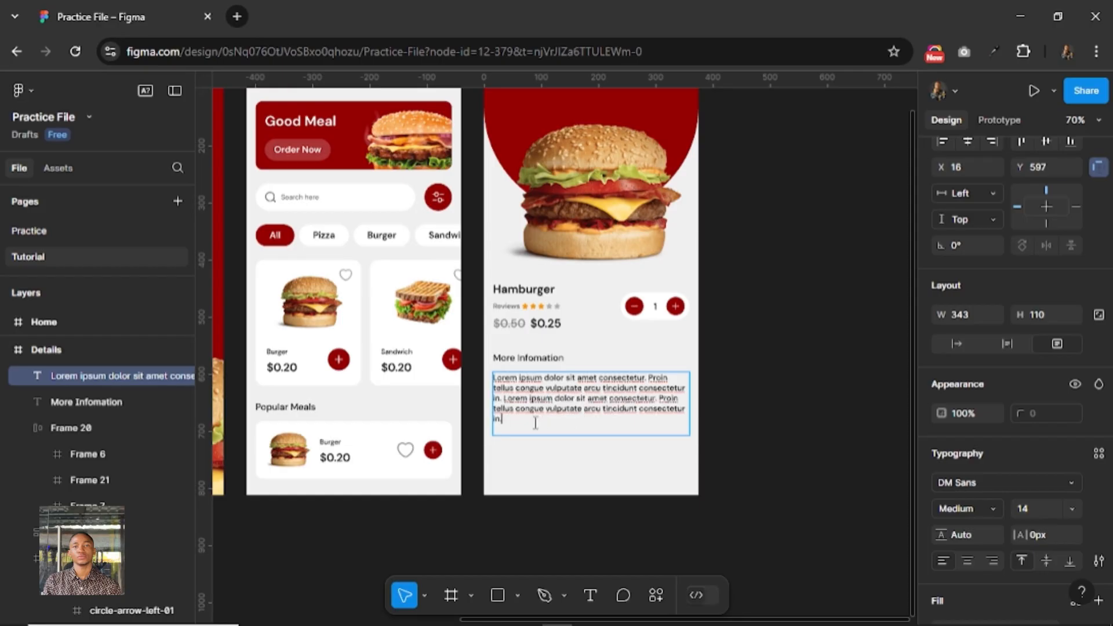
key("Escape")
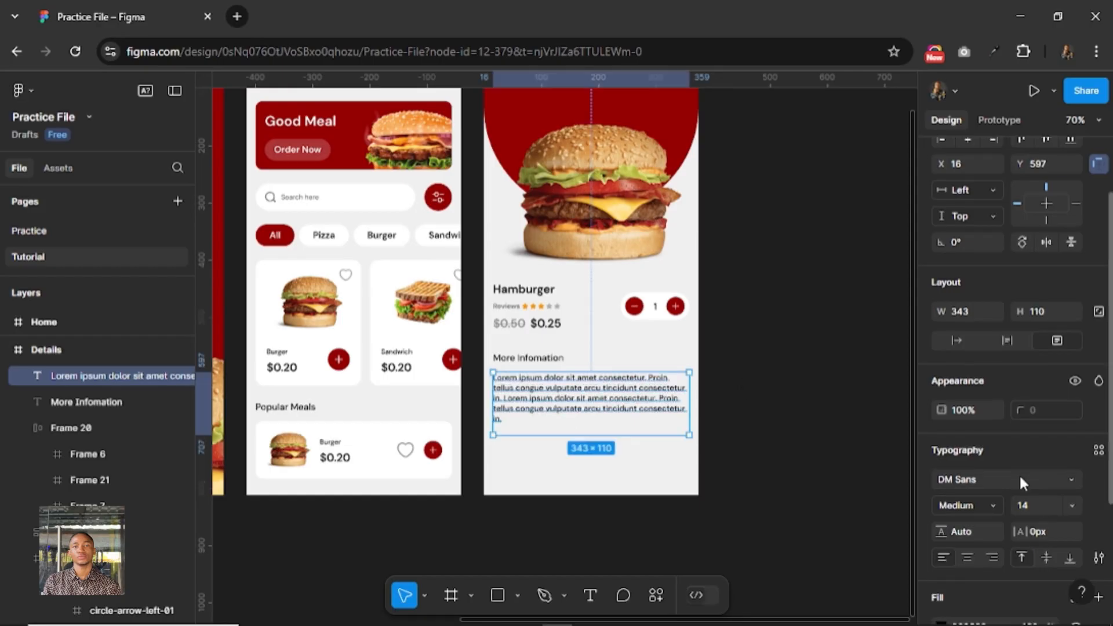
Fill the paragraph with the library colour white-900, detach the style and darken the colour to 393939.
scroll(1019, 474, "down", 3)
left_click(1075, 430)
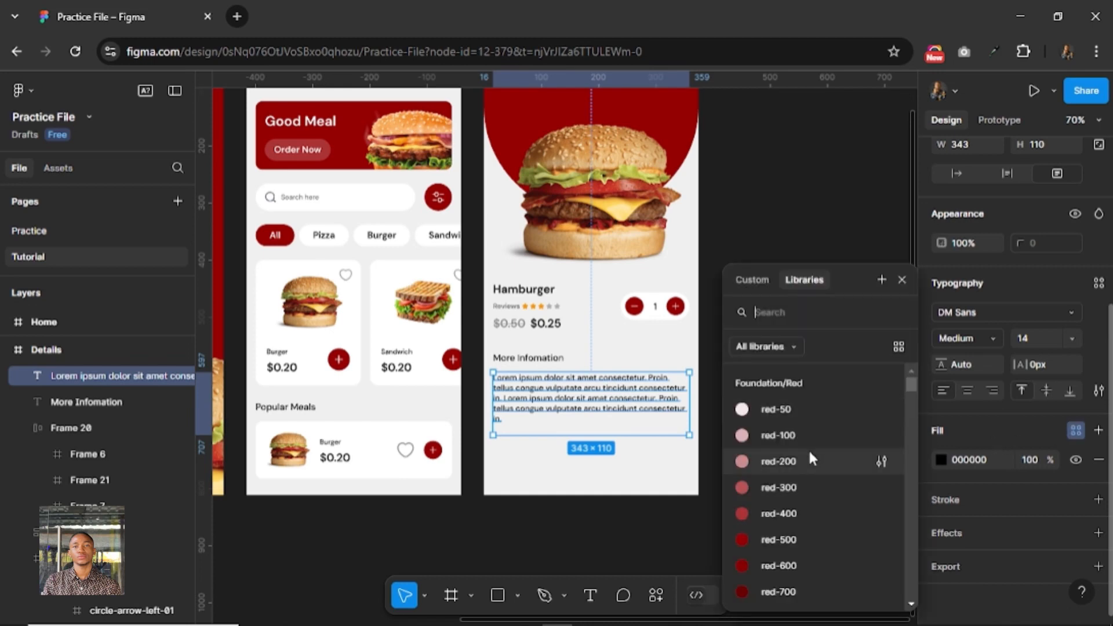
scroll(808, 458, "down", 5)
scroll(796, 482, "down", 2)
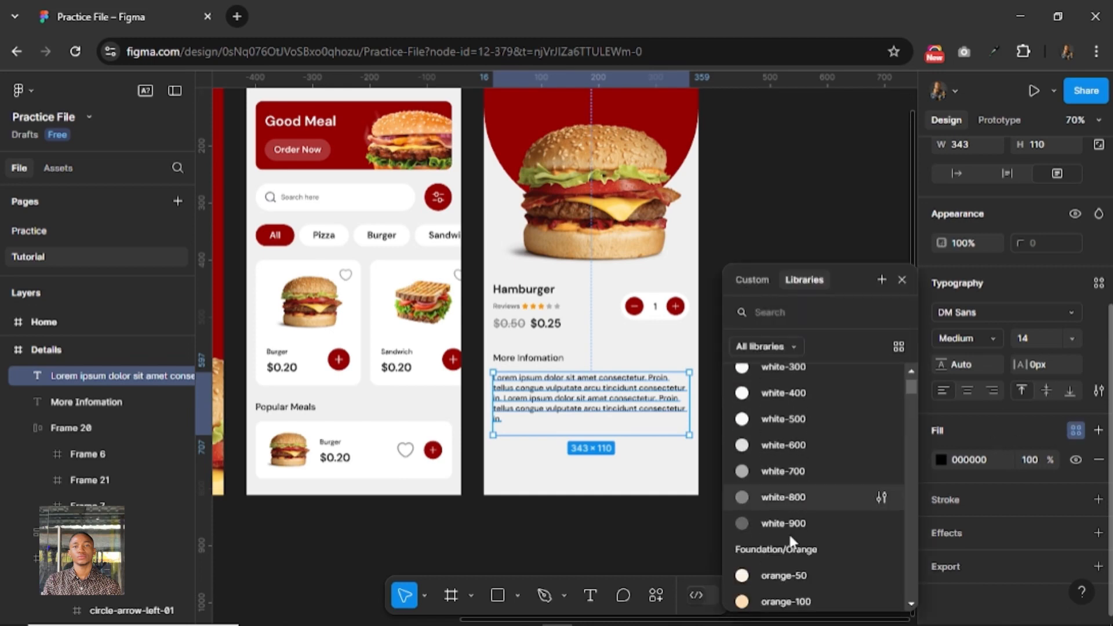
left_click(791, 524)
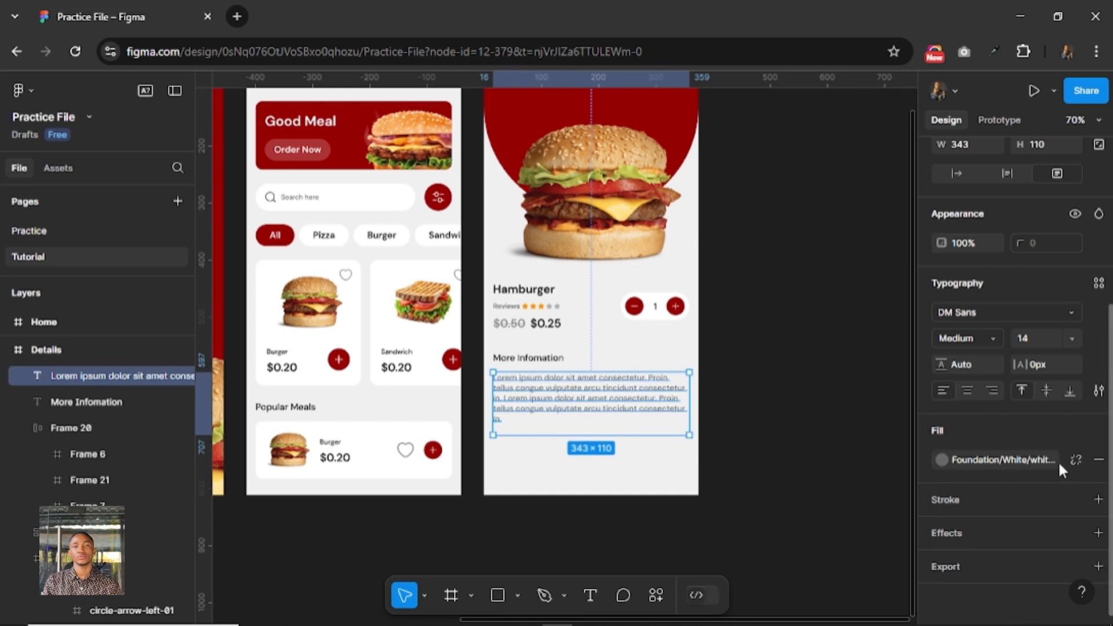
left_click(1074, 455)
left_click(940, 460)
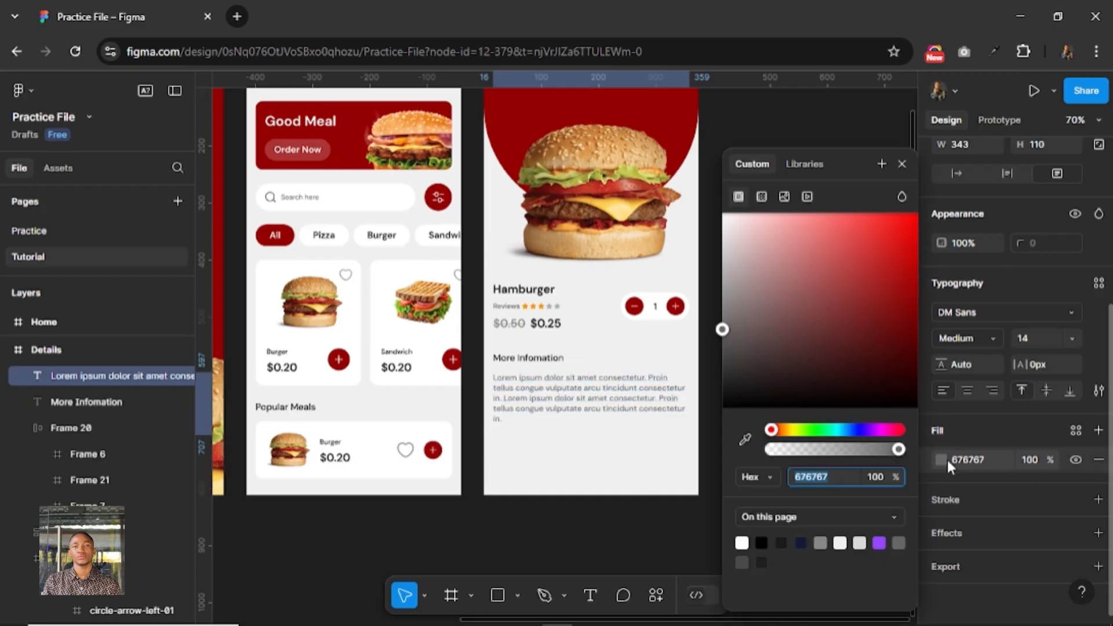
left_click_drag(723, 352, 715, 369)
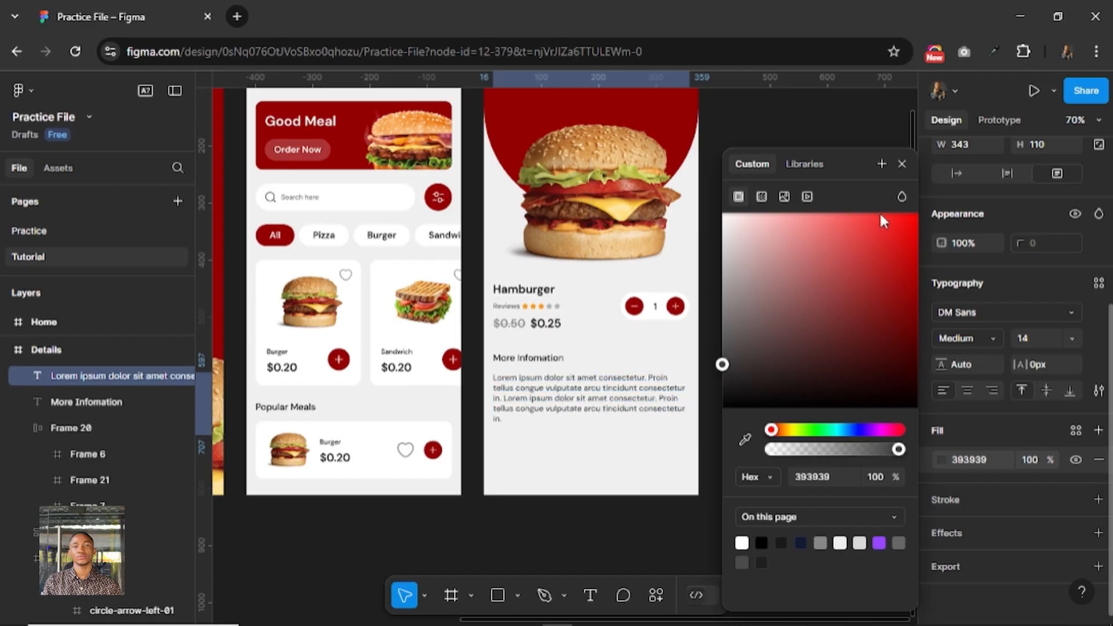
left_click(902, 163)
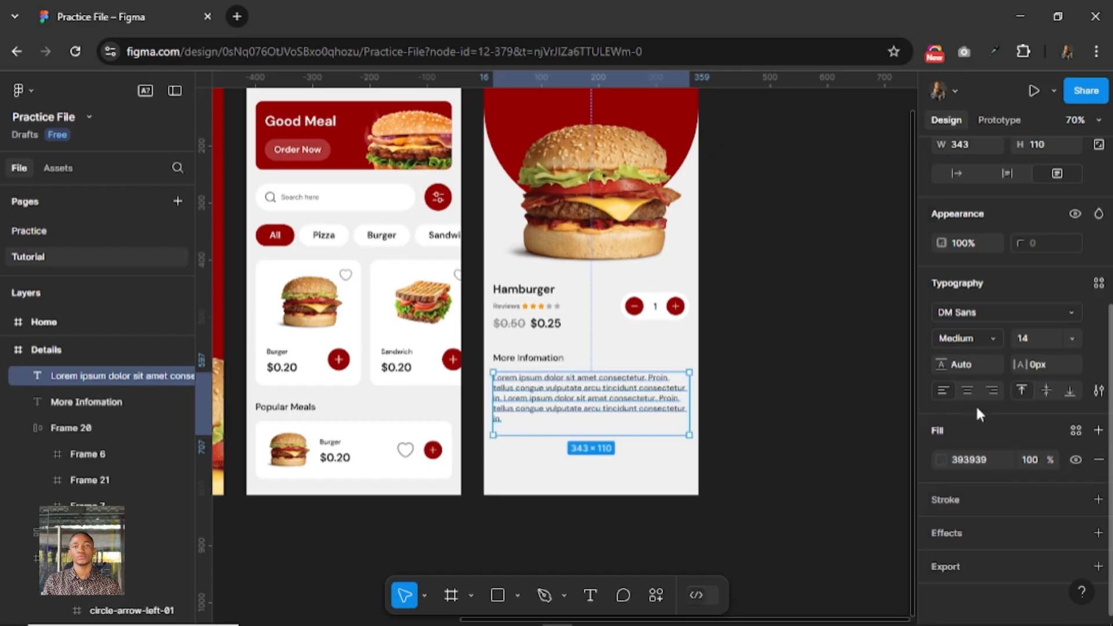
Set the paragraph's font weight to Regular and its resizing to auto height.
left_click(985, 338)
key("Return")
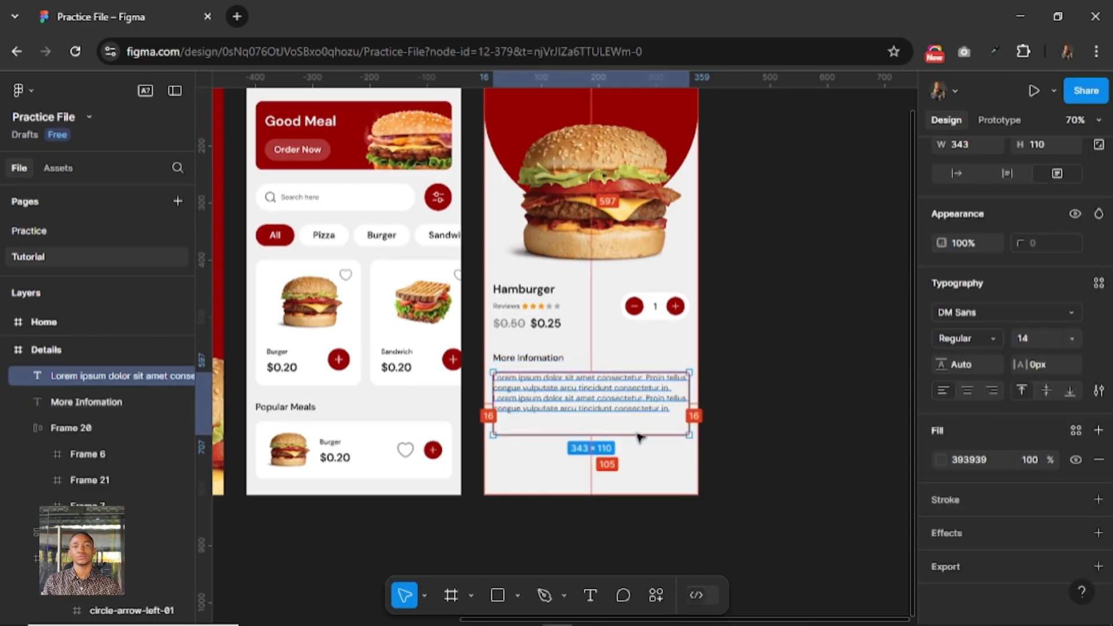
scroll(1008, 313, "up", 3)
left_click(1007, 337)
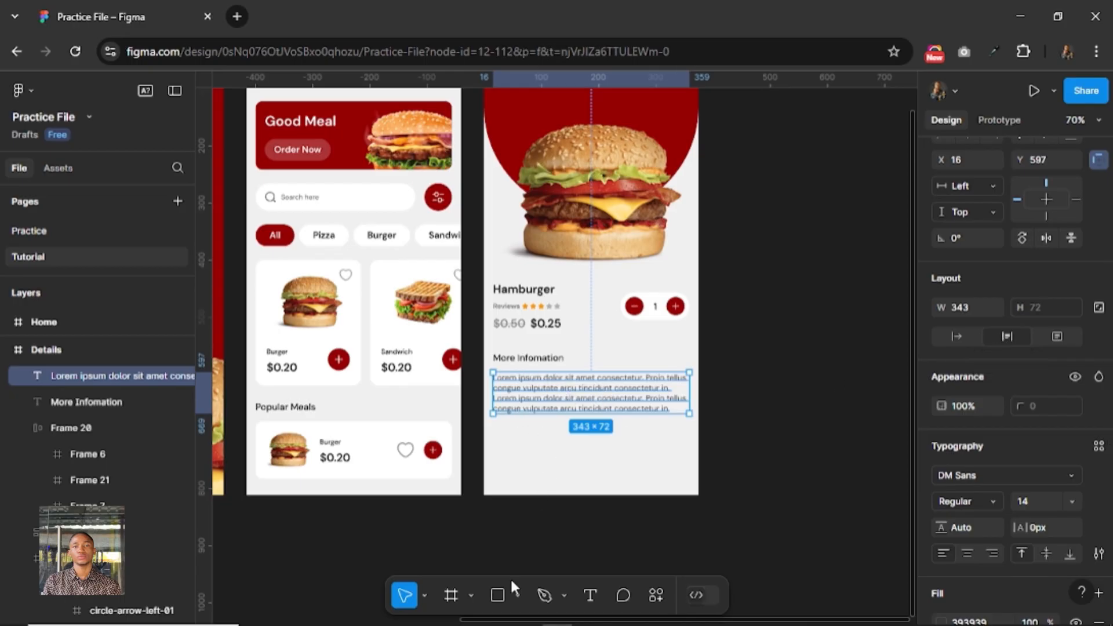
Add a "Checkout" text label below the paragraph on the Details screen.
key("Escape")
left_click(590, 596)
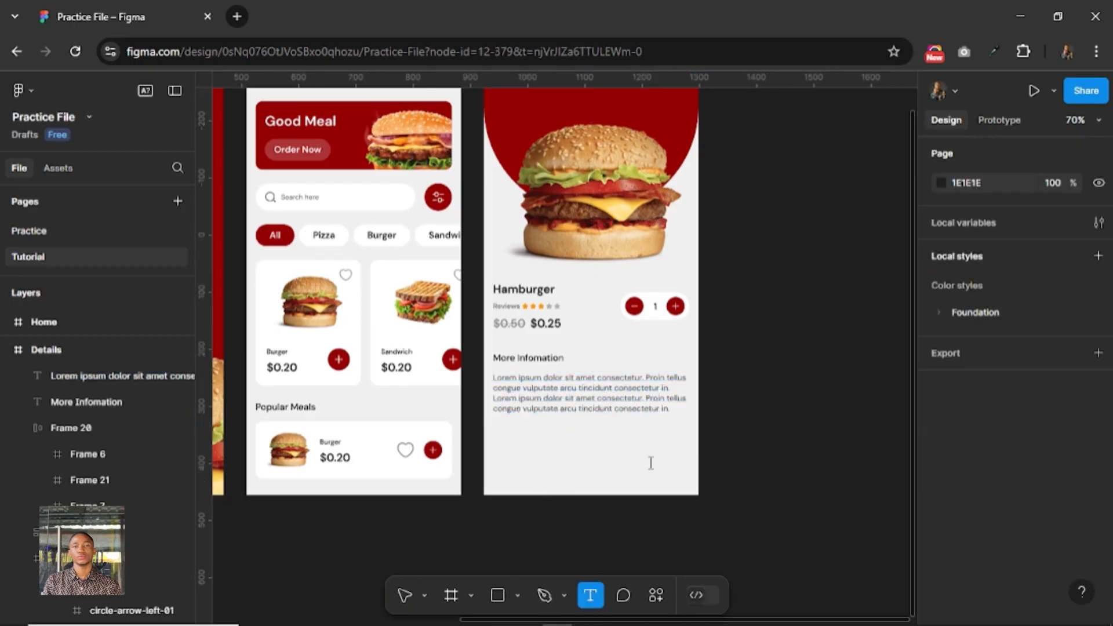
left_click(558, 447)
type("Pro")
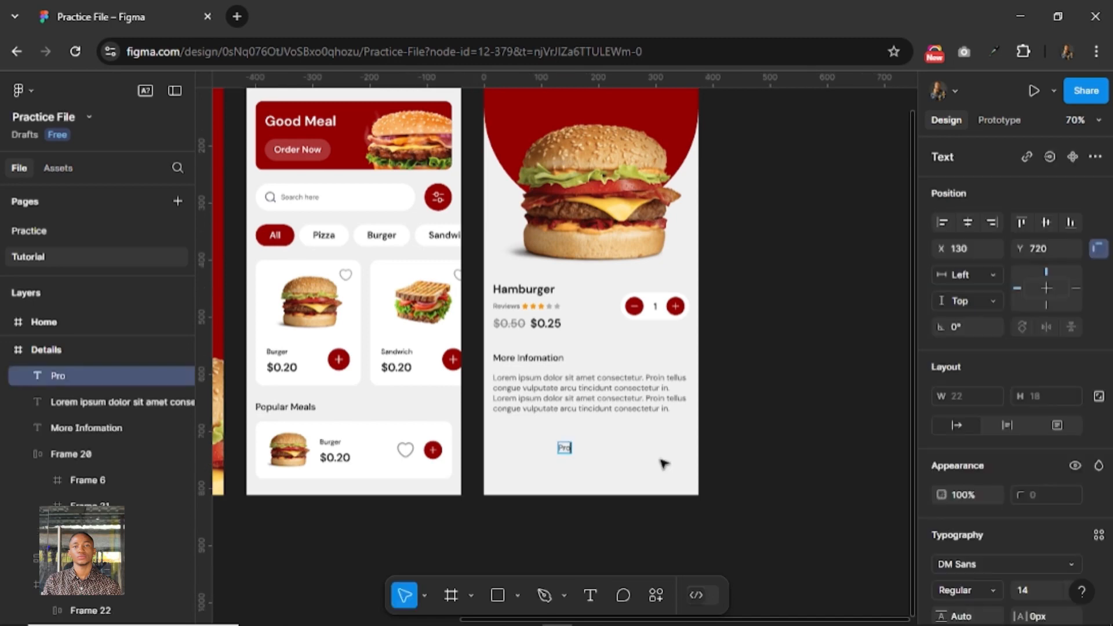
type("Checkout")
key("Escape")
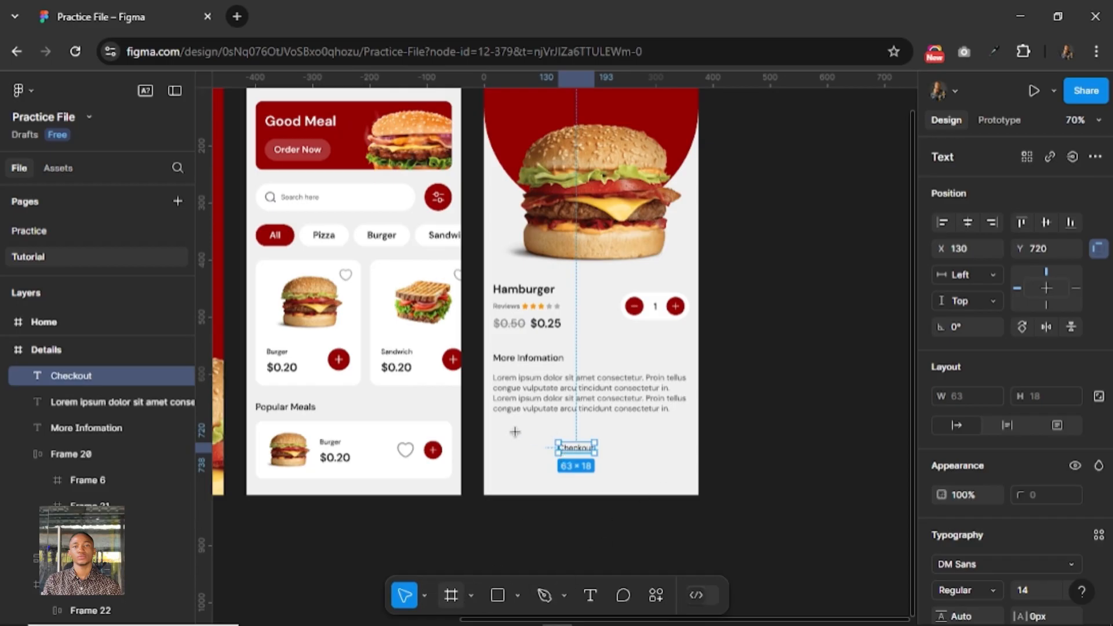
Draw a frame of about 309 × 52 around the Checkout label and add auto layout to it.
key("f")
left_click_drag(504, 432, 681, 462)
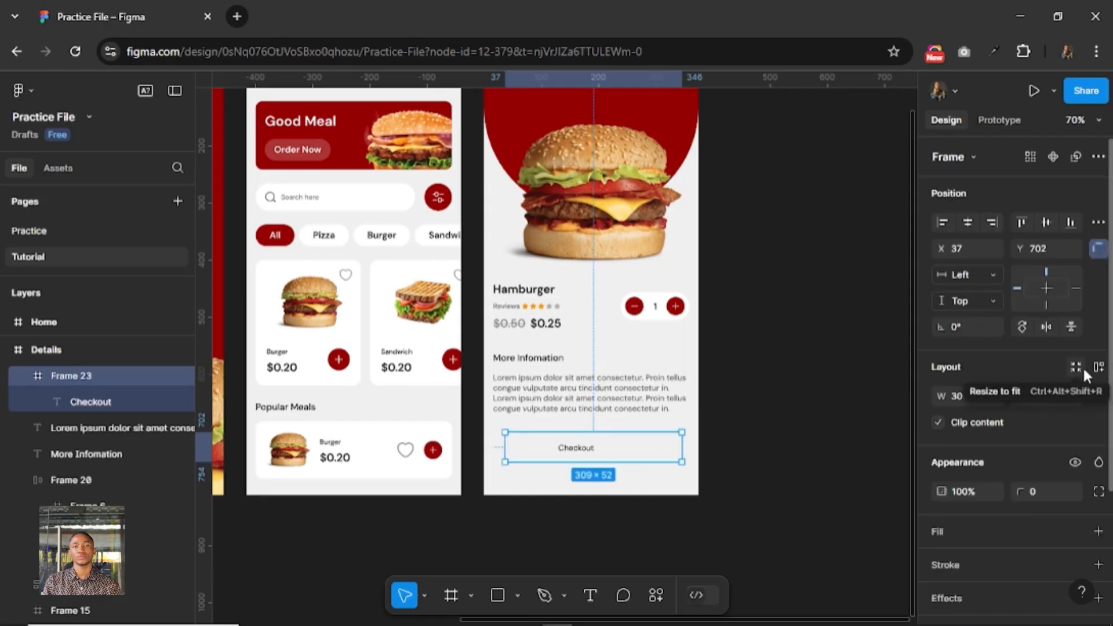
left_click(1098, 367)
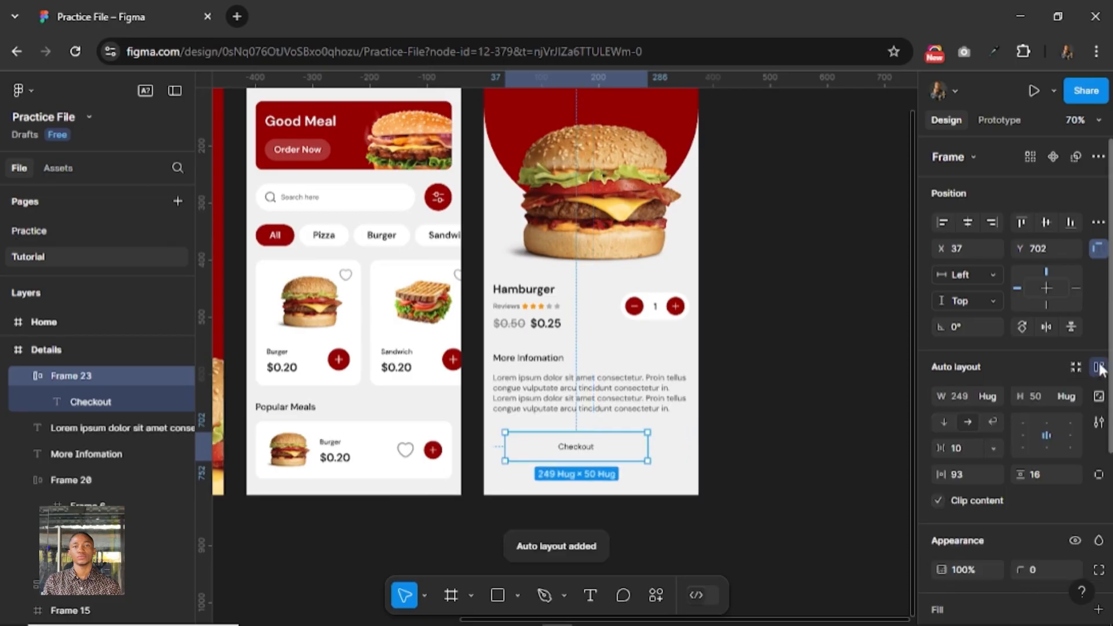
Fill the Checkout button frame with red-500 and set its corner radius to 100.
scroll(989, 519, "down", 5)
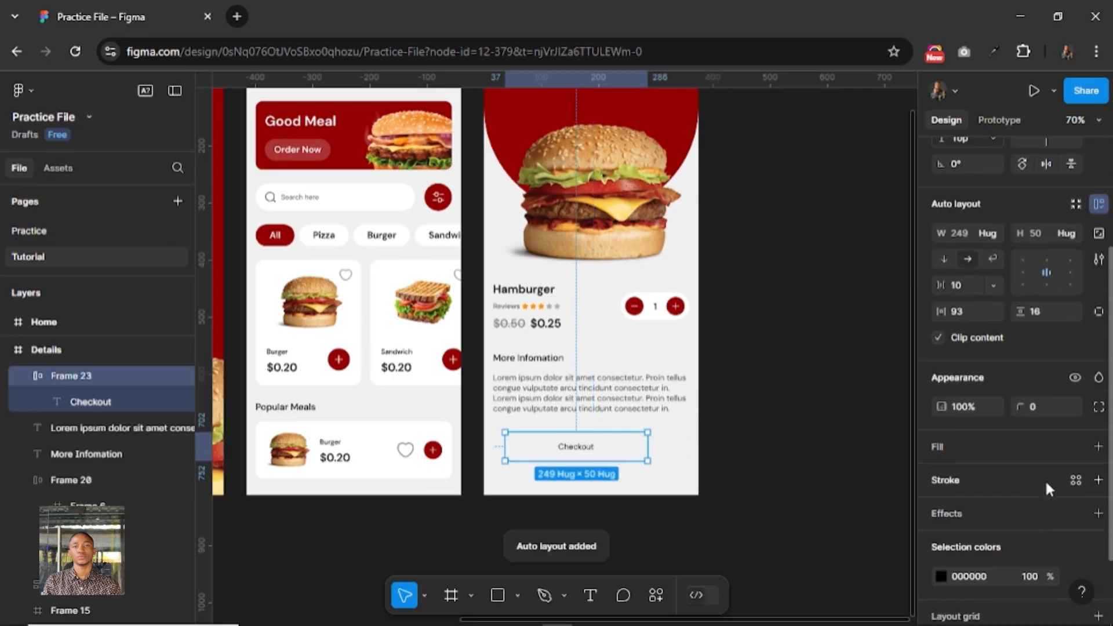
left_click(1076, 447)
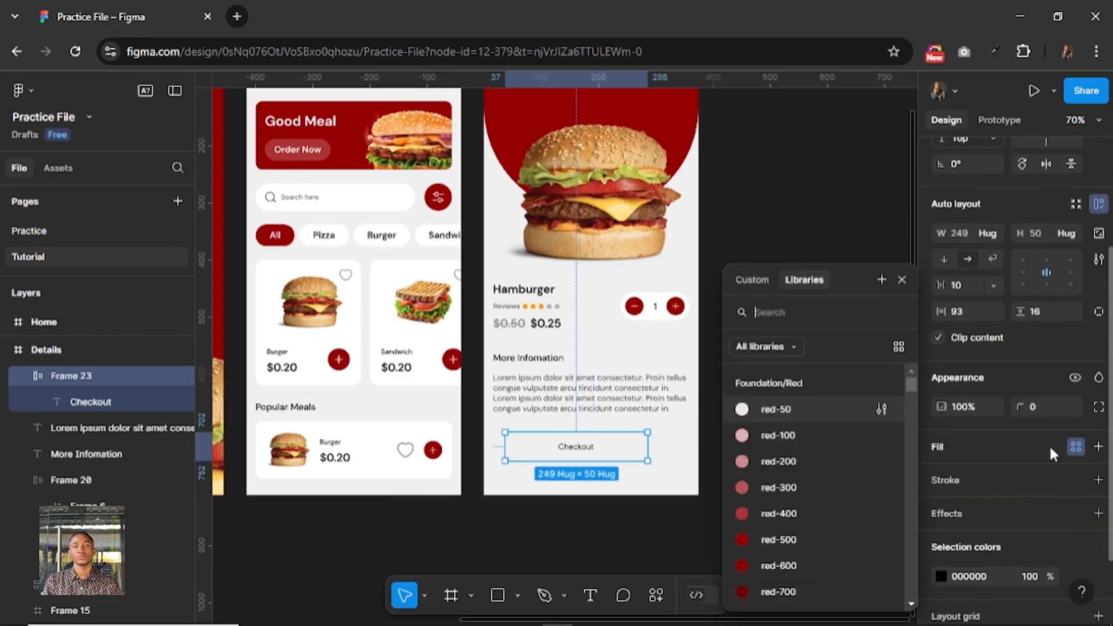
left_click(836, 544)
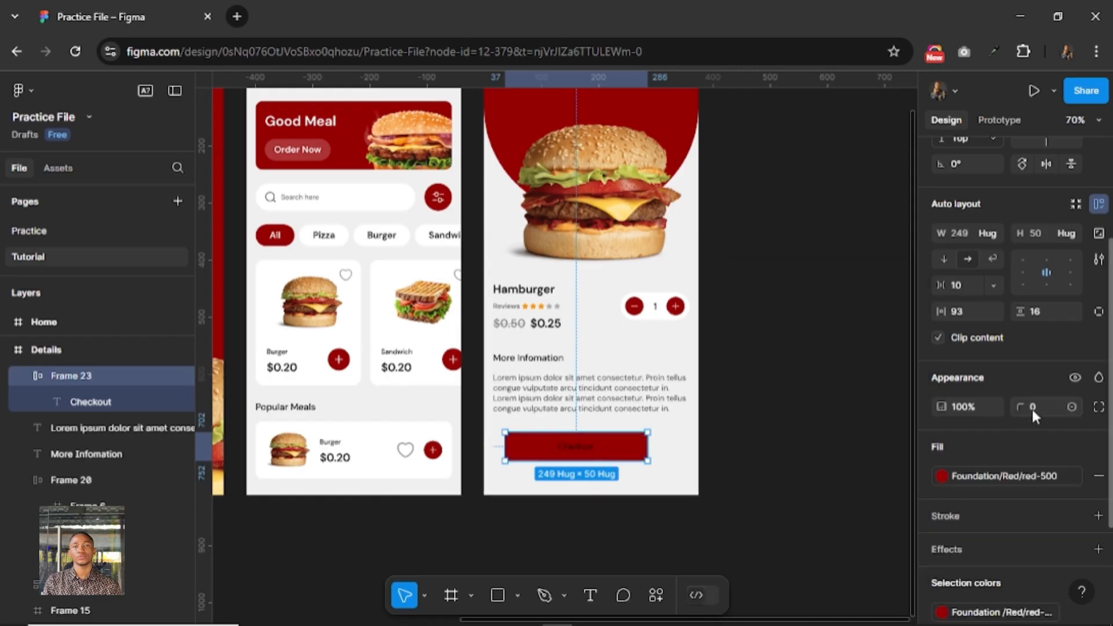
type("100")
key("Return")
Set the Checkout button's width to 343 and centre it horizontally on the Details screen.
left_click(964, 235)
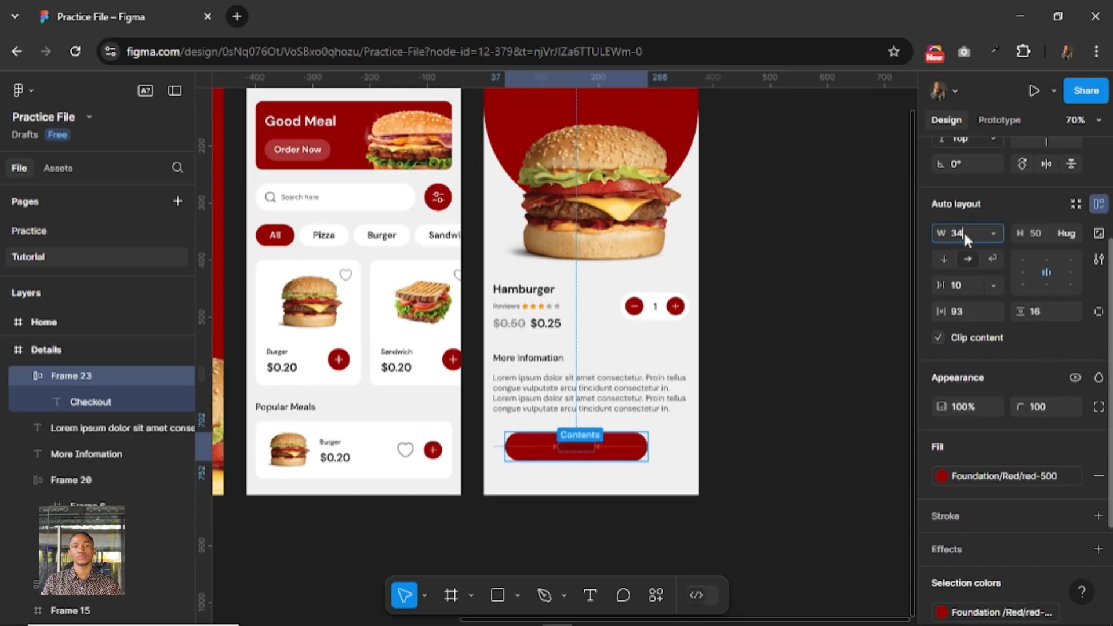
type("343")
key("Return")
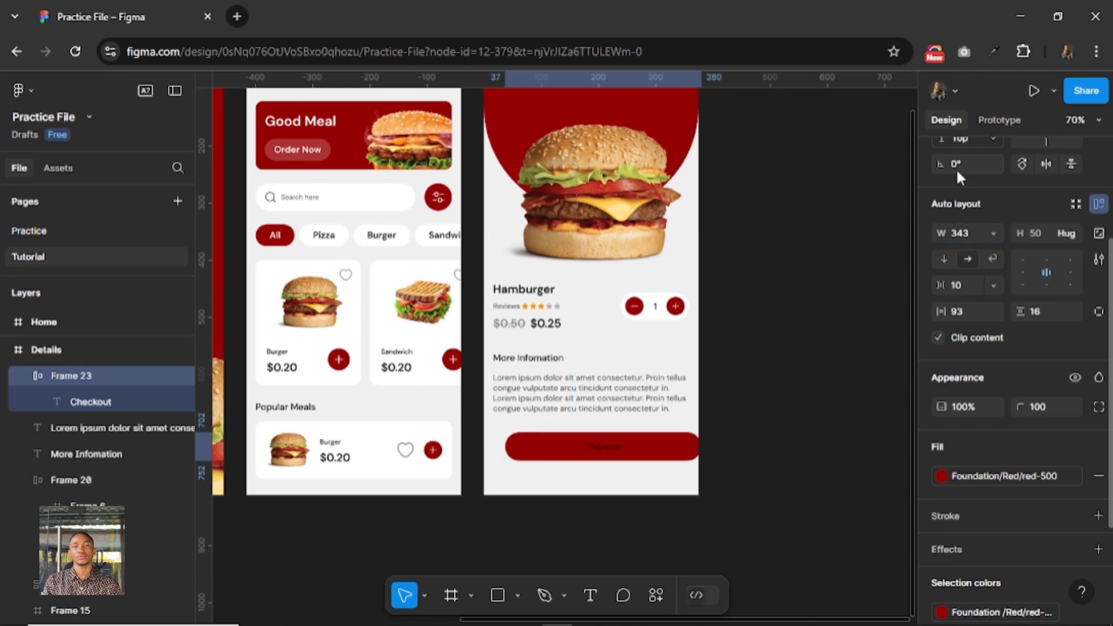
scroll(956, 180, "up", 3)
left_click(980, 221)
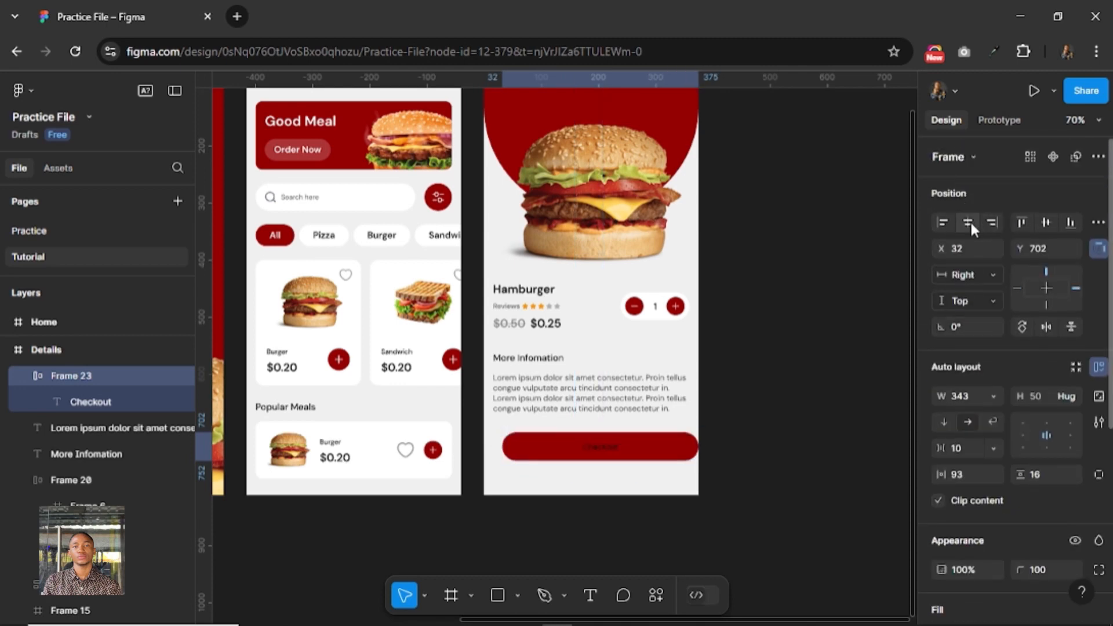
left_click(968, 220)
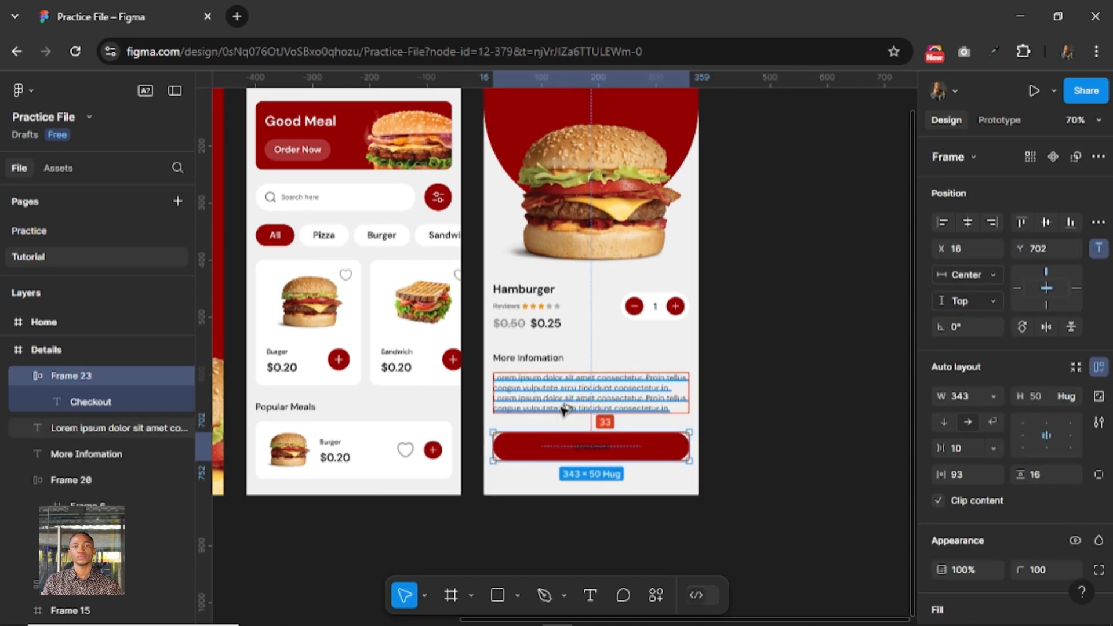
Nudge the Checkout button down to Y 714, leaving 48 px beneath it.
key("alt+Down")
key("alt+Down")
key("alt+Down")
key("alt+Down")
key("alt+Up")
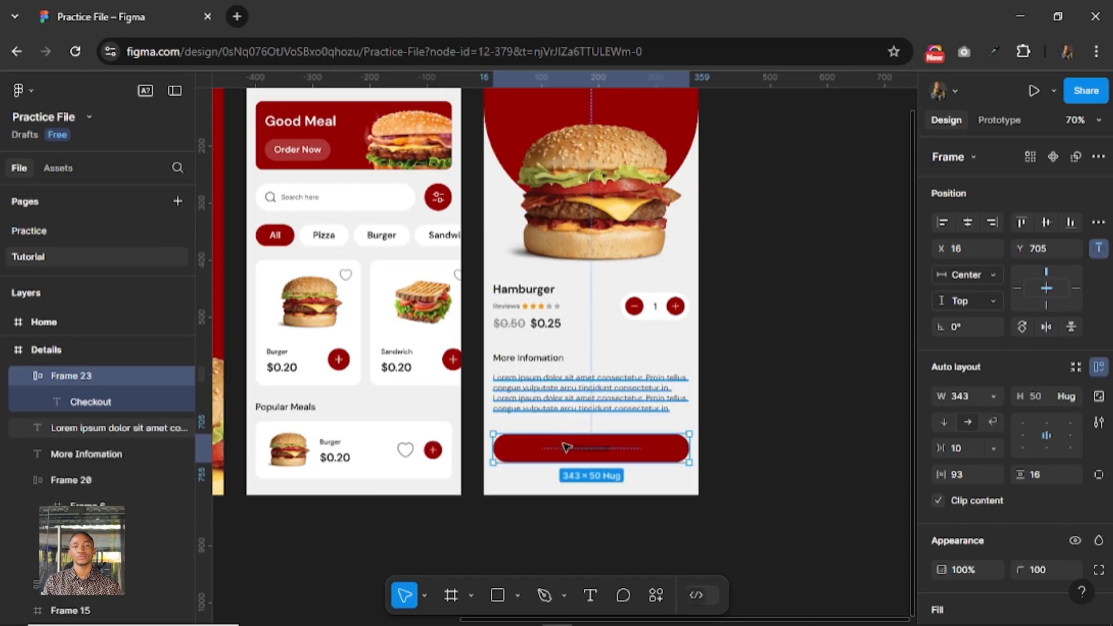
key("shift+Down")
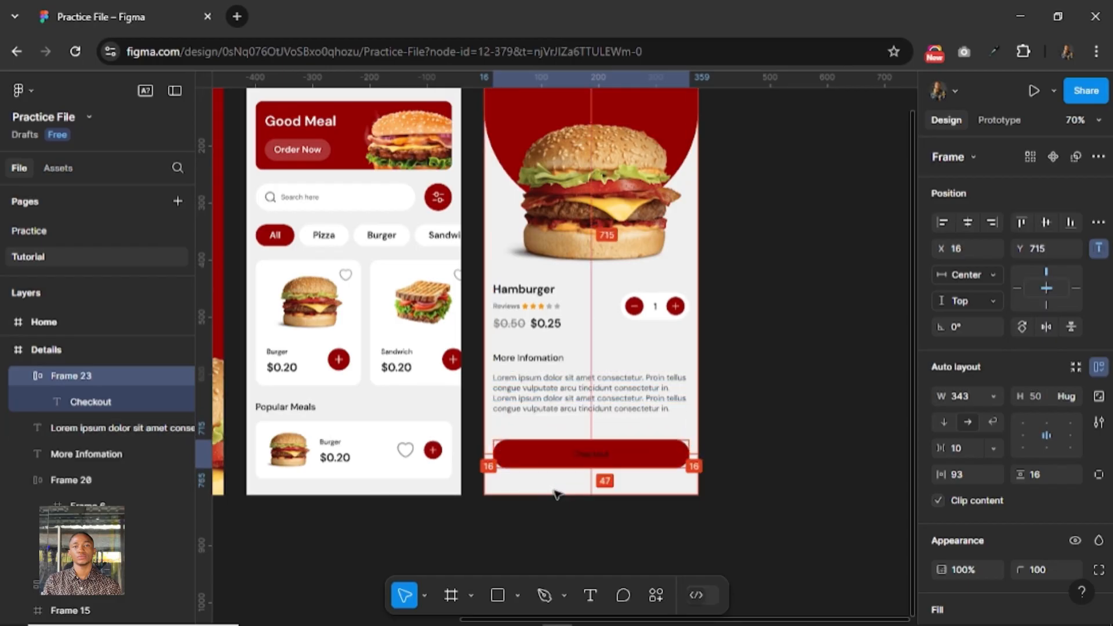
key("Up")
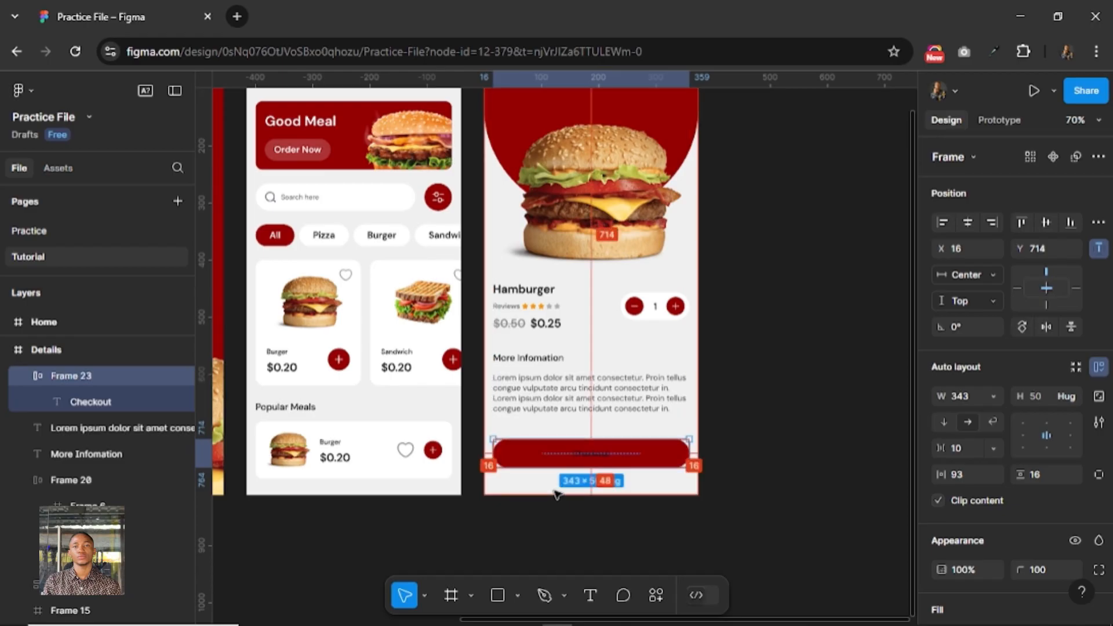
Combine the Hamburger name and price group with the quantity selector in one auto layout frame.
left_click(556, 407)
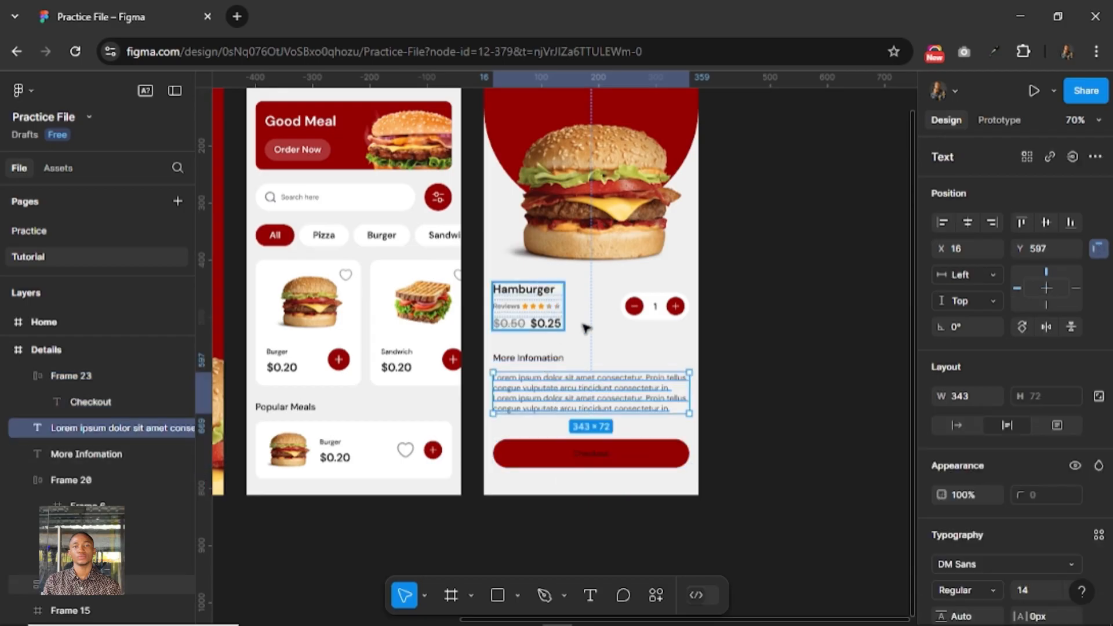
left_click(553, 323)
left_click(639, 307, "shift")
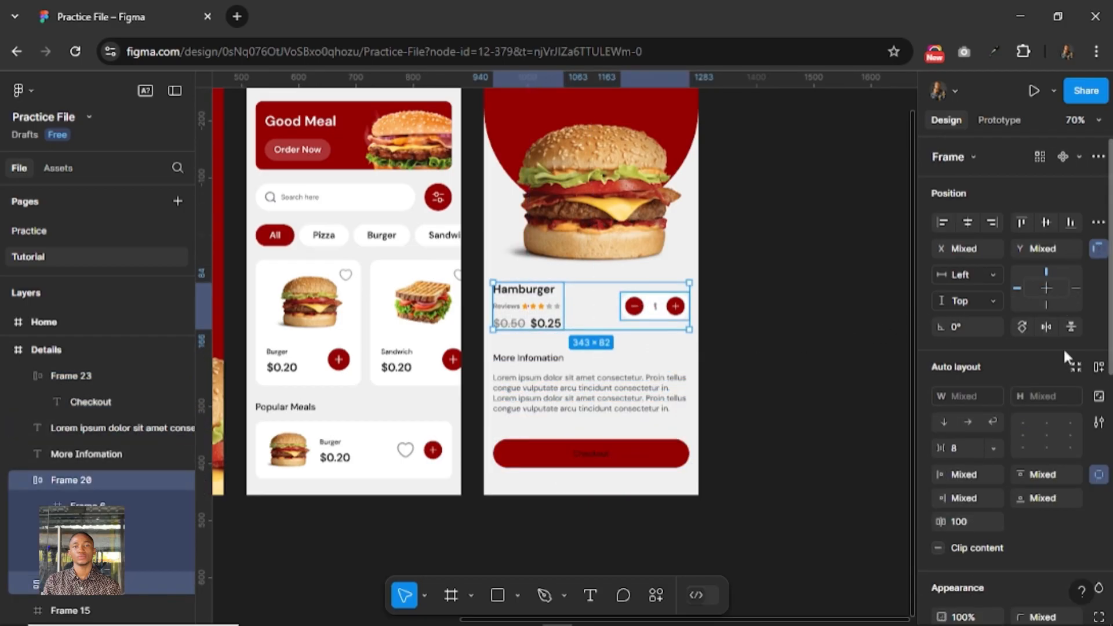
left_click(1098, 368)
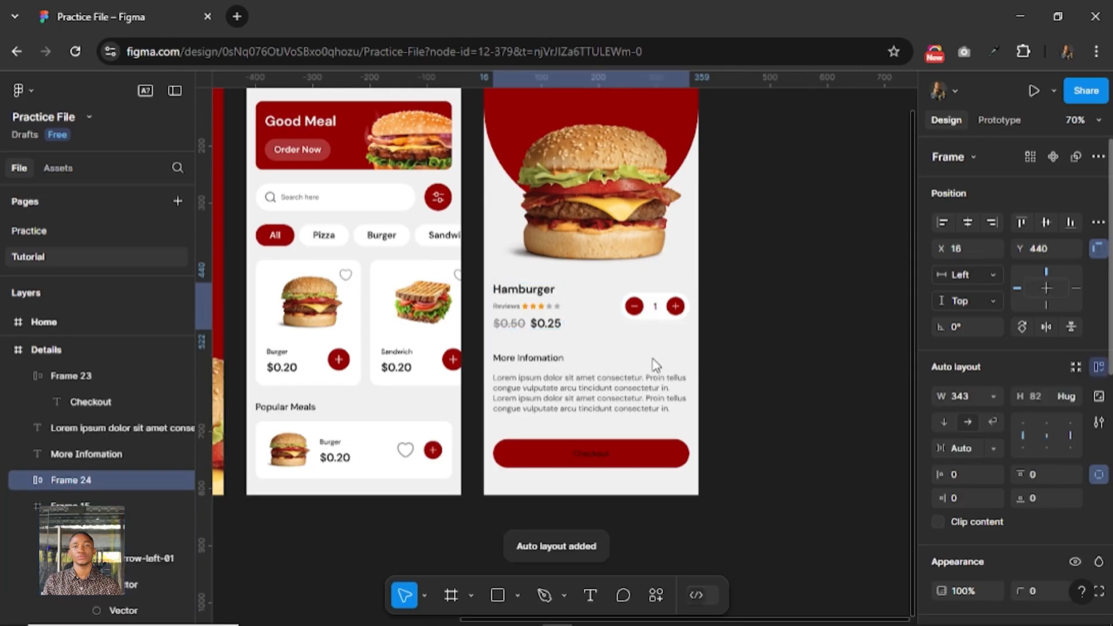
Wrap the "More Infomation" heading and its paragraph in a vertical auto layout frame.
left_click(535, 363)
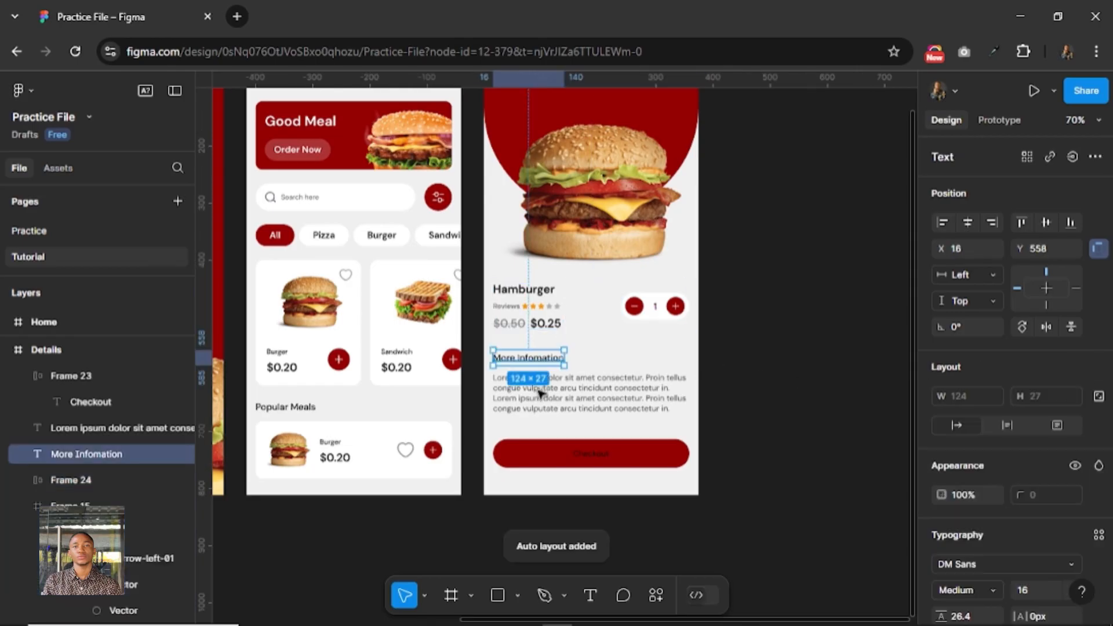
left_click(543, 395, "shift")
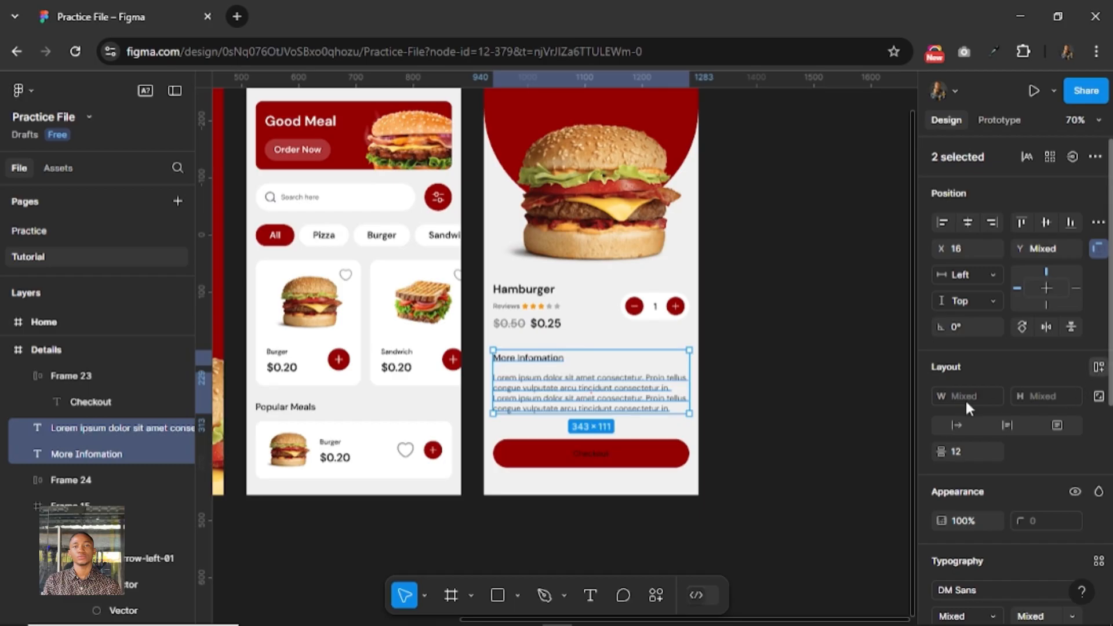
key("shift+a")
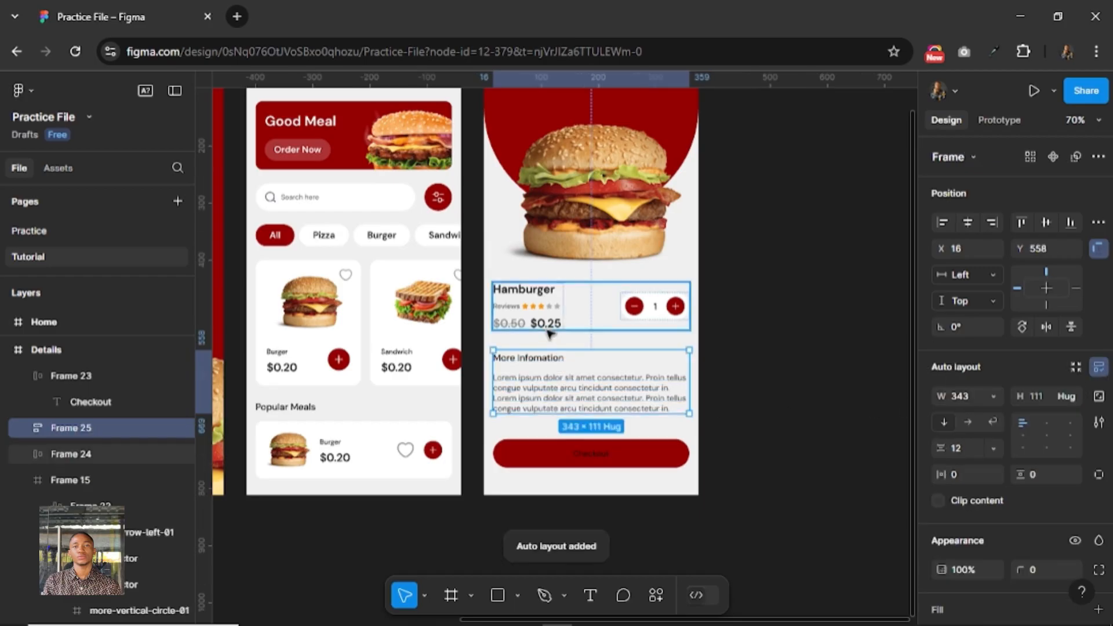
Nudge the Hamburger info row and the "More Infomation" block down together by about 6 px on the Details screen.
left_click(549, 315, "shift")
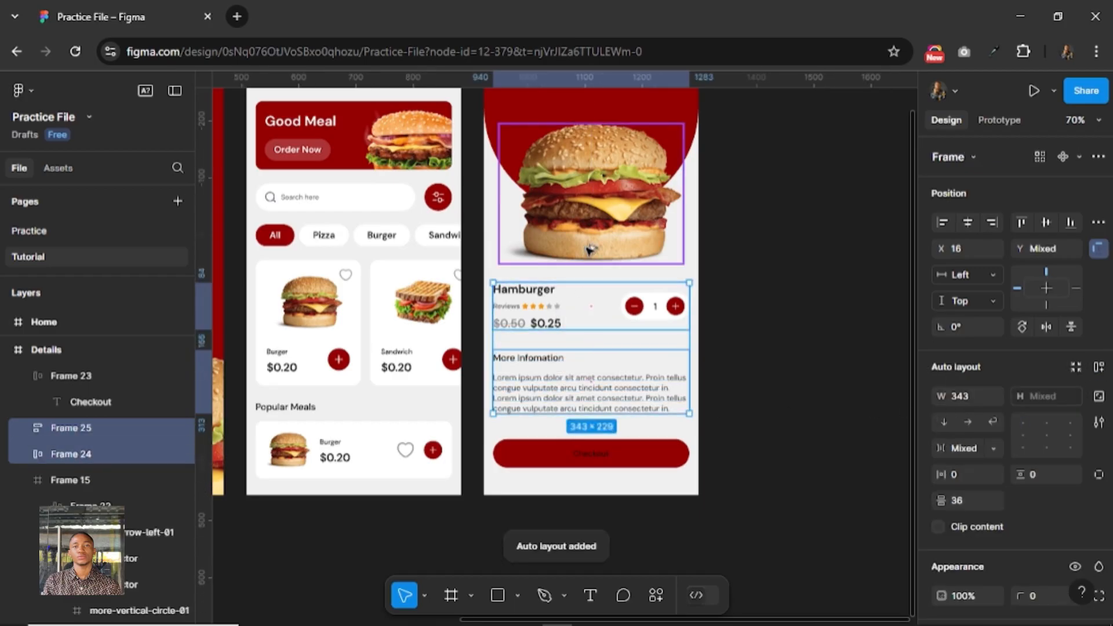
key("Down")
key("Down")
key("Down")
key("Down")
key("Down")
key("Down")
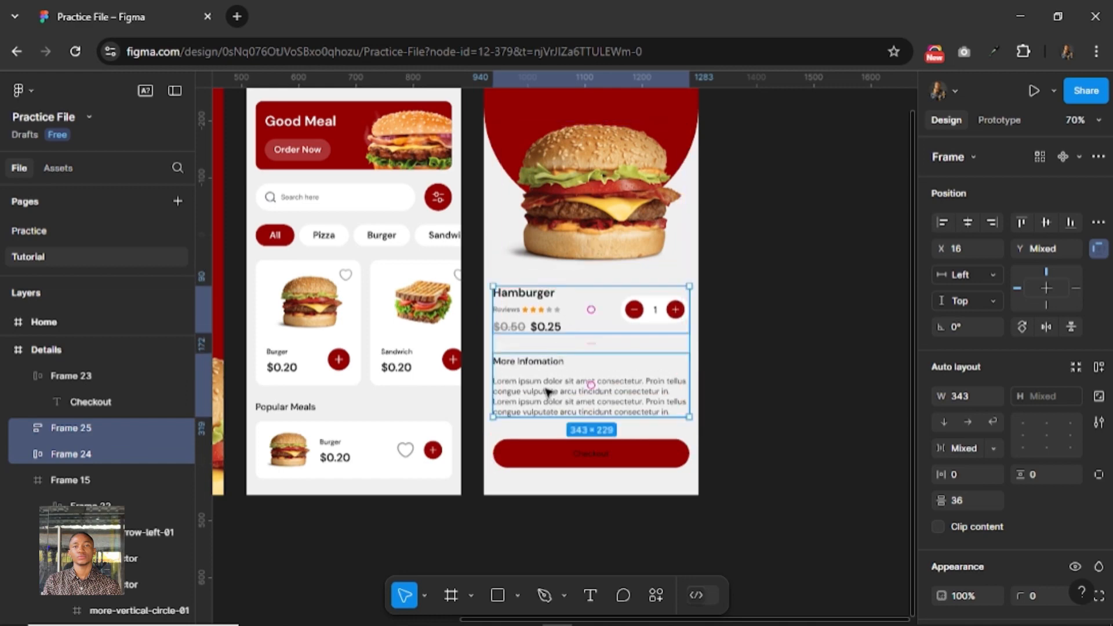
Set the Checkout button label's font size to 16 and its fill colour to FFFFFF.
left_click(590, 461)
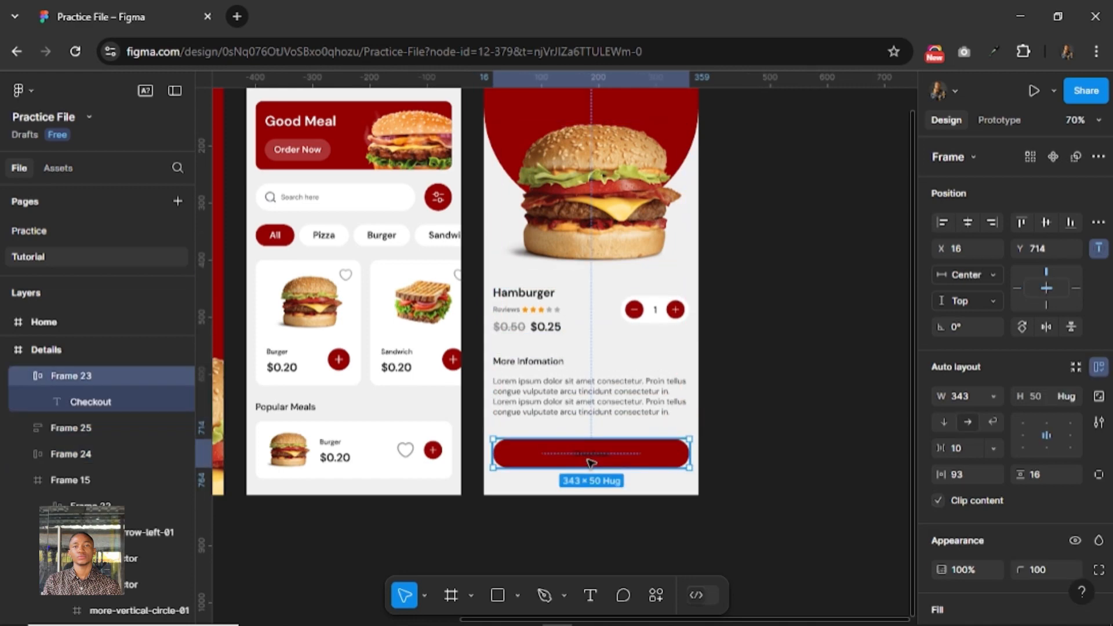
double_click(590, 461)
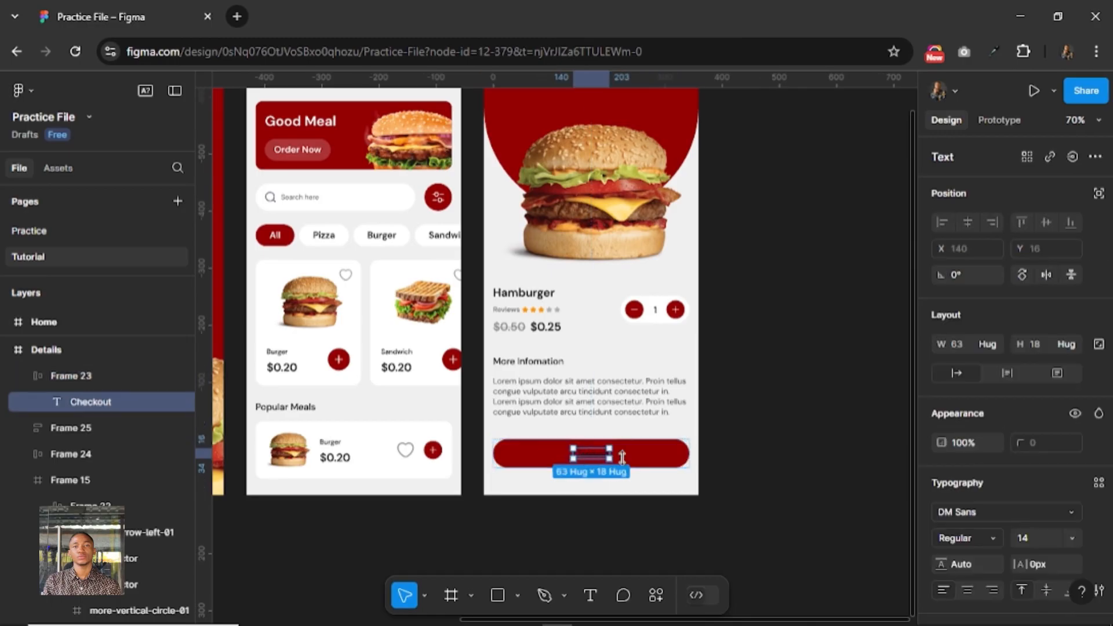
left_click(1045, 540)
type("16")
key("Return")
scroll(1014, 547, "down", 3)
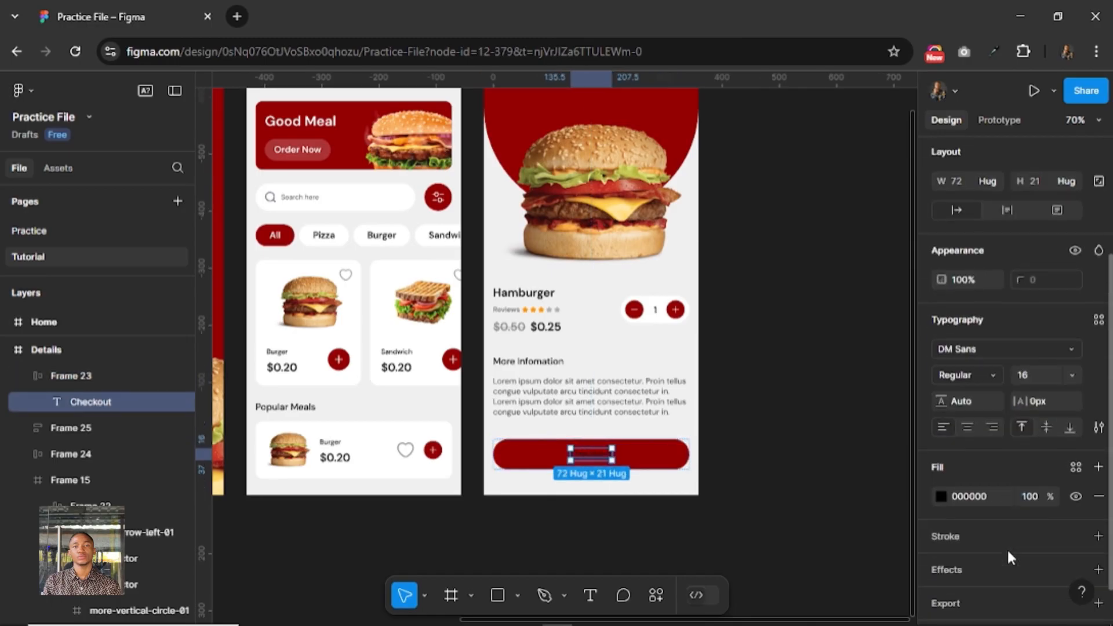
left_click(993, 497)
type("ffffff")
key("Return")
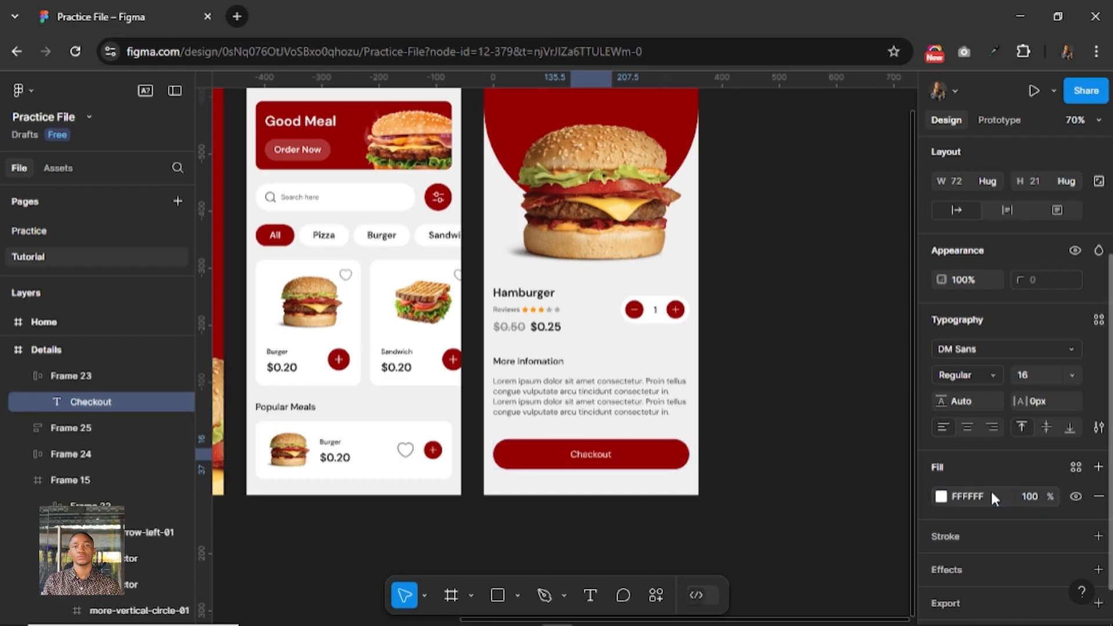
Make the Checkout label SemiBold and set its font size to 18.
left_click(984, 374)
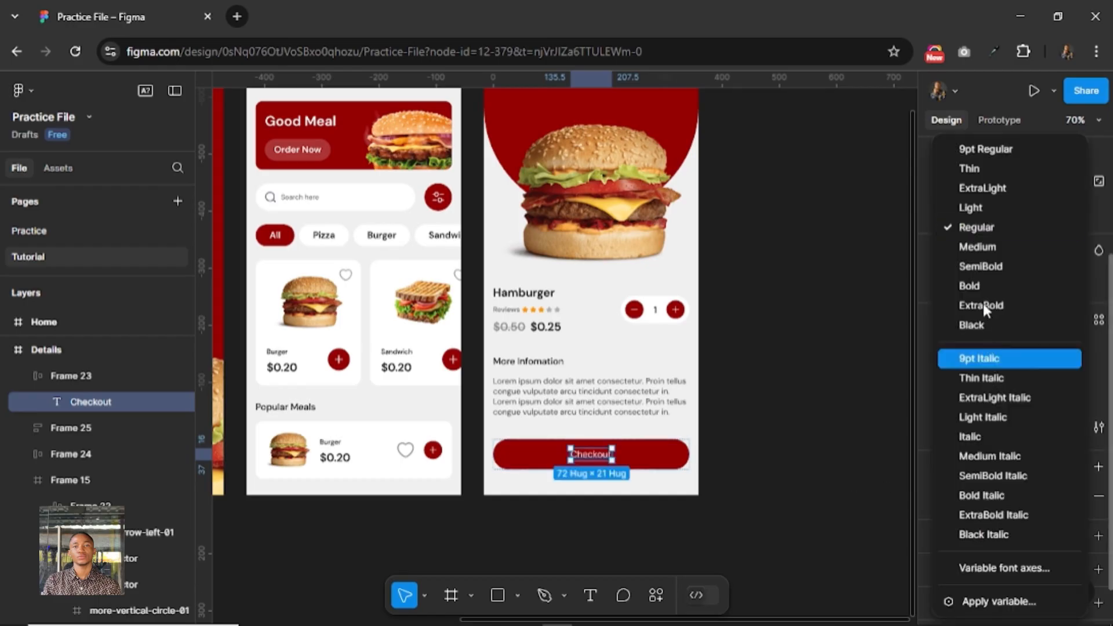
left_click(983, 269)
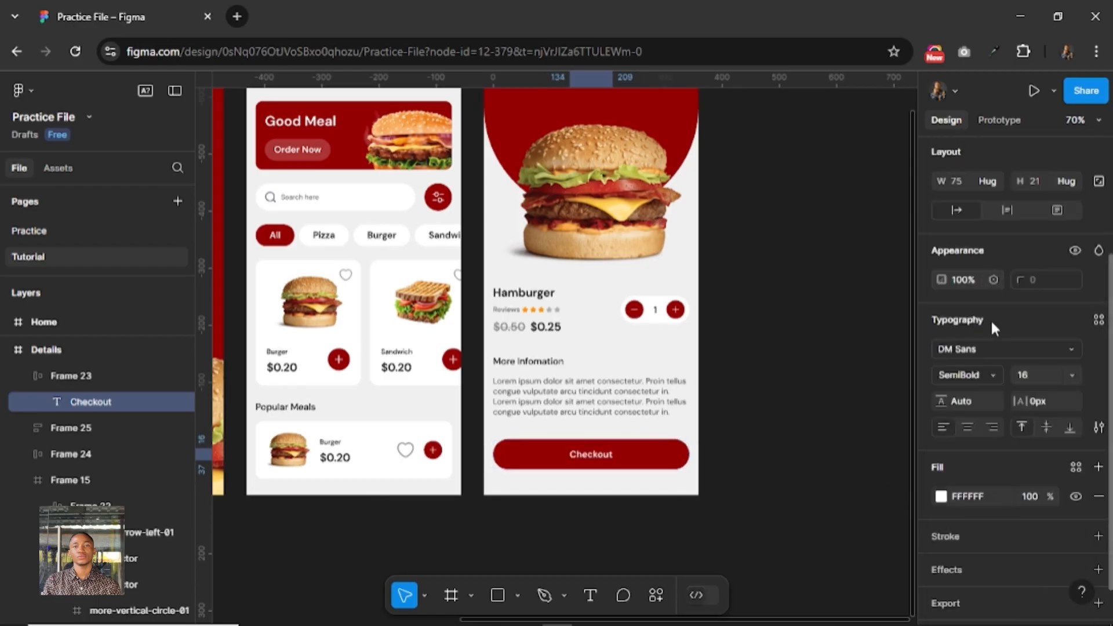
left_click(1027, 374)
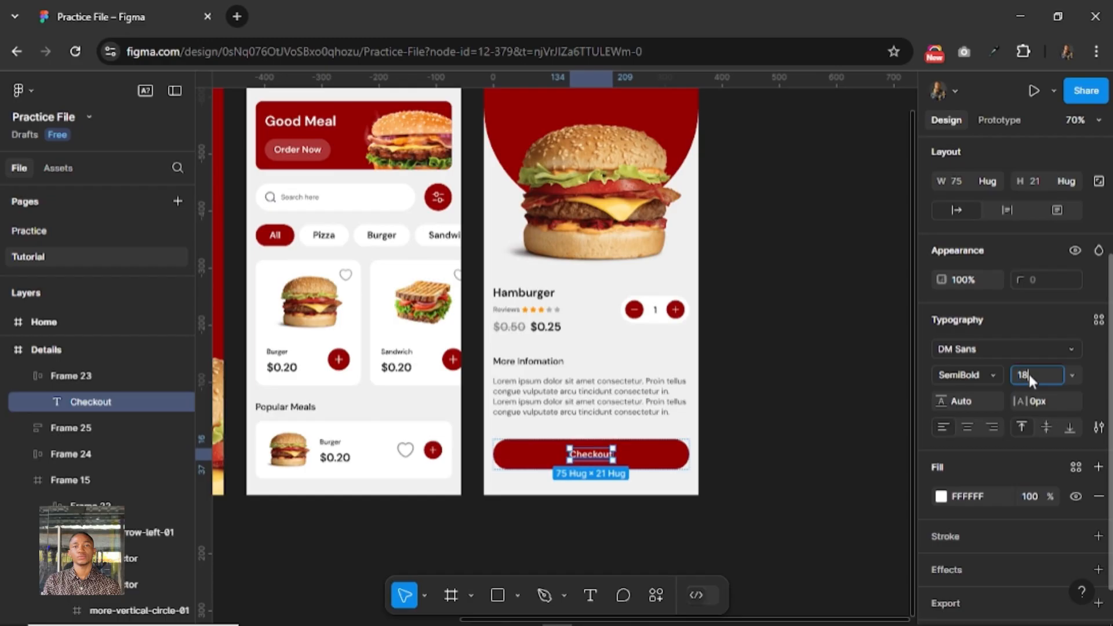
type("18")
key("Return")
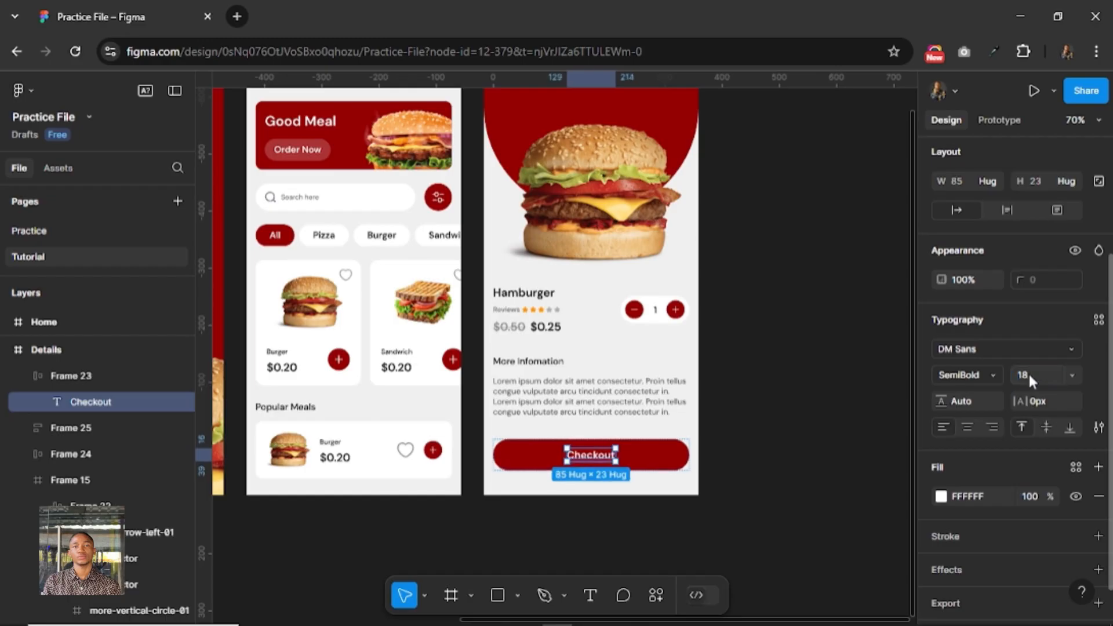
Measure the Checkout button's distances to the edges of the Details screen.
left_click(654, 453)
key("alt")
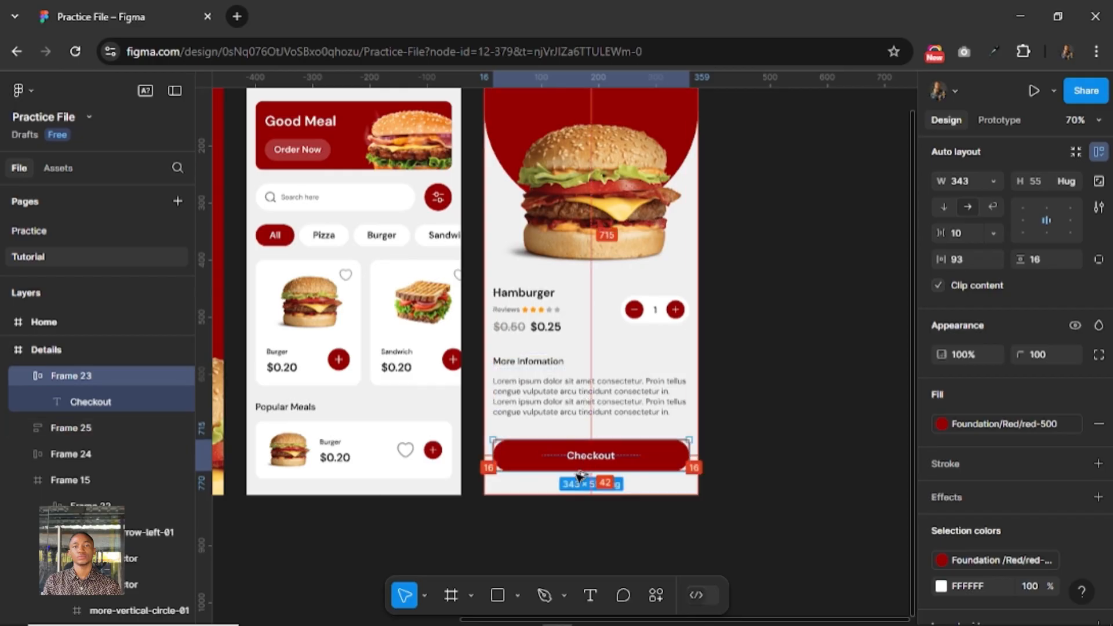
scroll(742, 429, "up", 1)
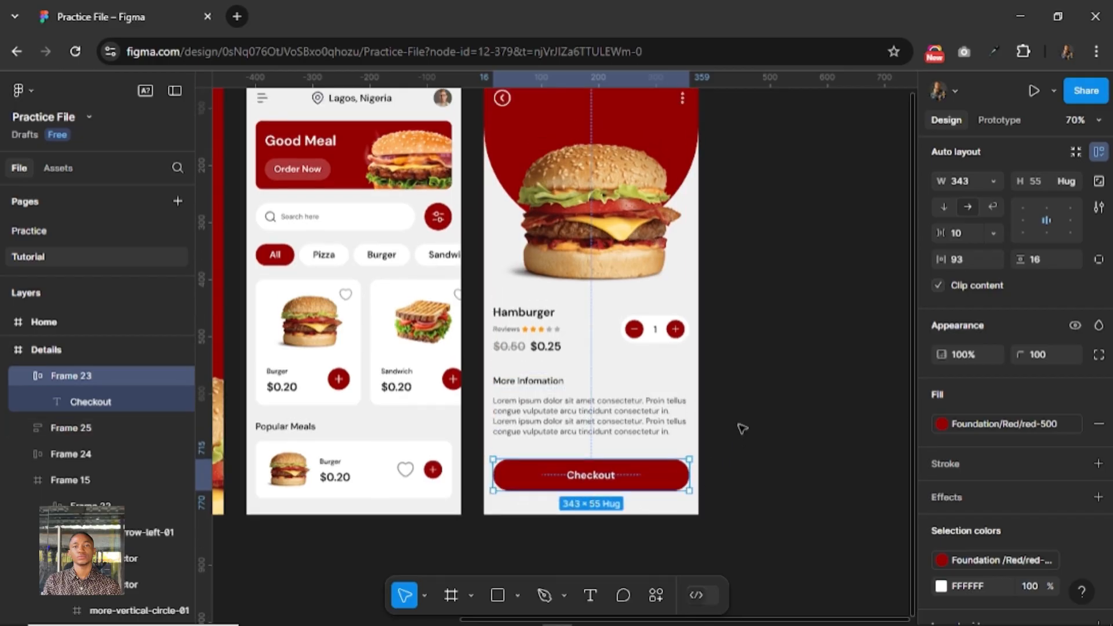
Review the Splash, Home and Details screens side by side, checking their overall layout and consistency.
left_click(742, 429)
scroll(742, 429, "down", 2)
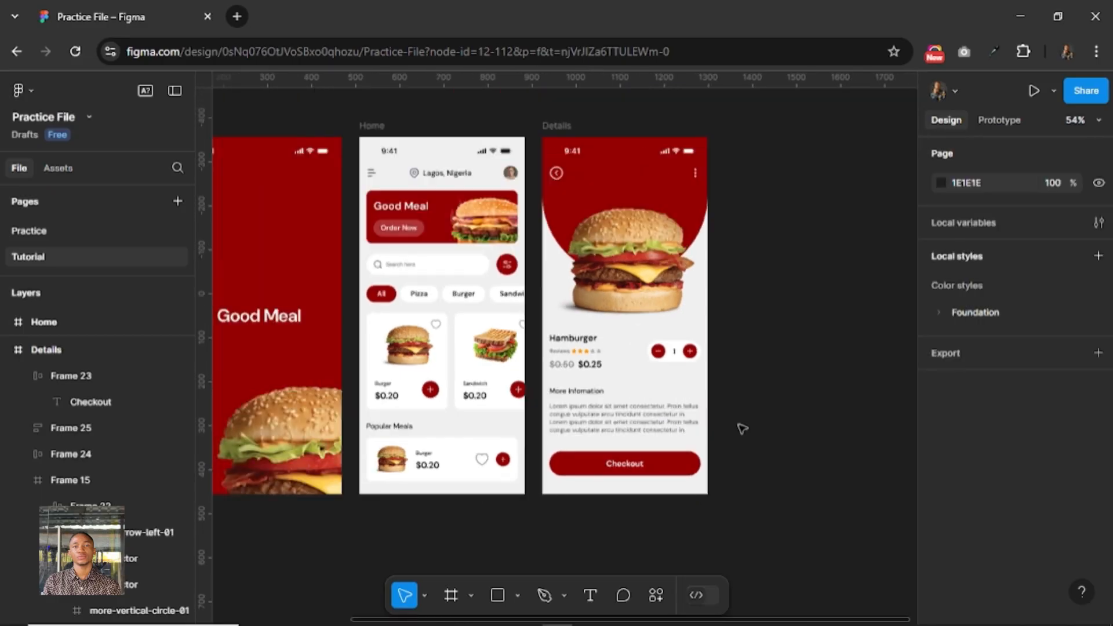
scroll(742, 429, "down", 2)
scroll(742, 429, "up", 1)
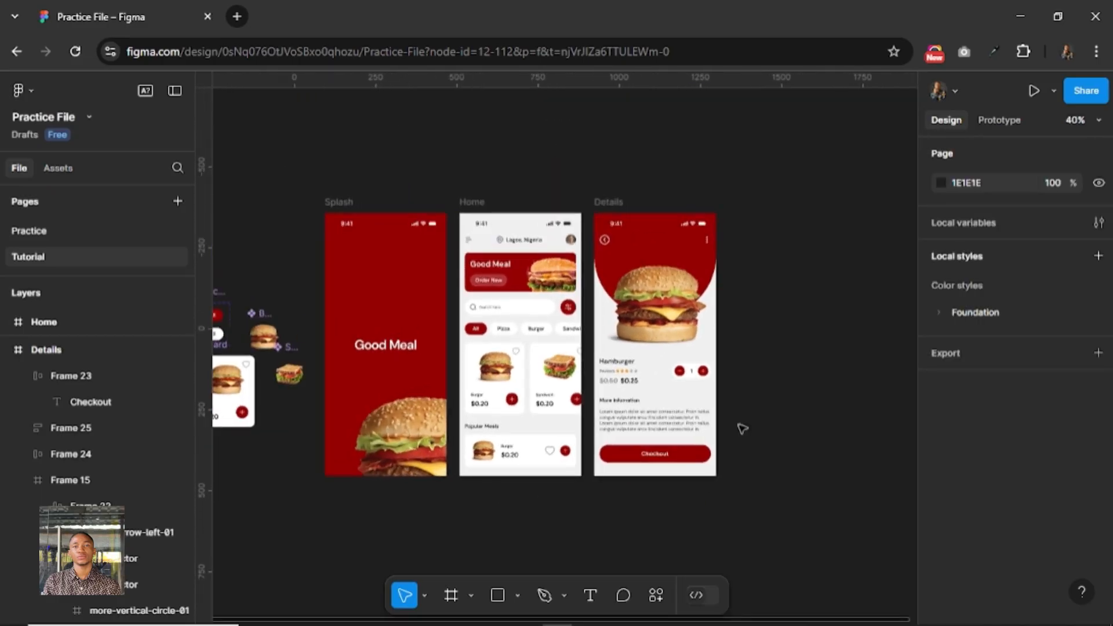
scroll(742, 428, "up", 1)
scroll(798, 380, "up", 2)
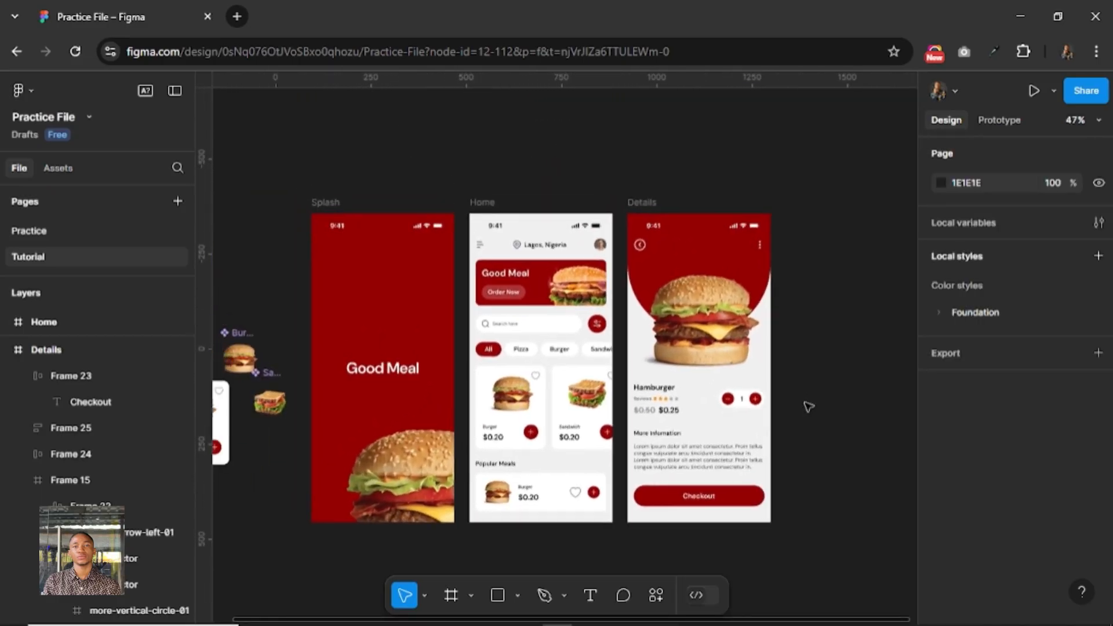
scroll(808, 407, "down", 2)
scroll(805, 383, "up", 2)
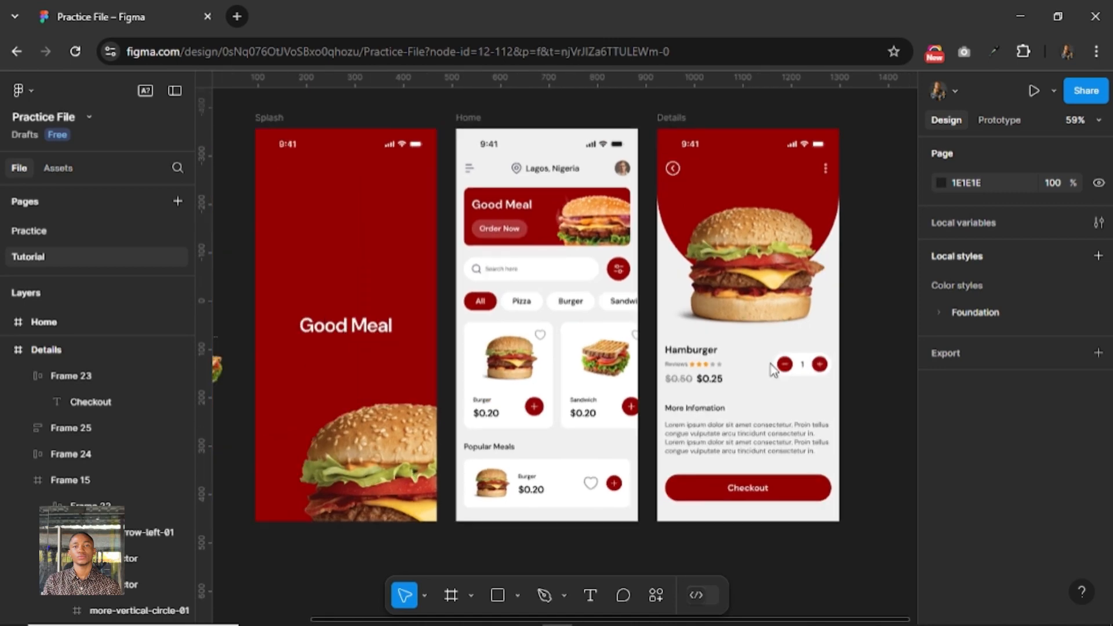
scroll(763, 380, "right", 1)
scroll(766, 377, "up", 1)
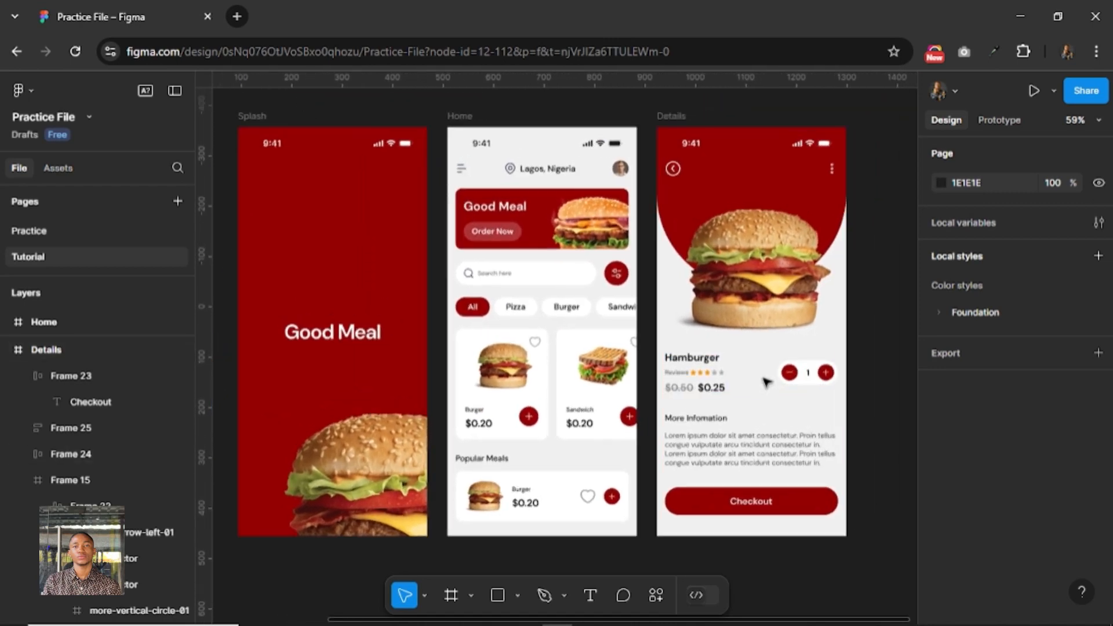
scroll(703, 358, "left", 2)
scroll(703, 357, "up", 1)
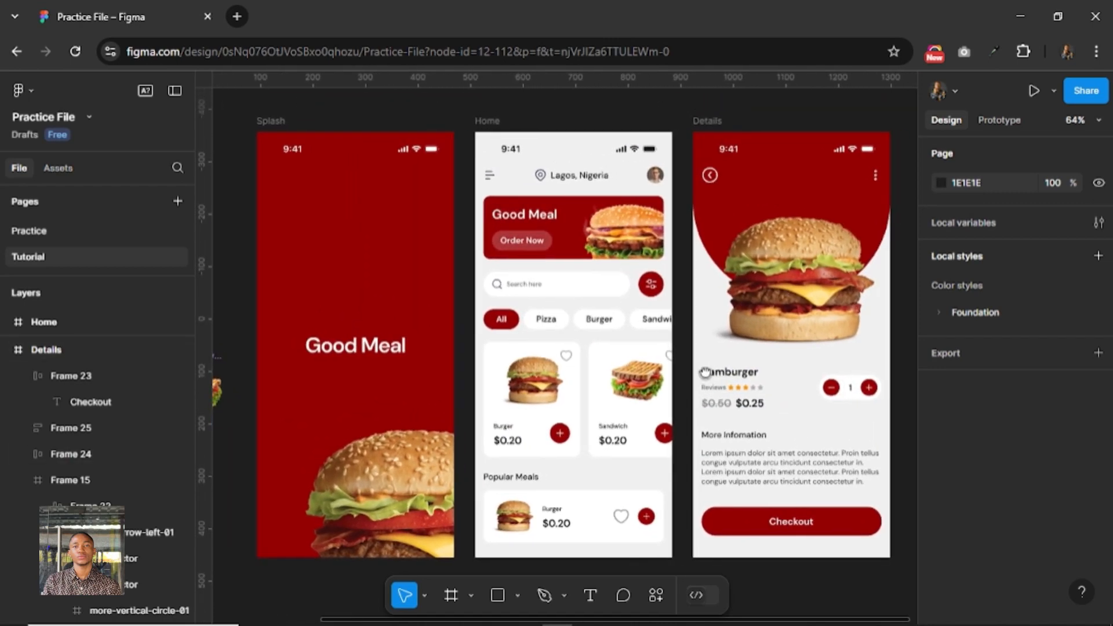
scroll(699, 369, "down", 1)
scroll(699, 369, "right", 1)
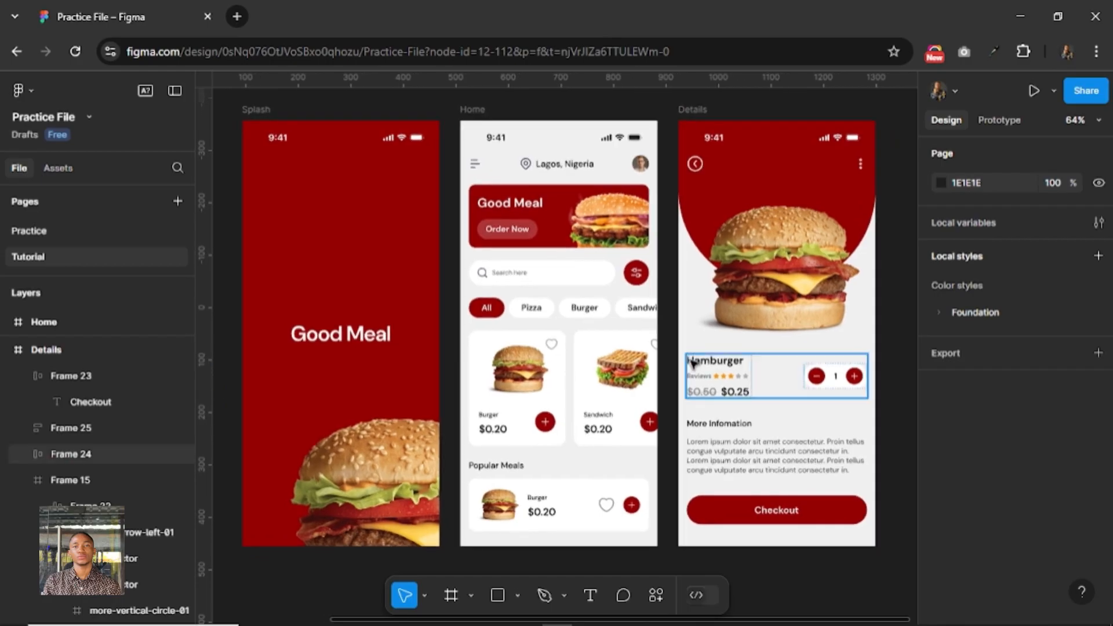